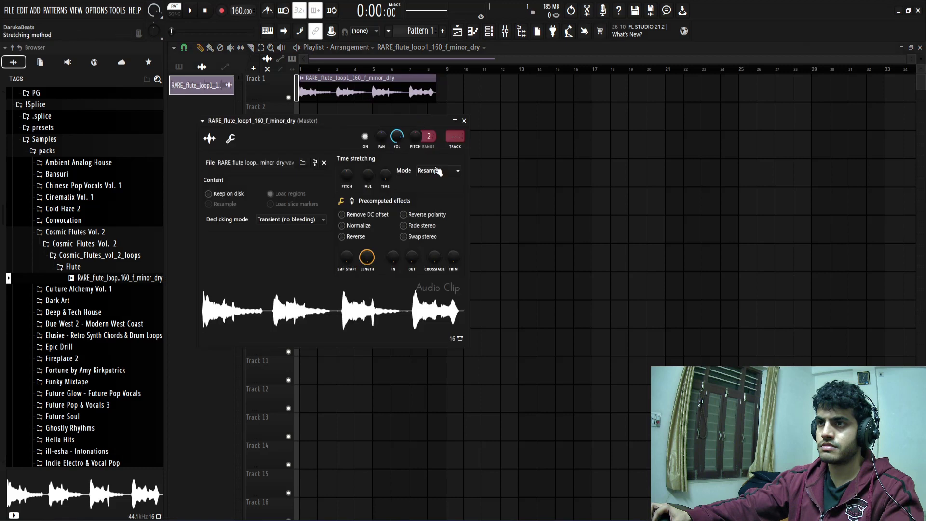
# Start song playback and place Pattern 1 on Track 3, extending it to eight bars beneath the flute loop
pyautogui.click(464, 125)
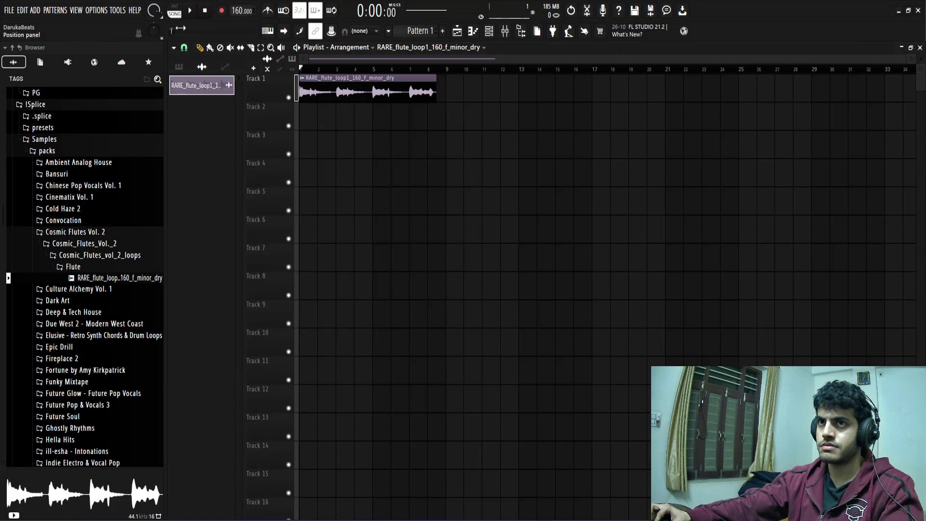
pyautogui.press('space')
pyautogui.click(178, 66)
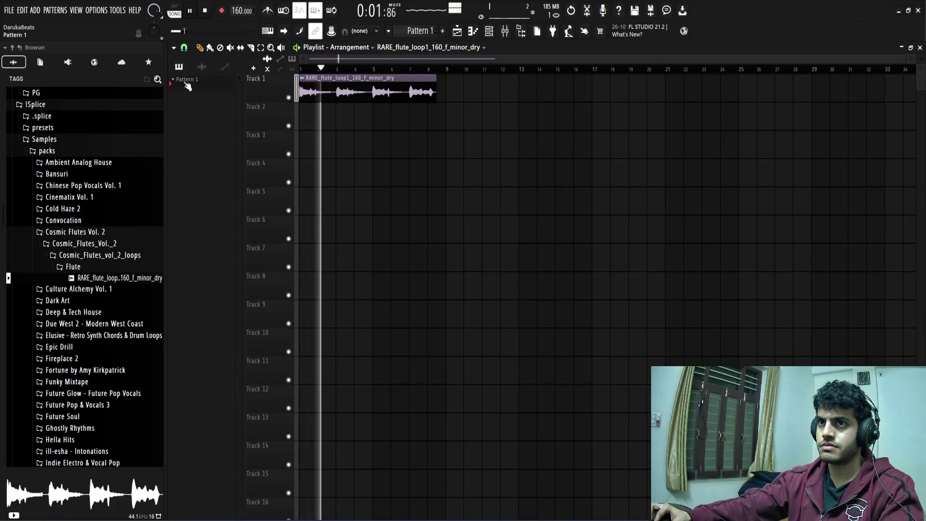
pyautogui.click(308, 140)
pyautogui.moveTo(319, 139); pyautogui.dragTo(444, 139)
# Set the flute channel's volume to 60% in the channel rack and add a Surge XT instrument channel
pyautogui.click(489, 31)
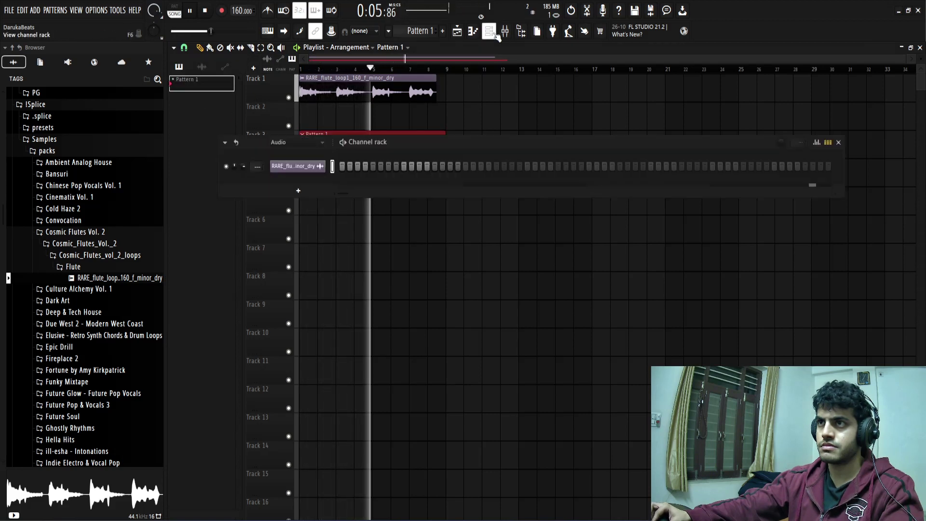
pyautogui.moveTo(243, 166); pyautogui.dragTo(244, 183)
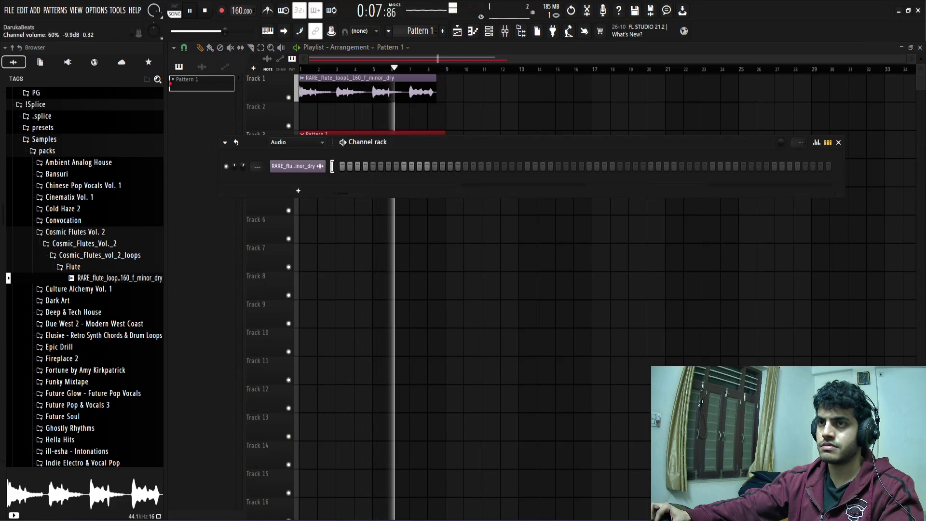
pyautogui.click(275, 190)
pyautogui.click(251, 185)
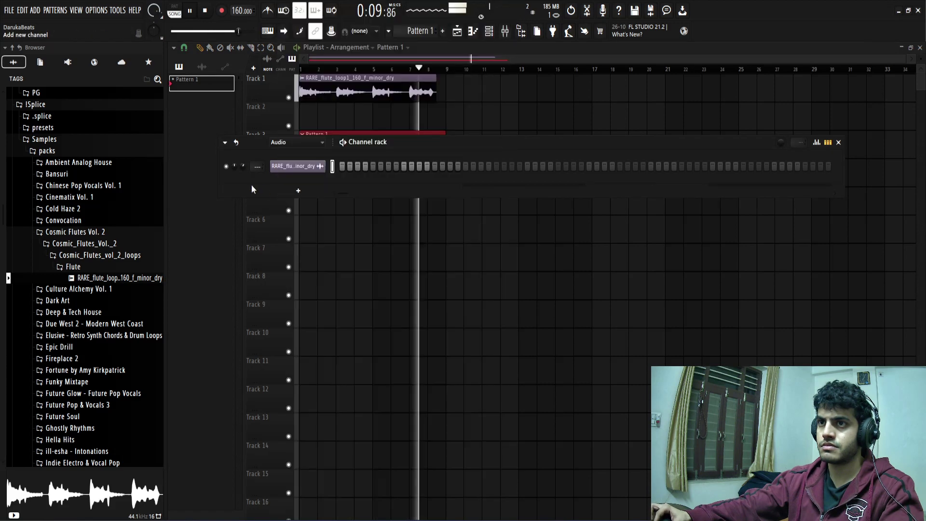
pyautogui.click(278, 189)
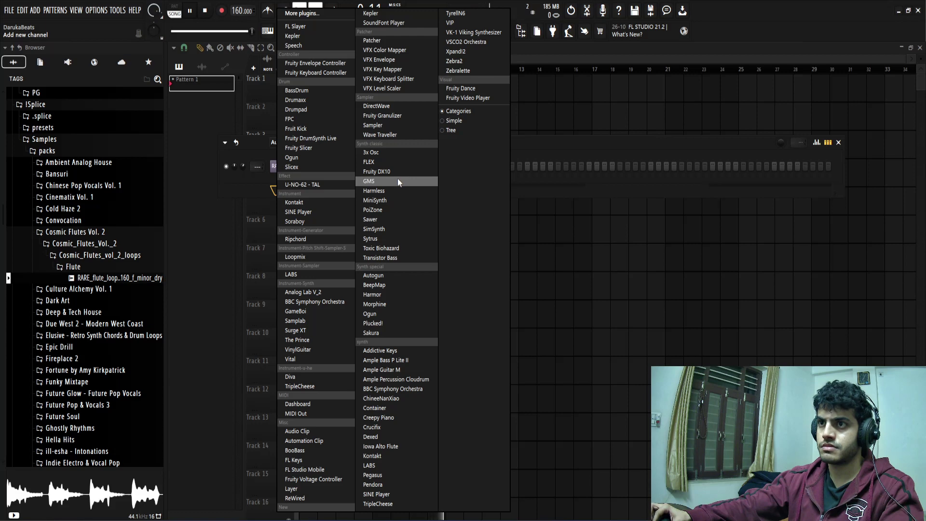
pyautogui.click(295, 331)
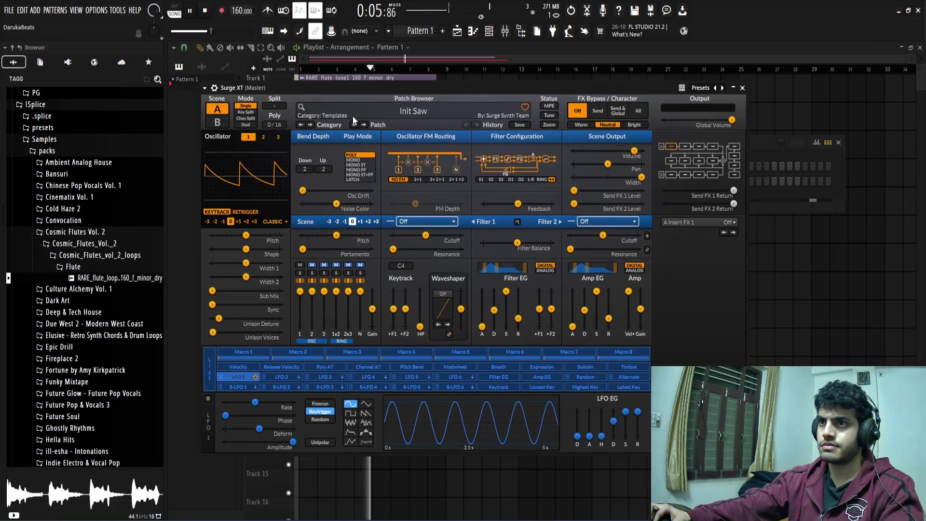
# Load the factory pad patch Canadians in Surge XT and audition it with notes over the flute loop
pyautogui.click(392, 113)
pyautogui.moveTo(320, 190)
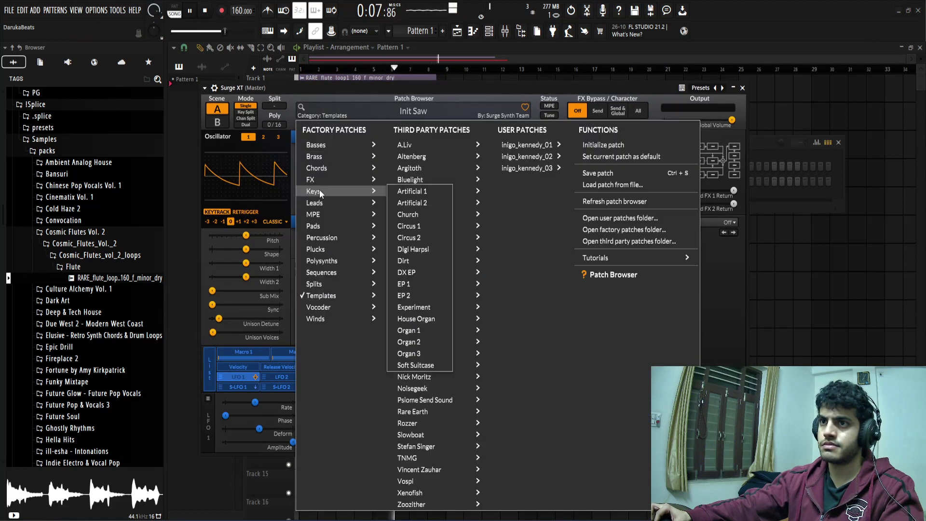
pyautogui.moveTo(315, 227)
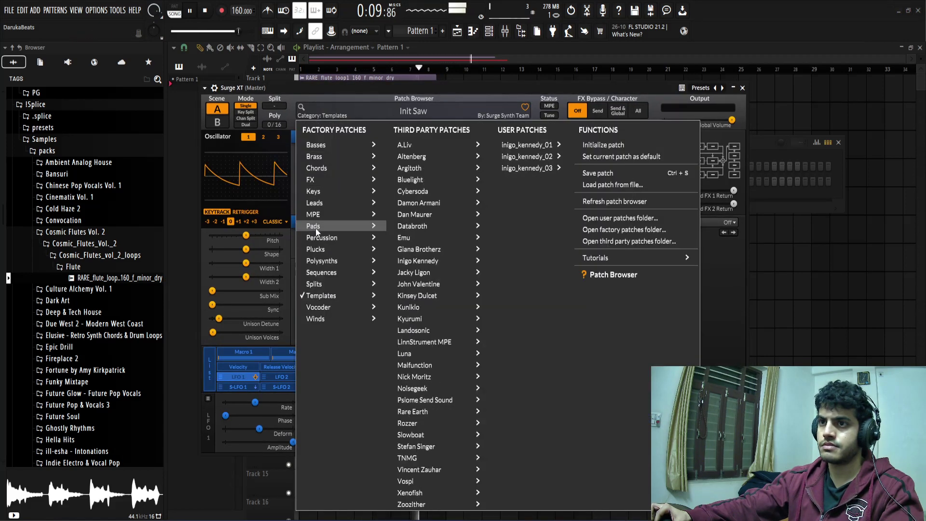
pyautogui.click(418, 244)
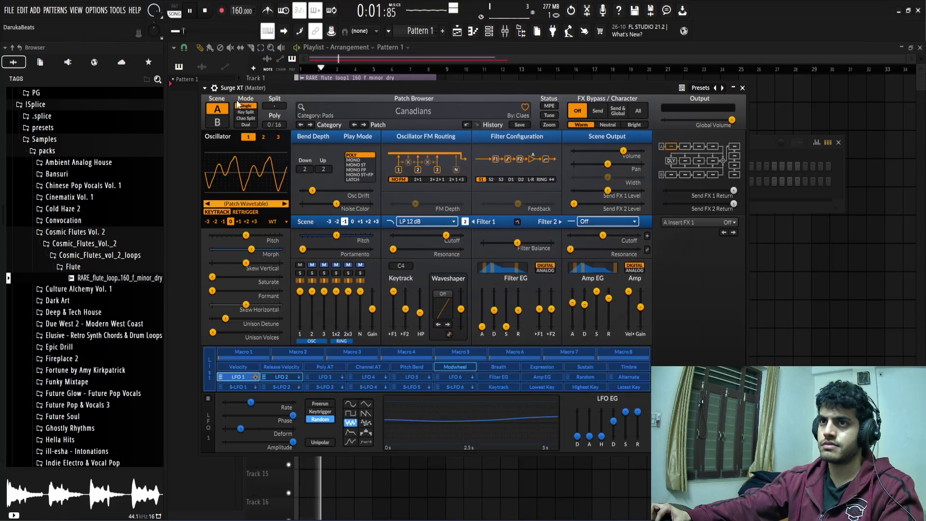
pyautogui.click(214, 88)
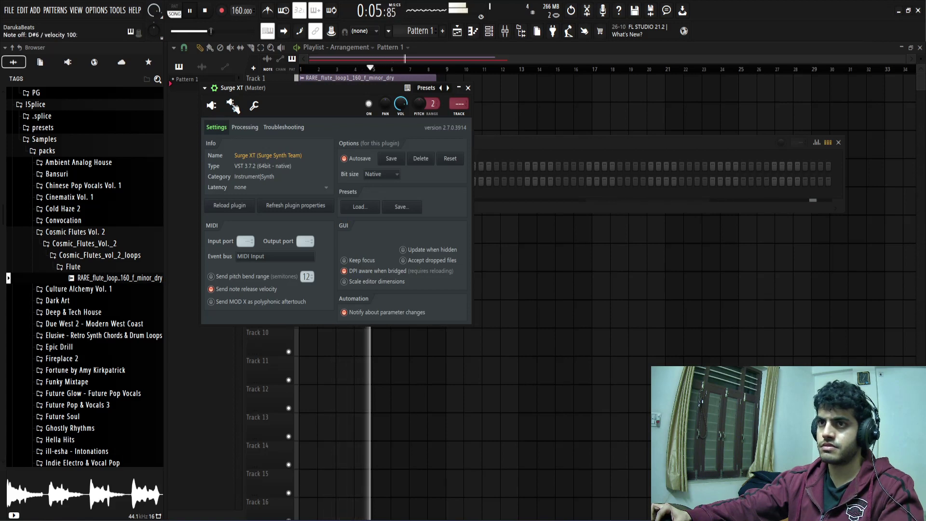
pyautogui.click(231, 106)
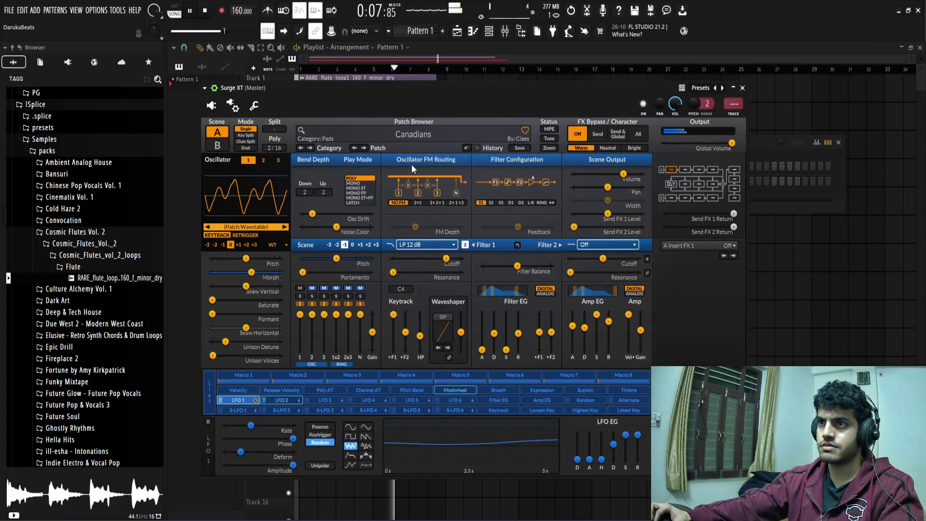
# Step forward through the pad patches Choir Pad Thing, Chowning and Communication, auditioning them over the loop
pyautogui.click(364, 148)
pyautogui.click(236, 111)
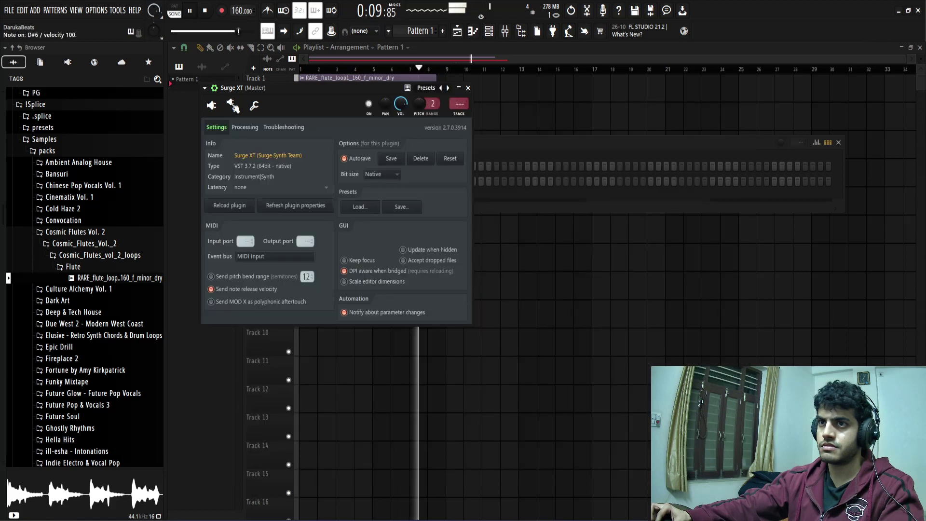
pyautogui.click(217, 108)
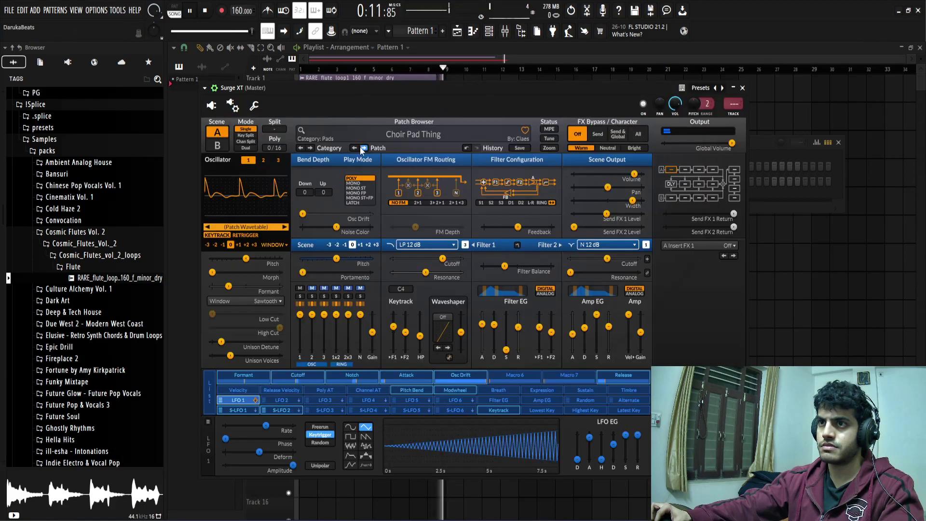
pyautogui.click(234, 107)
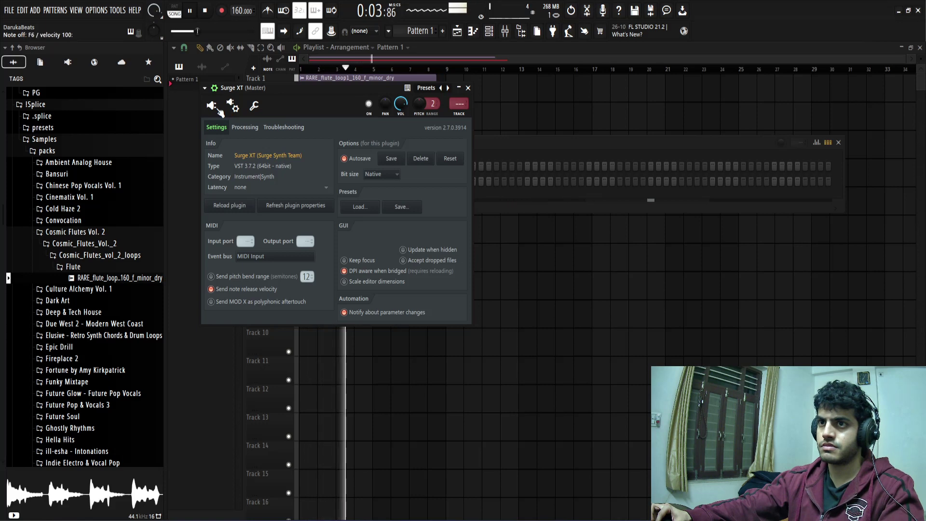
pyautogui.click(218, 109)
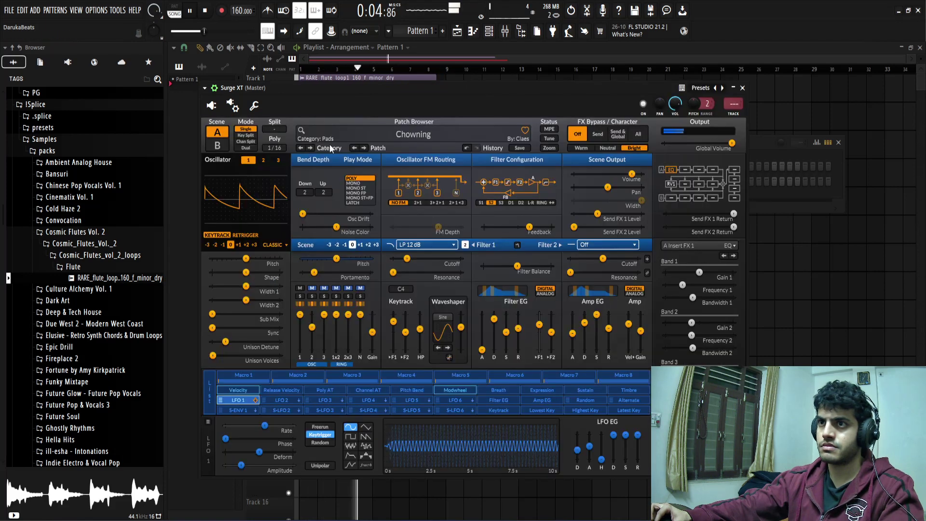
pyautogui.click(364, 147)
pyautogui.click(234, 106)
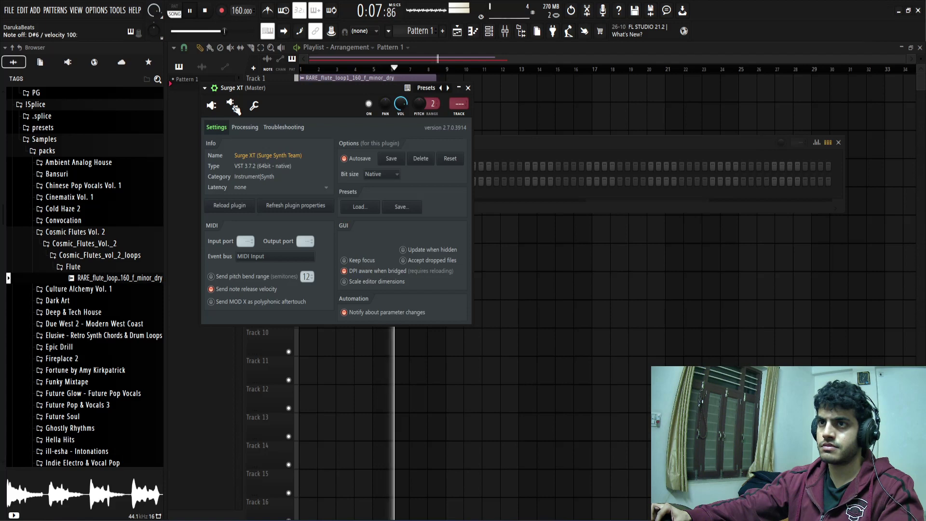
pyautogui.click(213, 105)
# Load the factory pad patch Retro Choir and audition it against the flute loop
pyautogui.click(376, 135)
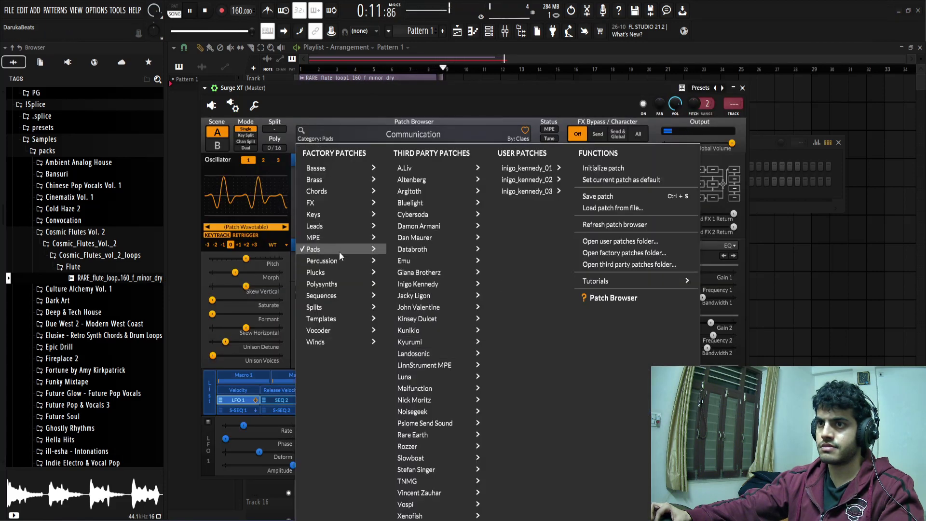
pyautogui.moveTo(339, 250)
pyautogui.click(502, 280)
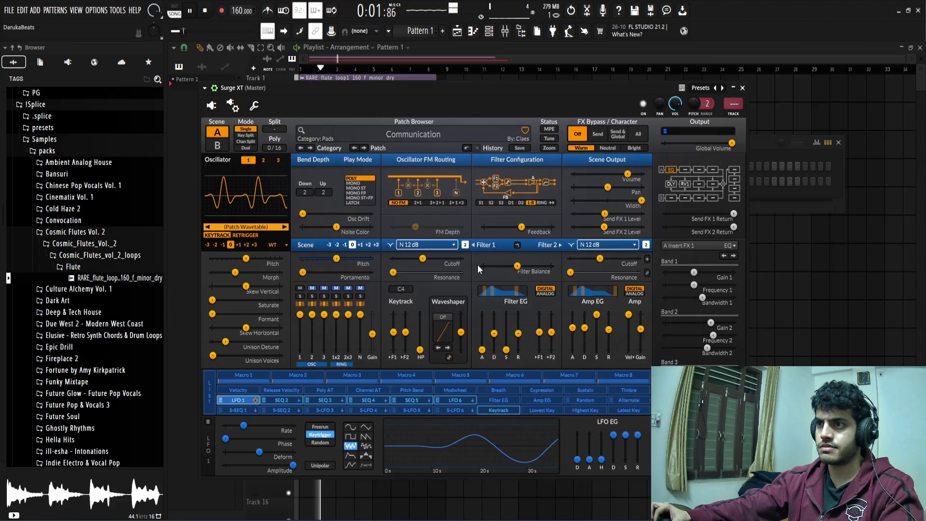
pyautogui.click(234, 106)
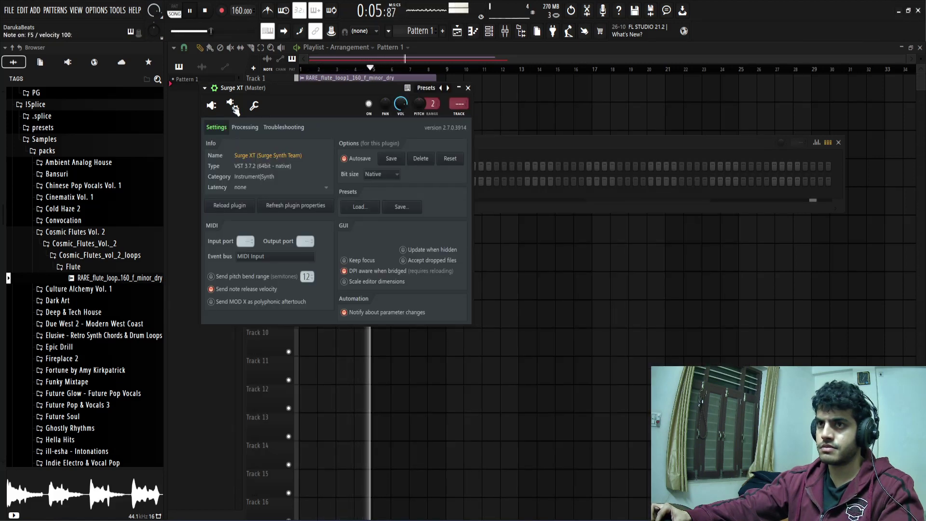
pyautogui.click(232, 106)
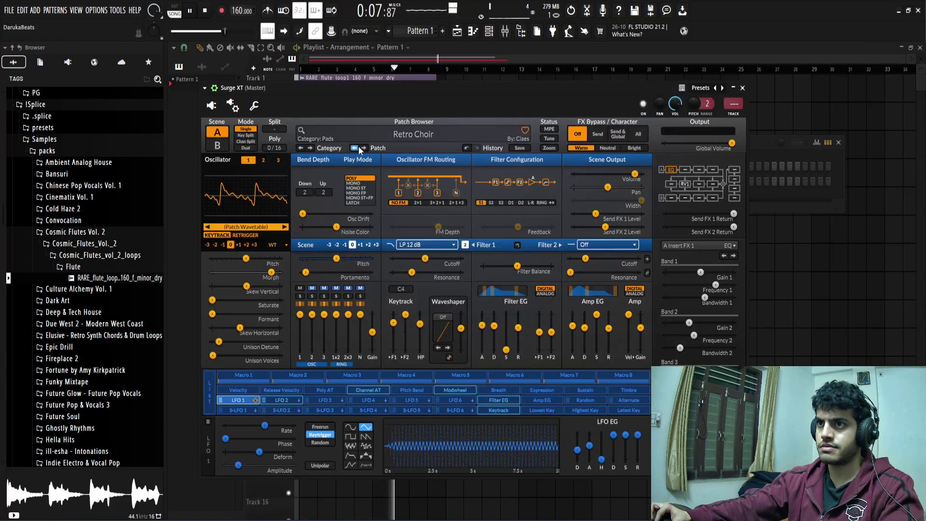
# Audition the neighbouring pad patches Pad 8 and Primes over the flute loop
pyautogui.click(358, 148)
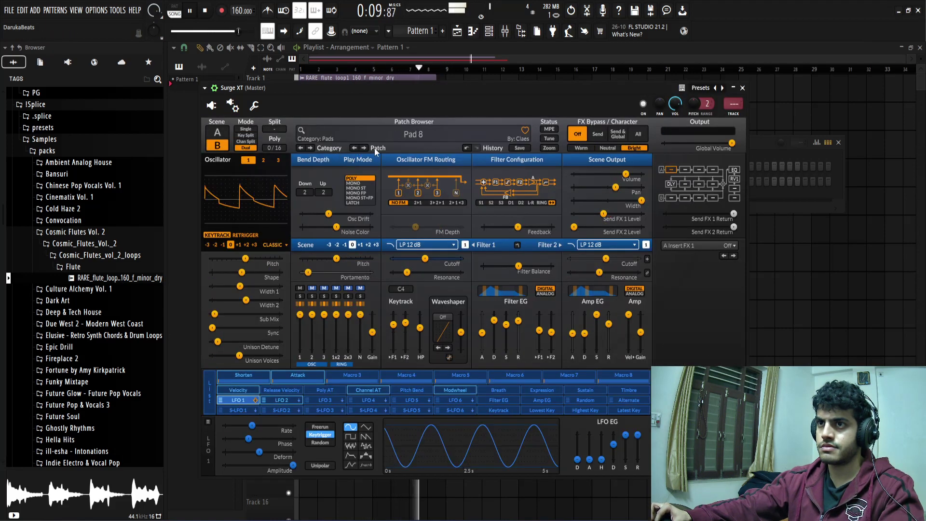
pyautogui.click(310, 148)
pyautogui.click(234, 108)
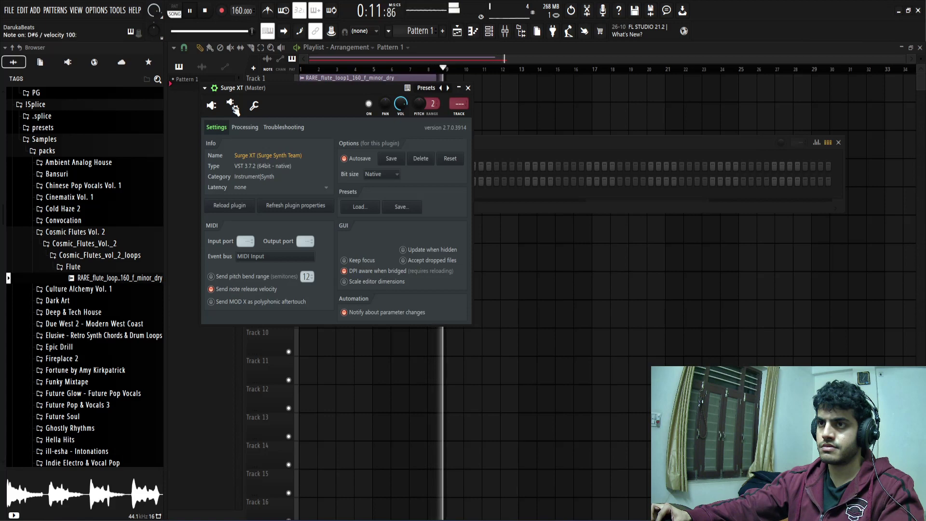
pyautogui.click(218, 110)
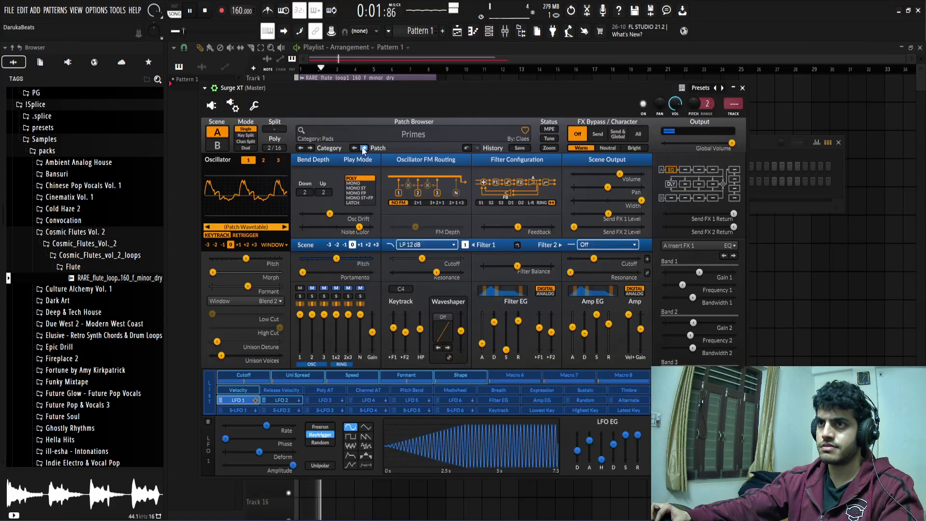
pyautogui.click(364, 149)
pyautogui.click(238, 109)
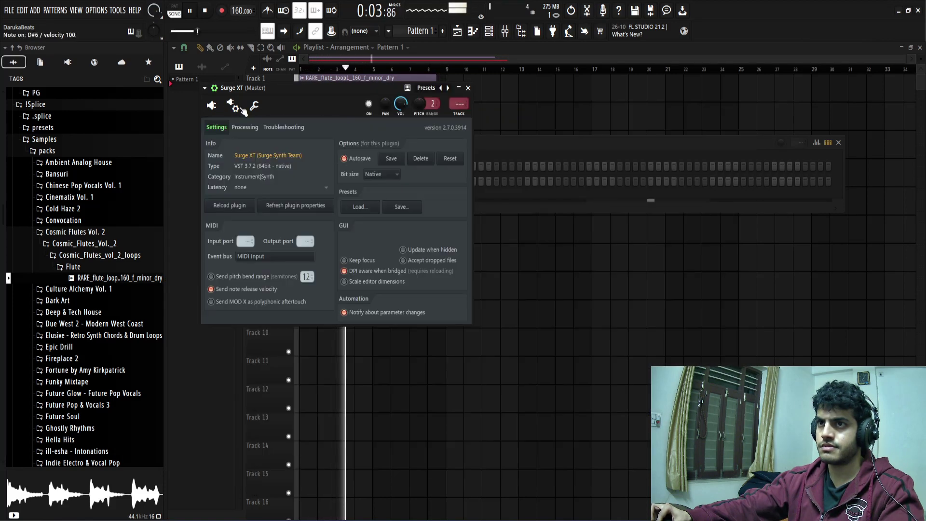
pyautogui.click(212, 105)
# Load the factory lead patch Hof and try it out with notes over the flute loop
pyautogui.click(428, 137)
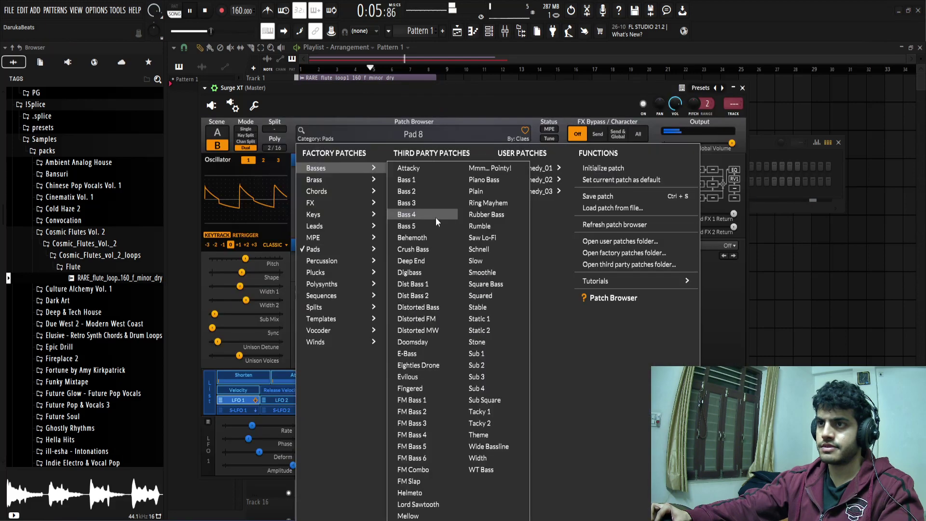
pyautogui.moveTo(329, 226)
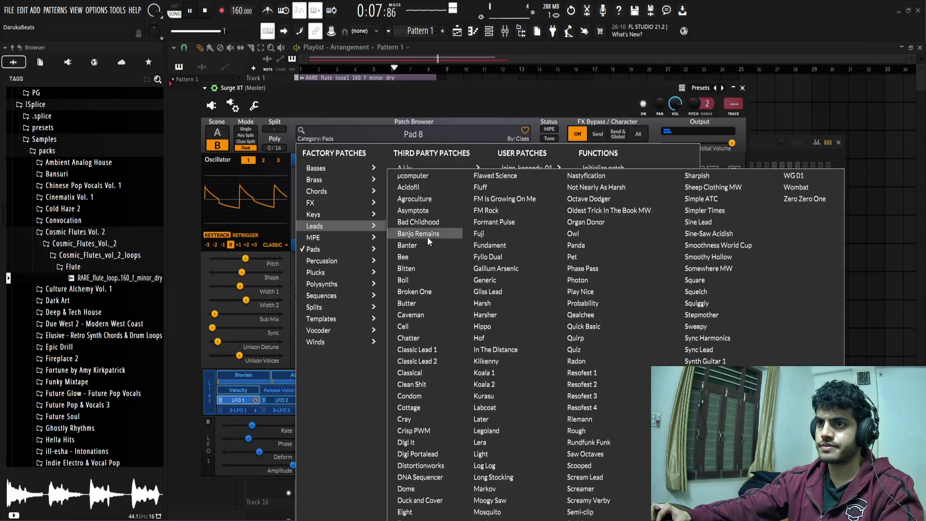
pyautogui.click(495, 315)
pyautogui.click(238, 107)
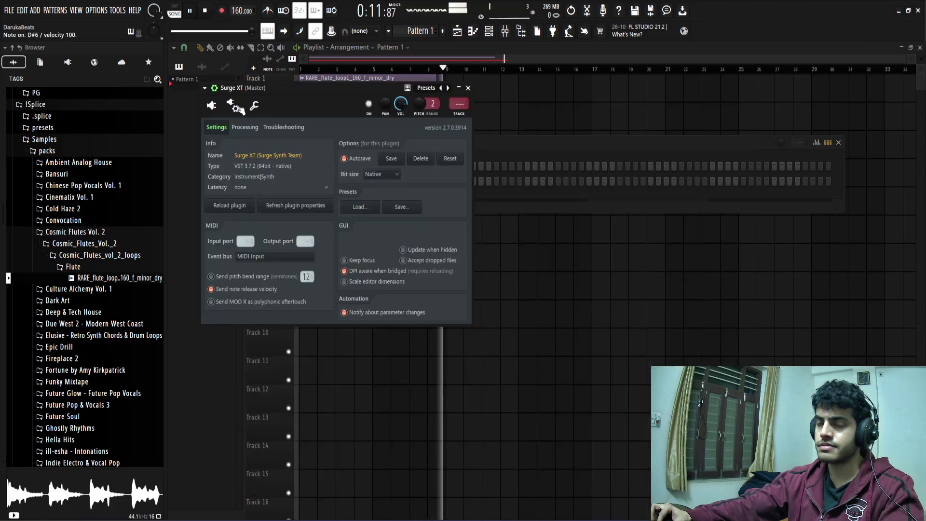
pyautogui.click(213, 106)
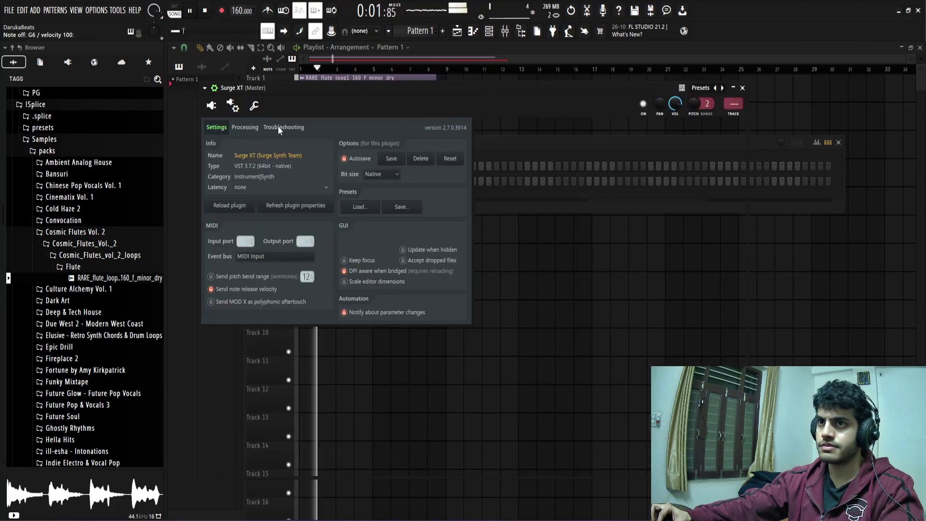
pyautogui.click(235, 108)
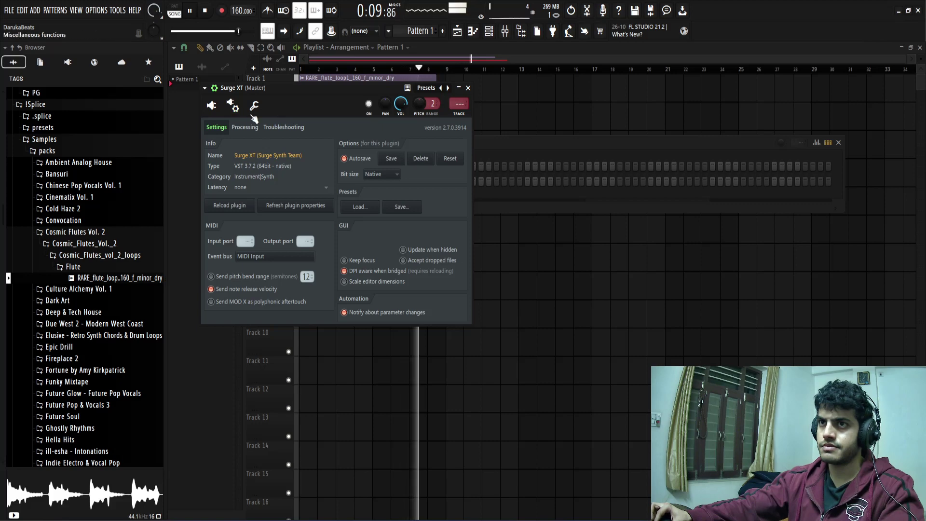
pyautogui.click(213, 107)
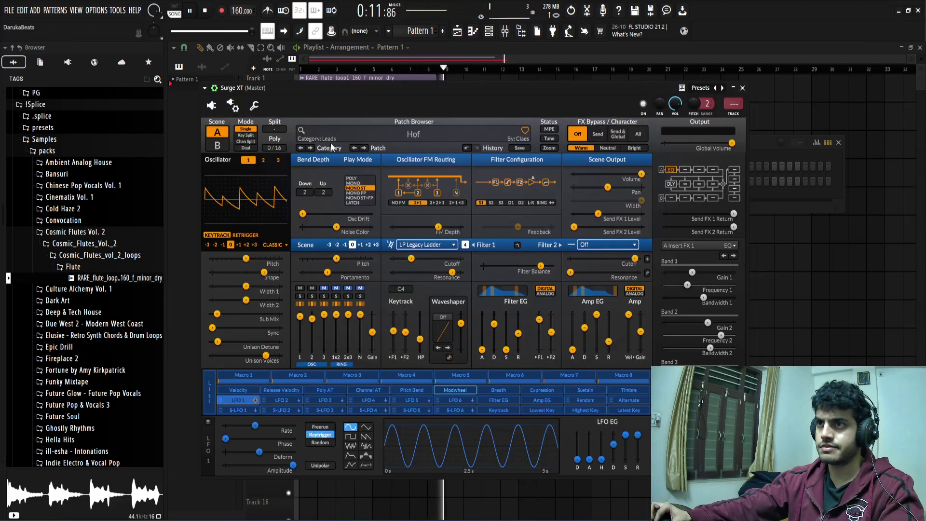
pyautogui.click(232, 105)
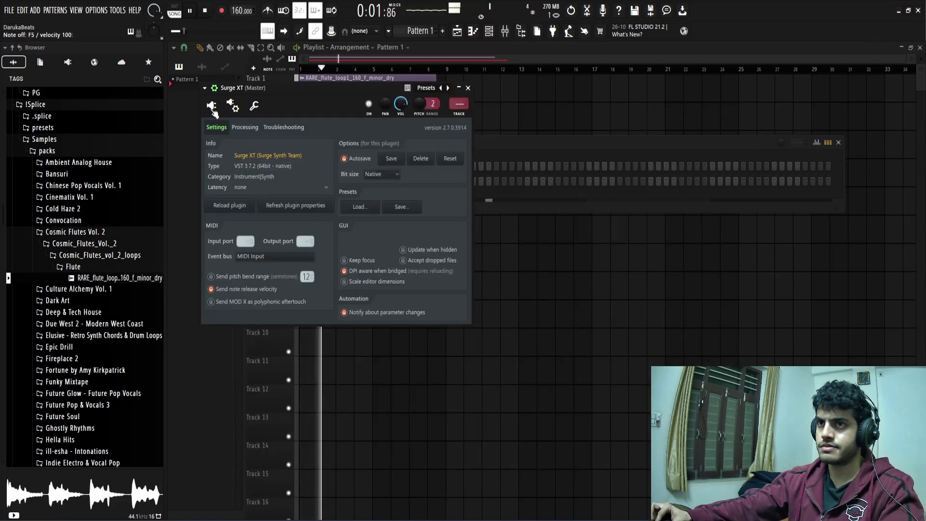
pyautogui.click(213, 106)
# Load the factory polysynth patch Sine Saw 7 and show the plugin's wrapper settings to audition it
pyautogui.click(369, 133)
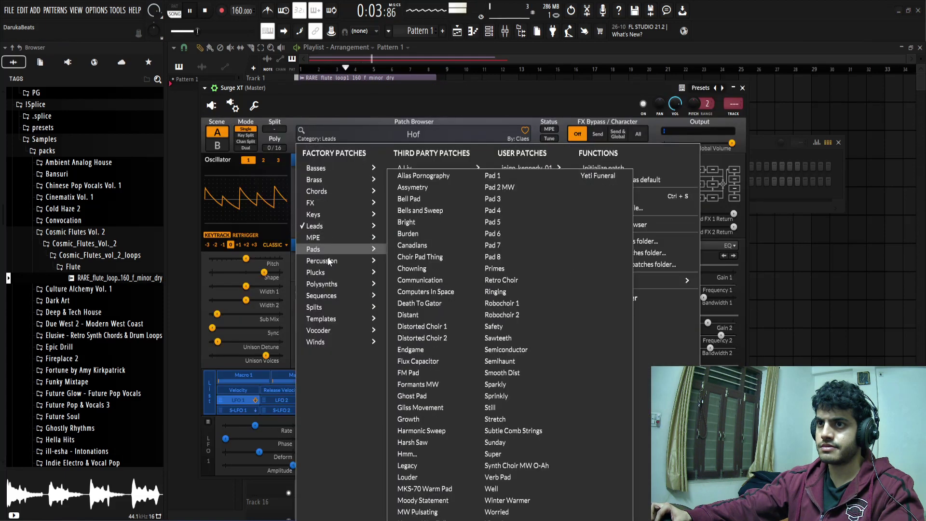
pyautogui.moveTo(327, 284)
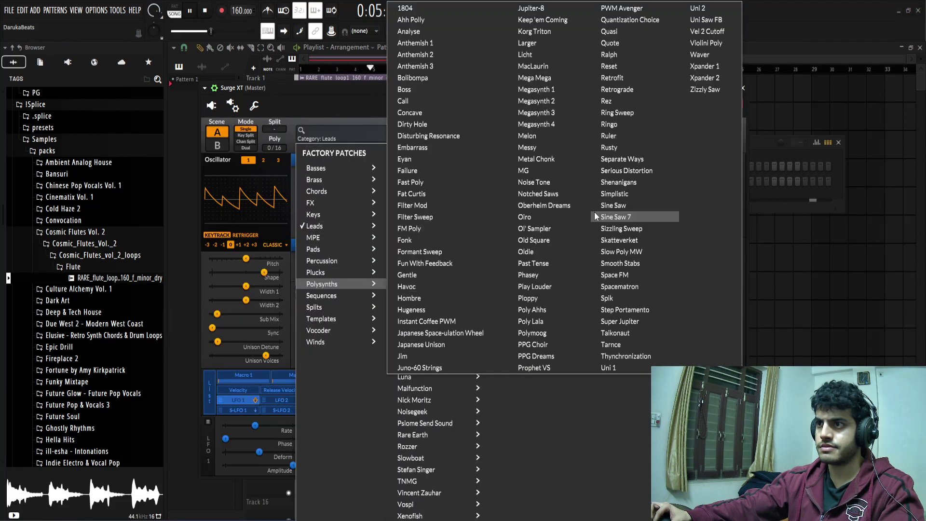
pyautogui.click(596, 217)
pyautogui.click(214, 107)
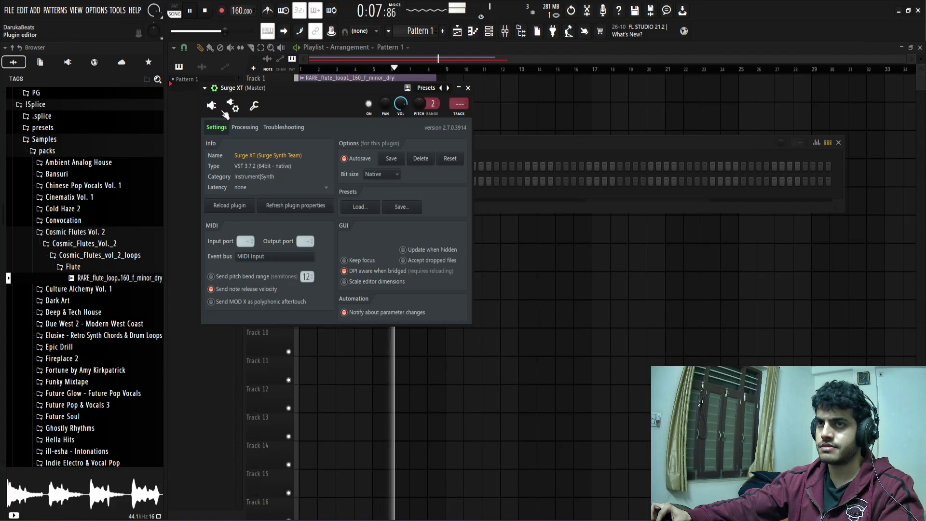
# Load the factory polysynth patch Formant Sweep and show the plugin's wrapper settings to audition it
pyautogui.click(218, 113)
pyautogui.click(396, 135)
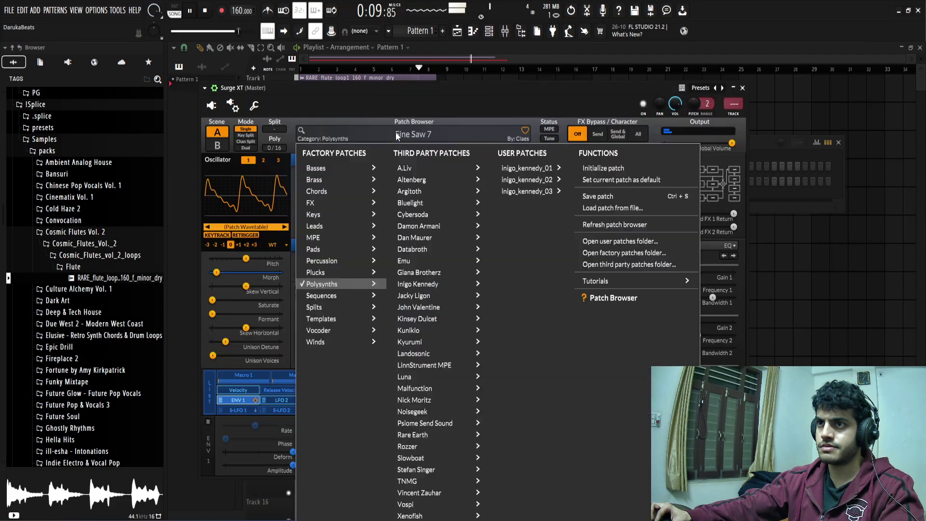
pyautogui.moveTo(338, 282)
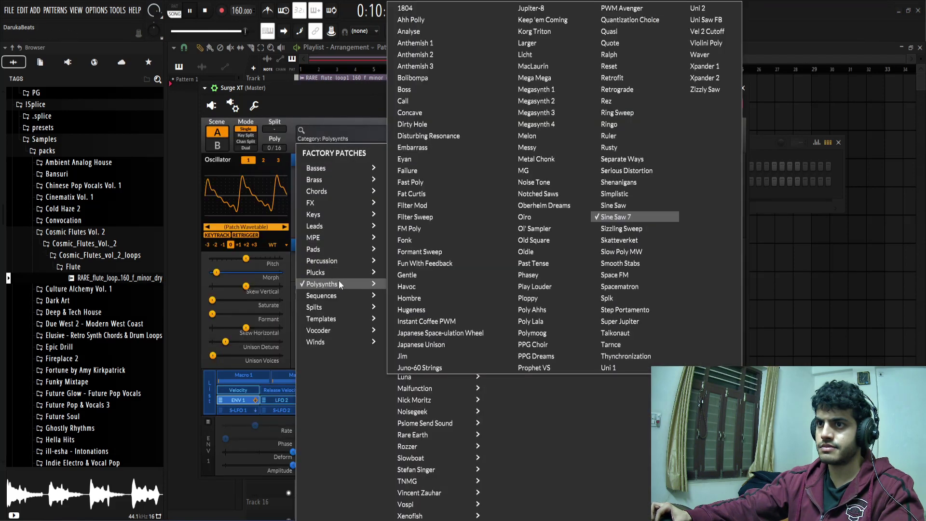
pyautogui.click(447, 251)
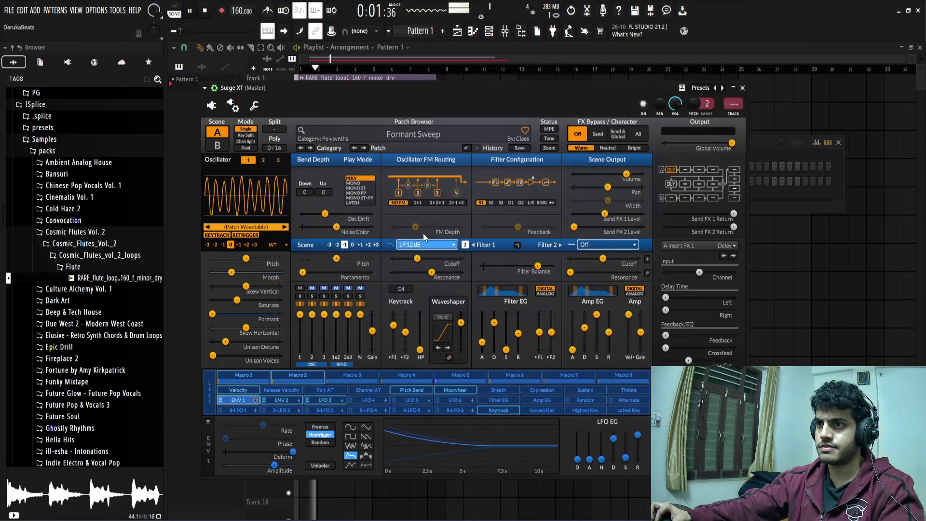
pyautogui.click(234, 108)
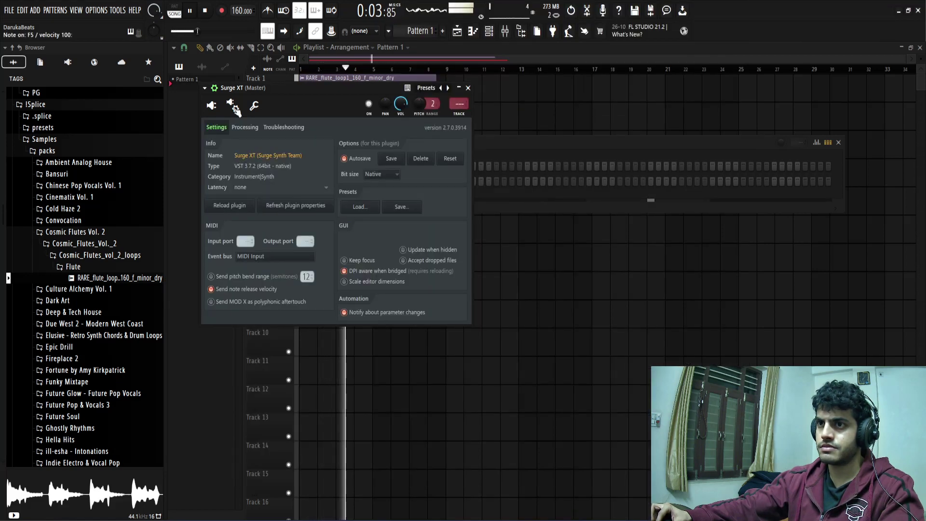
# Switch Surge XT to the previous polysynth patch, audition it over the flute loop and close the plugin window
pyautogui.click(215, 110)
pyautogui.click(355, 148)
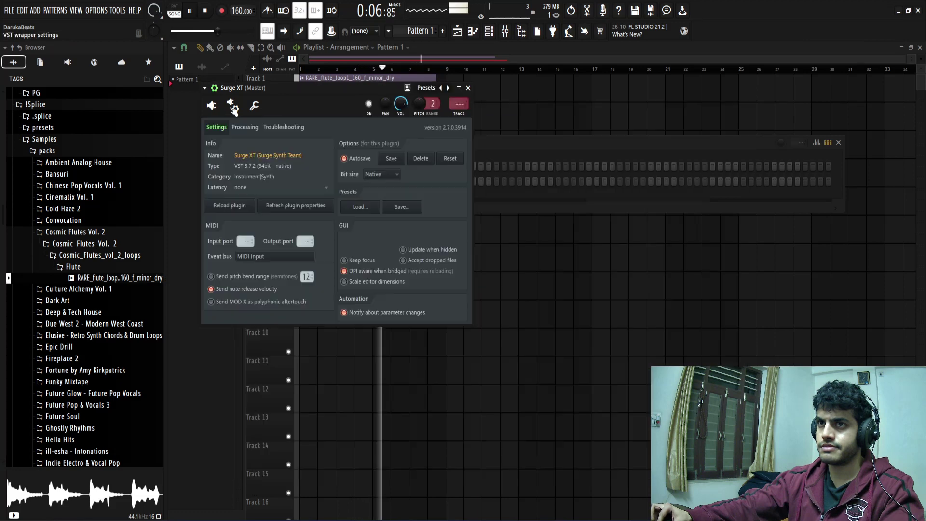
pyautogui.click(215, 109)
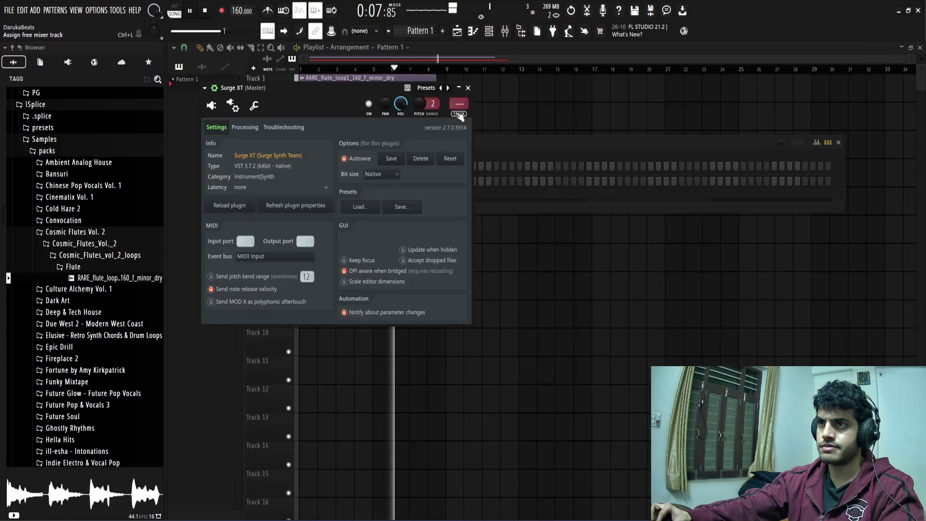
pyautogui.click(468, 88)
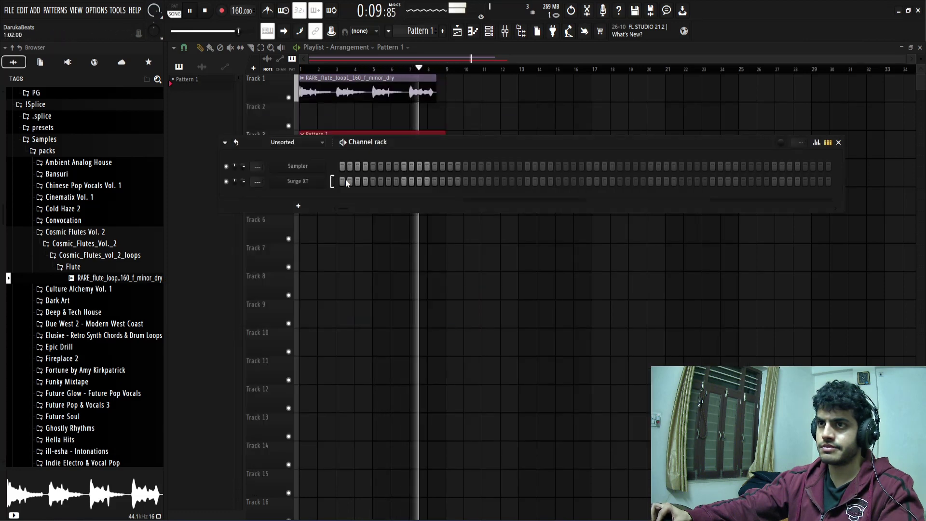
# Open the piano roll for Surge XT, stop playback and set the scale highlighting root note to F
pyautogui.rightClick(340, 180)
pyautogui.click(355, 181)
pyautogui.press('space')
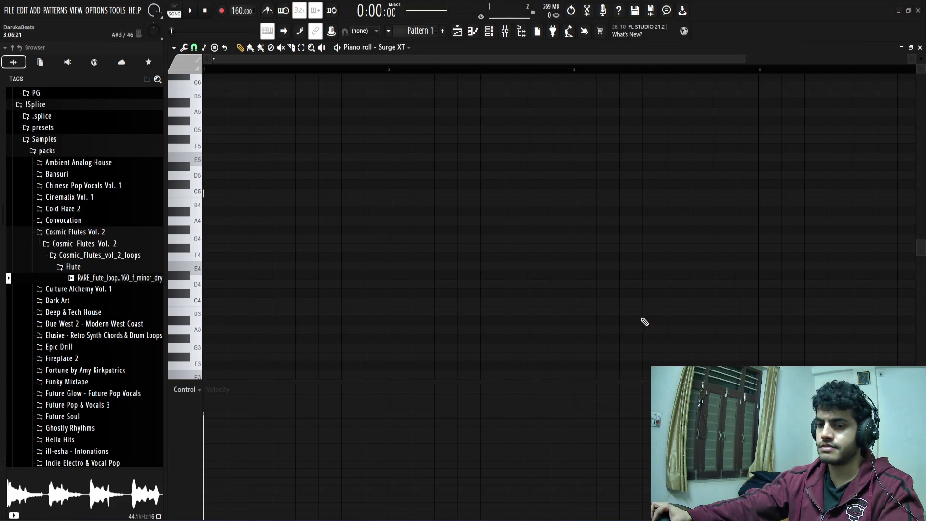
pyautogui.rightClick(584, 292)
pyautogui.moveTo(658, 334)
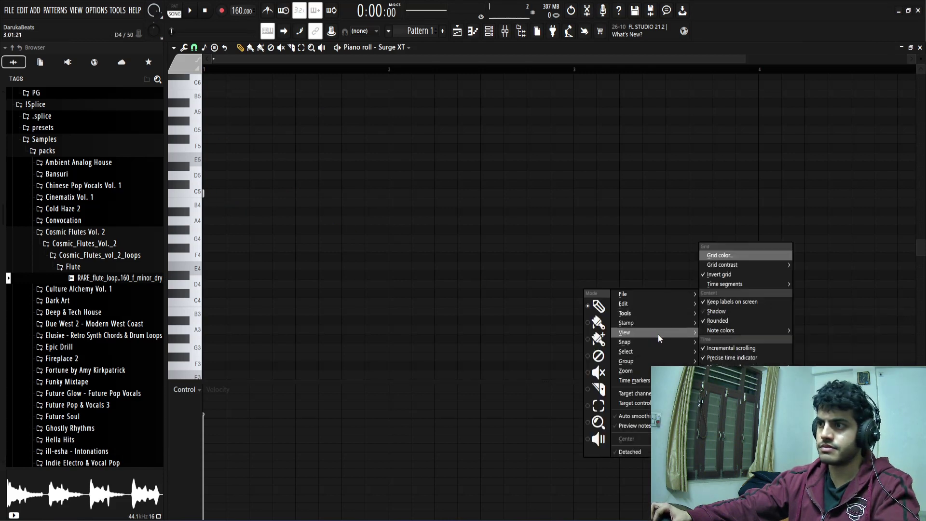
pyautogui.moveTo(743, 424)
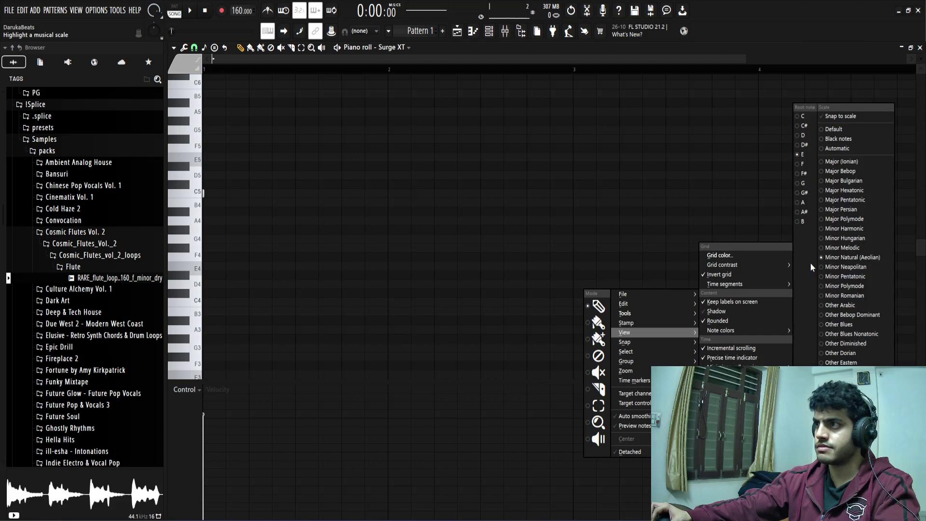
pyautogui.click(799, 165)
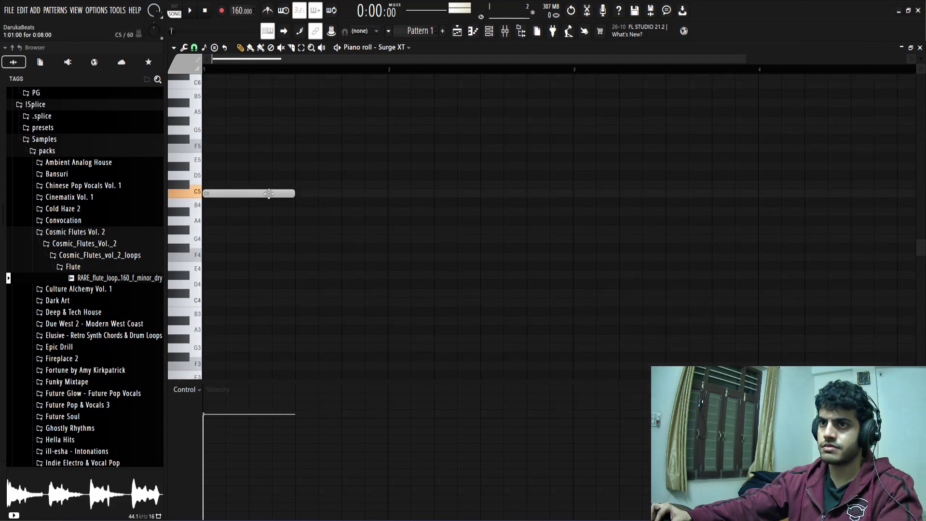
# Draw four consecutive one-bar notes in the piano roll, alternating F5, D#5, F5 and D#5 from bar 1
pyautogui.moveTo(269, 193); pyautogui.dragTo(269, 148)
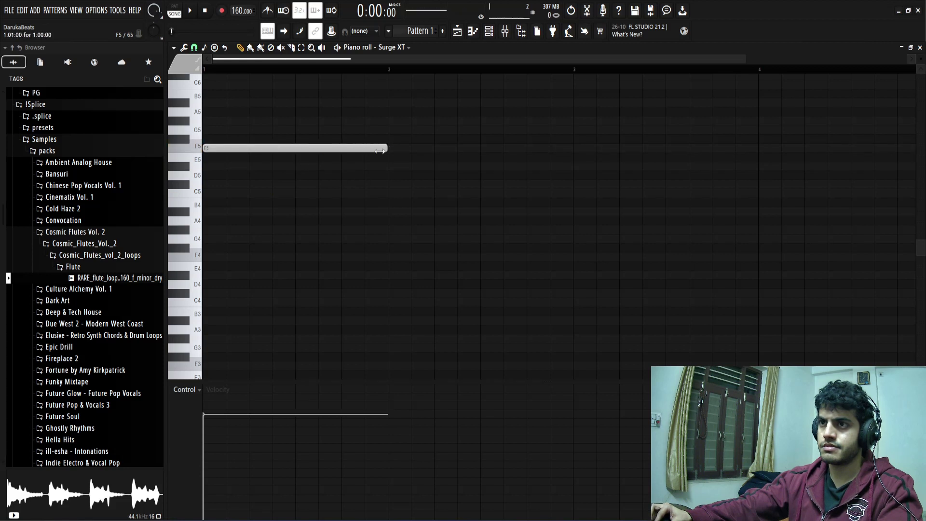
pyautogui.click(393, 166)
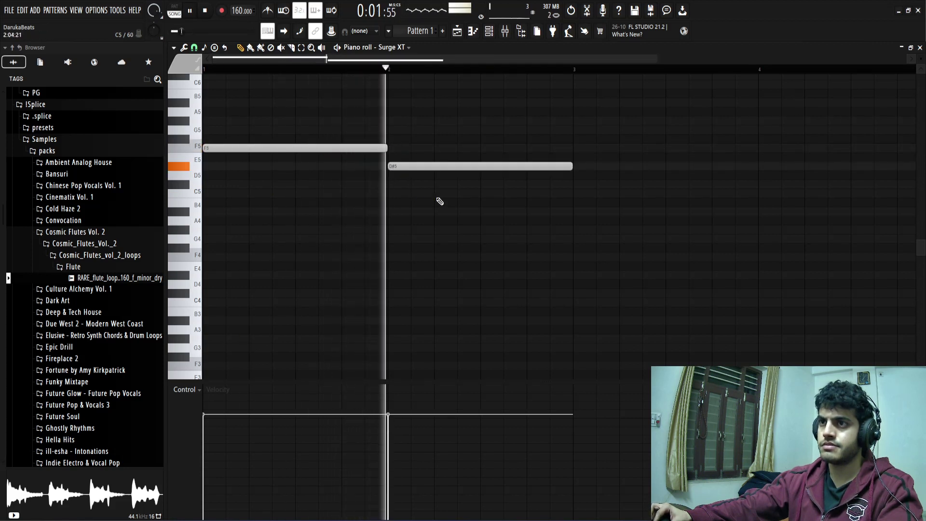
pyautogui.scroll(-2, 333, 206)
pyautogui.click(443, 148)
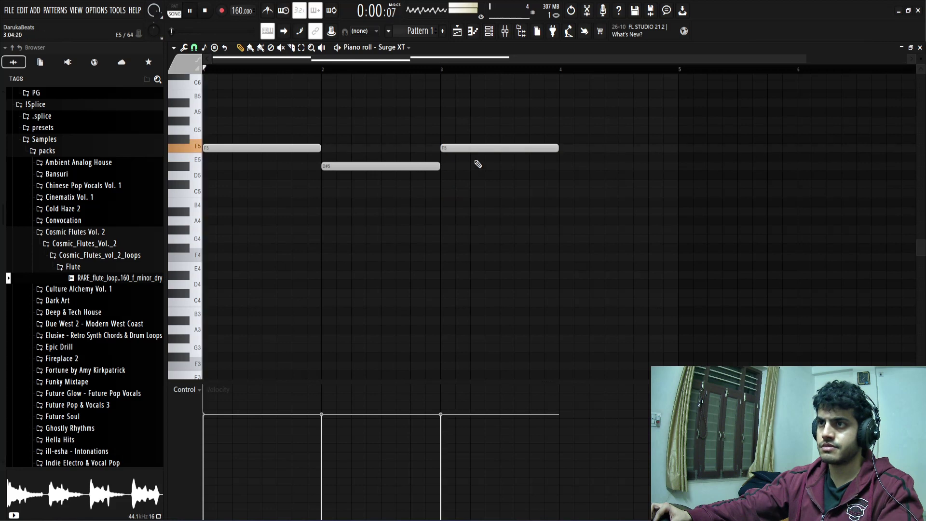
pyautogui.click(559, 169)
pyautogui.scroll(-2, 425, 202)
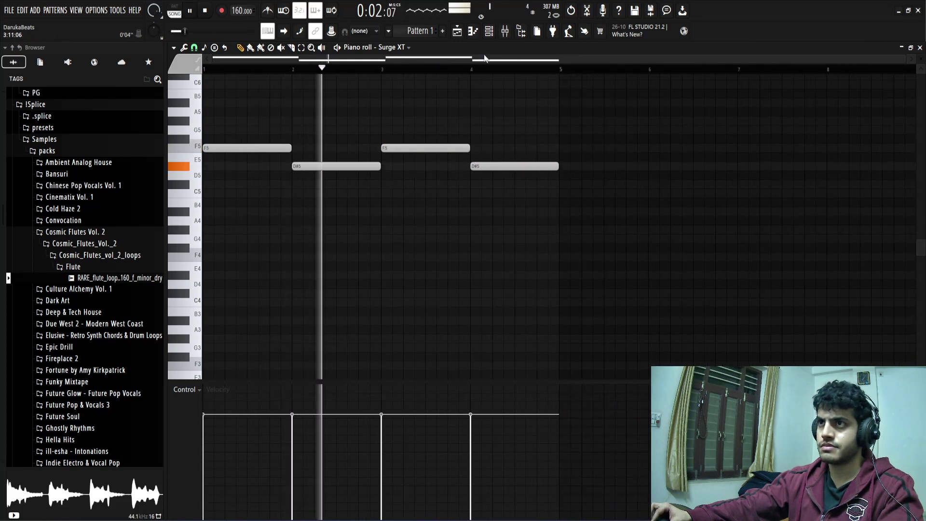
# Set the channel rack filter to All, then return to the playlist and stop playback
pyautogui.click(497, 36)
pyautogui.click(288, 146)
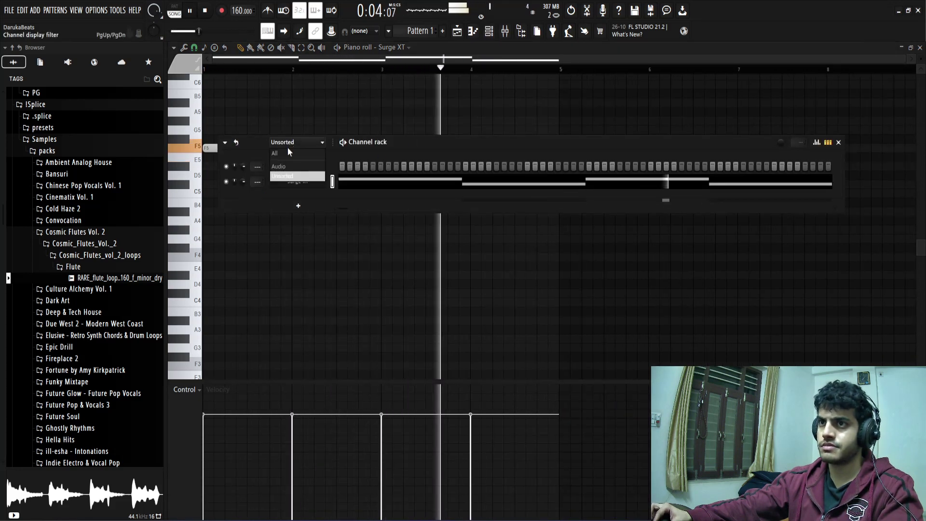
pyautogui.click(288, 153)
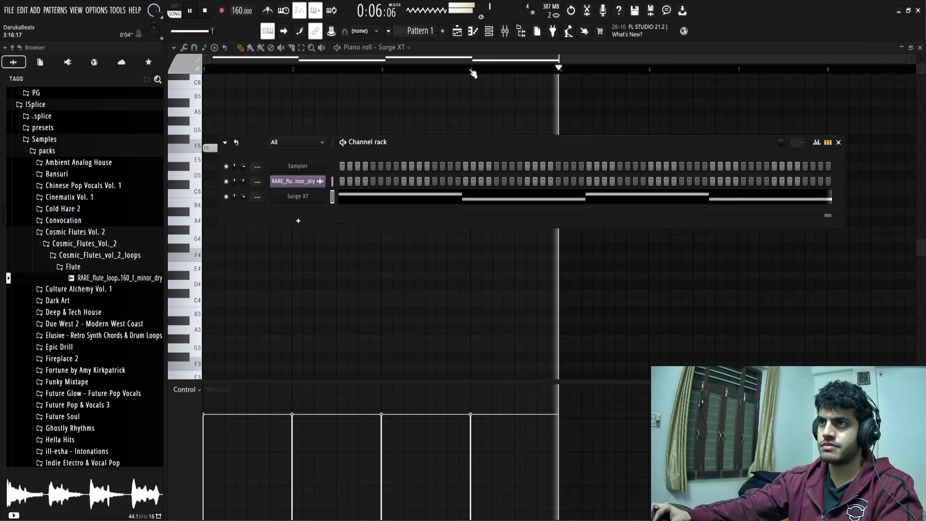
pyautogui.click(458, 32)
pyautogui.press('space')
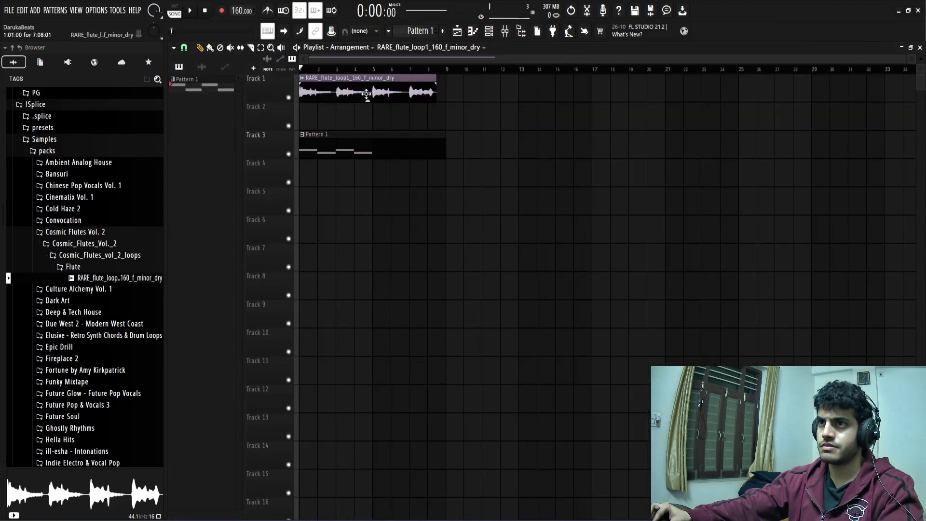
# Try the flute clip about half a bar later against Pattern 1, then move it back to bar 1 and replay it
pyautogui.moveTo(366, 94); pyautogui.dragTo(377, 98)
pyautogui.press('space')
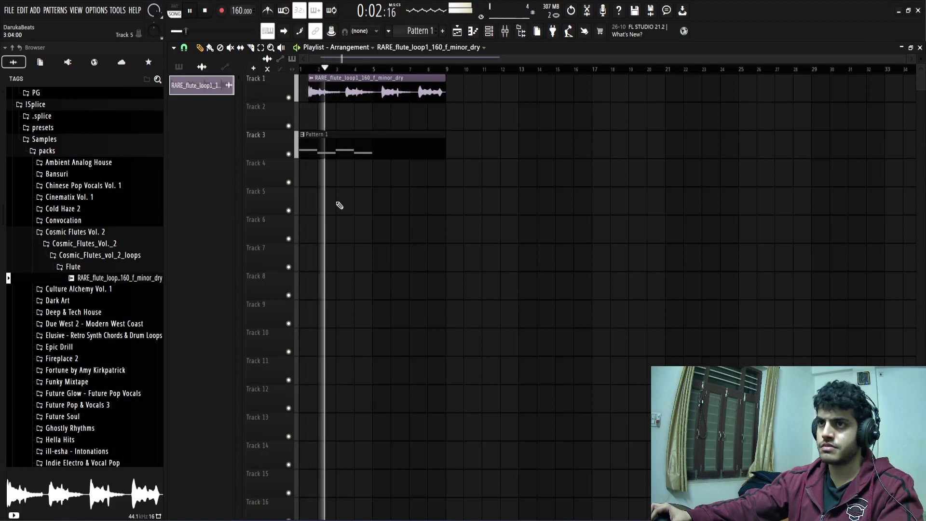
pyautogui.press('space')
pyautogui.scroll(3, 321, 123)
pyautogui.moveTo(339, 98); pyautogui.dragTo(327, 88)
pyautogui.press('space')
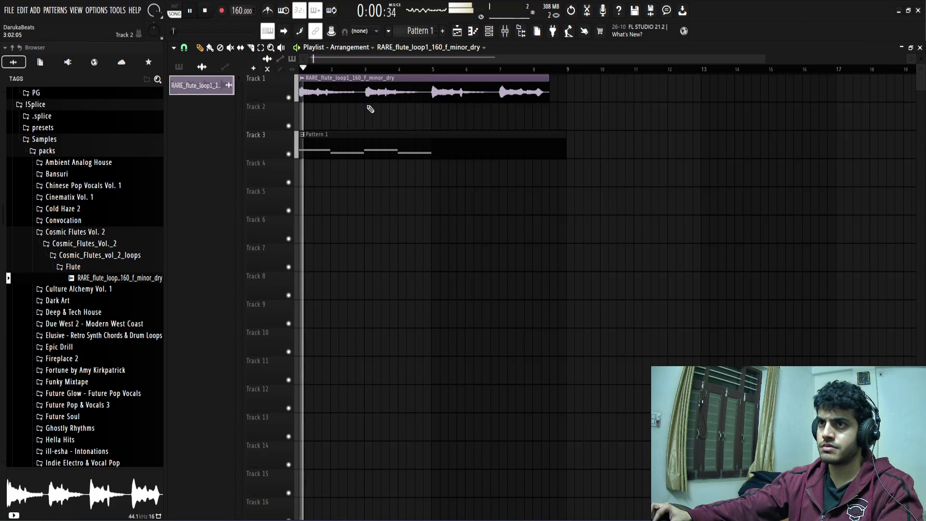
pyautogui.press('space')
# Play the start of the arrangement and cut the flute clip on Track 1 about an eighth of a bar in
pyautogui.scroll(2, 354, 112)
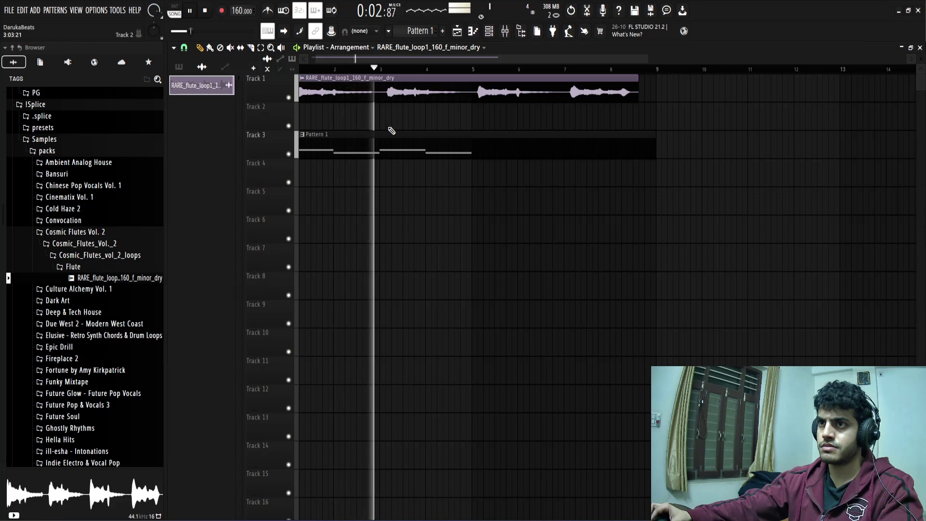
pyautogui.press('space')
pyautogui.scroll(-1, 474, 130)
pyautogui.scroll(3, 475, 130)
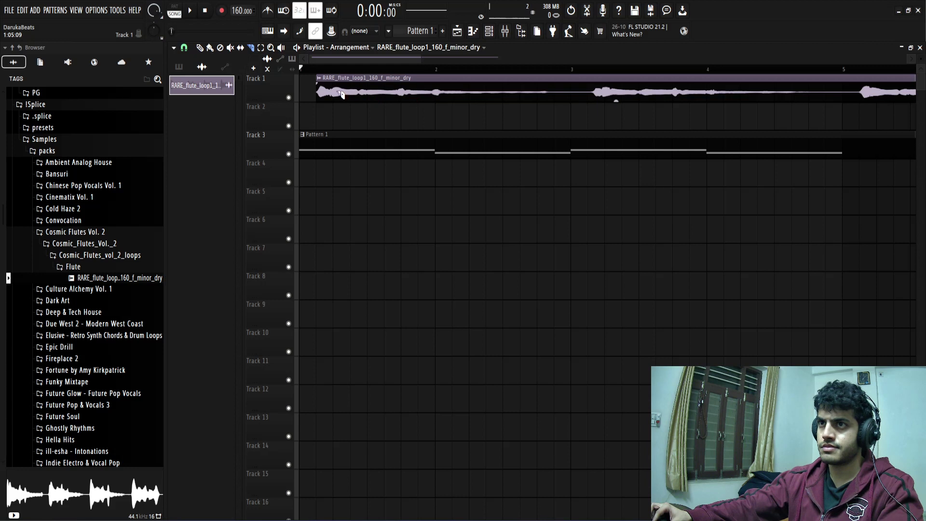
# Set the flute audio clip's declicking mode to Generic (bleeding) and close its channel settings
pyautogui.doubleClick(311, 93)
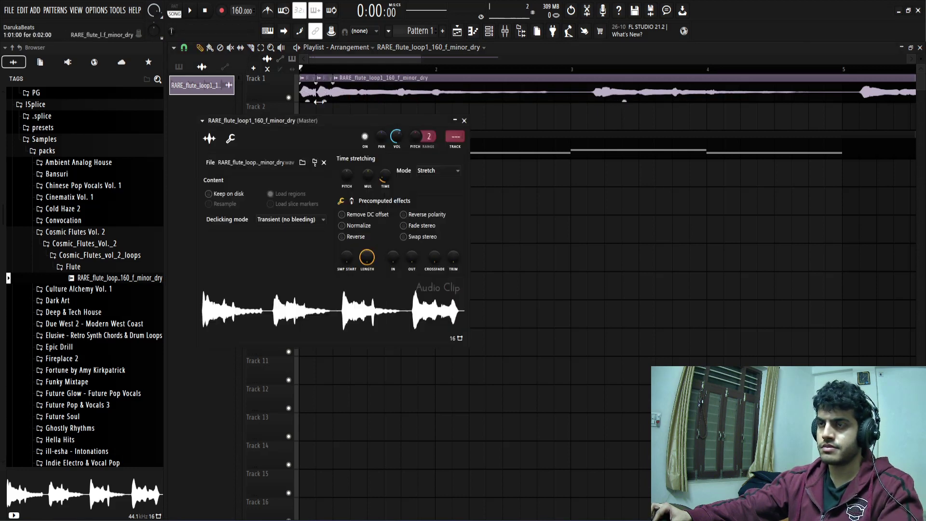
pyautogui.click(426, 172)
pyautogui.click(367, 120)
pyautogui.click(309, 221)
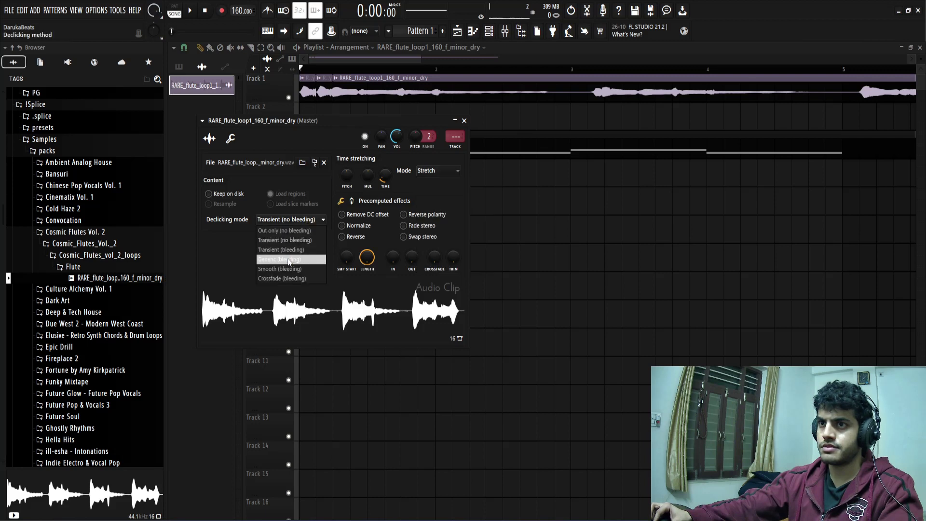
pyautogui.click(464, 120)
pyautogui.press('space')
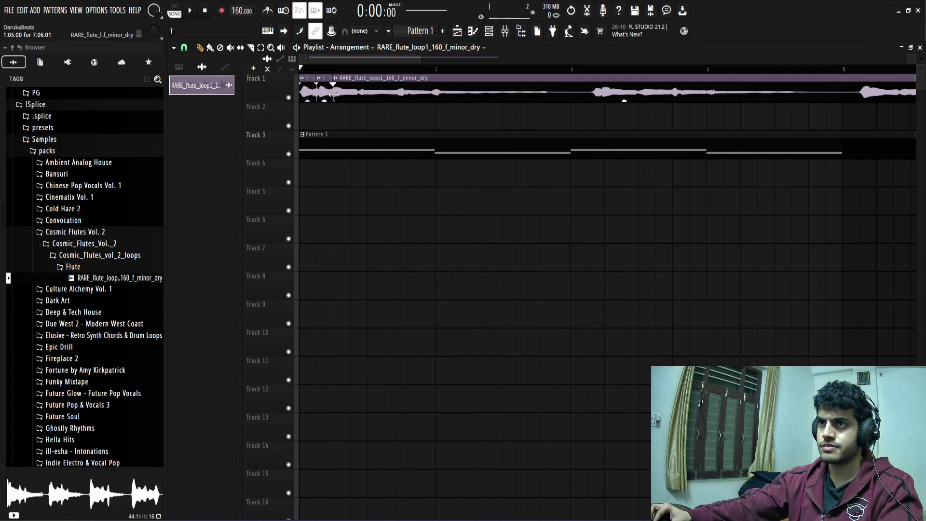
# Delete the short second slice at the flute clip's start, extend the first slice over the gap and play the transition
pyautogui.rightClick(327, 101)
pyautogui.click(323, 90)
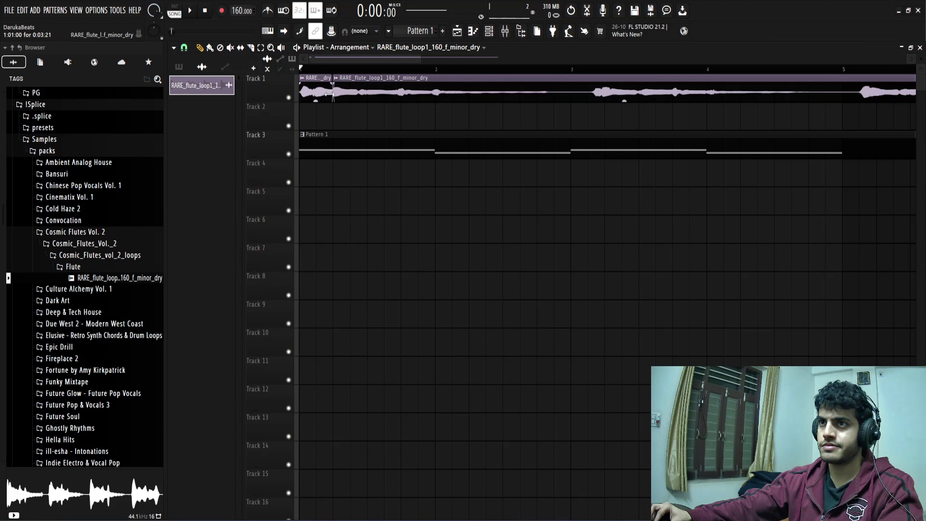
pyautogui.press('space')
pyautogui.press('space')
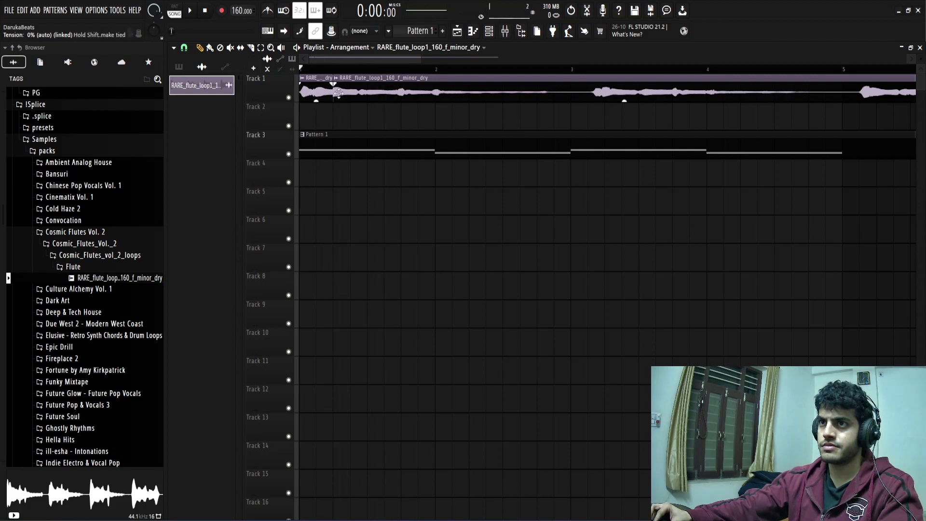
pyautogui.press('space')
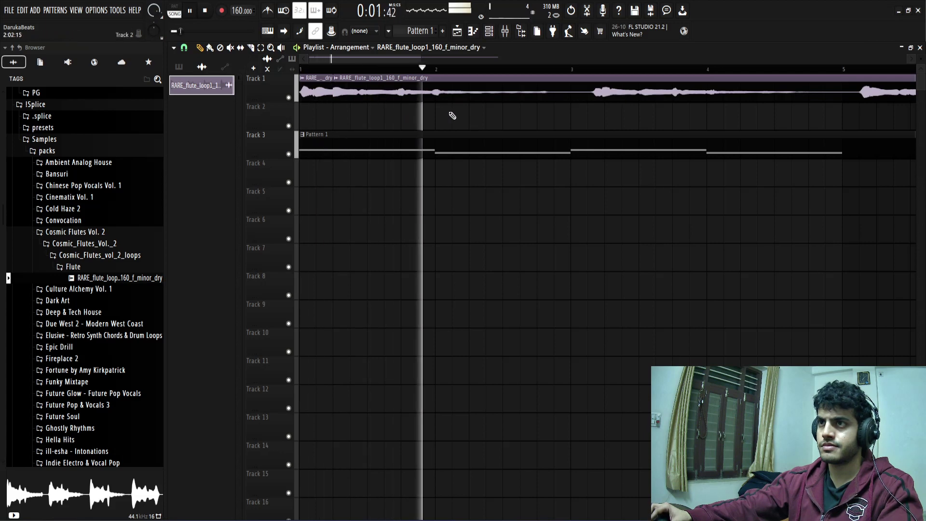
# Slice the flute clip around bar 3, slip the slice's audio so its note starts on bar 3, and play it
pyautogui.scroll(-3, 414, 115)
pyautogui.press('space')
pyautogui.scroll(3, 479, 110)
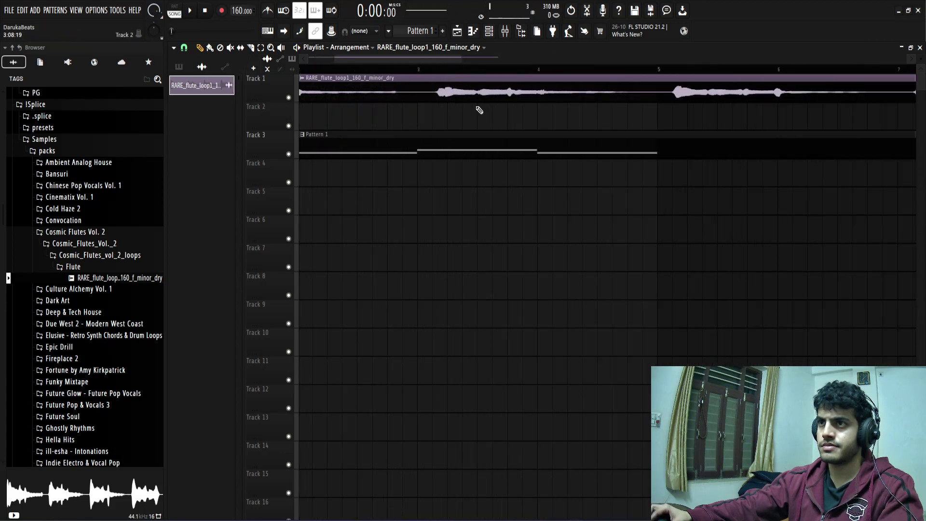
pyautogui.scroll(2, 463, 102)
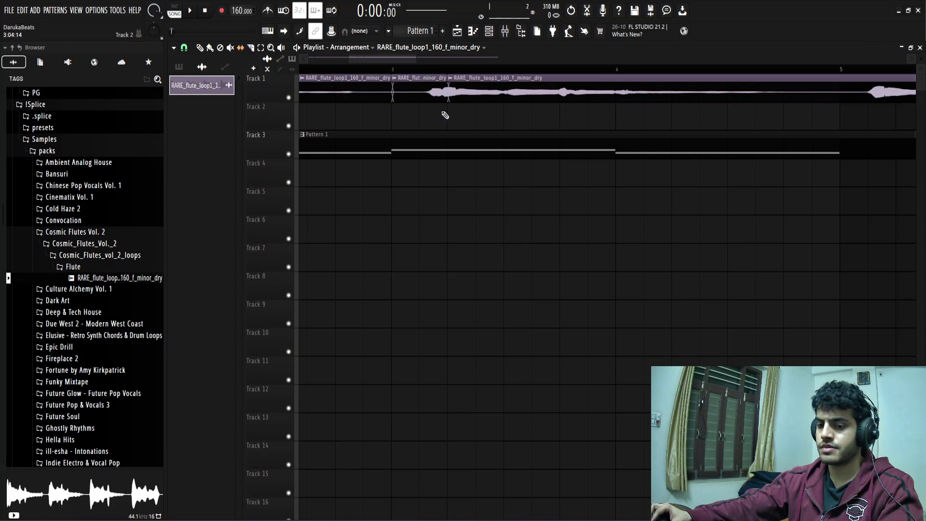
pyautogui.press('space')
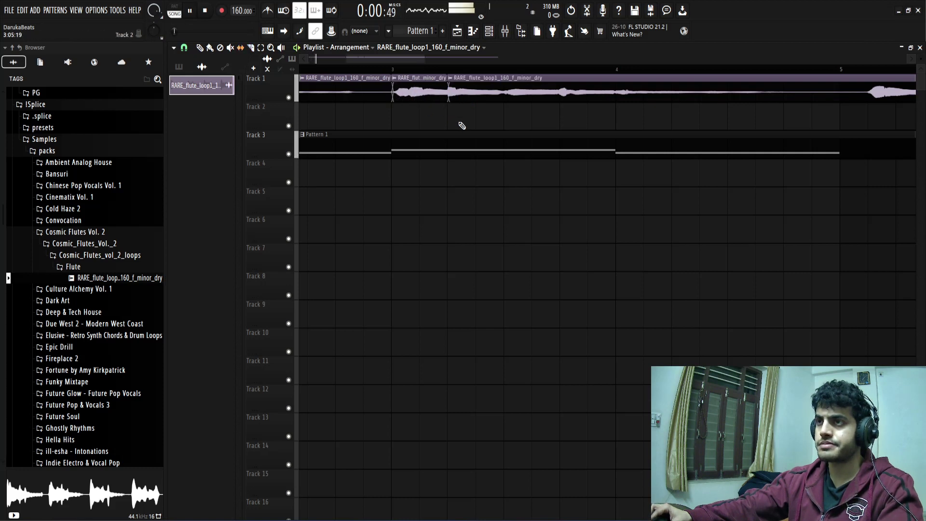
# Slice the flute clip around bar 5 and slip the slice's audio so its note starts on the bar line
pyautogui.scroll(-3, 456, 126)
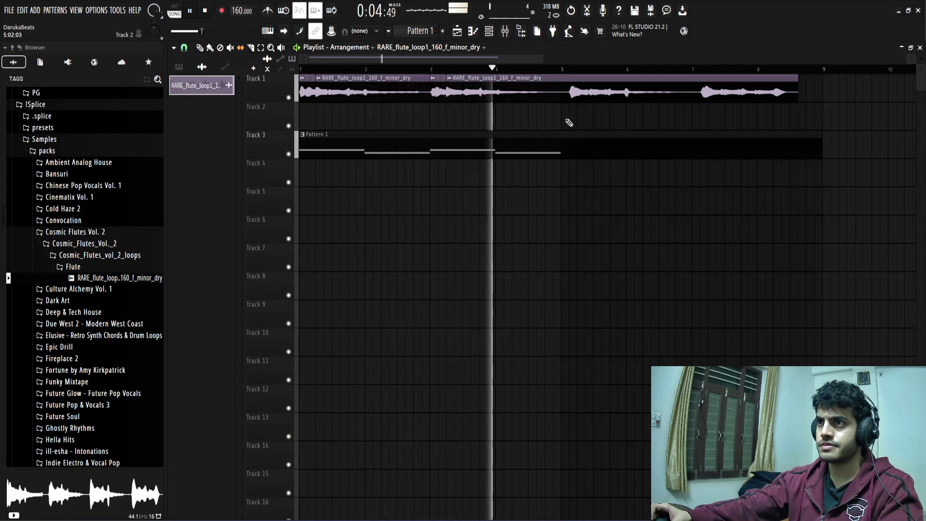
pyautogui.scroll(3, 568, 120)
pyautogui.press('space')
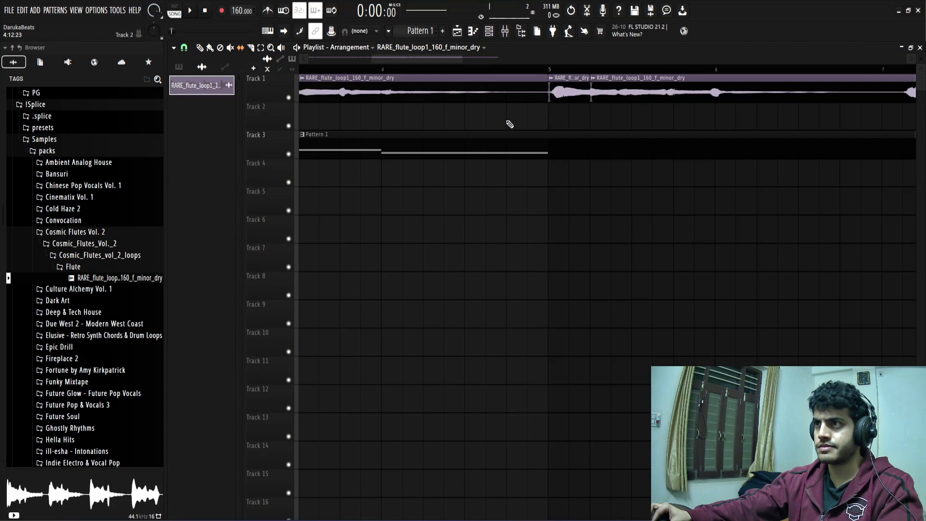
# Slice the flute clip around bar 7 and slip the short slice's audio to start on the bar line
pyautogui.scroll(-3, 512, 124)
pyautogui.scroll(3, 622, 114)
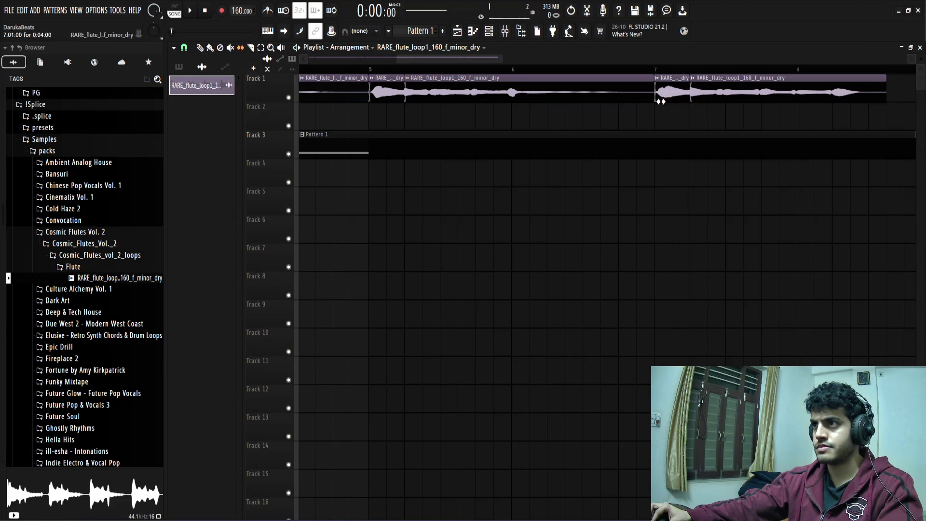
pyautogui.scroll(-3, 670, 122)
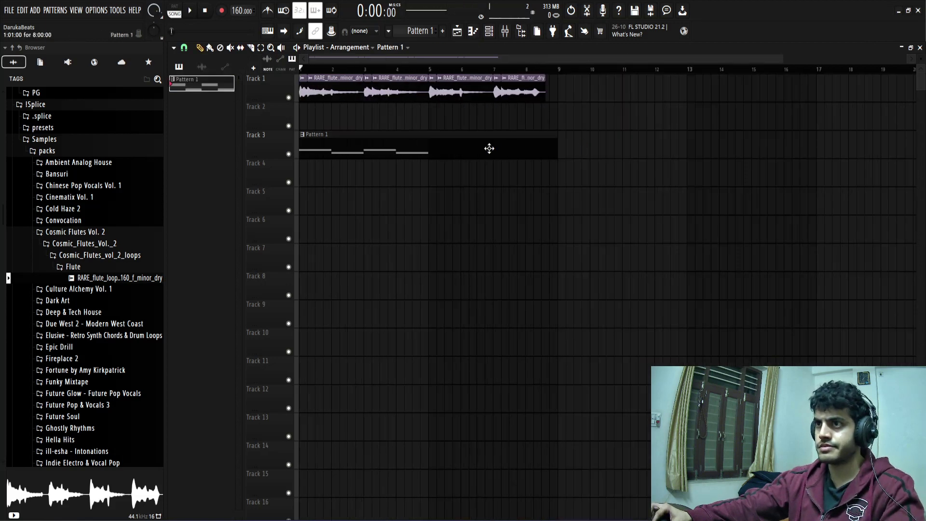
# Duplicate the Surge XT notes in Pattern 1 so the melody fills eight bars, and play the pattern
pyautogui.doubleClick(489, 148)
pyautogui.doubleClick(534, 72)
pyautogui.moveTo(619, 189); pyautogui.dragTo(207, 109)
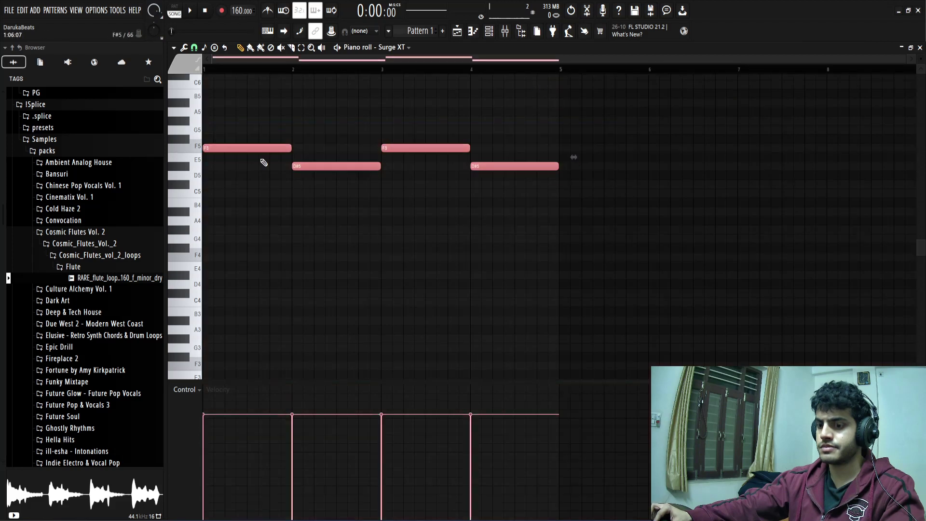
pyautogui.hotkey('ctrl', 'b')
pyautogui.keyDown('ctrl'); pyautogui.click(512, 255); pyautogui.keyUp('ctrl')
pyautogui.press('space')
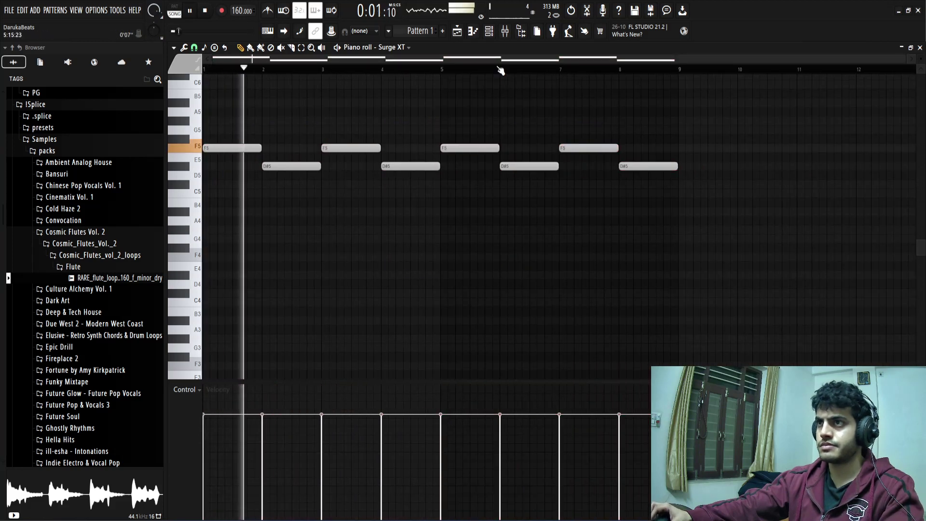
# Transpose all the Surge XT notes down one octave to F4 and D#4 and play them
pyautogui.press('space')
pyautogui.hotkey('ctrl', 'Down')
pyautogui.press('space')
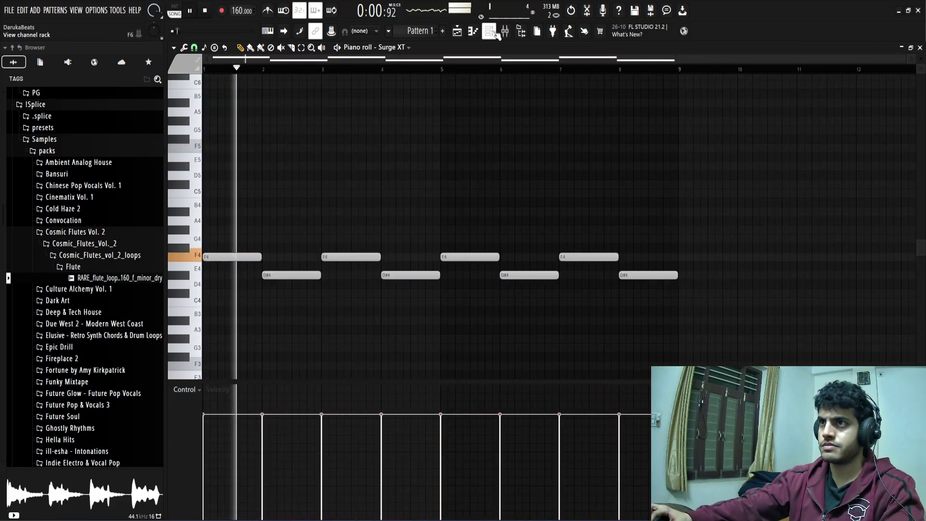
# Add a second Surge XT instrument channel and move its window clear of the notes
pyautogui.press('F6')
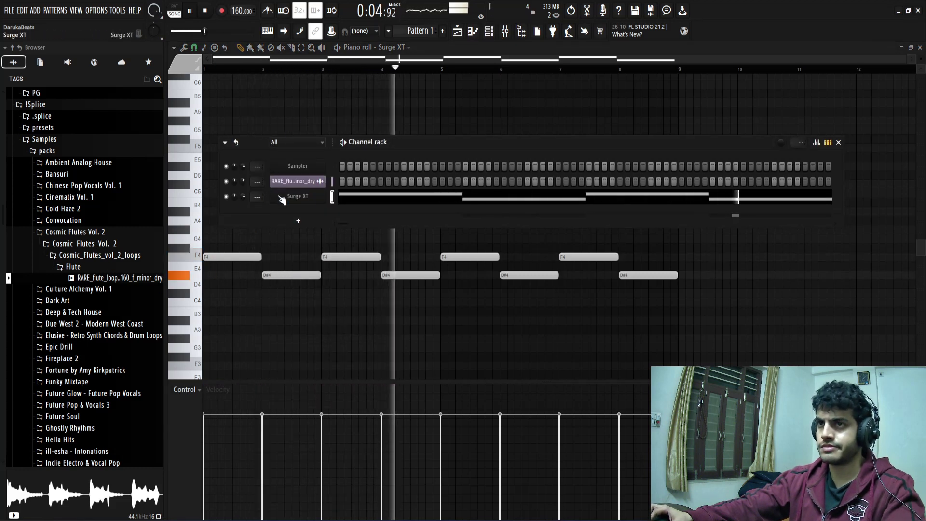
pyautogui.click(294, 222)
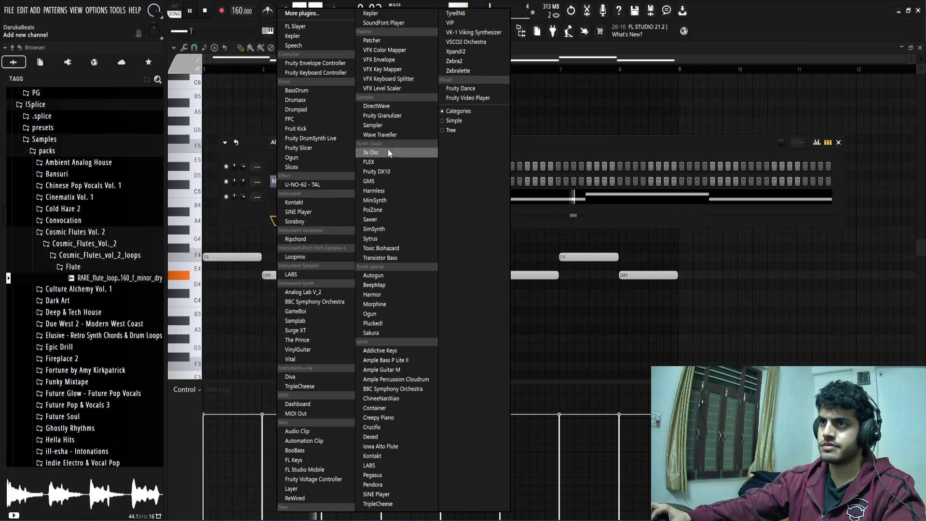
pyautogui.click(329, 331)
pyautogui.moveTo(427, 144); pyautogui.dragTo(422, 81)
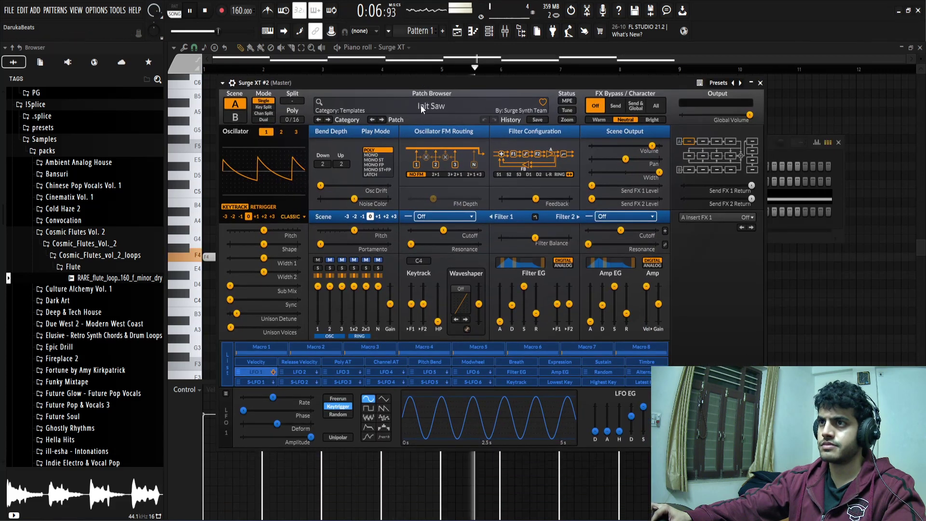
# Load the factory Brass patch OB-8 Jump in Surge XT #2 and audition it over the loop
pyautogui.click(420, 106)
pyautogui.moveTo(357, 152)
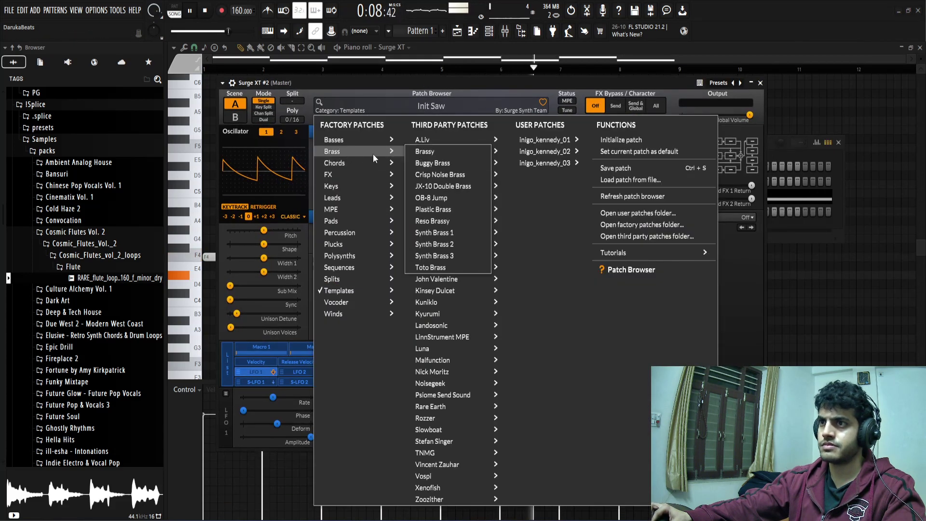
pyautogui.click(453, 198)
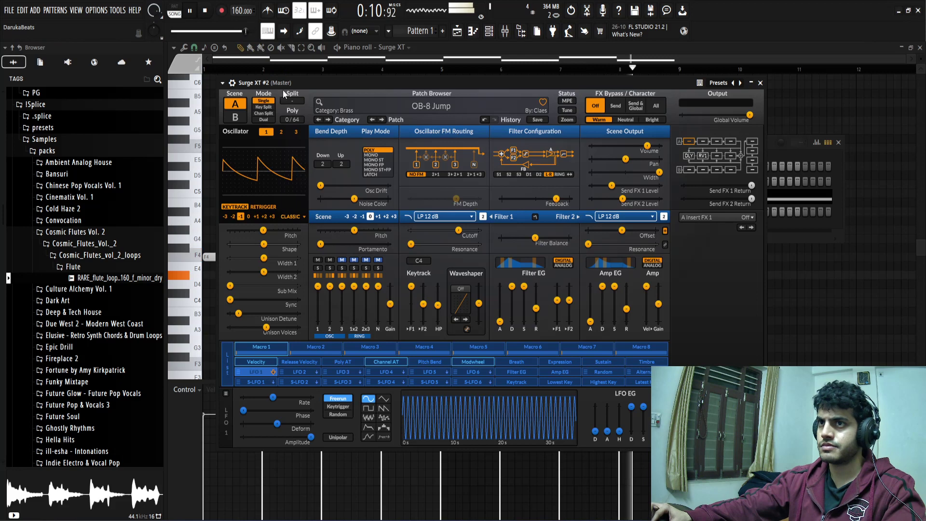
pyautogui.click(232, 83)
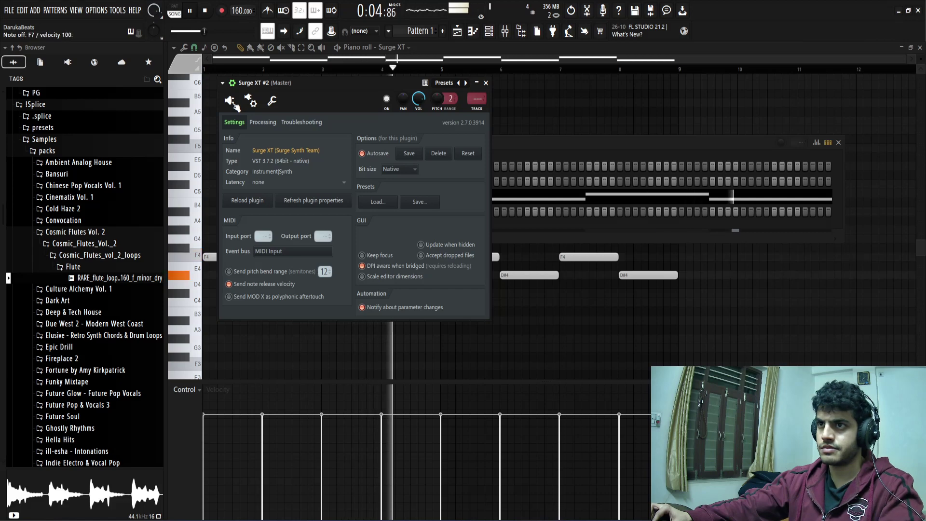
pyautogui.click(230, 101)
pyautogui.click(231, 102)
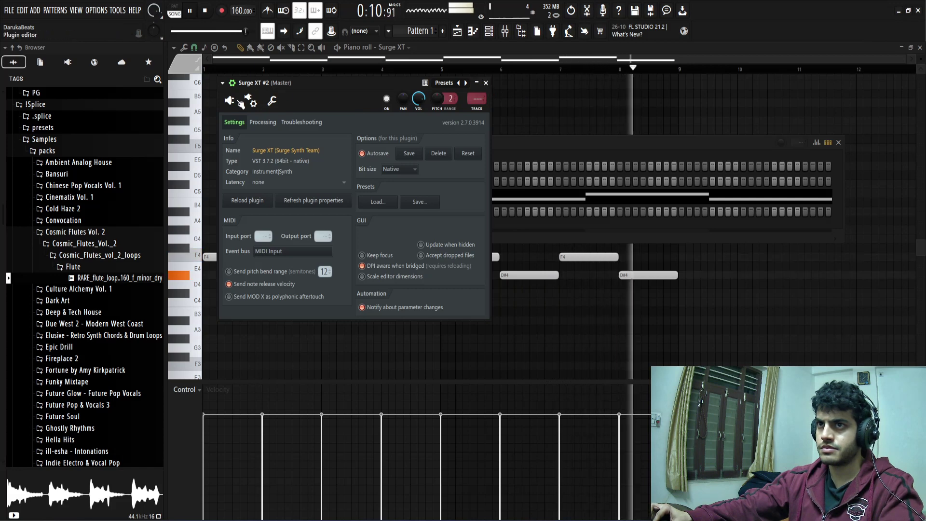
# Step through the Brass patches Reso Brassy and Synth Brass 1 and audition each over the loop
pyautogui.click(231, 101)
pyautogui.click(380, 143)
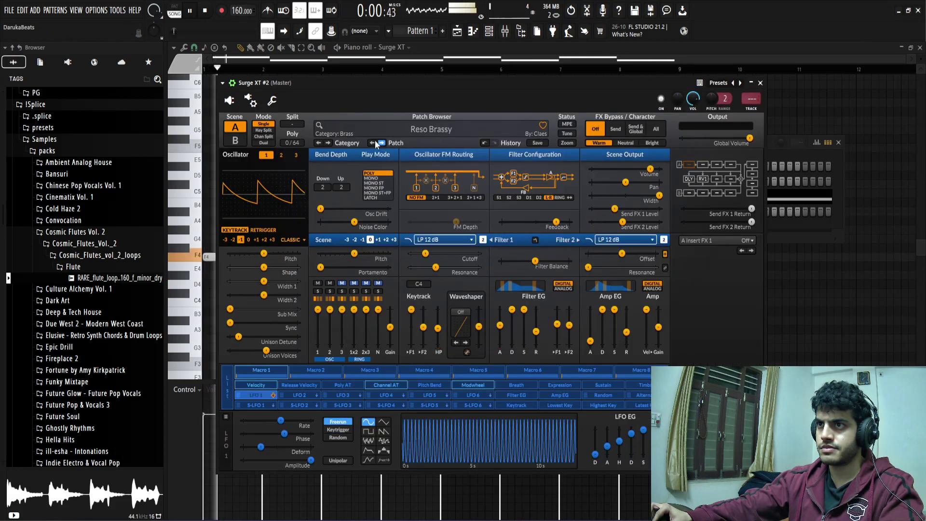
pyautogui.click(251, 101)
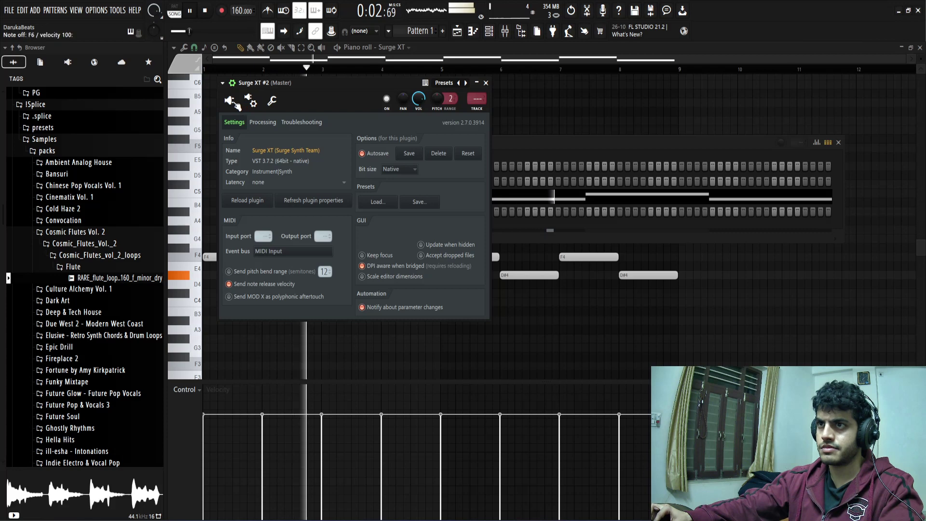
pyautogui.click(233, 102)
pyautogui.click(384, 143)
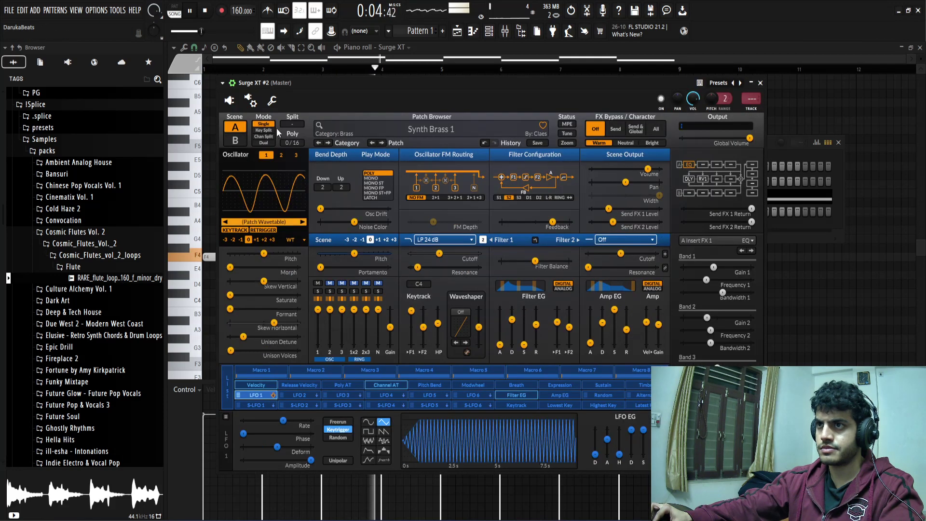
pyautogui.click(251, 102)
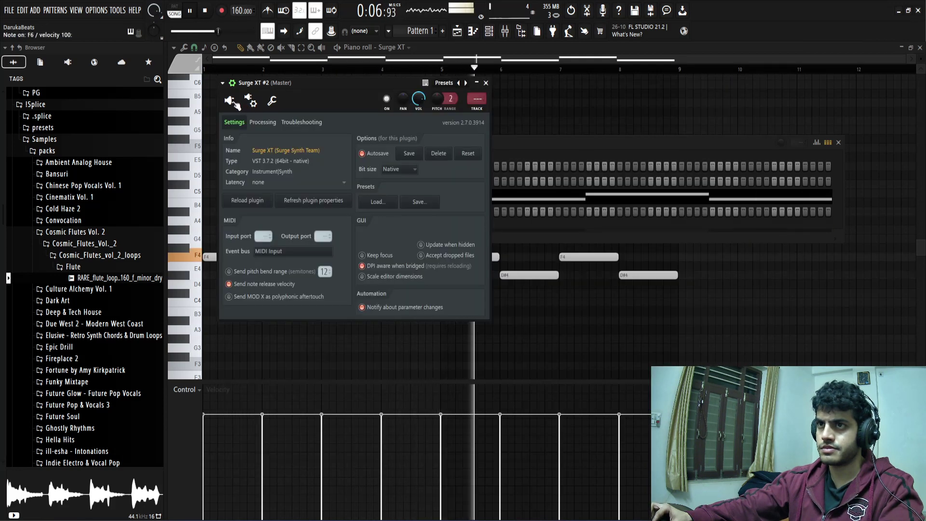
pyautogui.click(251, 101)
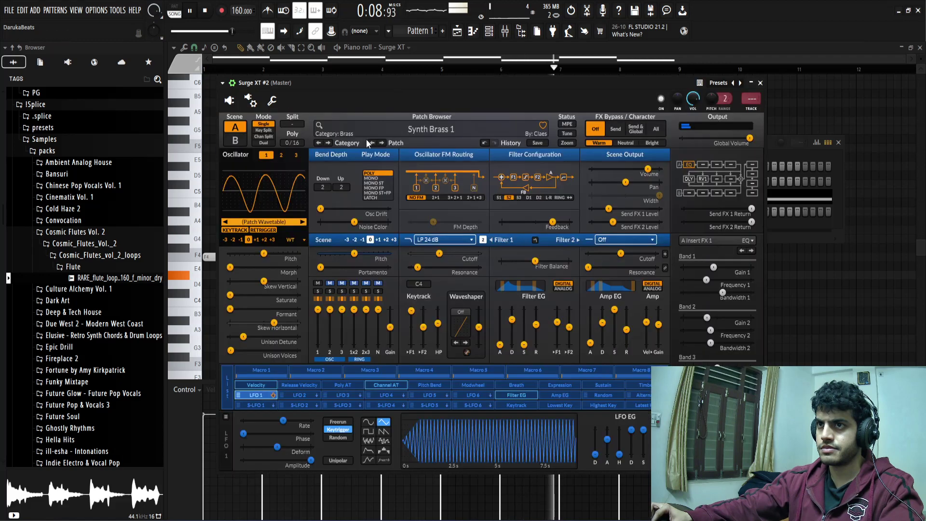
pyautogui.click(251, 102)
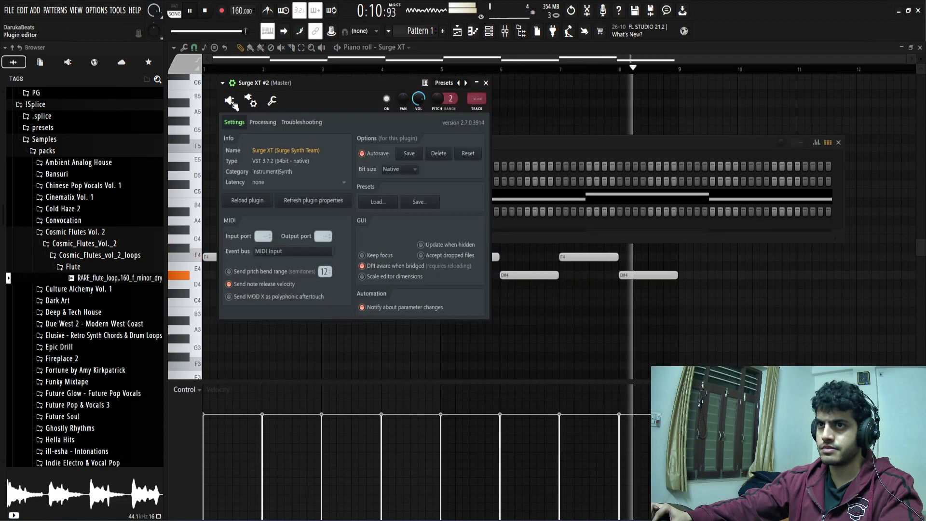
# Audition the Brass patch Synth Brass 2 over the loop and move on to Synth Brass 3
pyautogui.click(231, 101)
pyautogui.press('space')
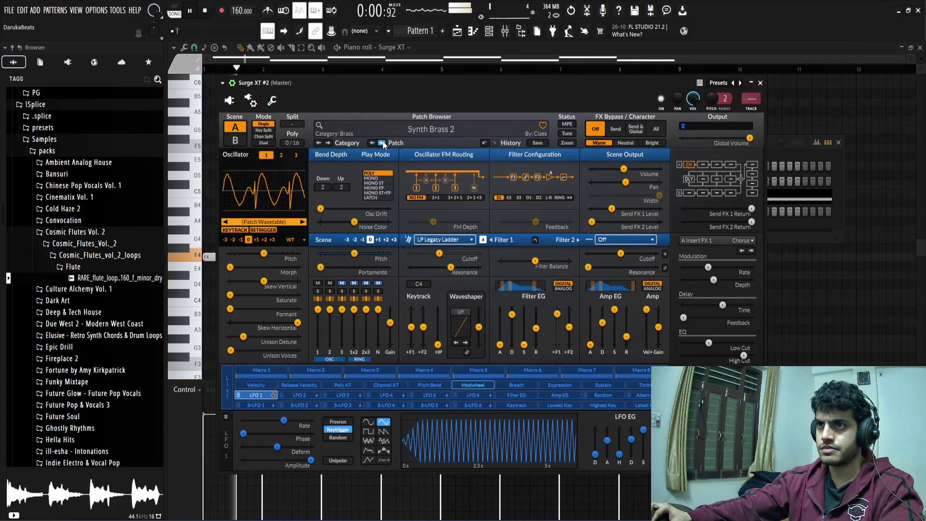
pyautogui.click(251, 101)
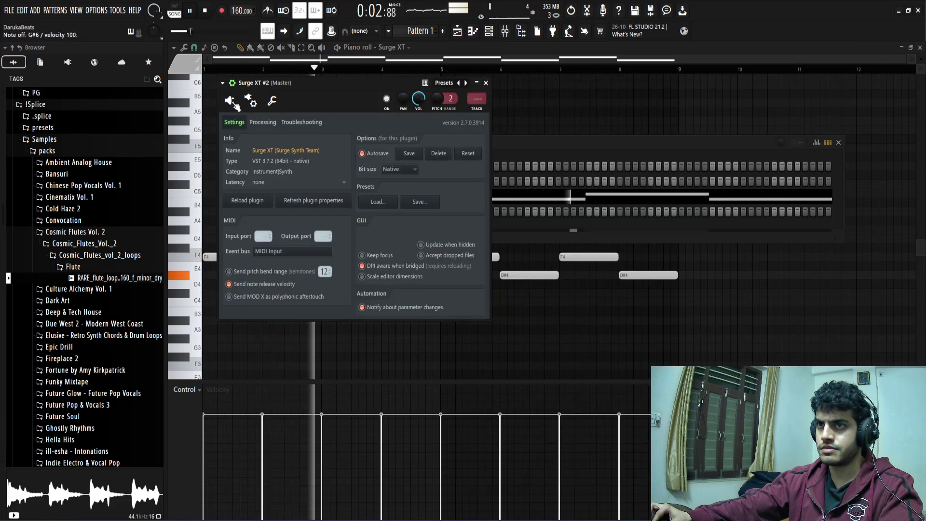
pyautogui.click(234, 104)
# Load the factory Brass patch Toto Brass and audition it over the loop
pyautogui.click(395, 127)
pyautogui.moveTo(367, 172)
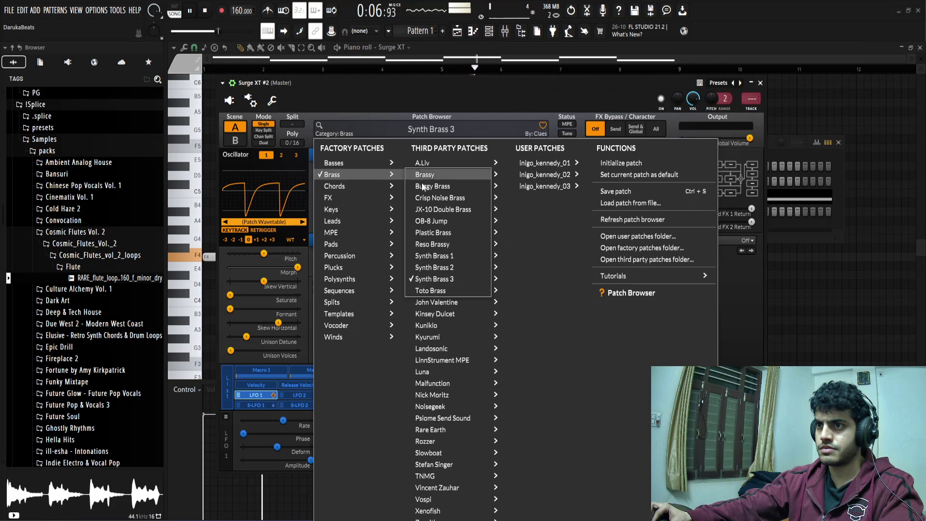
pyautogui.click(431, 291)
pyautogui.click(253, 101)
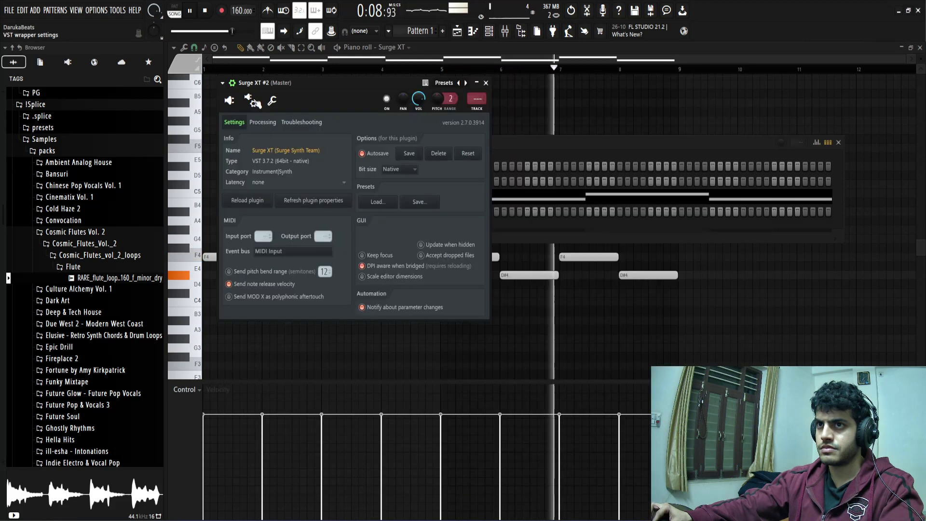
pyautogui.click(231, 102)
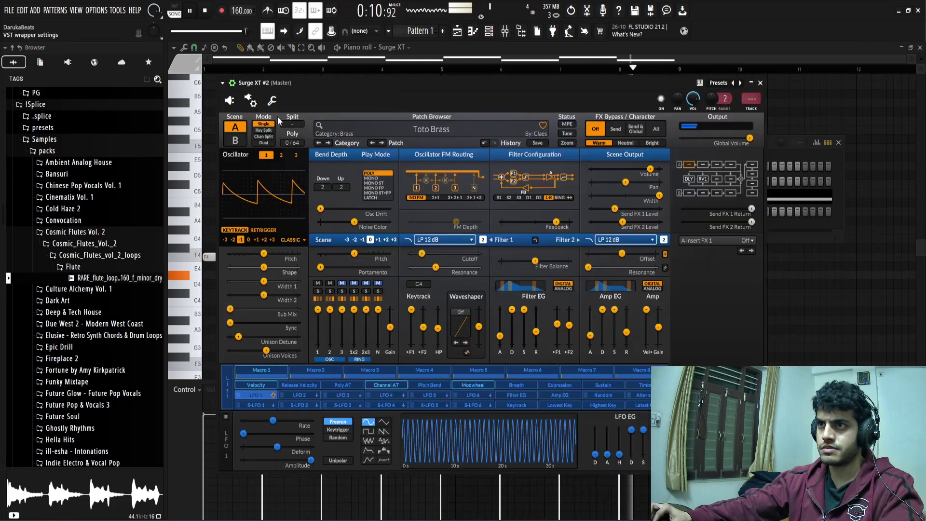
# Load the patch ik_alone from the first user patch bank and audition it over the loop
pyautogui.click(407, 129)
pyautogui.moveTo(574, 164)
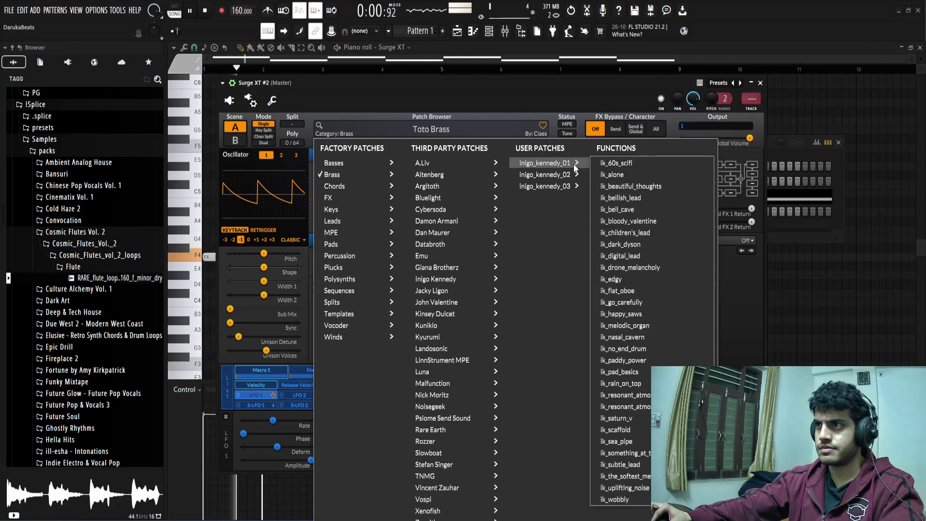
pyautogui.click(612, 166)
pyautogui.click(251, 100)
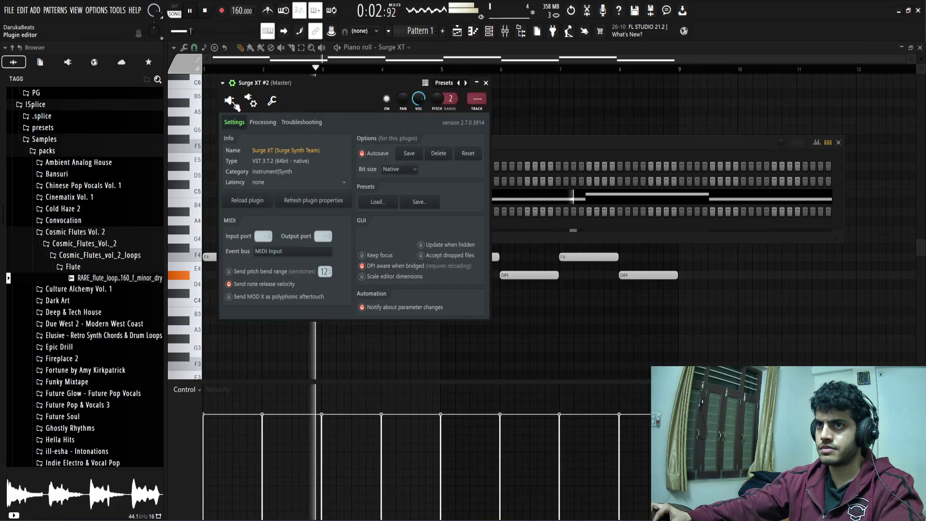
pyautogui.click(230, 100)
pyautogui.click(372, 142)
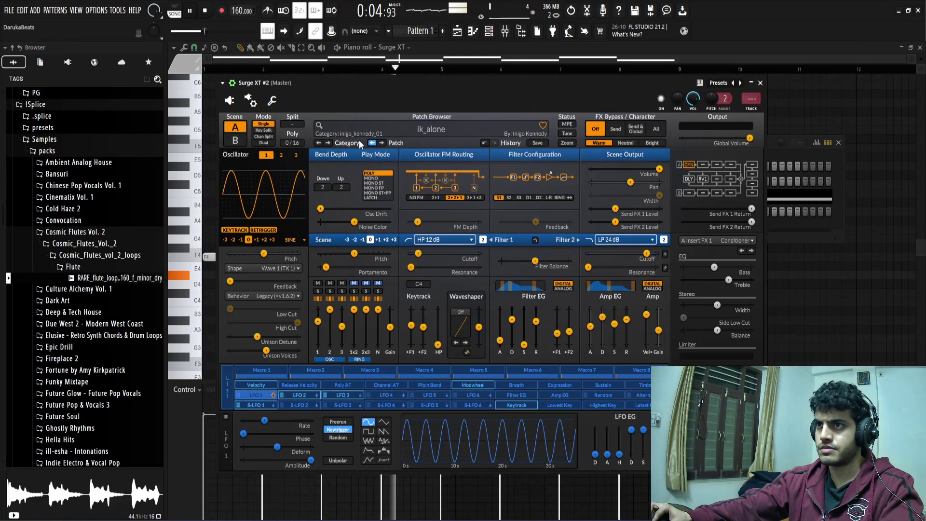
pyautogui.click(251, 101)
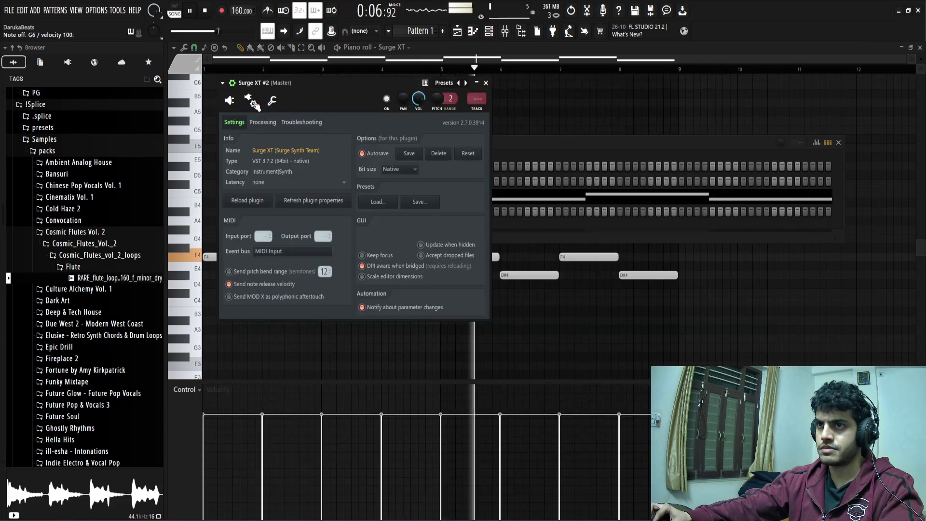
pyautogui.click(250, 101)
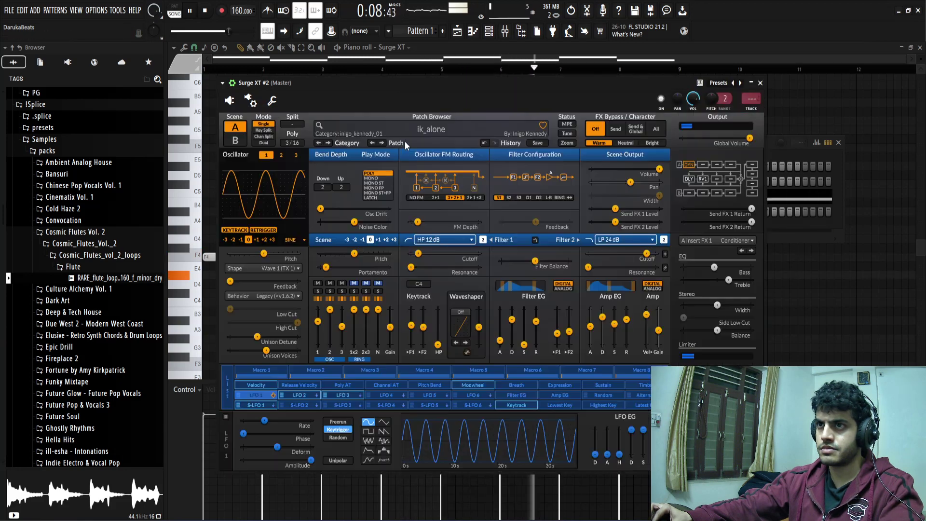
# Advance to the user patch ik_beautiful_thoughts and audition it over the loop
pyautogui.click(380, 142)
pyautogui.click(250, 101)
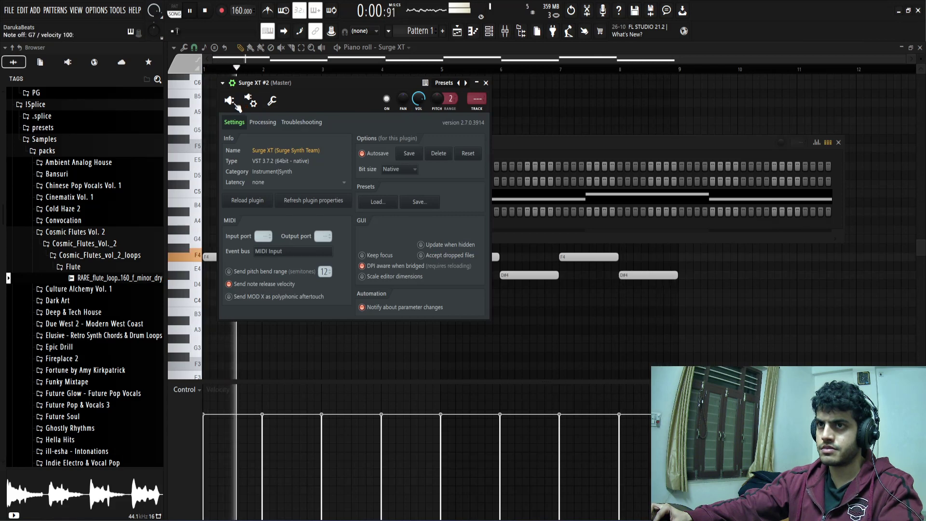
pyautogui.click(230, 101)
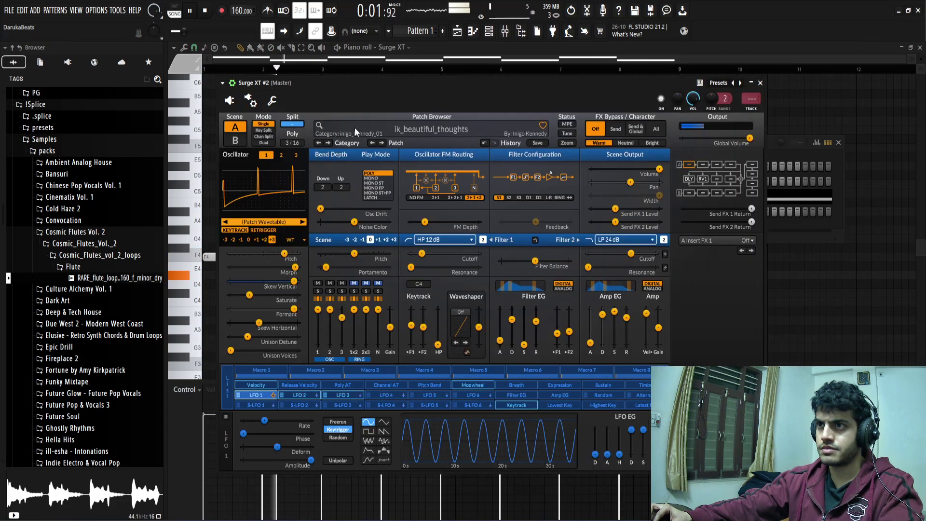
# Advance to the user patch ik_bellish_lead and audition it repeatedly over the loop
pyautogui.click(387, 143)
pyautogui.click(251, 101)
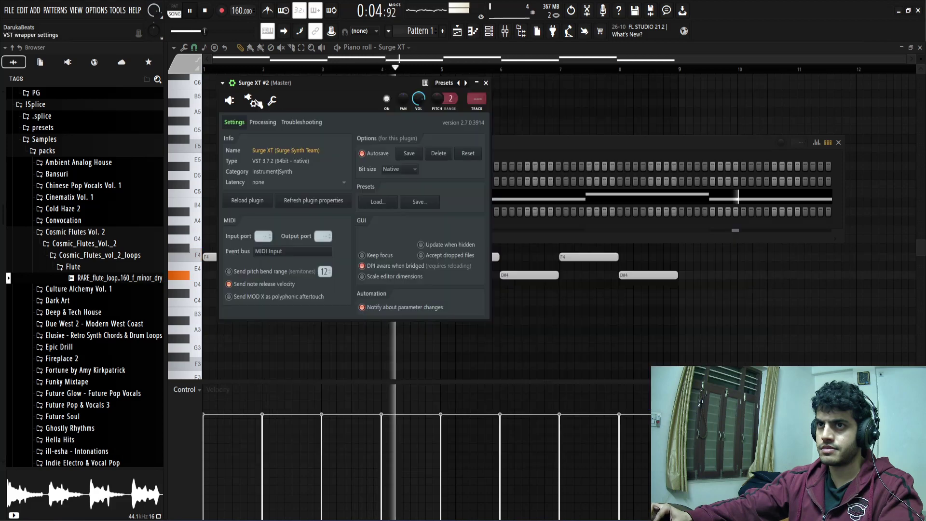
pyautogui.click(230, 101)
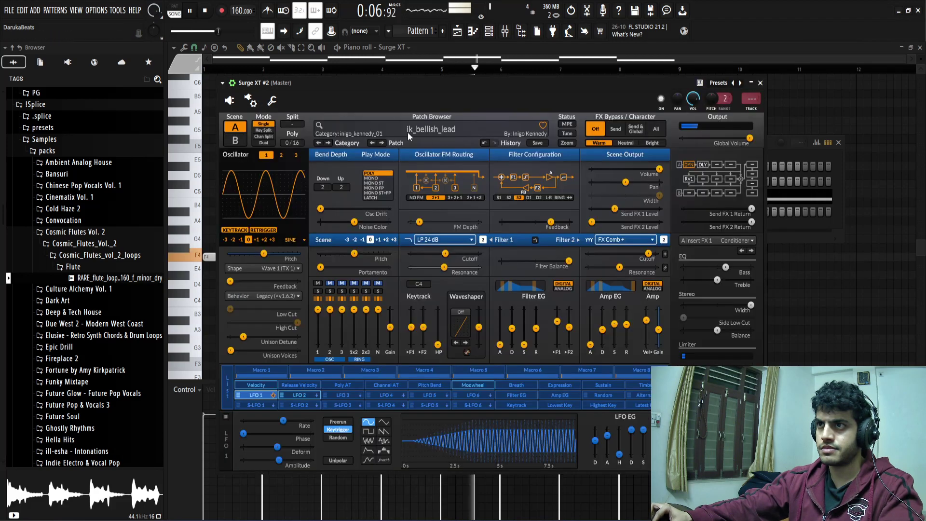
pyautogui.click(230, 101)
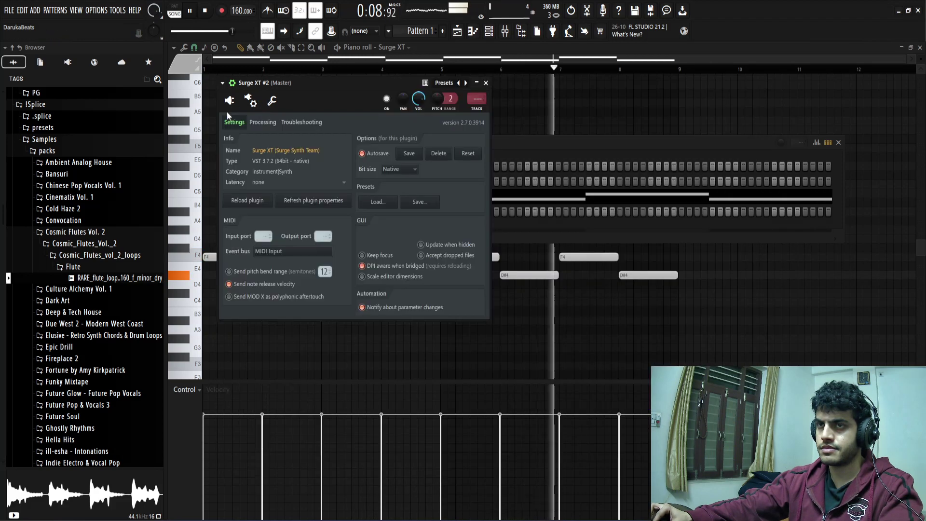
pyautogui.click(229, 100)
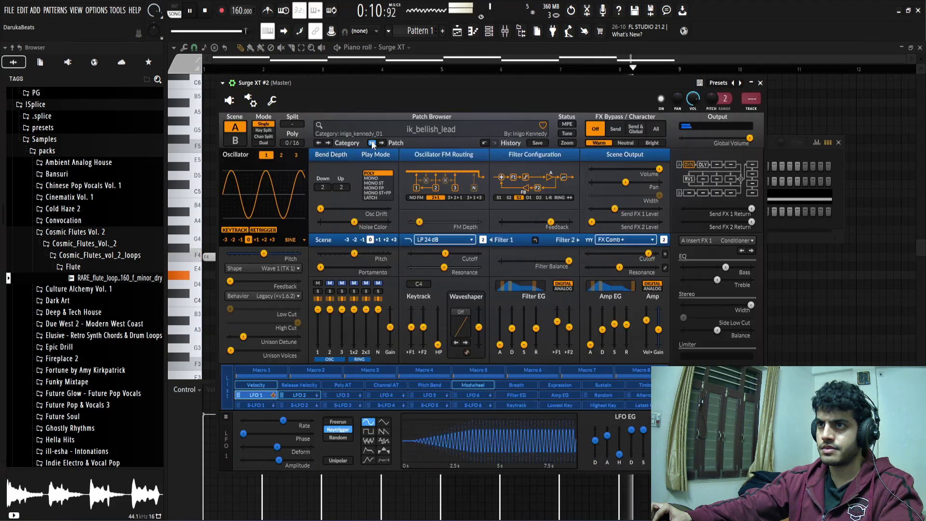
pyautogui.click(251, 101)
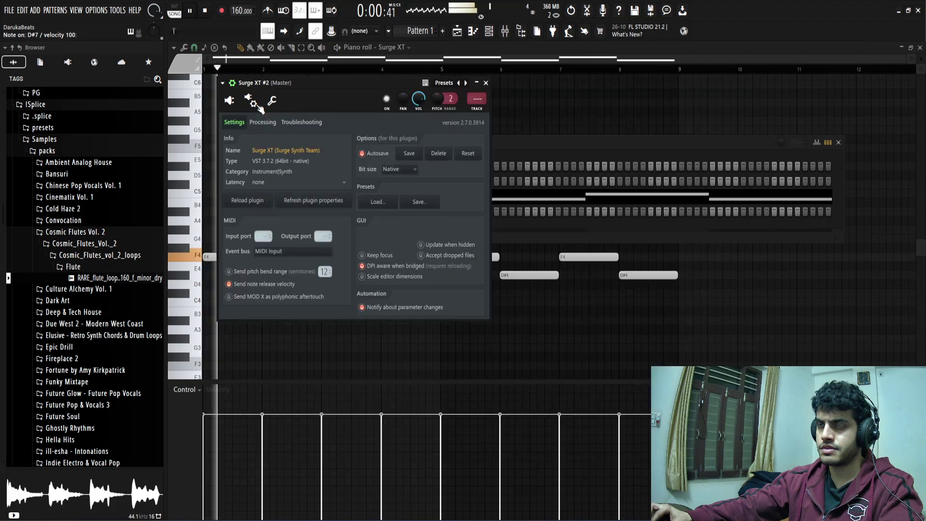
# Close the Surge XT #2 window, open that channel's piano roll and stop playback
pyautogui.click(486, 83)
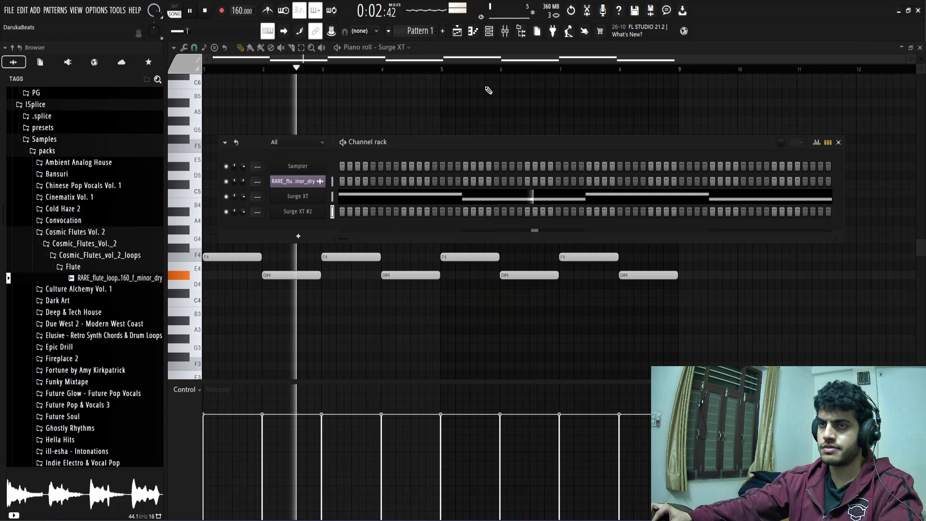
pyautogui.rightClick(325, 208)
pyautogui.click(410, 213)
pyautogui.press('space')
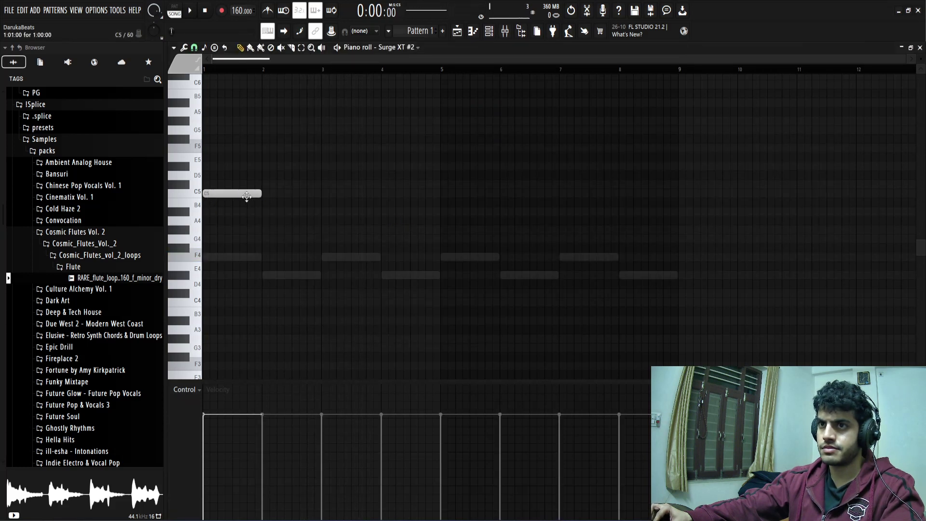
# Write a two-bar Surge XT #2 phrase with a two-bar C5 and a one-bar F5 at bar 2, repeated to fill eight bars
pyautogui.press('space')
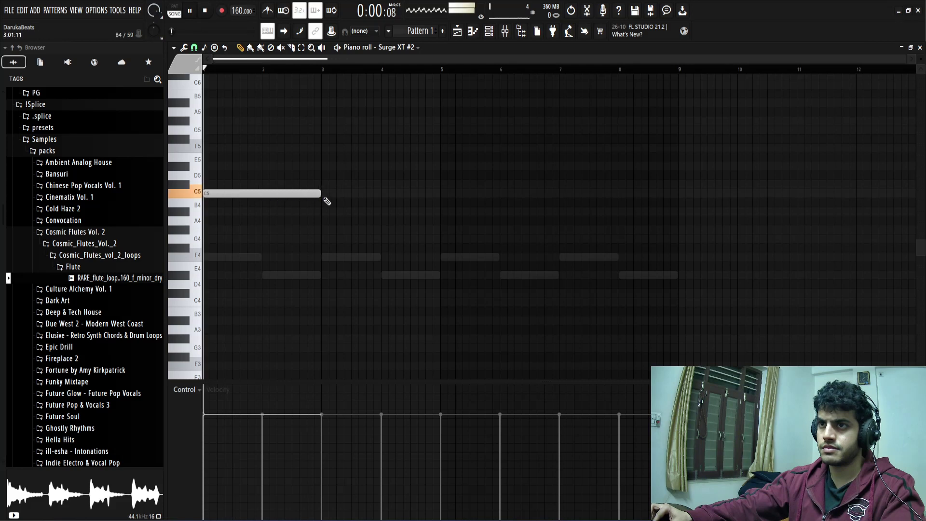
pyautogui.click(265, 148)
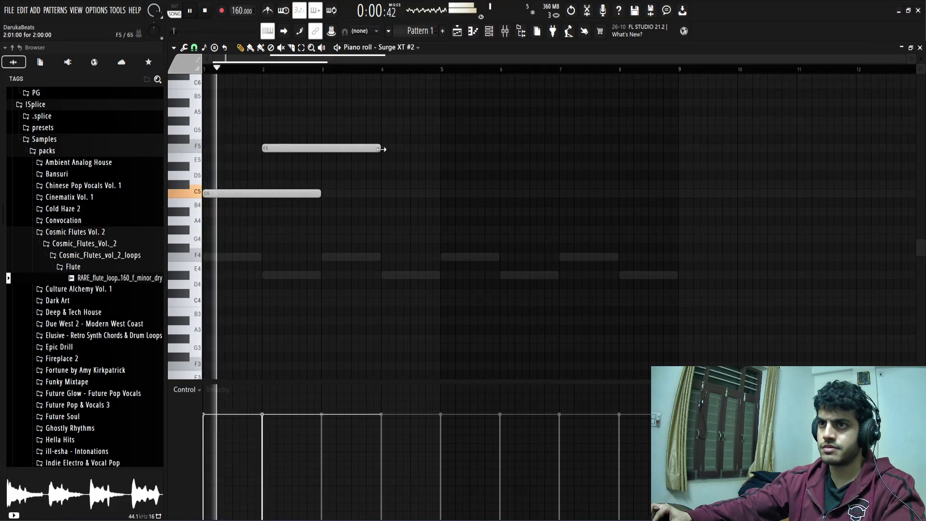
pyautogui.moveTo(382, 150); pyautogui.dragTo(322, 150)
pyautogui.hotkey('ctrl', 'b')
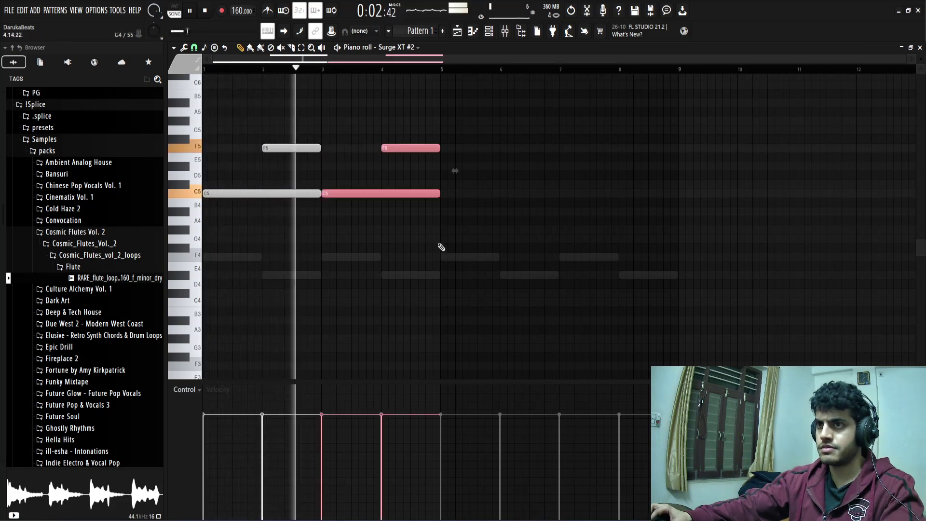
pyautogui.hotkey('ctrl', 'b')
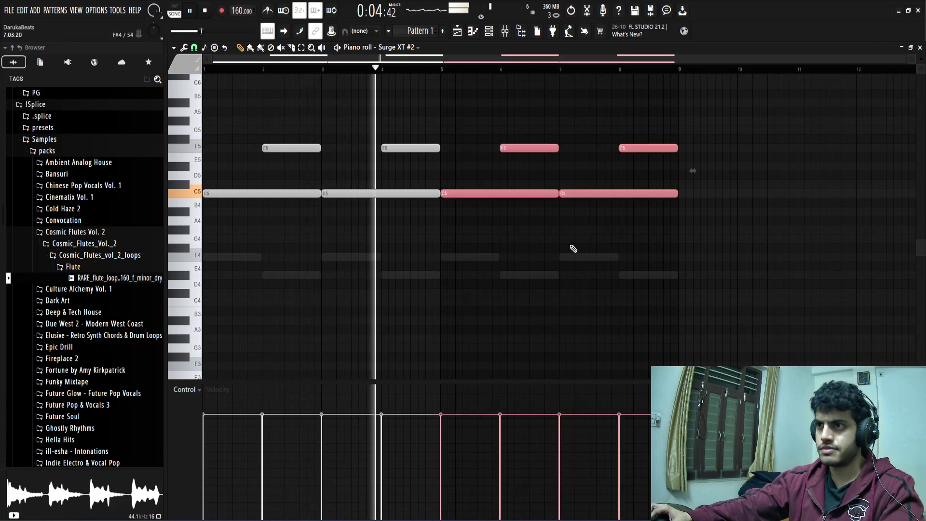
pyautogui.keyDown('ctrl'); pyautogui.click(605, 285); pyautogui.keyUp('ctrl')
# Route the flute loop, Surge XT and Surge XT #2 channels to mixer tracks 1 to 3 and restart playback
pyautogui.click(493, 33)
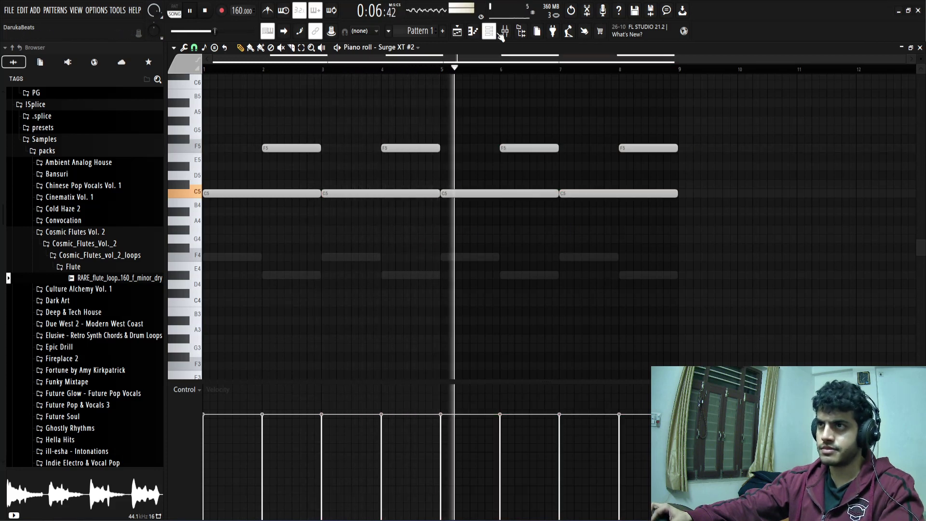
pyautogui.click(492, 33)
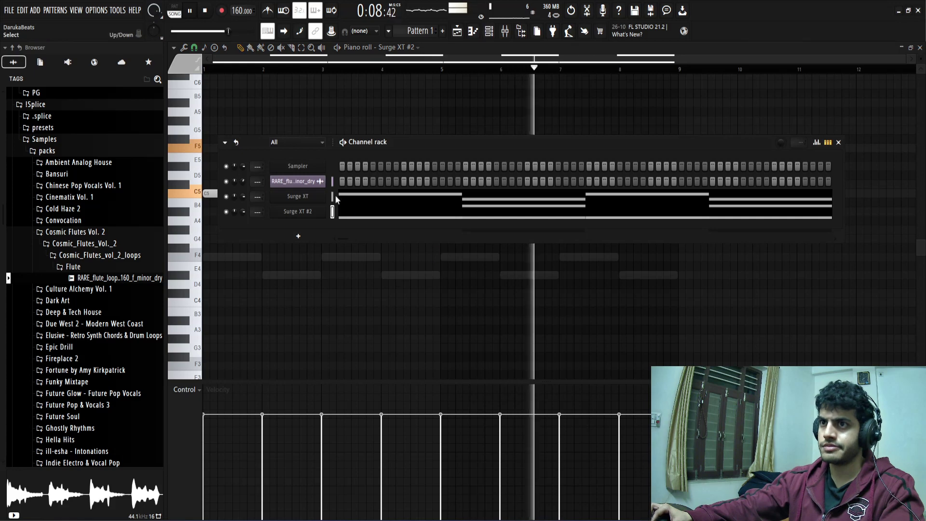
pyautogui.press('F9')
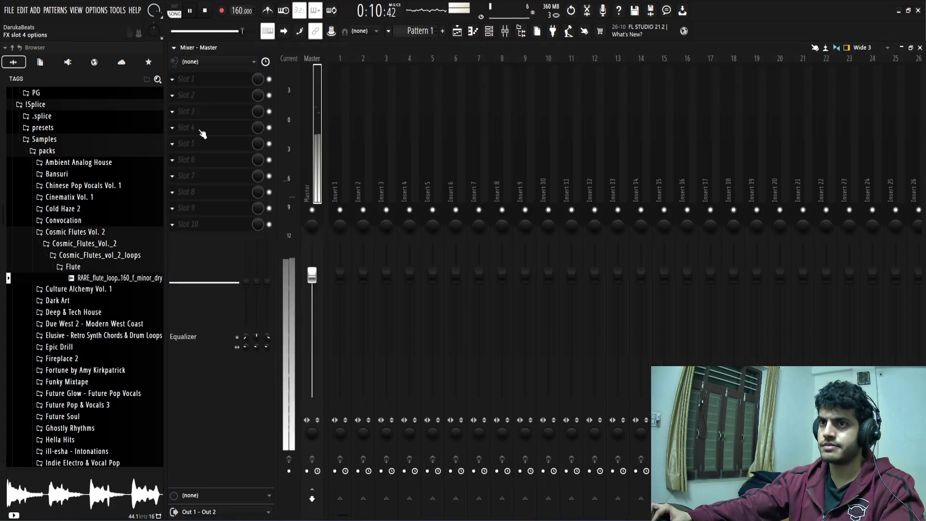
pyautogui.click(491, 36)
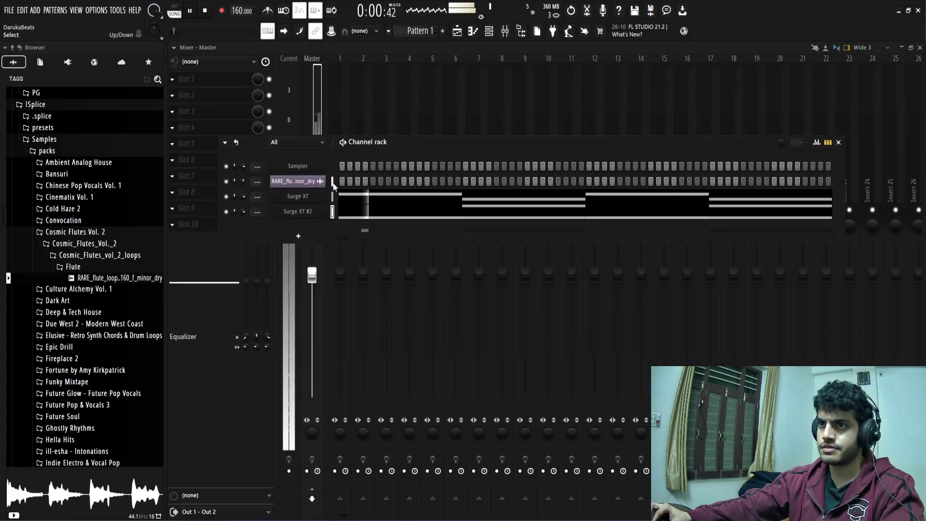
pyautogui.click(347, 108)
pyautogui.hotkey('ctrl', 'shift', 'l')
pyautogui.press('space')
pyautogui.press('space')
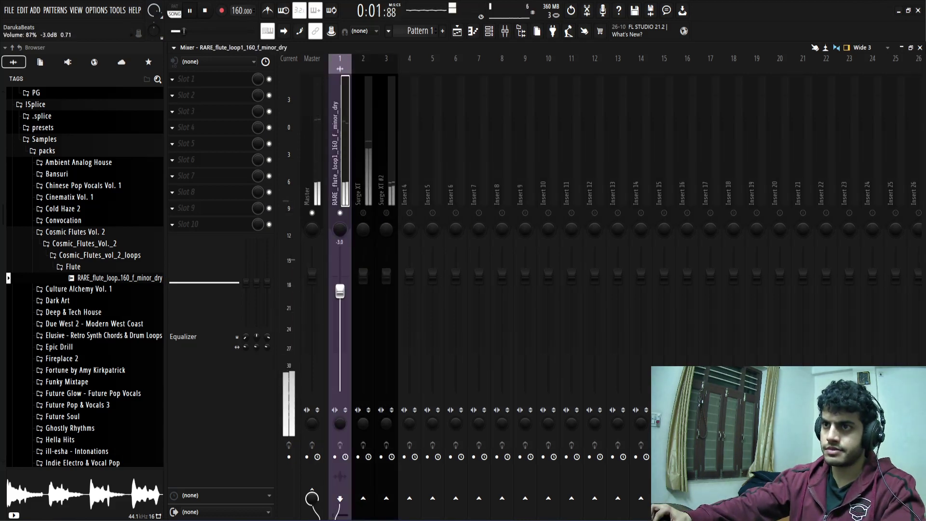
# Balance the mixer levels with the flute loop at -2.4 dB and Surge XT at 0.9 dB
pyautogui.click(363, 263)
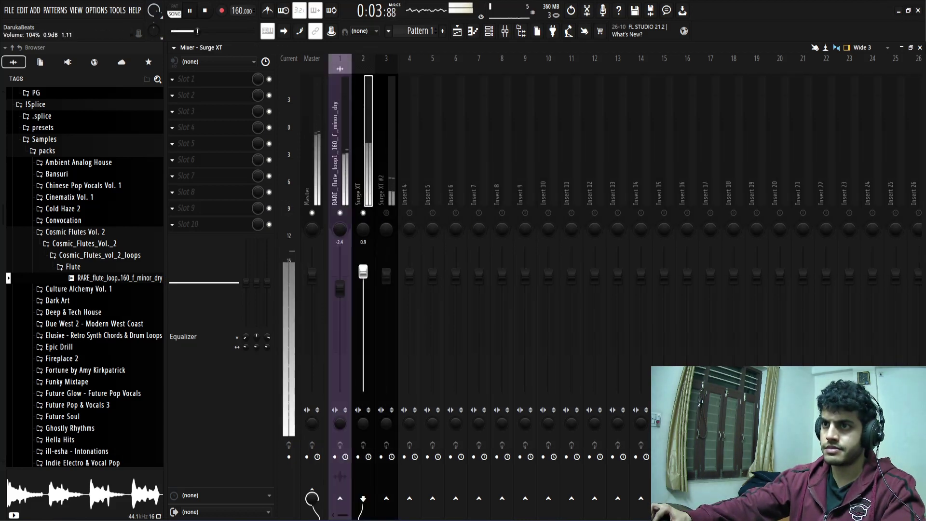
pyautogui.click(390, 217)
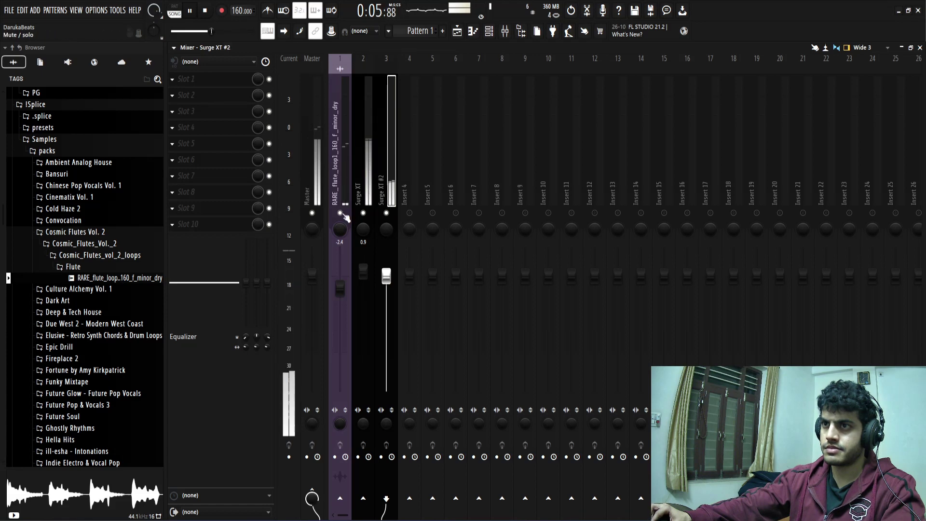
# Add Fruity Parametric EQ 2 to effect slot 4 of the flute loop track and load its Sample Maker - Low Cut preset
pyautogui.click(345, 215)
pyautogui.click(188, 128)
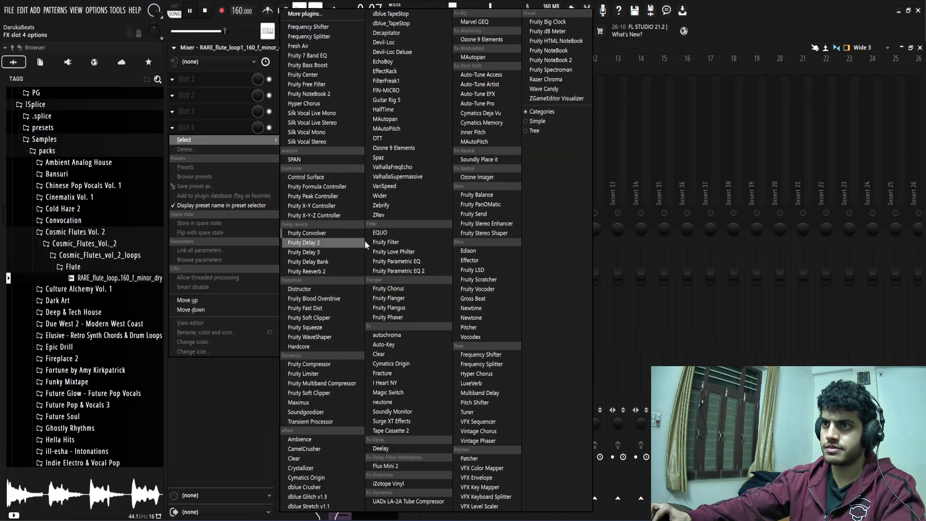
pyautogui.click(398, 271)
pyautogui.click(539, 186)
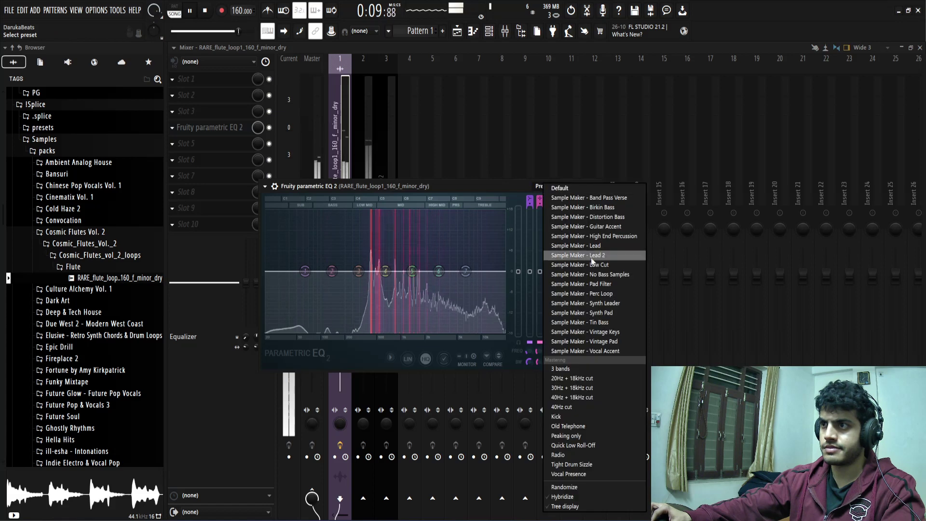
pyautogui.click(592, 264)
pyautogui.click(596, 187)
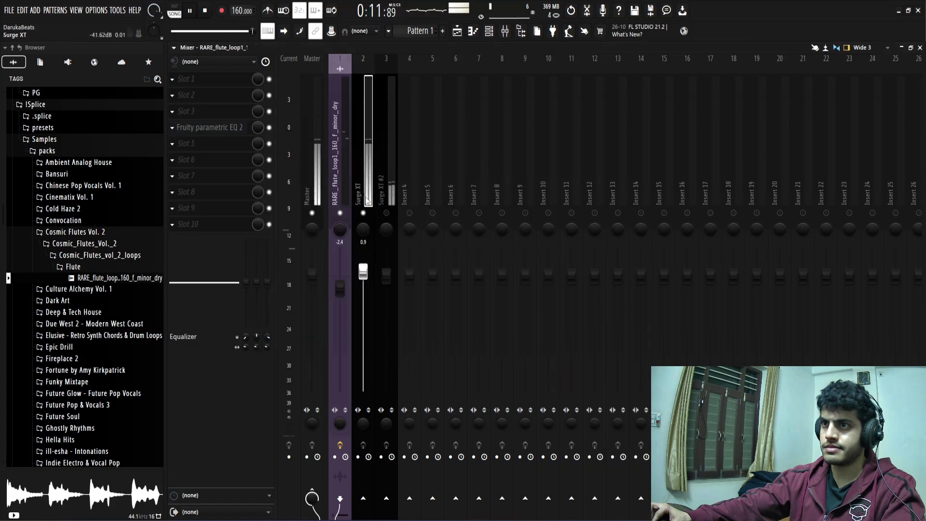
# Add Fruity Parametric EQ 2 to effect slot 4 of the Surge XT track and lower the low end with band 1
pyautogui.click(368, 201)
pyautogui.click(212, 131)
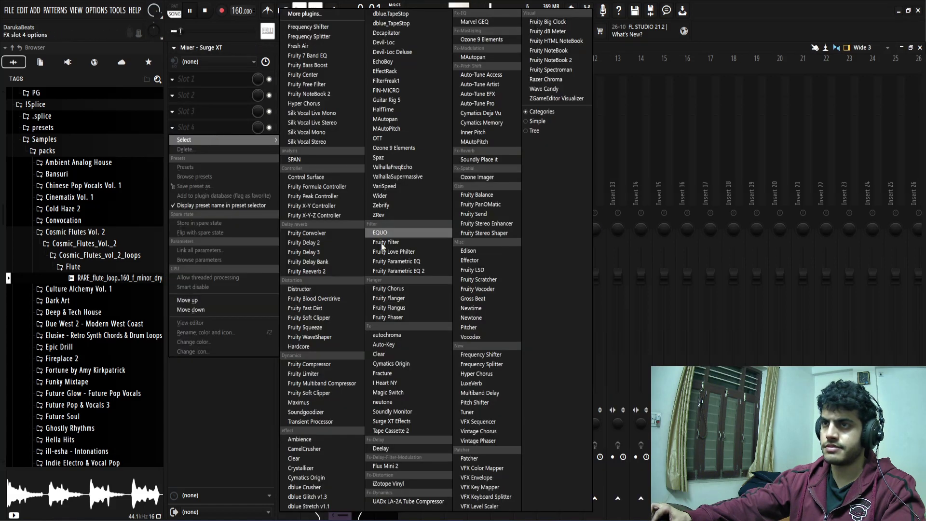
pyautogui.click(392, 270)
pyautogui.moveTo(231, 199); pyautogui.dragTo(270, 225)
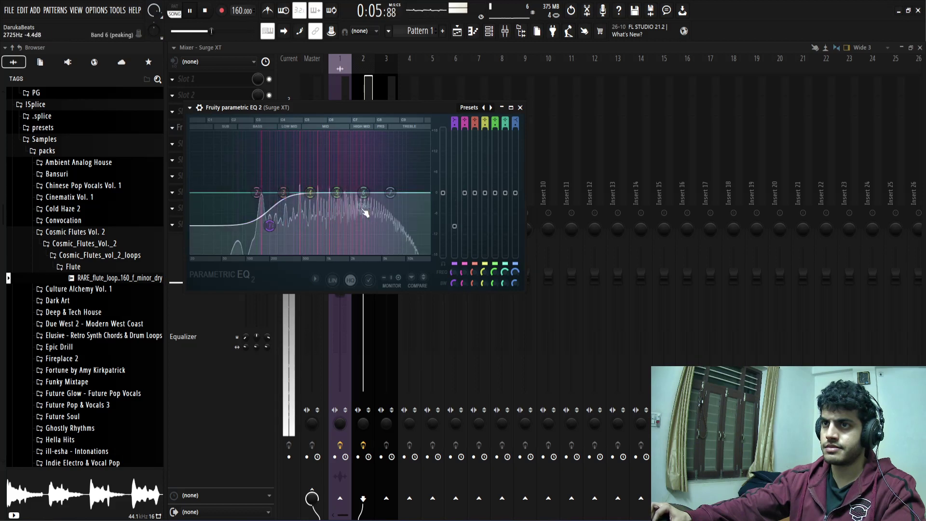
# Boost the highs with band 6 of the Surge XT EQ and cut band 5 by about 4.8 dB near 958 Hz
pyautogui.moveTo(365, 193); pyautogui.dragTo(382, 176)
pyautogui.moveTo(329, 196); pyautogui.dragTo(330, 197)
pyautogui.moveTo(391, 193)
pyautogui.mouseDown()
pyautogui.moveTo(392, 204)
pyautogui.moveTo(402, 196)
pyautogui.mouseUp()
pyautogui.moveTo(331, 197)
pyautogui.mouseDown()
pyautogui.moveTo(318, 203)
pyautogui.moveTo(324, 209)
pyautogui.mouseUp()
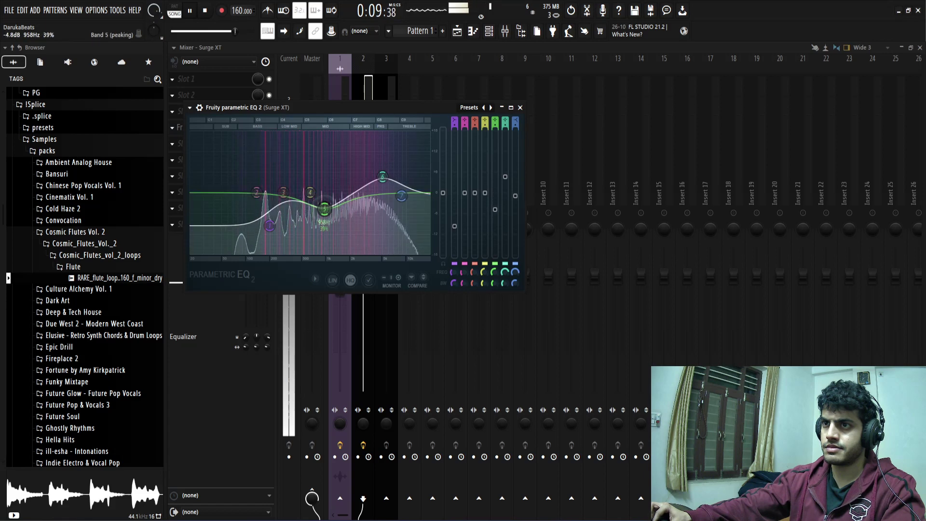
pyautogui.click(521, 108)
# Add Fruity Parametric EQ 2 to effect slot 4 of the Surge XT #2 track and load Sample Maker - No Bass Samples
pyautogui.click(393, 189)
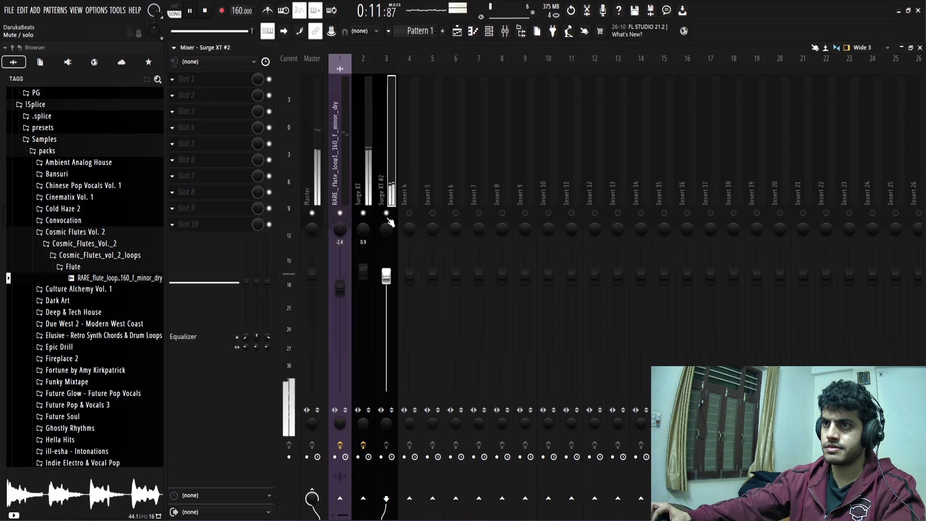
pyautogui.click(203, 130)
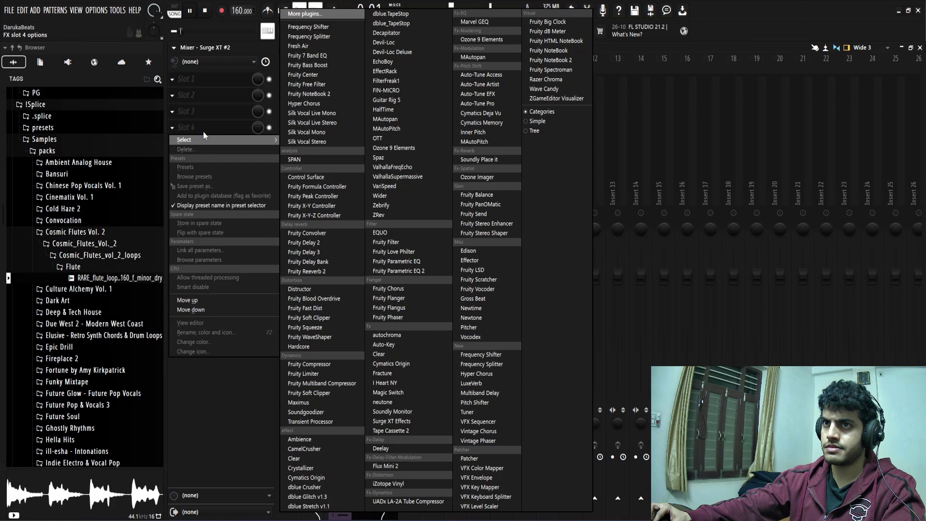
pyautogui.click(416, 270)
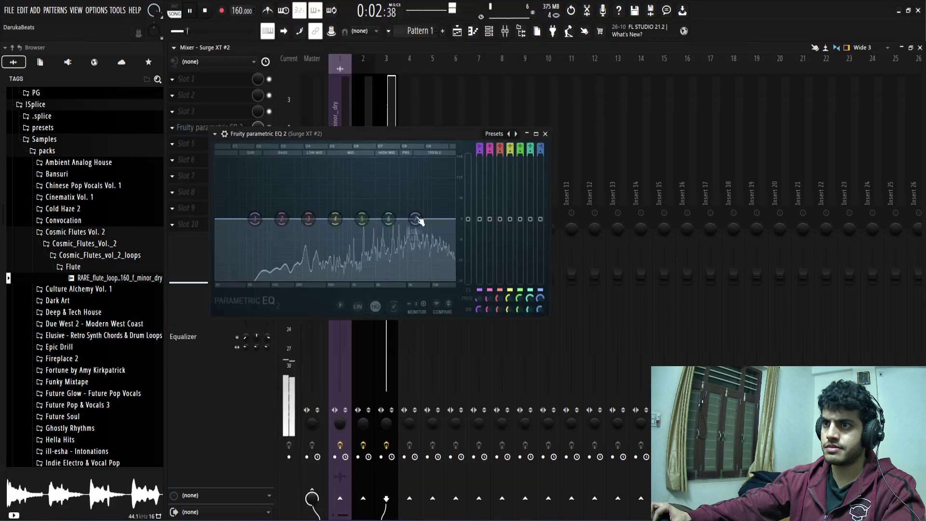
pyautogui.click(492, 135)
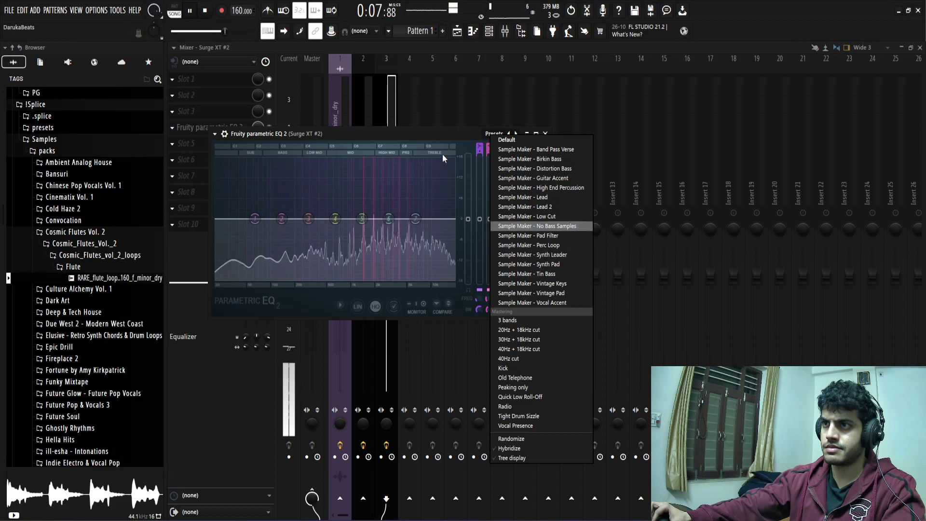
pyautogui.click(531, 225)
# Move band 1 of the Surge XT #2 EQ to about 314 Hz, boost band 6 slightly and close the EQ
pyautogui.moveTo(286, 278); pyautogui.dragTo(310, 280)
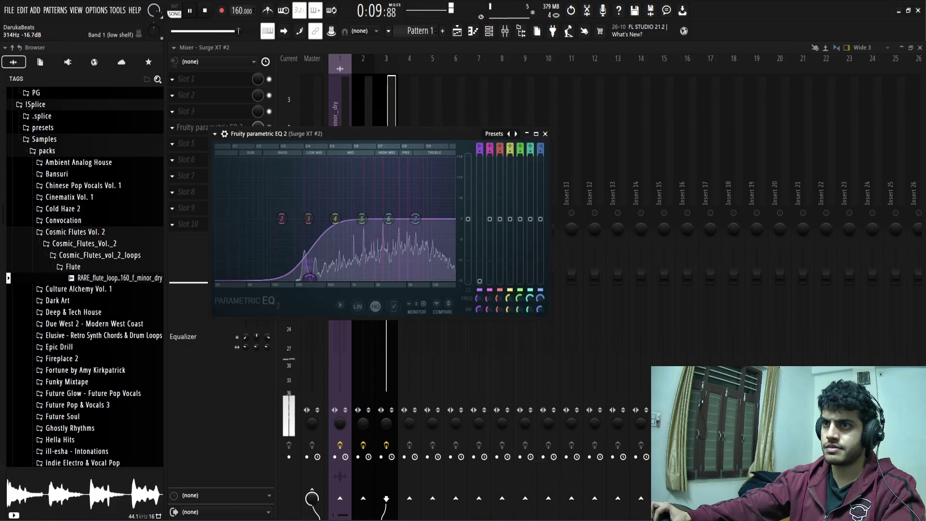
pyautogui.moveTo(388, 218)
pyautogui.mouseDown()
pyautogui.moveTo(387, 201)
pyautogui.moveTo(411, 201)
pyautogui.moveTo(384, 203)
pyautogui.mouseUp()
pyautogui.click(545, 134)
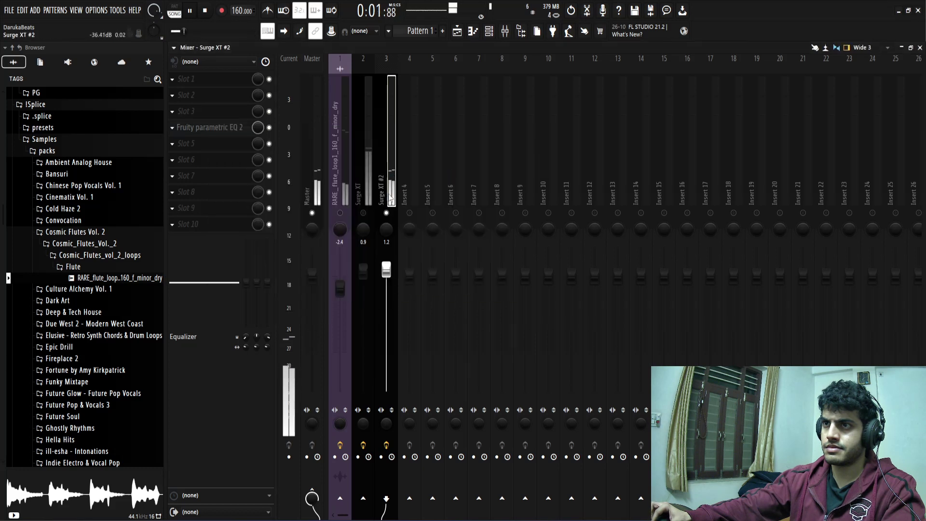
# Unsolo the Surge XT #2 track and set its mixer level to 1.5 dB
pyautogui.rightClick(386, 213)
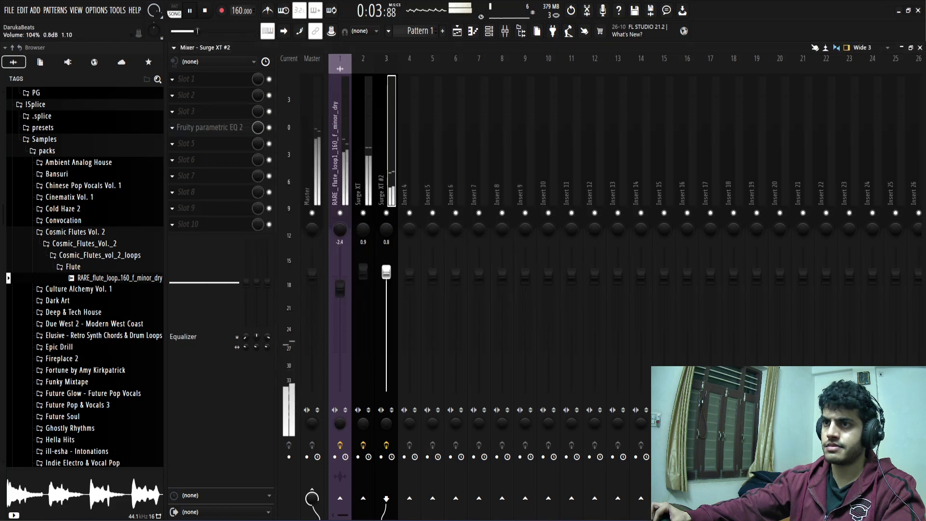
# Add Gross Beat to effect slot 3 of the Master track and start playback through it
pyautogui.click(322, 162)
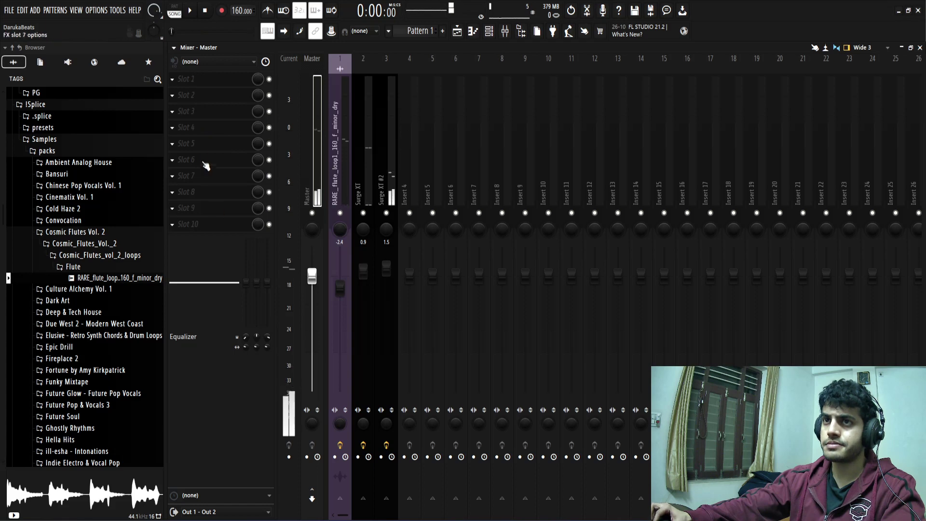
pyautogui.click(208, 112)
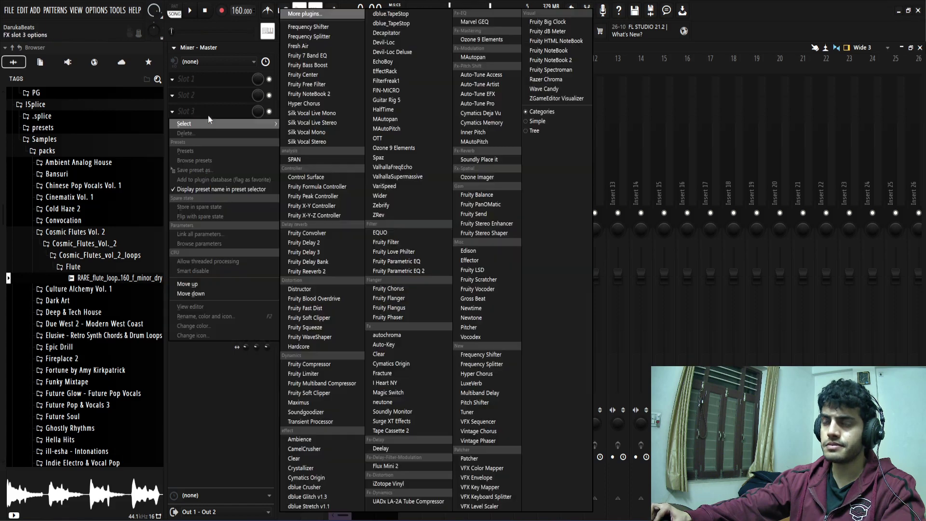
pyautogui.click(475, 299)
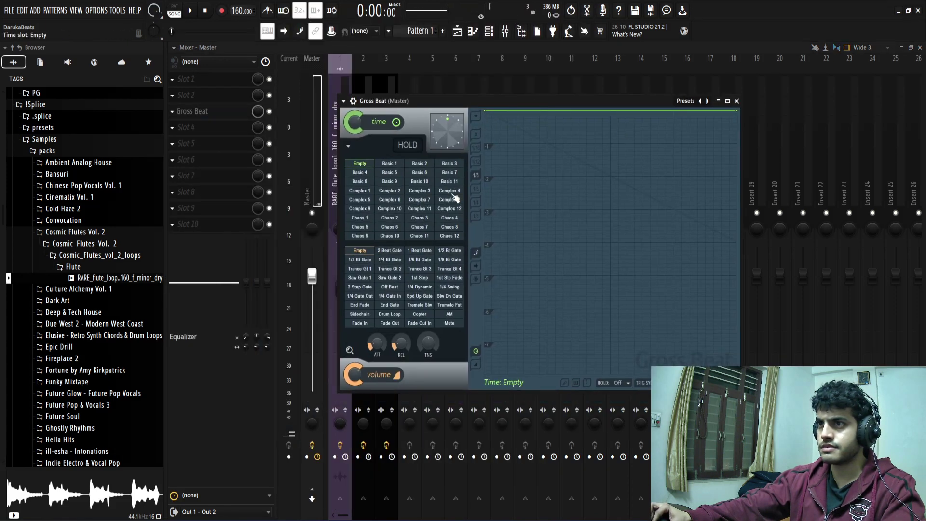
pyautogui.press('space')
# Try the Gross Beat preset Sample Maker - Running Man on the playing loop
pyautogui.click(689, 102)
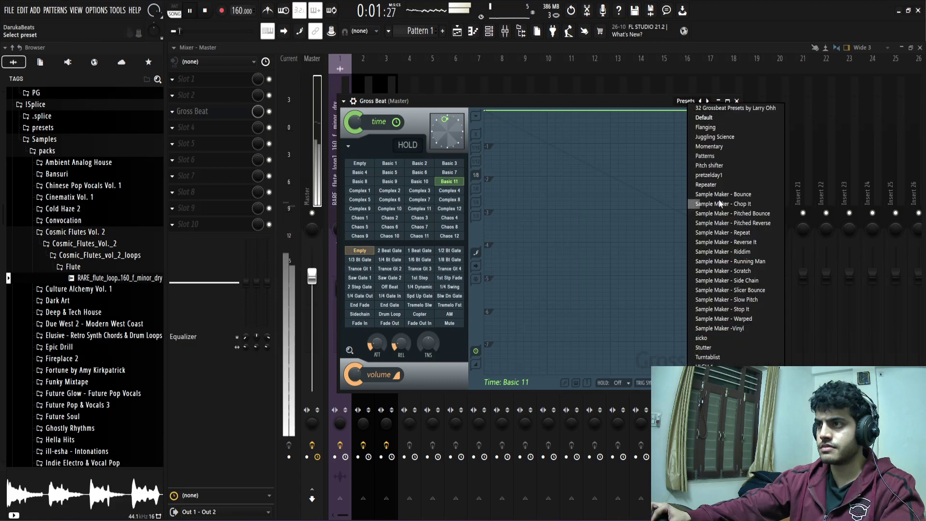
pyautogui.click(720, 264)
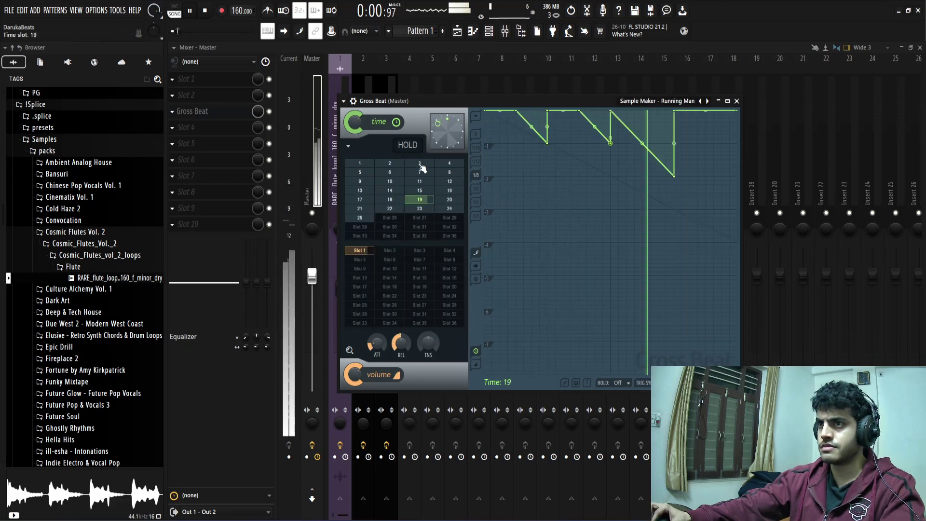
# Load the Gross Beat preset sicko, audition it over the loop and close the effect window
pyautogui.click(676, 102)
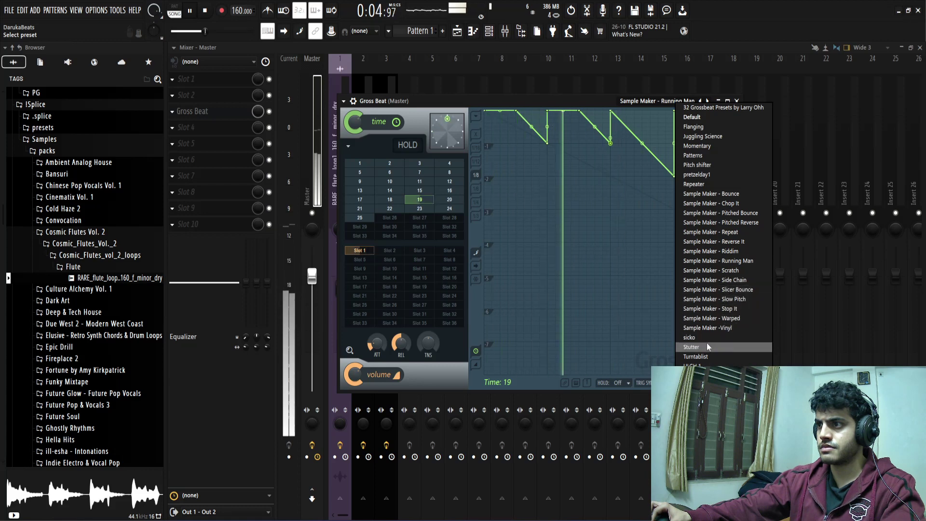
pyautogui.click(689, 337)
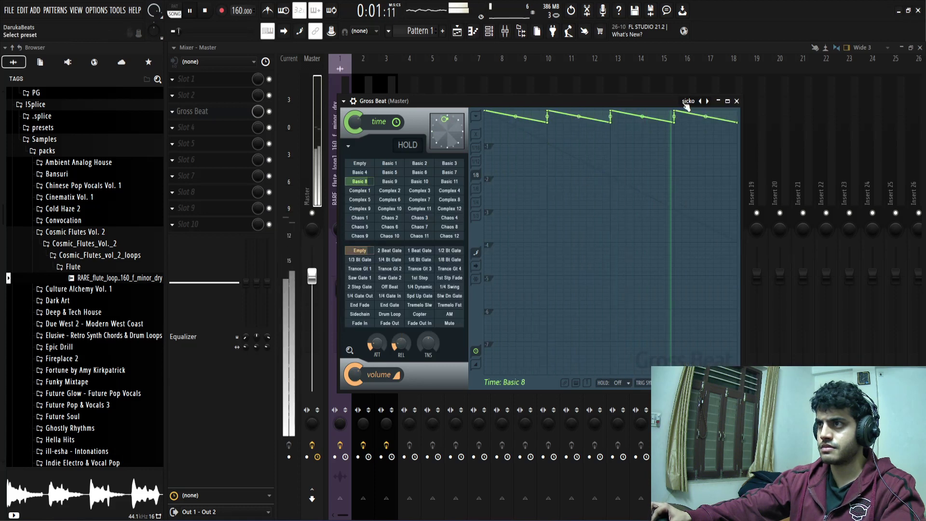
pyautogui.moveTo(603, 105); pyautogui.dragTo(632, 104)
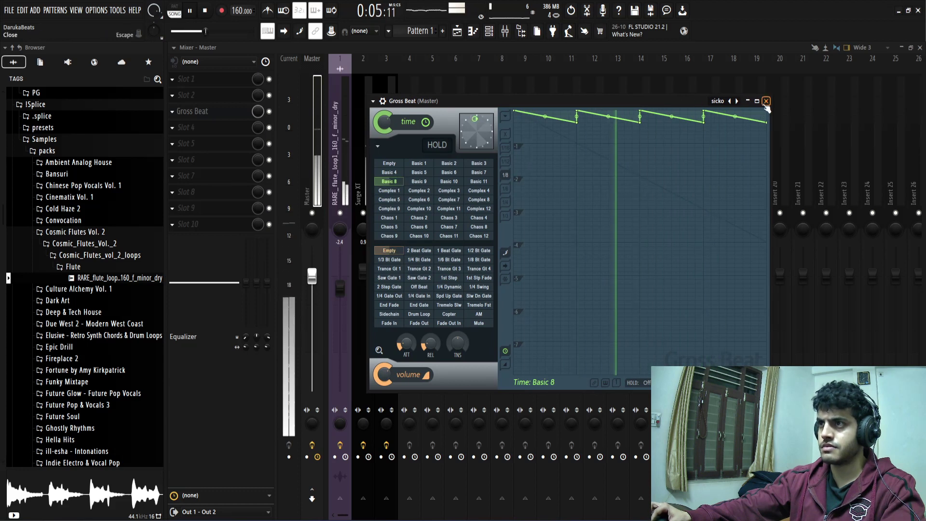
pyautogui.click(766, 101)
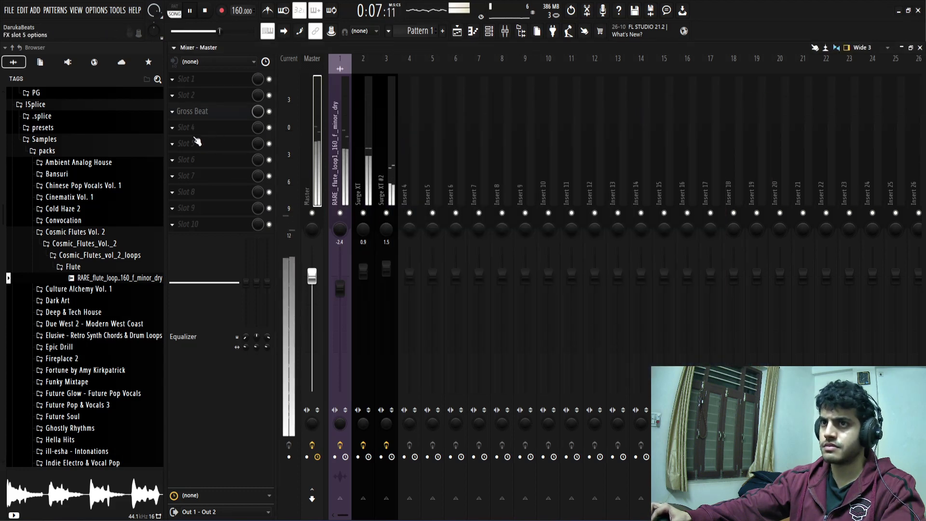
# Reopen Gross Beat on the Master track and apply its Sidechain volume pattern
pyautogui.click(209, 119)
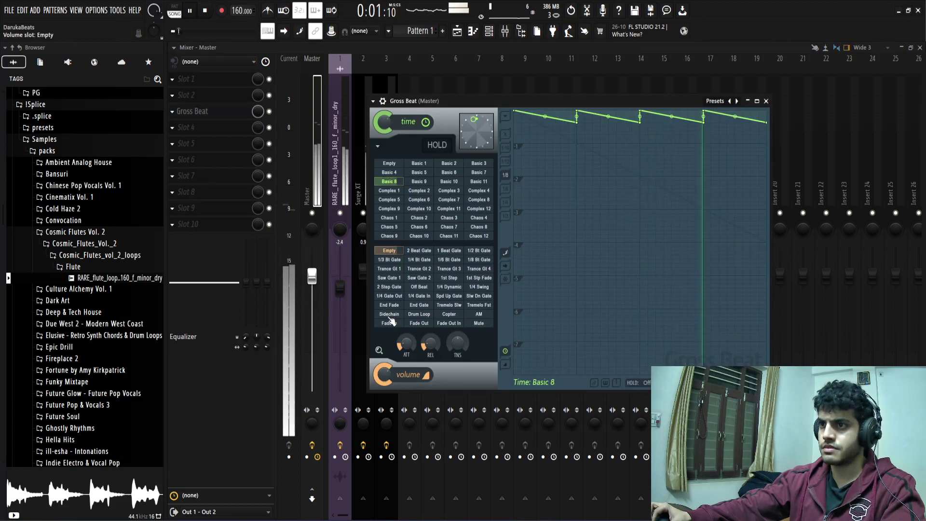
pyautogui.press('space')
pyautogui.click(389, 315)
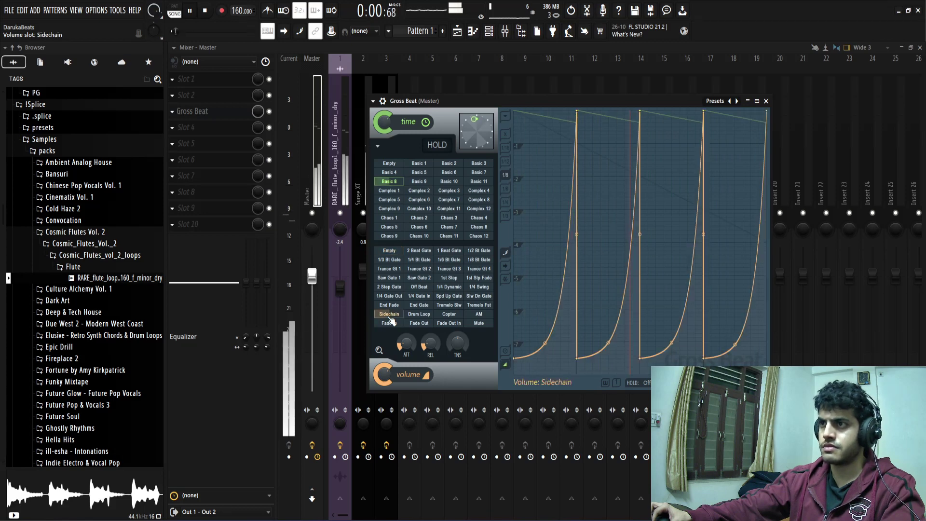
# Set Gross Beat's volume pattern to Empty and close the effect window
pyautogui.click(389, 251)
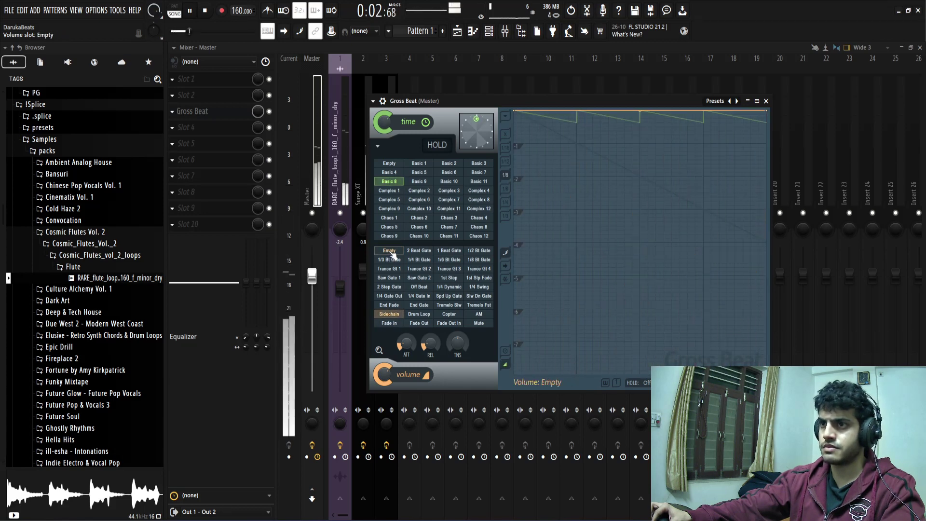
pyautogui.click(766, 101)
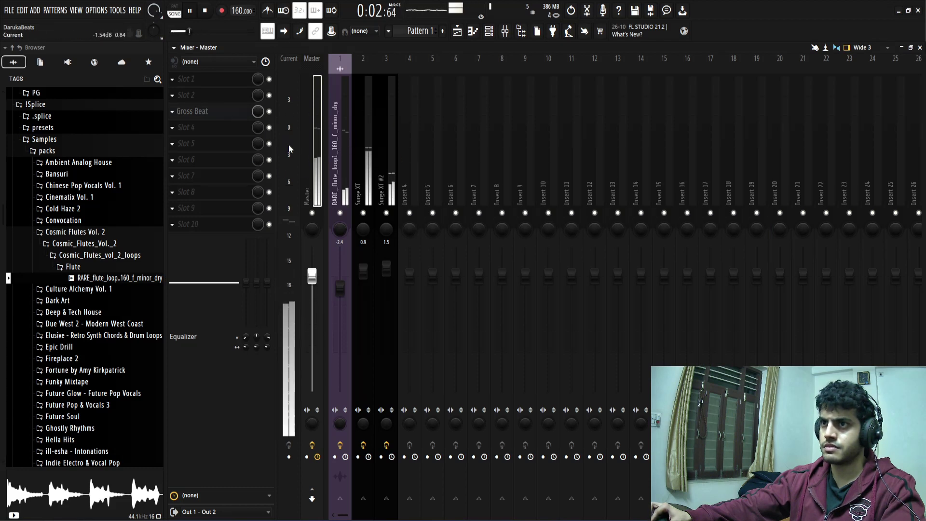
# Balance the mixer levels: flute loop at -0.6 dB, Surge XT at -0.6 dB and Surge XT #2 at -2.5 dB
pyautogui.click(340, 147)
pyautogui.press('space')
pyautogui.press('space')
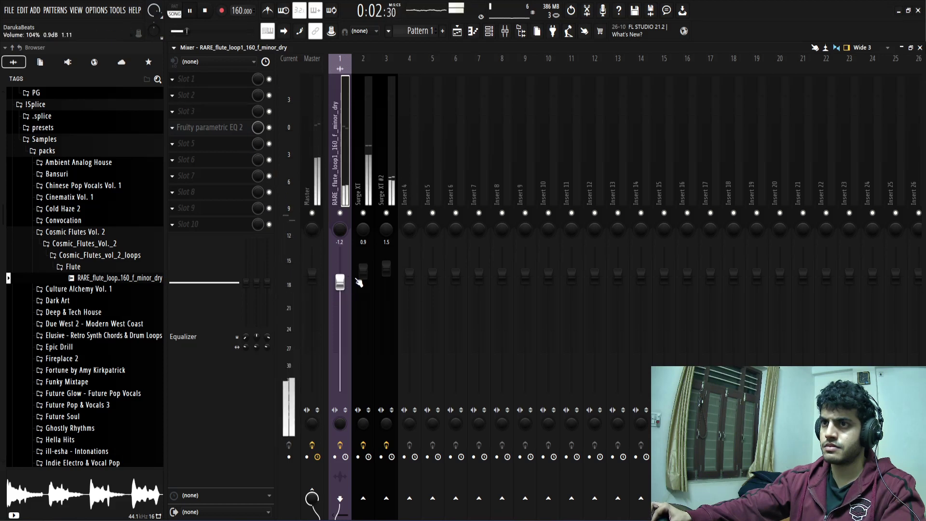
pyautogui.moveTo(359, 277); pyautogui.dragTo(387, 289)
pyautogui.click(317, 183)
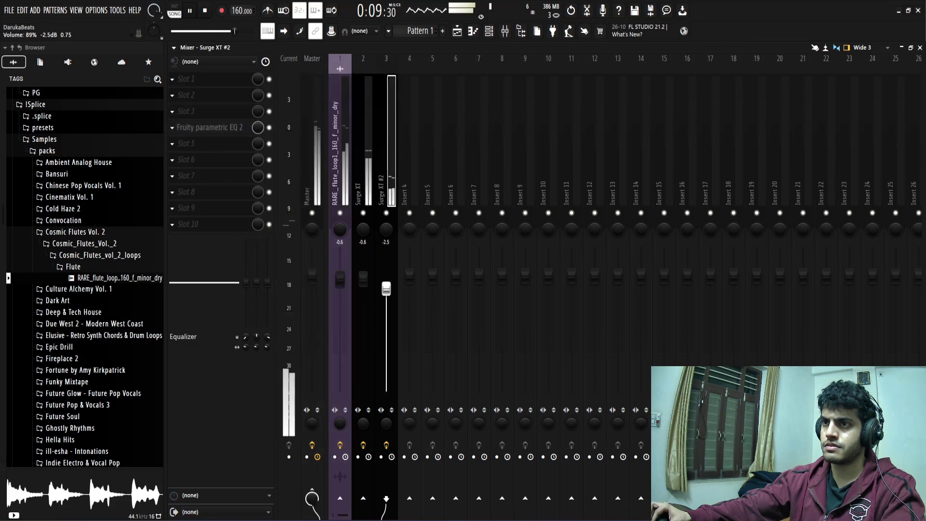
# Set the flute loop track's stereo separation to about 31% separated, select the Master track and stop playback
pyautogui.click(314, 156)
pyautogui.click(339, 160)
pyautogui.moveTo(345, 421); pyautogui.dragTo(346, 432)
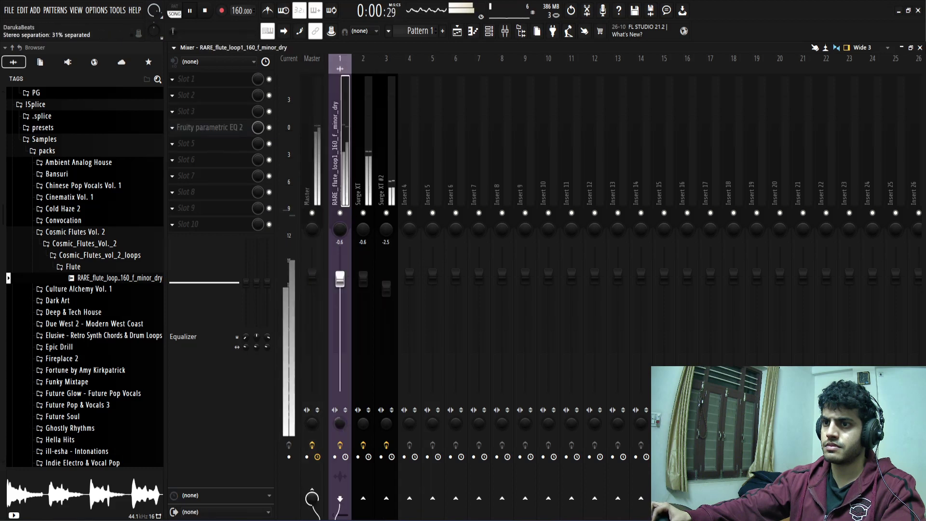
pyautogui.click(308, 137)
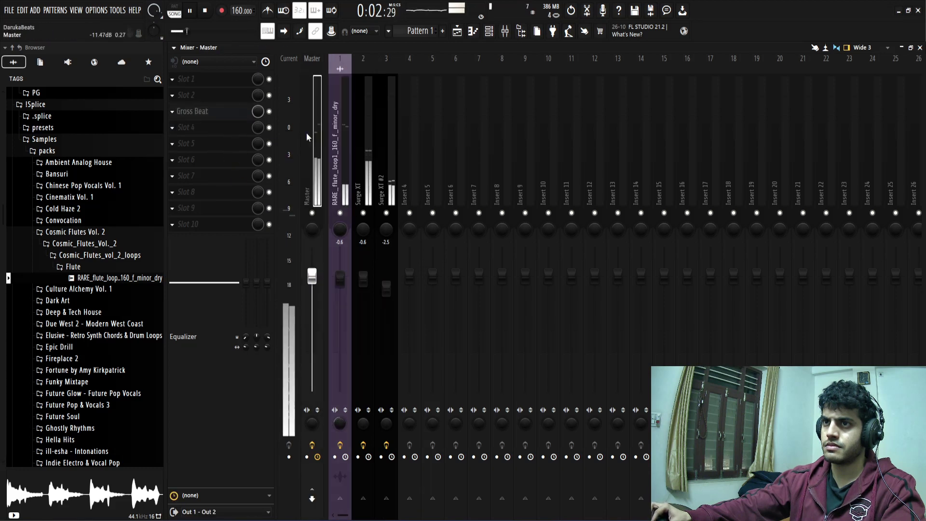
pyautogui.press('space')
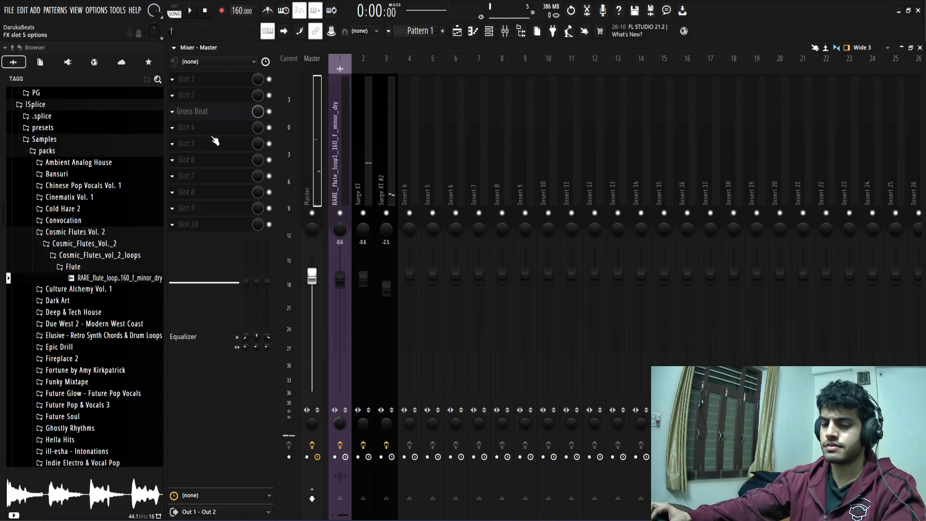
# Save the project as "Gross beat Flute sample 160bpm 17-01-24" in the January folder
pyautogui.hotkey('ctrl', 's')
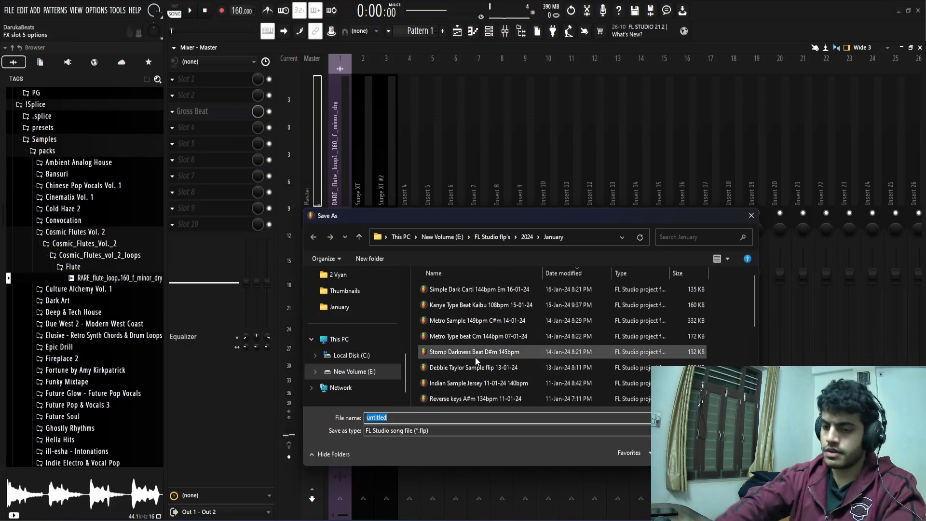
pyautogui.write('Grs')
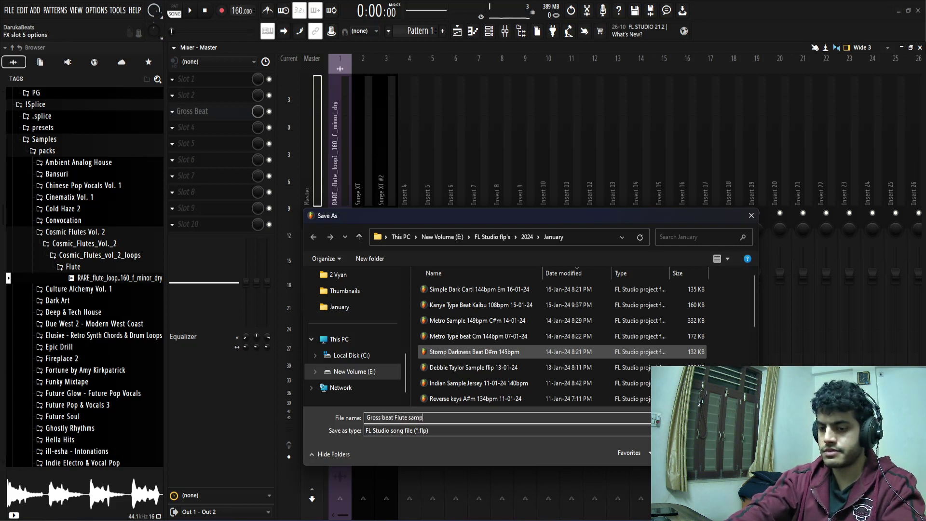
pyautogui.write('bpm 17-01-24')
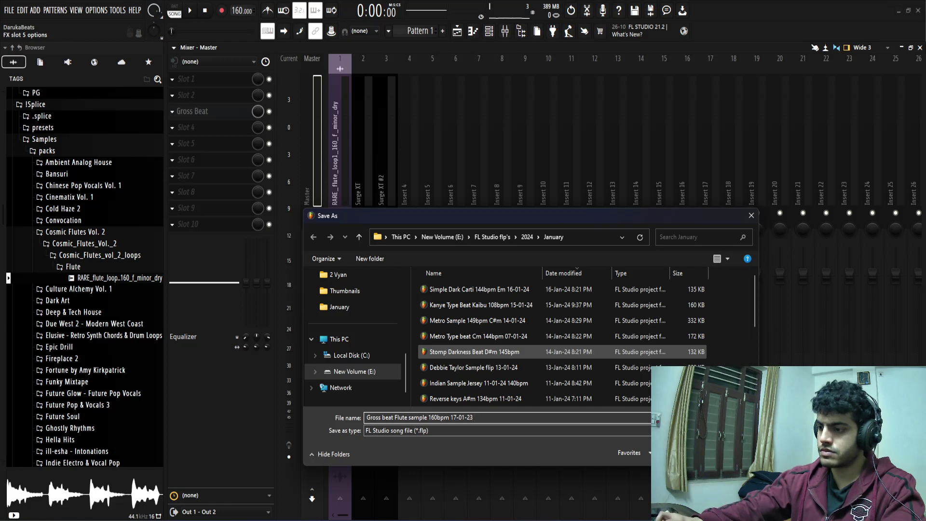
pyautogui.press('Return')
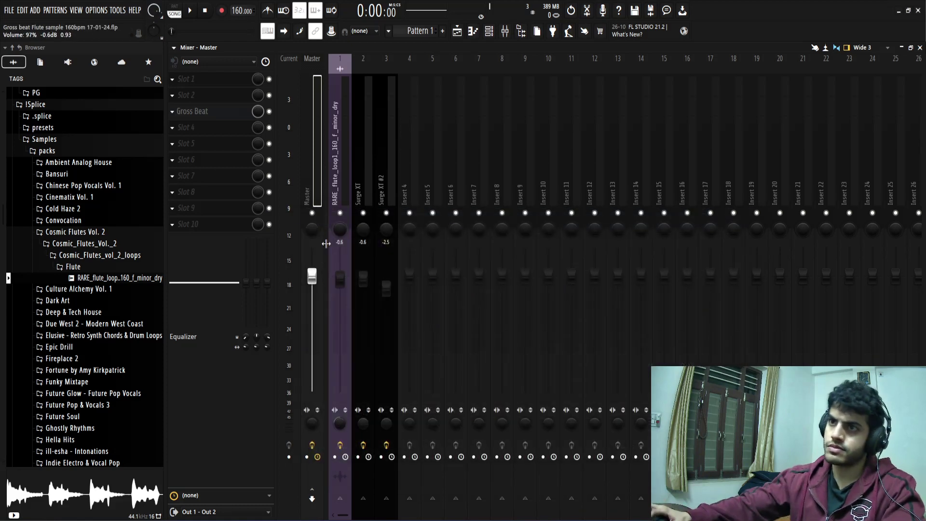
# Start playback, add OTT to effect slot 4 of the Master track and open its settings
pyautogui.press('space')
pyautogui.click(189, 126)
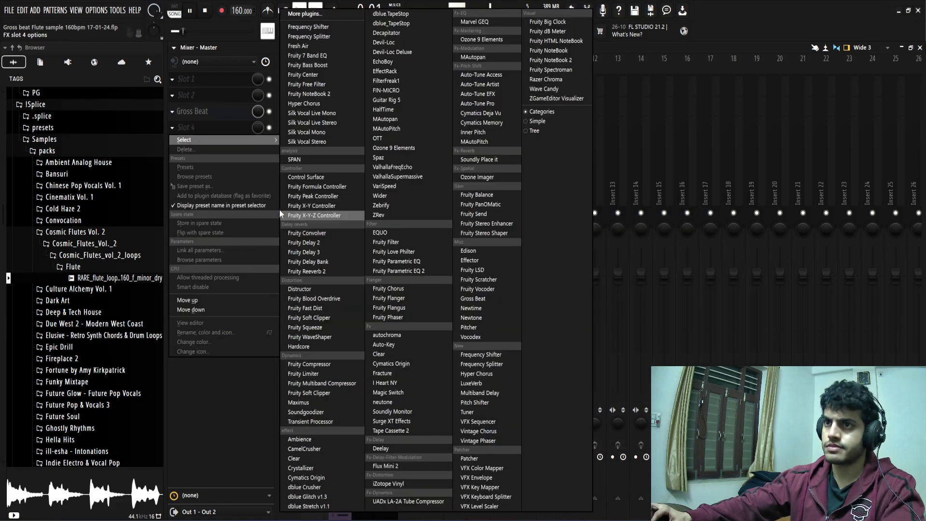
pyautogui.click(381, 136)
pyautogui.moveTo(303, 162); pyautogui.dragTo(561, 185)
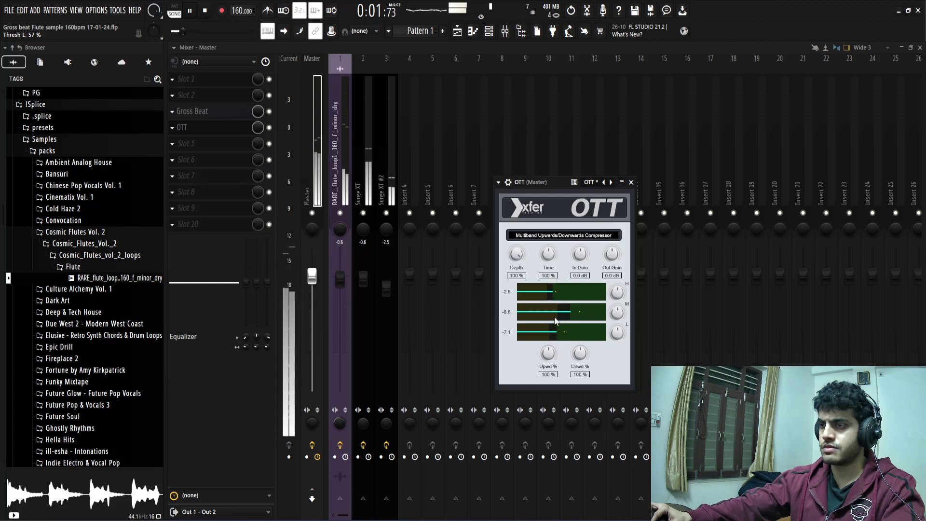
pyautogui.click(632, 183)
pyautogui.click(189, 131)
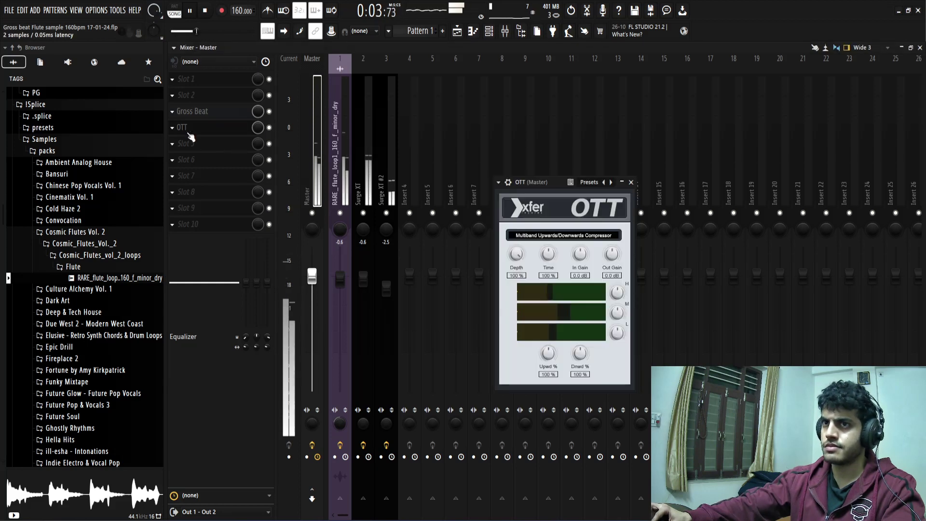
# Set OTT's upward compression to 0% and downward compression to 150%, and close its window
pyautogui.moveTo(547, 354); pyautogui.dragTo(554, 459)
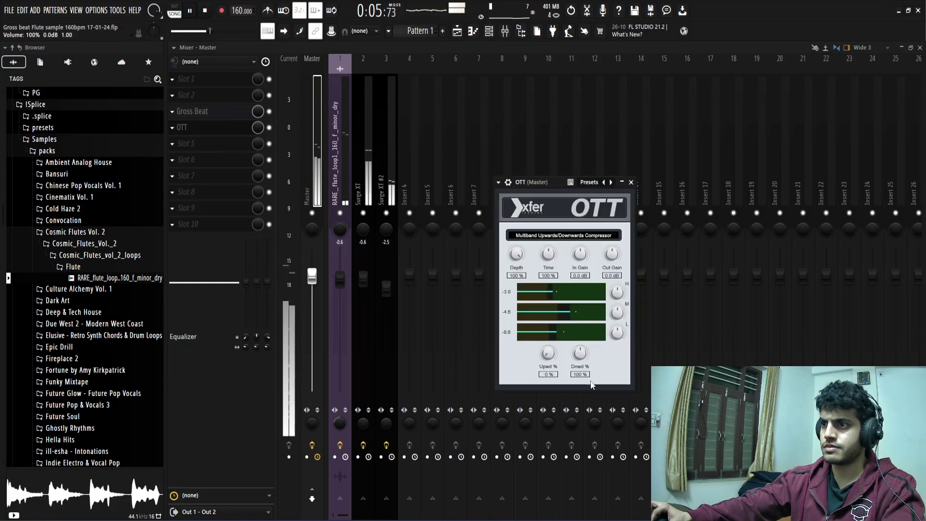
pyautogui.moveTo(580, 357); pyautogui.dragTo(580, 343)
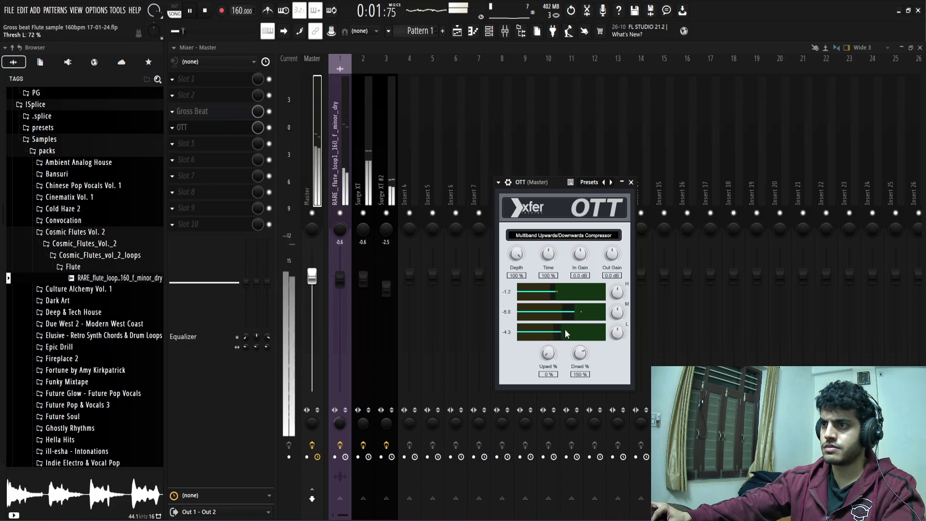
pyautogui.click(631, 182)
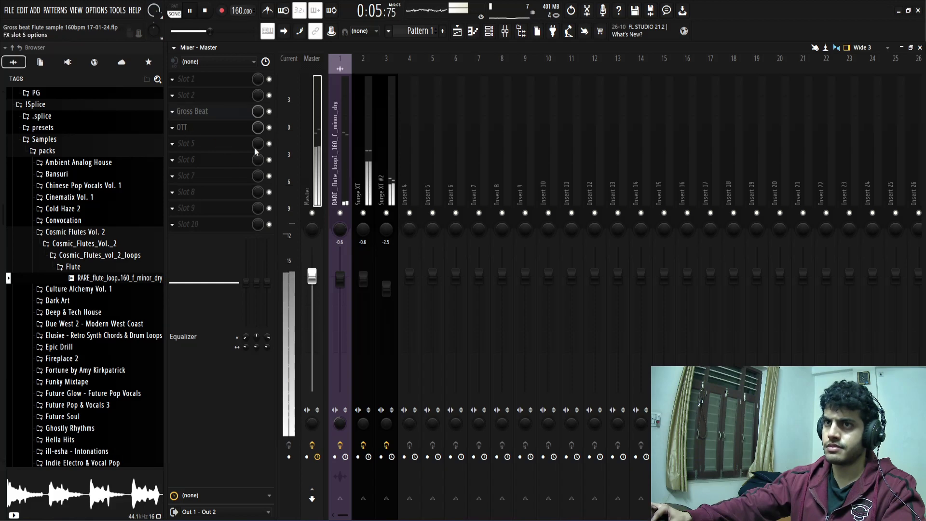
# Lower the Surge XT track to -8.3 dB and the Surge XT #2 track to about -10.7 dB
pyautogui.click(197, 148)
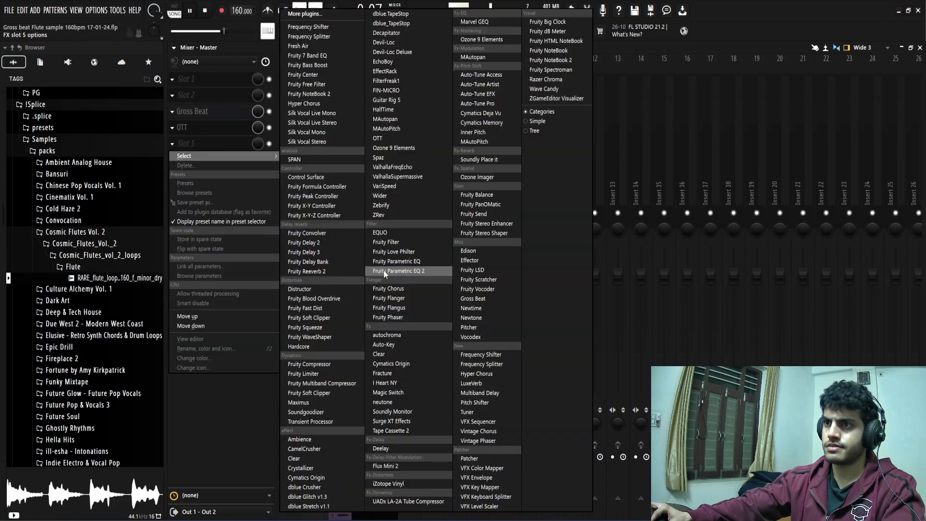
pyautogui.click(210, 137)
pyautogui.click(374, 218)
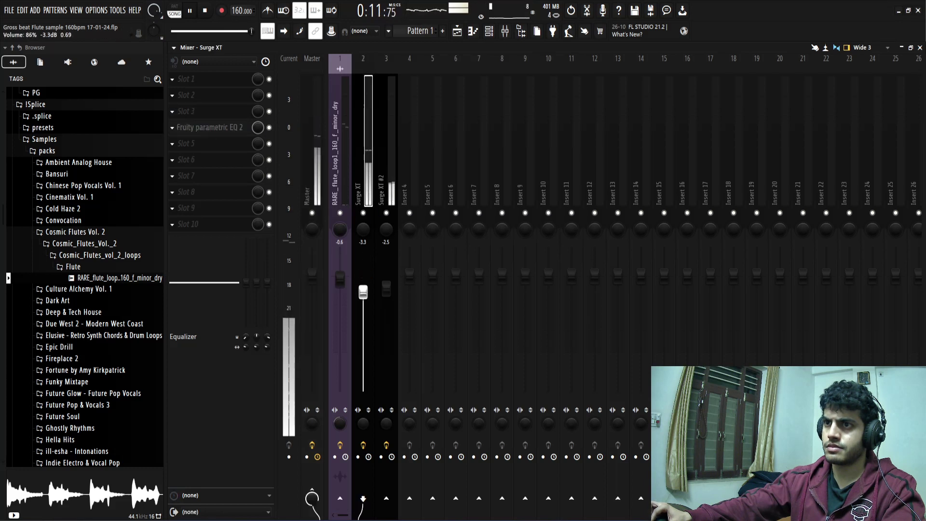
pyautogui.moveTo(386, 289); pyautogui.dragTo(386, 328)
pyautogui.moveTo(364, 298); pyautogui.dragTo(386, 326)
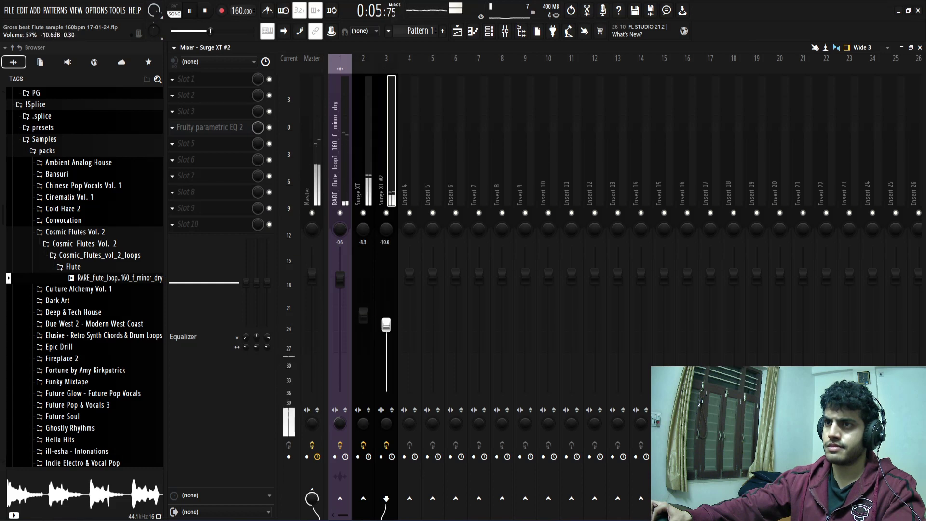
# Toggle OTT on the Master track to compare the sound, and add Edison to effect slot 5
pyautogui.click(312, 160)
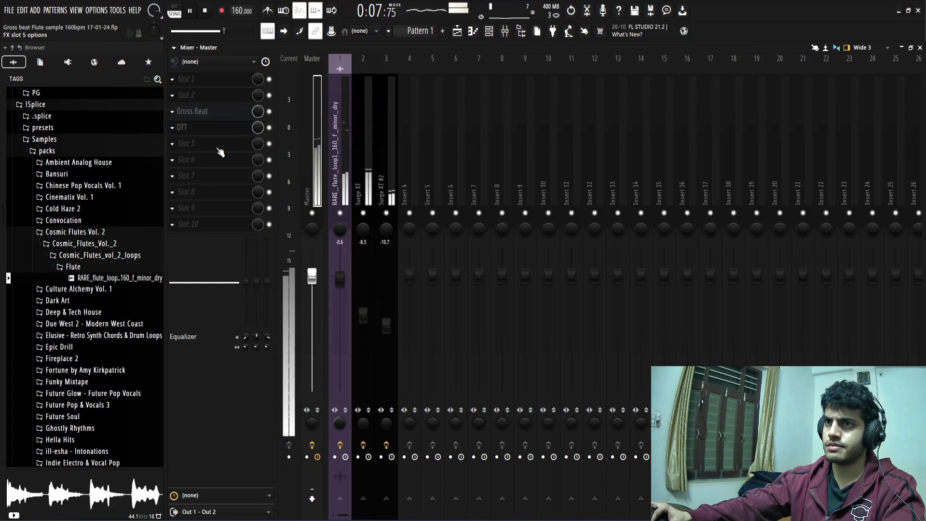
pyautogui.click(269, 128)
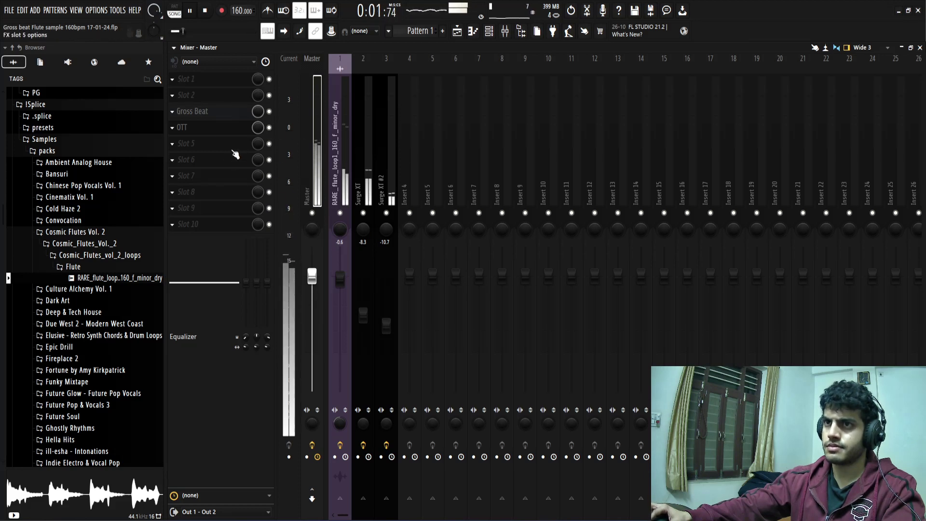
pyautogui.click(191, 144)
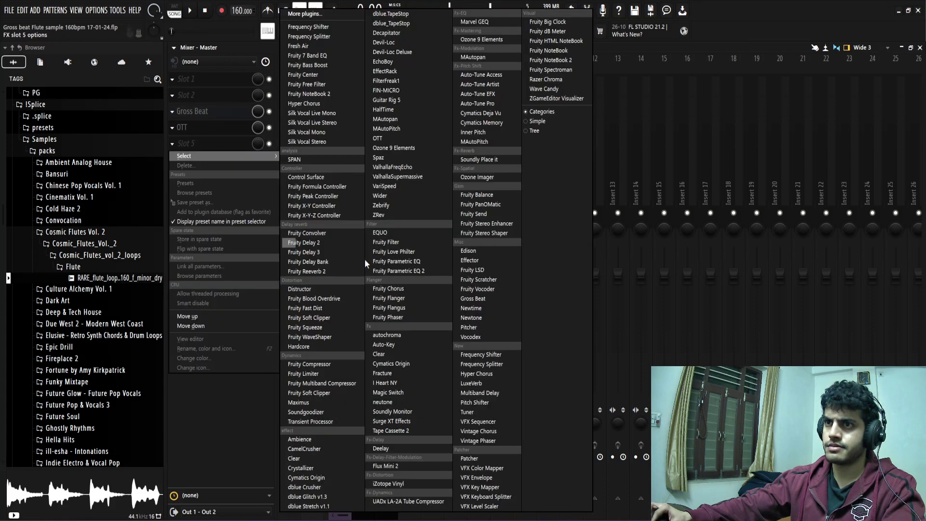
pyautogui.click(475, 250)
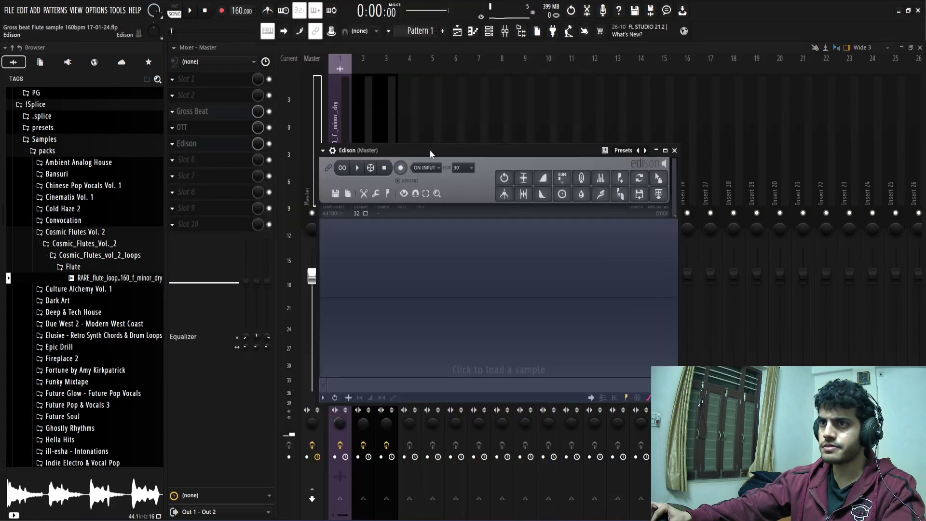
# Set Edison to record on play, arm it and record one full pass of the playing song
pyautogui.click(425, 168)
pyautogui.click(424, 207)
pyautogui.click(400, 167)
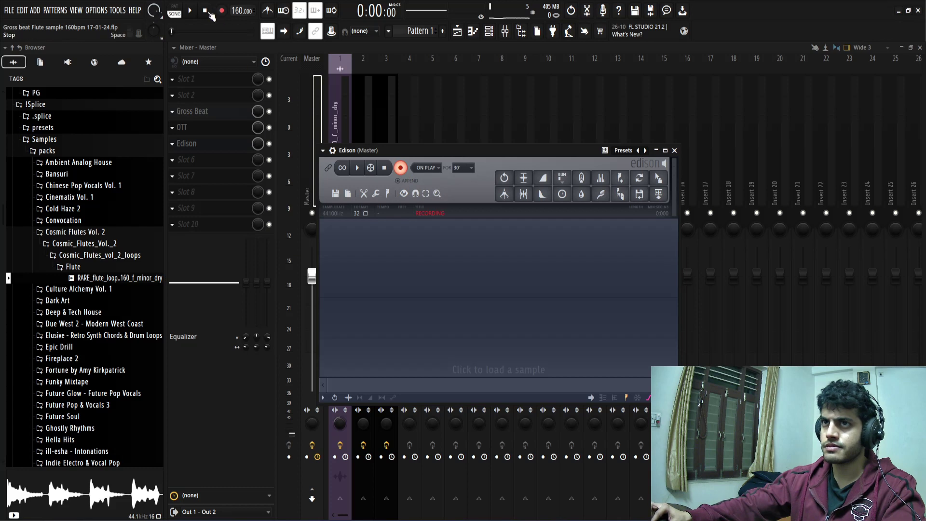
pyautogui.click(190, 10)
pyautogui.moveTo(511, 152); pyautogui.dragTo(573, 104)
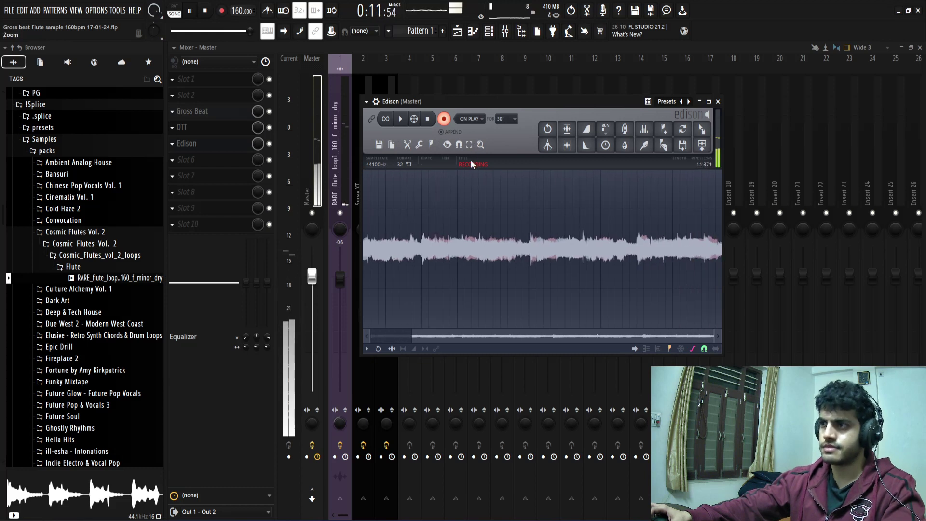
pyautogui.click(206, 11)
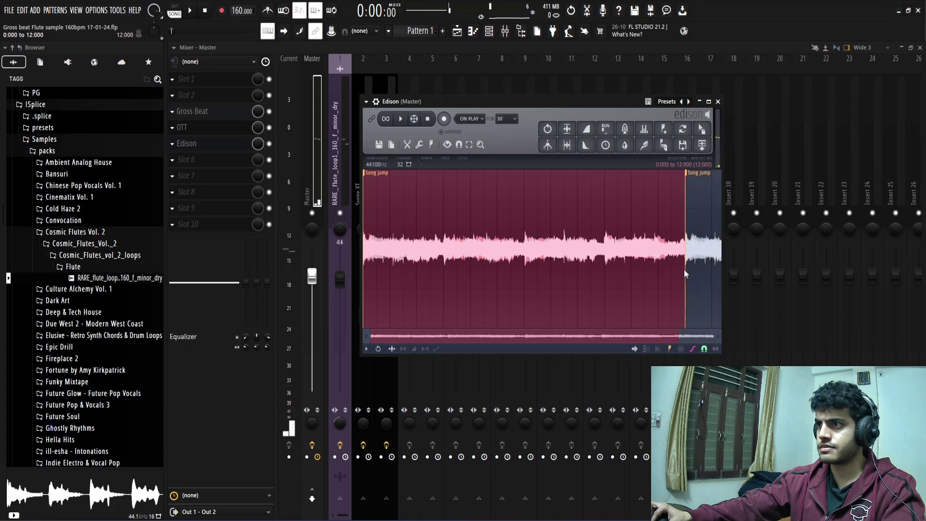
# Place the recorded 12-second selection from Edison at the start of Track 5 in the playlist
pyautogui.moveTo(706, 151); pyautogui.dragTo(458, 32)
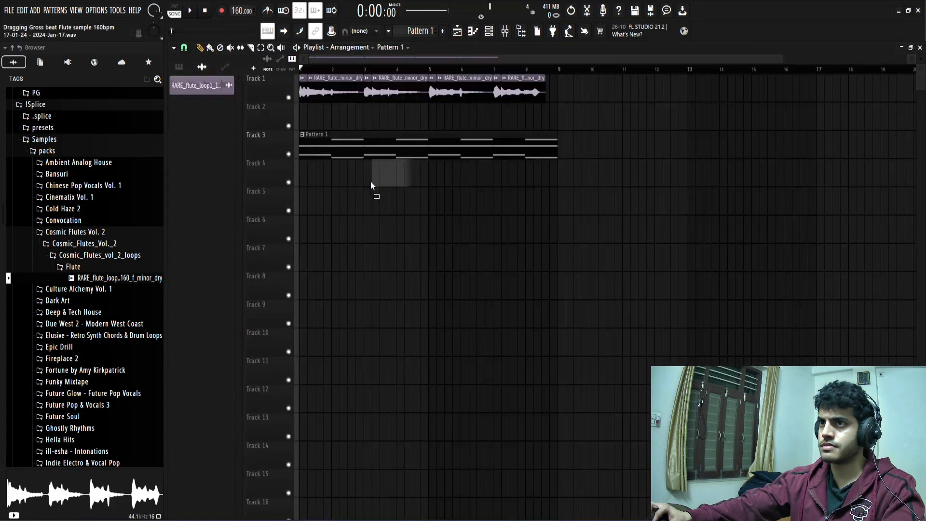
pyautogui.moveTo(370, 185); pyautogui.dragTo(259, 207)
# Try deleting the Pattern 1 clip, undo that, and delete the recorded sample clip from Track 5
pyautogui.rightClick(309, 142)
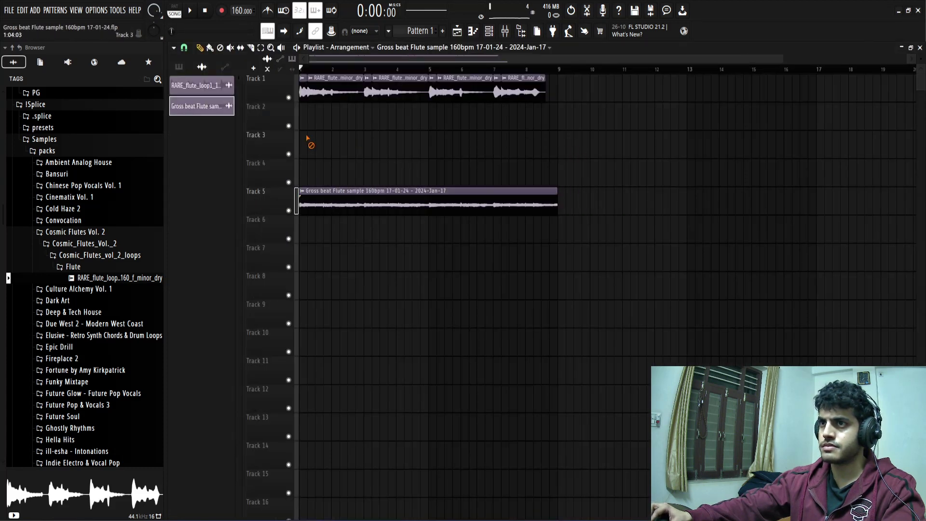
pyautogui.hotkey('ctrl', 'z')
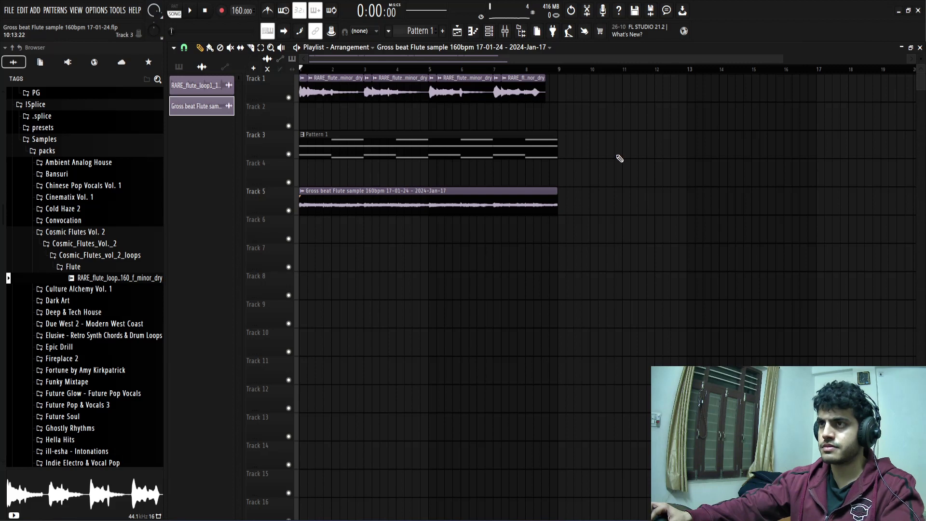
pyautogui.rightClick(451, 190)
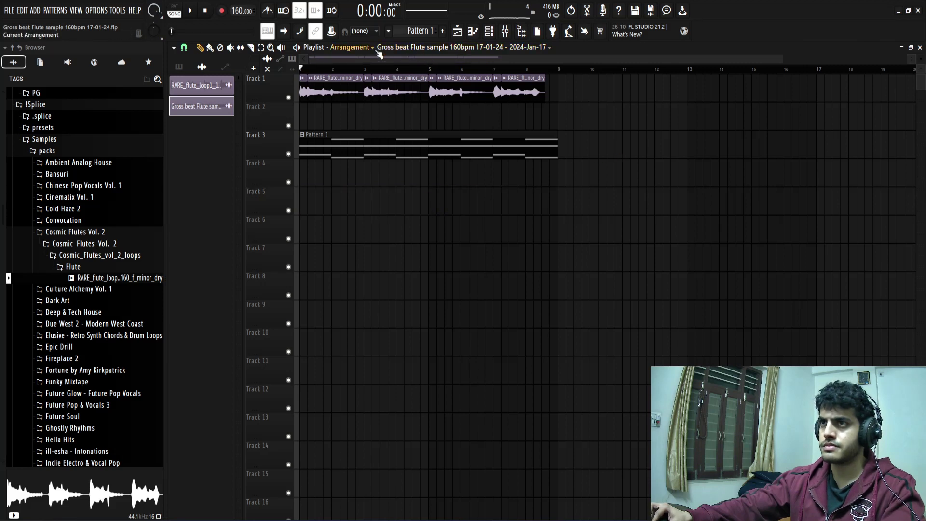
# Create a new arrangement named Arrangement_2 and place the recorded Gross beat Flute sample clip at the start of Track 1
pyautogui.click(341, 125)
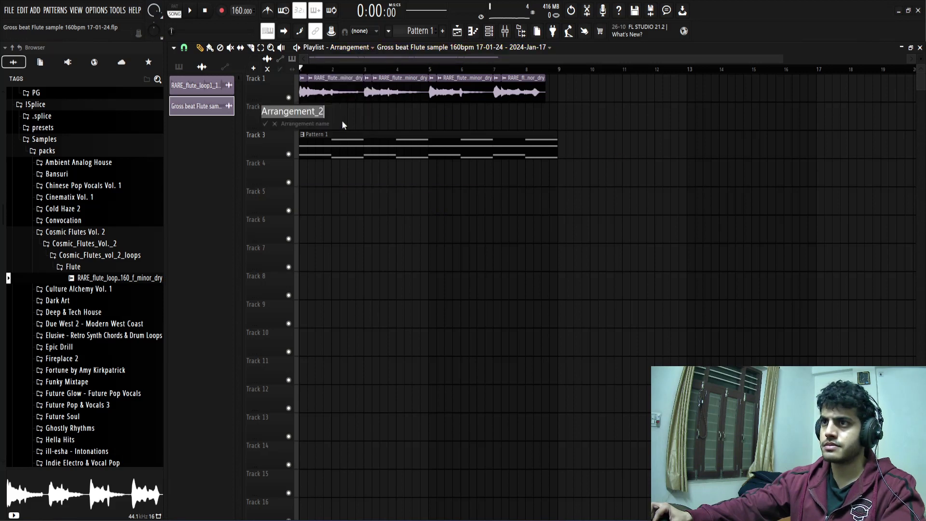
pyautogui.click(266, 124)
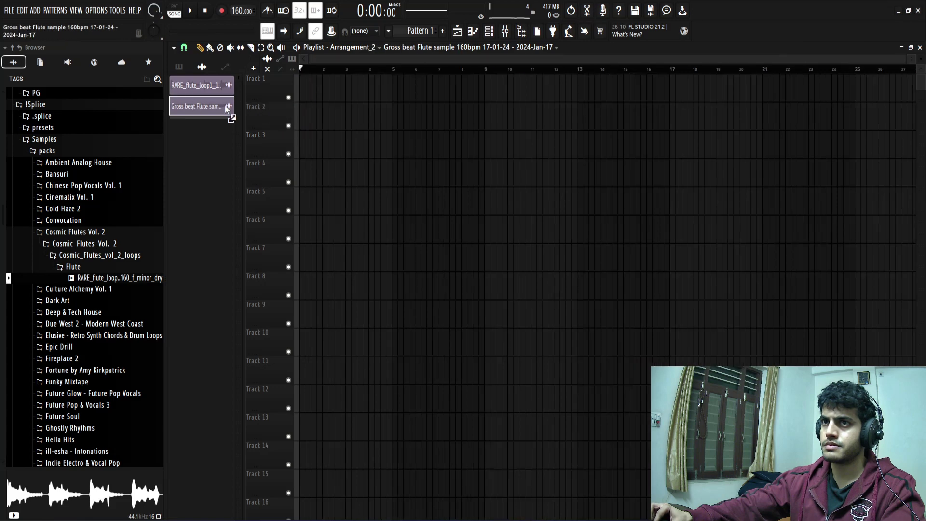
pyautogui.moveTo(226, 107); pyautogui.dragTo(304, 89)
# Play the recorded sample briefly in the new arrangement, stop playback and open the mixer on the Master track
pyautogui.press('space')
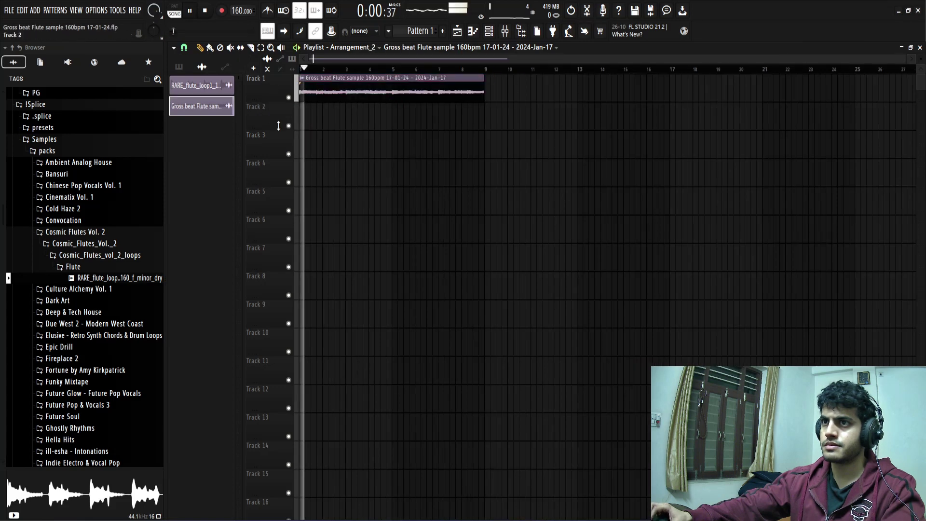
pyautogui.scroll(4, 348, 125)
pyautogui.scroll(-3, 397, 124)
pyautogui.press('space')
pyautogui.click(505, 32)
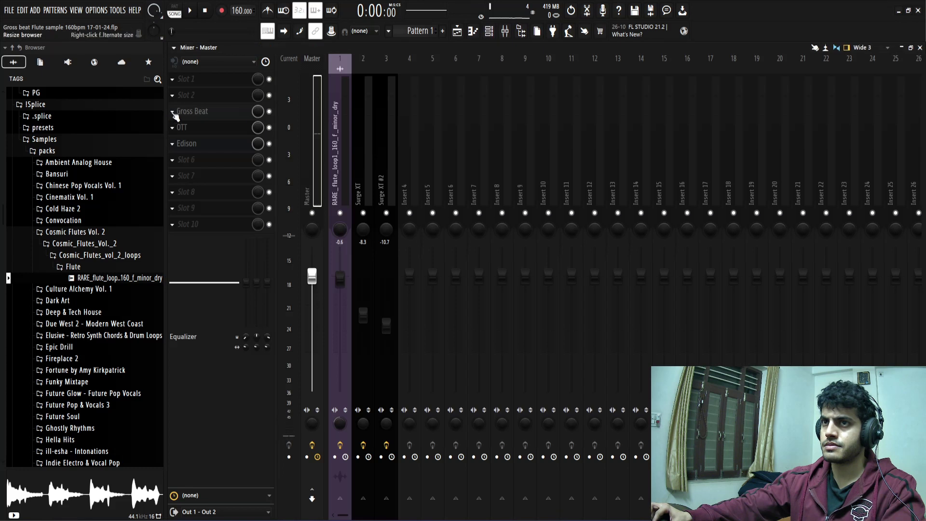
# Remove Gross Beat, OTT and Edison from the Master's effect slots
pyautogui.click(173, 112)
pyautogui.click(185, 135)
pyautogui.click(493, 300)
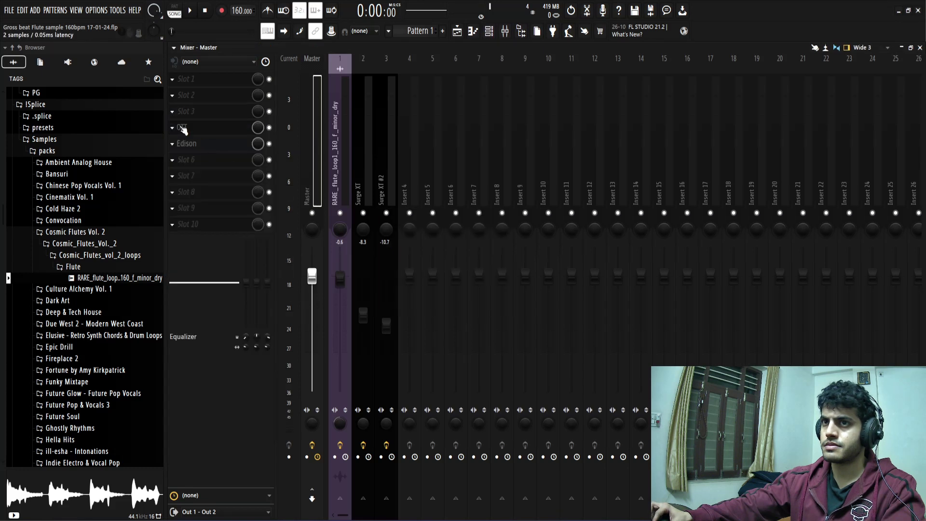
pyautogui.click(172, 128)
pyautogui.click(185, 150)
pyautogui.click(494, 298)
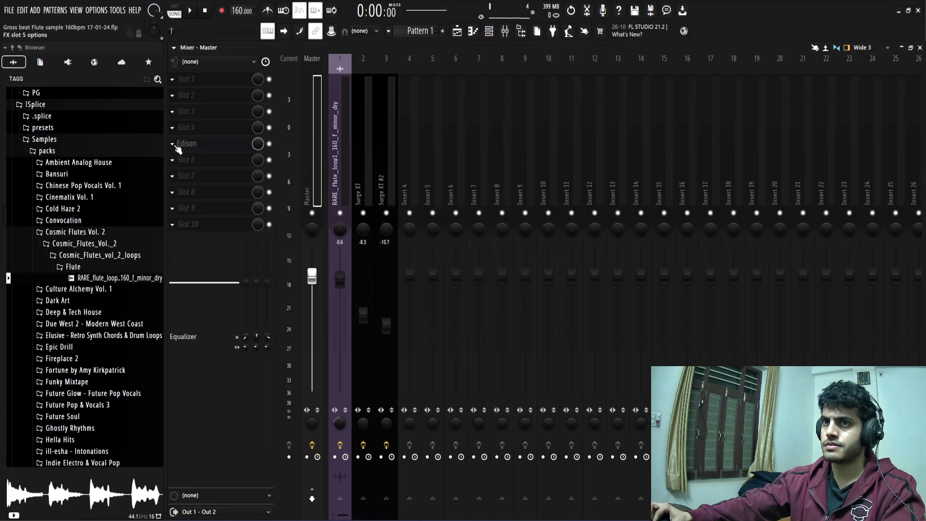
pyautogui.click(173, 144)
pyautogui.click(184, 165)
pyautogui.click(497, 300)
# Return to the playlist, reverse the recorded Gross beat Flute sample in its audio clip settings and play it
pyautogui.click(457, 32)
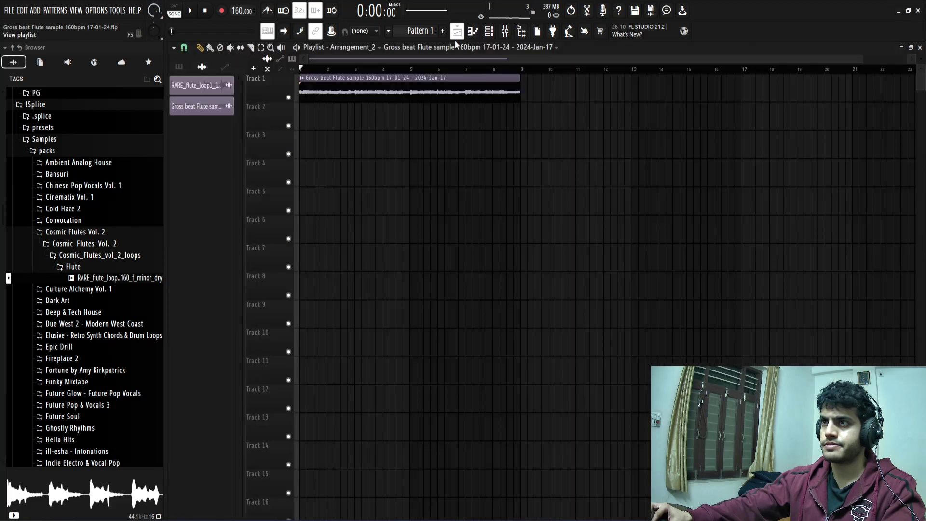
pyautogui.press('space')
pyautogui.doubleClick(323, 93)
pyautogui.press('space')
pyautogui.click(380, 275)
pyautogui.press('space')
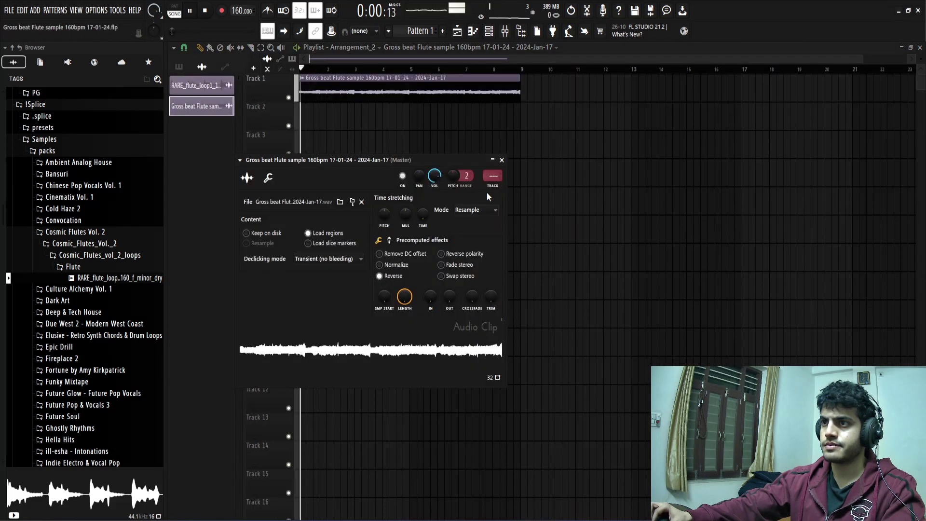
pyautogui.click(502, 159)
# Listen to the reversed clip on Track 1 and examine its waveform along the timeline
pyautogui.scroll(3, 420, 132)
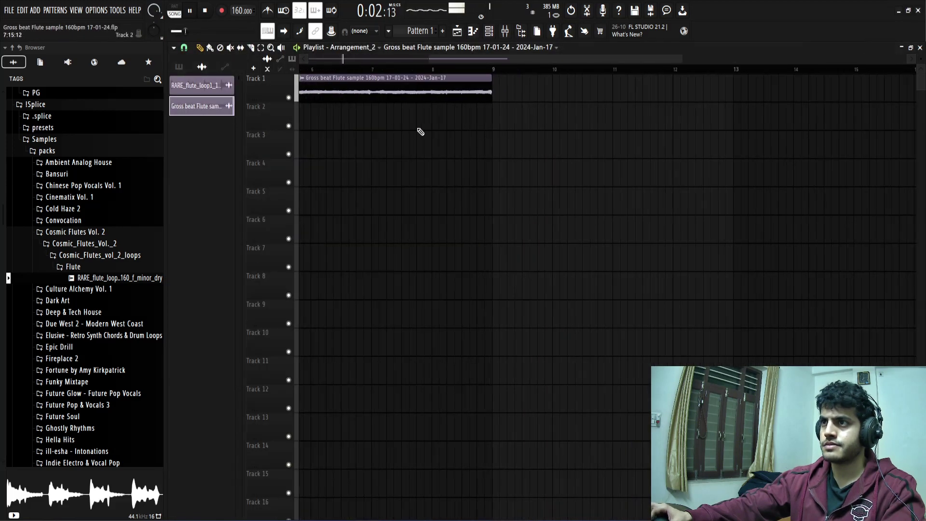
pyautogui.scroll(-3, 566, 137)
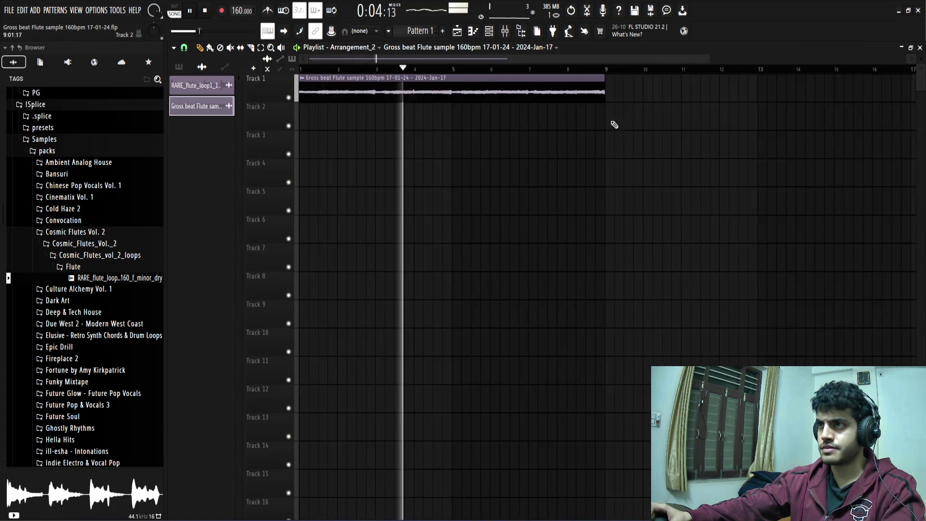
pyautogui.scroll(6, 422, 141)
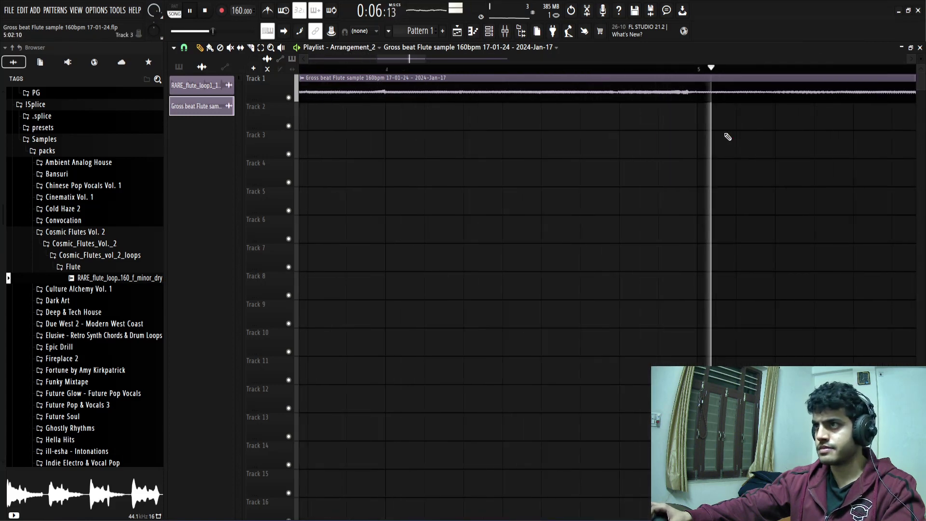
pyautogui.scroll(-6, 618, 130)
pyautogui.scroll(6, 277, 126)
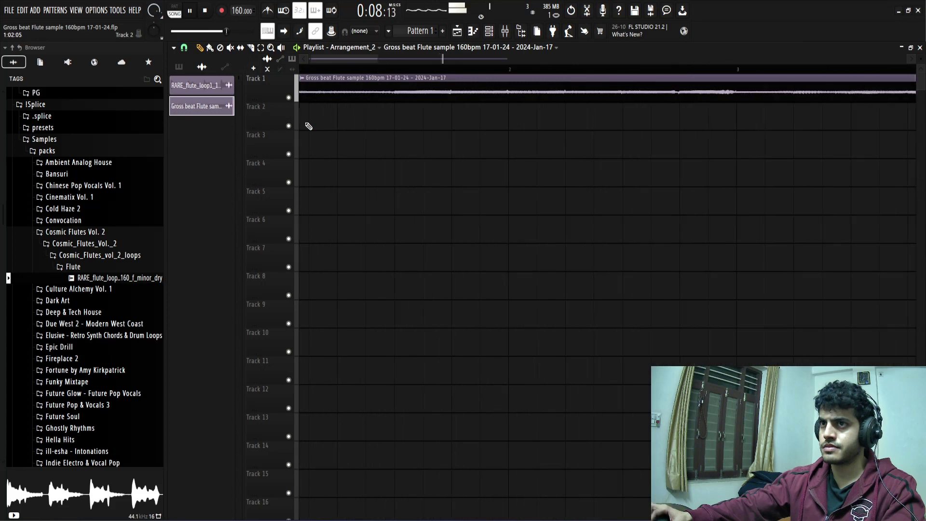
pyautogui.scroll(-5, 307, 125)
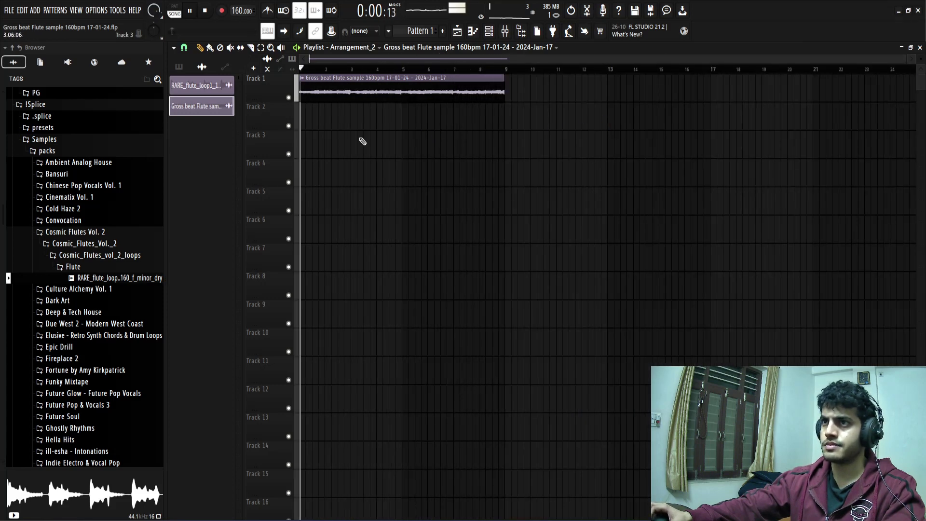
pyautogui.scroll(5, 430, 129)
pyautogui.scroll(-2, 387, 124)
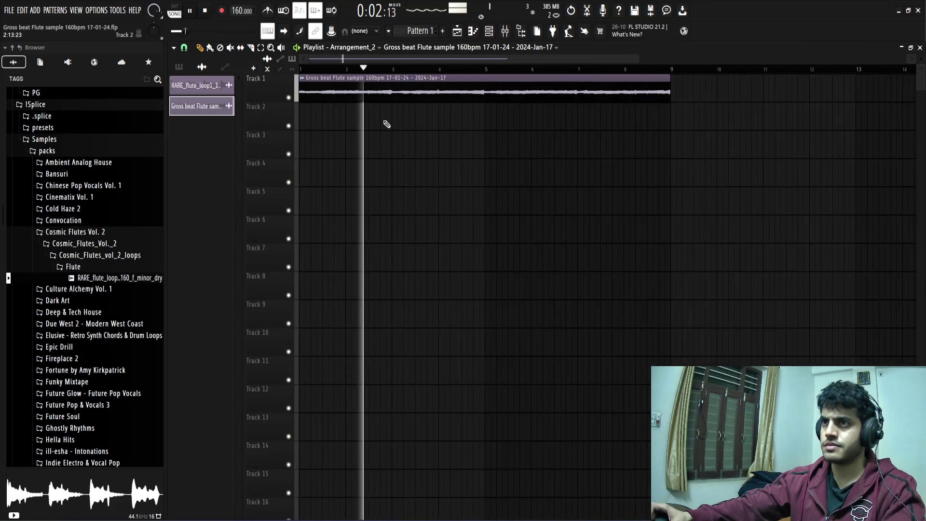
pyautogui.press('space')
# Turn off the typing keyboard and slice the reversed clip on Track 1 at bars 3, 5 and 7 during playback
pyautogui.click(267, 32)
pyautogui.press('space')
pyautogui.press('c')
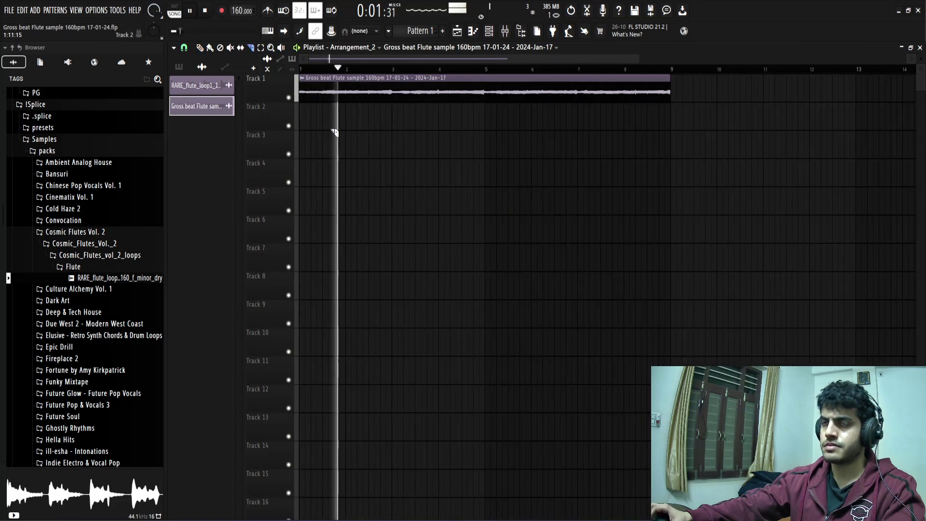
pyautogui.scroll(2, 333, 132)
pyautogui.scroll(-4, 386, 138)
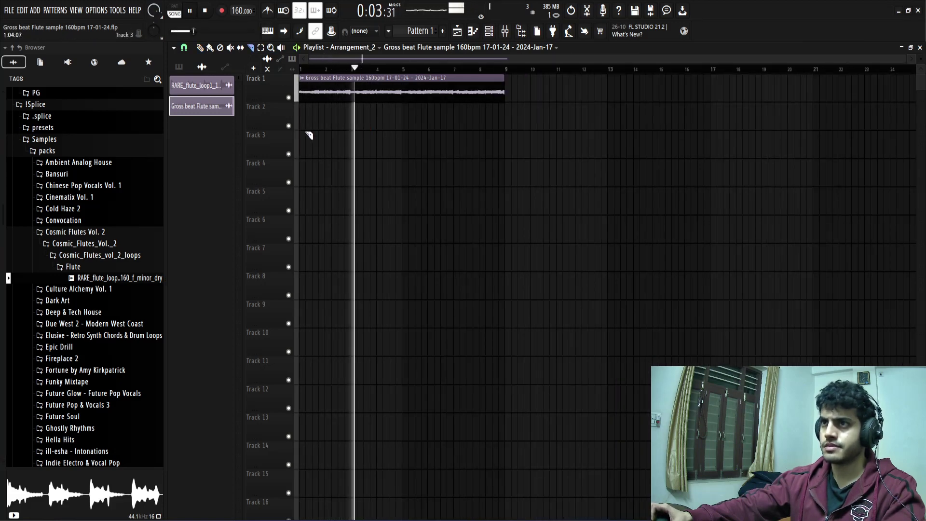
pyautogui.scroll(4, 355, 135)
pyautogui.click(440, 94)
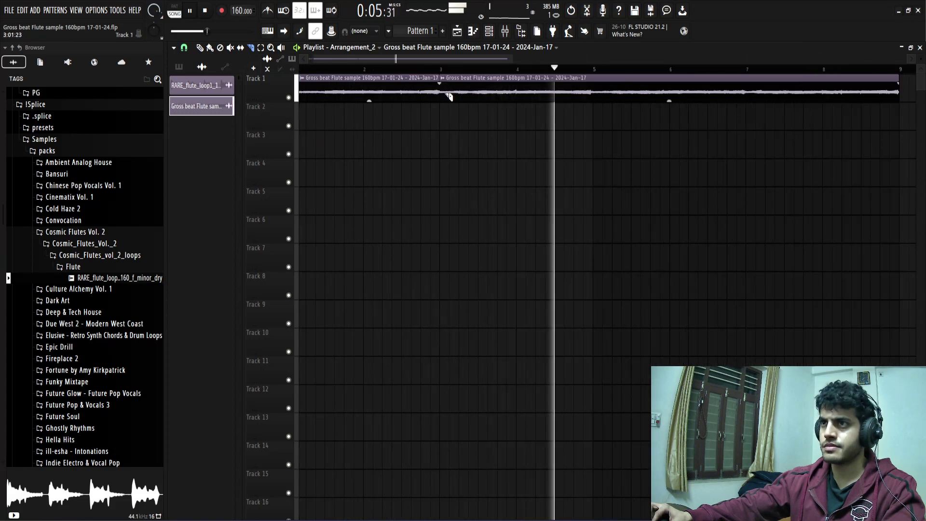
pyautogui.click(596, 94)
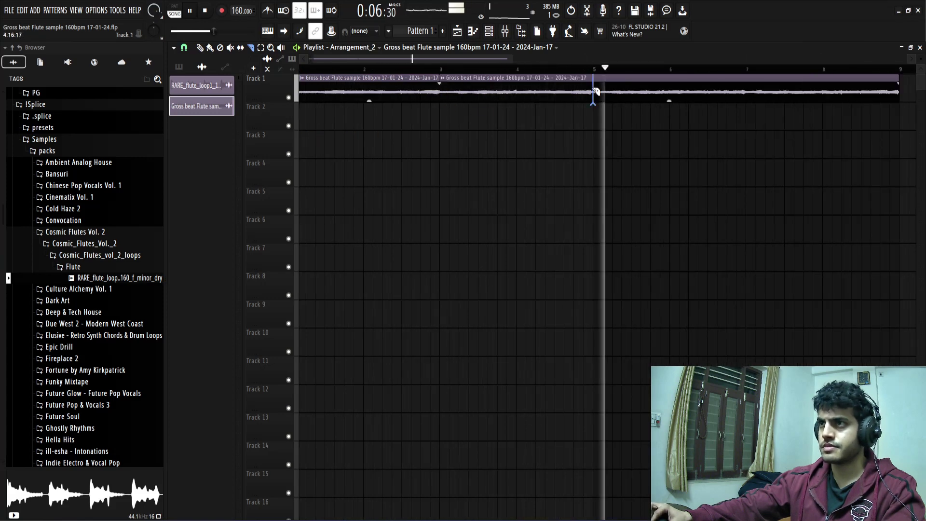
pyautogui.click(751, 95)
pyautogui.scroll(-2, 730, 165)
pyautogui.press('space')
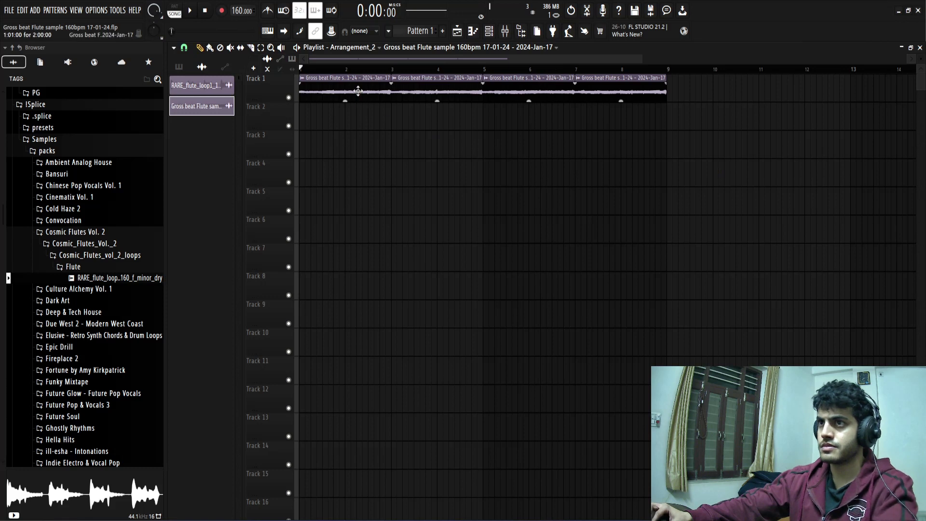
# Swap the order of the first two slices and move both to Track 2, filling bars 1 to 5
pyautogui.moveTo(358, 91); pyautogui.dragTo(410, 135)
pyautogui.moveTo(399, 92); pyautogui.dragTo(306, 93)
pyautogui.press('space')
pyautogui.moveTo(398, 116); pyautogui.dragTo(441, 129)
pyautogui.press('space')
pyautogui.moveTo(345, 94); pyautogui.dragTo(345, 125)
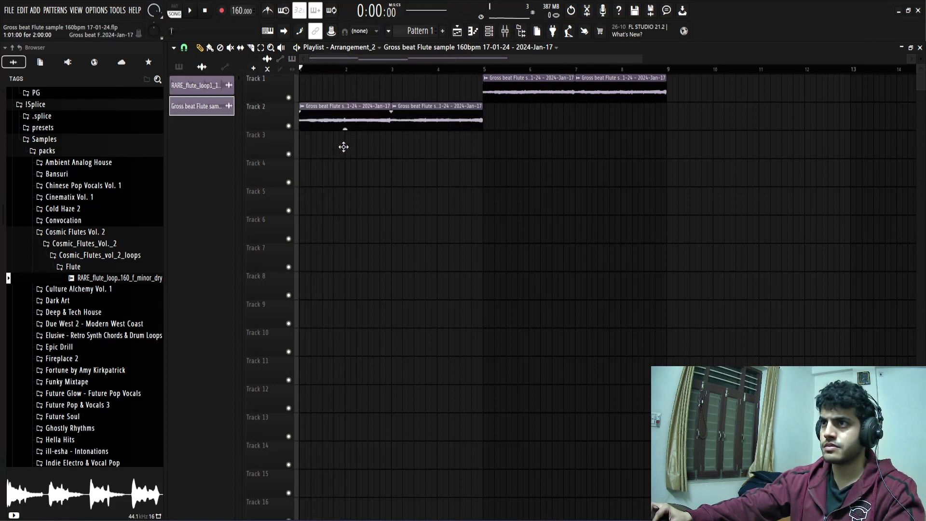
# Place the fourth and third slices at bars 1 and 3 of Track 1, move the Track 2 slices to bars 5 and 7, and play
pyautogui.moveTo(611, 93); pyautogui.dragTo(336, 94)
pyautogui.moveTo(525, 97); pyautogui.dragTo(429, 97)
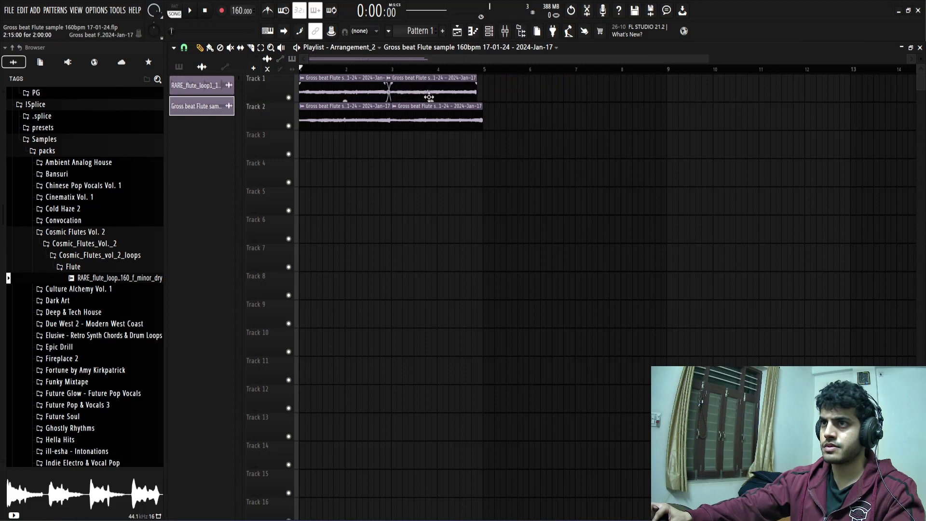
pyautogui.moveTo(360, 126); pyautogui.dragTo(545, 83)
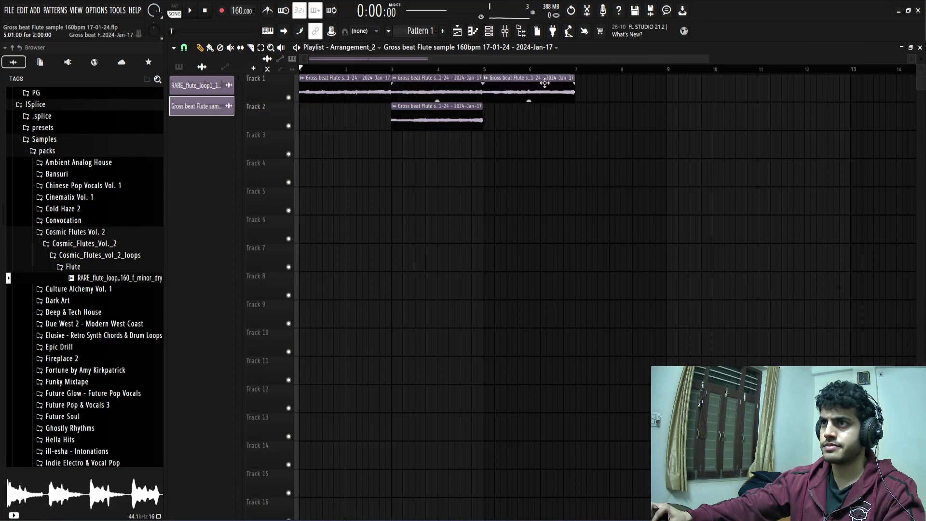
pyautogui.moveTo(465, 114); pyautogui.dragTo(646, 91)
pyautogui.press('space')
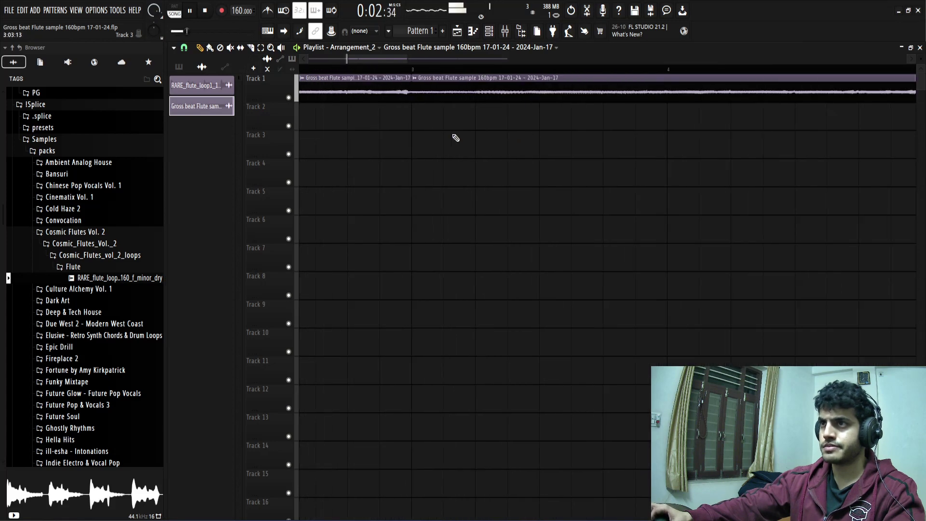
# Set the sample's declicking mode to Generic (bleeding) and save the project
pyautogui.scroll(5, 366, 94)
pyautogui.doubleClick(366, 94)
pyautogui.click(332, 262)
pyautogui.click(325, 299)
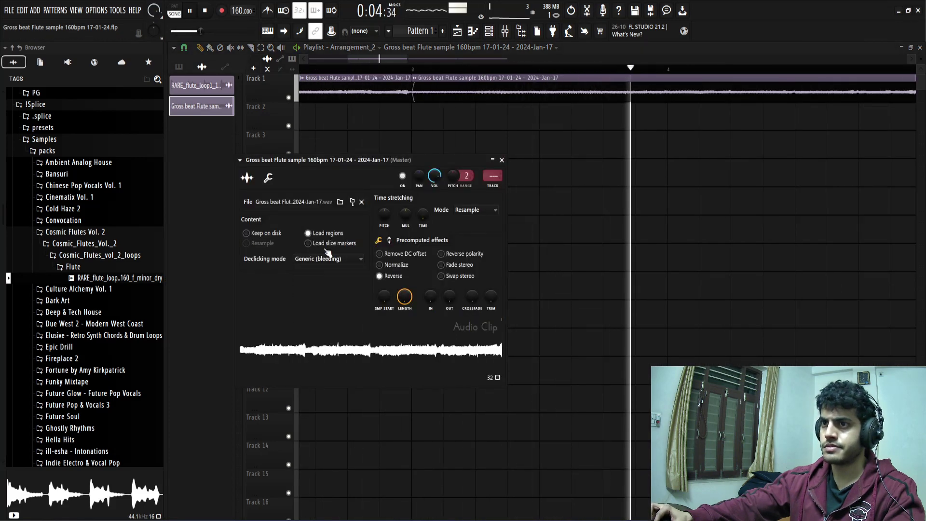
pyautogui.click(501, 160)
pyautogui.scroll(-5, 593, 149)
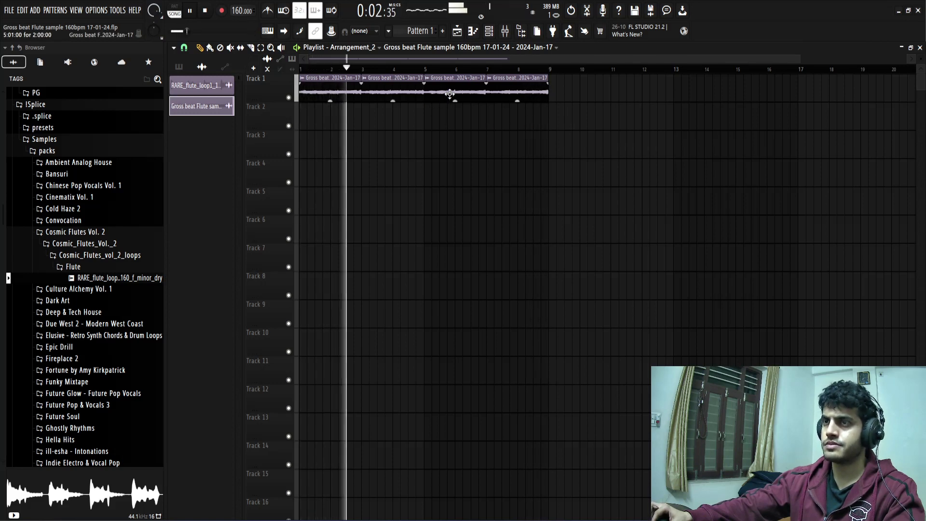
pyautogui.hotkey('ctrl', 's')
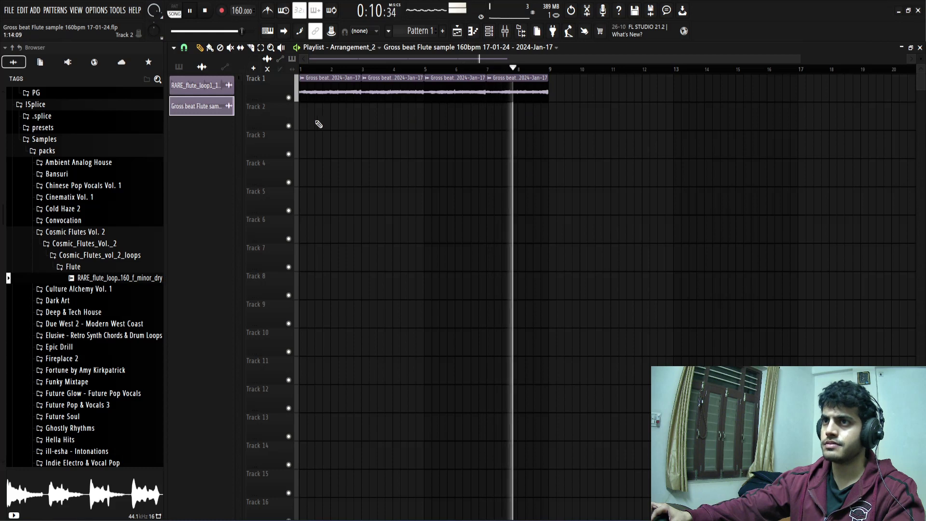
# Raise the sample's time-stretching pitch, trying +100 cents first, and check it in playback
pyautogui.doubleClick(326, 88)
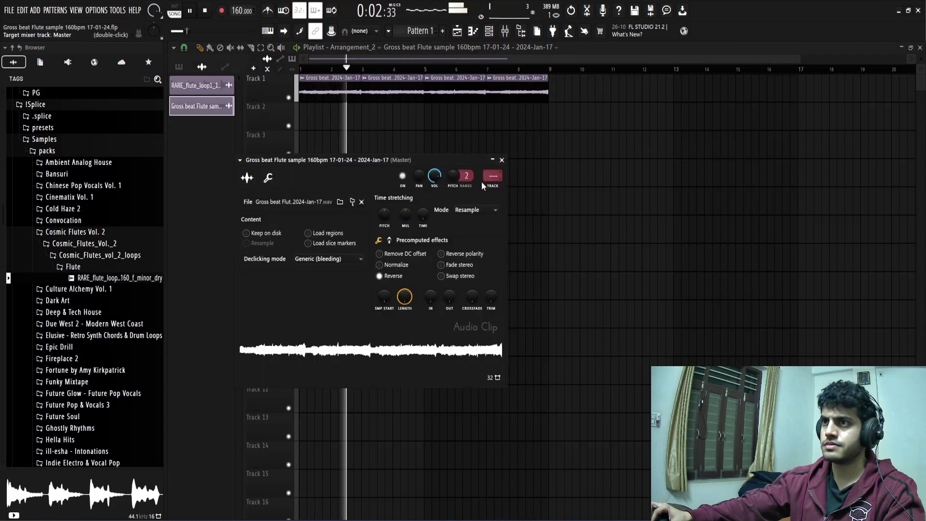
pyautogui.press('space')
pyautogui.moveTo(386, 221); pyautogui.dragTo(385, 215)
pyautogui.press('space')
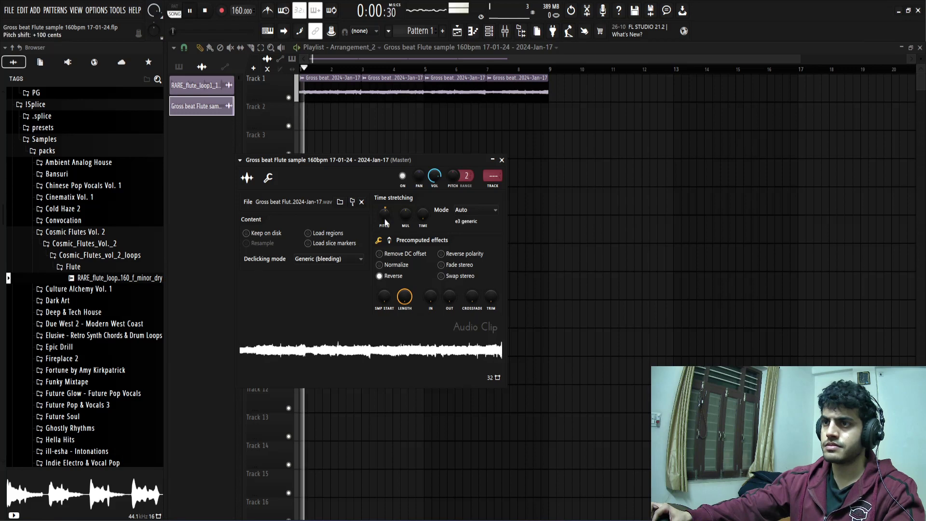
pyautogui.press('space')
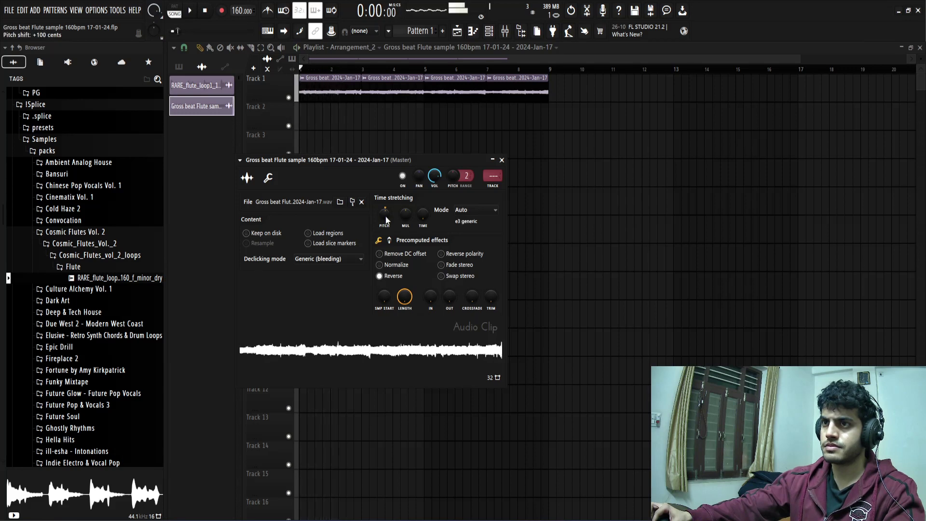
pyautogui.press('space')
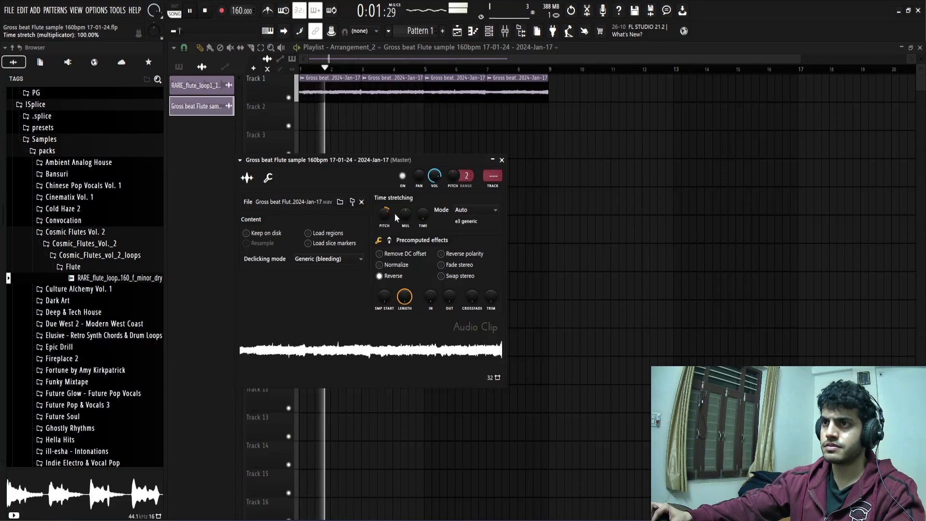
pyautogui.click(502, 159)
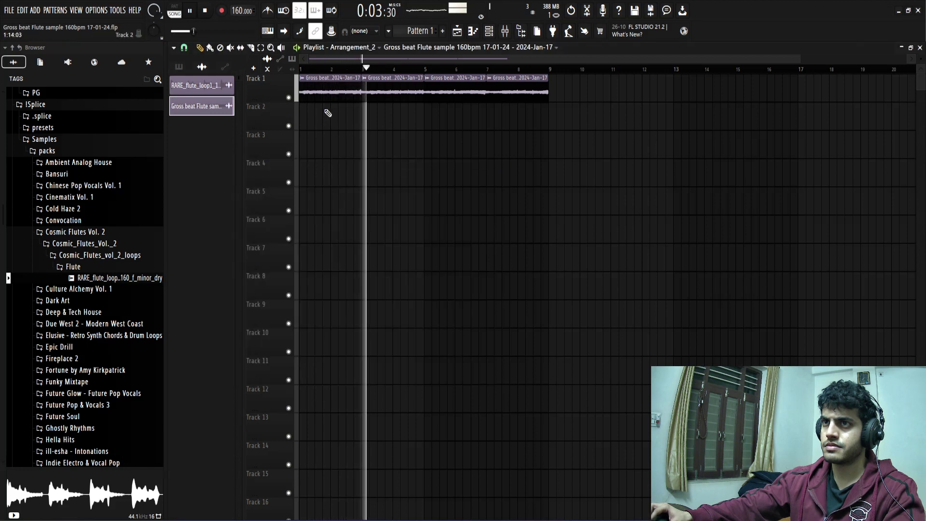
# Create Pattern 2, place it on Track 3 from bar 1 to bar 9 and start playback
pyautogui.click(179, 66)
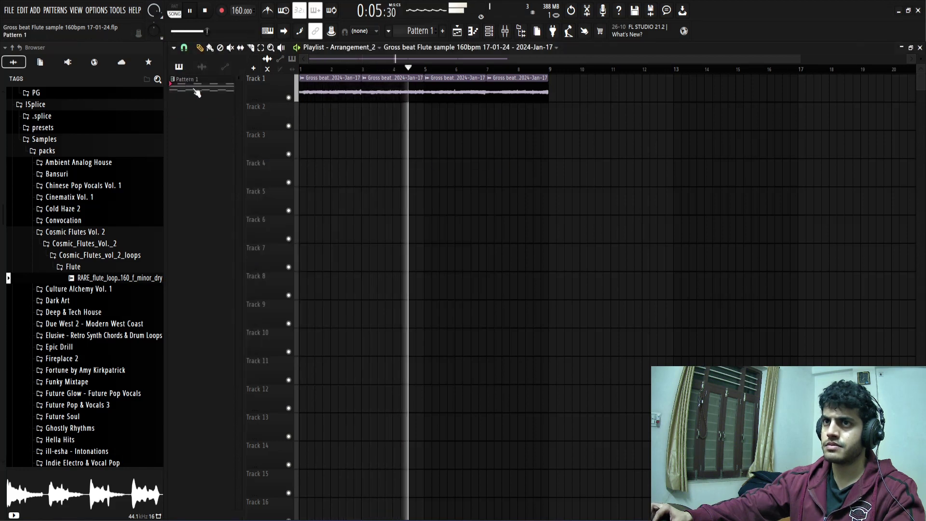
pyautogui.press('space')
pyautogui.moveTo(198, 93); pyautogui.dragTo(374, 83)
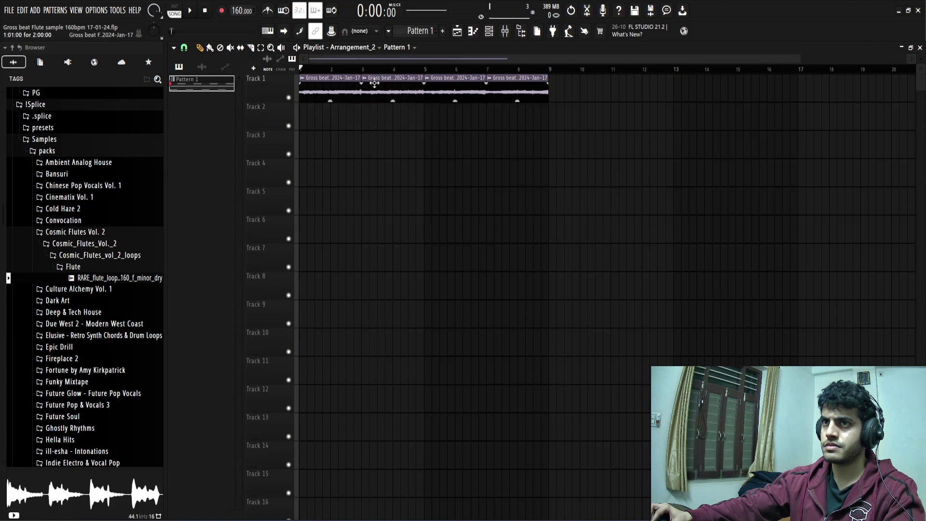
pyautogui.click(443, 32)
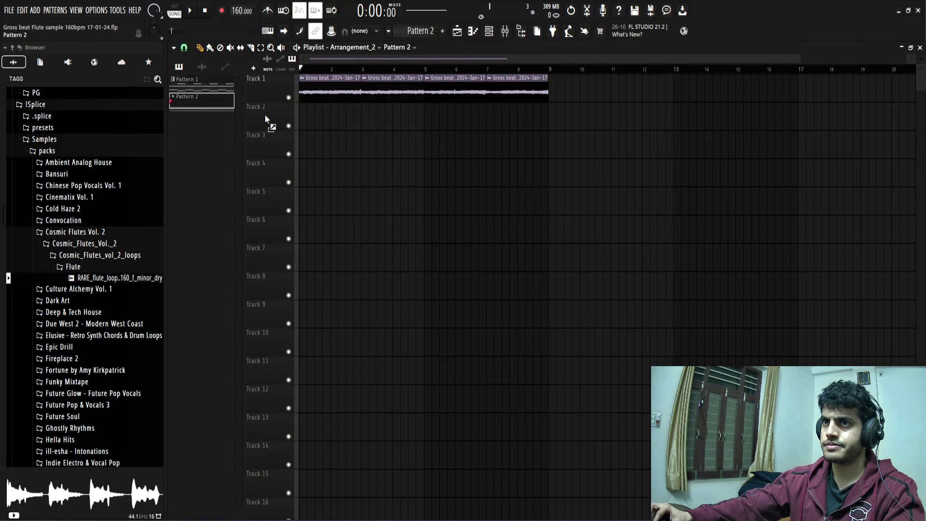
pyautogui.click(325, 142)
pyautogui.moveTo(330, 139); pyautogui.dragTo(476, 140)
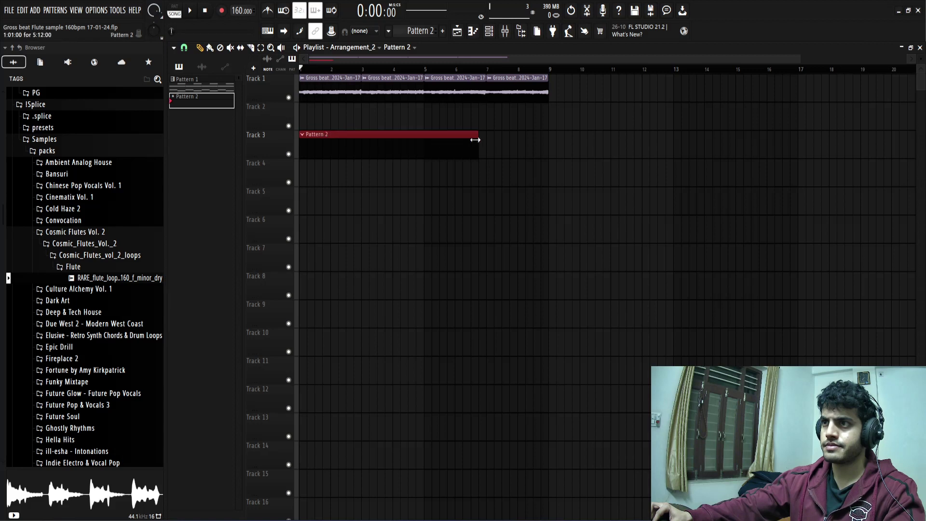
pyautogui.press('space')
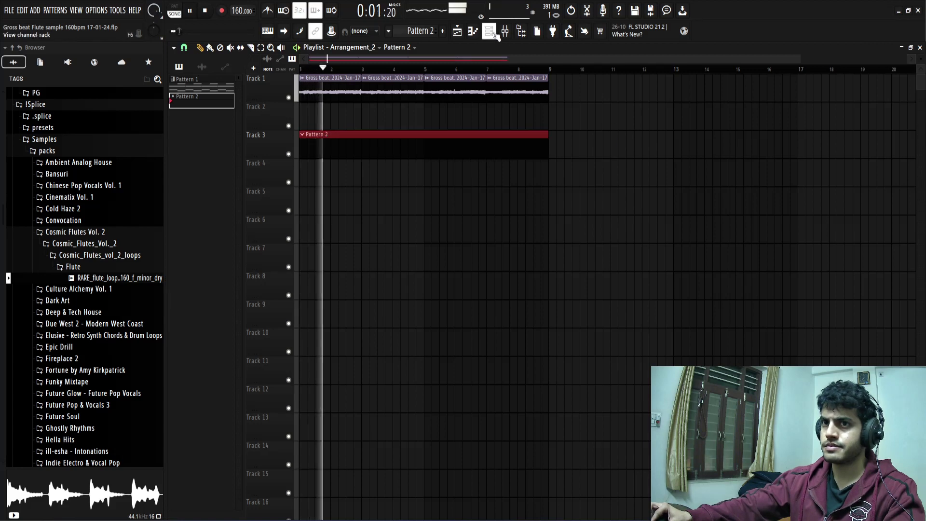
# Close the Splice and Lunch folders and open the EQUINOX Melody Collection of Cymatics - EQUINOX Beta in the !2024 sample kits
pyautogui.click(75, 231)
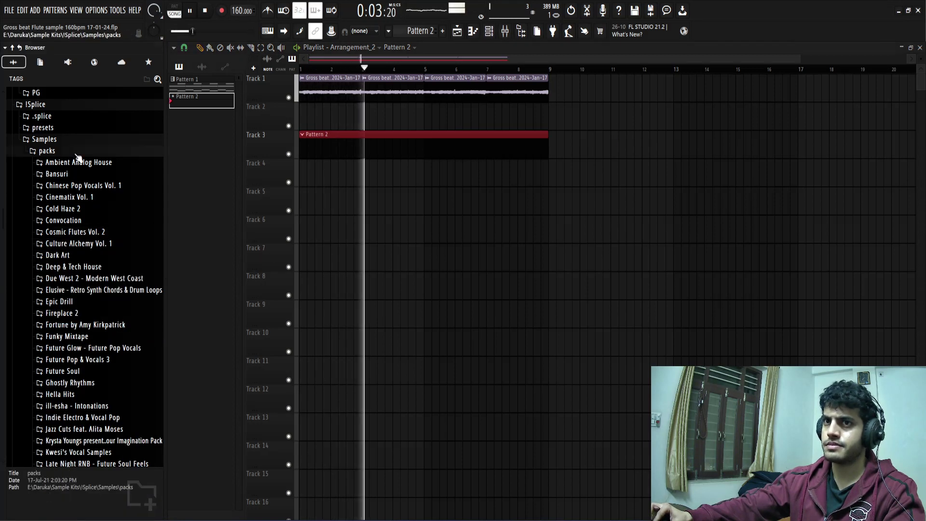
pyautogui.click(48, 151)
pyautogui.scroll(4, 58, 144)
pyautogui.click(87, 239)
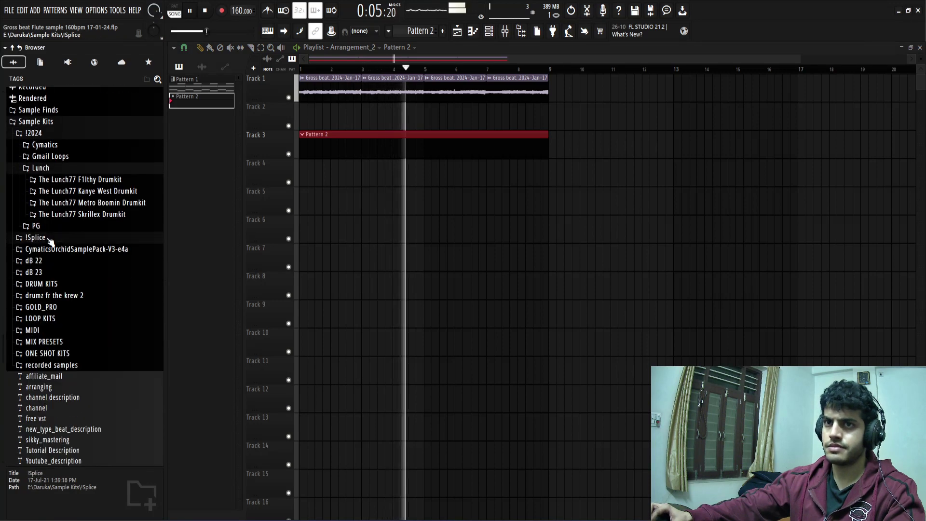
pyautogui.scroll(2, 87, 238)
pyautogui.click(53, 231)
pyautogui.click(48, 207)
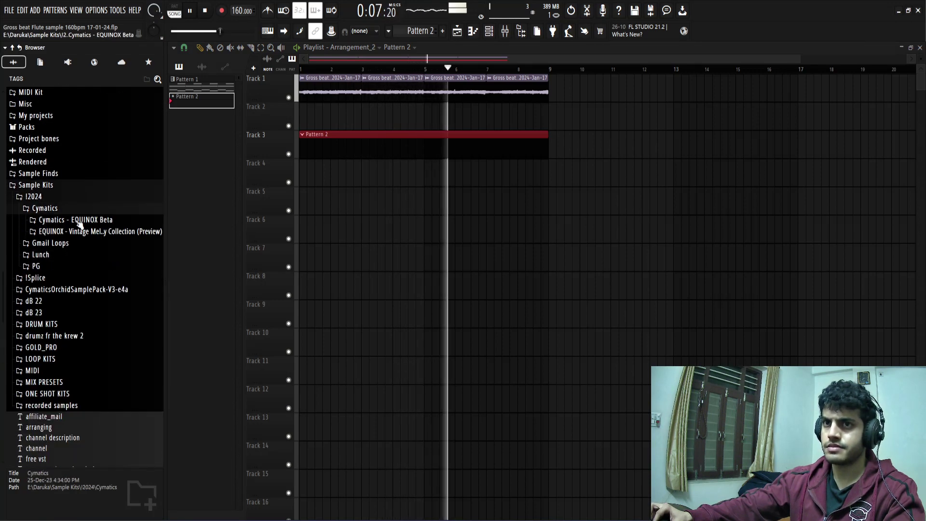
pyautogui.click(80, 221)
pyautogui.click(97, 233)
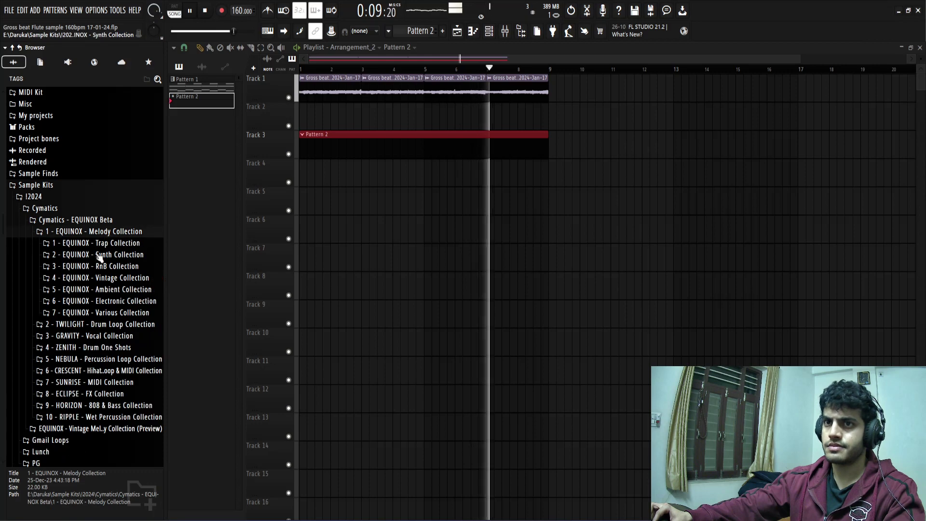
# Audition the loops in the EQUINOX Synth Collection, from Apollo through Hawkins and Neon Dream to Venture
pyautogui.click(112, 255)
pyautogui.press('space')
pyautogui.click(113, 278)
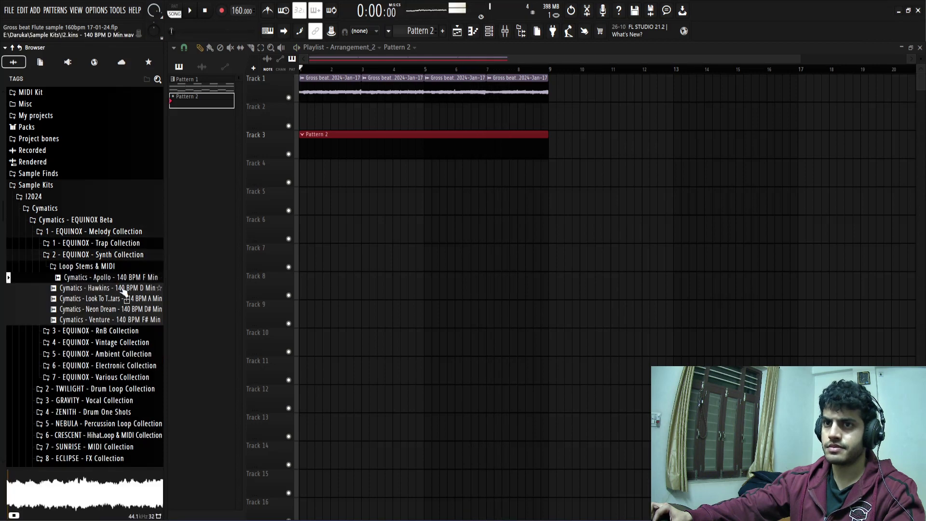
pyautogui.click(123, 289)
pyautogui.click(125, 299)
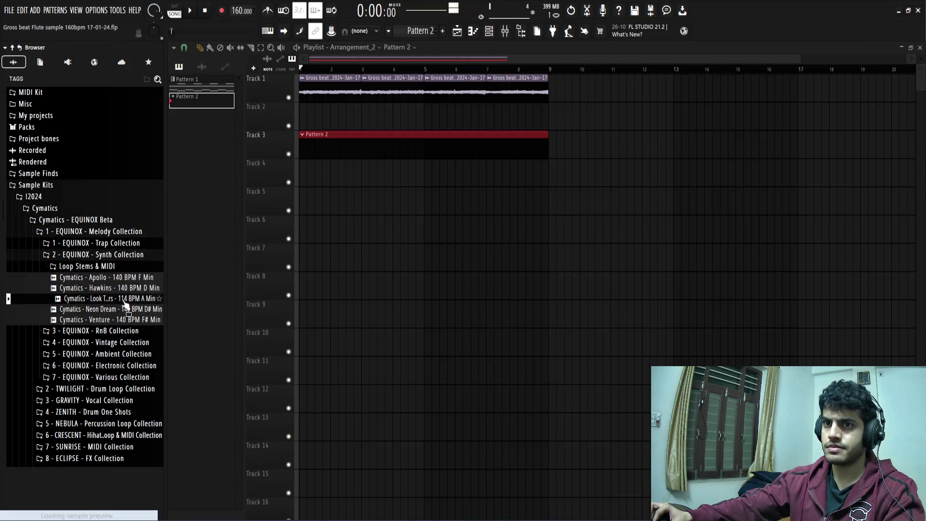
pyautogui.click(120, 310)
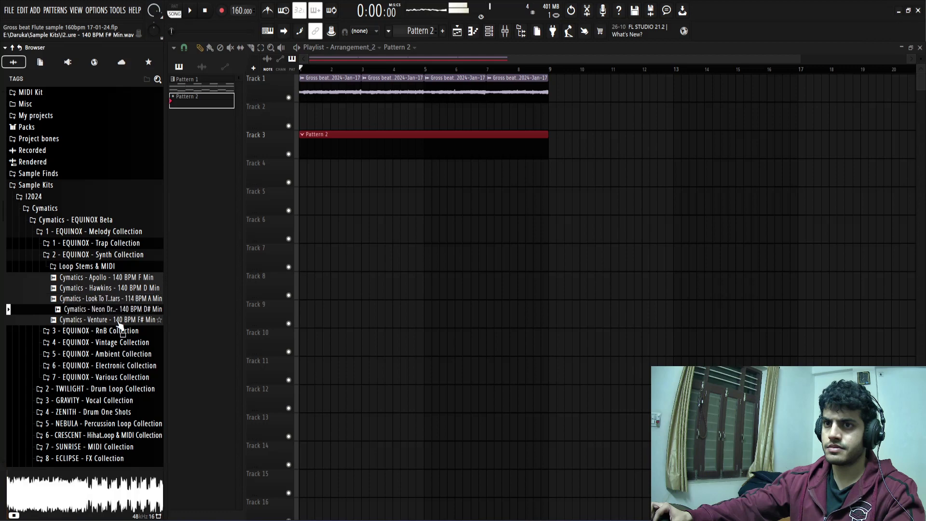
pyautogui.click(110, 321)
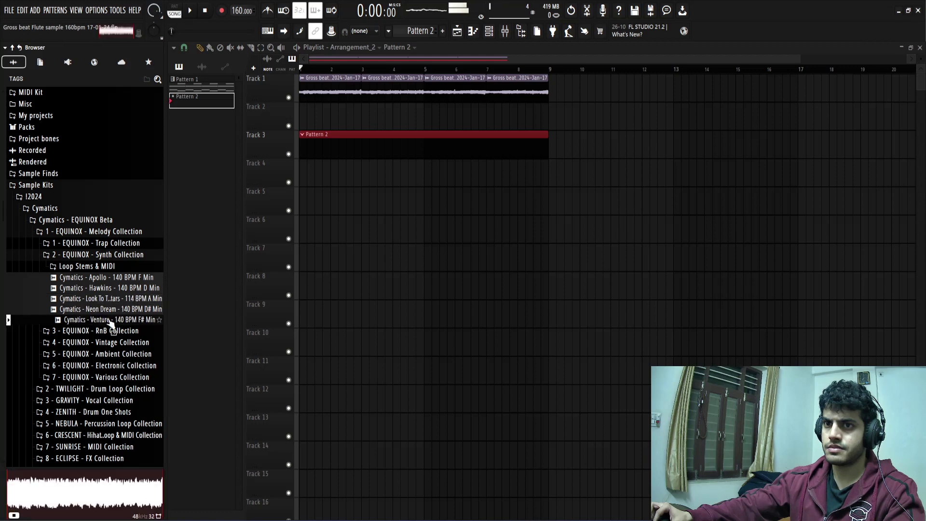
# Audition the loops in the EQUINOX RnB Collection, including Blessings and Elixir
pyautogui.click(100, 258)
pyautogui.press('space')
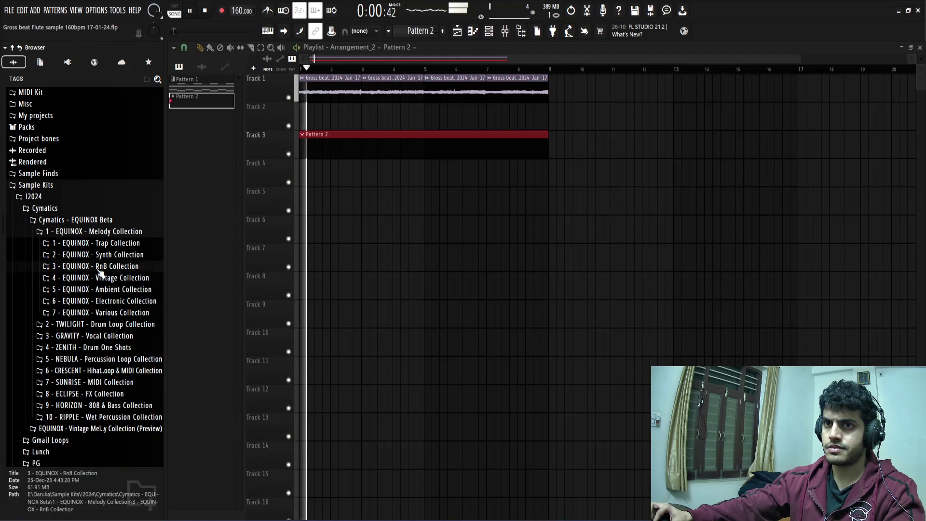
pyautogui.click(101, 268)
pyautogui.click(109, 269)
pyautogui.click(110, 268)
pyautogui.press('space')
pyautogui.click(107, 299)
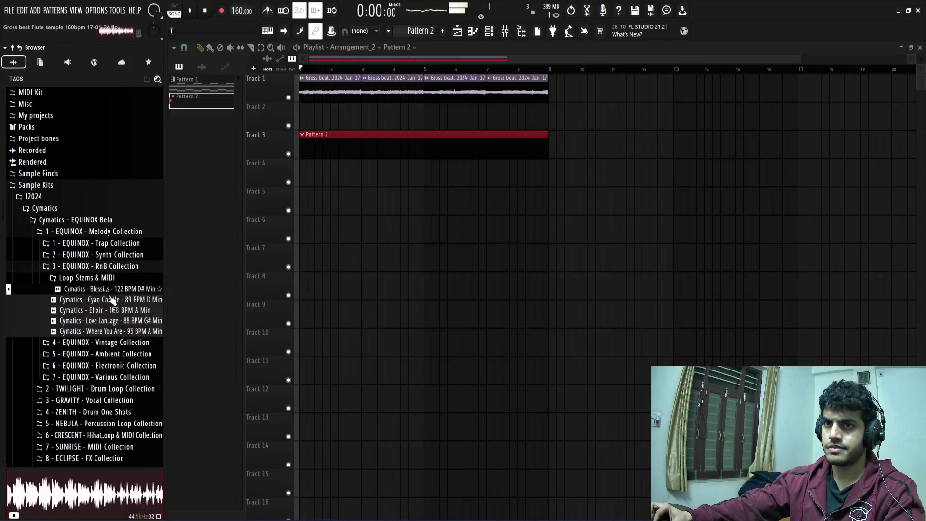
pyautogui.click(104, 313)
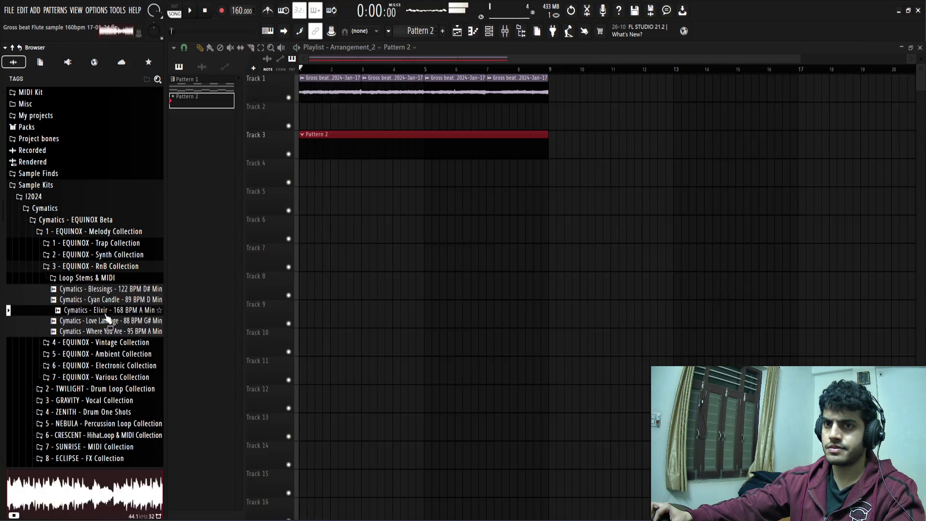
pyautogui.click(109, 321)
# Open the EQUINOX Ambient Collection and audition its Everything and Interstellar loops
pyautogui.click(109, 278)
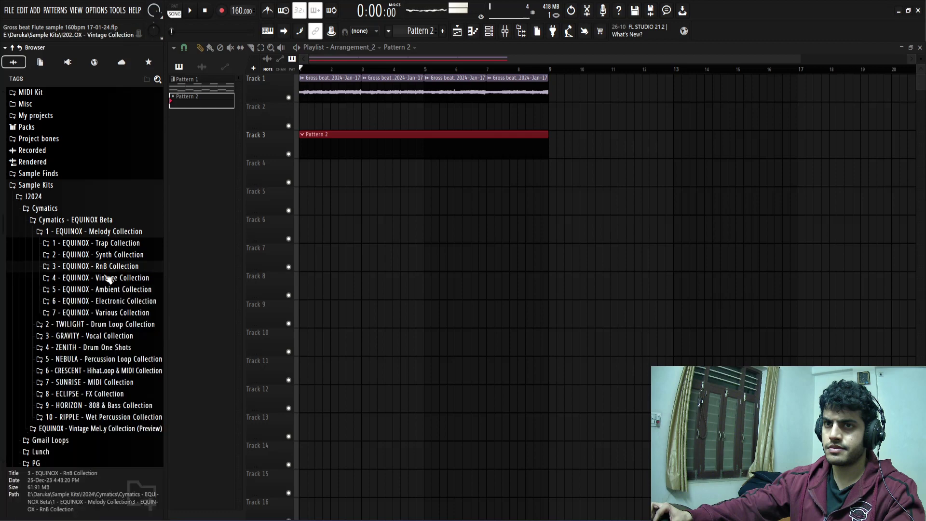
pyautogui.click(96, 294)
pyautogui.click(109, 314)
pyautogui.scroll(-2, 111, 314)
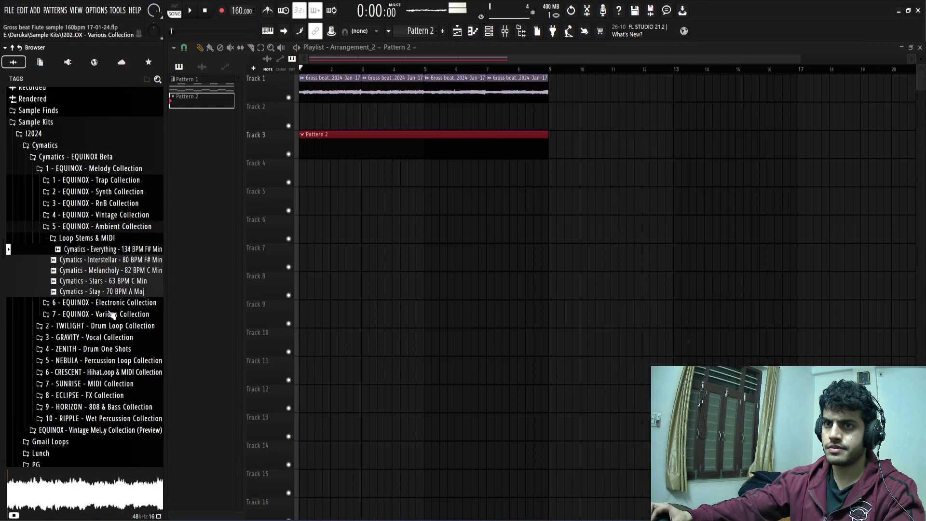
pyautogui.click(119, 261)
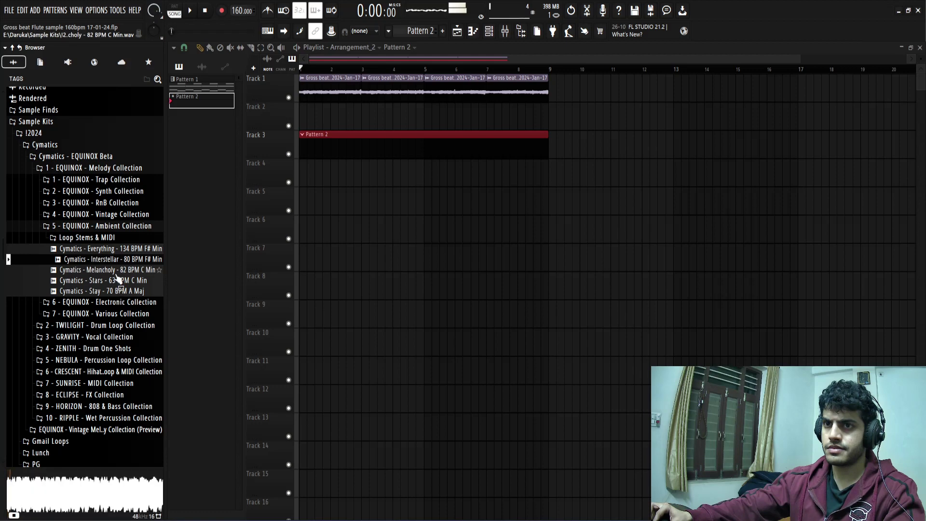
# Open the stems of the Interstellar 80 BPM F# Min loop and place the Drone stem on Track 2 at bar 1
pyautogui.click(112, 240)
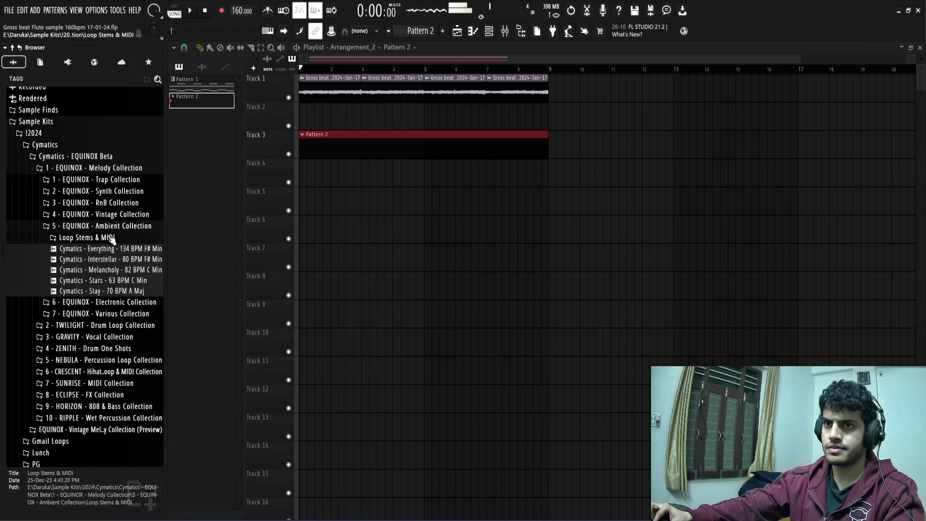
pyautogui.click(111, 262)
pyautogui.press('space')
pyautogui.click(112, 275)
pyautogui.press('space')
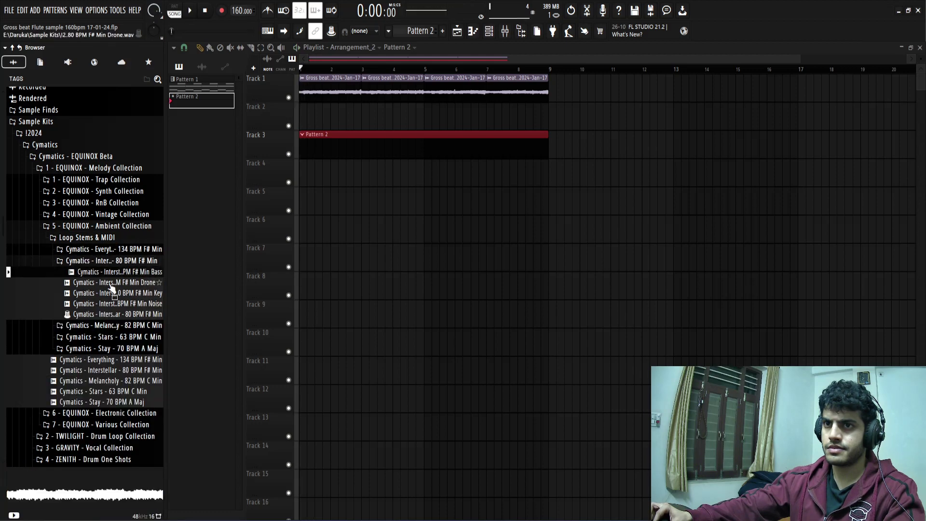
pyautogui.click(112, 284)
pyautogui.moveTo(177, 267); pyautogui.dragTo(337, 118)
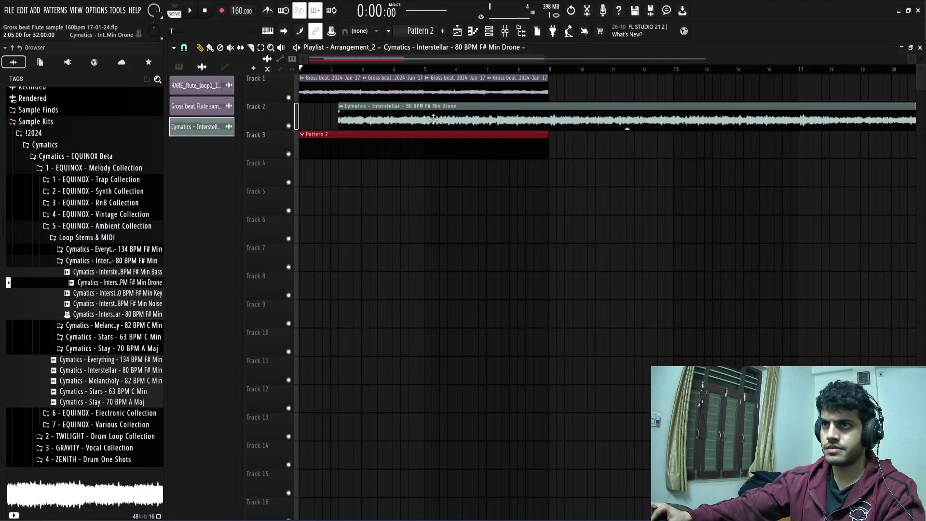
pyautogui.scroll(-4, 427, 129)
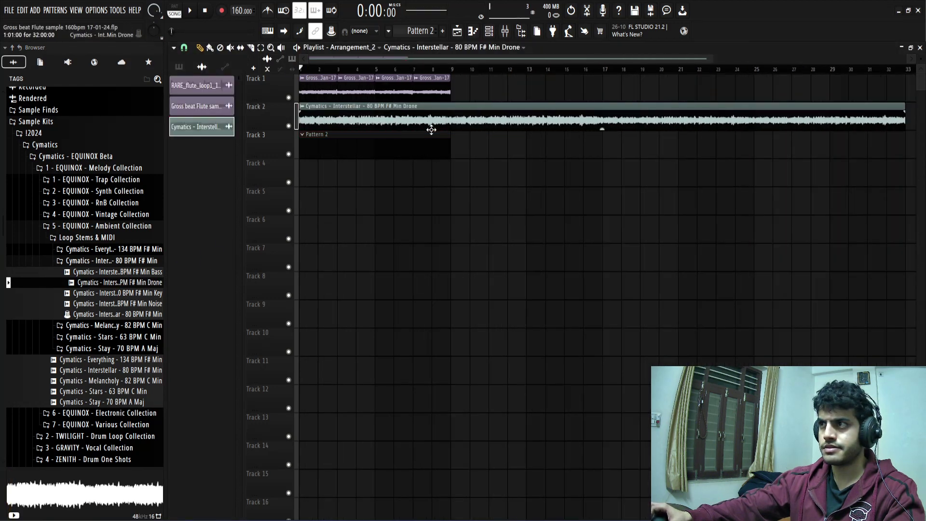
# Set the drone's time-stretching mode to Stretch and compress its clip to end at about bar 17
pyautogui.doubleClick(465, 127)
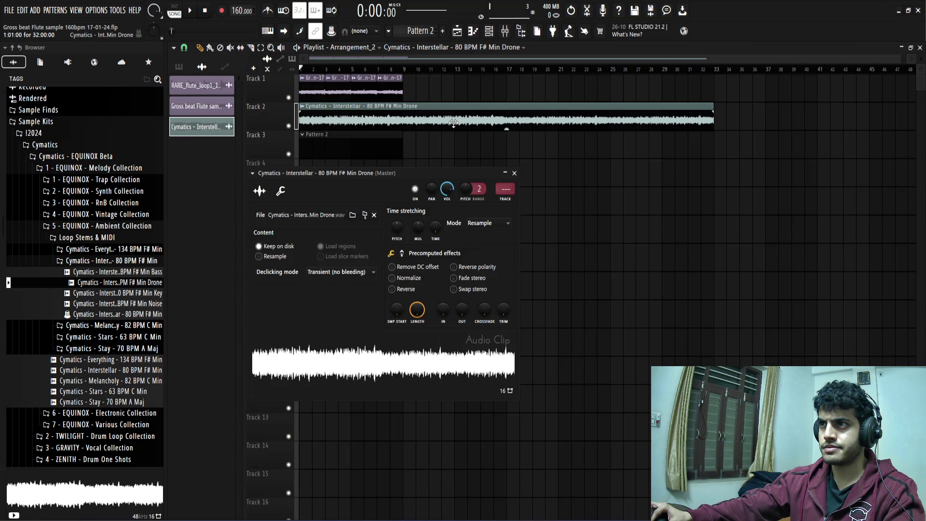
pyautogui.click(486, 223)
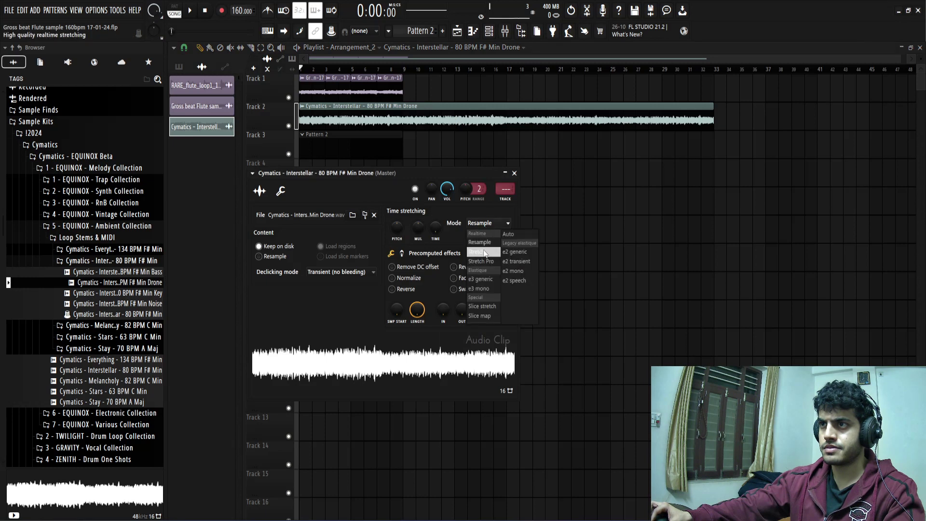
pyautogui.click(484, 253)
pyautogui.click(514, 172)
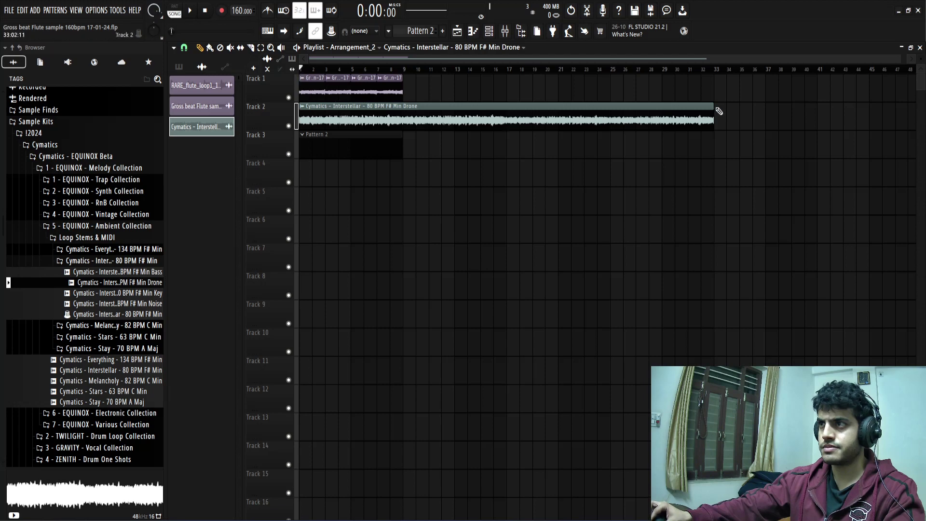
pyautogui.moveTo(712, 107); pyautogui.dragTo(518, 107)
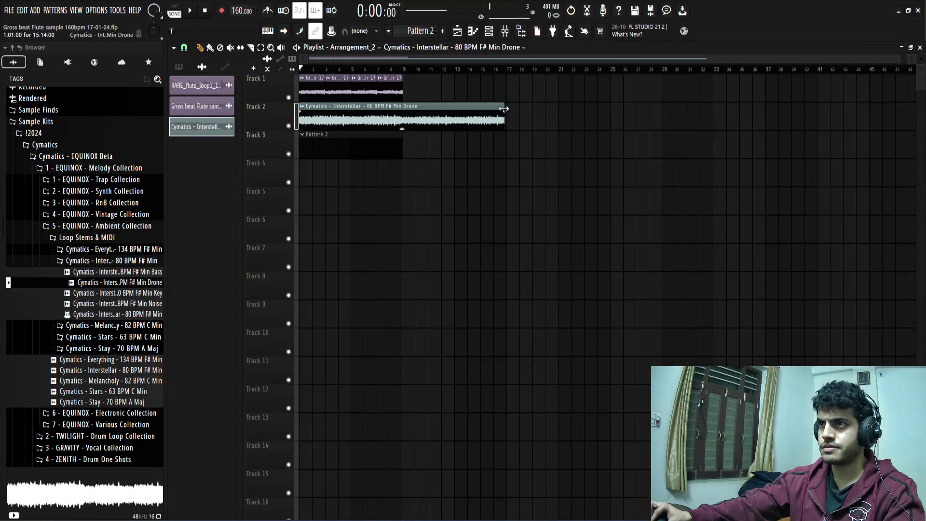
# Play the drone with the flute and raise its time-stretching pitch to +1100 cents
pyautogui.press('space')
pyautogui.scroll(5, 399, 124)
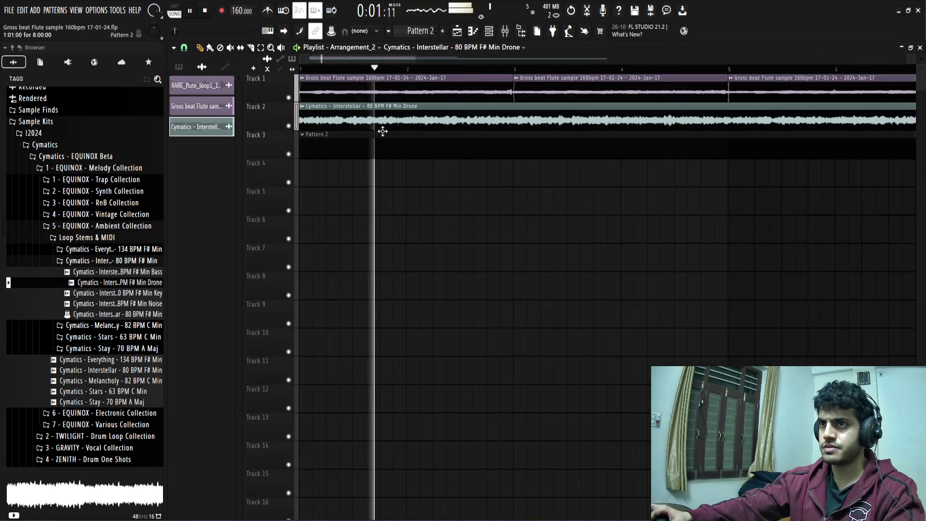
pyautogui.doubleClick(396, 123)
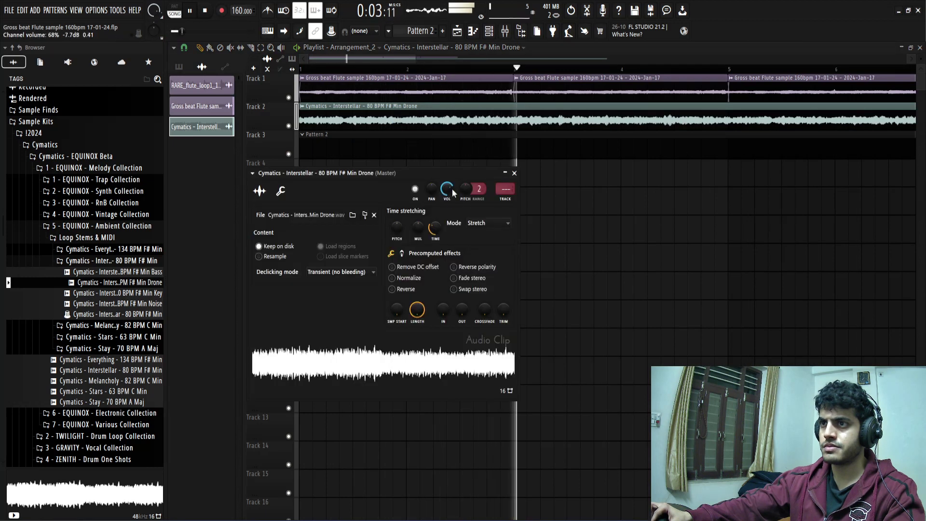
pyautogui.press('space')
pyautogui.press('space')
pyautogui.press('space')
pyautogui.moveTo(397, 228); pyautogui.dragTo(398, 235)
pyautogui.press('space')
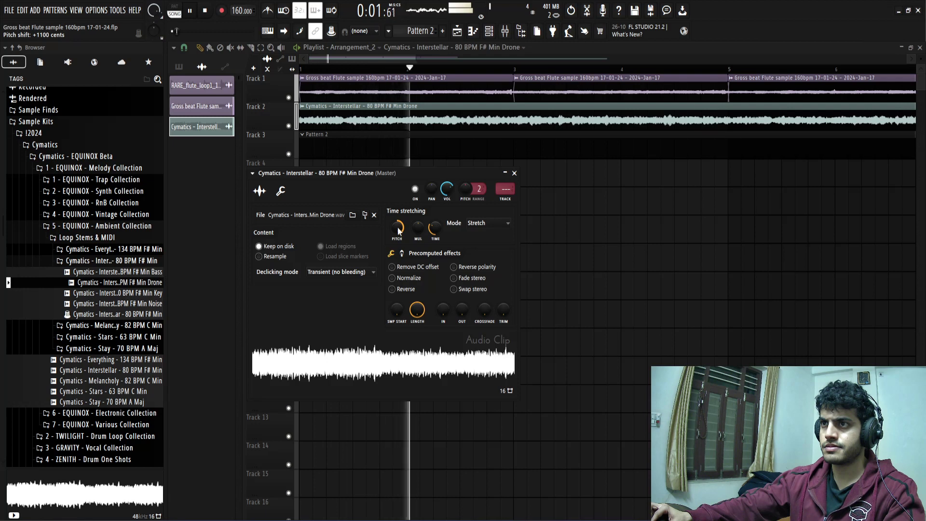
pyautogui.press('space')
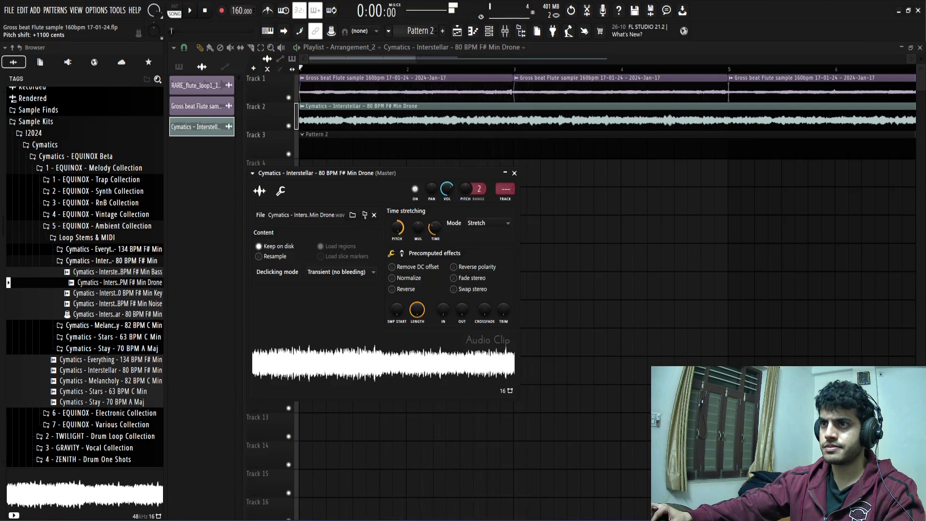
# Try the drone's pitch at +900 and +800 cents in playback, raise it again and close its settings
pyautogui.press('space')
pyautogui.moveTo(398, 230); pyautogui.dragTo(398, 233)
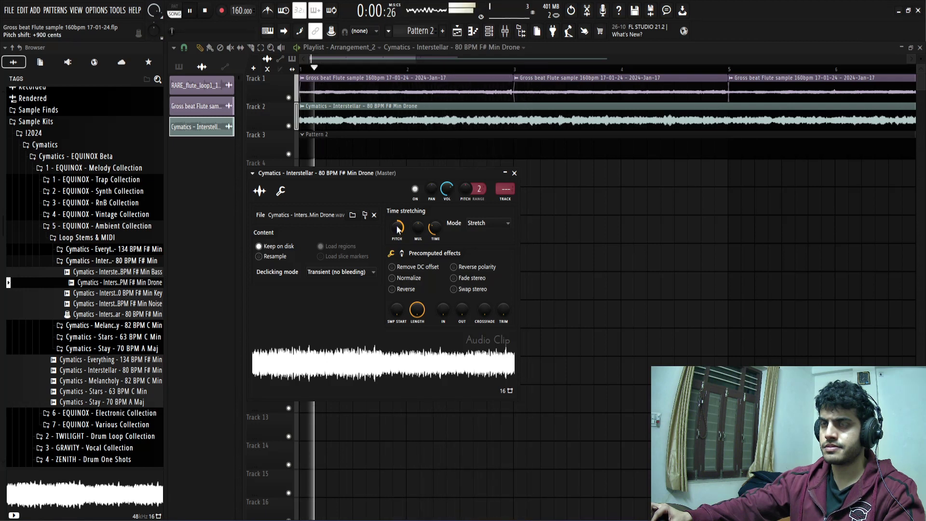
pyautogui.press('space')
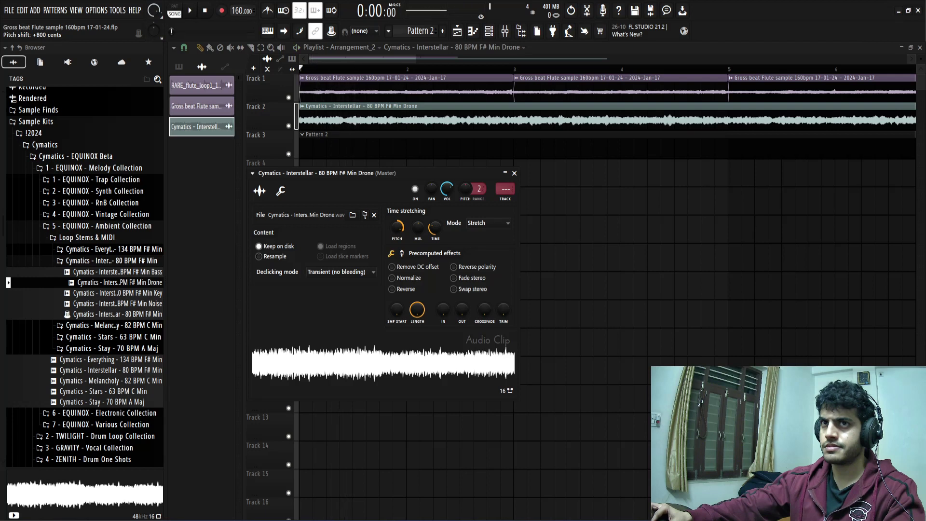
pyautogui.press('space')
pyautogui.moveTo(398, 229); pyautogui.dragTo(398, 218)
pyautogui.press('space')
pyautogui.press('space')
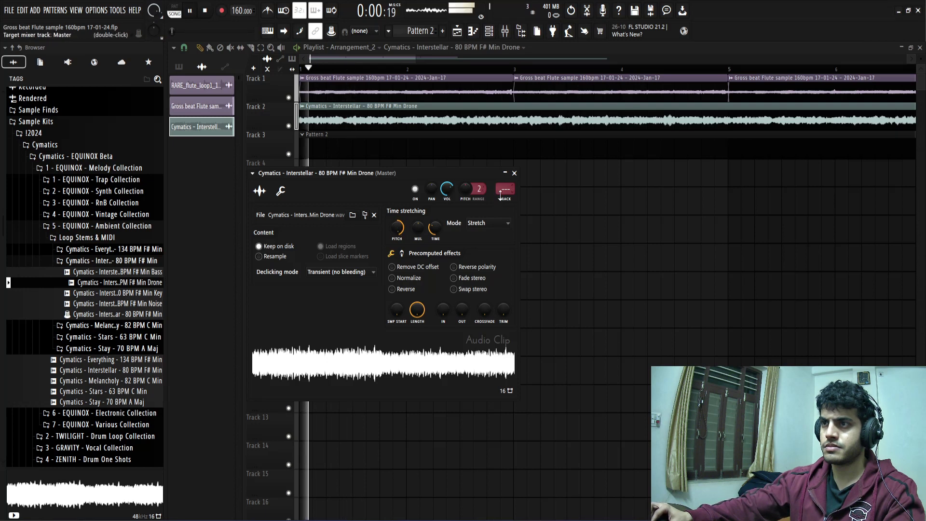
pyautogui.click(515, 173)
pyautogui.press('space')
# Place the Interstellar Key stem on Track 4 at bar 1 and compress it to end level with the drone clip
pyautogui.click(120, 295)
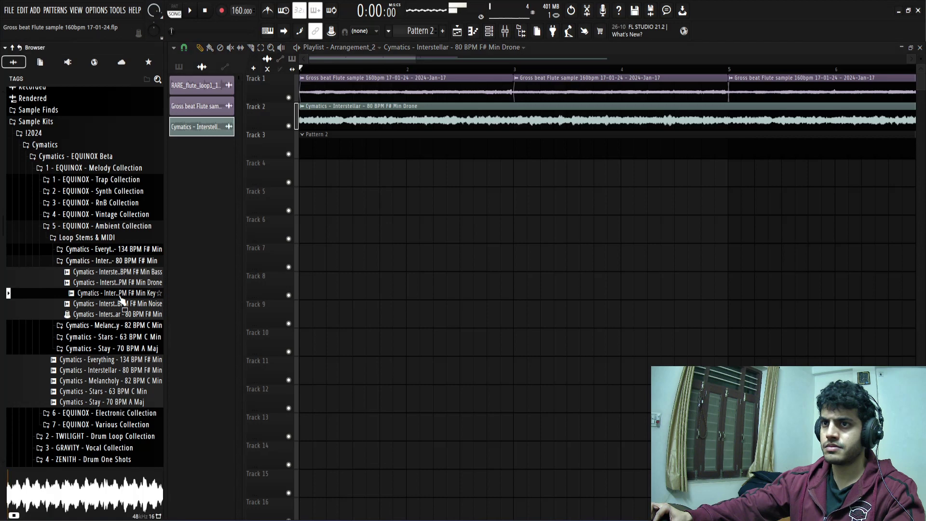
pyautogui.moveTo(120, 299); pyautogui.dragTo(391, 174)
pyautogui.scroll(-2, 397, 174)
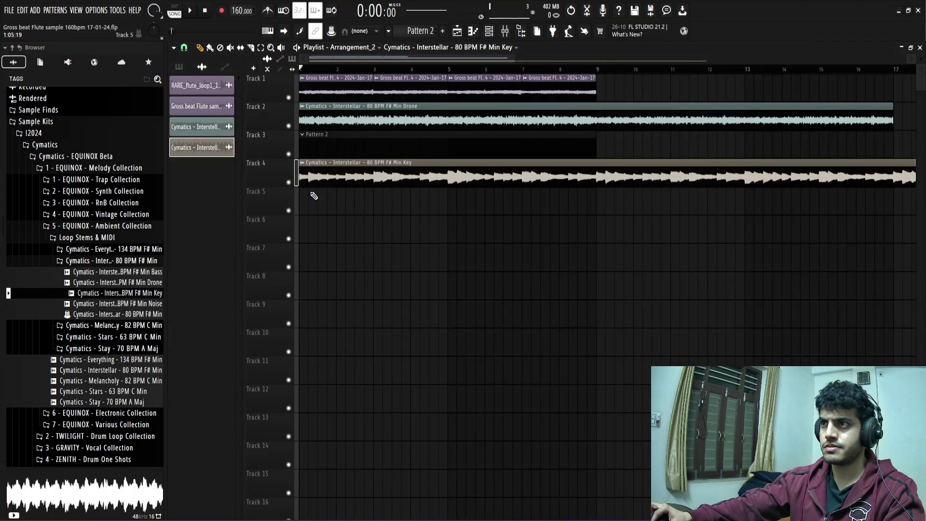
pyautogui.scroll(-3, 313, 195)
pyautogui.moveTo(709, 164); pyautogui.dragTo(512, 169)
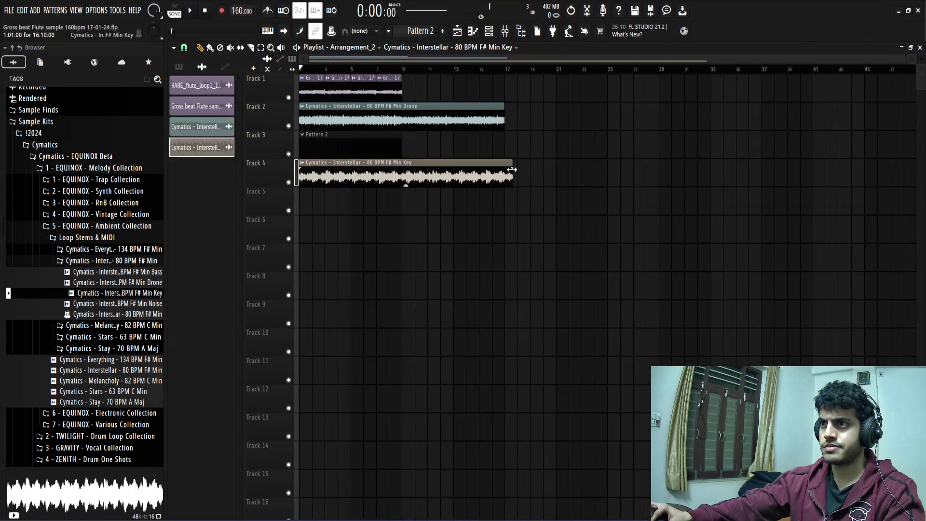
# Set the key clip's time-stretching mode to Stretch, raise its pitch and check it in playback
pyautogui.doubleClick(476, 173)
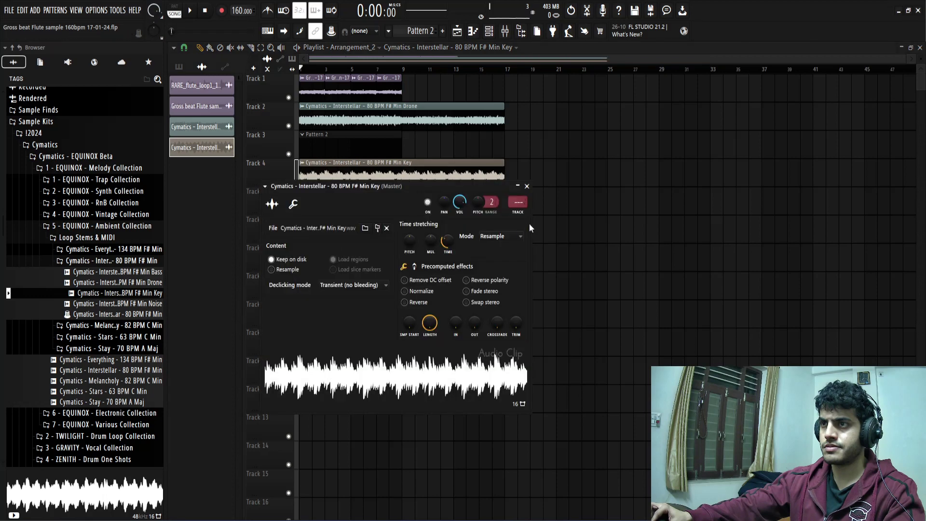
pyautogui.click(508, 236)
pyautogui.click(500, 265)
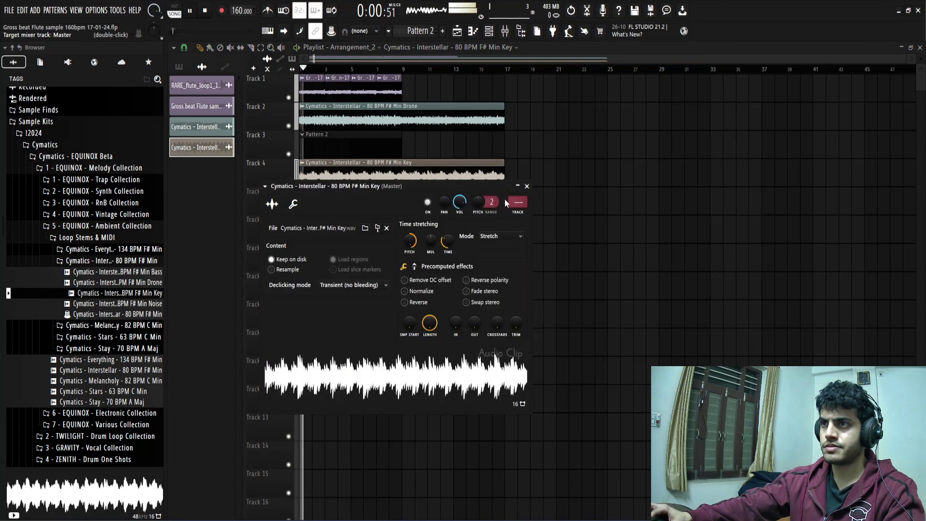
pyautogui.moveTo(502, 192); pyautogui.dragTo(596, 212)
pyautogui.click(622, 208)
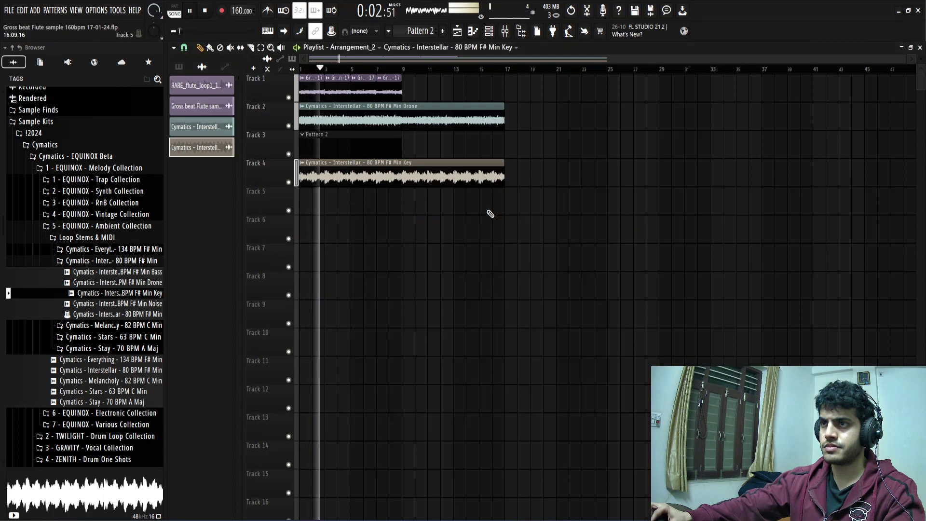
# Delete the drone clip from Track 2 and move the Interstellar Key clip up into its place
pyautogui.scroll(5, 405, 202)
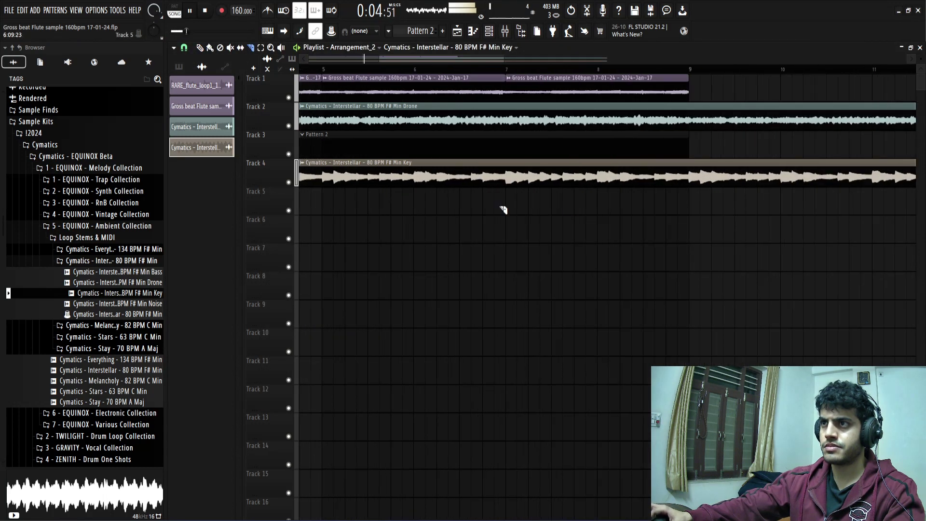
pyautogui.scroll(-3, 616, 209)
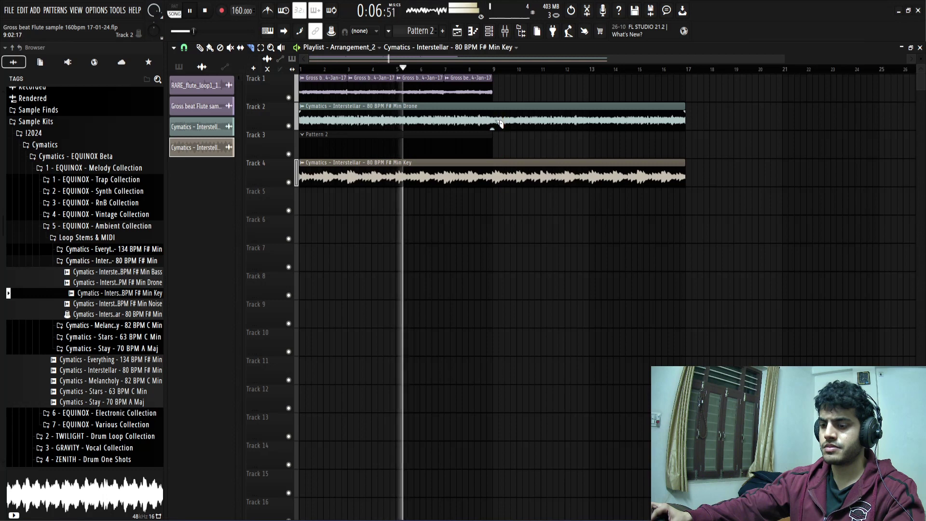
pyautogui.rightClick(497, 122)
pyautogui.moveTo(425, 163); pyautogui.dragTo(424, 104)
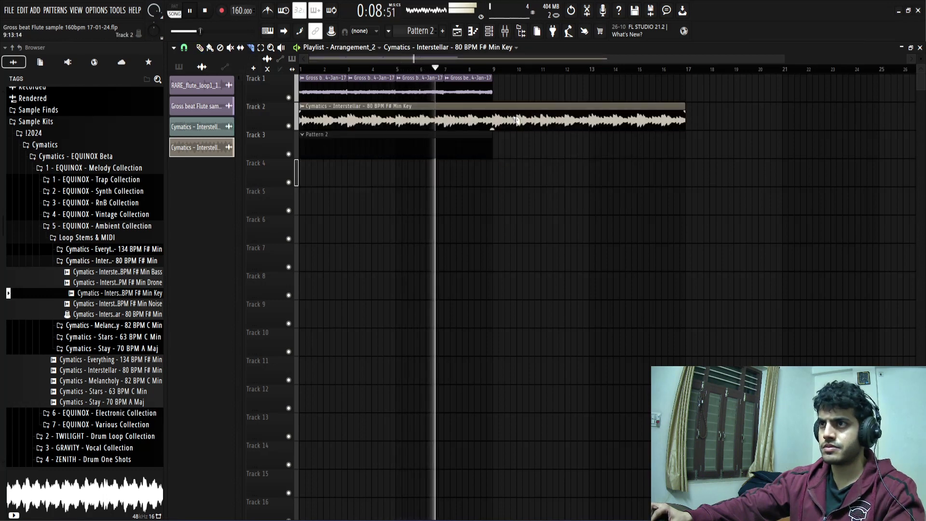
# Duplicate the flute clips on Track 1 so they run to the end of the key clip at bar 17
pyautogui.scroll(-2, 502, 124)
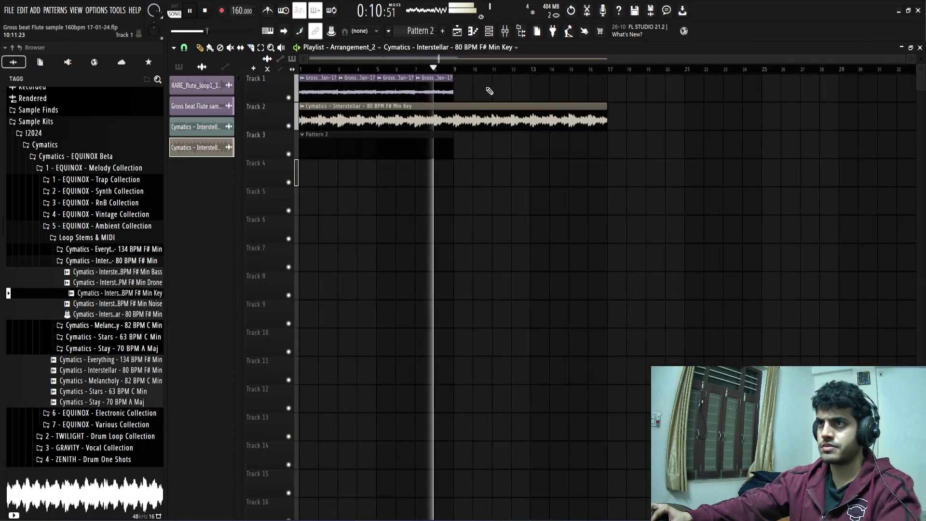
pyautogui.moveTo(480, 91); pyautogui.dragTo(302, 91)
pyautogui.hotkey('ctrl', 'b')
pyautogui.keyDown('ctrl'); pyautogui.click(461, 225); pyautogui.keyUp('ctrl')
# Reset the key clip's time-stretching pitch, check it in playback and close its settings
pyautogui.doubleClick(501, 121)
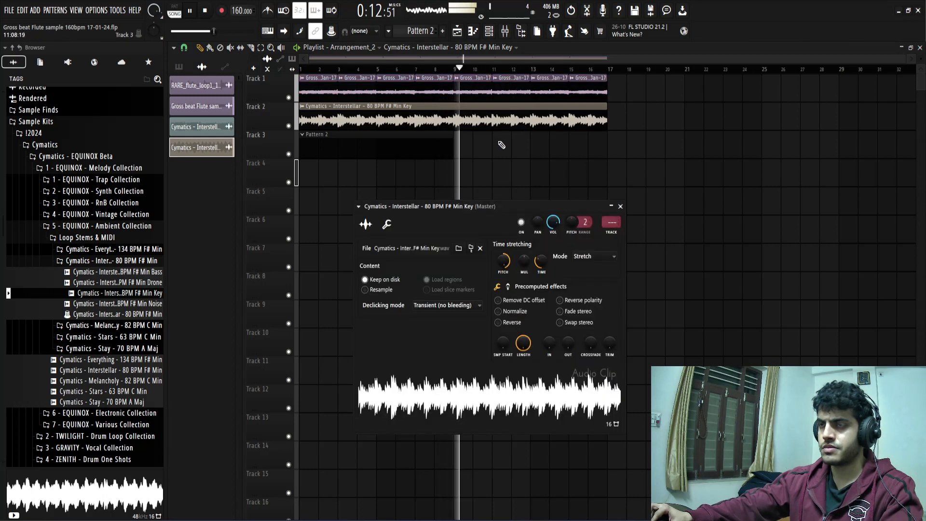
pyautogui.rightClick(504, 260)
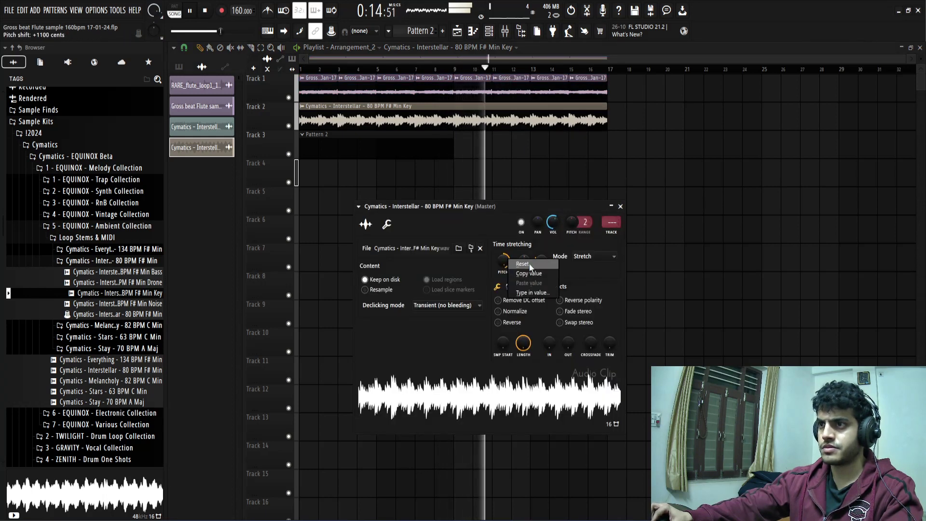
pyautogui.click(530, 266)
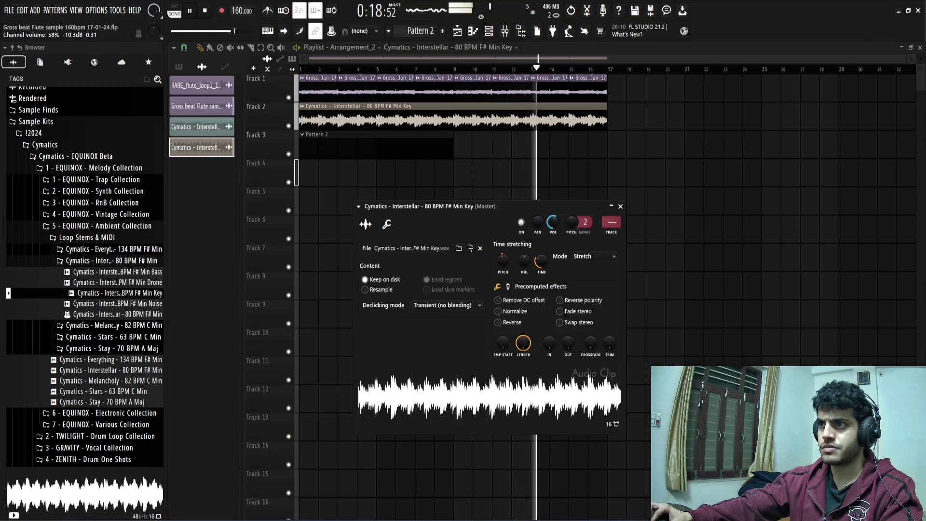
pyautogui.click(621, 206)
pyautogui.press('space')
# Preview the Interstellar Noise stem and collapse the Interstellar, Loop Stems & MIDI and Ambient Collection folders
pyautogui.click(109, 303)
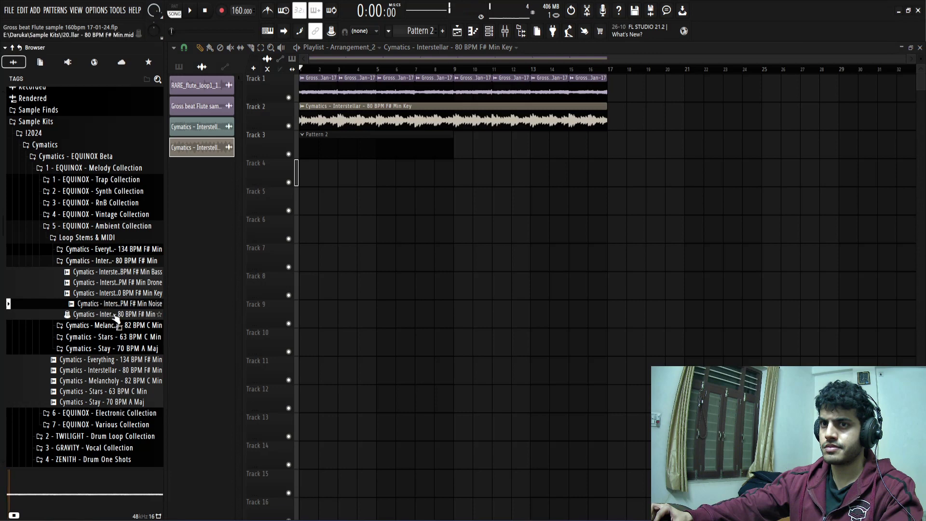
pyautogui.click(129, 261)
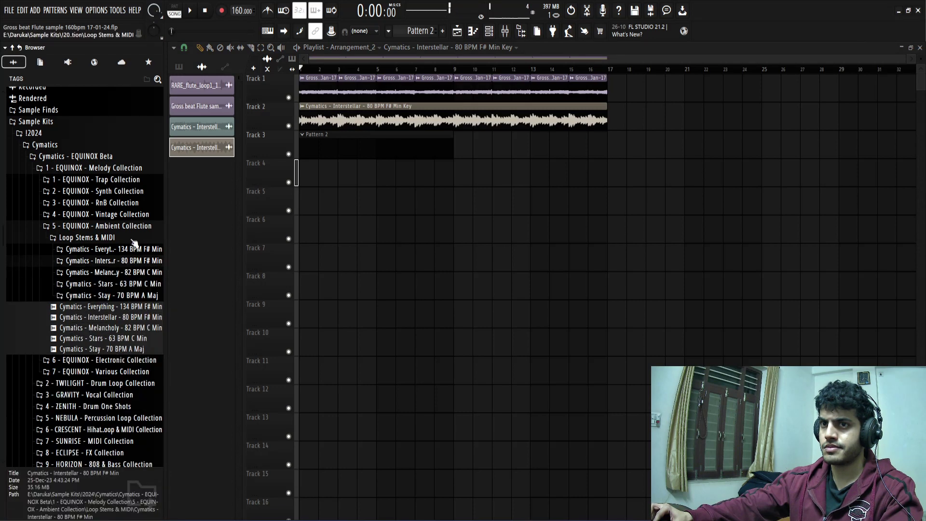
pyautogui.click(109, 237)
pyautogui.click(126, 226)
# Start playback and move the Pattern 2 clip from Track 3 down to Track 5
pyautogui.press('space')
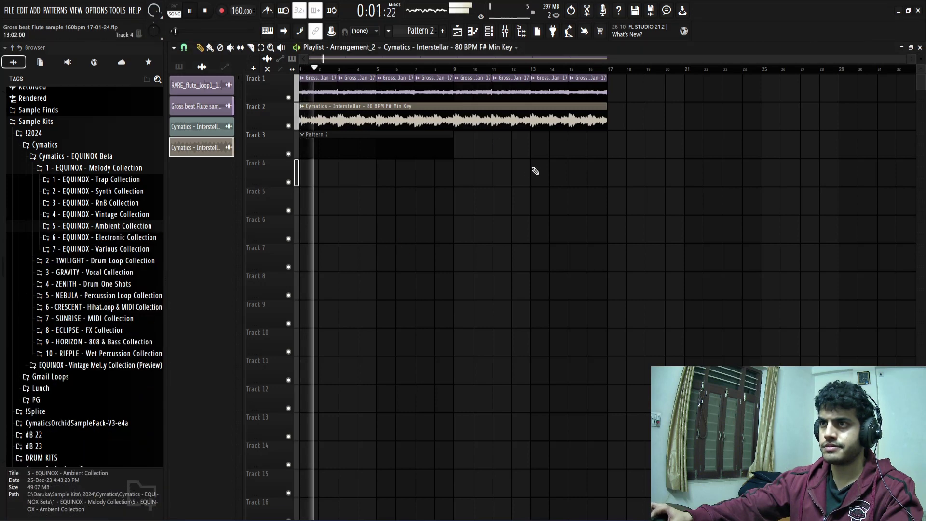
pyautogui.moveTo(395, 151); pyautogui.dragTo(378, 208)
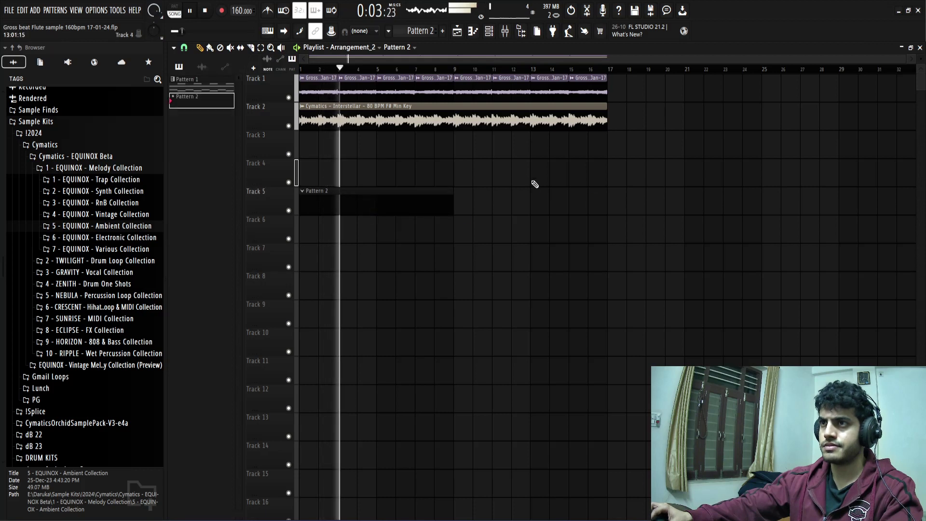
# Reset the key clip's panning, route it to mixer insert 4 and solo that insert in playback
pyautogui.click(509, 121)
pyautogui.doubleClick(509, 122)
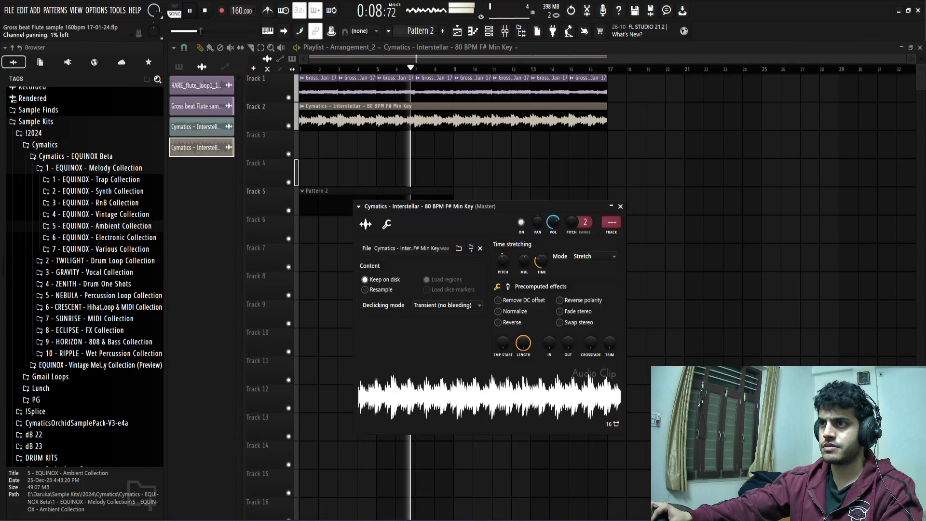
pyautogui.rightClick(539, 222)
pyautogui.click(543, 227)
pyautogui.click(611, 232)
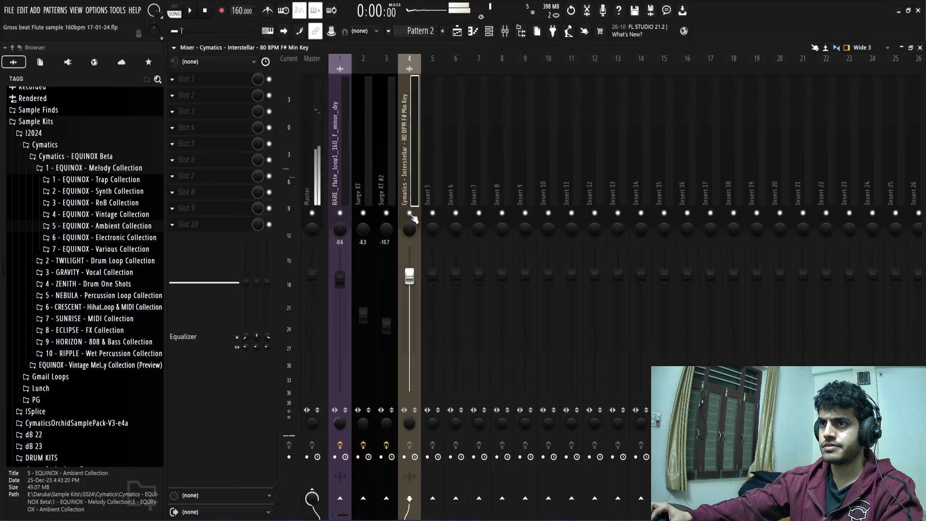
pyautogui.press('space')
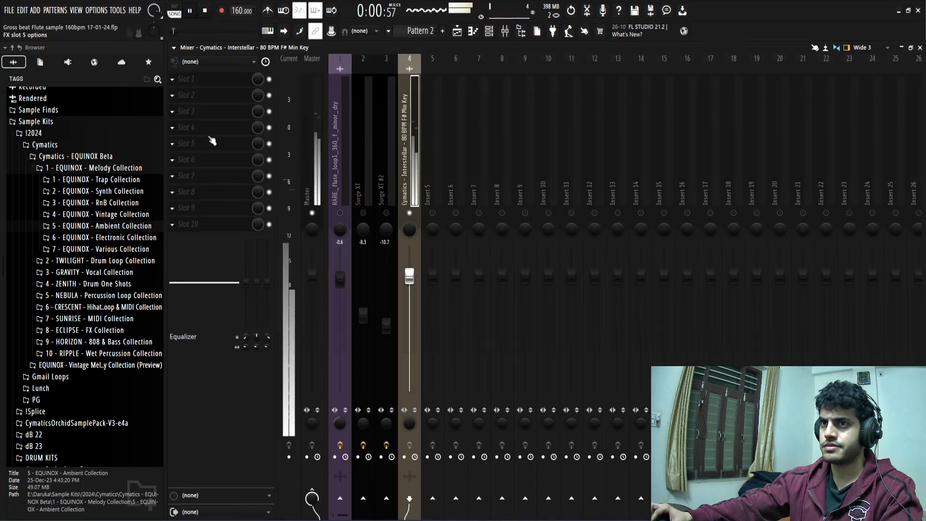
# Add Gross Beat to slot 4 of the key's insert and select its 1 Beat Gate volume preset
pyautogui.click(213, 141)
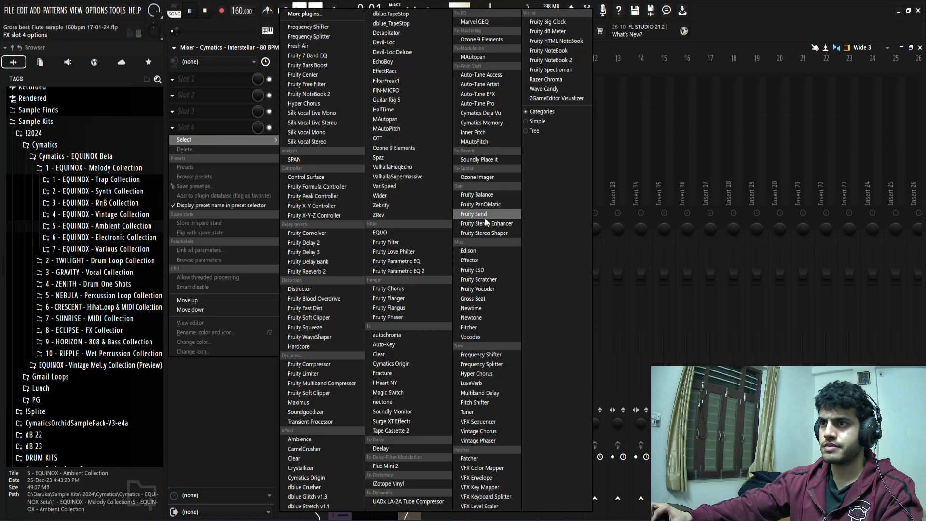
pyautogui.click(485, 299)
pyautogui.press('space')
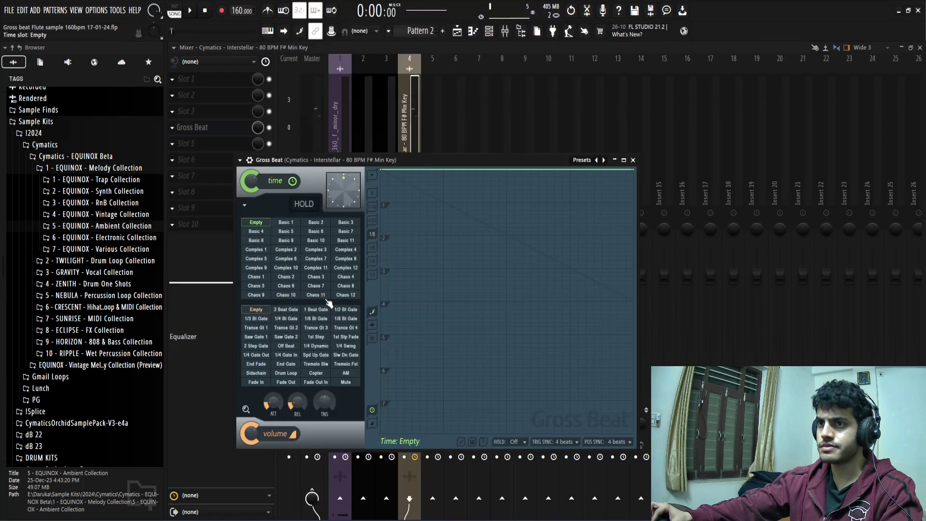
pyautogui.click(288, 312)
pyautogui.click(325, 311)
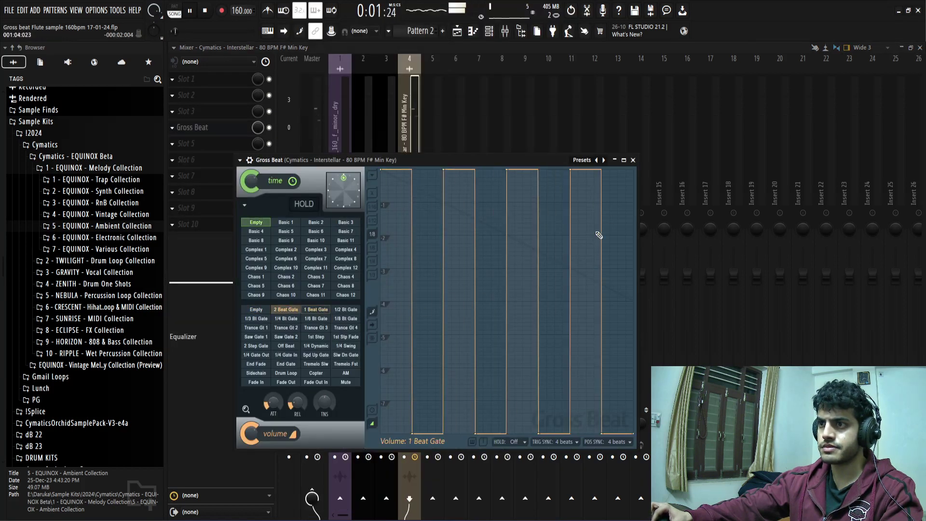
pyautogui.click(633, 160)
# Add Fruity Reeverb 2 to slot 5 of the key's insert and raise its wet level slightly
pyautogui.click(202, 143)
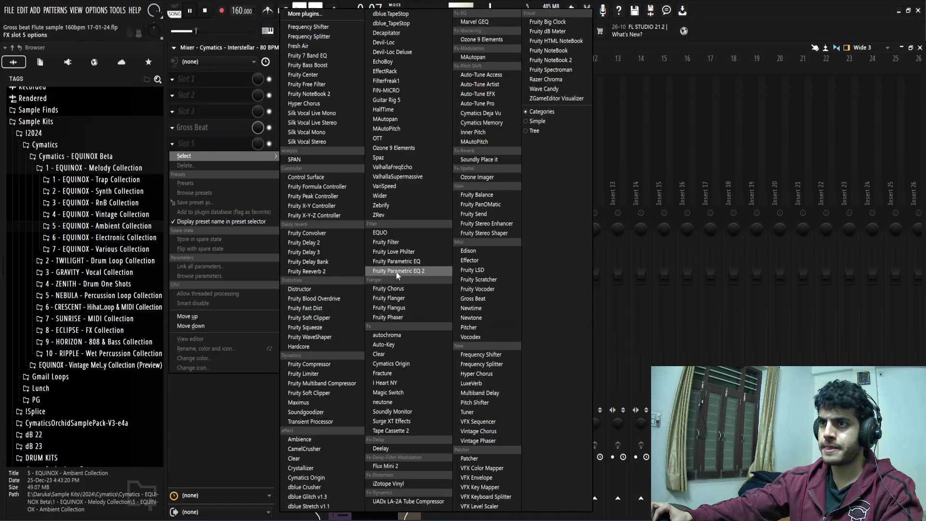
pyautogui.click(307, 271)
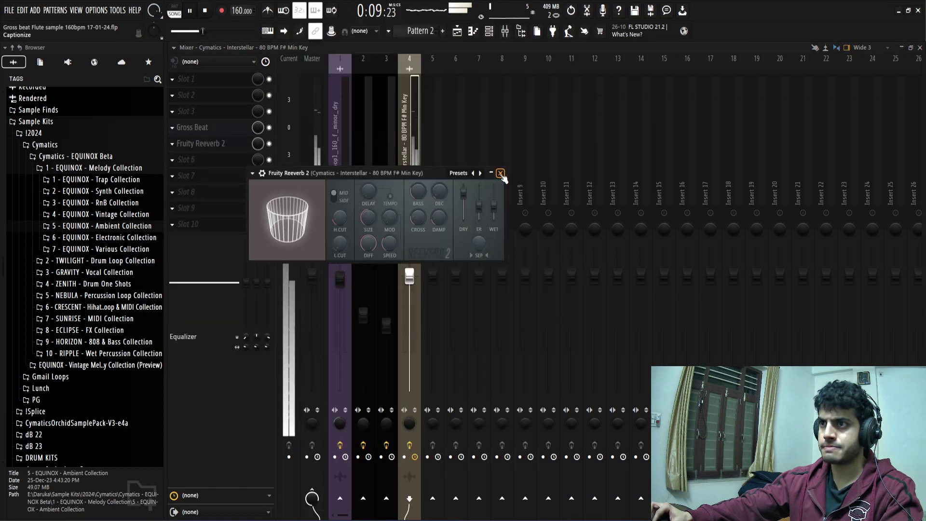
pyautogui.moveTo(494, 207); pyautogui.dragTo(496, 202)
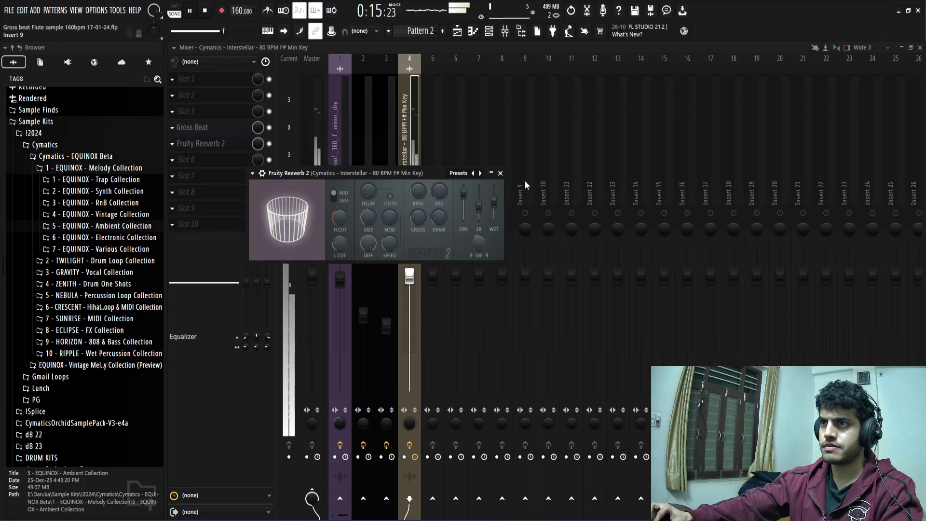
pyautogui.click(500, 172)
# Add Fruity Parametric EQ 2 with the Sample Maker - Pad Filter preset and place it before the reverb
pyautogui.click(172, 159)
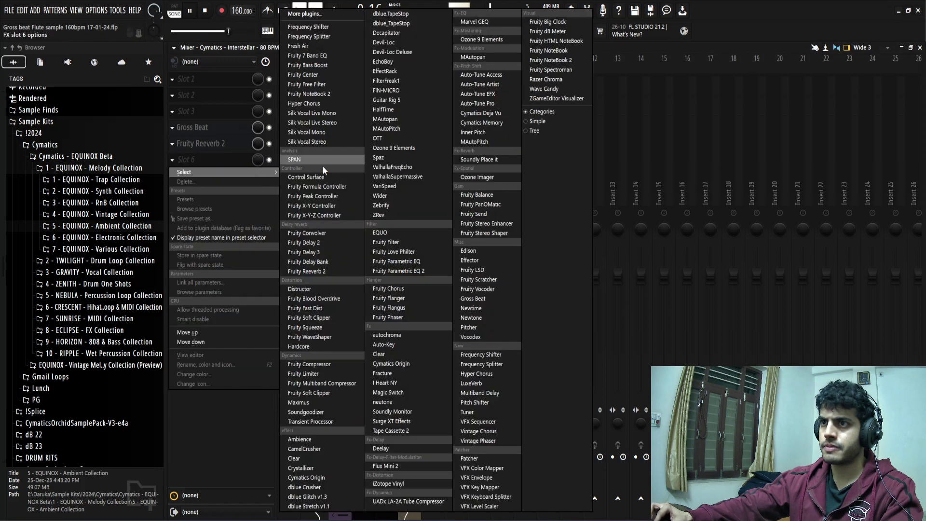
pyautogui.click(400, 271)
pyautogui.click(540, 186)
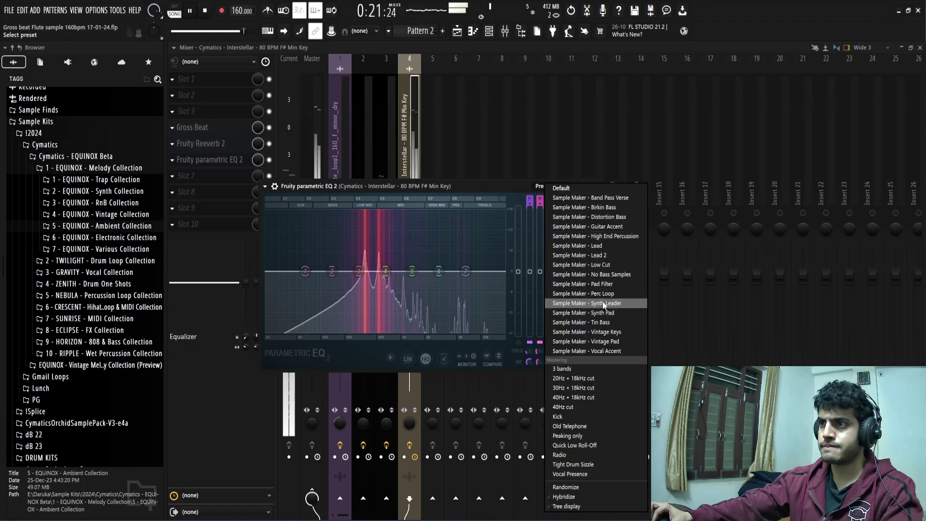
pyautogui.click(603, 285)
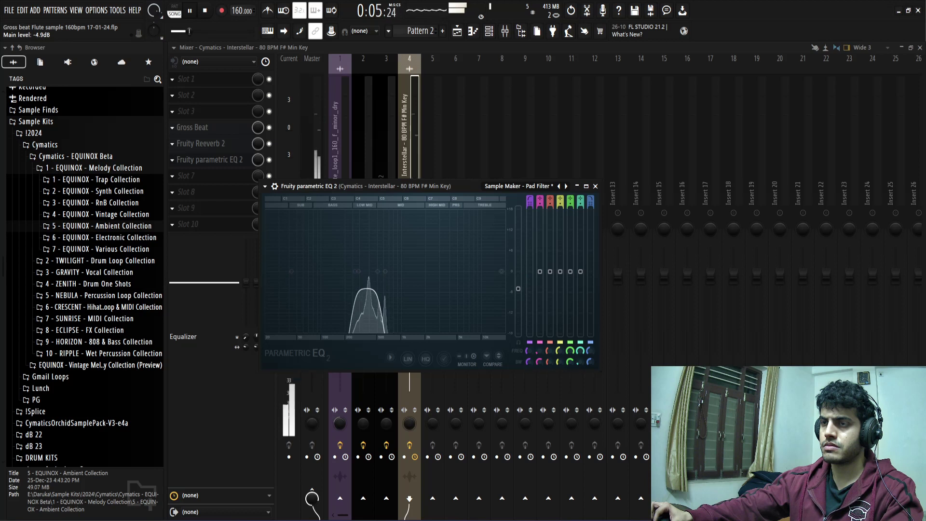
pyautogui.click(596, 187)
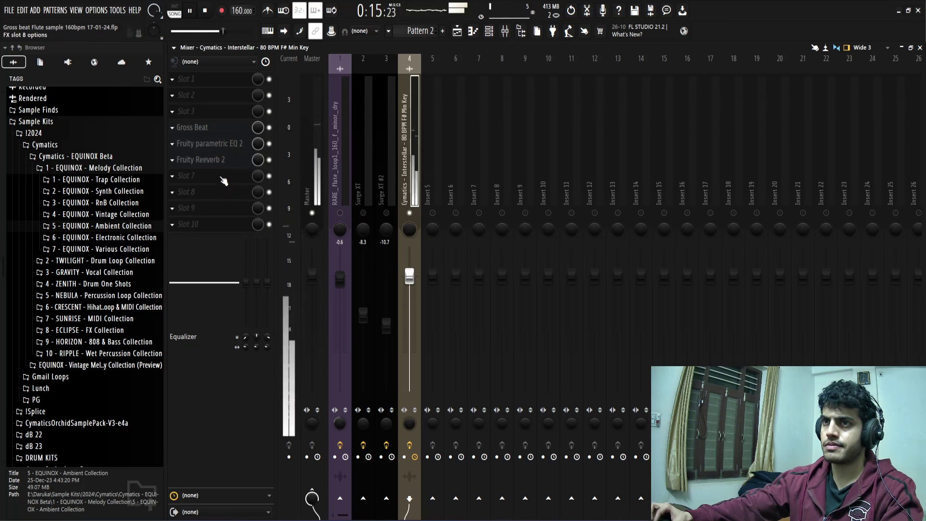
# Shift the key EQ's pass band upward, with the high-pass at about 801 Hz, and reset and raise its main level
pyautogui.click(212, 144)
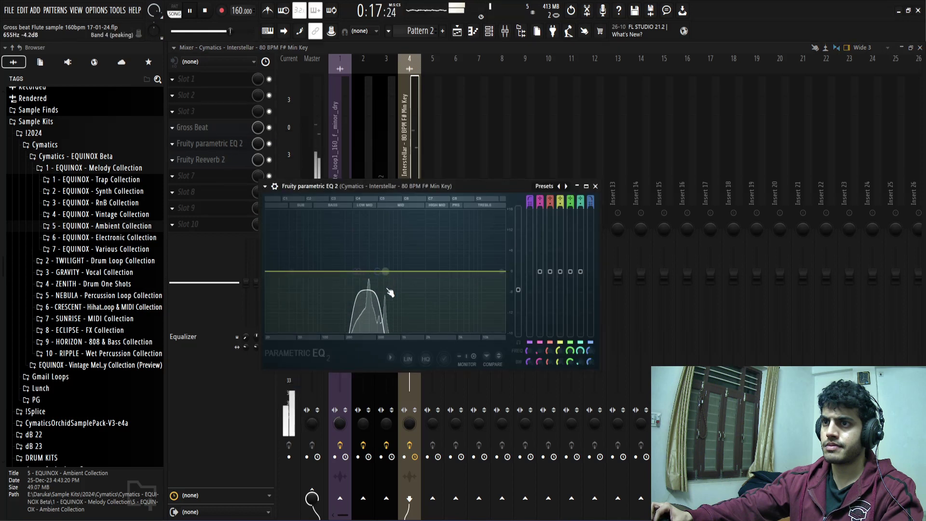
pyautogui.moveTo(390, 293); pyautogui.dragTo(380, 291)
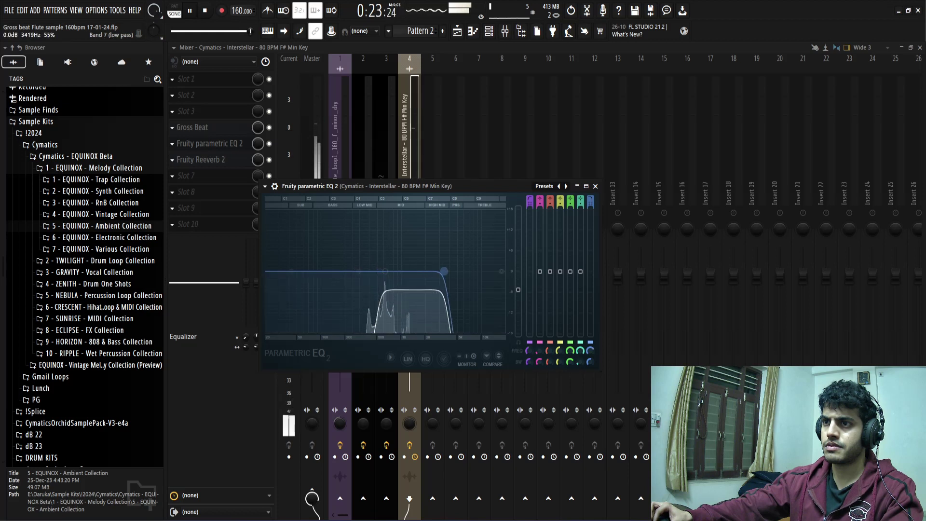
pyautogui.moveTo(448, 272); pyautogui.dragTo(454, 272)
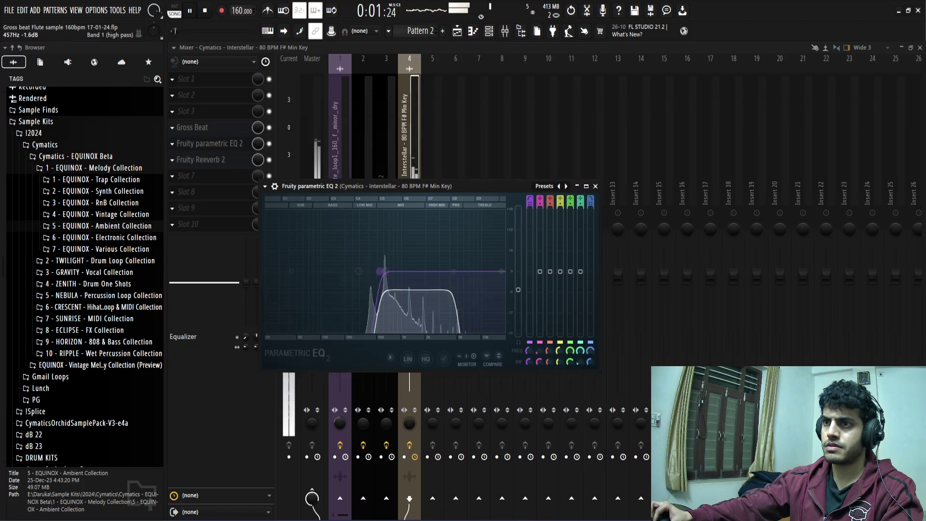
pyautogui.rightClick(518, 292)
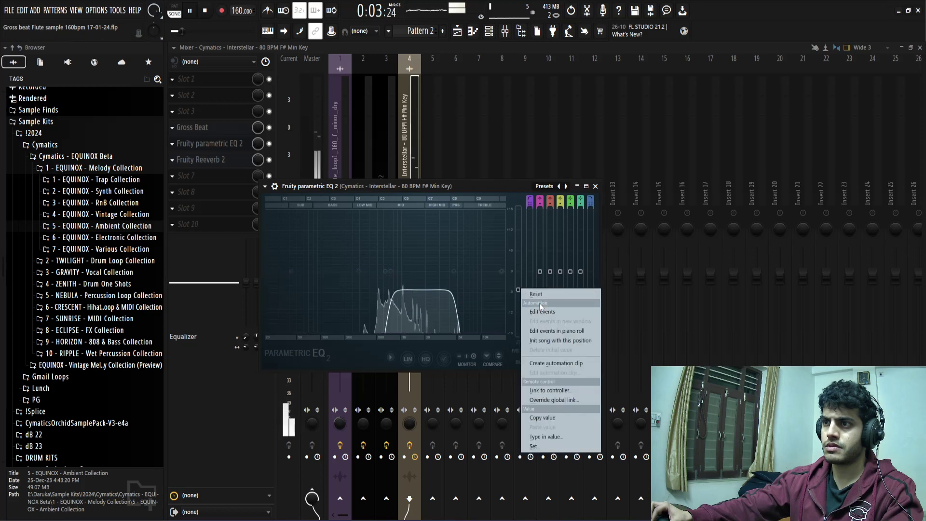
pyautogui.click(541, 300)
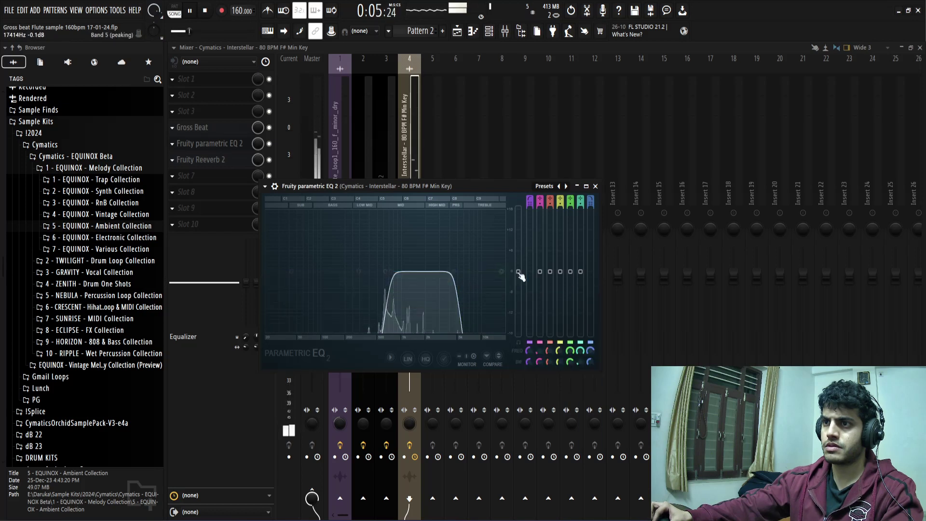
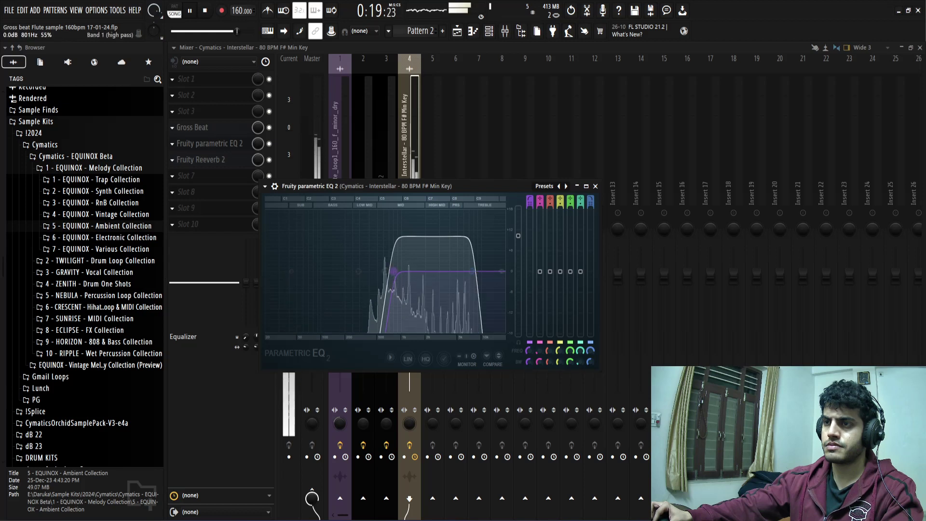
pyautogui.click(596, 186)
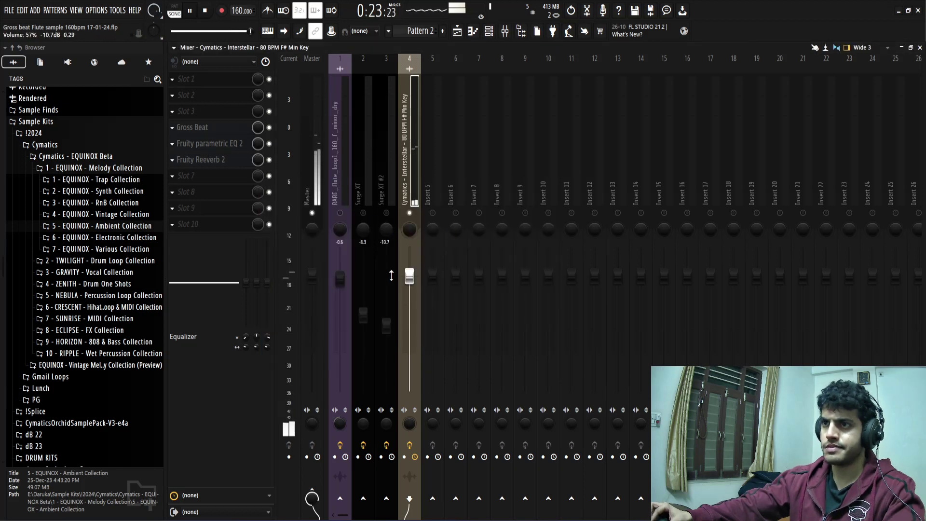
# Add MAutopan to slot 7 of the key's insert, adjust its rate and return to the playlist
pyautogui.click(191, 179)
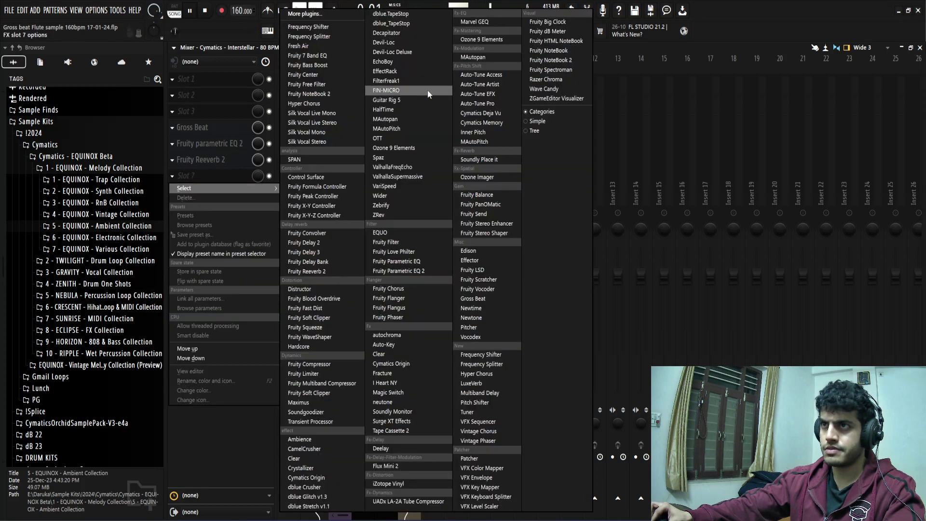
pyautogui.click(424, 122)
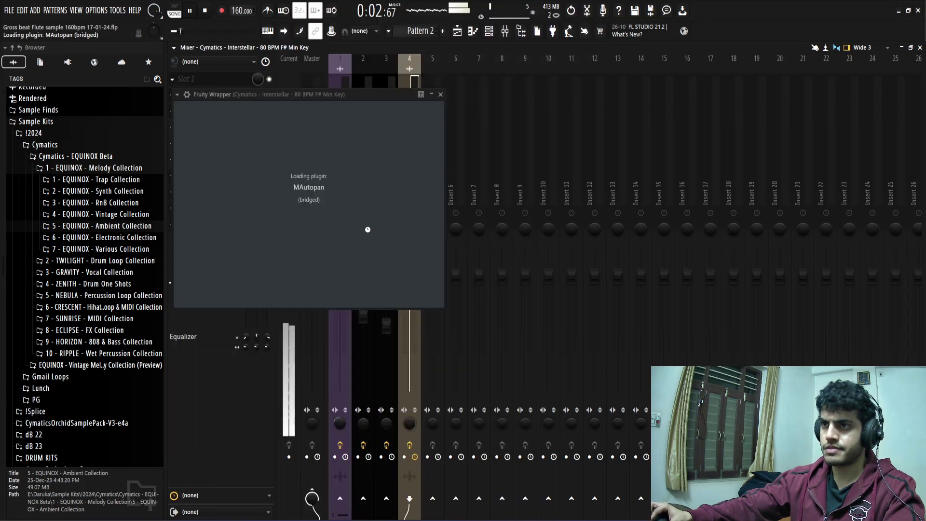
pyautogui.moveTo(349, 95); pyautogui.dragTo(503, 120)
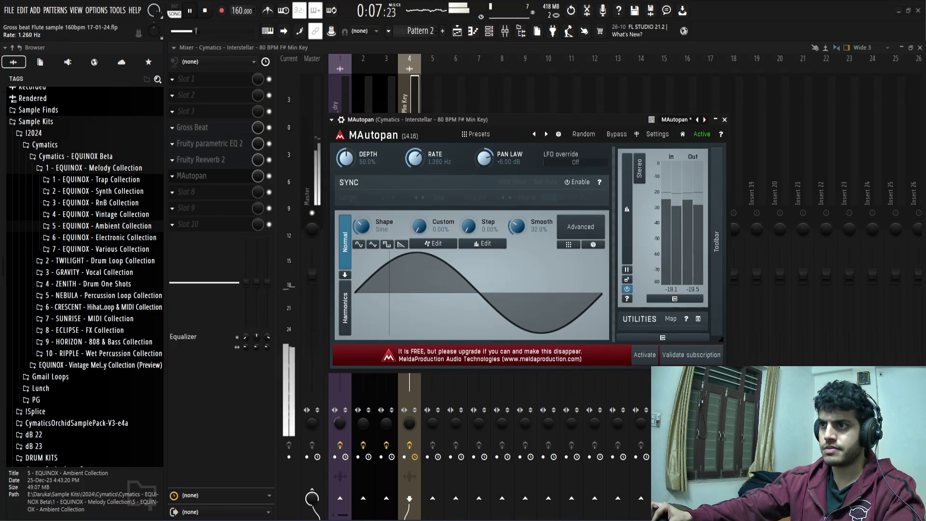
pyautogui.click(724, 120)
pyautogui.press('F5')
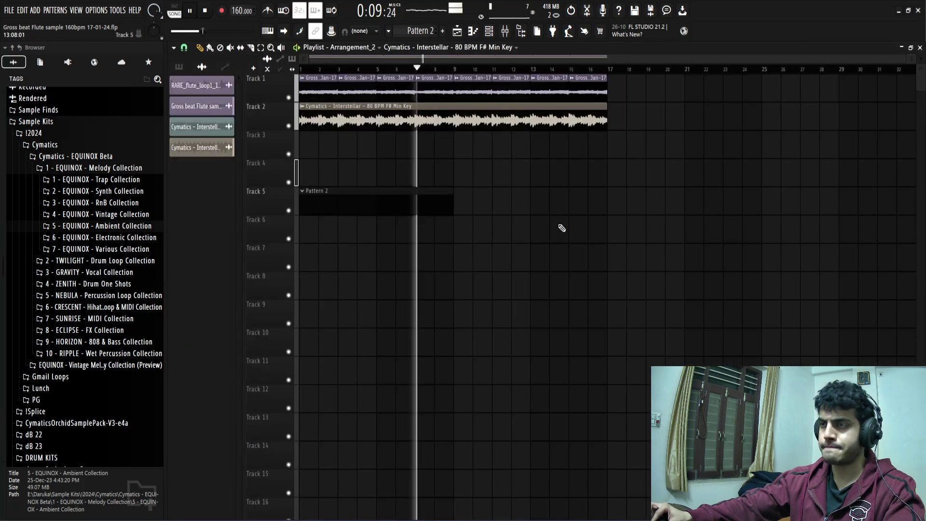
# Place a second Pattern 2 clip at bar 9 on Track 5 and collapse the !2024 sample folder
pyautogui.moveTo(452, 202); pyautogui.dragTo(607, 203)
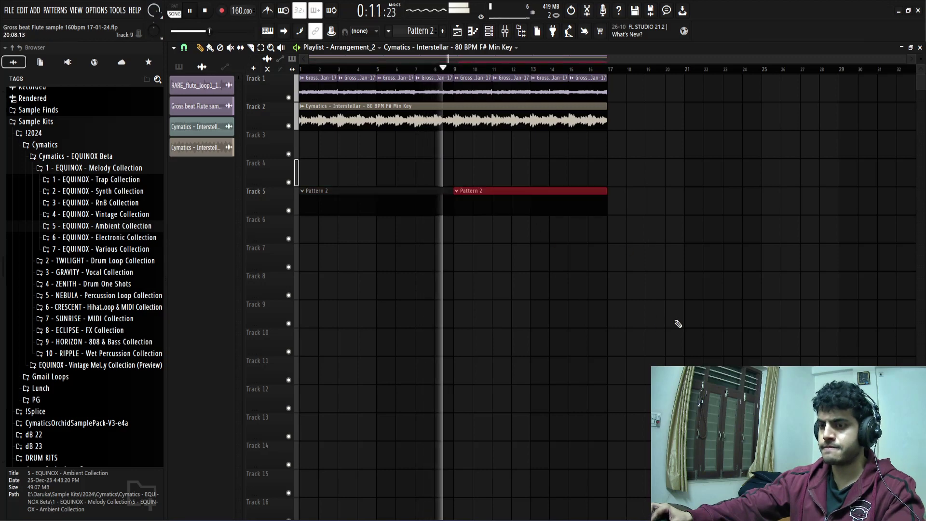
pyautogui.click(53, 157)
pyautogui.click(33, 133)
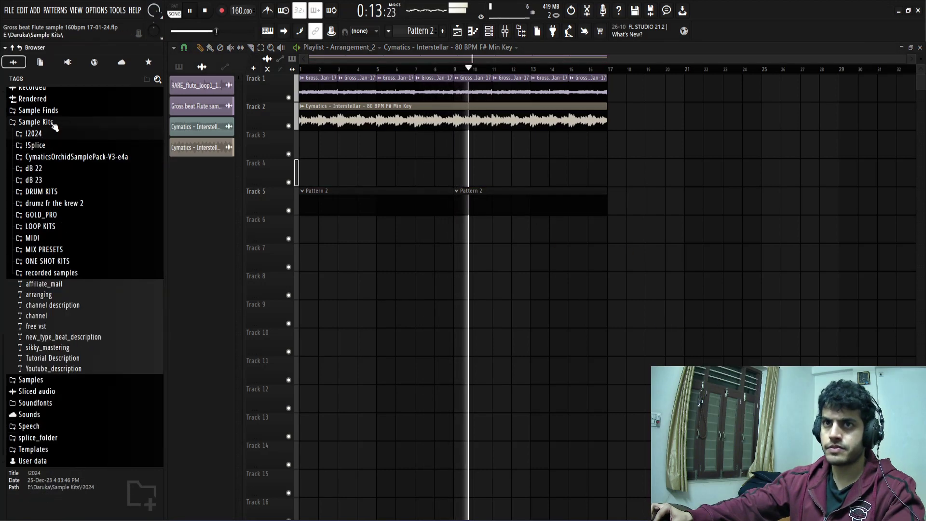
# Open the Bass folder of the hyperpop drumkit inside Sample Kits > dB 23 and show the channel rack
pyautogui.click(35, 122)
pyautogui.click(36, 357)
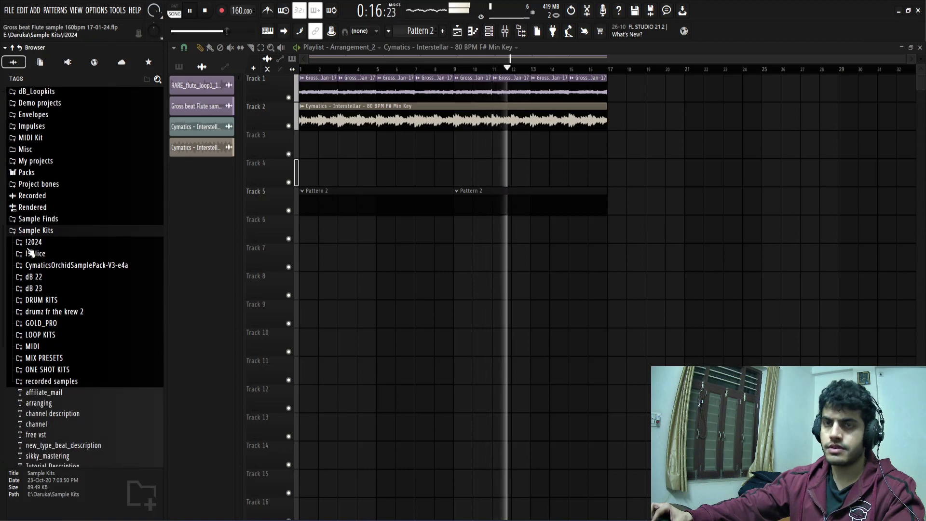
pyautogui.click(33, 288)
pyautogui.scroll(-2, 69, 329)
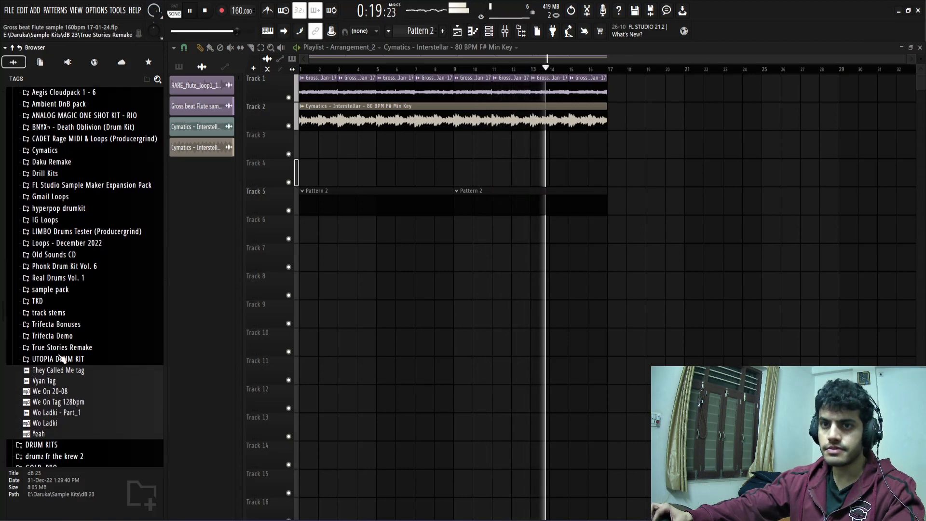
pyautogui.click(58, 208)
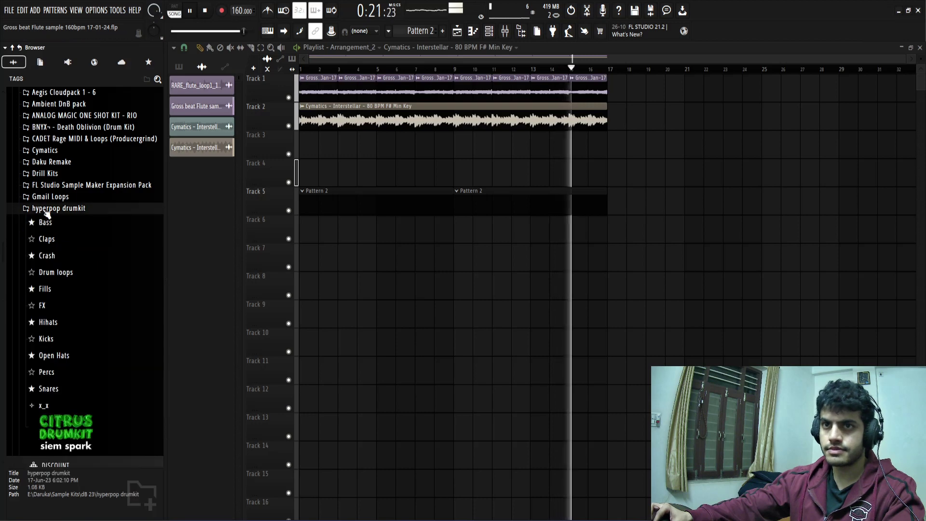
pyautogui.click(44, 222)
pyautogui.press('F6')
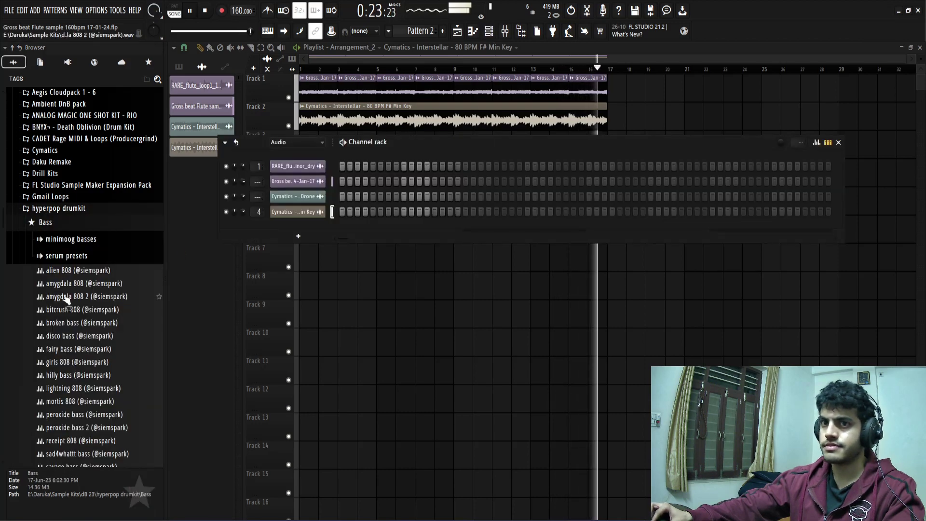
# Audition the drumkit's bass samples from alien 808 through hilly bass over the running beat
pyautogui.scroll(-2, 68, 296)
pyautogui.click(82, 233)
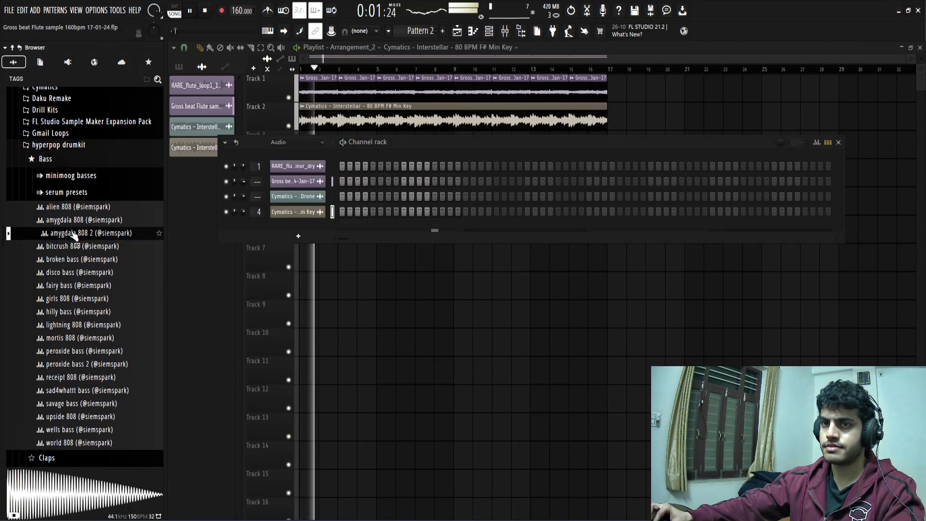
pyautogui.click(71, 220)
pyautogui.click(68, 208)
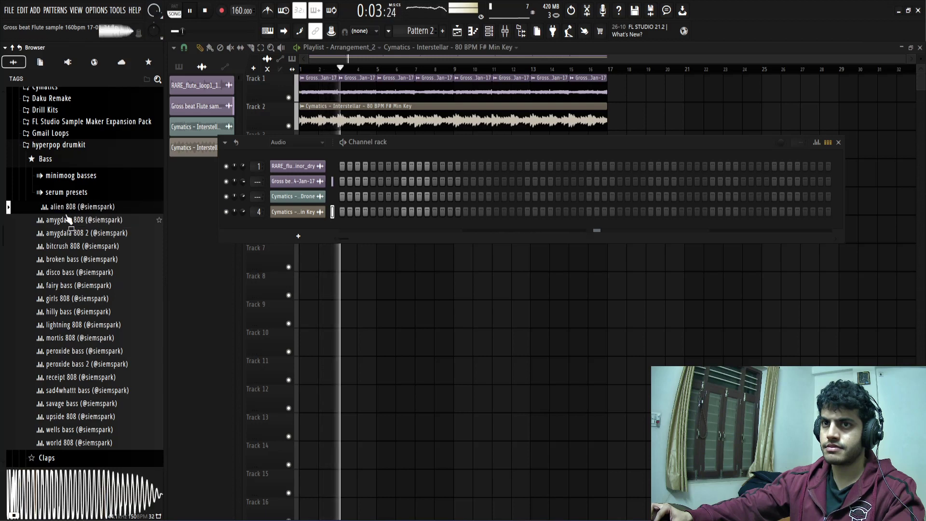
pyautogui.click(68, 247)
pyautogui.click(61, 260)
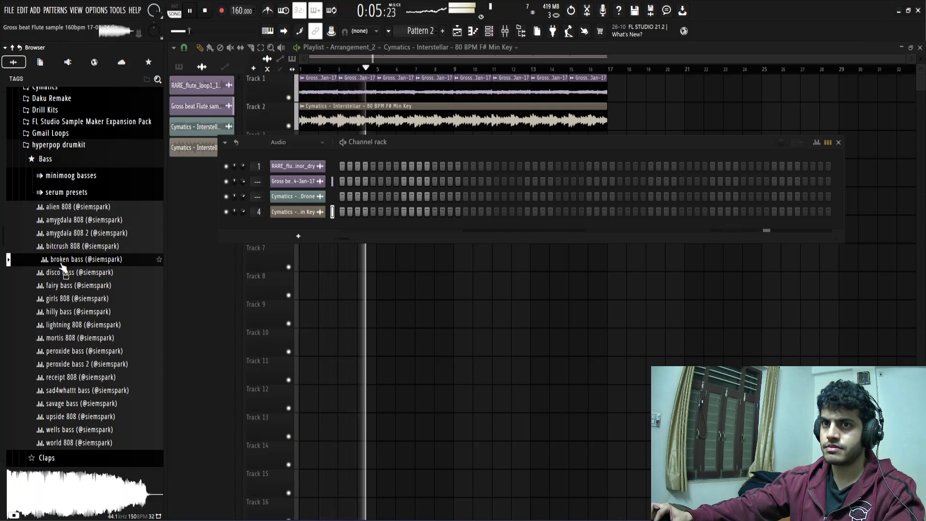
pyautogui.click(61, 273)
pyautogui.click(58, 287)
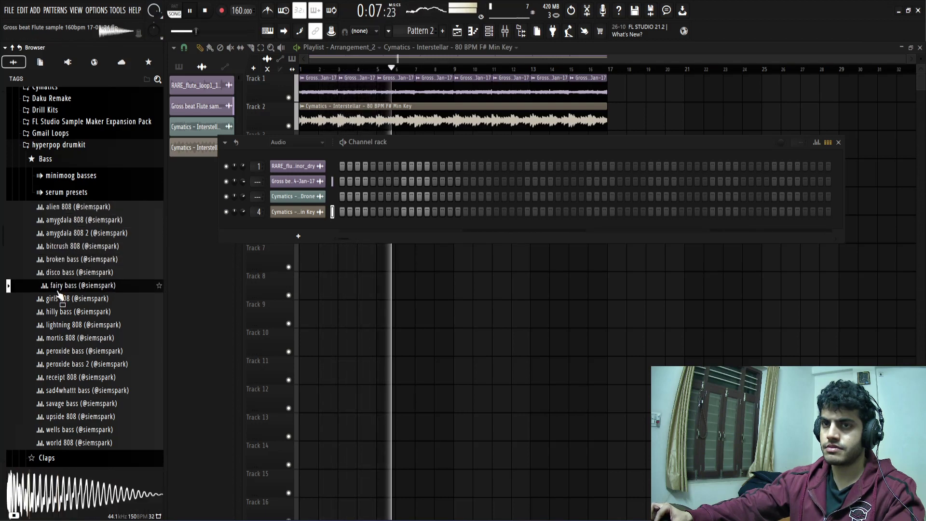
pyautogui.click(59, 300)
pyautogui.click(59, 312)
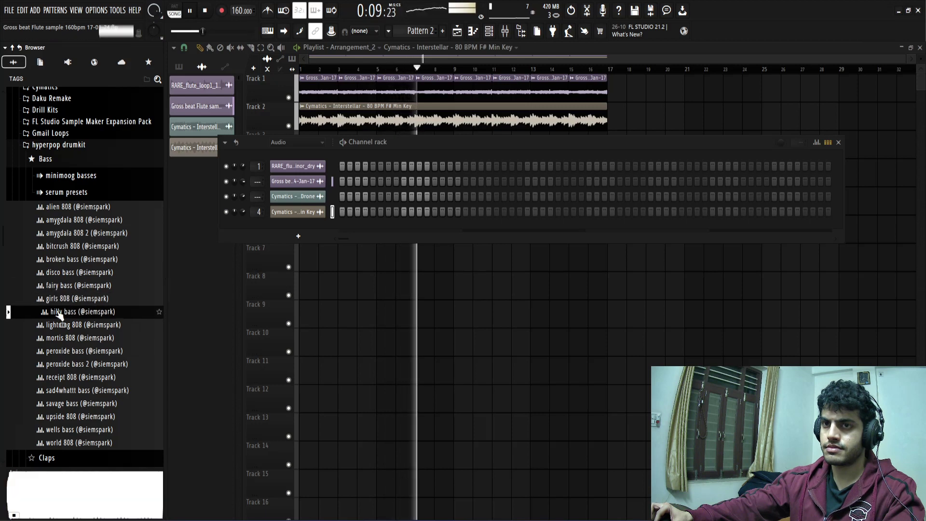
# Audition the remaining bass samples from lightning 808 through wells bass over the beat
pyautogui.click(57, 327)
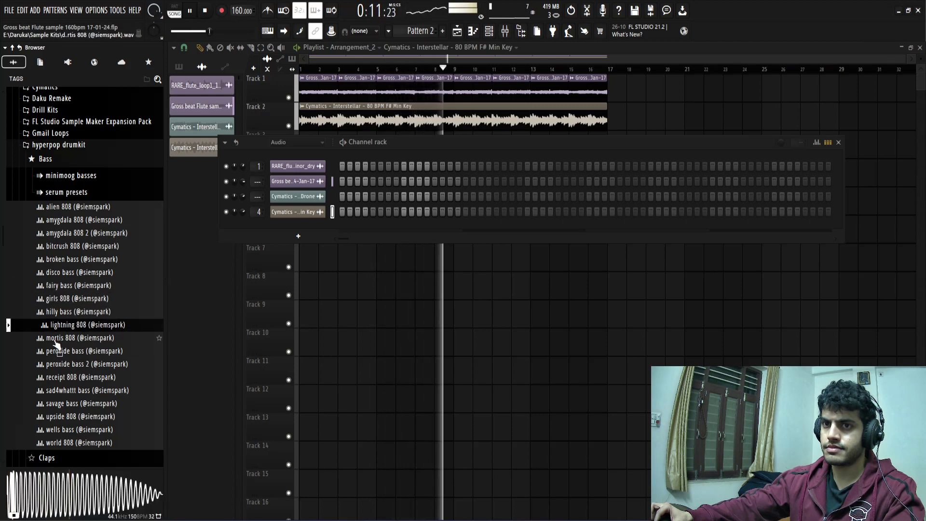
pyautogui.click(56, 340)
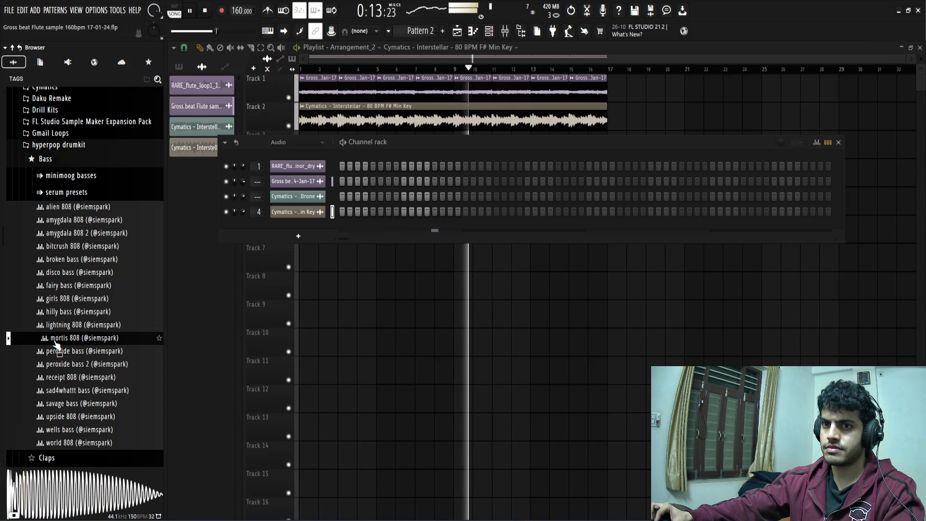
pyautogui.click(57, 356)
pyautogui.click(56, 377)
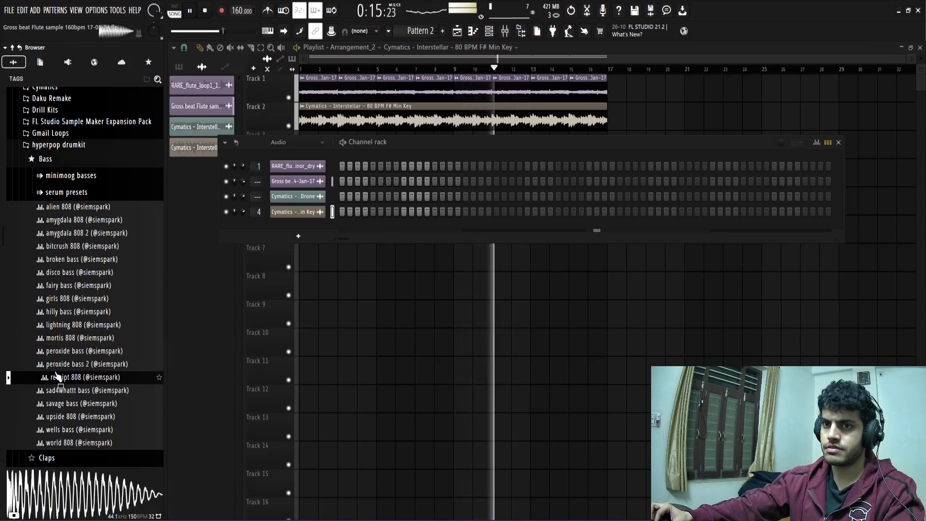
pyautogui.scroll(-3, 67, 338)
pyautogui.click(71, 330)
pyautogui.click(62, 343)
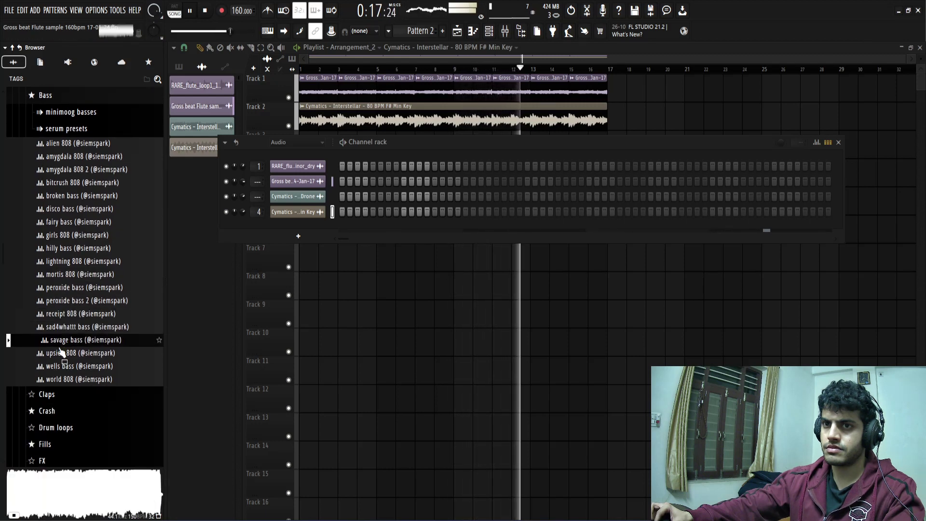
pyautogui.click(60, 355)
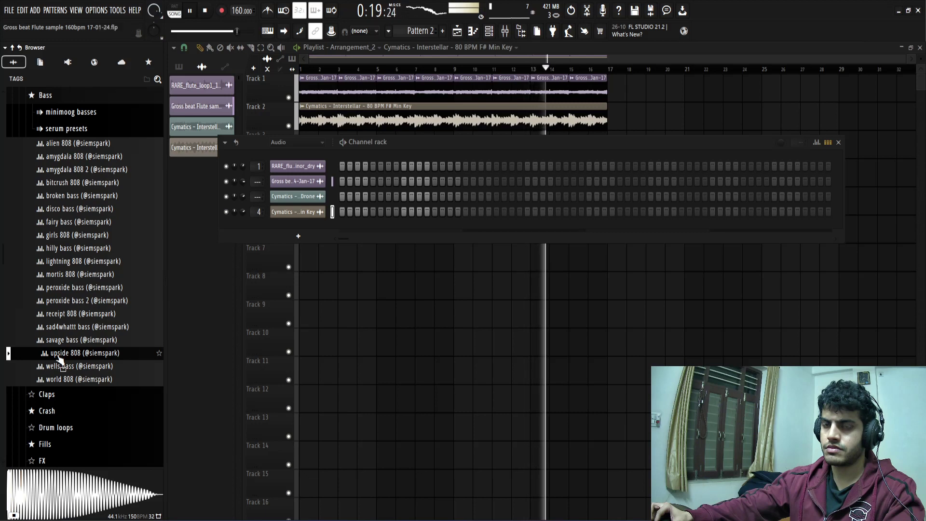
pyautogui.click(61, 367)
# Add the world 808 sample as a new channel in the channel rack and enable Cut itself for it
pyautogui.click(62, 381)
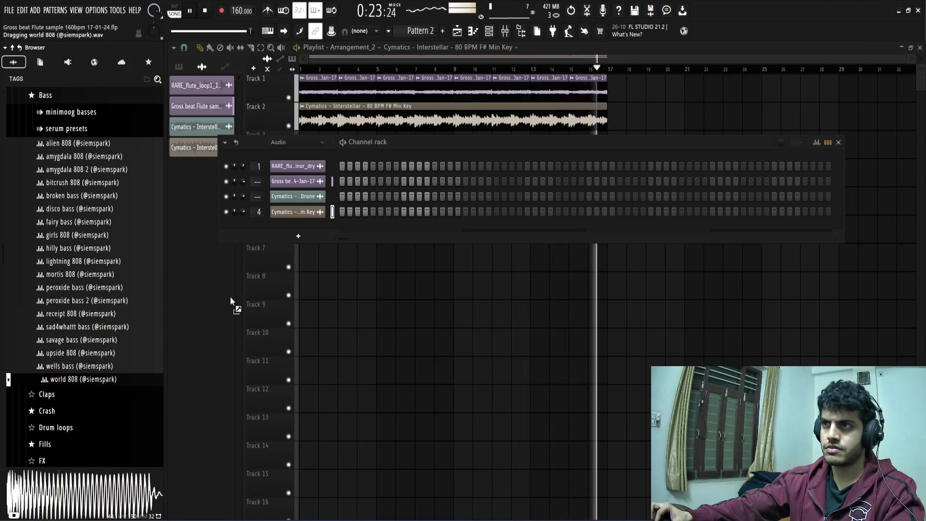
pyautogui.moveTo(299, 233); pyautogui.dragTo(293, 225)
pyautogui.rightClick(324, 213)
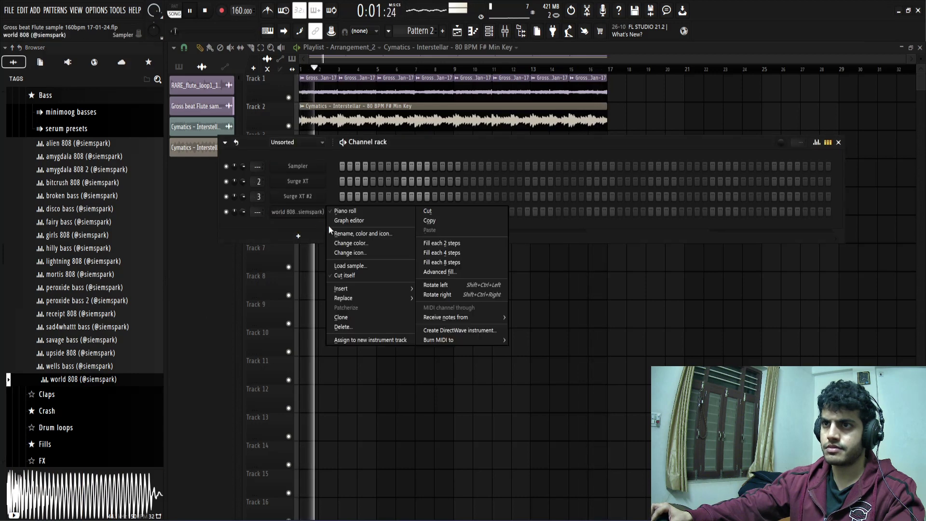
pyautogui.click(346, 276)
# Enable the world 808's volume envelope with the hold time at 100% and close its channel settings
pyautogui.click(297, 211)
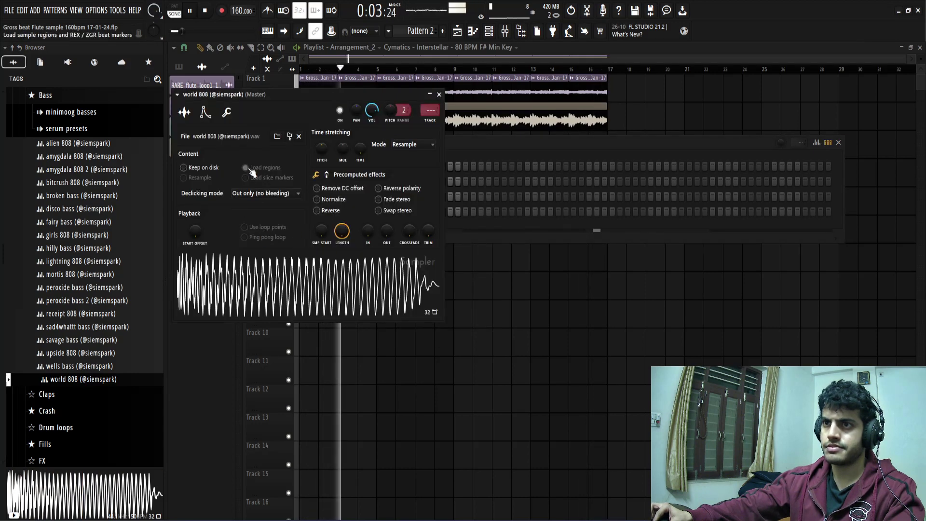
pyautogui.click(206, 113)
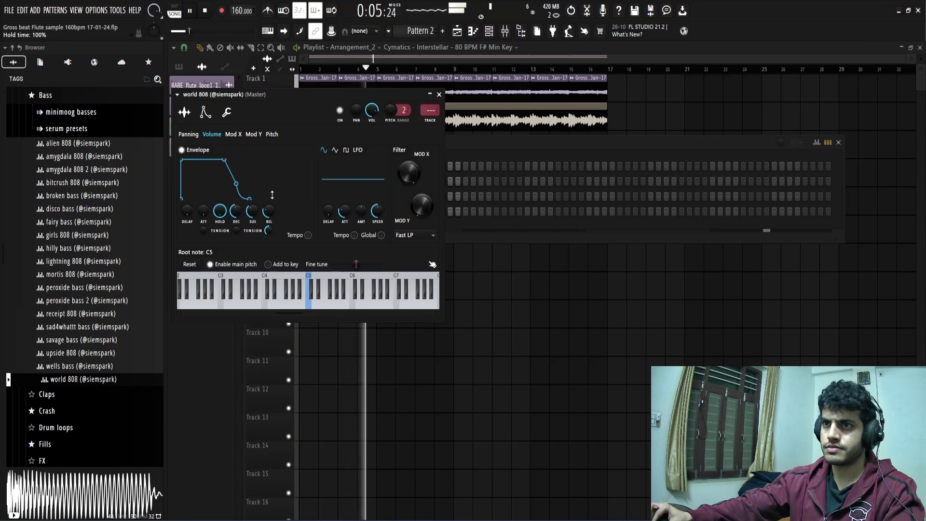
pyautogui.click(439, 95)
# Place a world 808 hit on the first step of Pattern 2 and open the channel's piano roll
pyautogui.press('space')
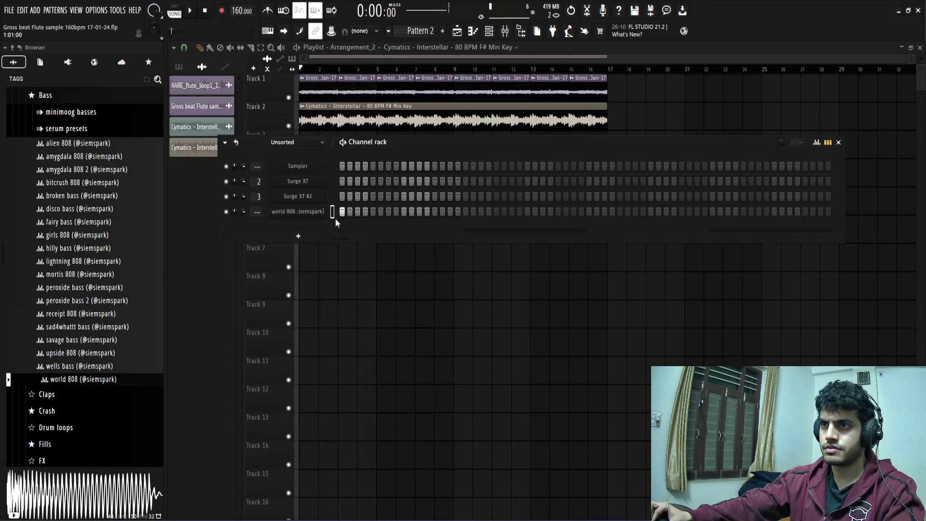
pyautogui.press('space')
pyautogui.rightClick(311, 212)
pyautogui.click(338, 209)
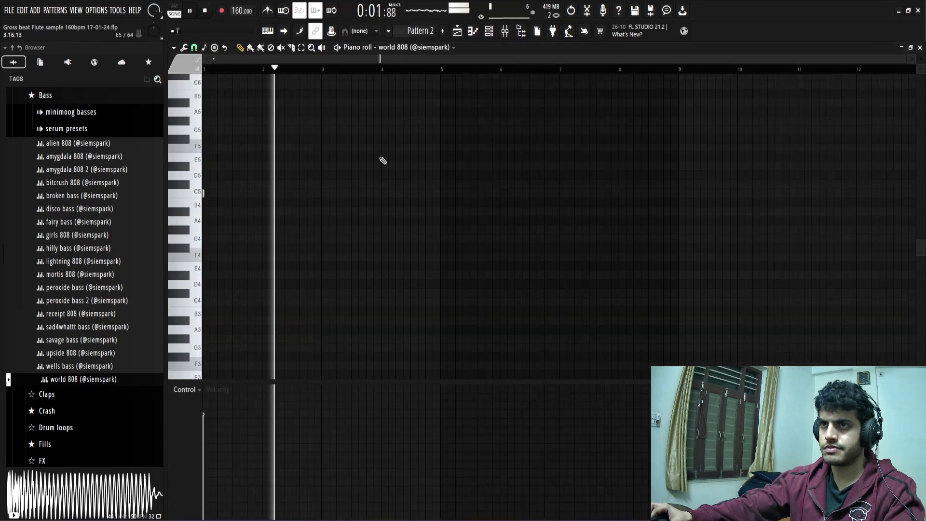
pyautogui.press('space')
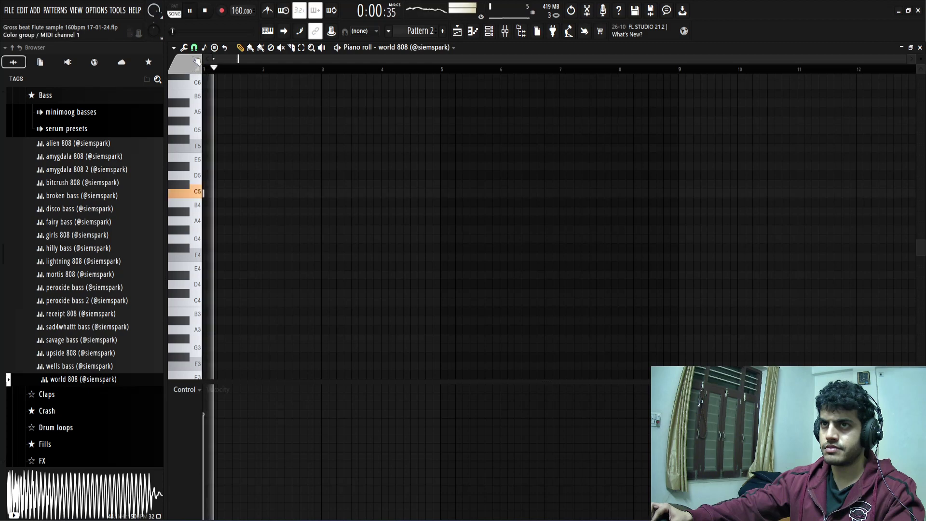
# Add C5 hits late in bar 2, at bar 3 and twice late in bar 4, and duplicate the phrase from bar 5
pyautogui.click(307, 193)
pyautogui.click(321, 193)
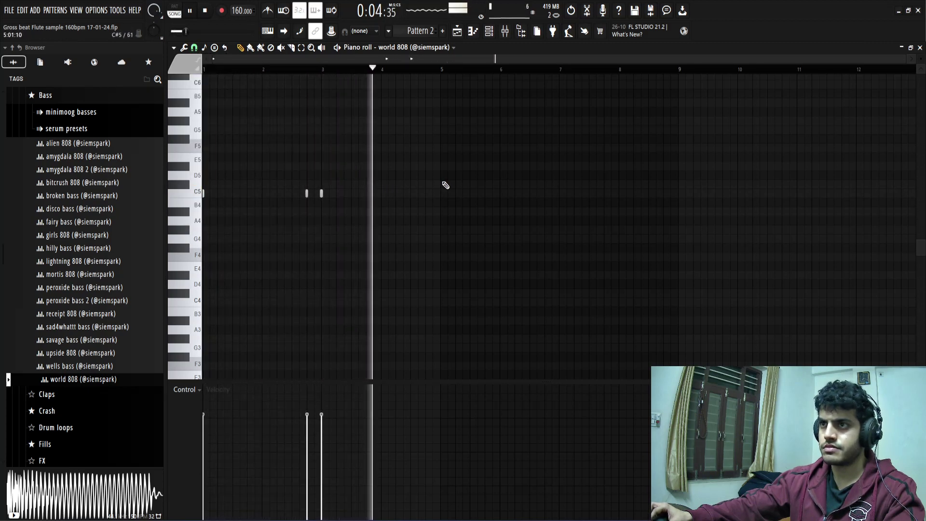
pyautogui.click(426, 192)
pyautogui.click(432, 193)
pyautogui.press('space')
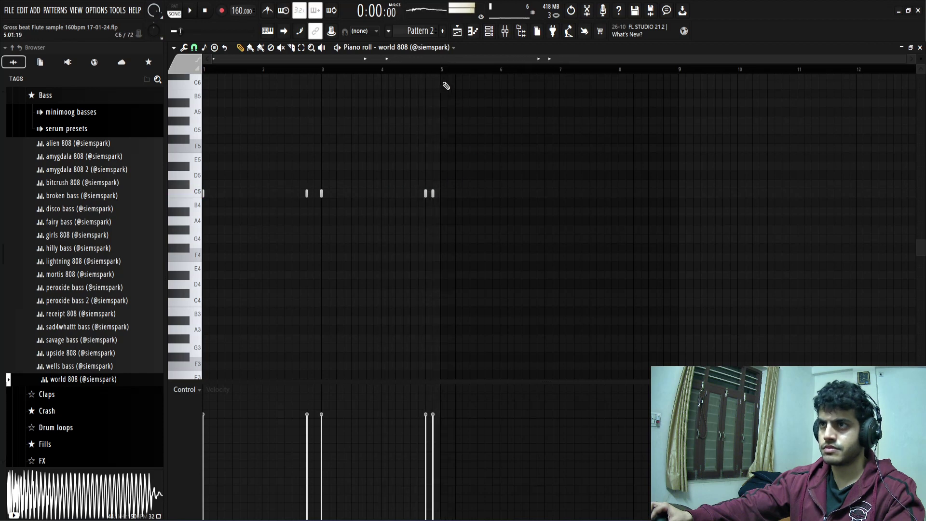
pyautogui.hotkey('ctrl', 'b')
pyautogui.click(394, 71)
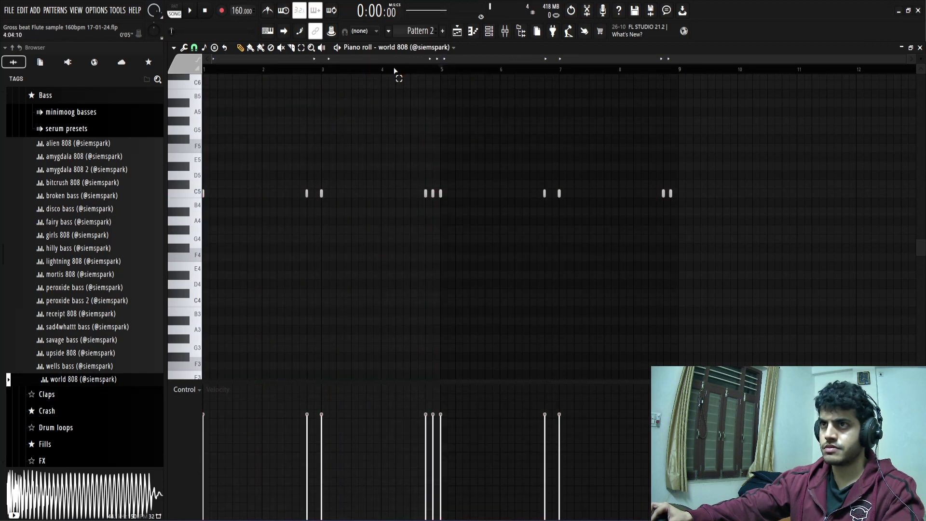
# Check the world 808 channel's Cut itself option and its cut group settings during playback
pyautogui.click(489, 31)
pyautogui.rightClick(308, 211)
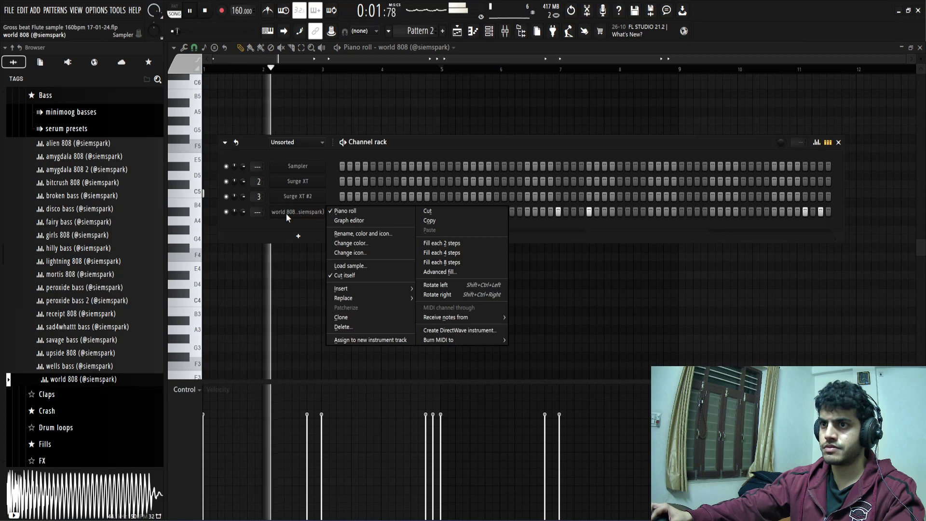
pyautogui.click(282, 228)
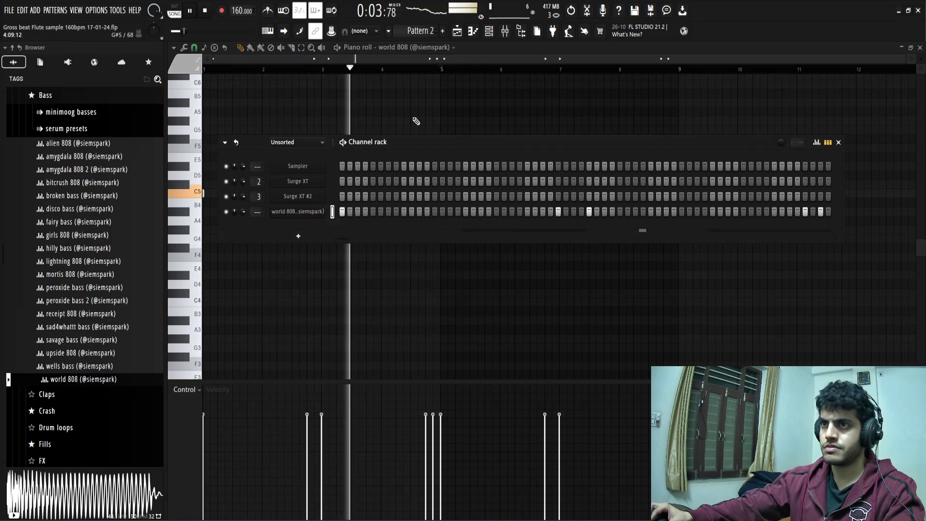
pyautogui.click(489, 32)
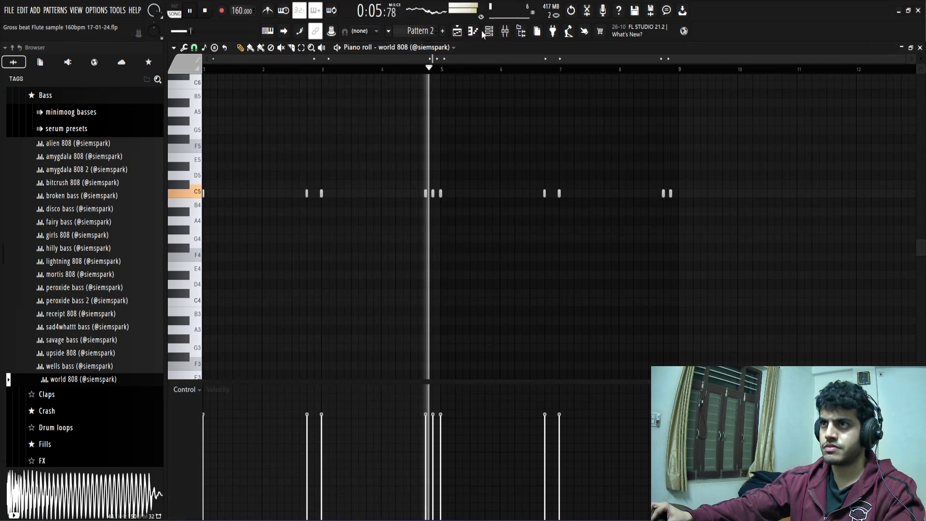
pyautogui.press('F6')
pyautogui.rightClick(299, 213)
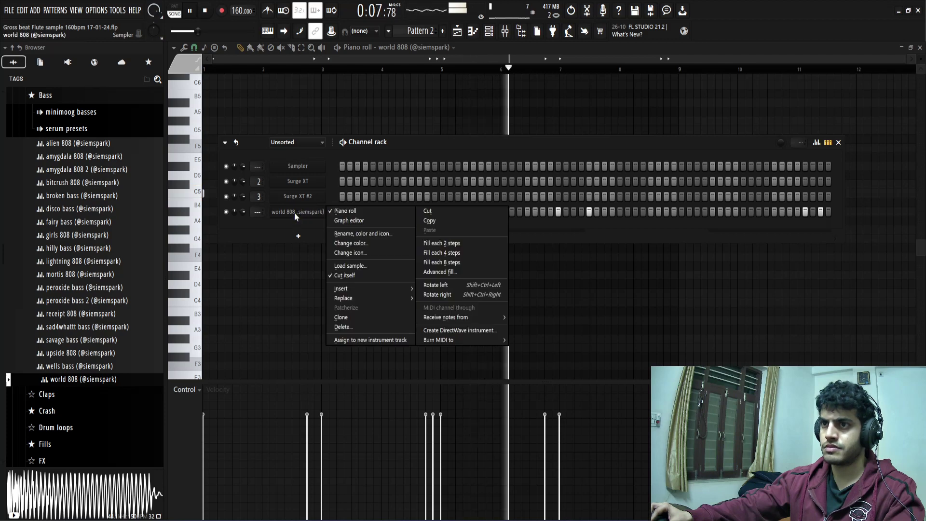
pyautogui.click(295, 215)
pyautogui.click(295, 214)
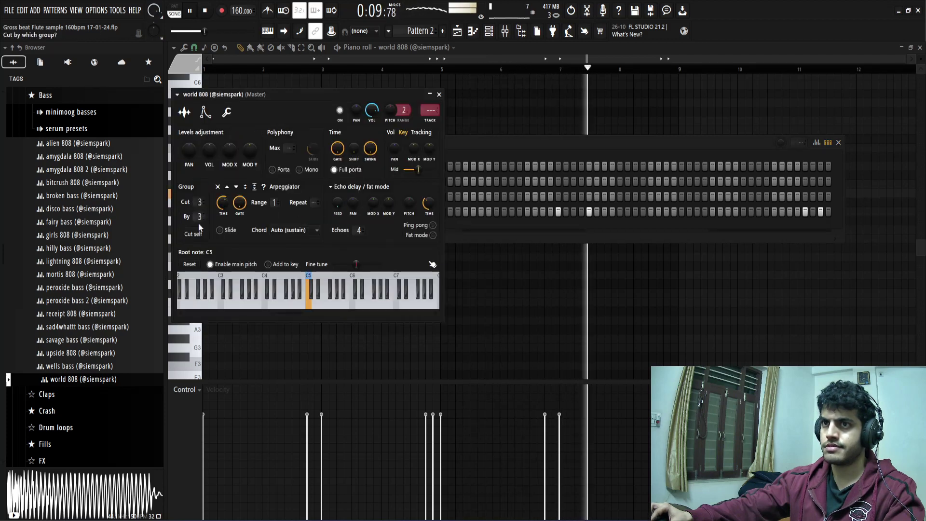
pyautogui.click(439, 94)
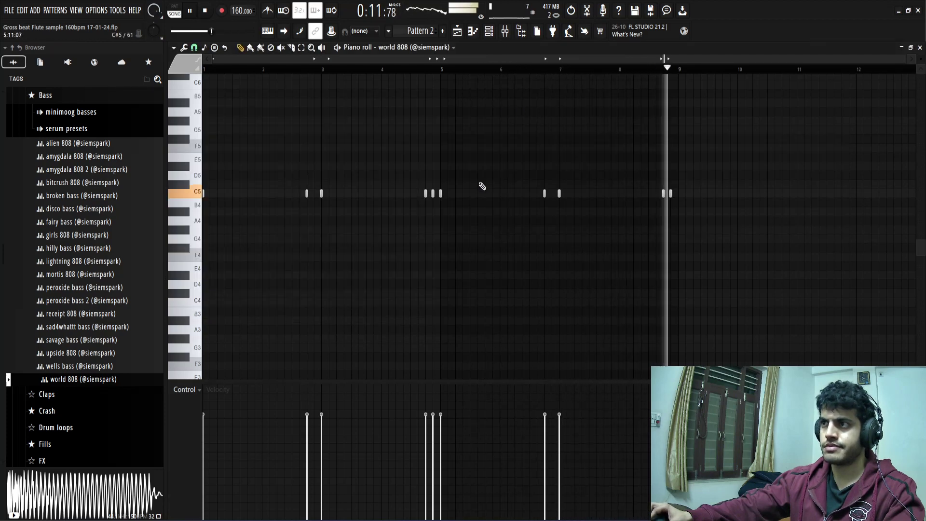
# Lower the velocity of the last 808 hit in bars 4 and 8
pyautogui.scroll(3, 434, 193)
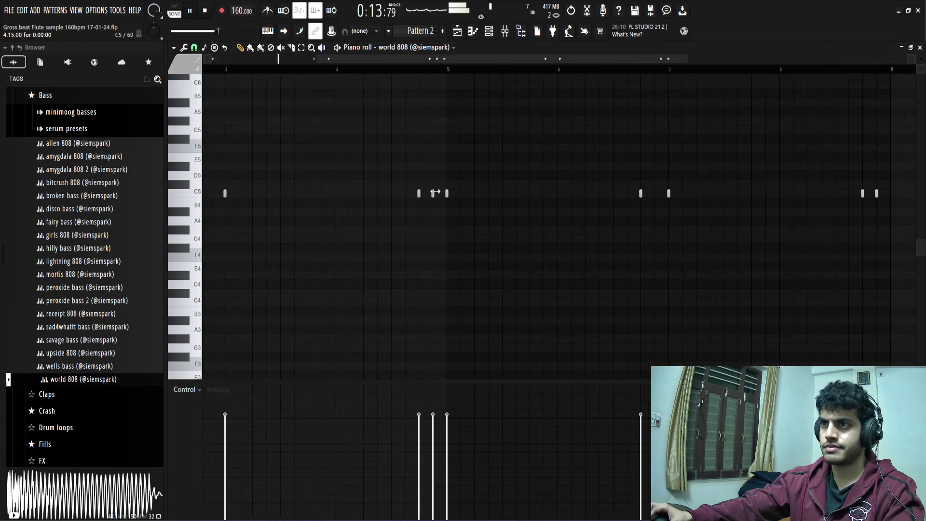
pyautogui.scroll(-3, 435, 203)
pyautogui.moveTo(666, 180); pyautogui.dragTo(678, 201)
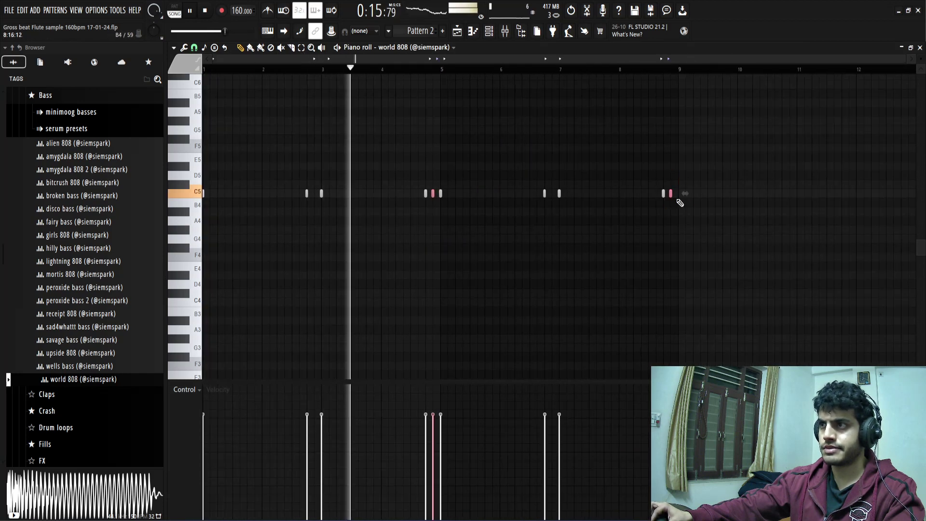
pyautogui.scroll(-4, 659, 236)
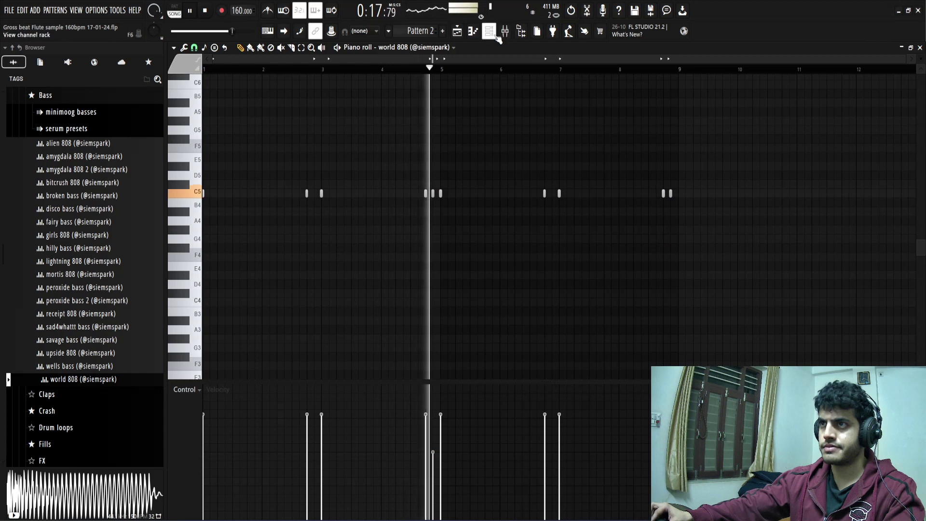
# Audition bass samples against the pattern, including receipt 808, disco bass, bitcrush 808, an amygdala 808 and hilly bass
pyautogui.press('F6')
pyautogui.click(76, 314)
pyautogui.press('space')
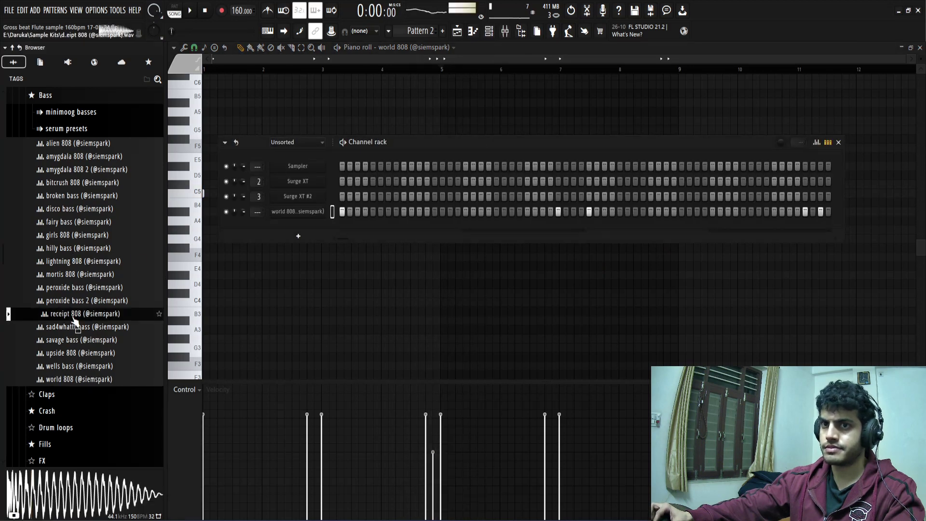
pyautogui.click(67, 209)
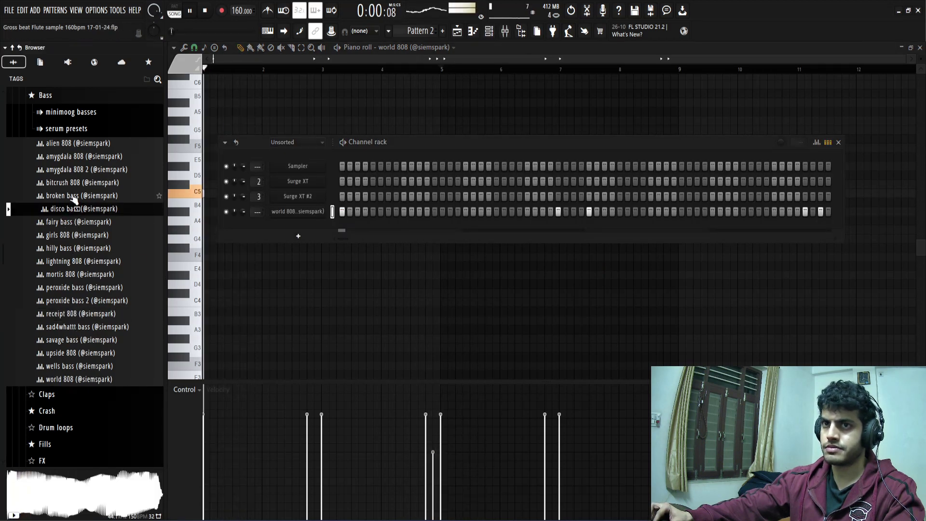
pyautogui.click(75, 182)
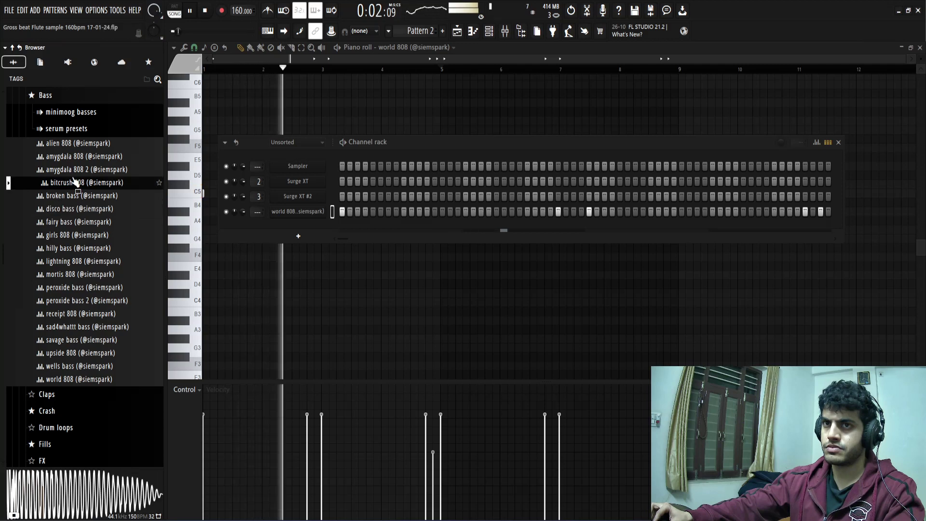
pyautogui.click(73, 157)
pyautogui.click(69, 211)
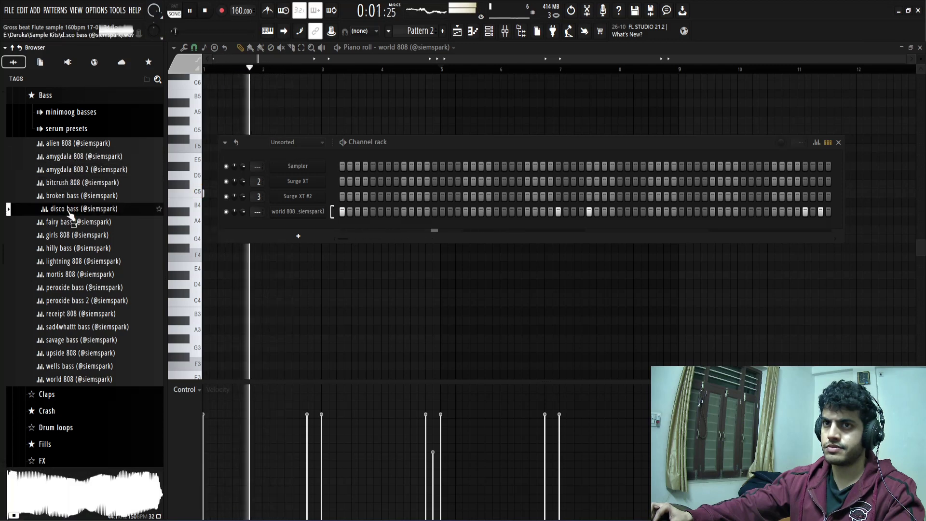
pyautogui.press('space')
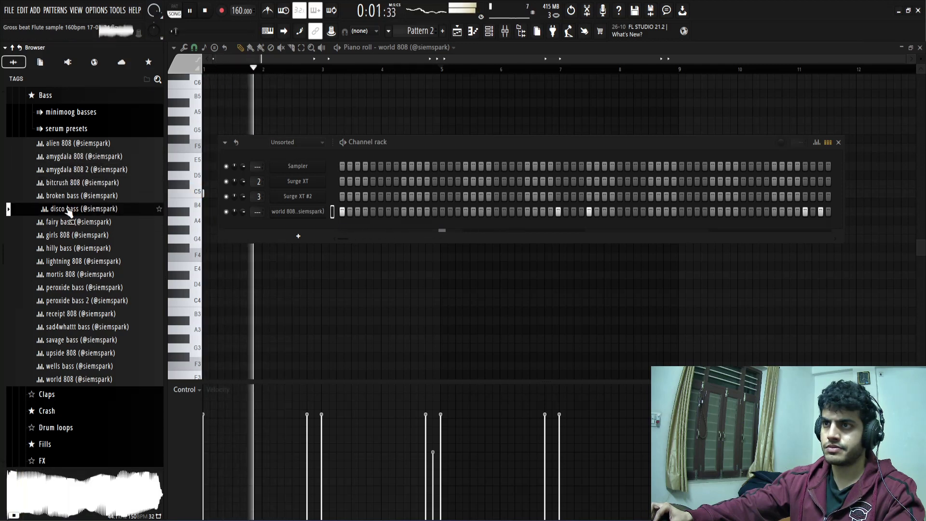
pyautogui.click(65, 248)
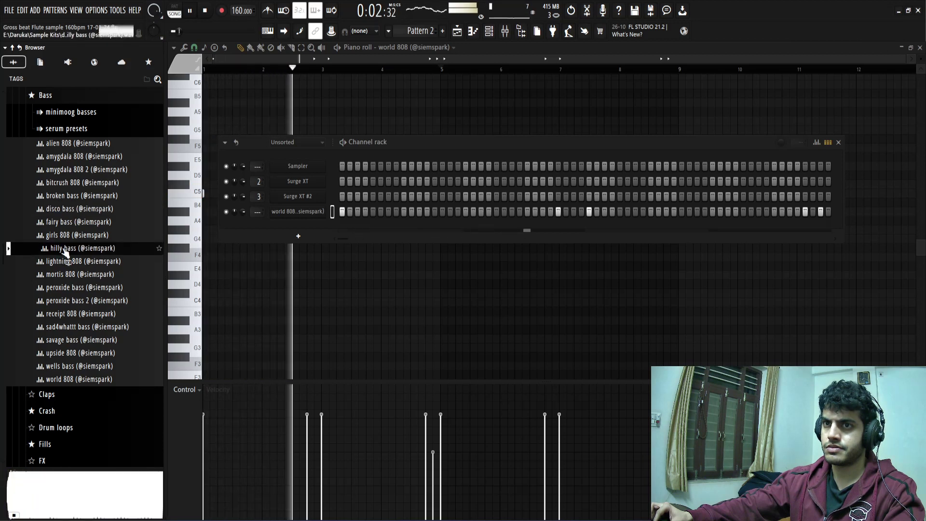
# Add hilly bass as a new channel below world 808, set it to cut itself, and check its envelope and group settings
pyautogui.moveTo(286, 224); pyautogui.dragTo(286, 224)
pyautogui.rightClick(287, 227)
pyautogui.click(339, 290)
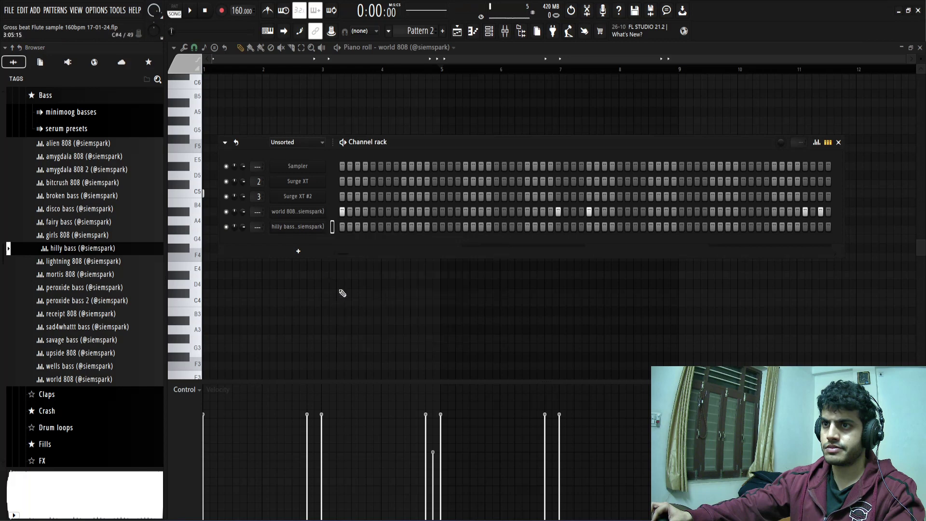
pyautogui.click(309, 230)
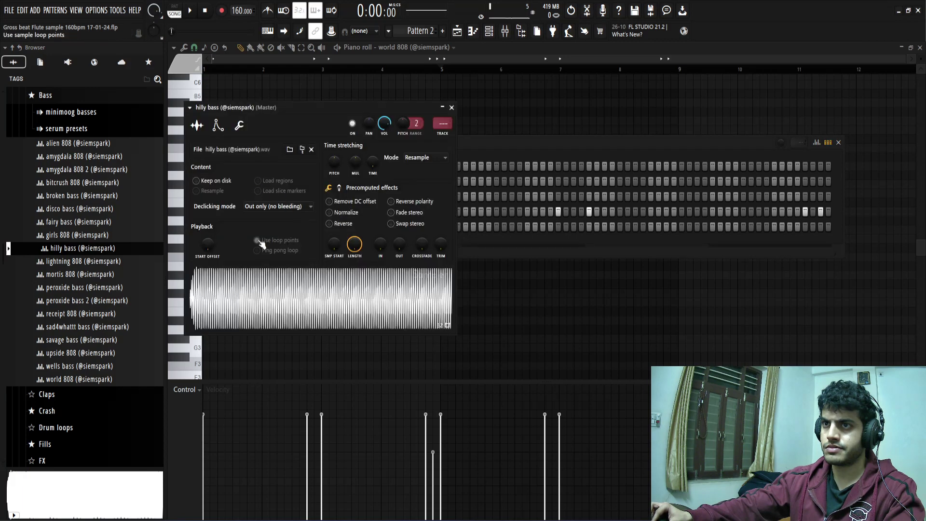
pyautogui.click(217, 127)
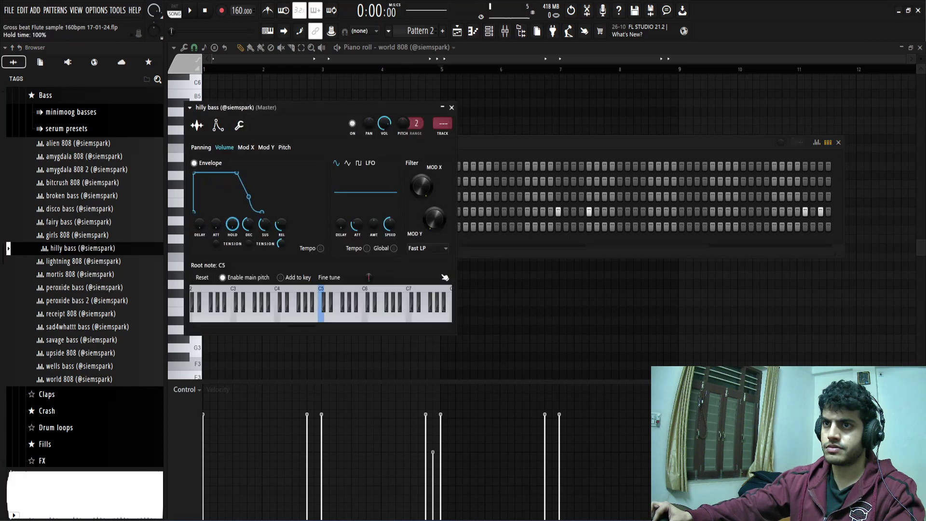
pyautogui.click(239, 126)
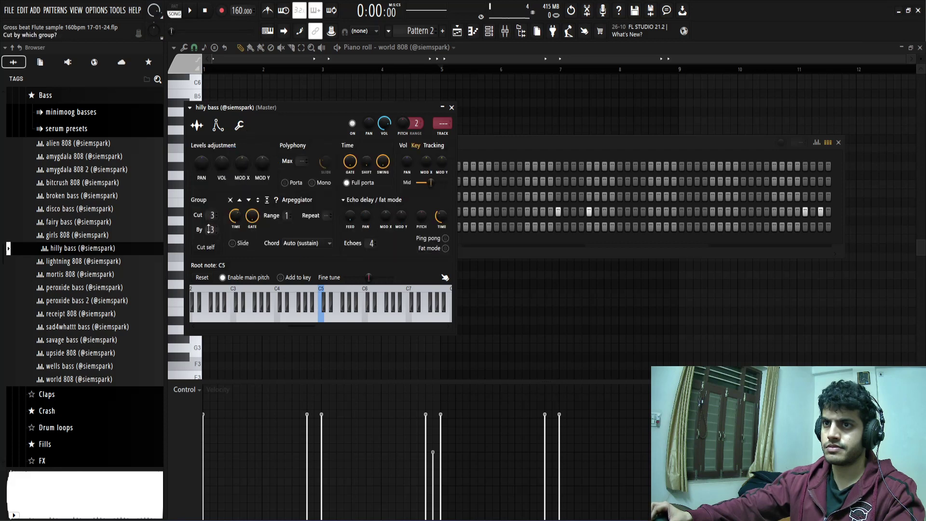
pyautogui.click(452, 108)
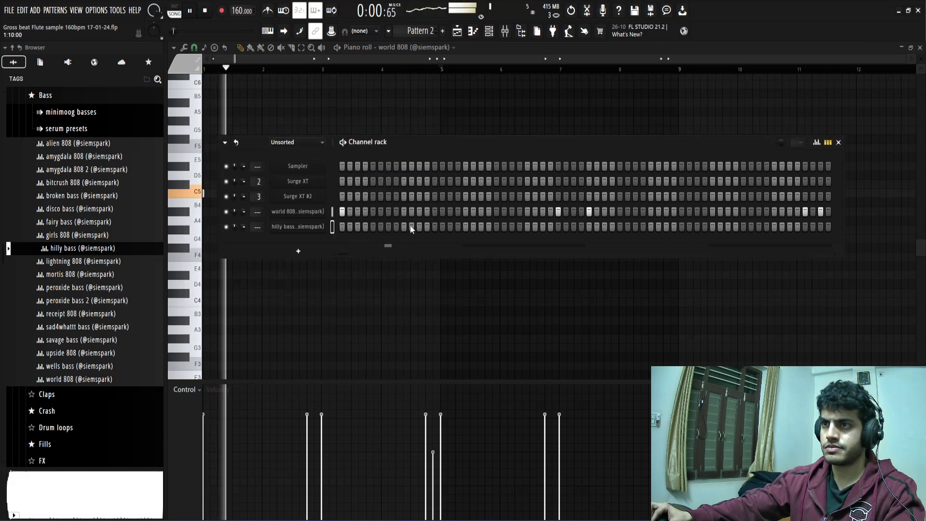
# Place a hilly bass hit at C5 on beat 4 of bar 1 and return to the world 808 notes
pyautogui.rightClick(340, 231)
pyautogui.click(349, 228)
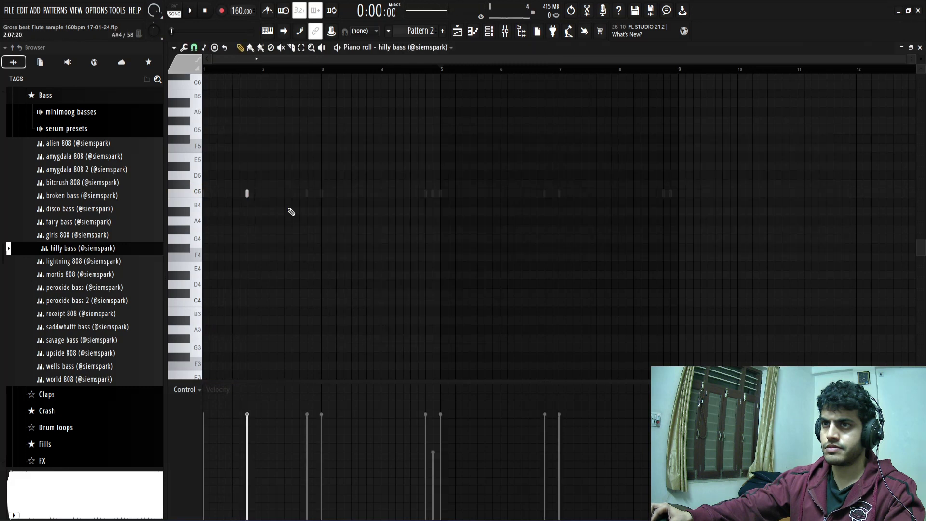
pyautogui.click(417, 47)
pyautogui.click(408, 170)
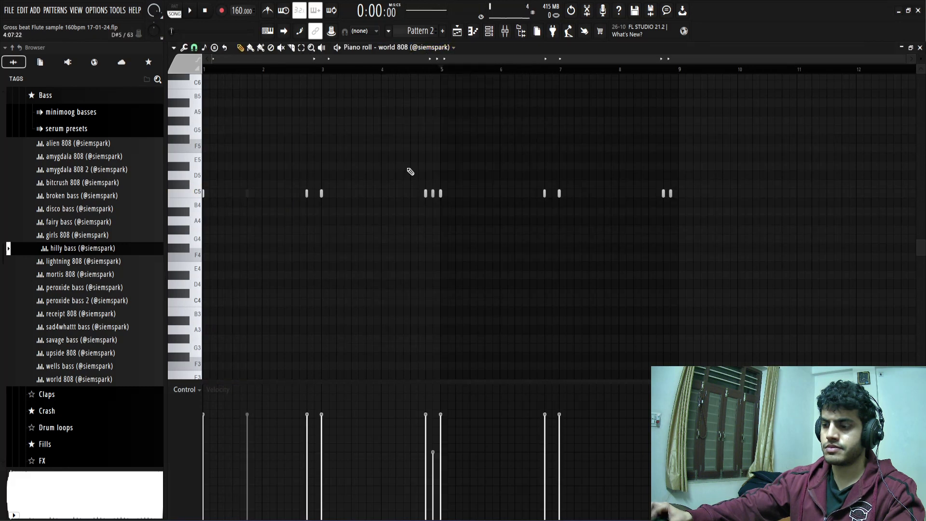
# Transpose all world 808 notes up by octaves and semitones to G#9 while listening for the matching pitch
pyautogui.press('space')
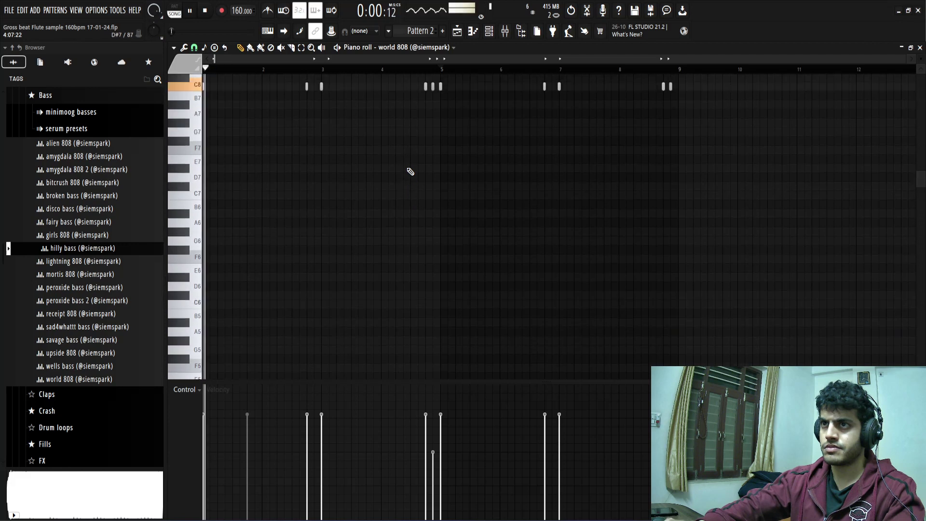
pyautogui.hotkey('ctrl', 'Up')
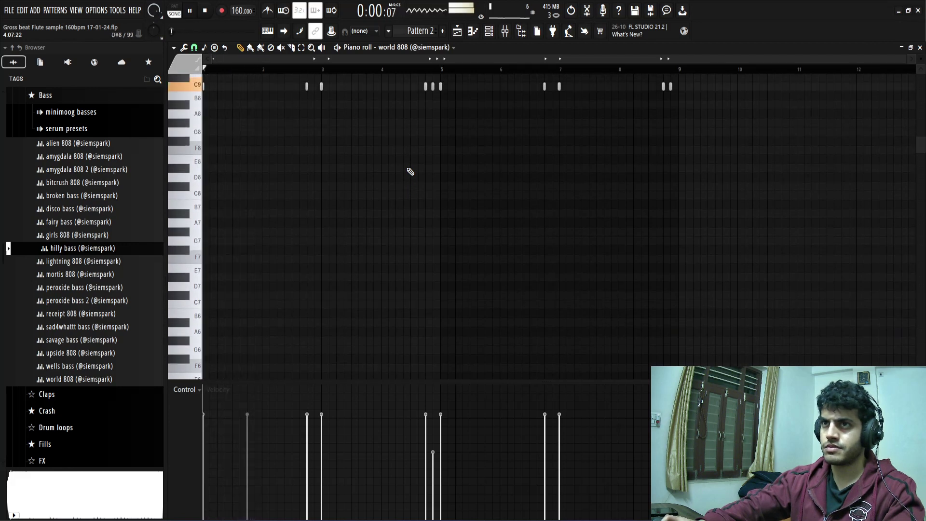
pyautogui.hotkey('shift', 'Up')
pyautogui.hotkey('shift', 'Up')
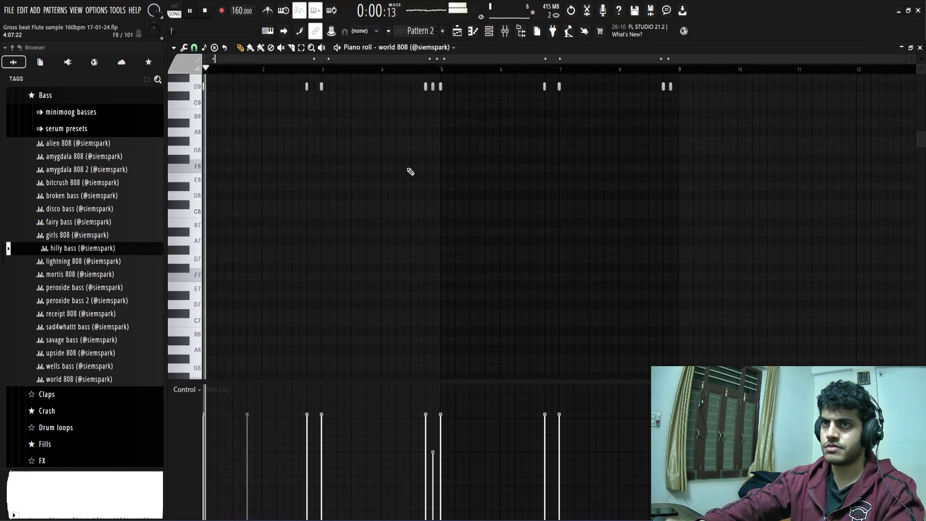
pyautogui.hotkey('shift', 'Up')
pyautogui.hotkey('shift', 'Up')
pyautogui.hotkey('shift', 'Up')
pyautogui.hotkey('shift', 'Up')
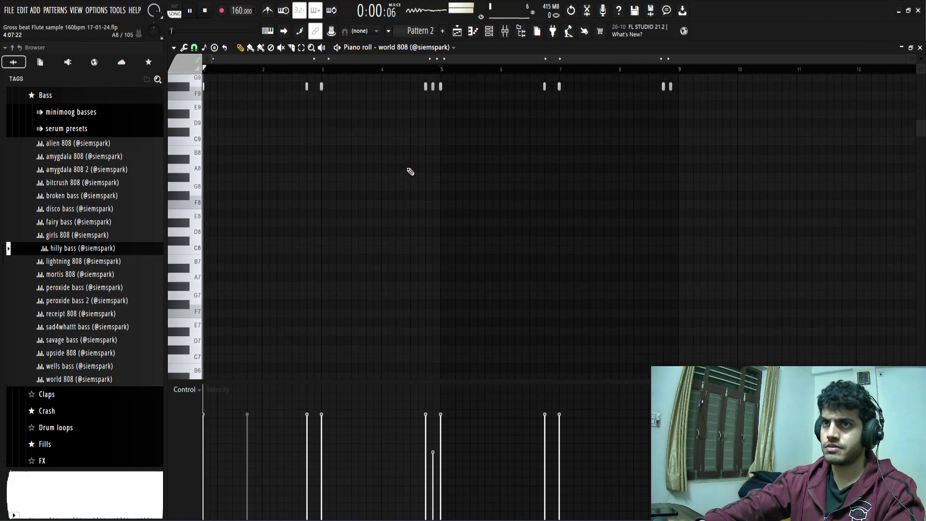
pyautogui.hotkey('shift', 'Up')
pyautogui.hotkey('shift', 'Up')
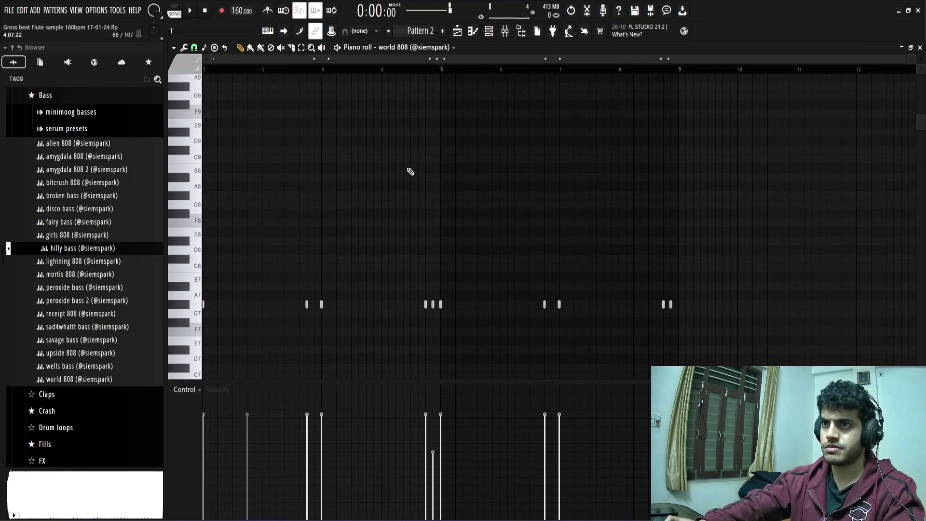
# Transpose the world 808 notes down by octaves to G#4 and play the pattern
pyautogui.hotkey('ctrl', 'Down')
pyautogui.hotkey('ctrl', 'Down')
pyautogui.press('space')
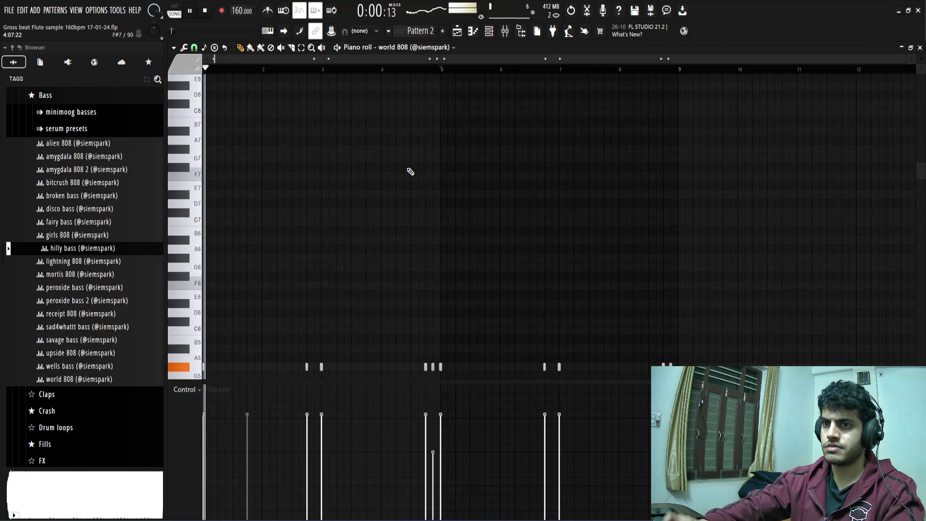
pyautogui.scroll(-3, 410, 171)
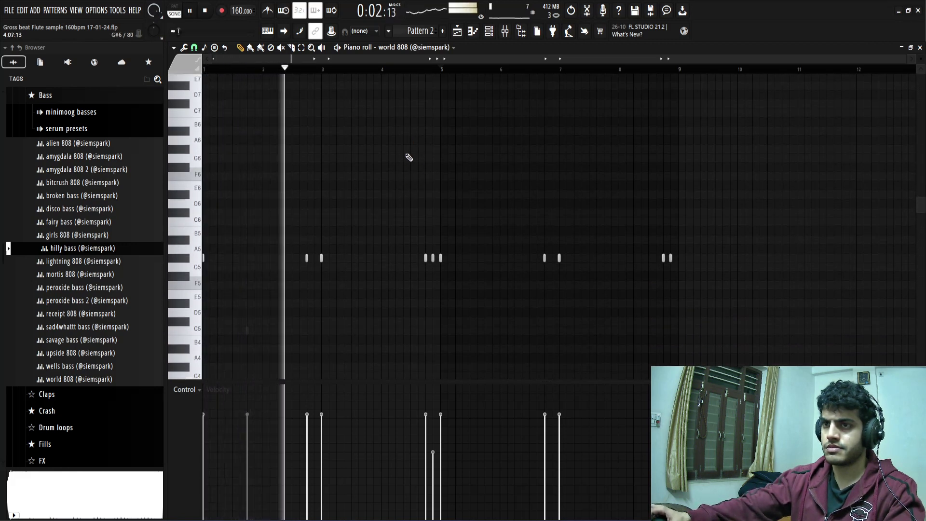
pyautogui.press('space')
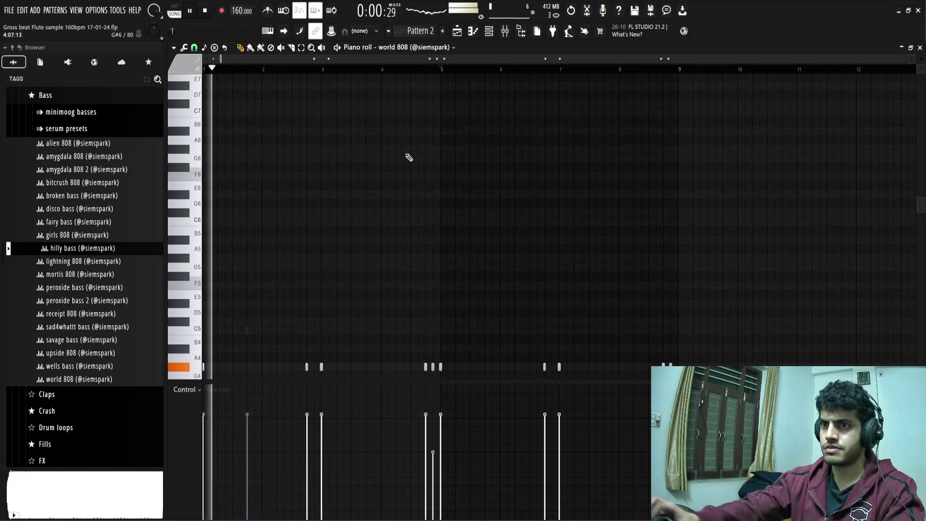
# Increase the OUT fade of the world 808 sample so its tail decays gradually, and listen to the pattern
pyautogui.click(424, 47)
pyautogui.click(399, 70)
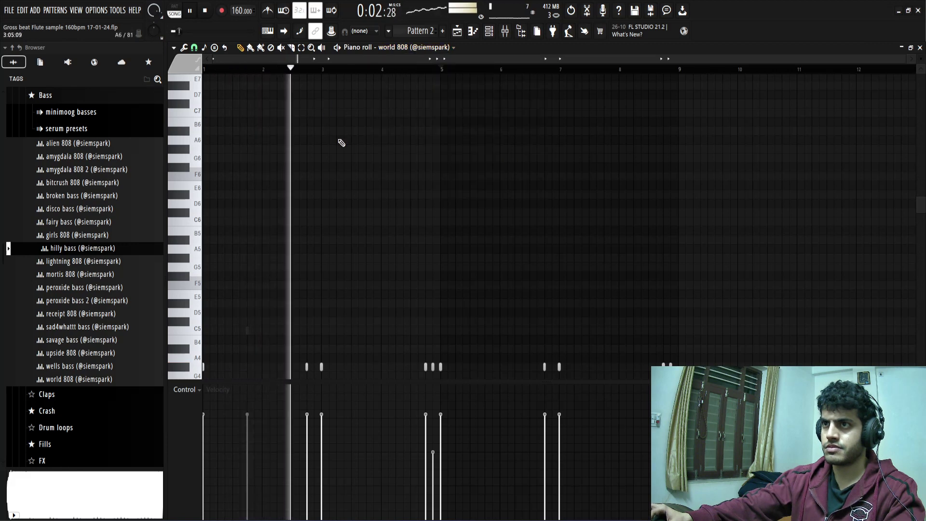
pyautogui.click(489, 31)
pyautogui.press('space')
pyautogui.click(305, 211)
pyautogui.click(191, 115)
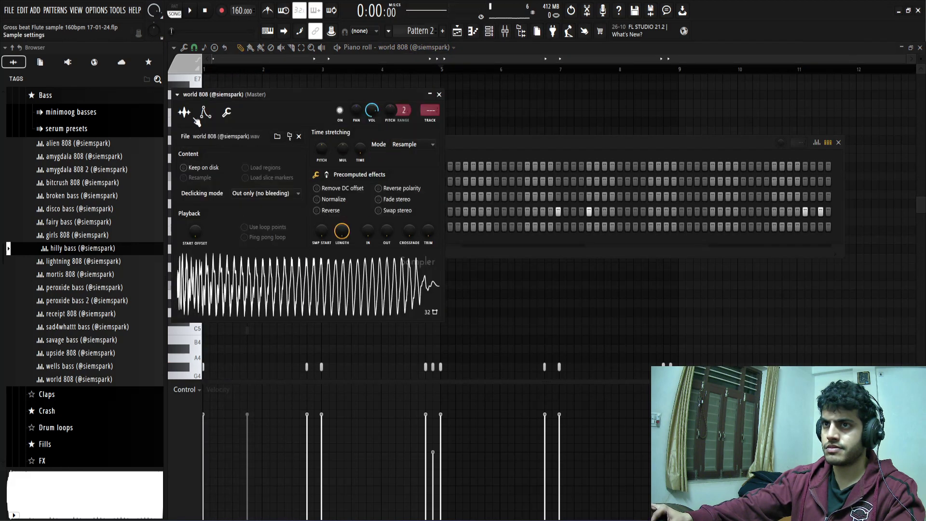
pyautogui.moveTo(387, 235); pyautogui.dragTo(387, 222)
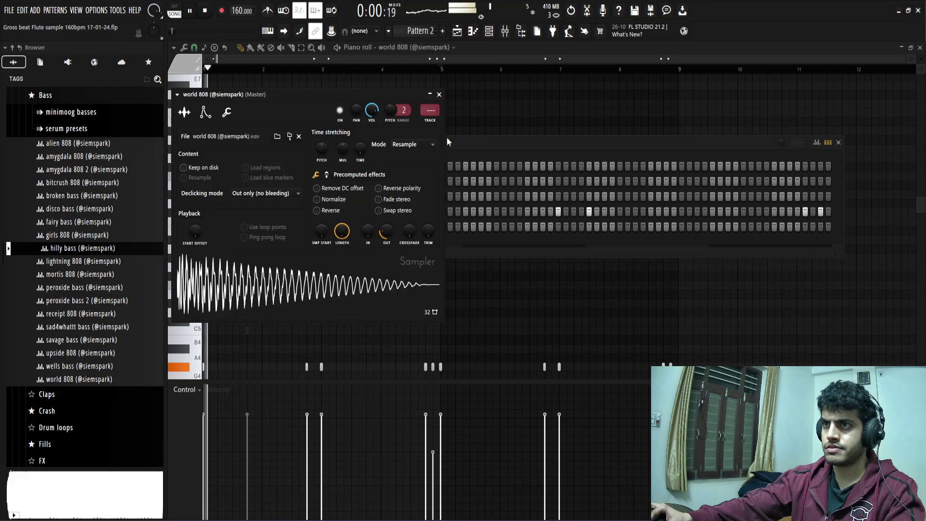
pyautogui.click(439, 95)
pyautogui.press('F6')
pyautogui.press('space')
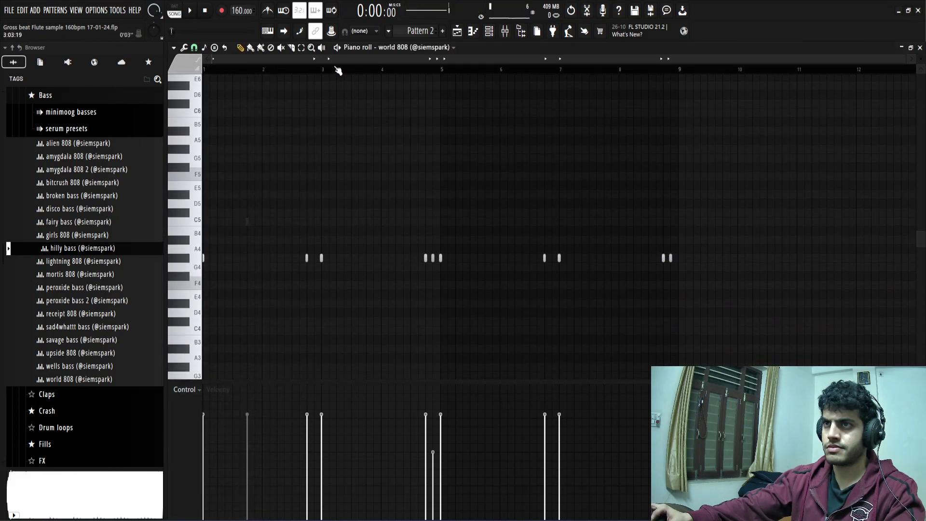
# In the hilly bass piano roll, add a long C5 note from step 15 of bar 1 to the middle of bar 2
pyautogui.click(401, 47)
pyautogui.click(407, 179)
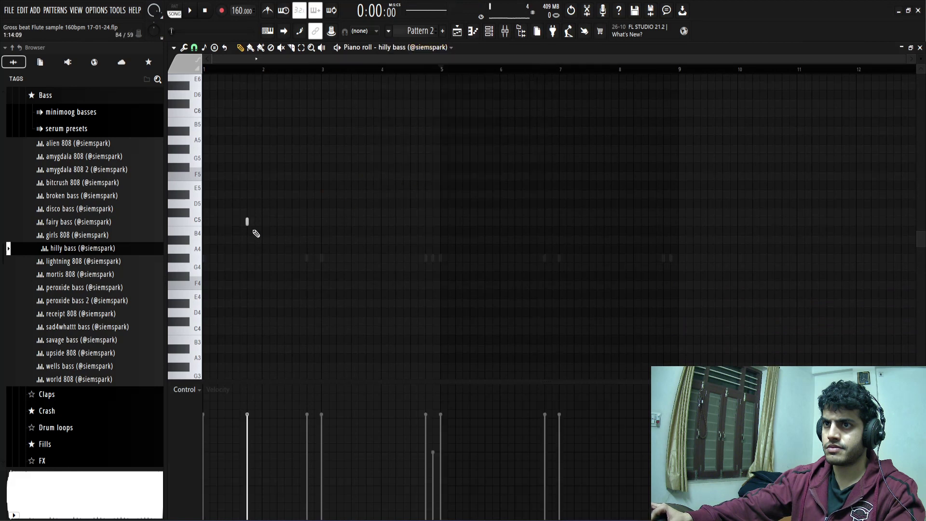
pyautogui.click(255, 221)
pyautogui.press('space')
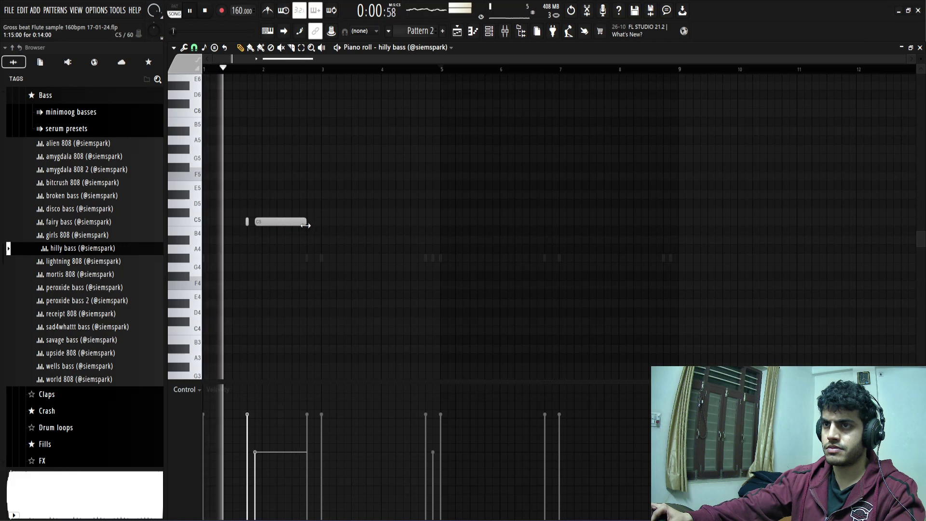
pyautogui.moveTo(307, 224); pyautogui.dragTo(292, 223)
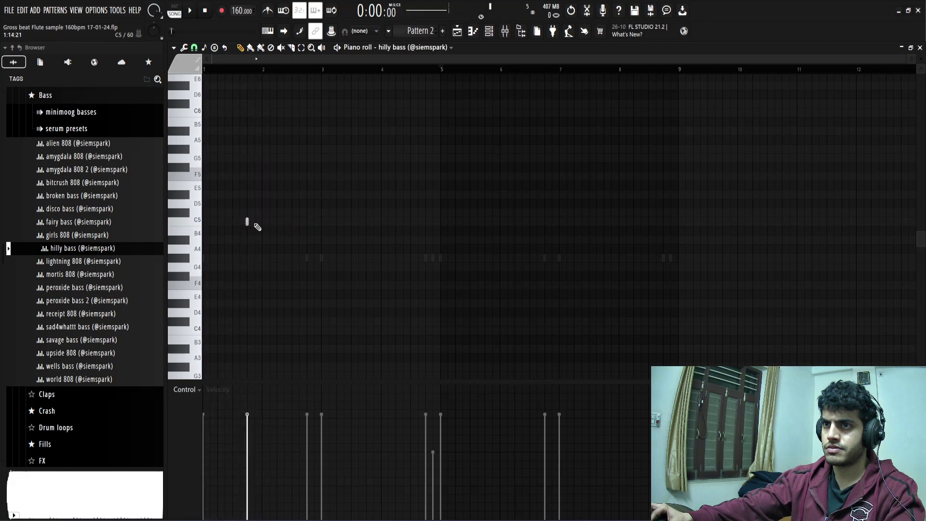
pyautogui.rightClick(282, 223)
pyautogui.press('space')
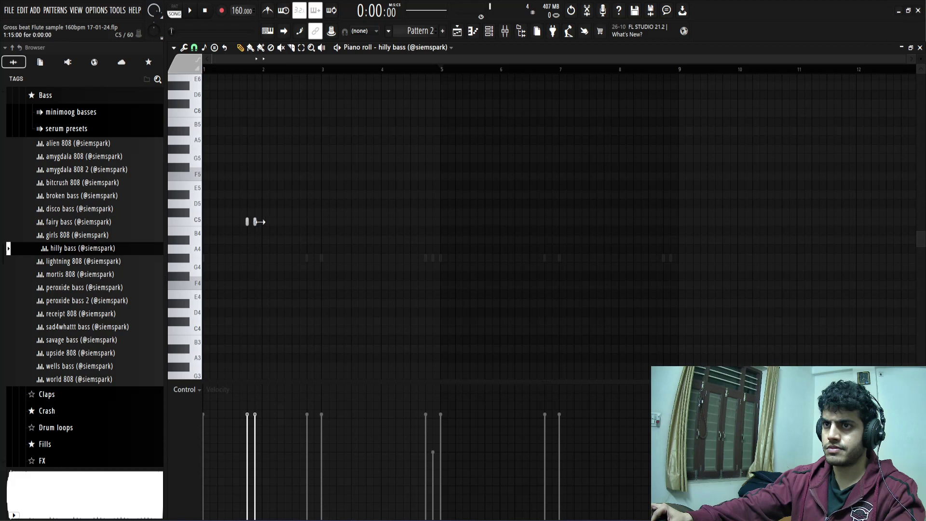
pyautogui.press('space')
pyautogui.moveTo(307, 221); pyautogui.dragTo(292, 224)
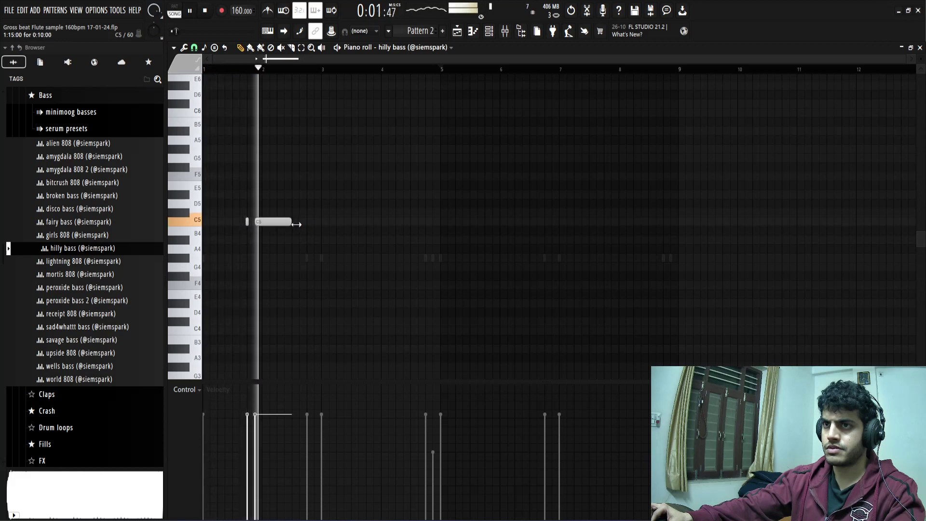
# Shorten the long hilly bass note to end at step 5 of bar 2 and follow it with two more back-to-back C5 notes
pyautogui.scroll(2, 271, 244)
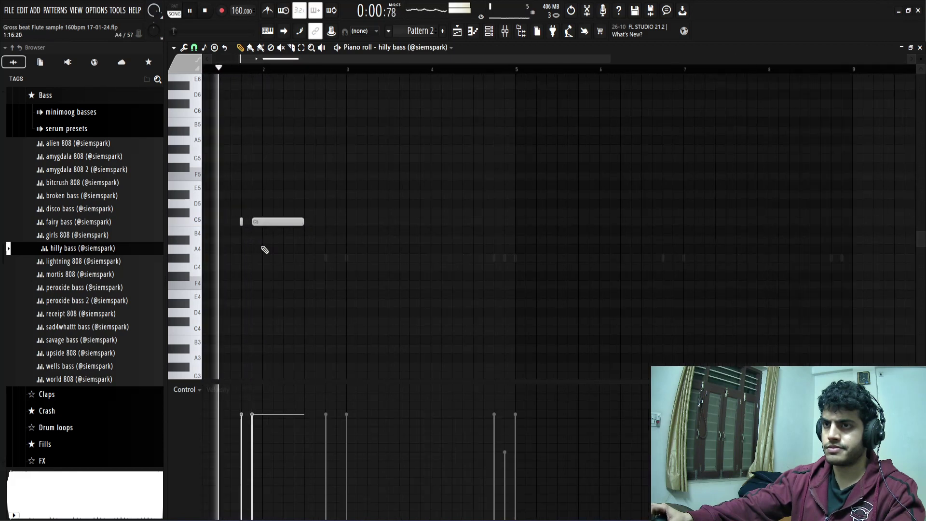
pyautogui.press('space')
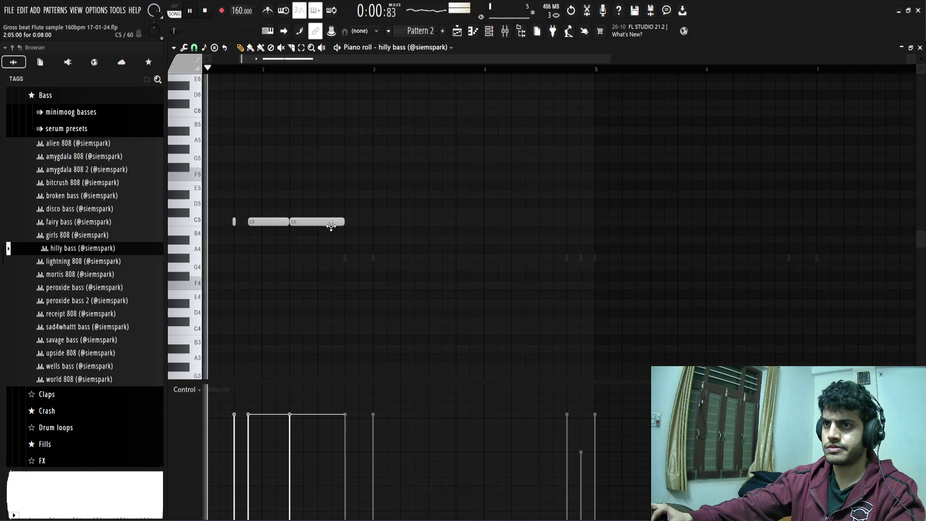
pyautogui.press('space')
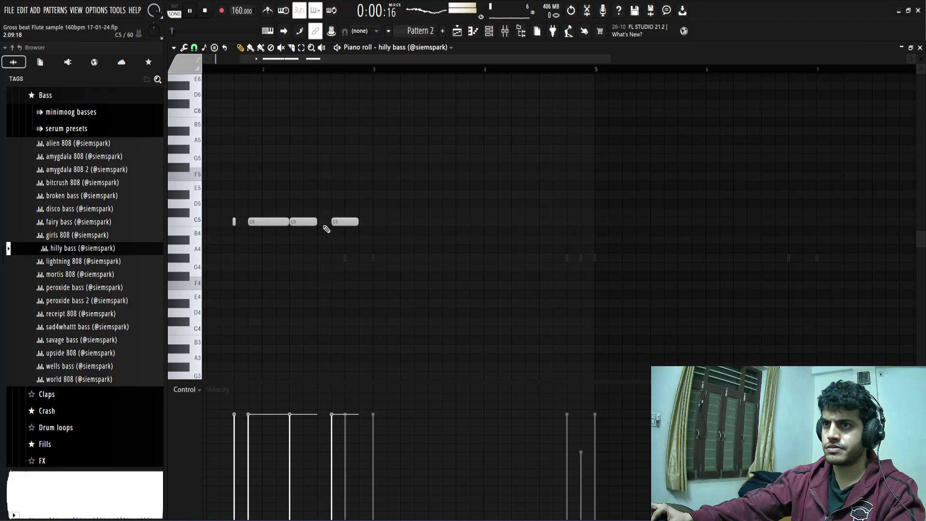
pyautogui.moveTo(357, 223); pyautogui.dragTo(343, 223)
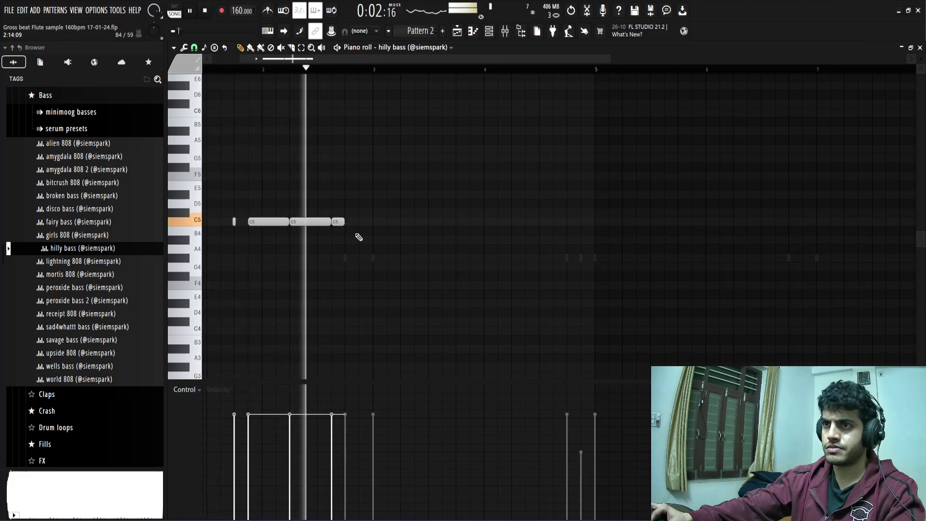
# Delete the short last C5 hilly bass note in bar 2 after replaying the pattern
pyautogui.press('space')
pyautogui.scroll(-1, 346, 224)
pyautogui.press('space')
pyautogui.rightClick(340, 223)
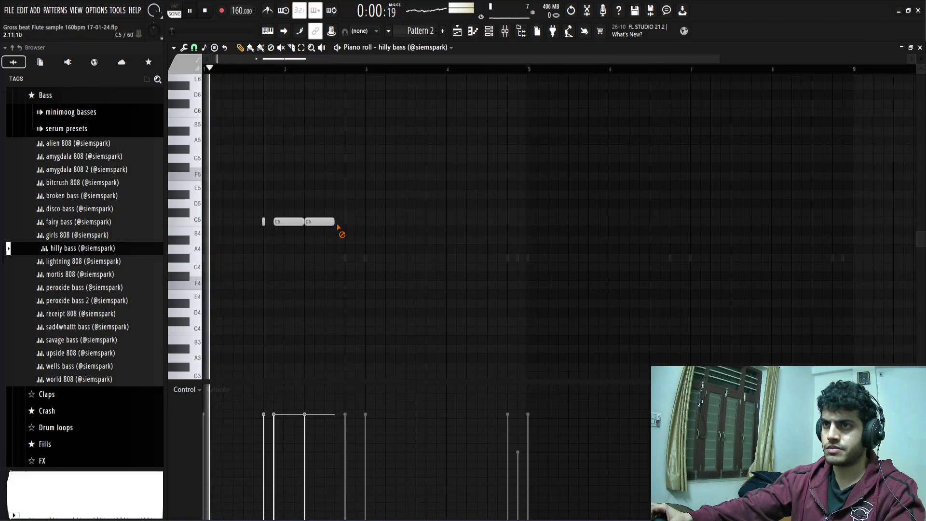
# Lengthen the second long C5 note in bar 2 to end at step 13 and add an 8-step C5 note at step 5 of bar 3
pyautogui.moveTo(334, 222); pyautogui.dragTo(343, 222)
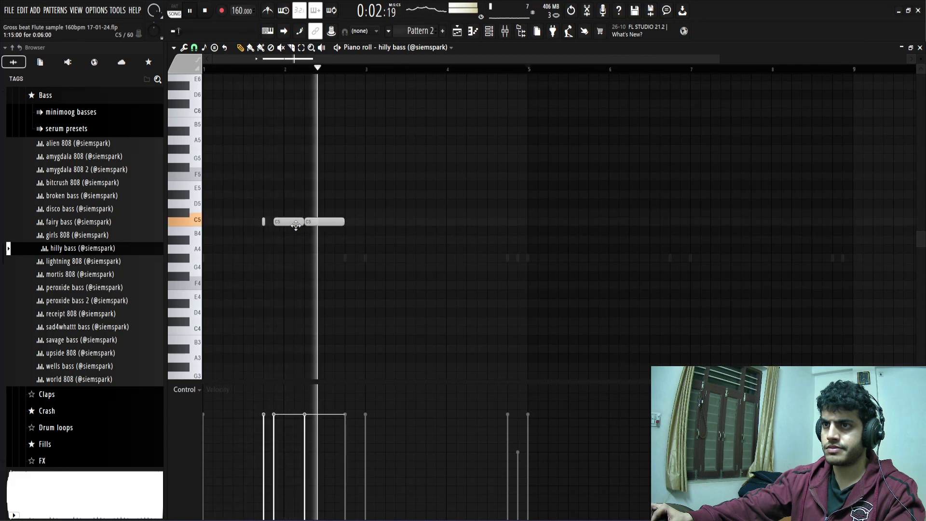
pyautogui.press('space')
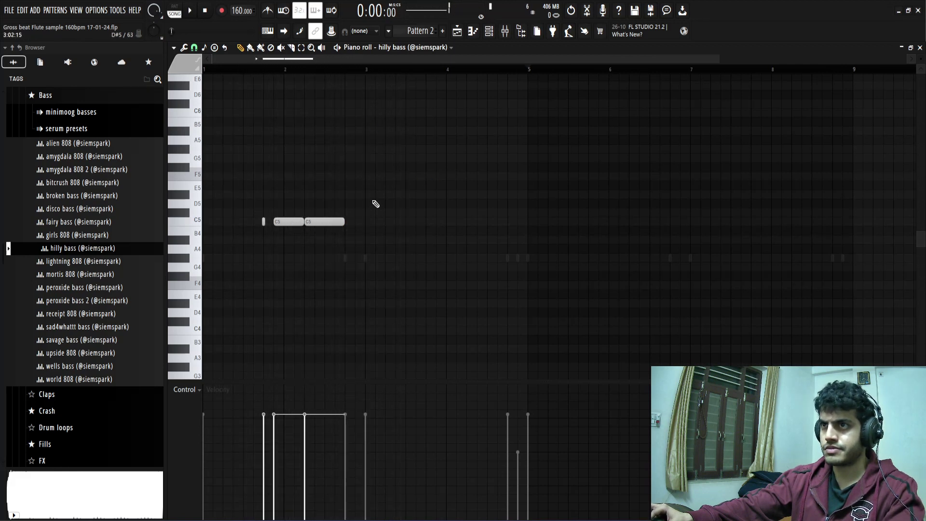
pyautogui.click(386, 222)
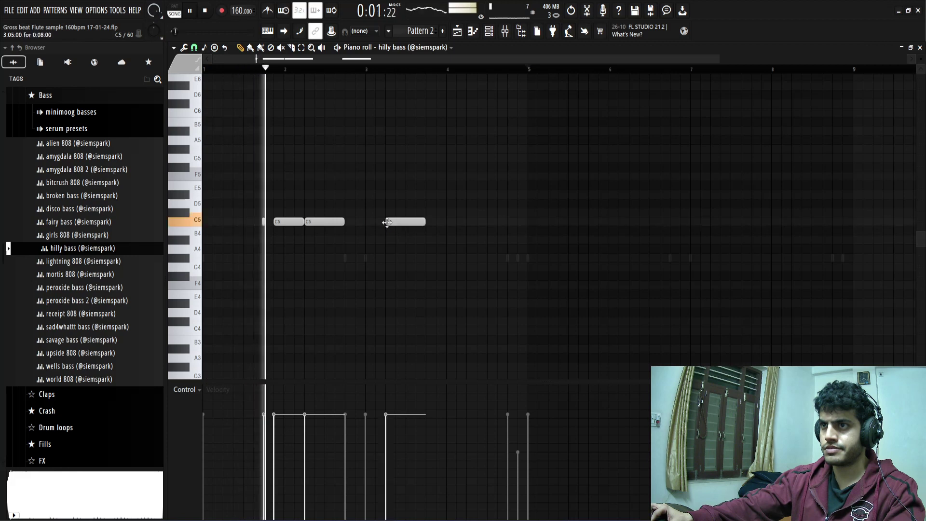
# Transpose all the hilly bass notes up two octaves to C7
pyautogui.hotkey('ctrl', 'Up')
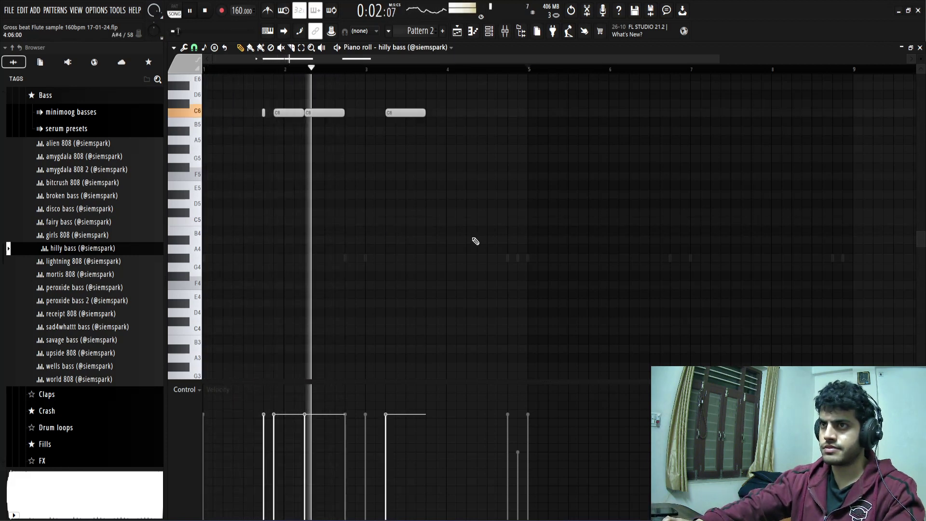
pyautogui.hotkey('ctrl', 'Up')
pyautogui.scroll(1, 475, 241)
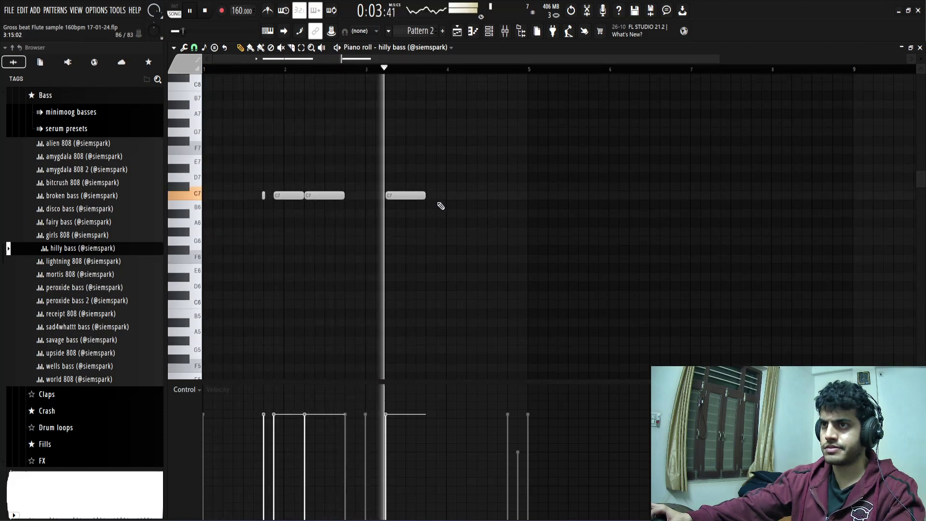
# Shorten the bar 3 note to four steps and add matching C7 notes at bar 3 step 11 and bar 4, plus A#6 at step 5
pyautogui.press('space')
pyautogui.moveTo(425, 196); pyautogui.dragTo(405, 197)
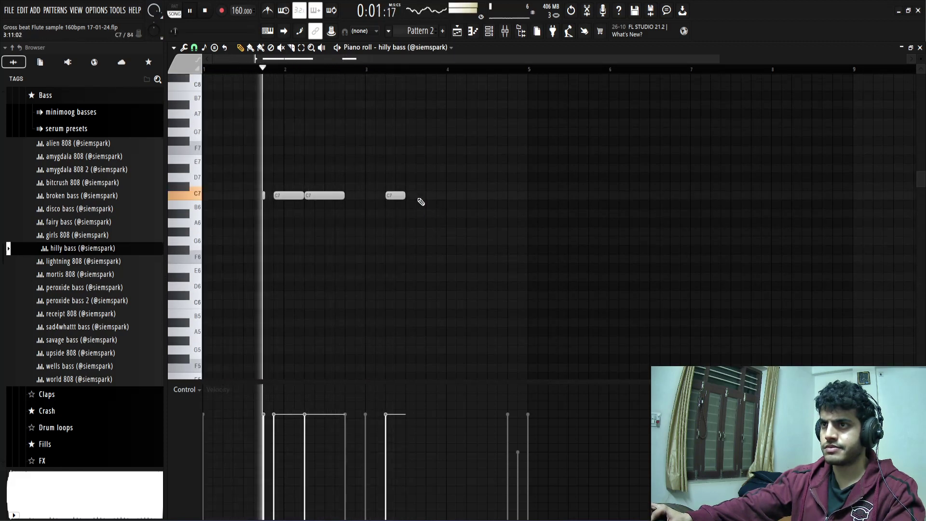
pyautogui.click(420, 196)
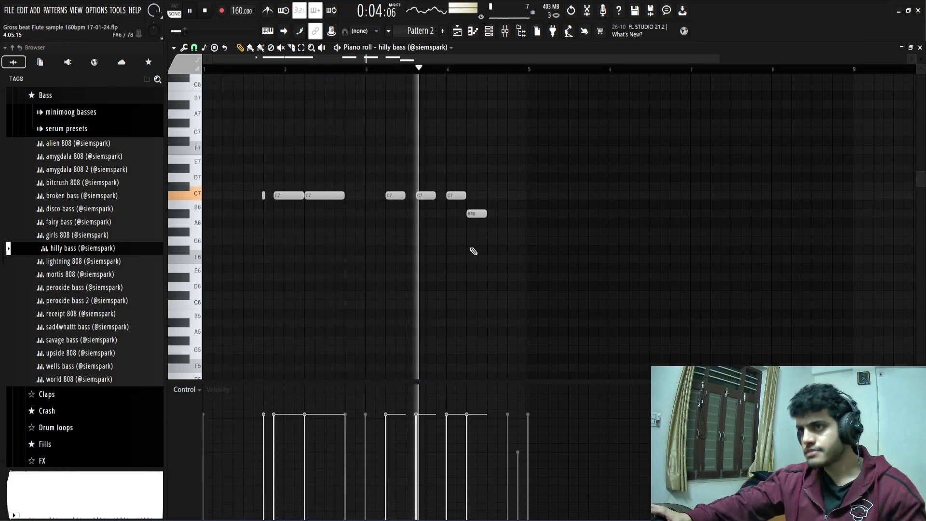
# Lengthen the bar 4 A#6 note to eight steps and add a four-step G#6 slide note at step 9
pyautogui.press('space')
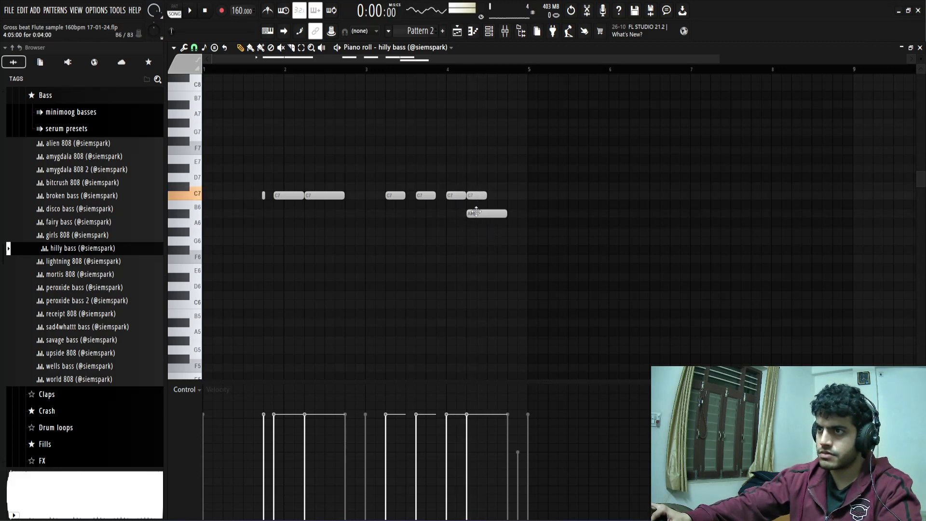
pyautogui.doubleClick(495, 232)
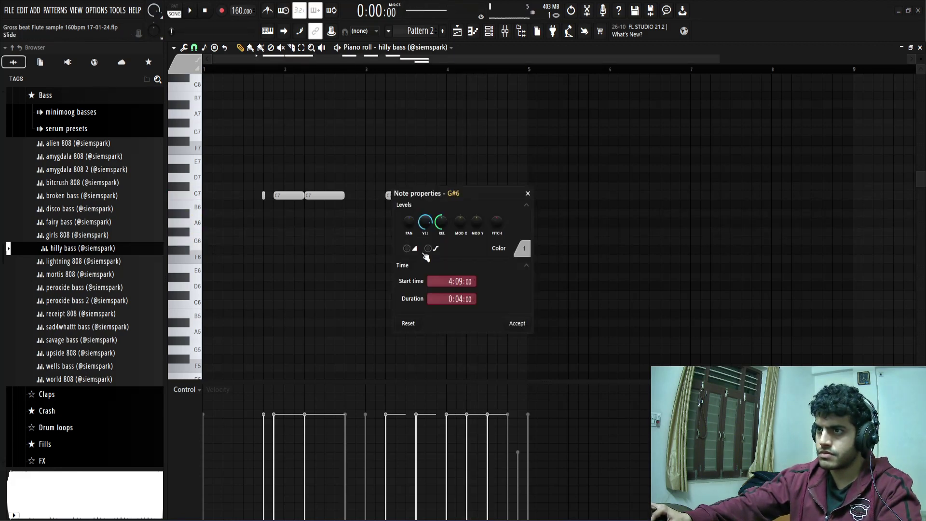
pyautogui.press('space')
pyautogui.scroll(-5, 514, 289)
pyautogui.scroll(2, 513, 279)
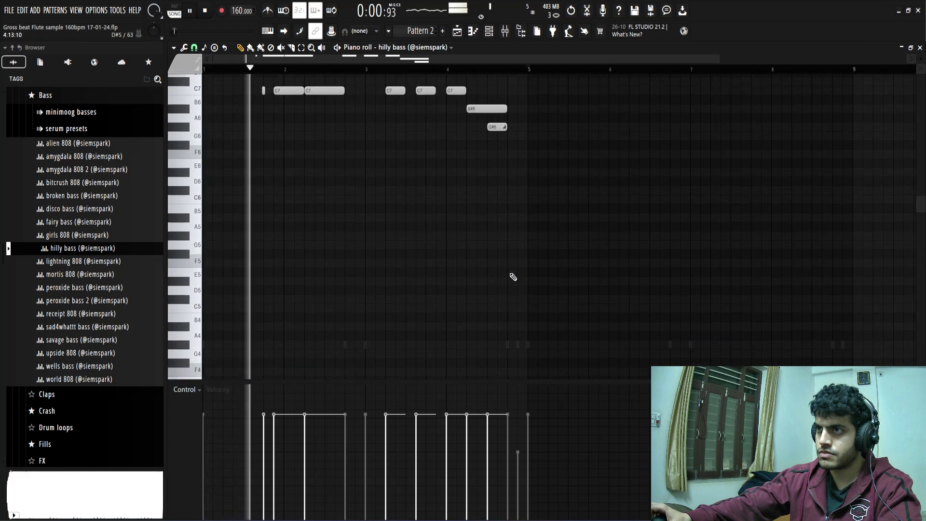
# Transpose all the hilly bass notes down two octaves so the phrase starts on C5, save the project and replay it
pyautogui.scroll(-1, 500, 266)
pyautogui.hotkey('ctrl', 'Down')
pyautogui.hotkey('ctrl', 'Down')
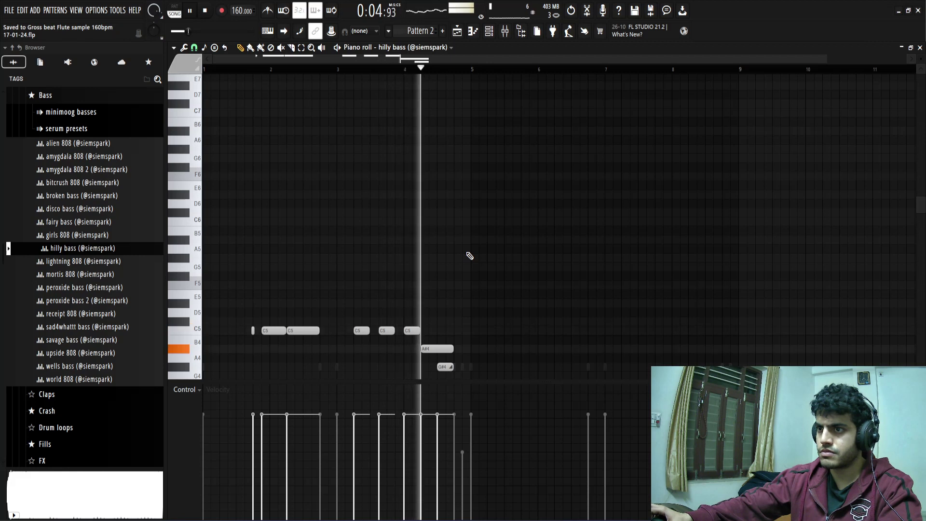
pyautogui.press('space')
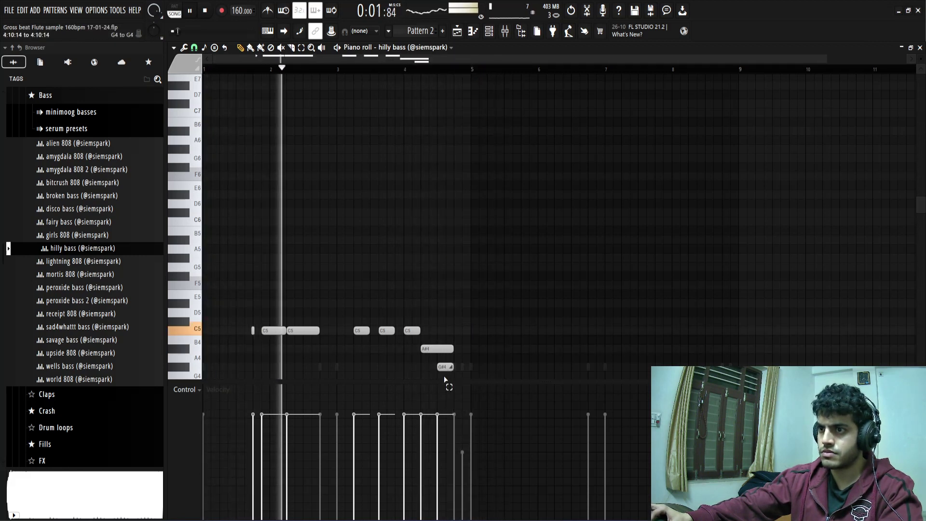
# Try raising only the bar 4 slide note two octaves to G#6 and trimming its start to step 11
pyautogui.hotkey('ctrl', 'Up')
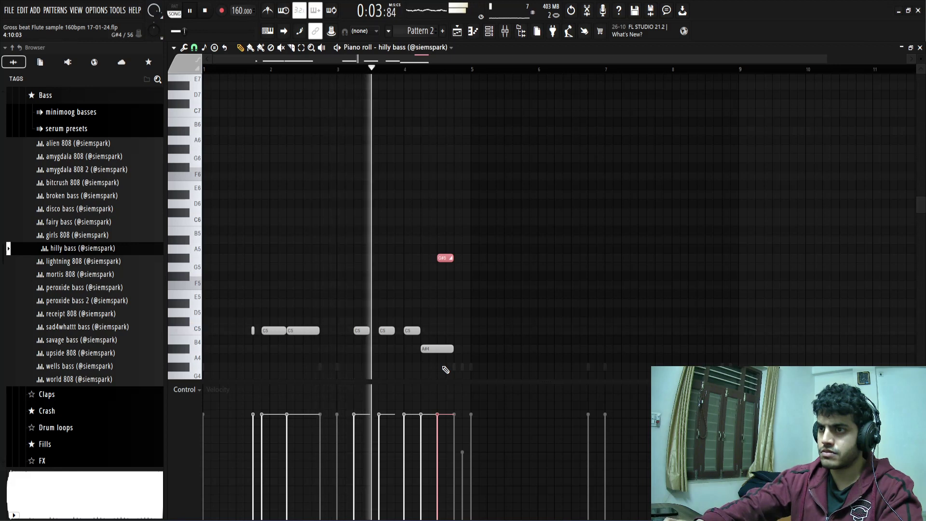
pyautogui.hotkey('ctrl', 'Up')
pyautogui.keyDown('ctrl'); pyautogui.click(572, 280); pyautogui.keyUp('ctrl')
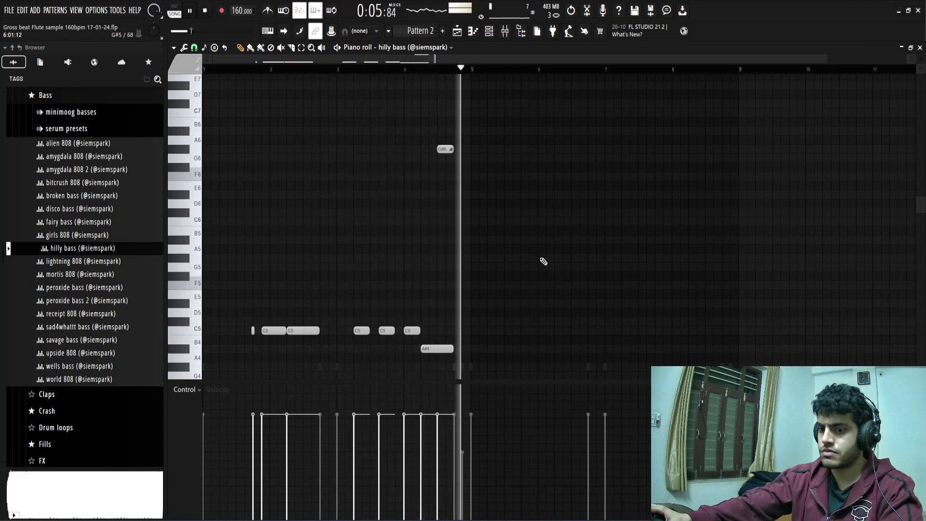
pyautogui.press('space')
pyautogui.moveTo(436, 150); pyautogui.dragTo(445, 150)
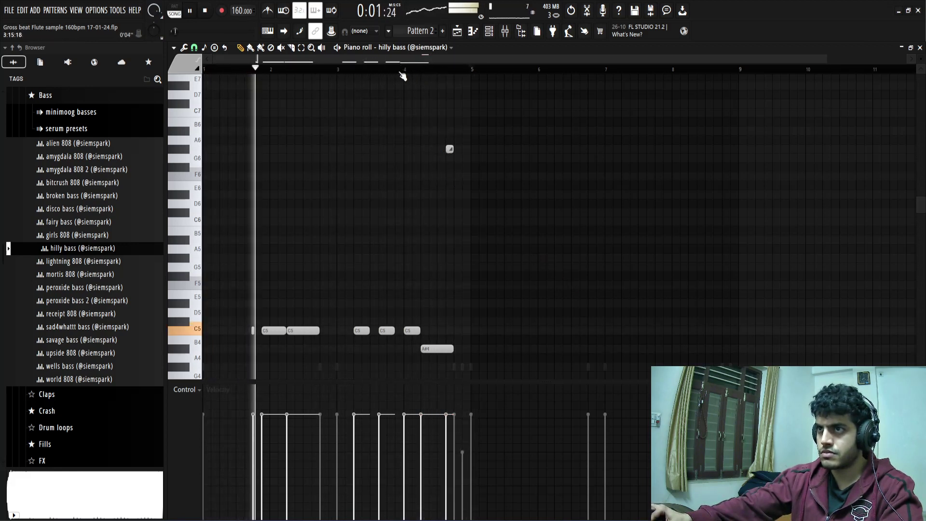
# Delete the G#6 slide note from bar 4 while replaying the end of the phrase
pyautogui.click(401, 70)
pyautogui.rightClick(450, 150)
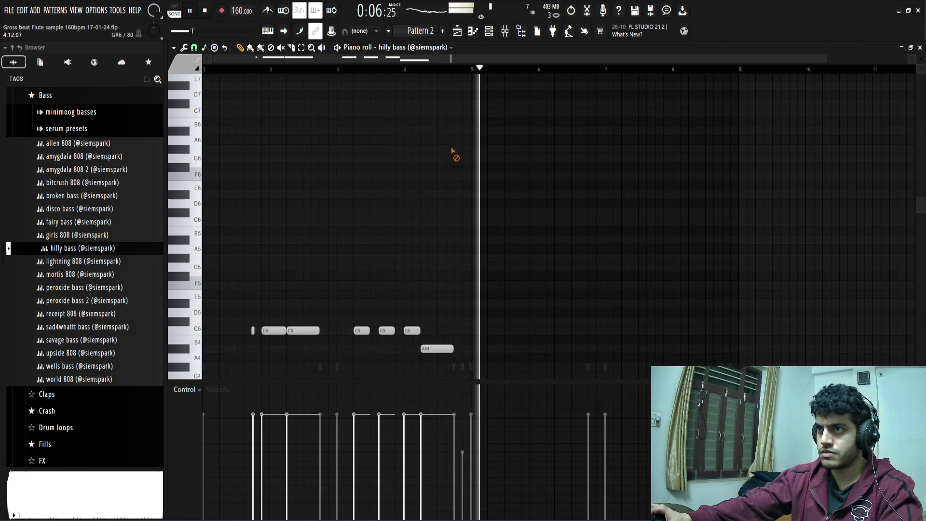
pyautogui.press('space')
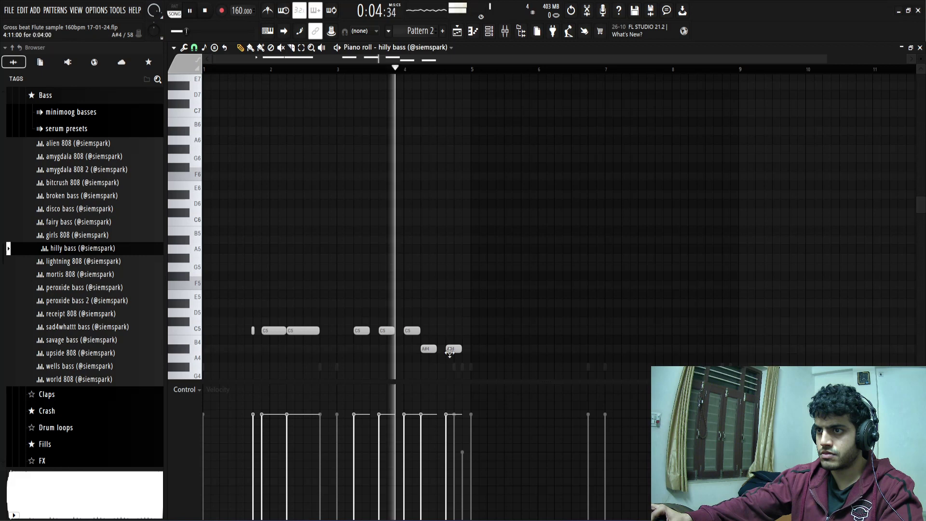
# Try splitting the bar 4 A#4 note into a four-step note with shorter repeats, and restore it as one 8-step note
pyautogui.press('space')
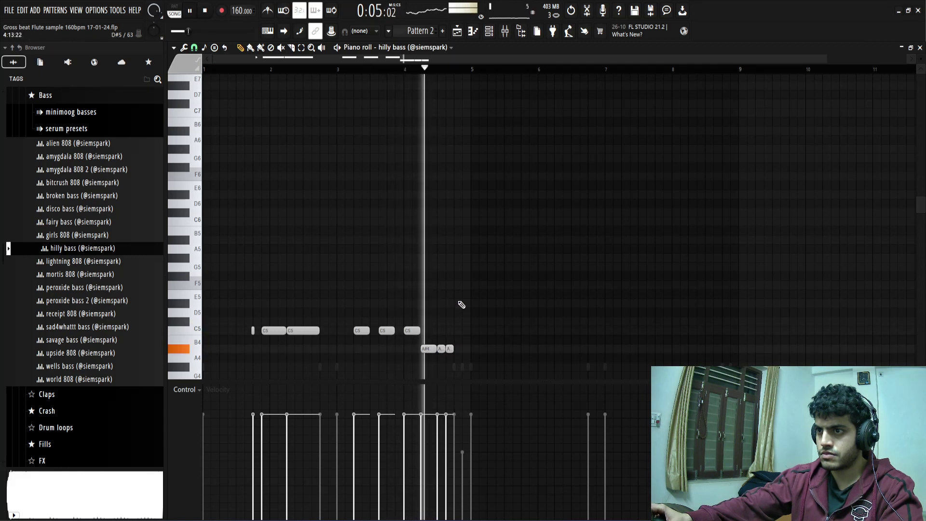
pyautogui.press('space')
pyautogui.scroll(3, 453, 337)
pyautogui.scroll(3, 453, 340)
pyautogui.rightClick(456, 349)
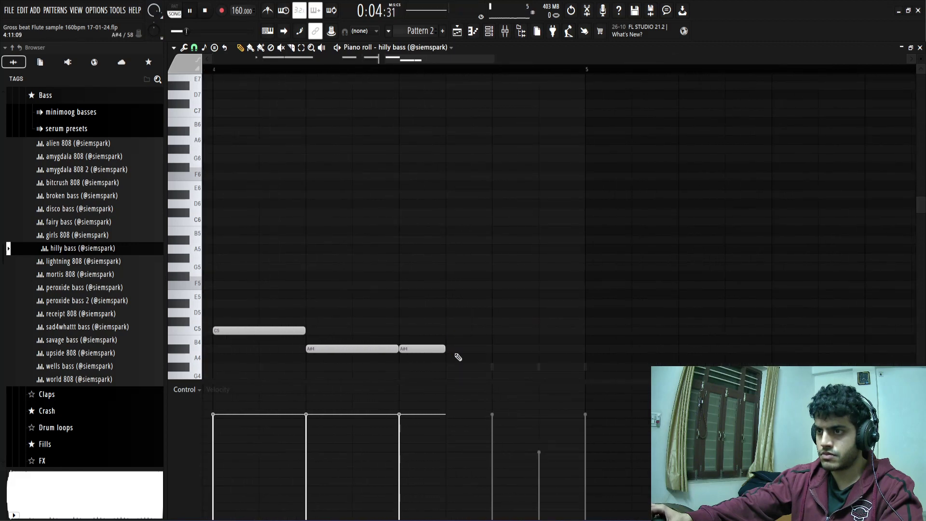
pyautogui.press('space')
pyautogui.press('space')
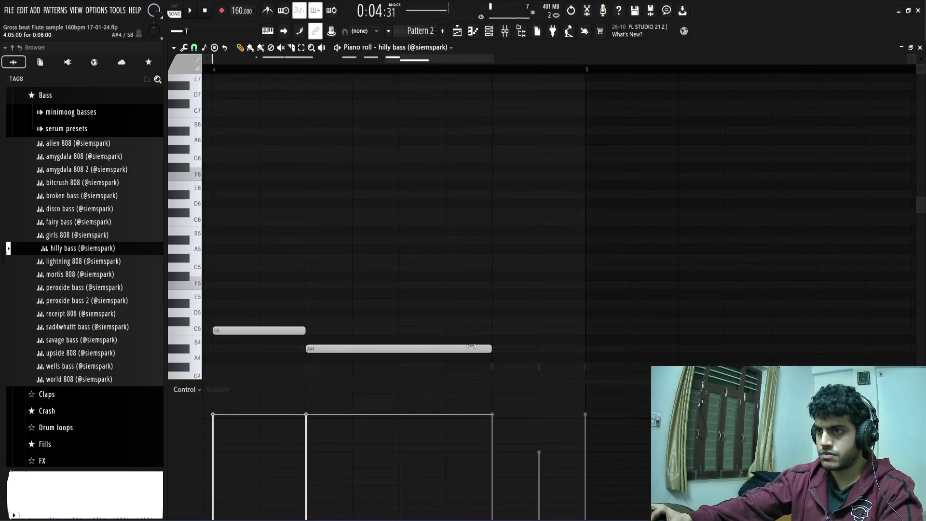
# Duplicate the four-bar hilly bass phrase from bars 1 to 4 into bars 5 to 8
pyautogui.scroll(-3, 475, 233)
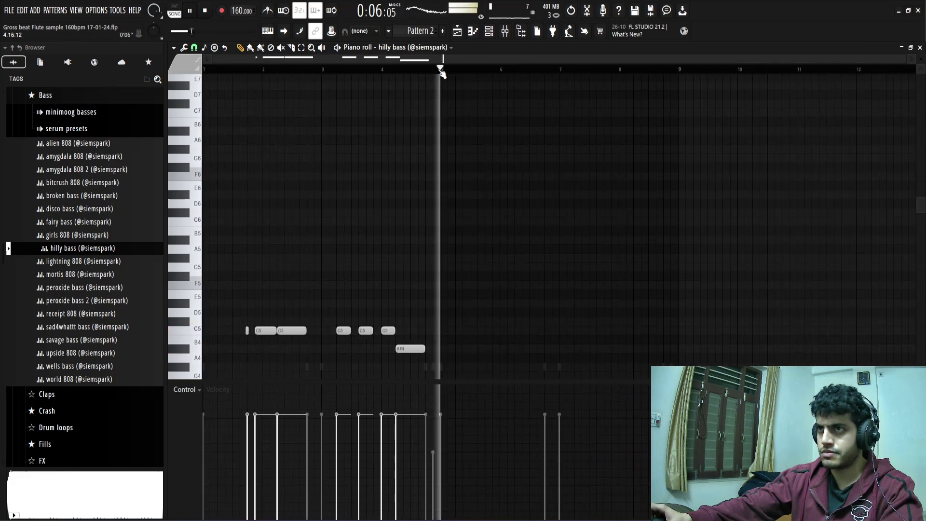
pyautogui.moveTo(442, 74); pyautogui.dragTo(203, 72)
pyautogui.hotkey('ctrl', 'b')
pyautogui.hotkey('ctrl', 'd')
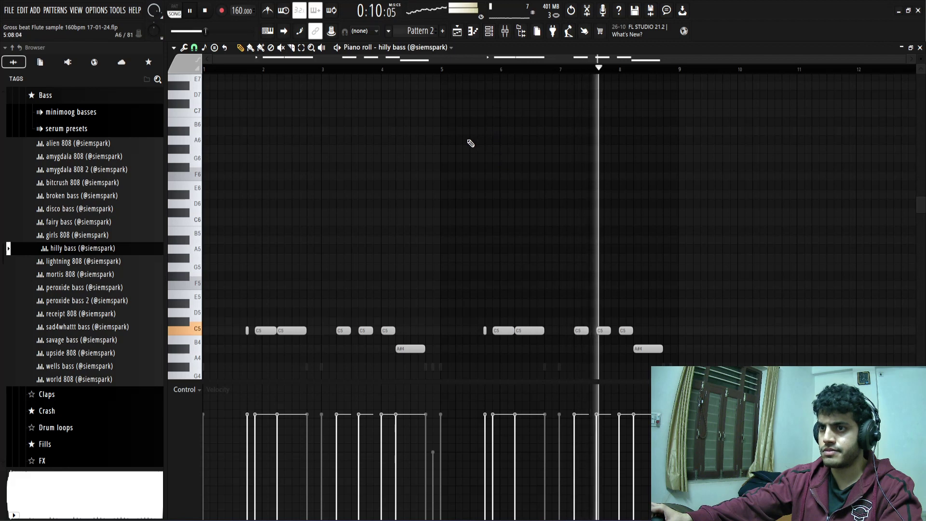
# Show the channel rack over the piano roll and switch from the drumkit's Bass folder to its Claps folder
pyautogui.press('space')
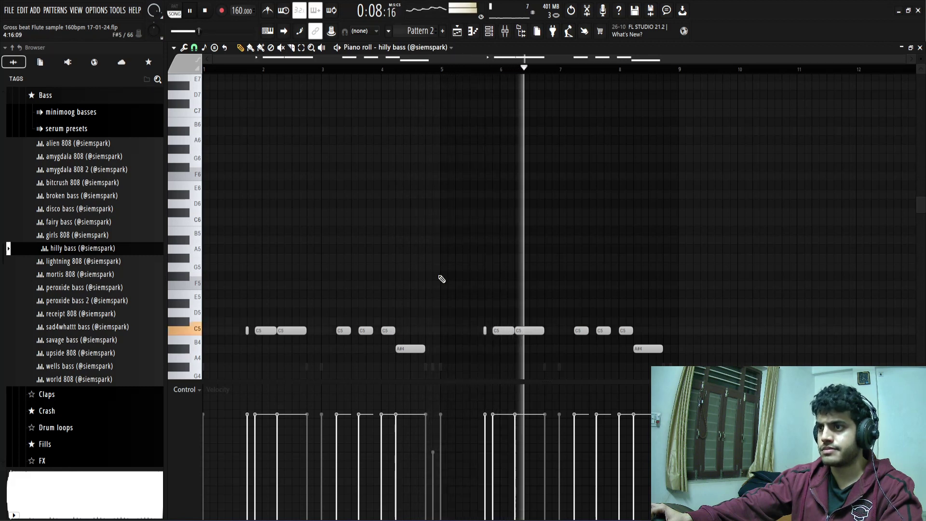
pyautogui.click(490, 35)
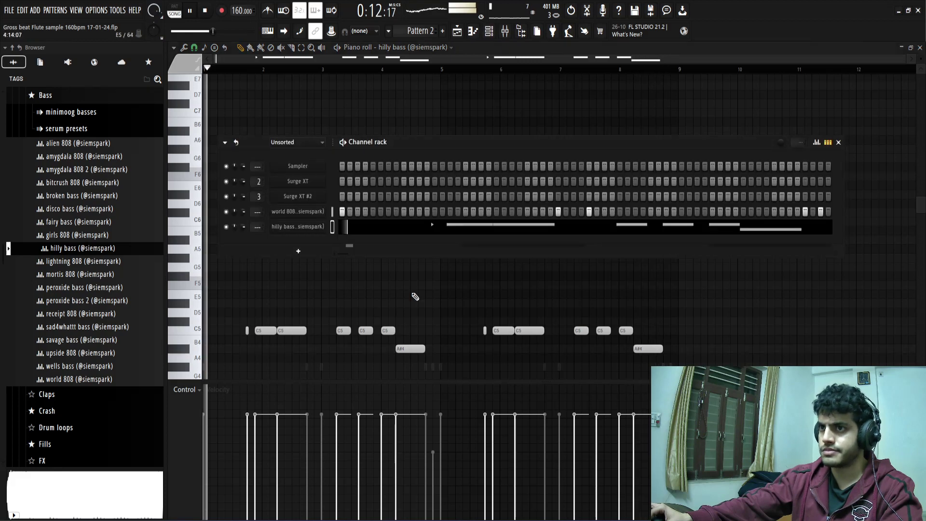
pyautogui.scroll(4, 73, 137)
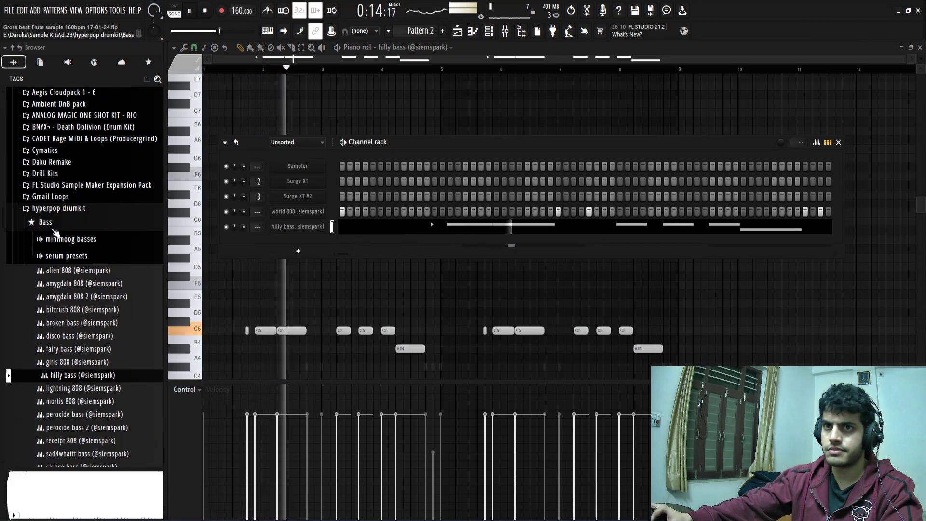
pyautogui.click(46, 223)
pyautogui.click(47, 238)
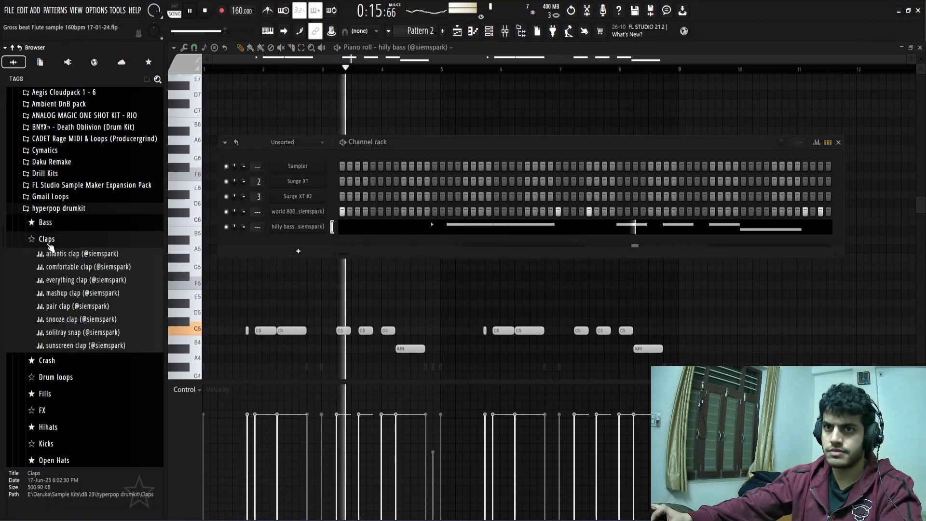
# Audition the snooze clap, solitray snap, pair clap, mashup clap and everything clap samples against the playing pattern
pyautogui.click(70, 320)
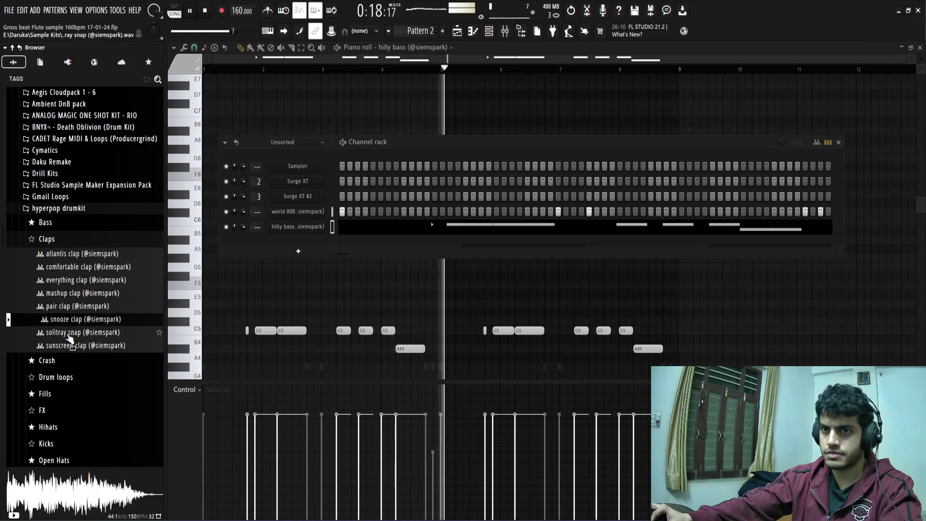
pyautogui.click(68, 335)
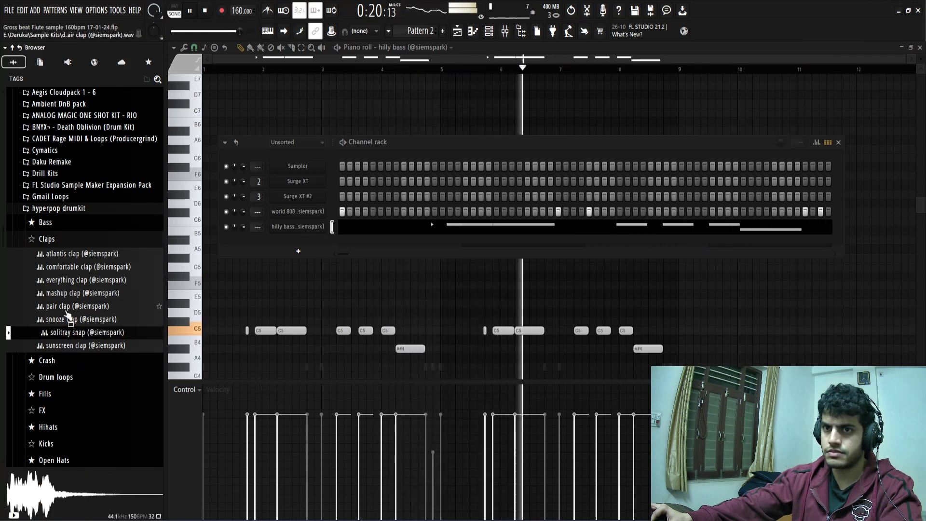
pyautogui.click(67, 307)
pyautogui.click(70, 294)
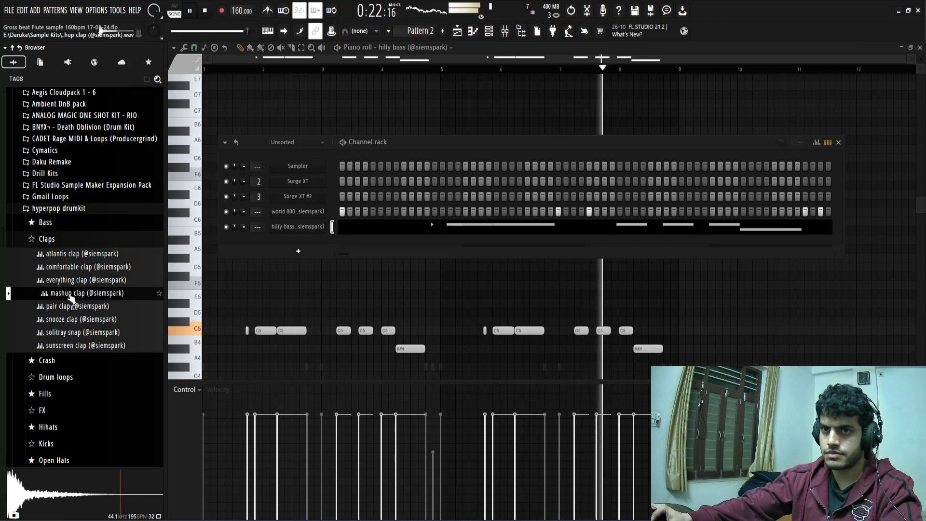
pyautogui.click(67, 281)
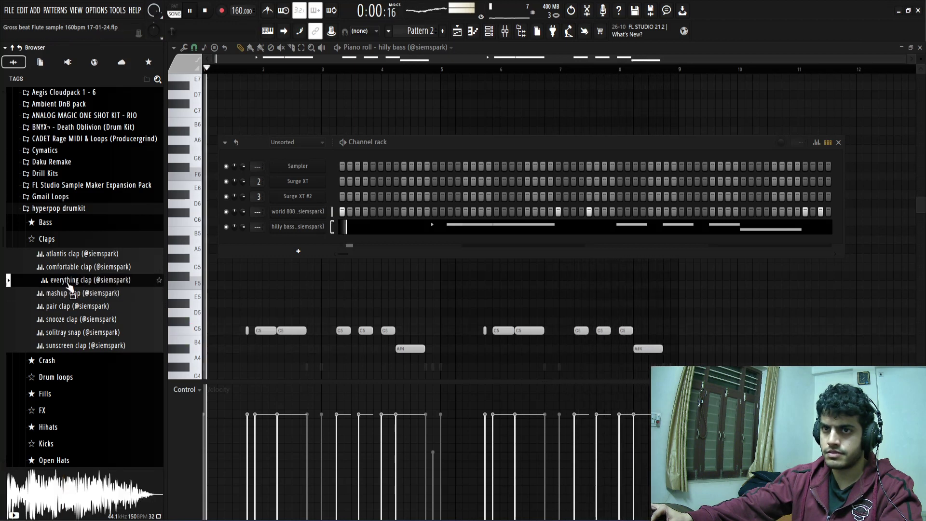
# Add the everything clap as a new channel below the hilly bass and set it to cut itself
pyautogui.moveTo(70, 288); pyautogui.dragTo(296, 243)
pyautogui.rightClick(299, 241)
pyautogui.click(348, 307)
pyautogui.press('space')
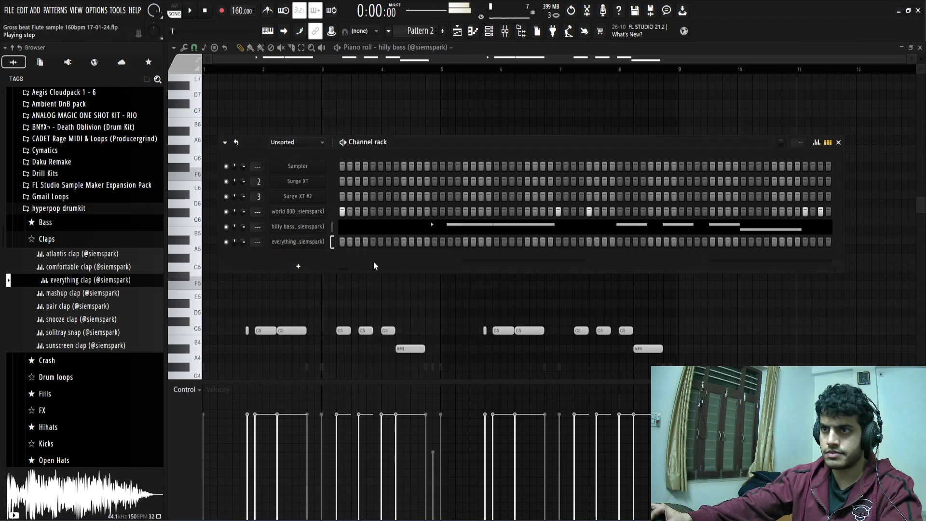
# Place everything clap hits on steps 9, 25, 41 and 57 of Pattern 2
pyautogui.click(403, 242)
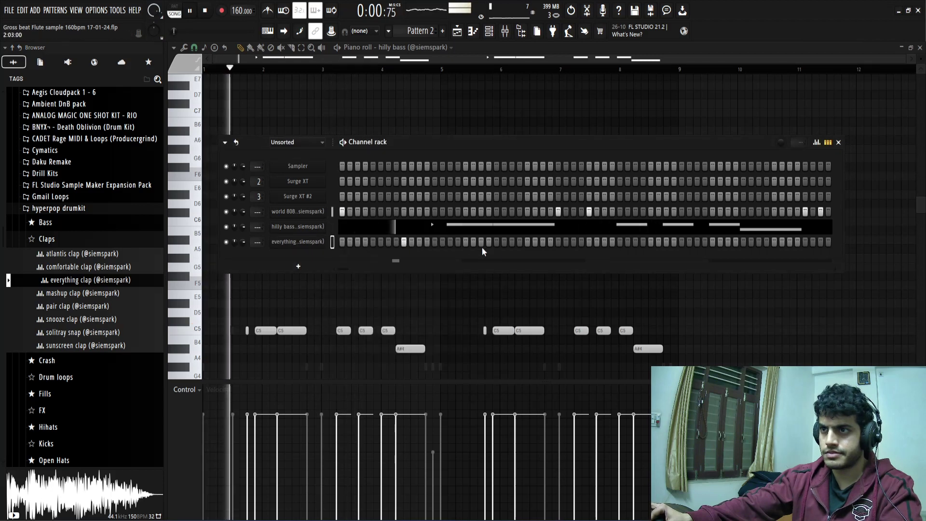
pyautogui.click(527, 242)
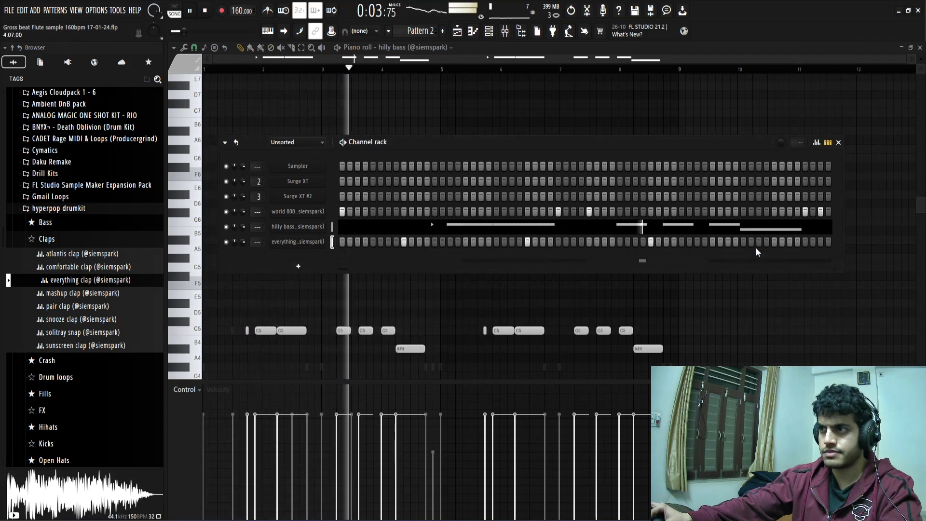
pyautogui.click(775, 242)
pyautogui.press('space')
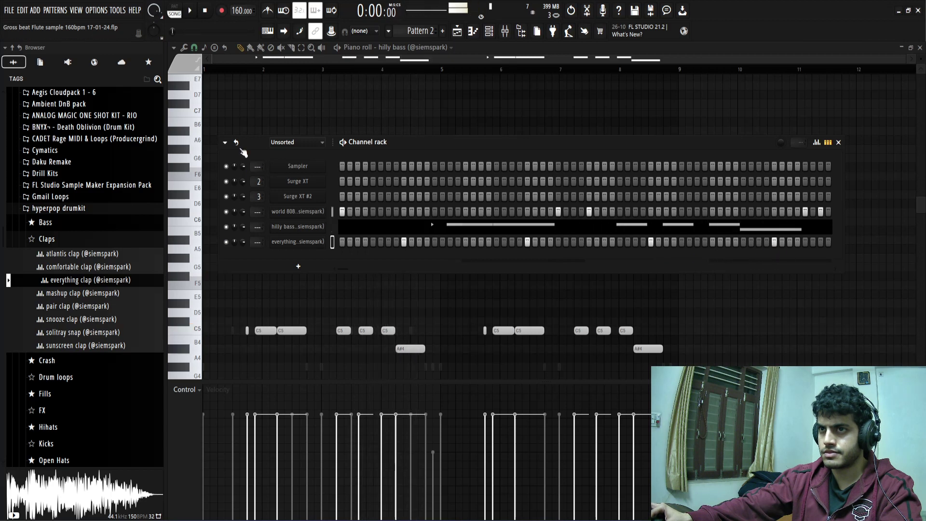
# Enable looping in the channel rack and give the everything clap channel a Bar loop starting at bar 5
pyautogui.click(236, 143)
pyautogui.click(258, 169)
pyautogui.press('space')
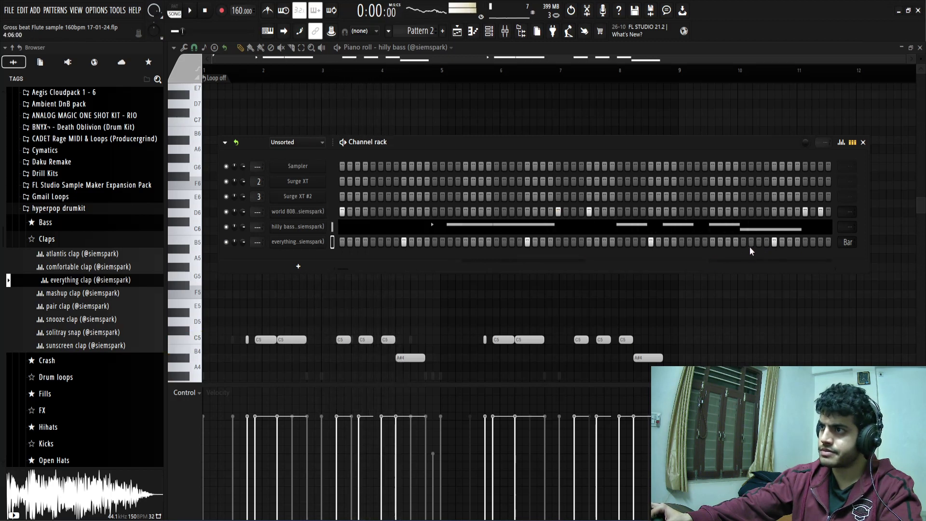
# Add an extra clap hit on step 51 and put the hit on step 57 back in
pyautogui.click(727, 243)
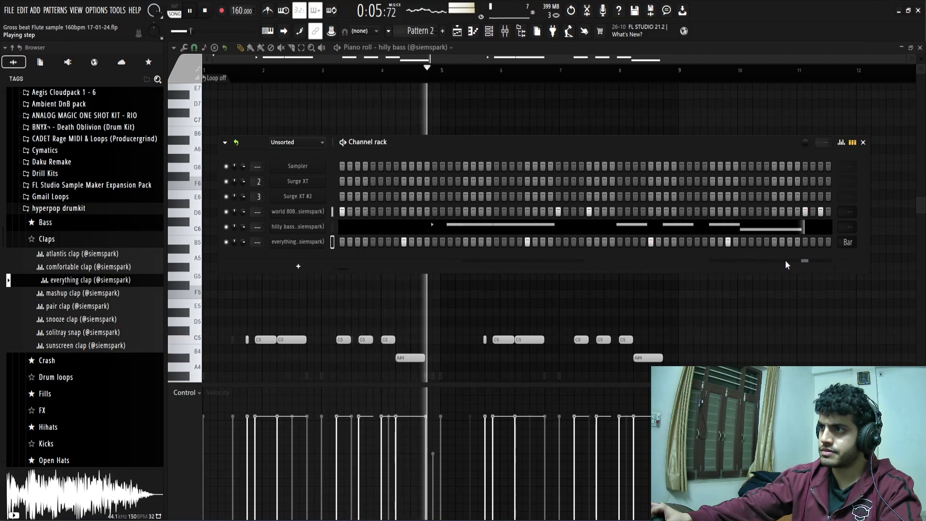
pyautogui.press('space')
pyautogui.click(775, 242)
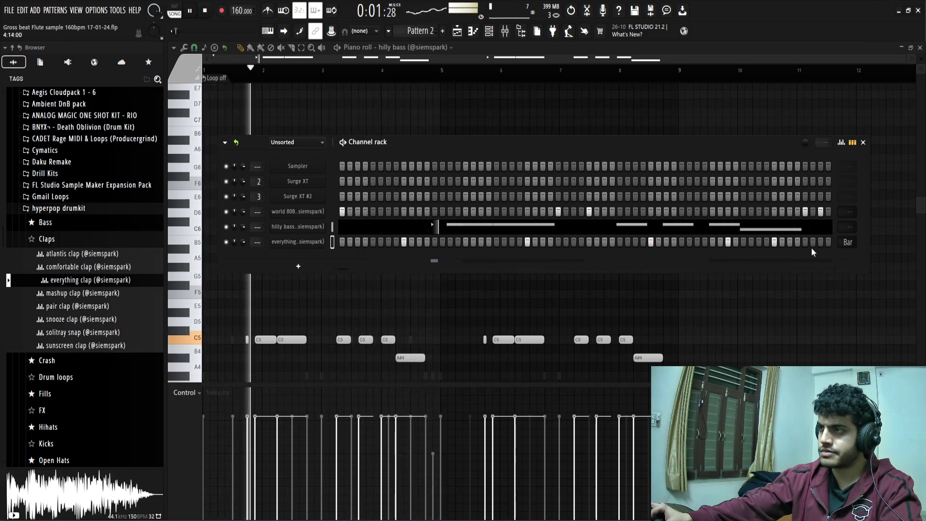
# Open the everything clap's piano roll and quick-quantize its notes
pyautogui.rightClick(296, 242)
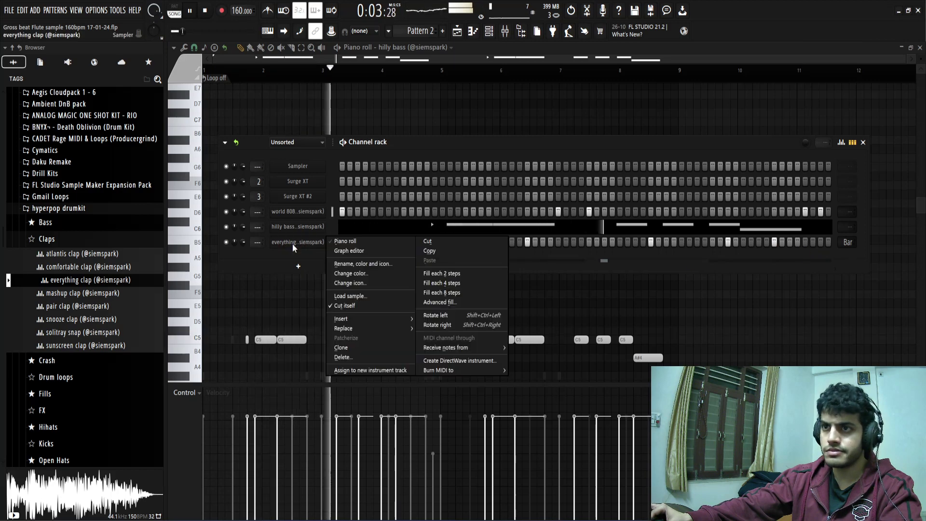
pyautogui.click(327, 239)
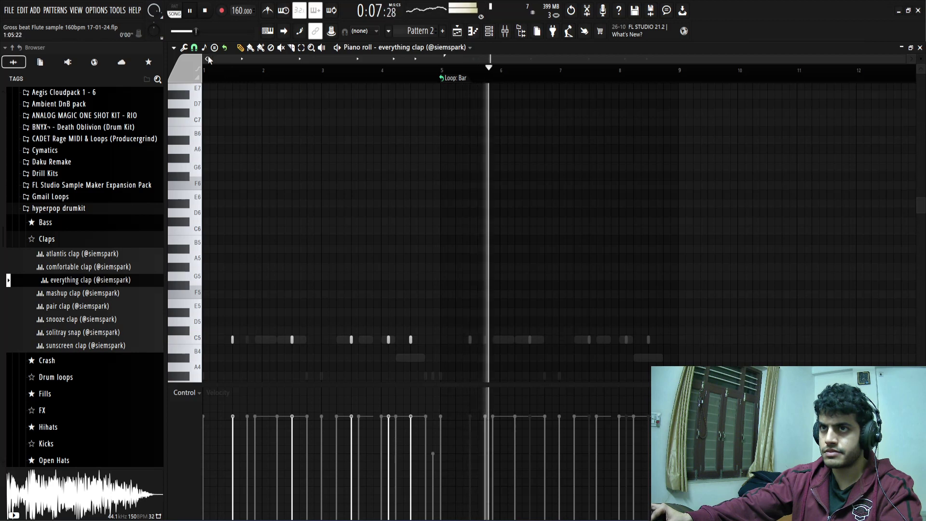
pyautogui.click(194, 47)
pyautogui.click(322, 150)
pyautogui.hotkey('ctrl', 'q')
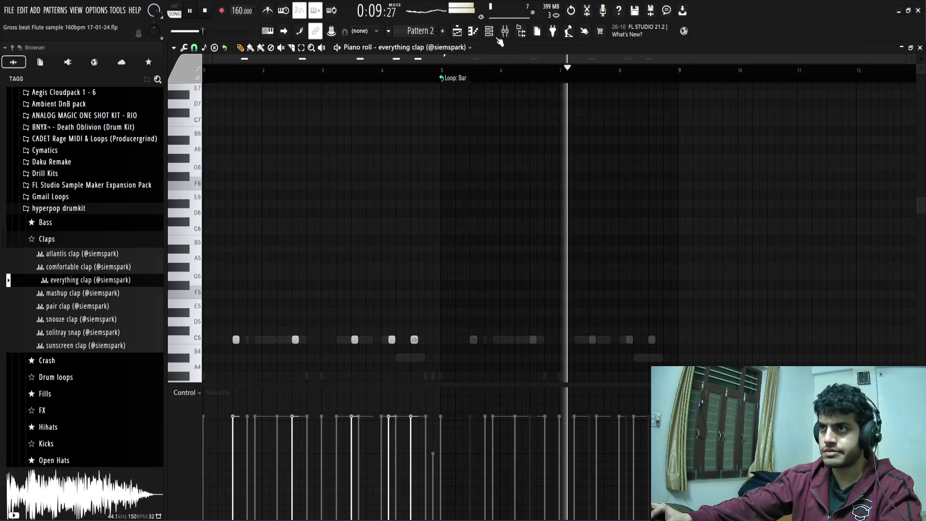
# Bring back the channel rack, close the Claps folder and open the drumkit's Snares folder, previewing the fireball snare
pyautogui.click(489, 31)
pyautogui.click(47, 239)
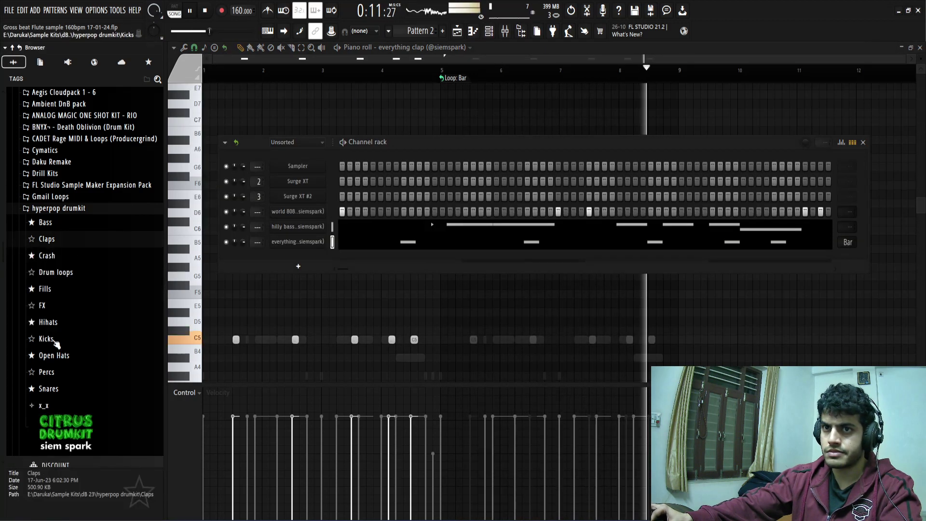
pyautogui.click(62, 389)
pyautogui.click(68, 395)
pyautogui.press('space')
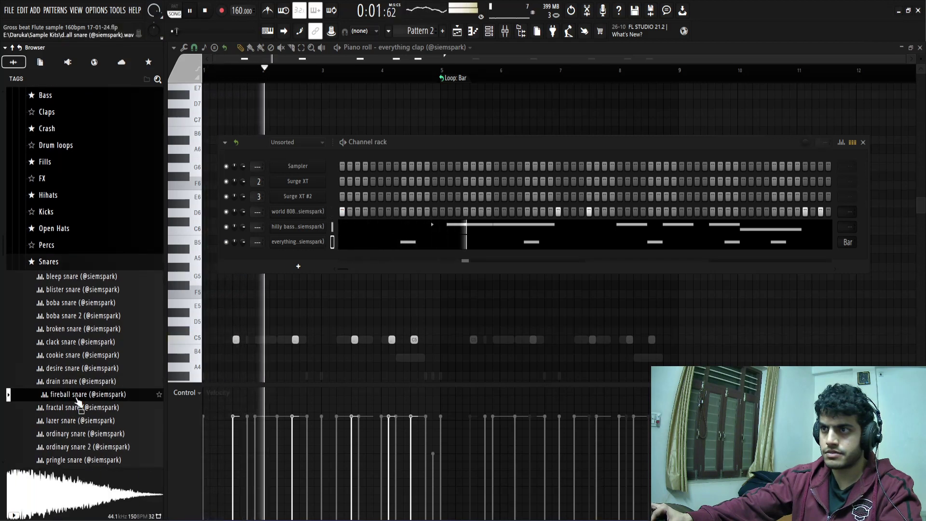
# Audition snares against the pattern, including the lazer, ordinary, scarlet, shard, simulation, stylist and sunscreen snares
pyautogui.click(76, 421)
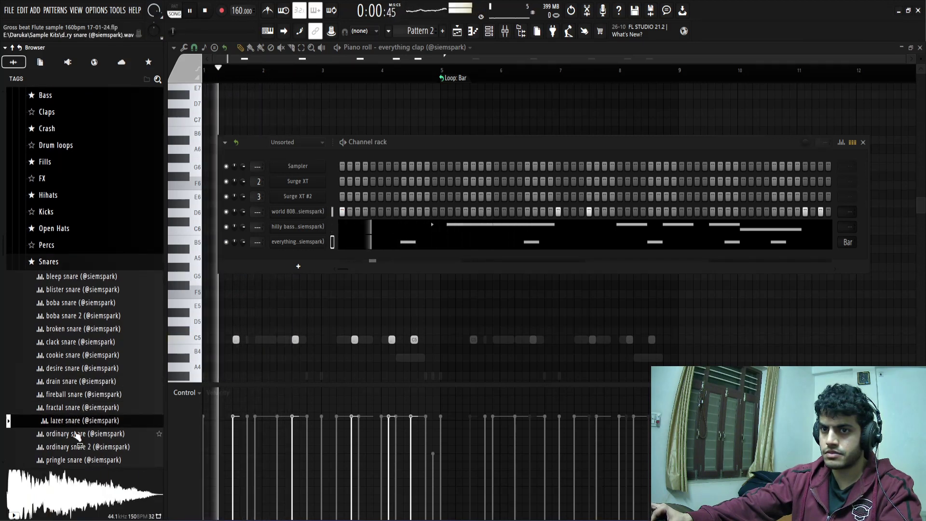
pyautogui.click(74, 434)
pyautogui.click(72, 447)
pyautogui.scroll(-5, 73, 446)
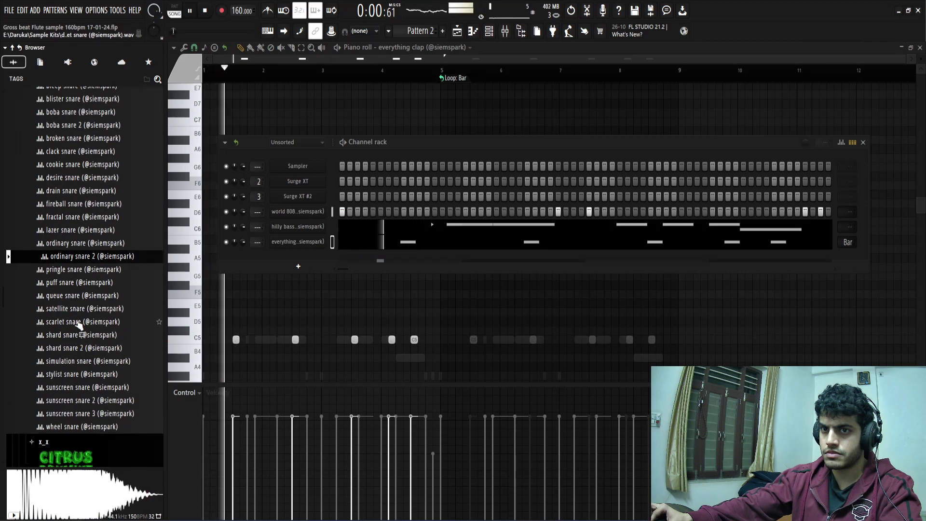
pyautogui.click(73, 322)
pyautogui.click(77, 337)
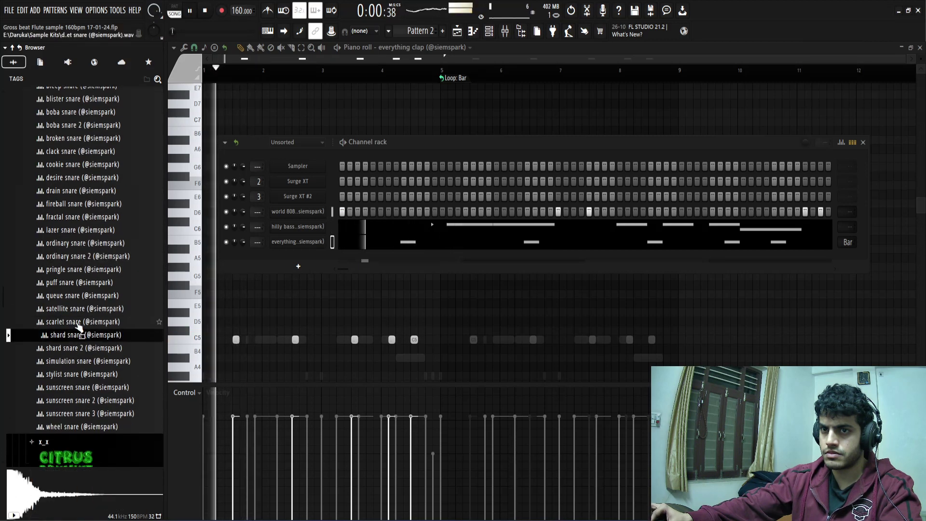
pyautogui.click(78, 325)
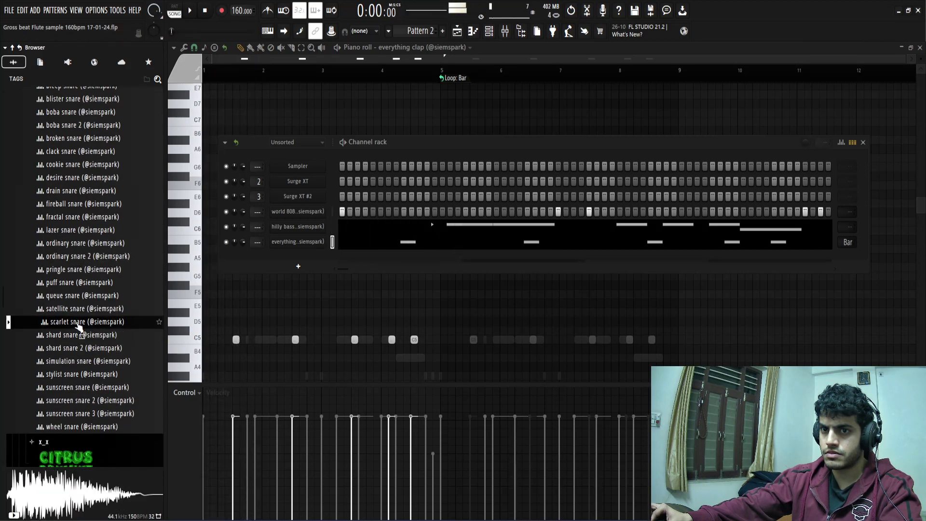
pyautogui.click(77, 377)
pyautogui.press('space')
pyautogui.click(77, 362)
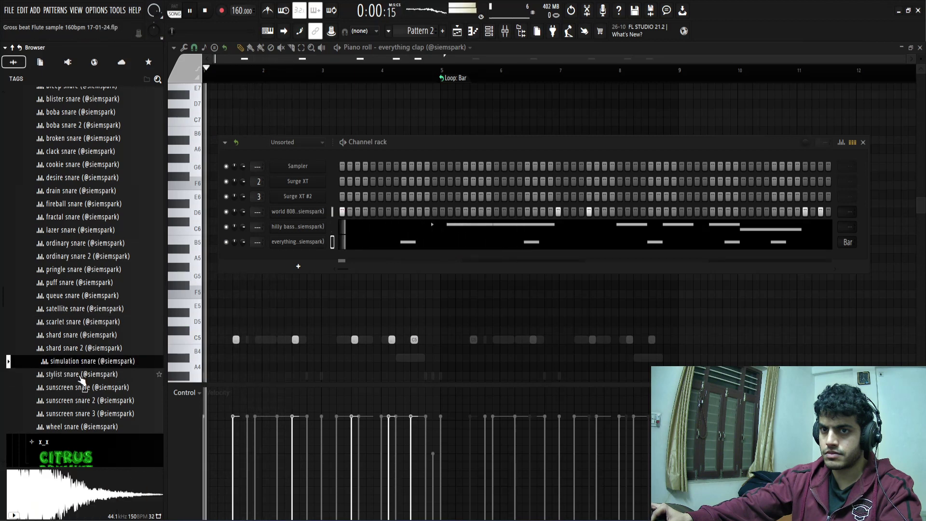
pyautogui.click(79, 377)
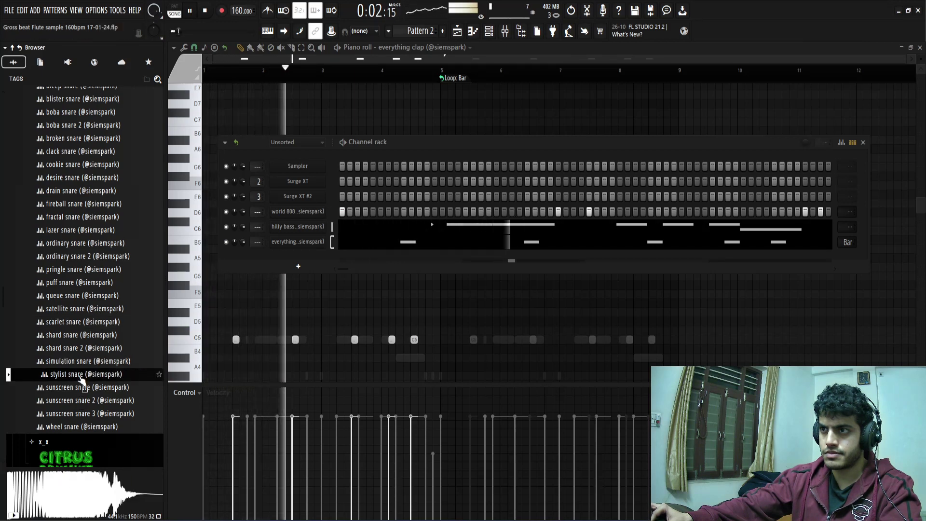
pyautogui.click(81, 387)
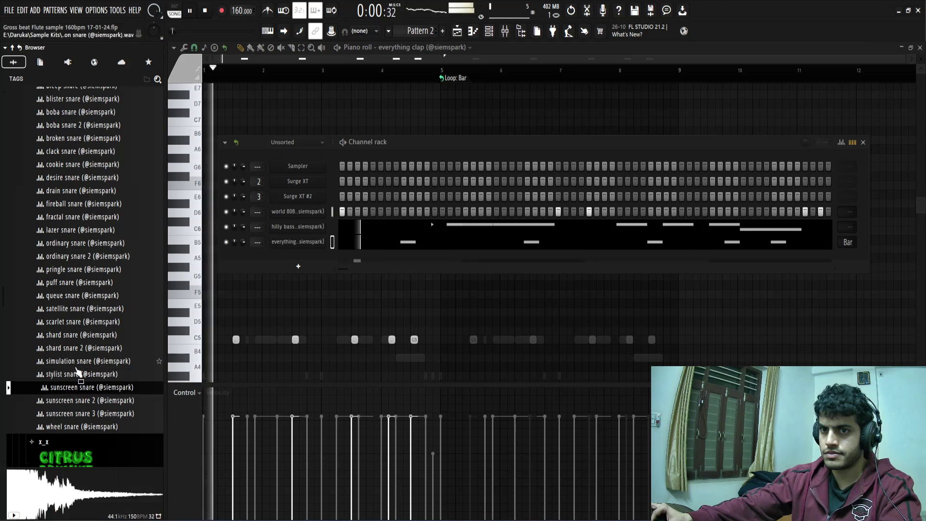
# Add the simulation snare as a new channel set to cut itself, with a hit on step 21
pyautogui.click(76, 366)
pyautogui.press('space')
pyautogui.moveTo(236, 279); pyautogui.dragTo(299, 259)
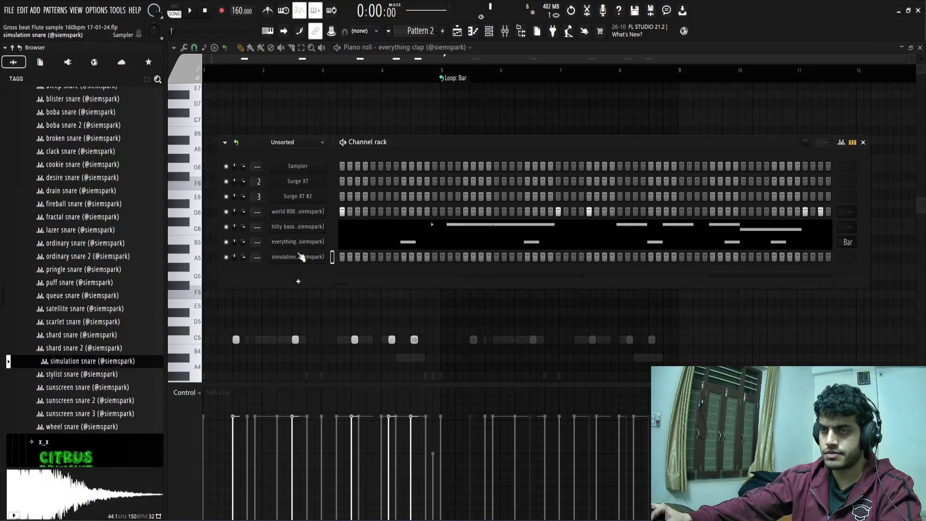
pyautogui.rightClick(301, 256)
pyautogui.click(356, 322)
pyautogui.press('space')
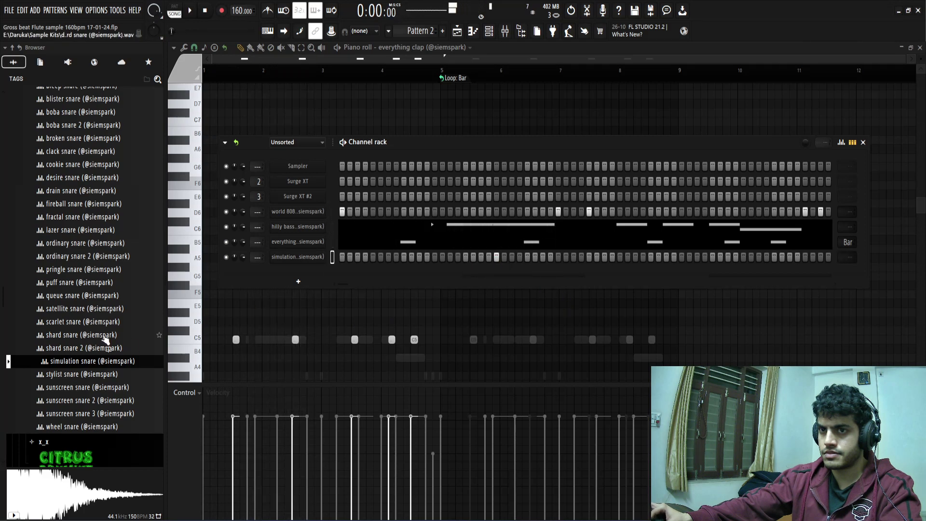
# Audition more snares, replace the simulation snare with ordinary snare 2 on a Bar loop, and lower the channel's volume
pyautogui.click(68, 310)
pyautogui.click(73, 296)
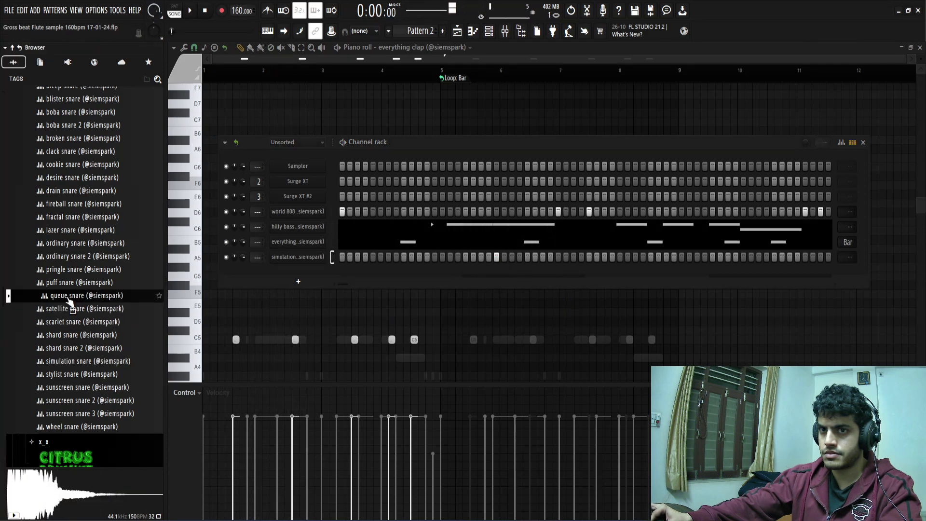
pyautogui.click(73, 283)
pyautogui.click(74, 269)
pyautogui.click(74, 258)
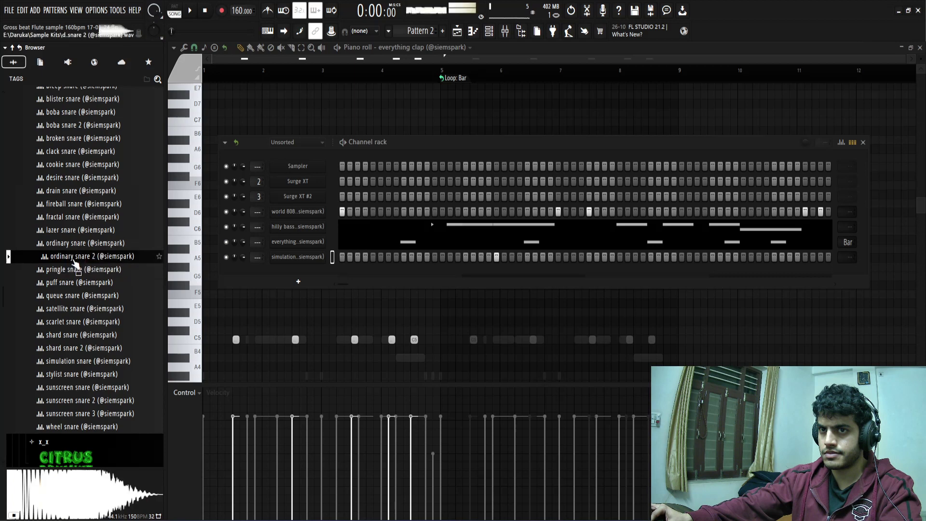
pyautogui.moveTo(243, 257); pyautogui.dragTo(243, 277)
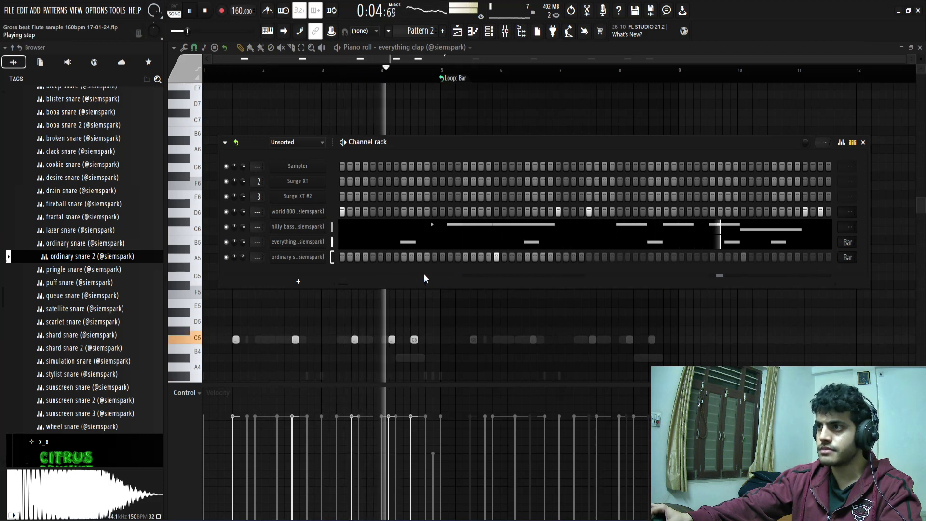
# Preview the fireball, drain and desire snares, load the desire snare into the snare channel and reset its volume to 78%
pyautogui.click(41, 206)
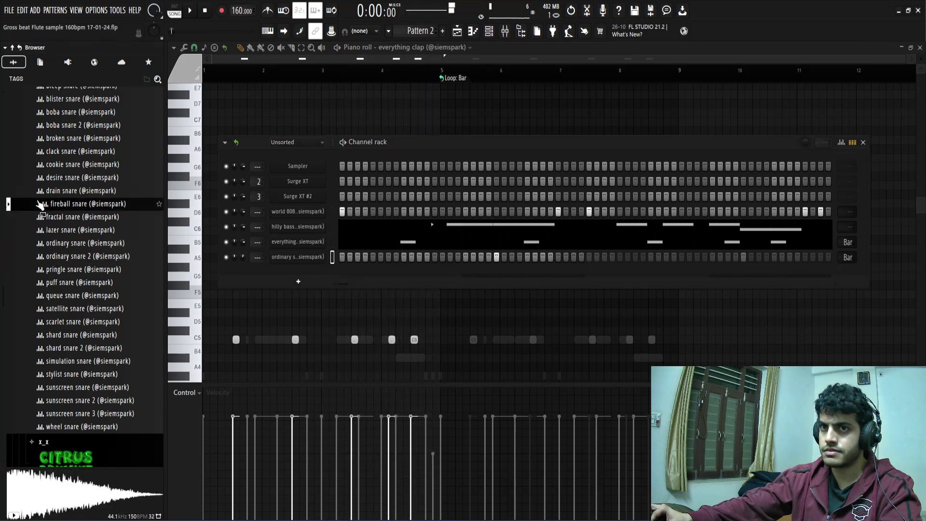
pyautogui.click(83, 195)
pyautogui.click(83, 184)
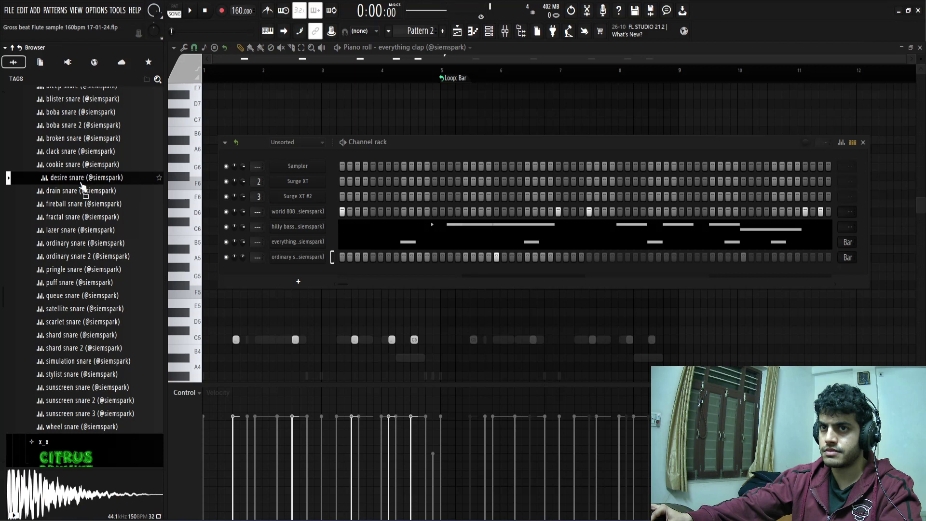
pyautogui.rightClick(242, 256)
pyautogui.click(250, 261)
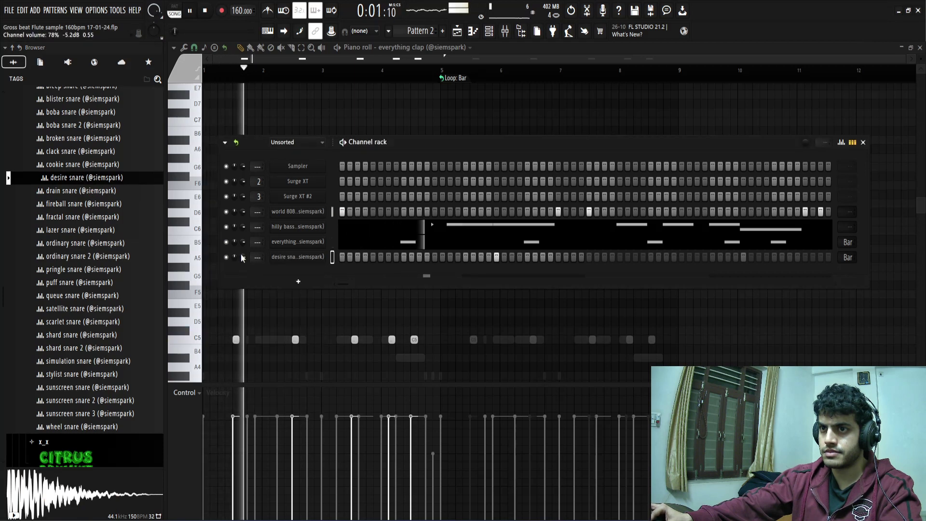
# Reset the snare channel's volume, and try extra desire snare hits on steps 19 and 23, removing each one
pyautogui.rightClick(236, 258)
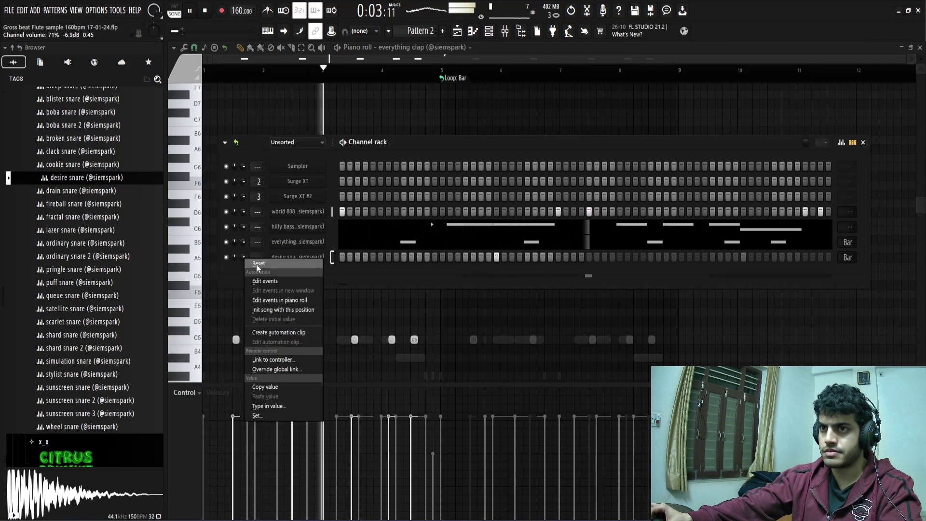
pyautogui.click(251, 264)
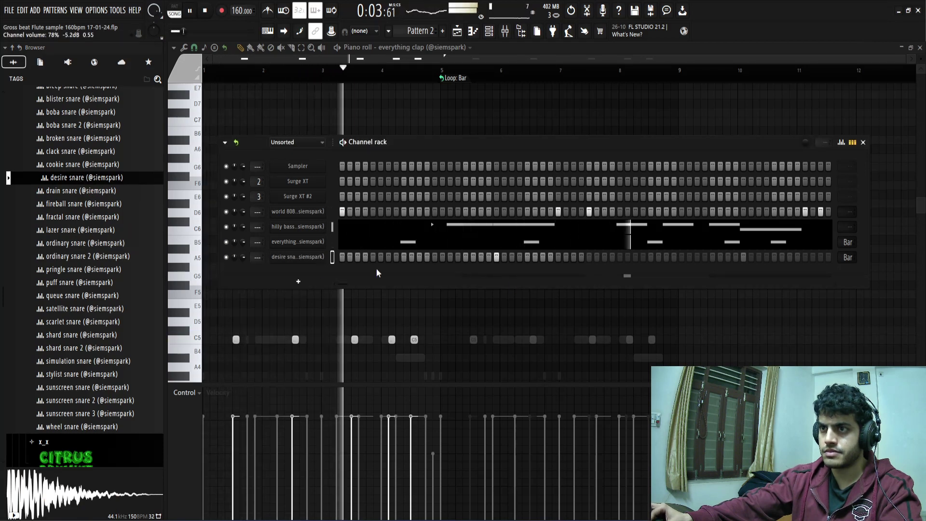
pyautogui.click(489, 257)
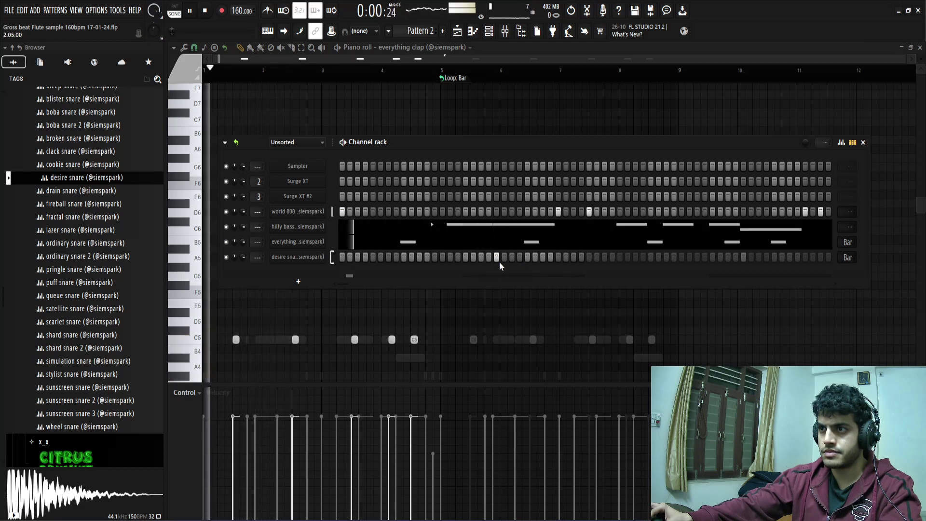
pyautogui.click(481, 257)
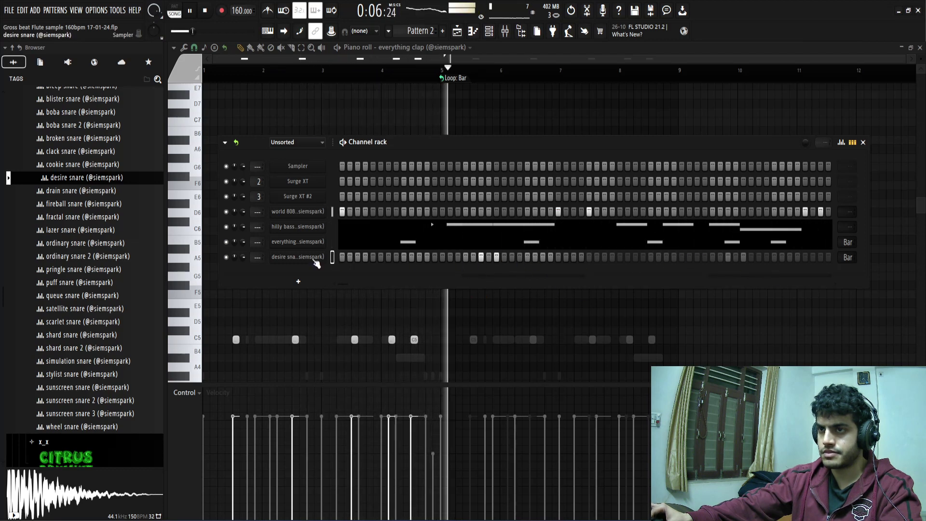
pyautogui.press('space')
pyautogui.rightClick(482, 258)
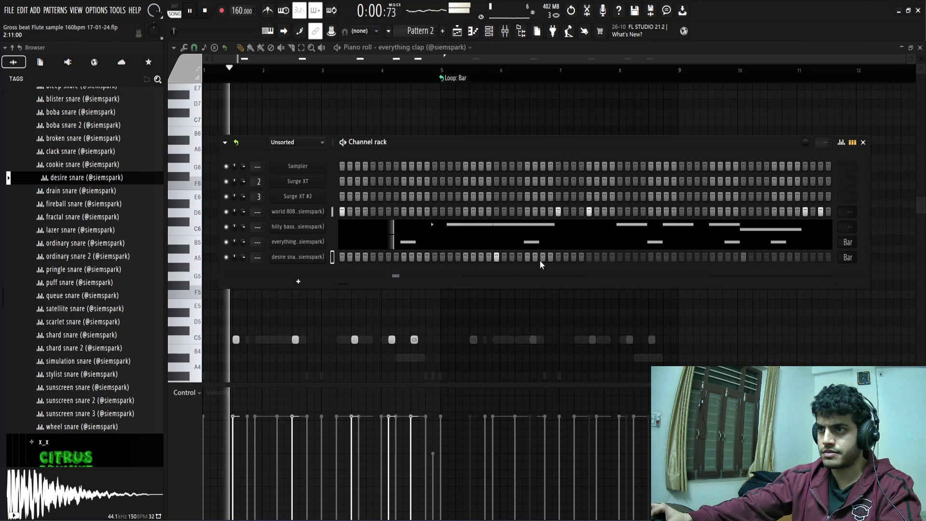
pyautogui.click(512, 258)
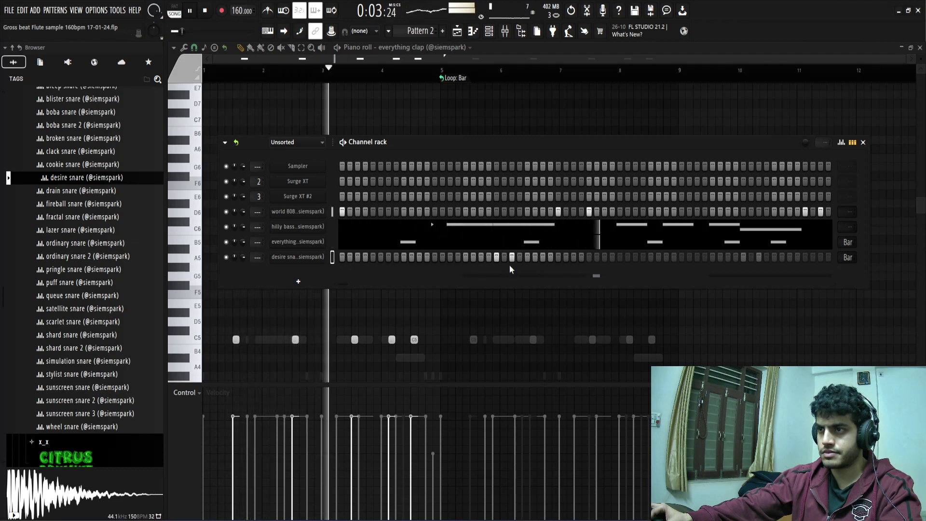
pyautogui.rightClick(513, 259)
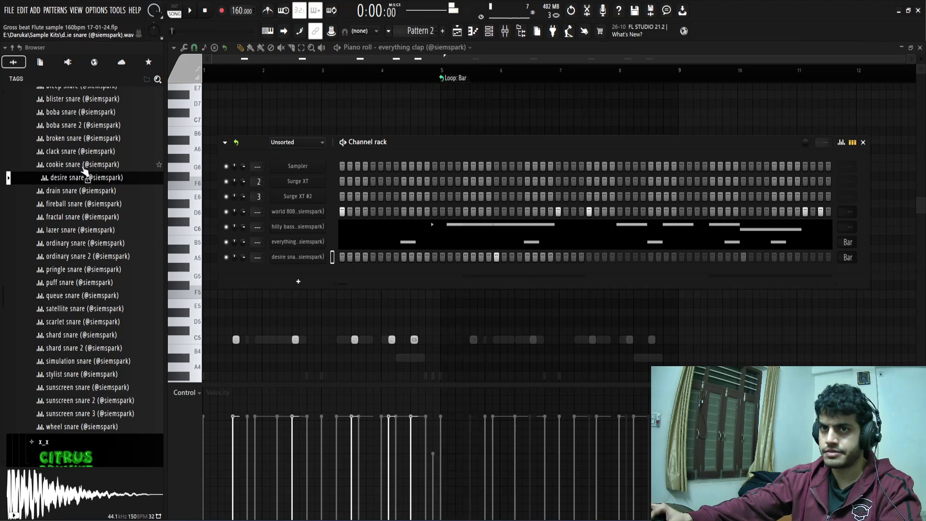
# Audition the cookie, boba, blister and bleep snares, and replace the snare channel's sample with the bleep snare
pyautogui.click(82, 167)
pyautogui.click(77, 126)
pyautogui.scroll(3, 87, 212)
pyautogui.click(72, 235)
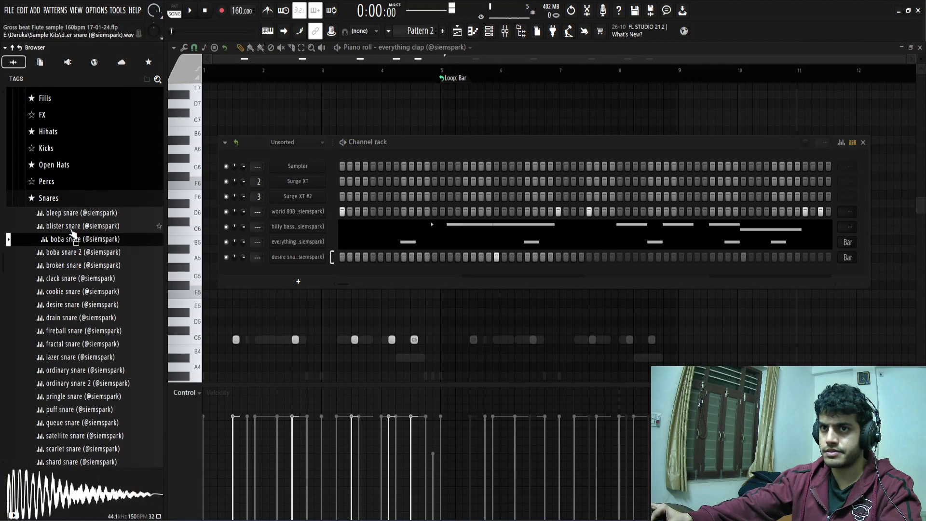
pyautogui.click(72, 227)
pyautogui.click(71, 217)
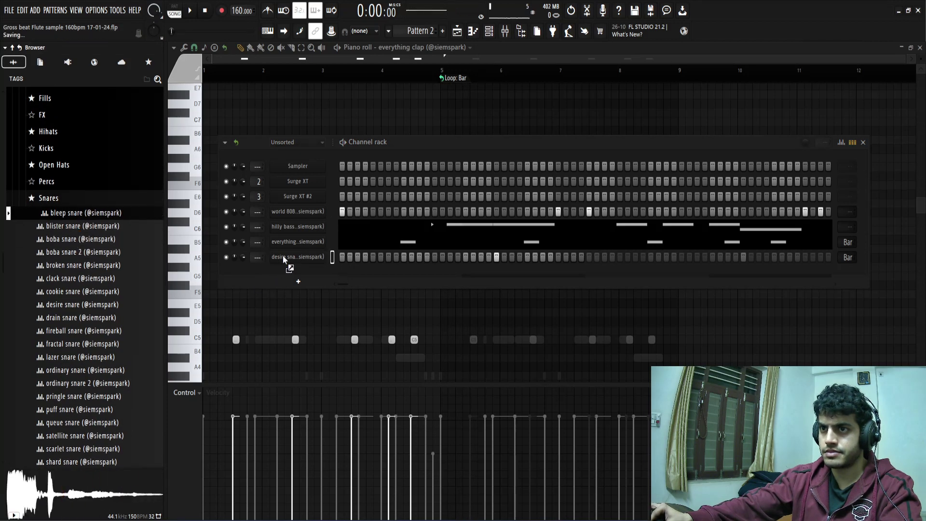
pyautogui.moveTo(284, 259); pyautogui.dragTo(283, 259)
pyautogui.press('space')
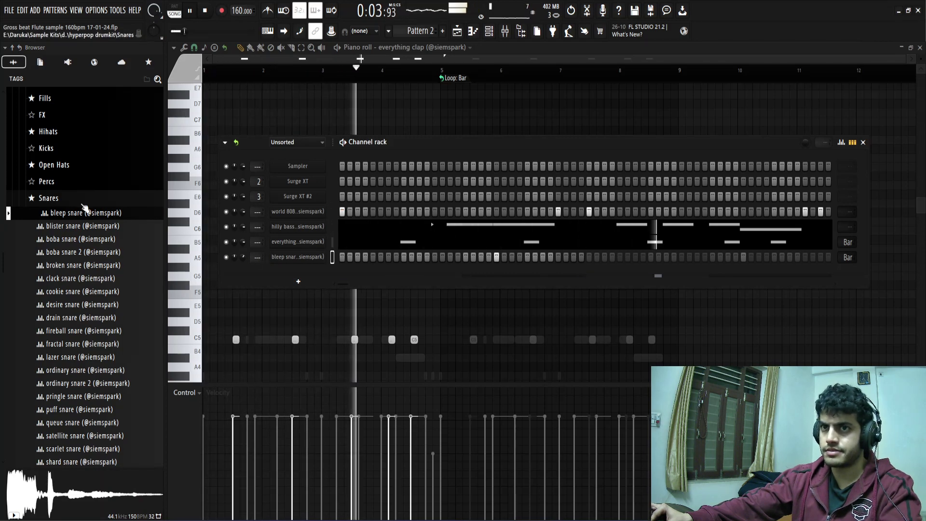
# Browse the drum kit's Percs folder and preview percussion samples, including the sour perc
pyautogui.click(48, 198)
pyautogui.scroll(-4, 98, 317)
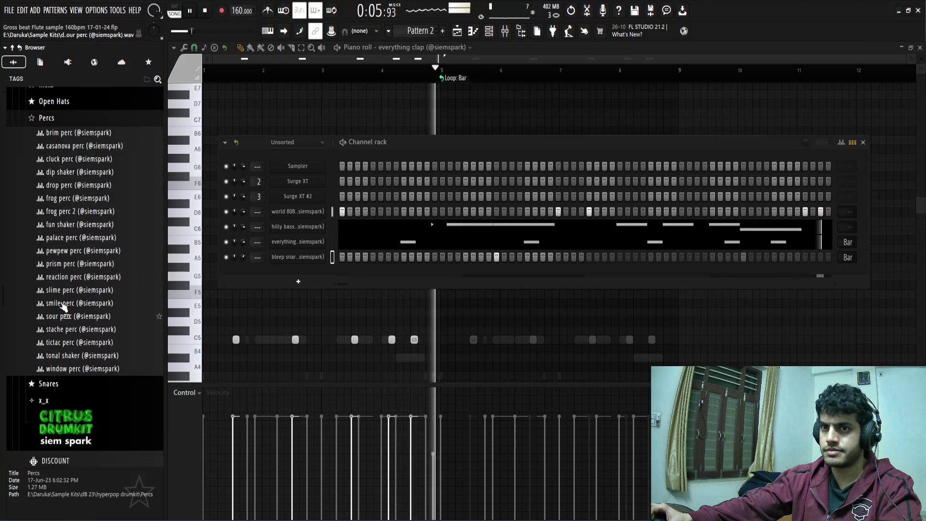
pyautogui.click(70, 278)
pyautogui.click(71, 306)
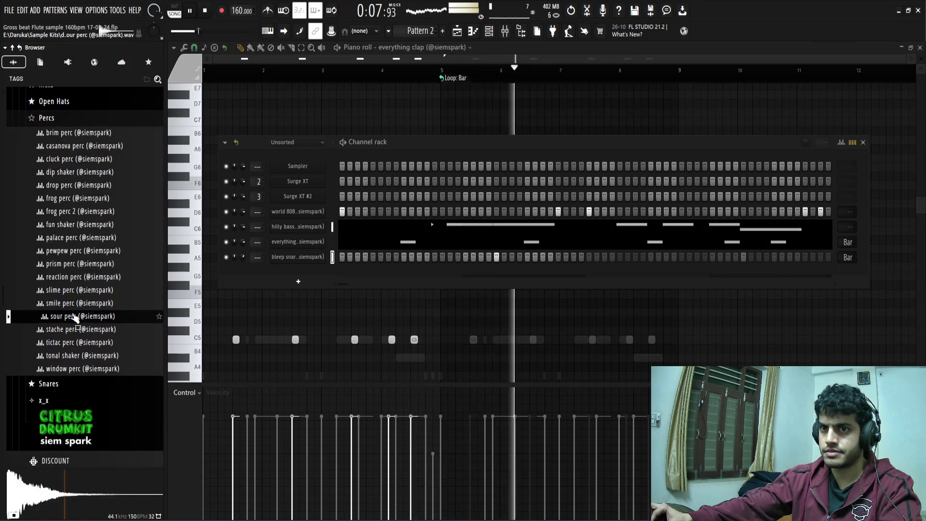
# Add the smile perc as a new channel set to cut itself, with a hit on step 5 on a Beat loop
pyautogui.moveTo(82, 303); pyautogui.dragTo(309, 279)
pyautogui.rightClick(316, 273)
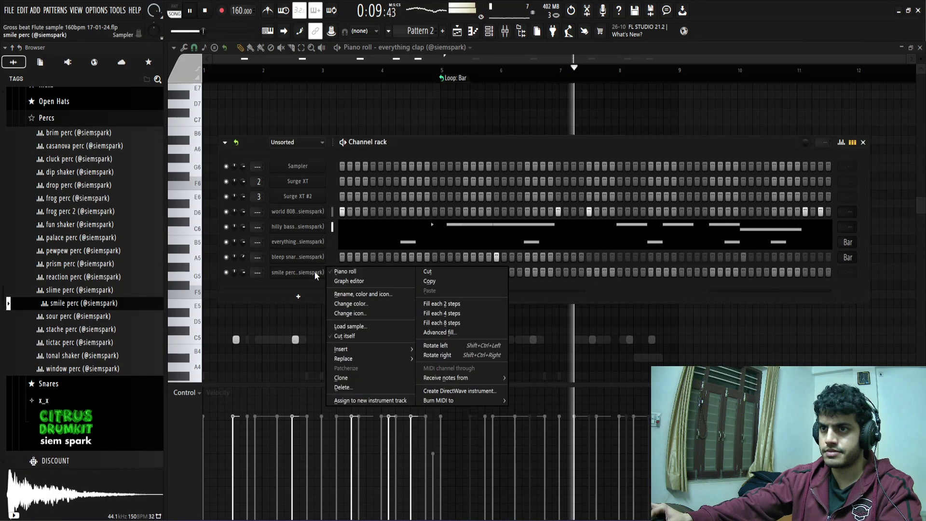
pyautogui.click(358, 335)
pyautogui.click(365, 273)
pyautogui.press('space')
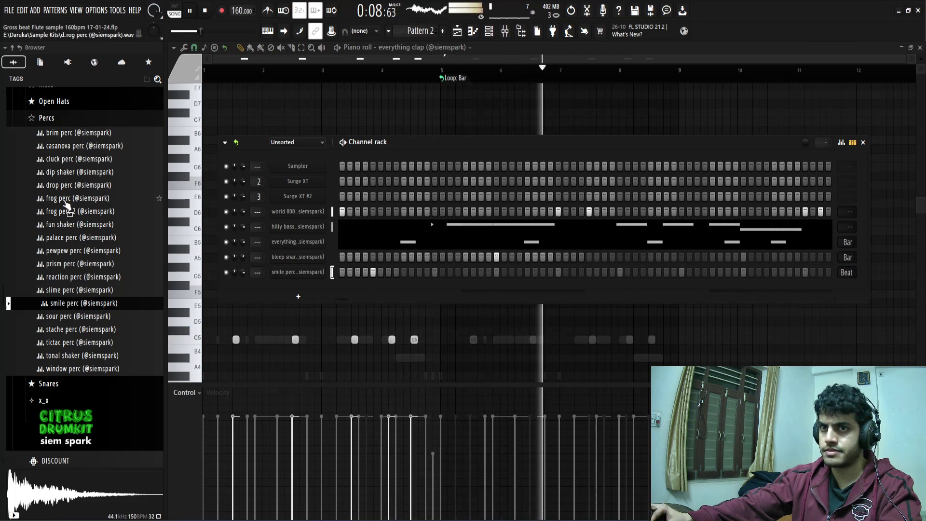
# Preview the frog and drop percs, and add the frog perc as a new channel set to cut itself
pyautogui.click(66, 197)
pyautogui.press('Up')
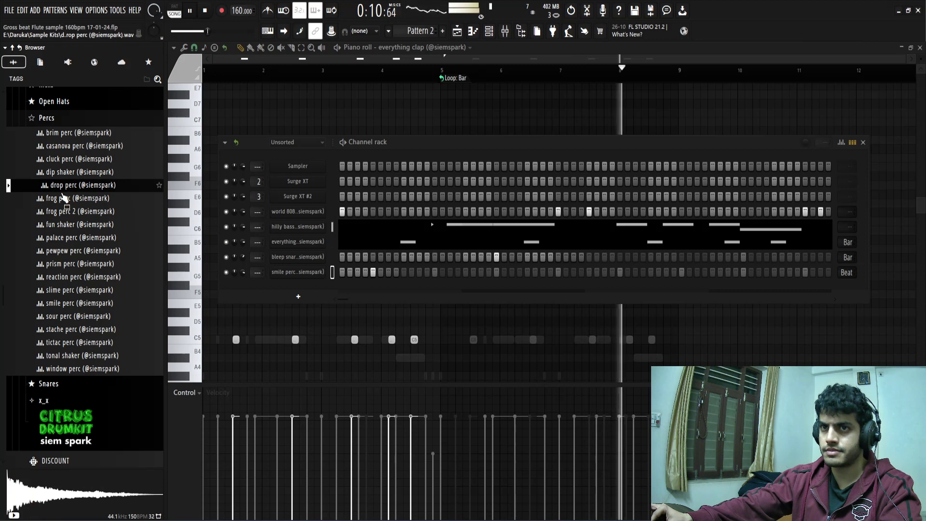
pyautogui.moveTo(67, 197); pyautogui.dragTo(298, 286)
pyautogui.rightClick(298, 286)
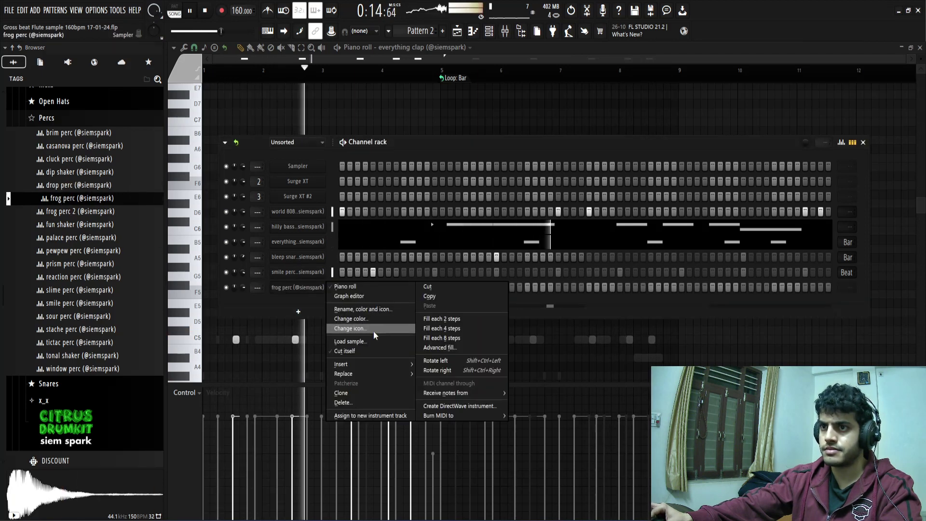
pyautogui.click(380, 351)
pyautogui.press('space')
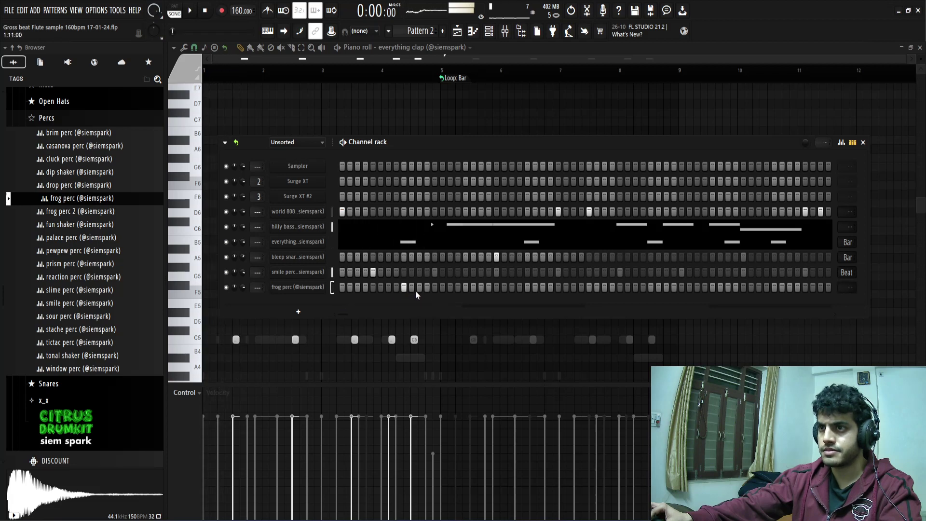
# Place the frog perc hit on step 13 and set both the frog and smile perc channels to Bar loops
pyautogui.click(435, 287)
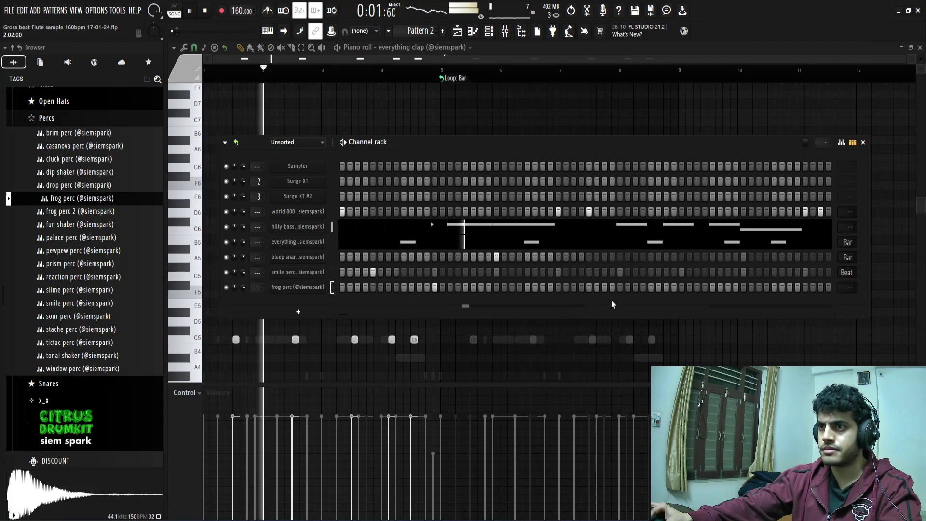
pyautogui.click(843, 288)
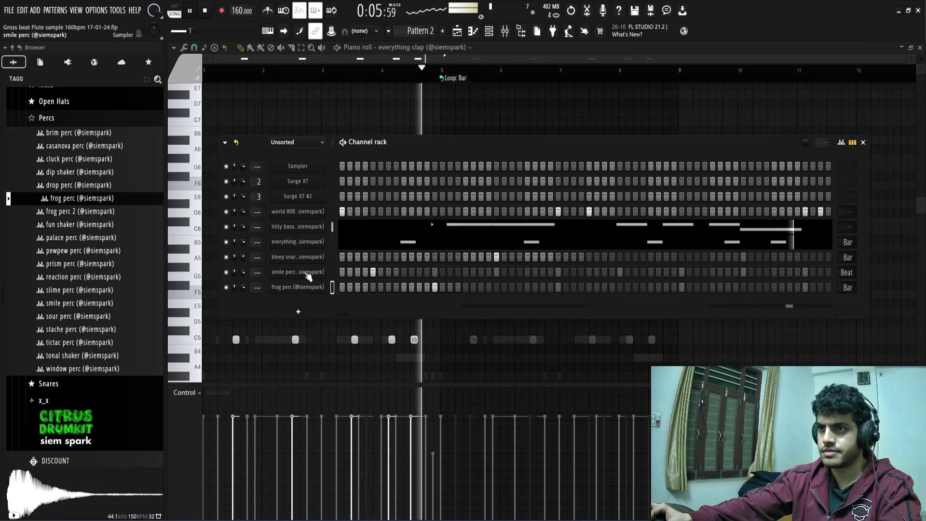
pyautogui.click(850, 273)
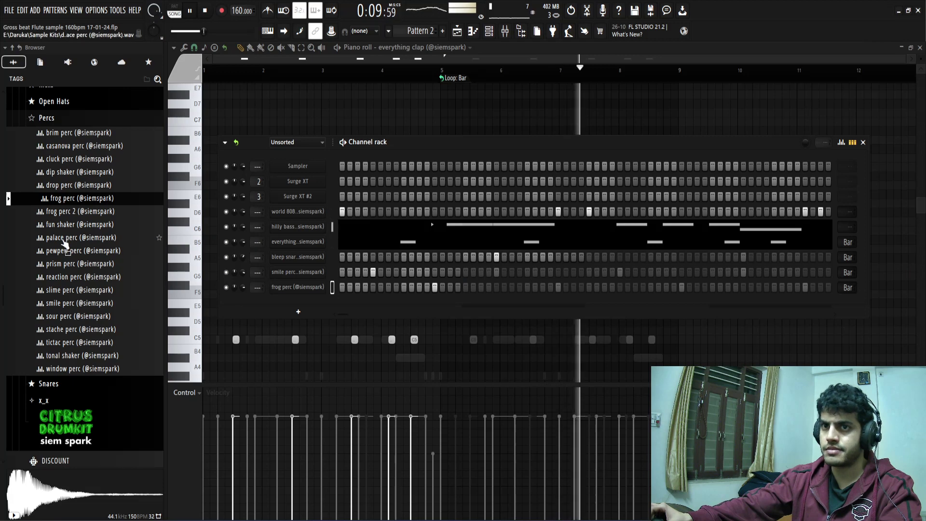
# Try pitch shifts of +100 and +200 cents and Resample stretching on the frog perc, reset the pitch, and close its settings
pyautogui.scroll(2, 64, 247)
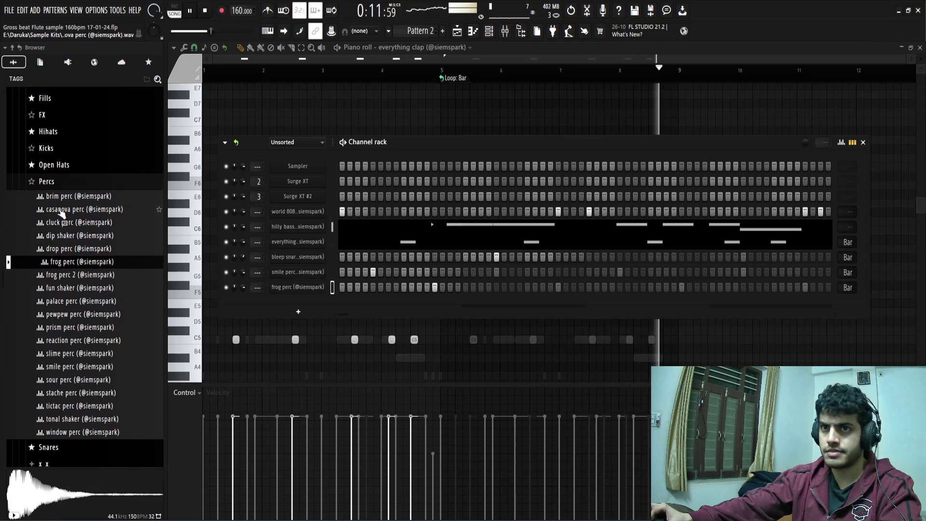
pyautogui.press('space')
pyautogui.click(298, 287)
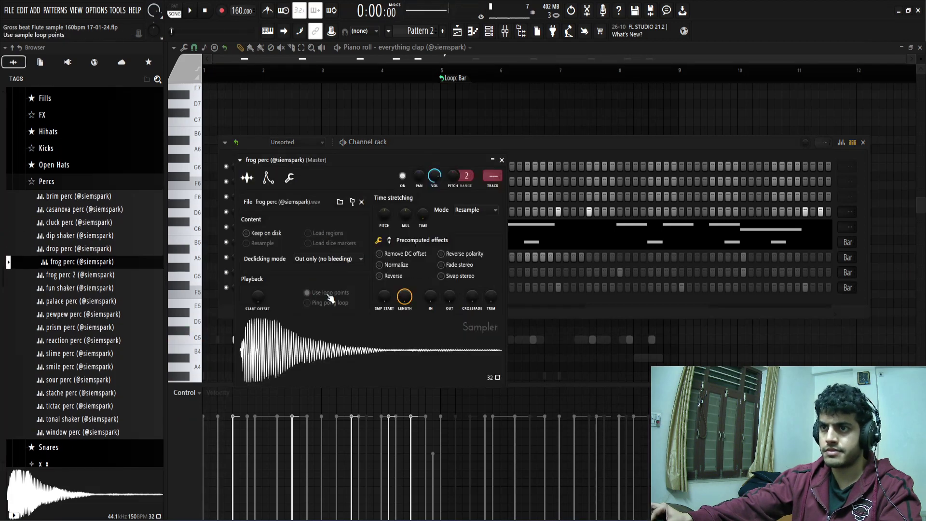
pyautogui.moveTo(385, 217); pyautogui.dragTo(384, 211)
pyautogui.press('space')
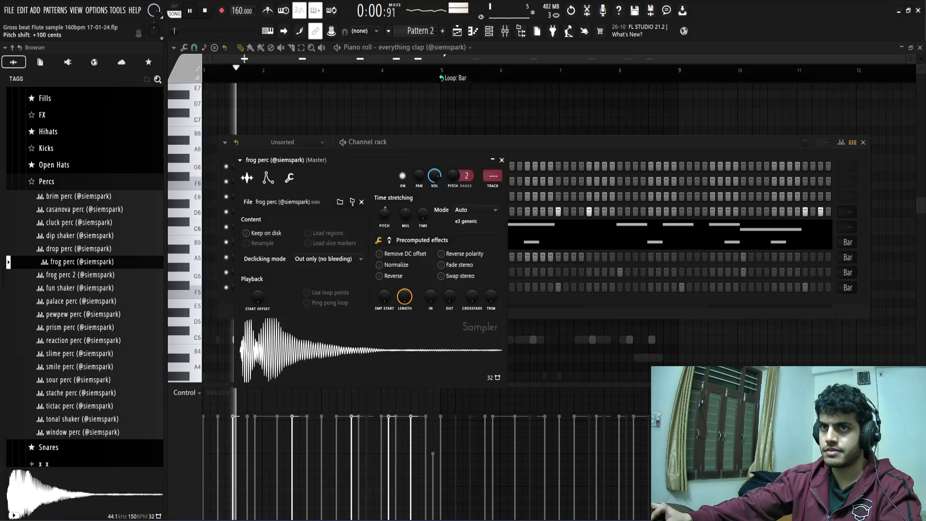
pyautogui.click(463, 210)
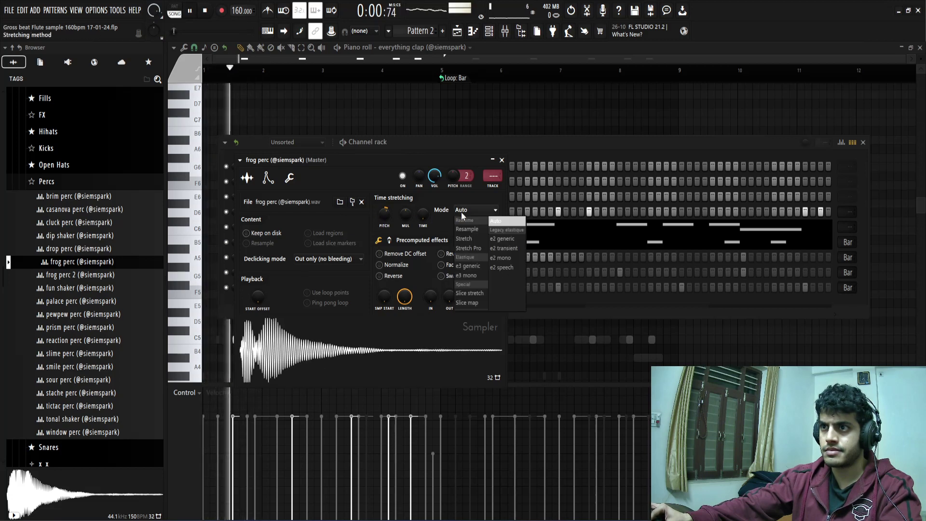
pyautogui.click(463, 221)
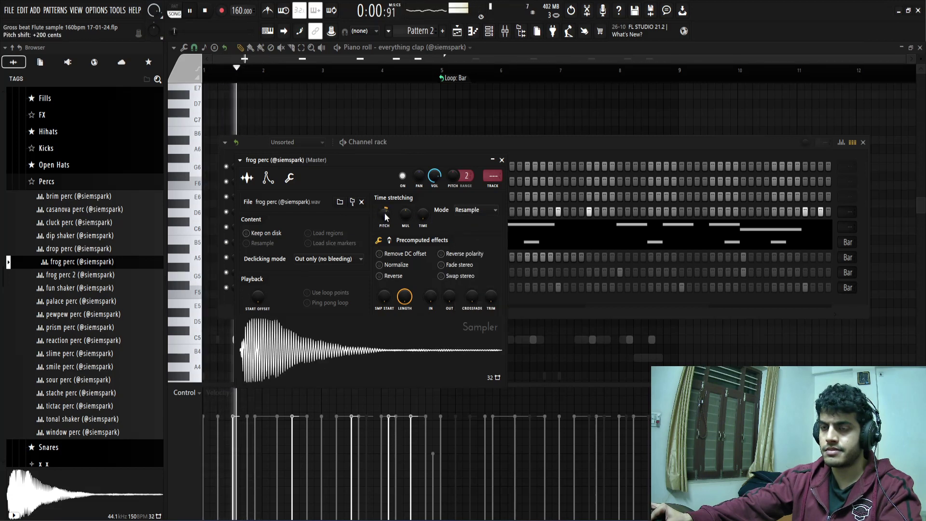
pyautogui.scroll(-1, 384, 216)
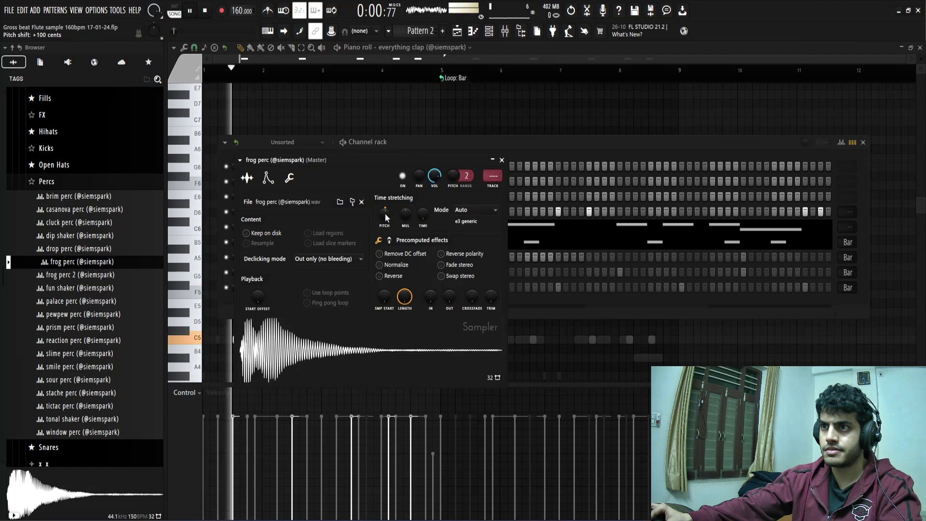
pyautogui.rightClick(385, 214)
pyautogui.click(397, 219)
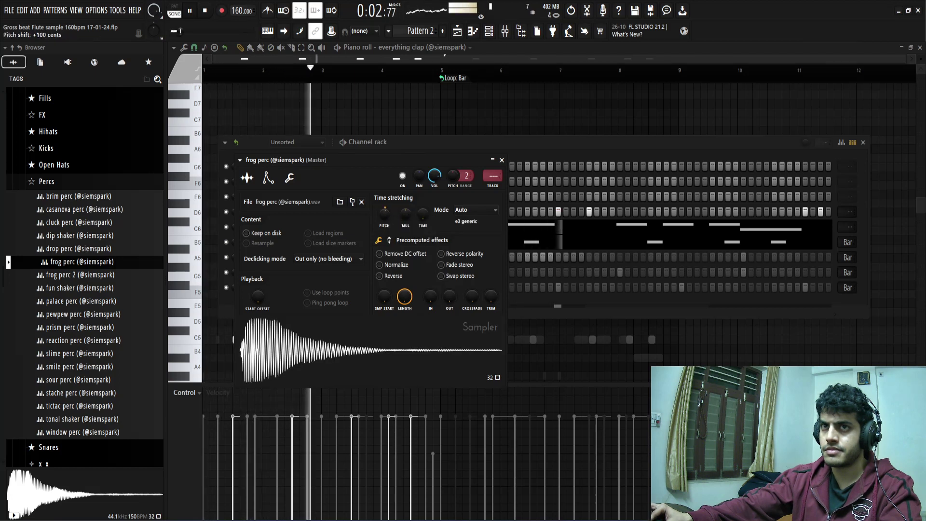
pyautogui.press('space')
pyautogui.click(502, 160)
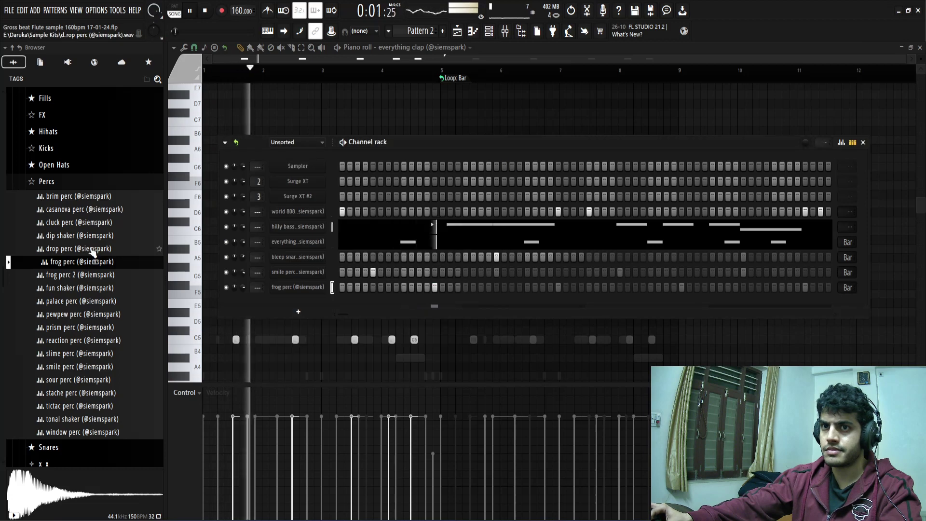
# Leave the Percs folder, open the kit's Hihats folder and preview the calcium hihat
pyautogui.click(62, 179)
pyautogui.click(60, 171)
pyautogui.click(62, 170)
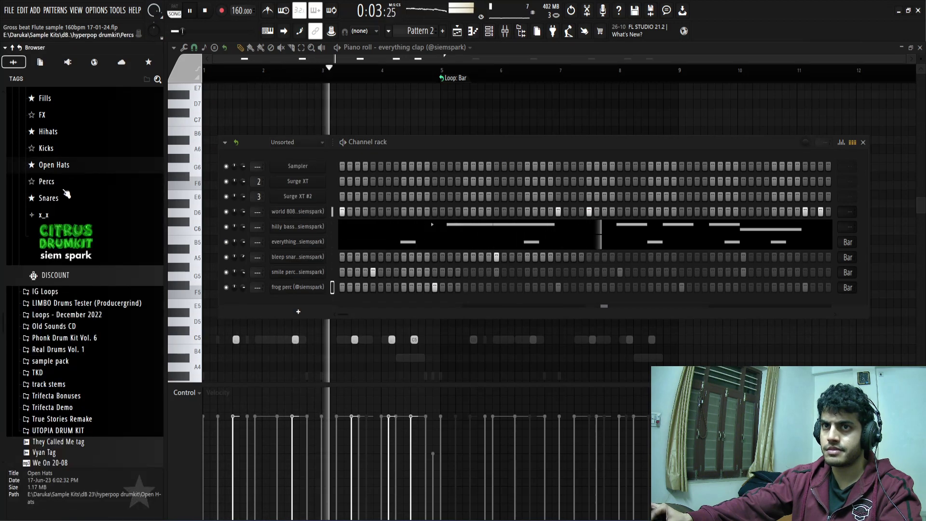
pyautogui.scroll(1, 63, 193)
pyautogui.click(56, 199)
pyautogui.click(60, 226)
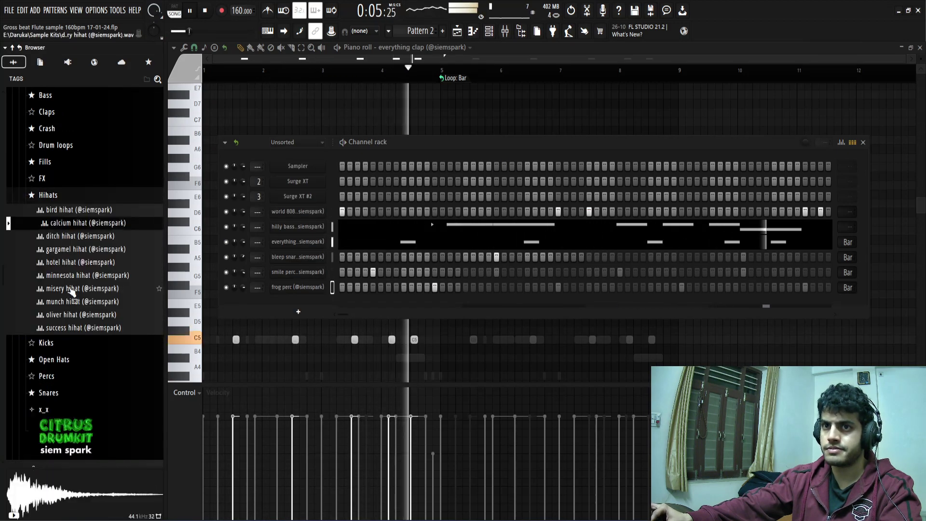
# Audition more hihats against the playing pattern, including the misery, munch, oliver, minnesota, hotel and gargamel hihats
pyautogui.click(64, 288)
pyautogui.press('Down')
pyautogui.press('Down')
pyautogui.press('Down')
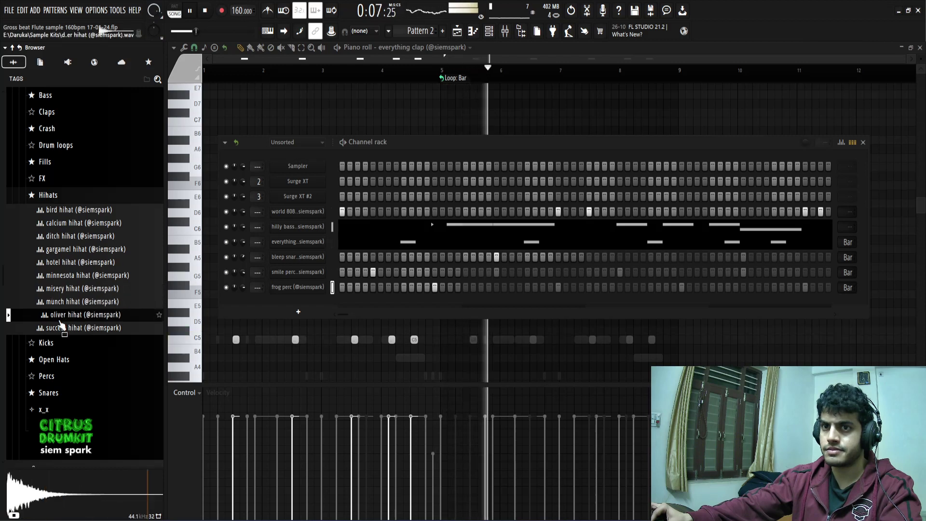
pyautogui.click(59, 275)
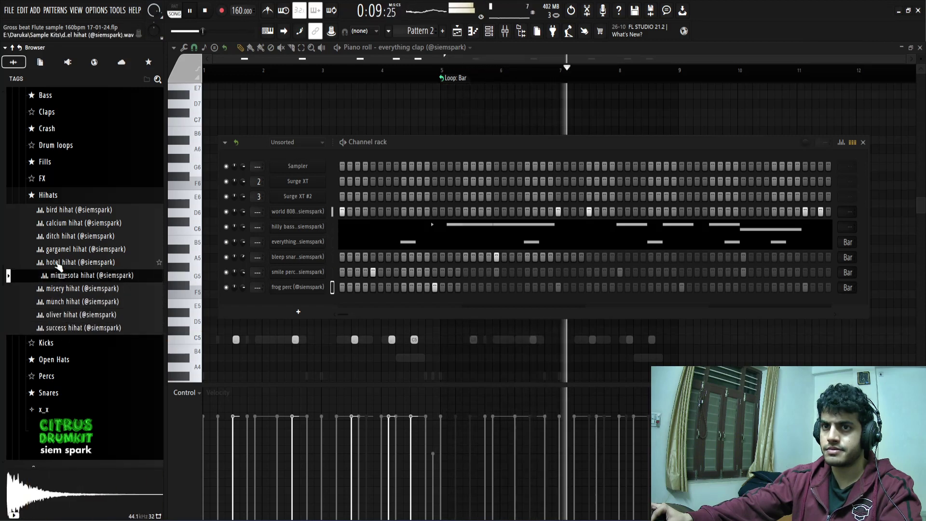
pyautogui.click(57, 265)
pyautogui.click(57, 279)
pyautogui.click(62, 249)
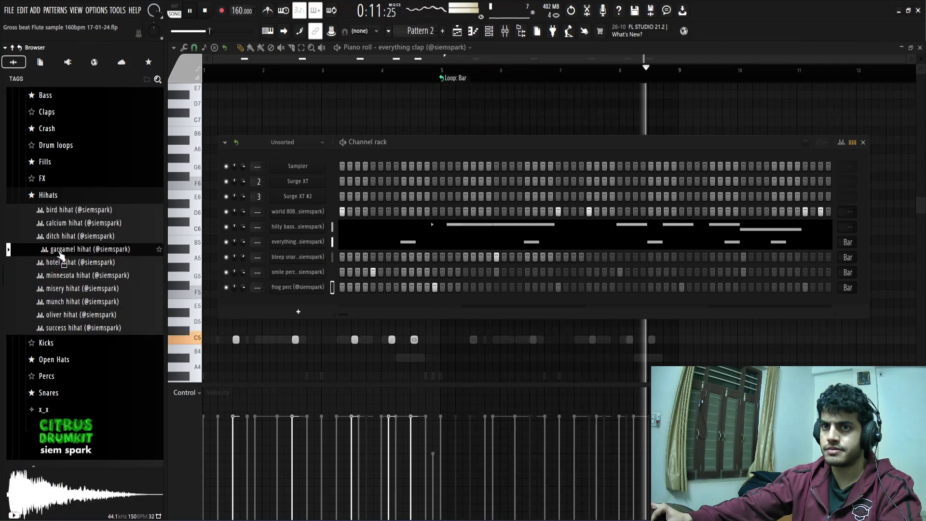
pyautogui.click(61, 263)
# Add the gargamel hihat as a new channel set to cut itself and fill it on every 2 steps
pyautogui.moveTo(60, 249); pyautogui.dragTo(314, 314)
pyautogui.rightClick(321, 302)
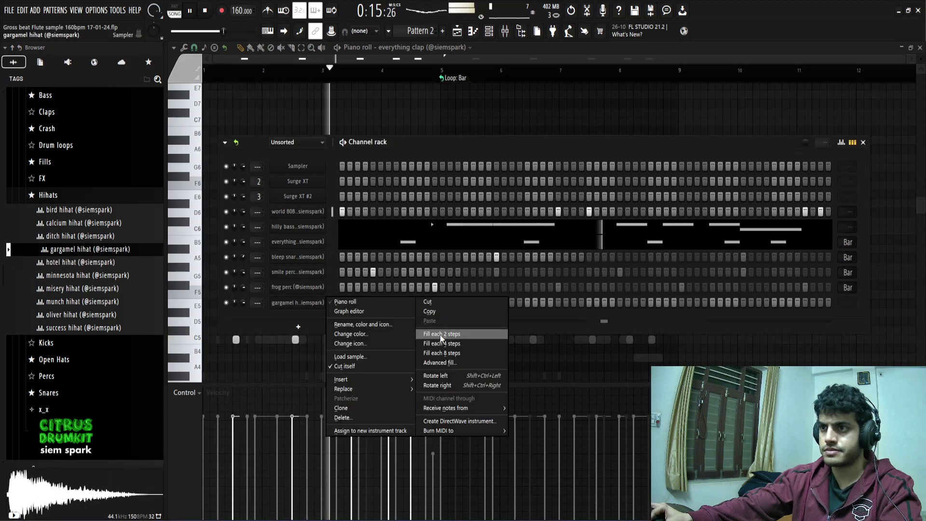
pyautogui.click(435, 333)
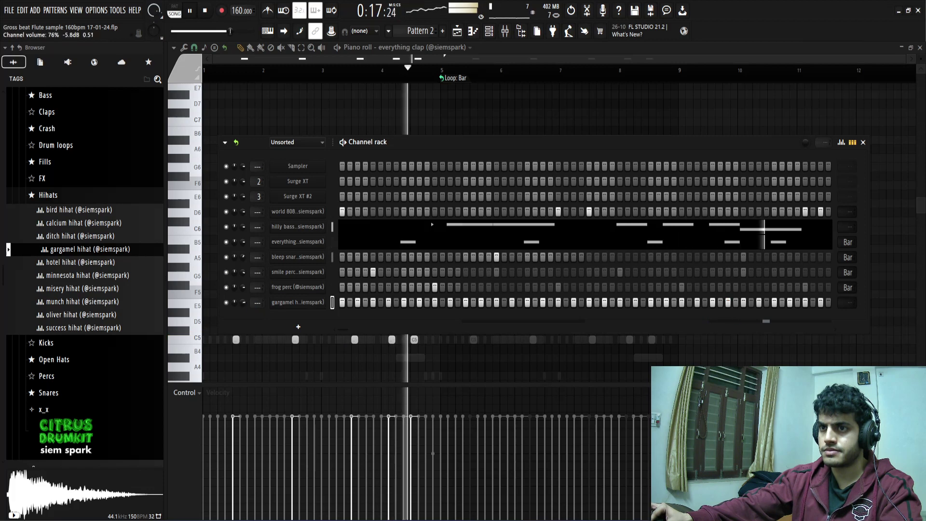
# Check the gargamel hihat's filled notes in the piano roll, return to the channel rack and stop playback
pyautogui.rightClick(292, 306)
pyautogui.click(348, 303)
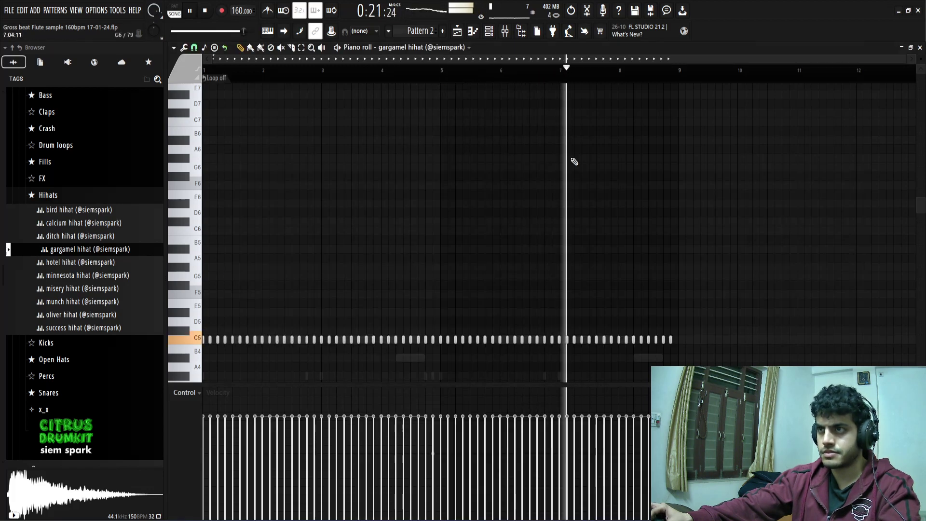
pyautogui.click(489, 31)
pyautogui.press('space')
# Preview the ditch and minnesota hihats and swap the gargamel hihat channel's sample for the minnesota hihat
pyautogui.click(91, 236)
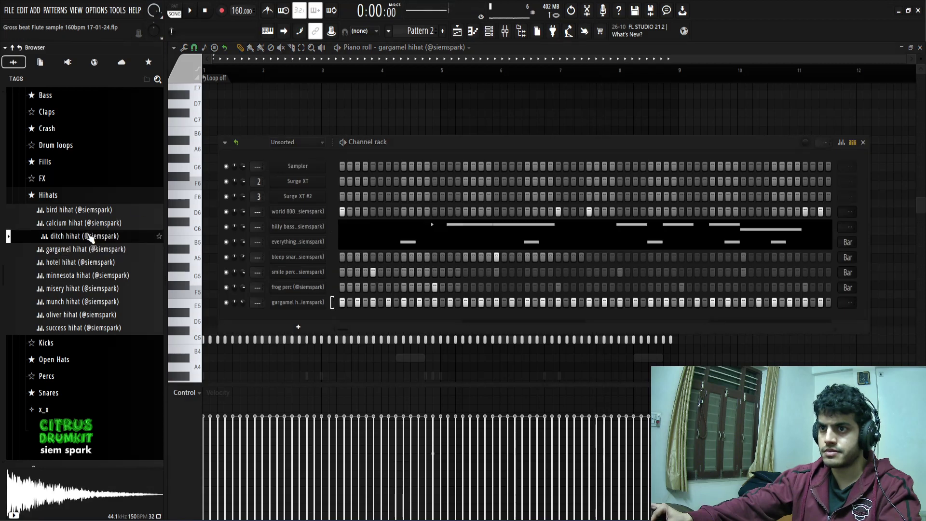
pyautogui.click(80, 276)
pyautogui.moveTo(85, 291); pyautogui.dragTo(119, 289)
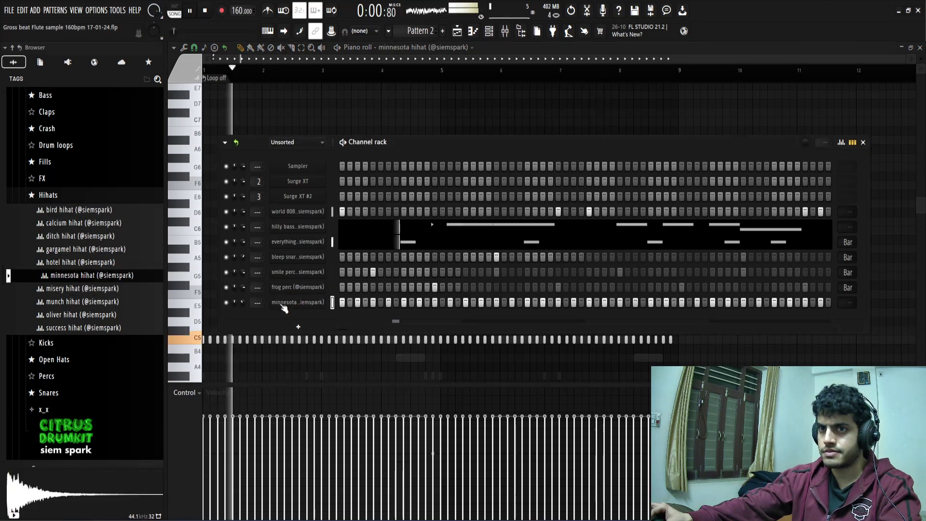
pyautogui.press('space')
# Preview the munch and oliver hihats, load the oliver hihat onto the hihat channel and play the pattern
pyautogui.click(99, 301)
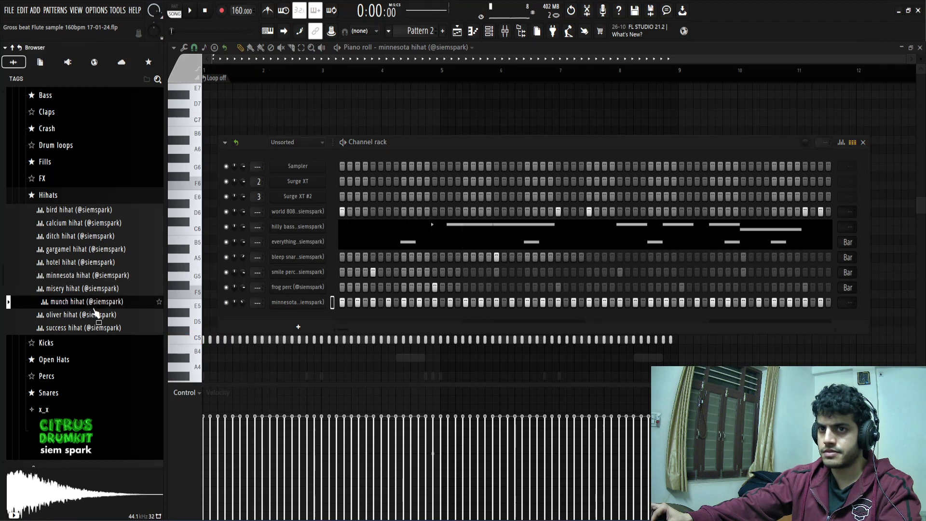
pyautogui.click(99, 316)
pyautogui.moveTo(310, 308); pyautogui.dragTo(308, 307)
pyautogui.press('space')
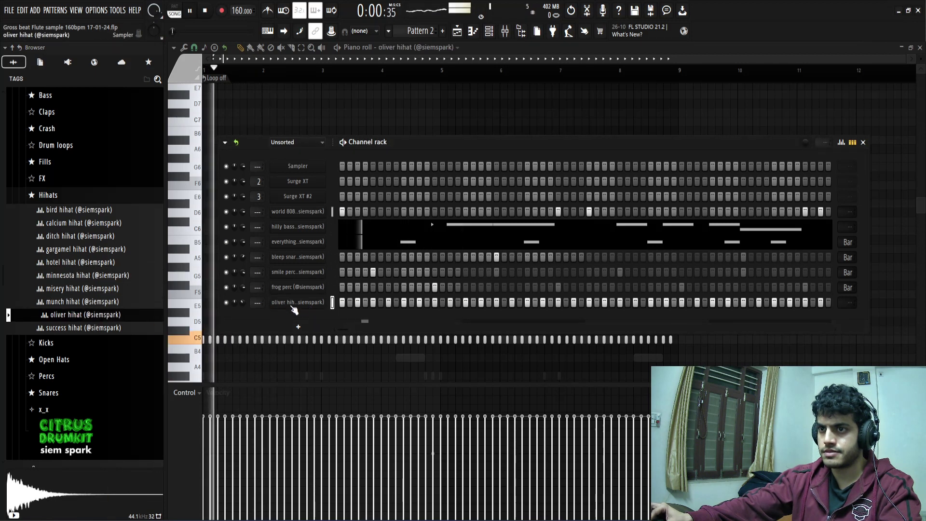
# Randomize the levels of the oliver hihat's notes in the piano roll, using bipolar variation
pyautogui.rightClick(298, 306)
pyautogui.click(309, 309)
pyautogui.rightClick(309, 306)
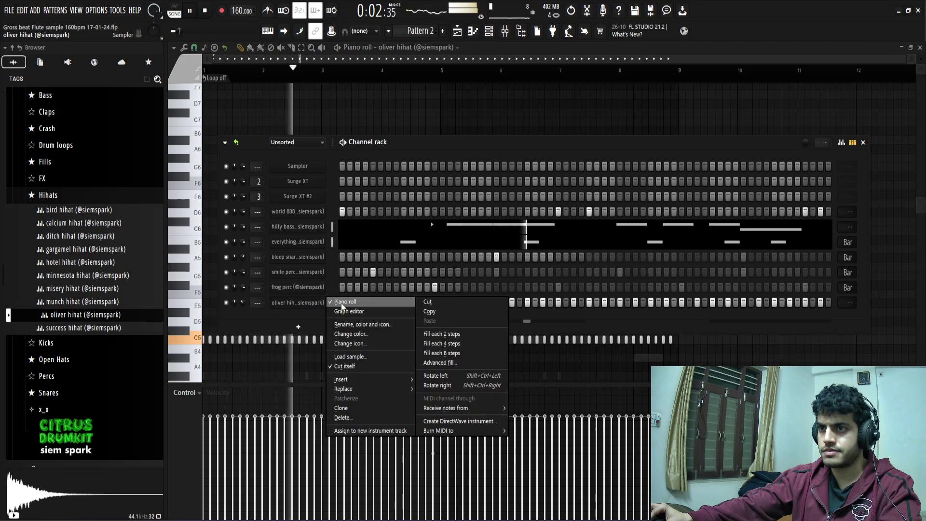
pyautogui.click(341, 303)
pyautogui.rightClick(305, 305)
pyautogui.click(340, 304)
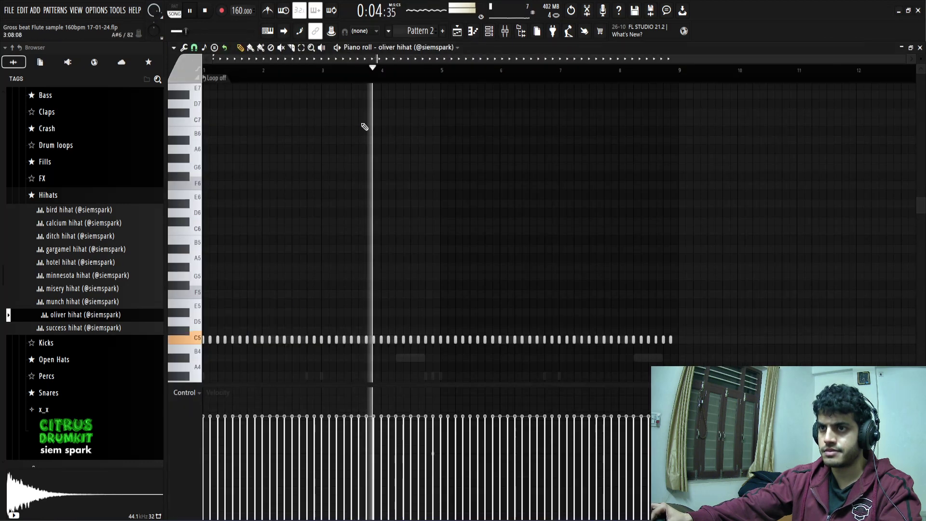
pyautogui.hotkey('alt', 'r')
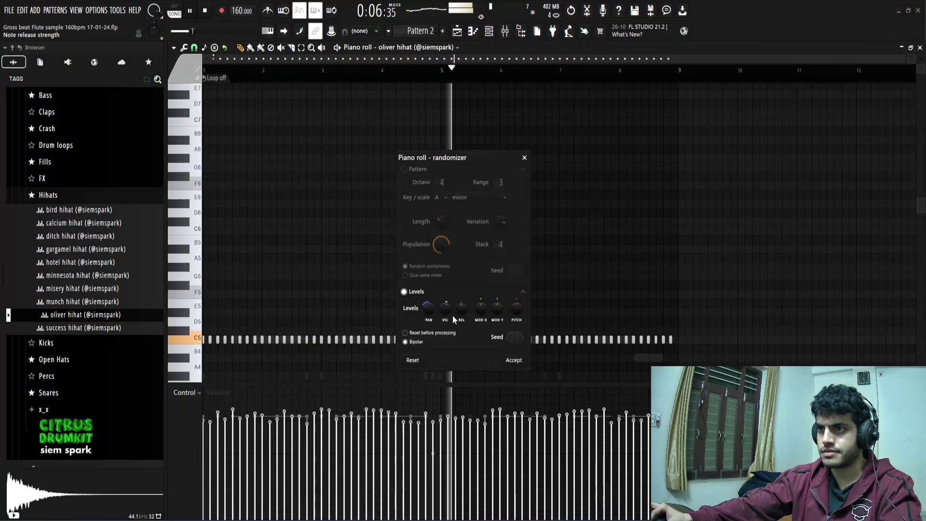
pyautogui.click(514, 362)
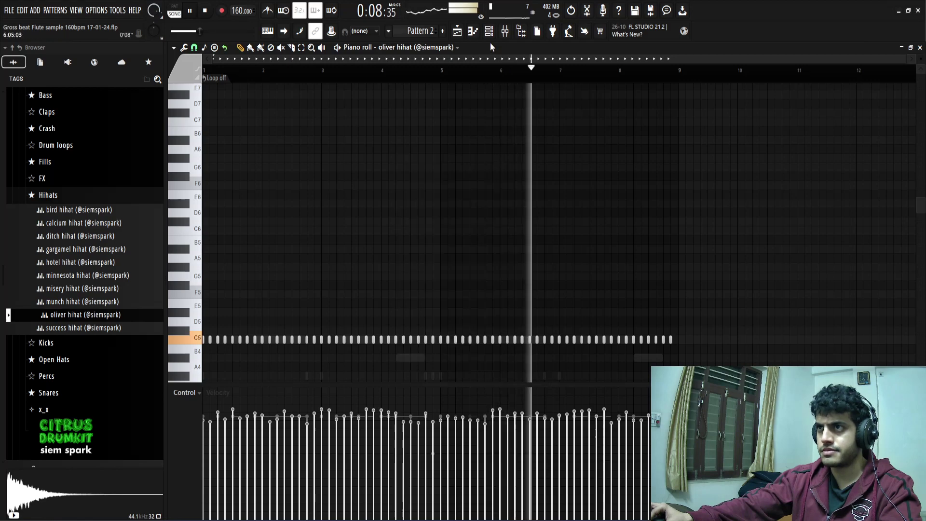
# Inspect the oliver hihat channel's sample settings and close them
pyautogui.press('F6')
pyautogui.click(305, 302)
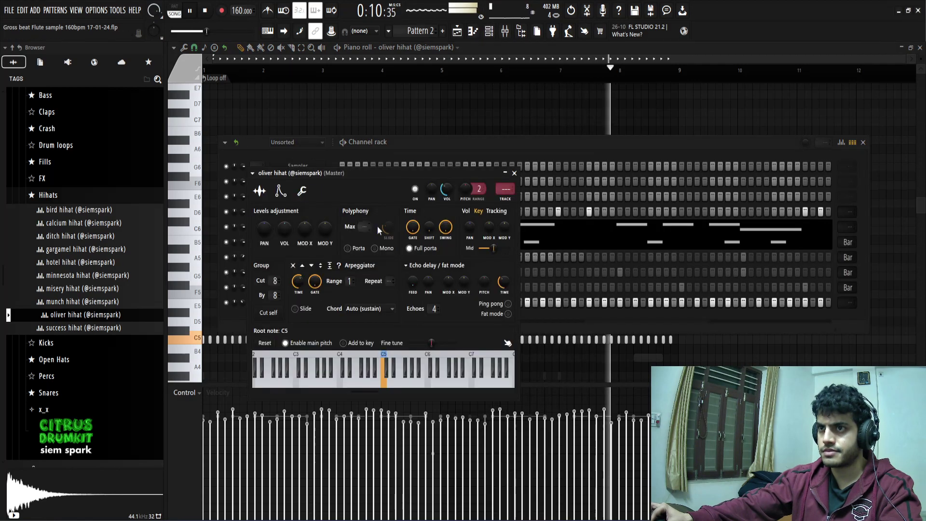
pyautogui.click(259, 191)
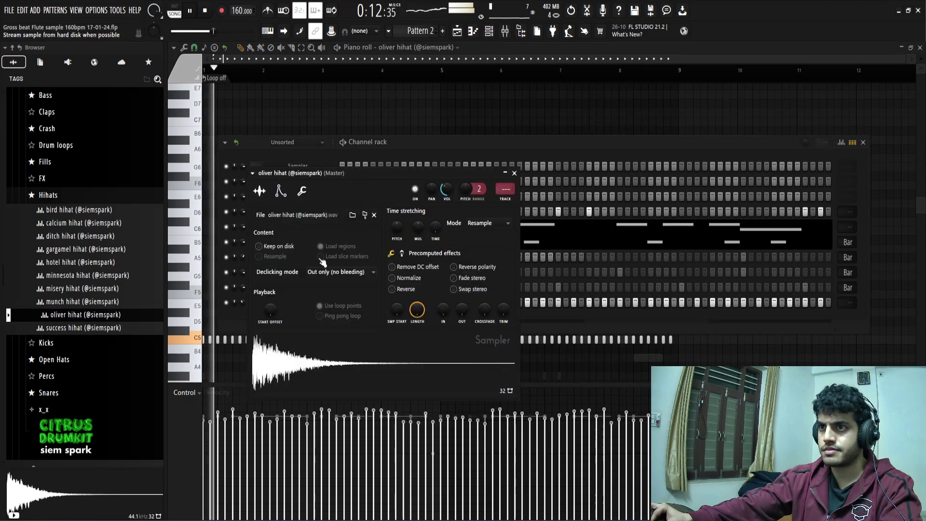
pyautogui.click(505, 174)
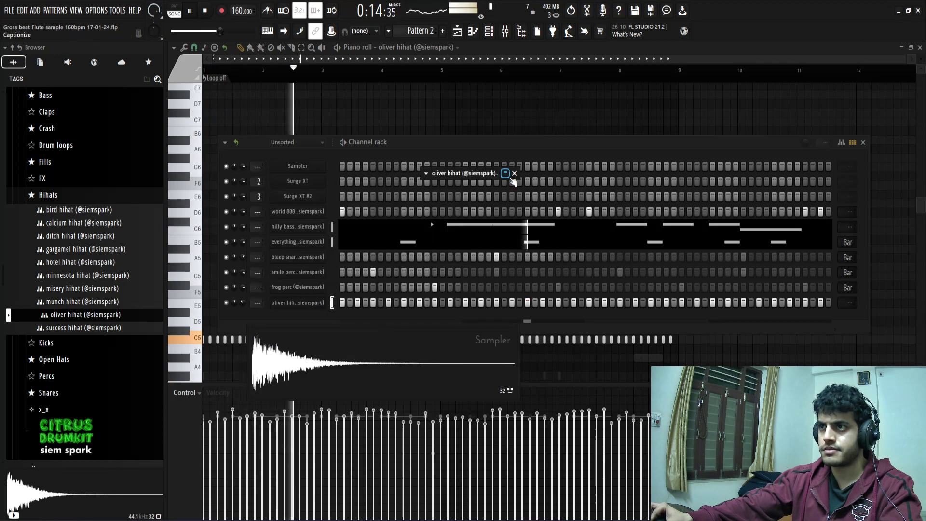
pyautogui.click(505, 173)
pyautogui.click(514, 173)
# Add the club kick from the kit's Kicks folder as a channel below the world 808 and set it to cut itself
pyautogui.click(71, 195)
pyautogui.click(72, 195)
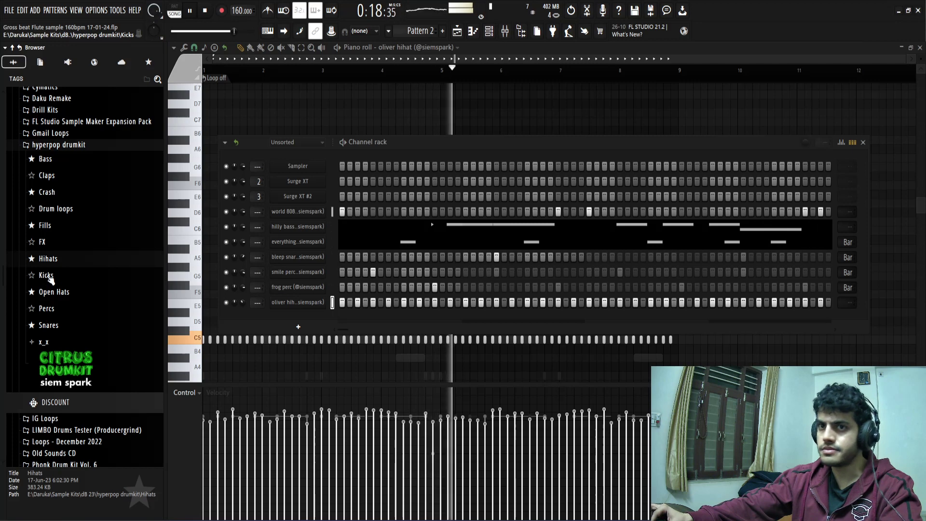
pyautogui.click(46, 275)
pyautogui.scroll(-3, 68, 289)
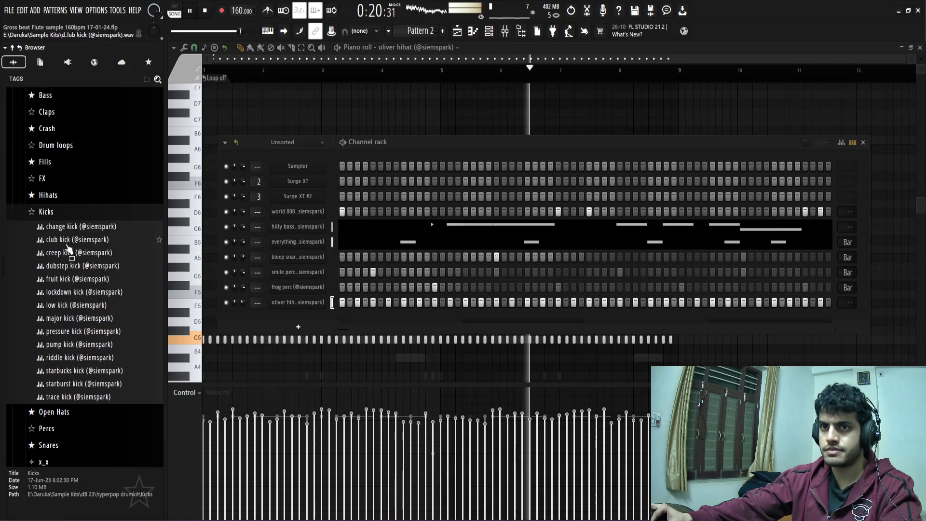
pyautogui.moveTo(68, 242); pyautogui.dragTo(290, 220)
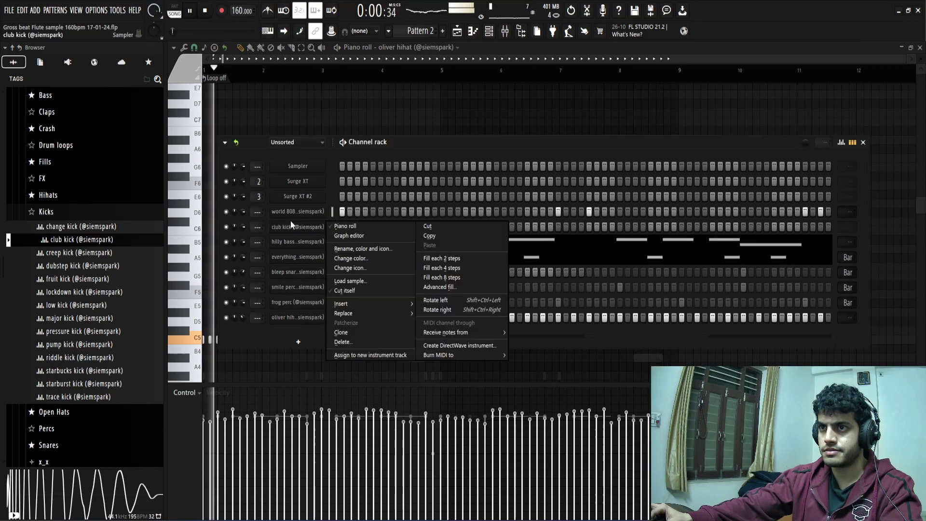
pyautogui.rightClick(292, 226)
pyautogui.click(337, 291)
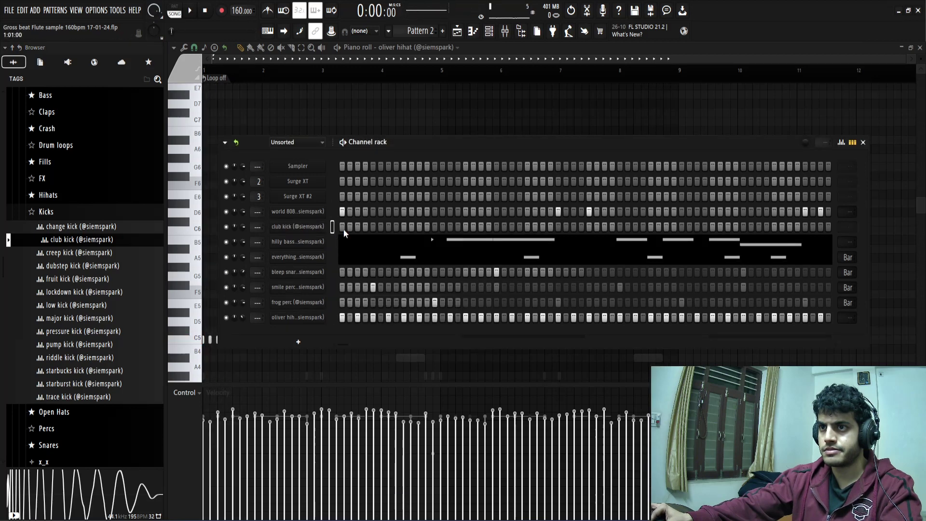
# Program the club kick on steps 1, 7, 13, 15 and 21 of the pattern
pyautogui.press('space')
pyautogui.click(388, 227)
pyautogui.click(435, 227)
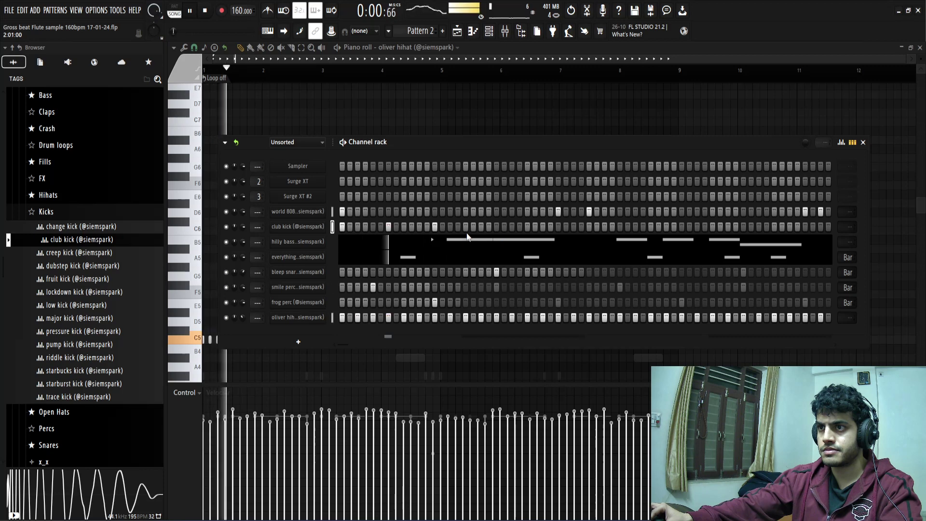
pyautogui.click(497, 228)
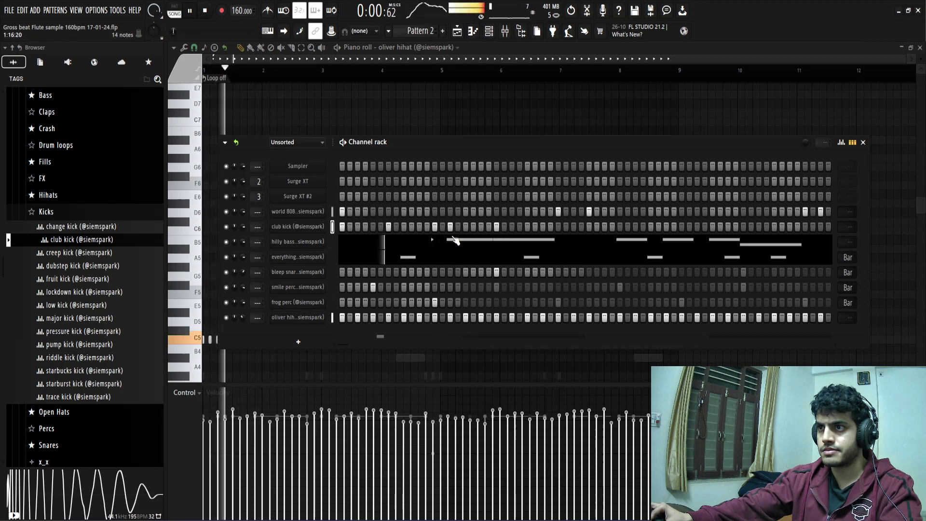
# Open the club kick's notes in the piano roll and add a C5 kick in the second half of bar 2
pyautogui.rightClick(307, 229)
pyautogui.click(353, 225)
pyautogui.press('space')
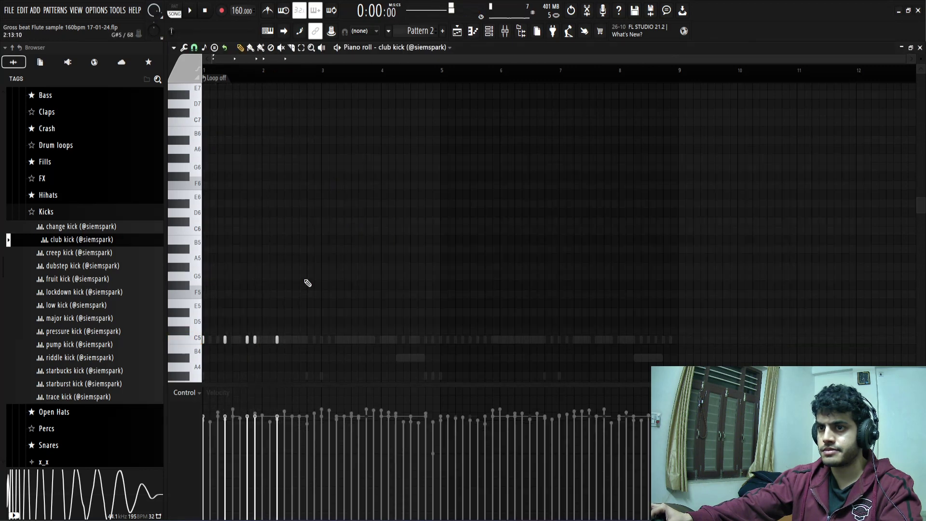
pyautogui.press('space')
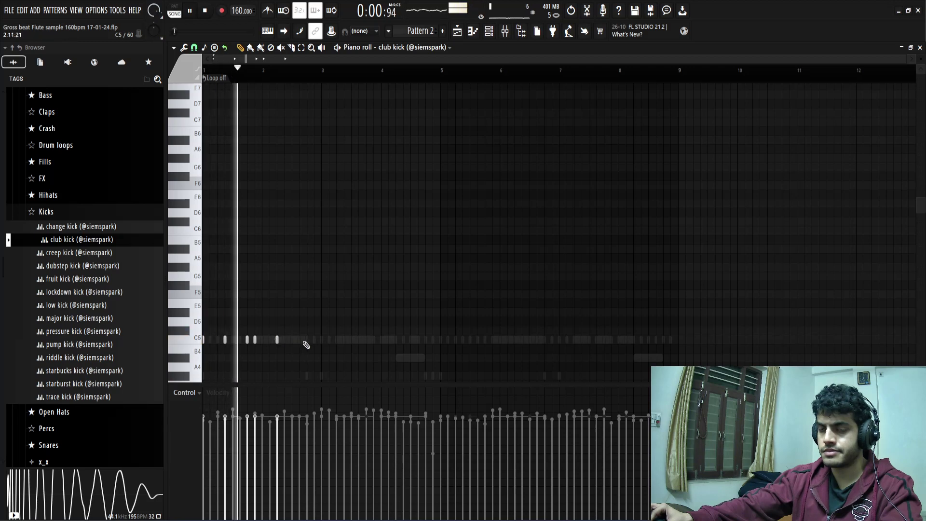
pyautogui.click(303, 340)
pyautogui.press('space')
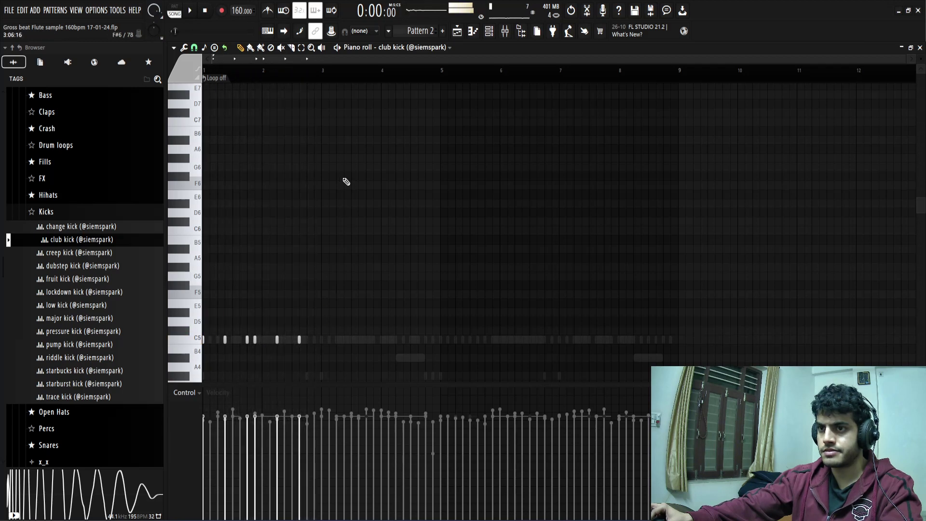
# Duplicate the two-bar club kick pattern three times so it fills all eight bars, and deselect the notes
pyautogui.hotkey('ctrl', 'a')
pyautogui.hotkey('ctrl', 'b')
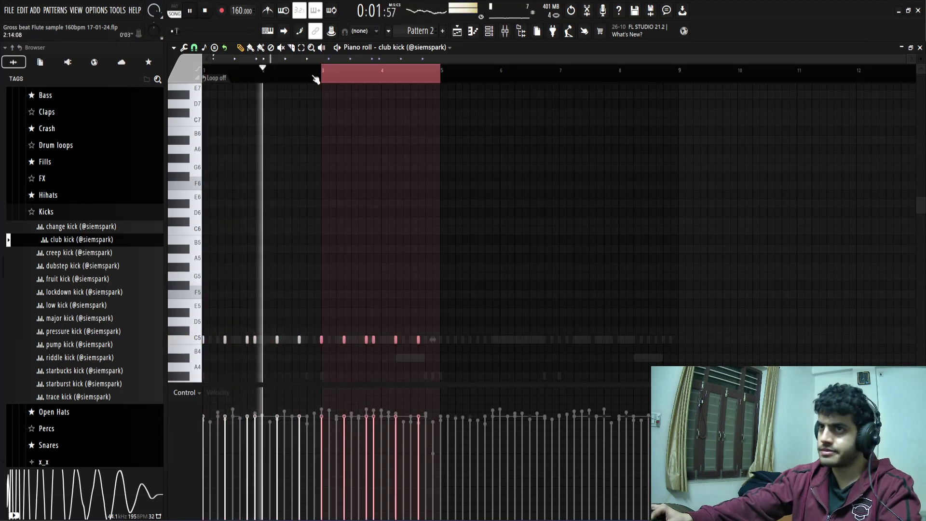
pyautogui.hotkey('ctrl', 'b')
pyautogui.hotkey('ctrl', 'b')
pyautogui.keyDown('ctrl'); pyautogui.click(314, 76); pyautogui.keyUp('ctrl')
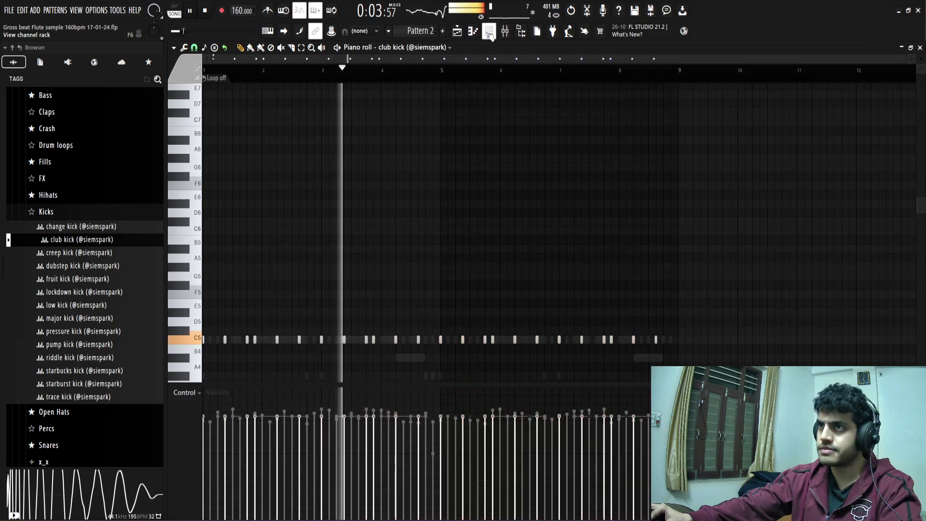
# Return to the channel rack and collapse the Kicks and hyperpop drumkit folders in the browser
pyautogui.click(489, 32)
pyautogui.click(97, 211)
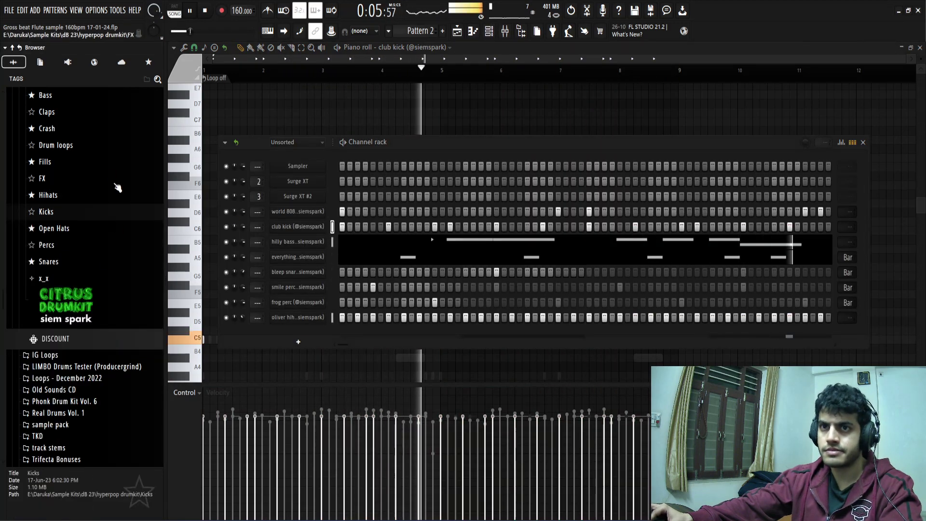
pyautogui.scroll(5, 65, 266)
pyautogui.click(57, 208)
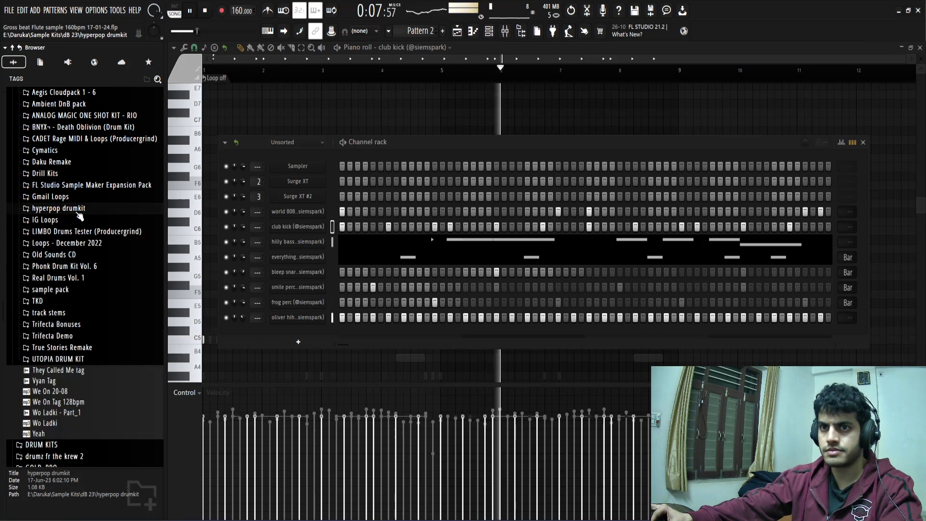
# Select the channels from the world 808 through the oliver hihat and route them to mixer inserts starting at insert 5
pyautogui.moveTo(332, 211); pyautogui.dragTo(333, 288)
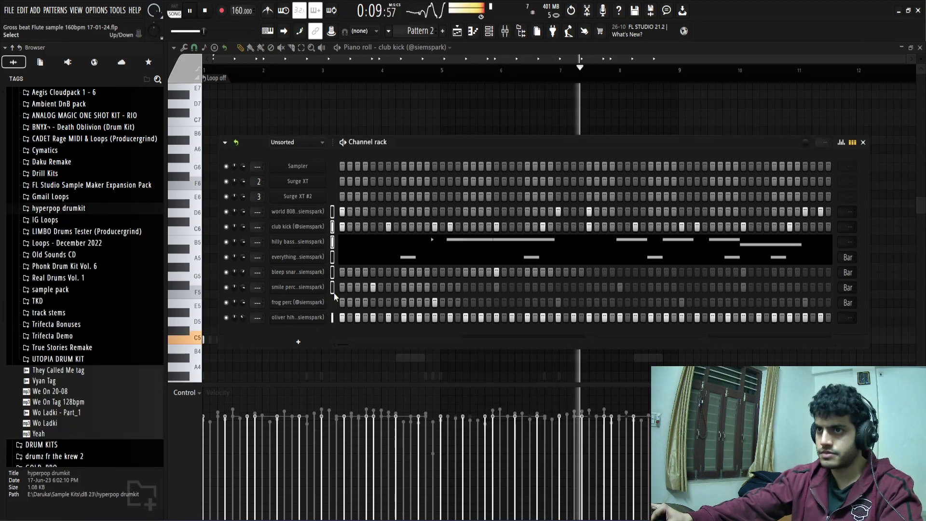
pyautogui.press('F9')
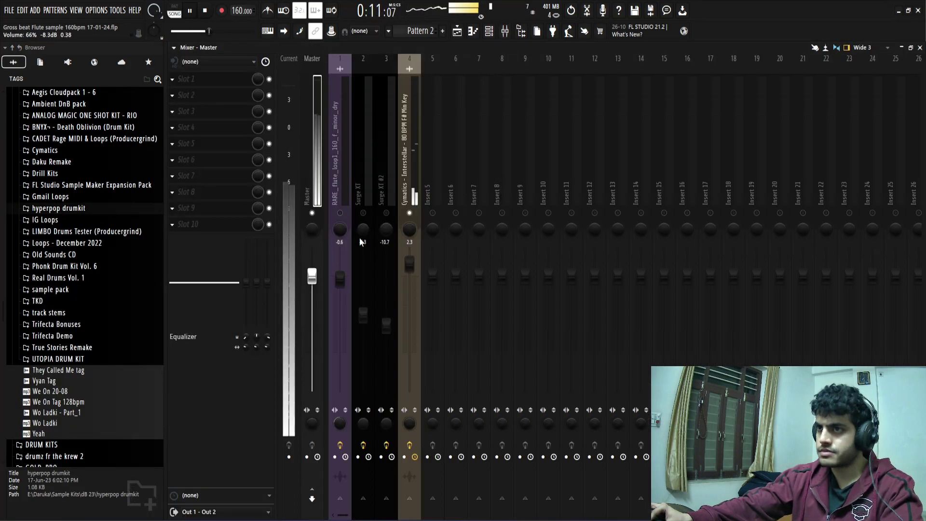
pyautogui.click(437, 192)
pyautogui.hotkey('ctrl', 'l')
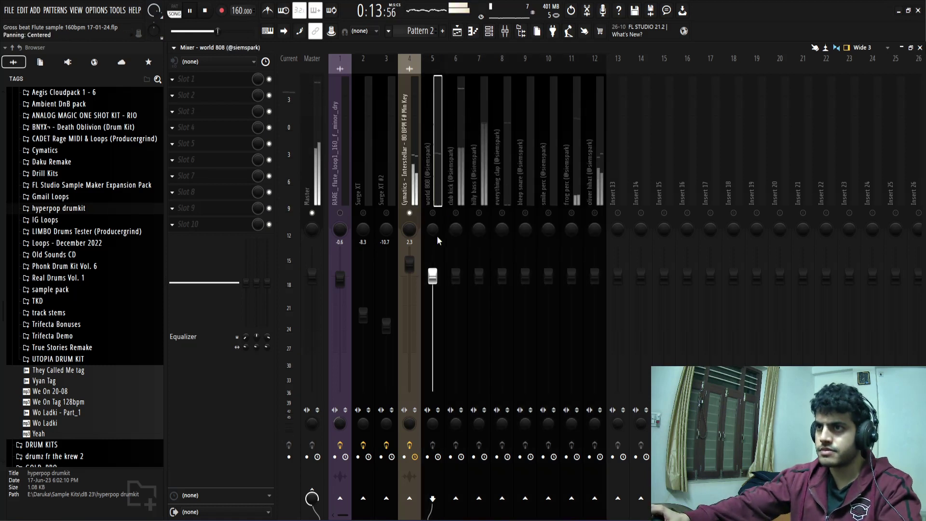
# Toggle the mixer solo off and solo the world 808 track on insert 5
pyautogui.rightClick(433, 213)
pyautogui.rightClick(432, 213)
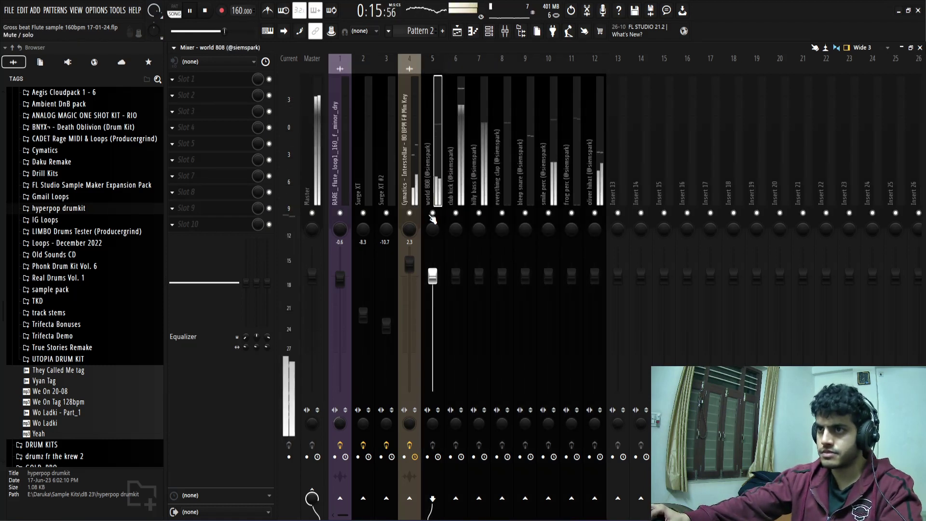
pyautogui.rightClick(433, 214)
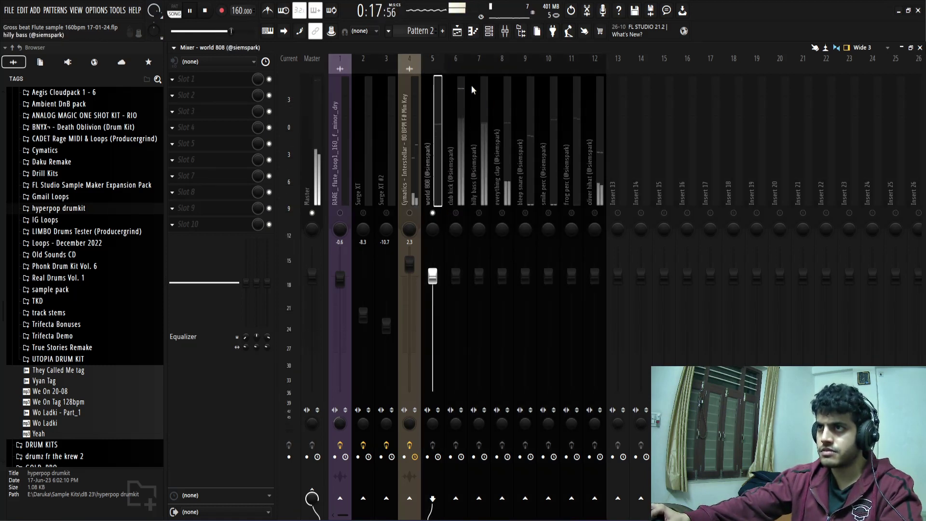
# Stop playback, route the Gross beat Flute clip on playlist Track 1 to mixer insert 13 and solo that insert
pyautogui.press('F5')
pyautogui.press('space')
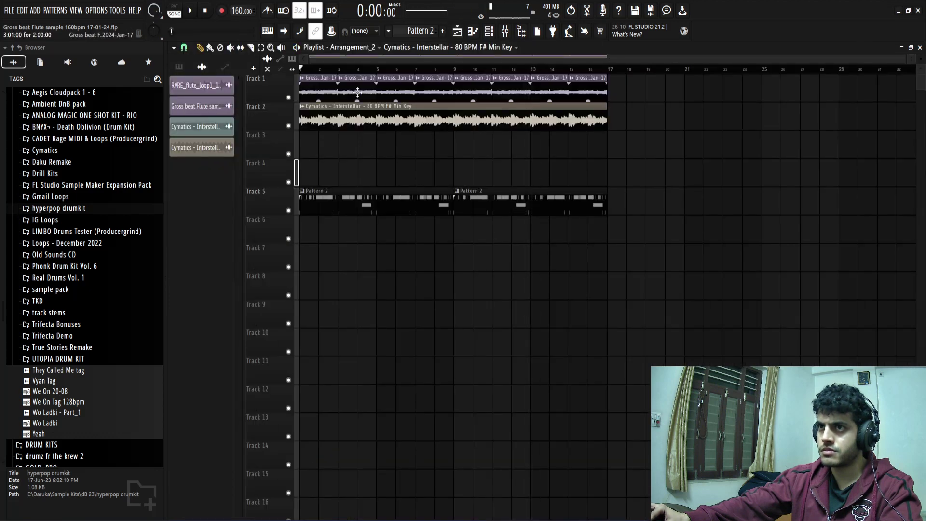
pyautogui.doubleClick(320, 89)
pyautogui.press('F9')
pyautogui.rightClick(619, 213)
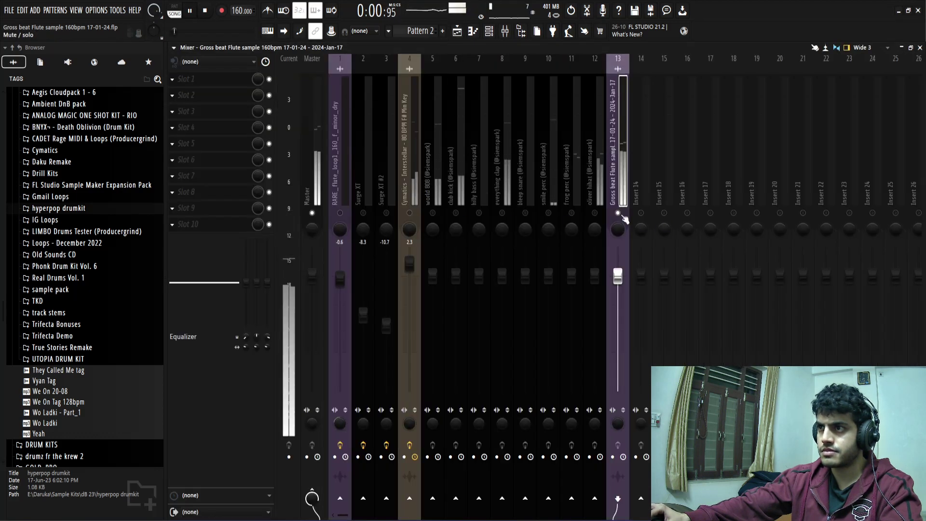
# Add Fruity Parametric EQ 2 to slot 4 of the flute's insert, load the Sample Maker - Low Cut preset and close it
pyautogui.click(197, 140)
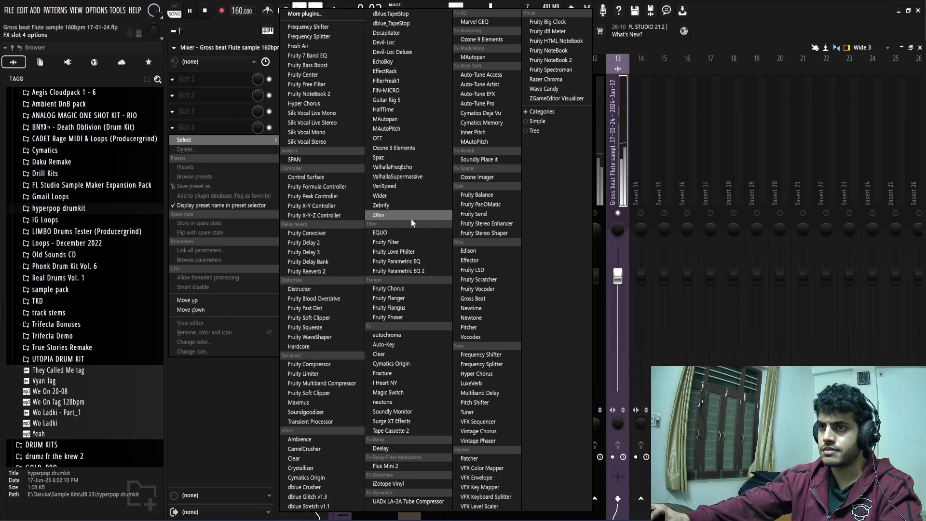
pyautogui.click(416, 273)
pyautogui.click(538, 186)
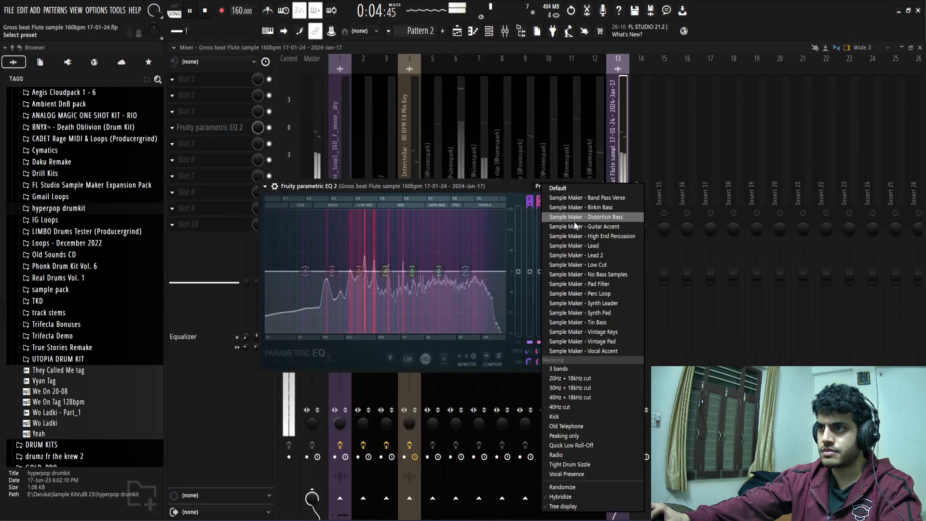
pyautogui.click(580, 265)
pyautogui.click(597, 185)
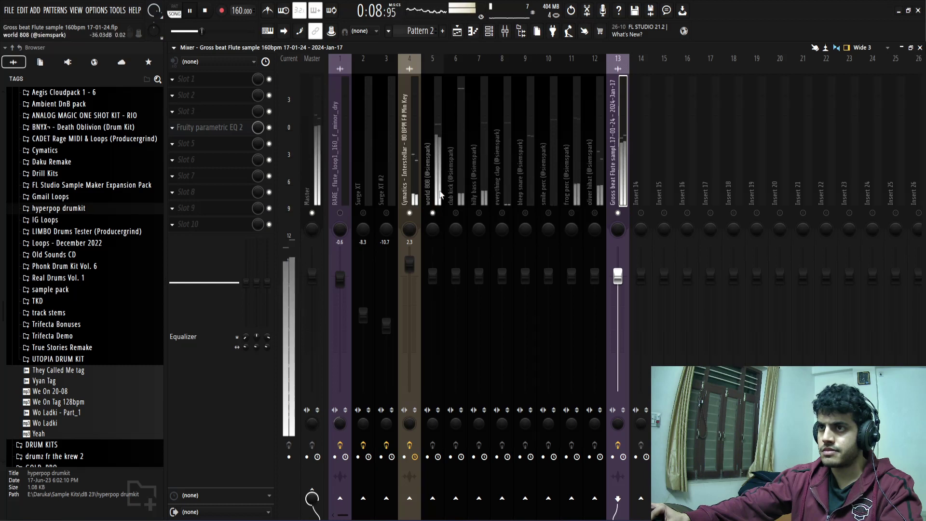
# Balance the inserts: world 808 0.8, hilly bass 2.1, everything clap 1.7, frog perc -1.4, oliver hihat 0.4; merge club kick's stereo and pan the percs apart
pyautogui.click(440, 194)
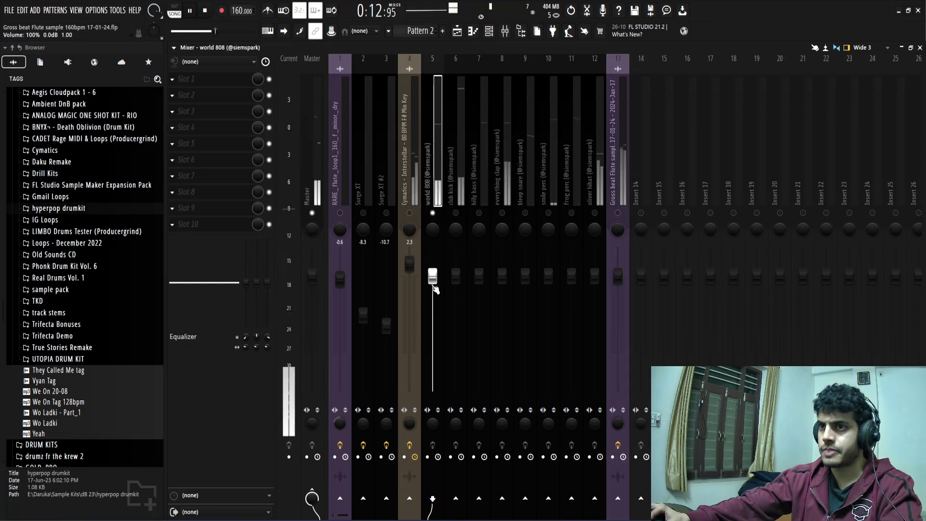
pyautogui.click(460, 198)
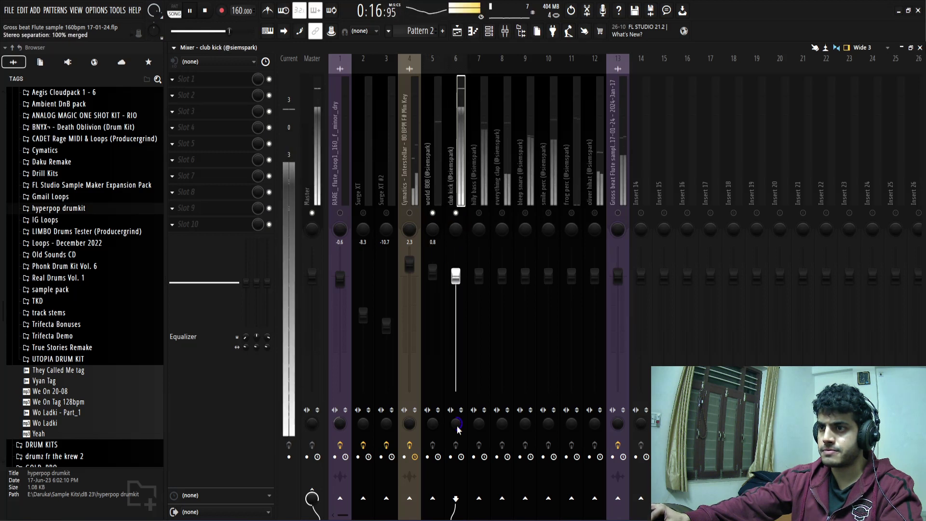
pyautogui.click(488, 196)
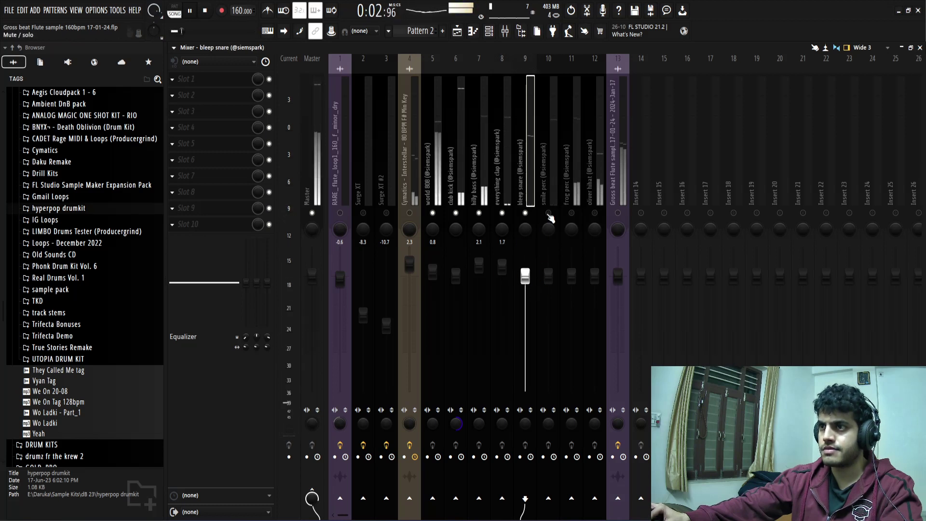
pyautogui.click(550, 218)
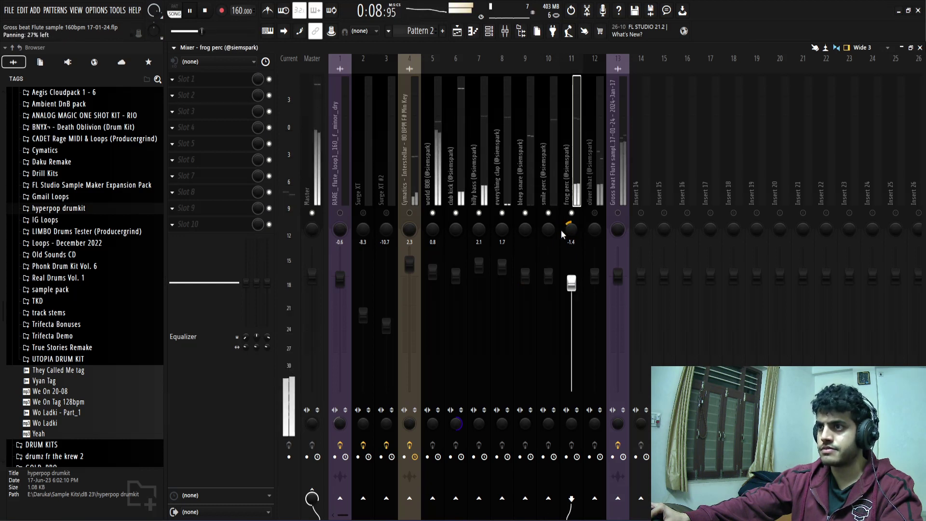
pyautogui.moveTo(549, 231); pyautogui.dragTo(584, 228)
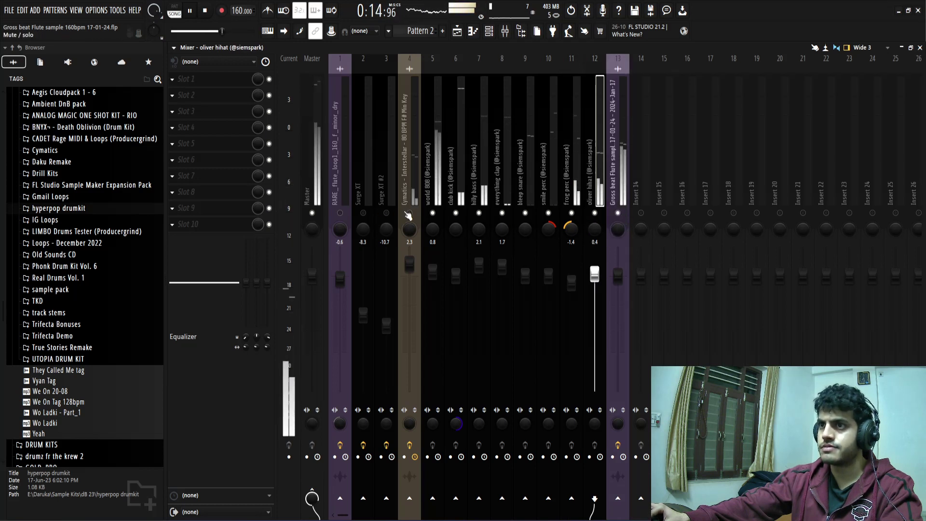
# Solo the Cymatics Interstellar loop on insert 4 and re-enable all mixer tracks
pyautogui.click(409, 214)
pyautogui.rightClick(409, 214)
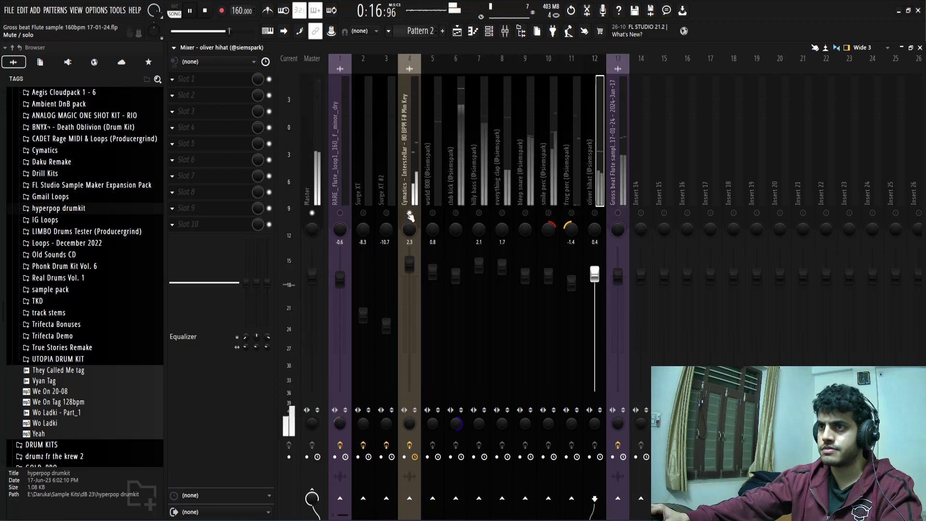
pyautogui.rightClick(409, 213)
# Add Fruity Limiter to slot 4 of the Master, raise its saturation, set the gain to 3.2 dB and close it
pyautogui.click(209, 126)
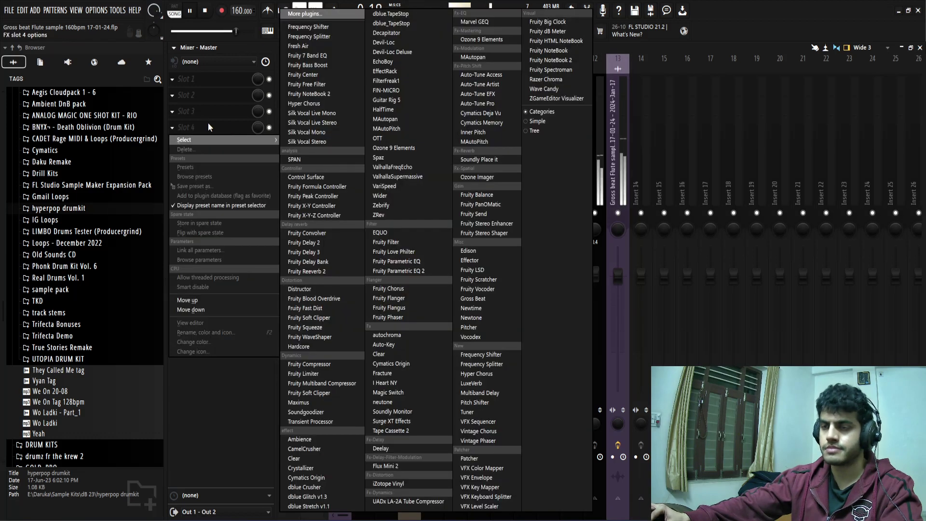
pyautogui.click(308, 374)
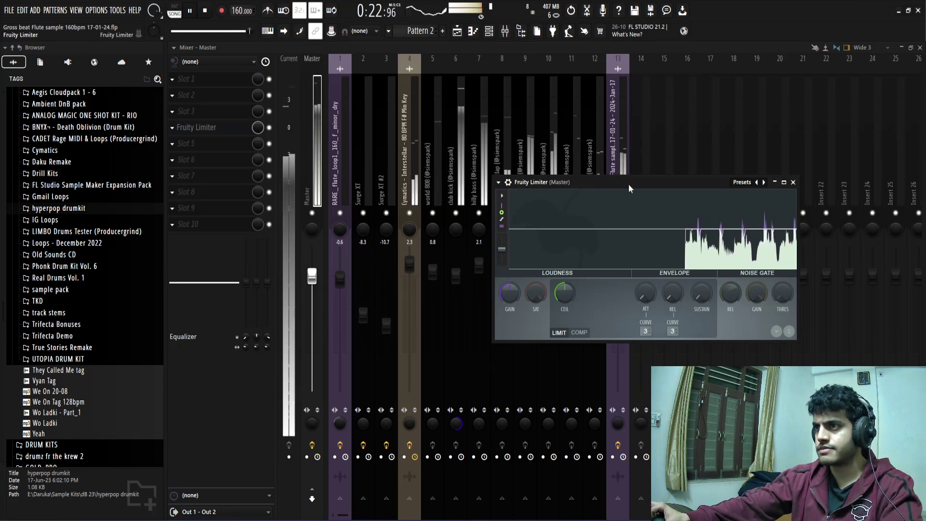
pyautogui.moveTo(629, 188); pyautogui.dragTo(515, 203)
pyautogui.moveTo(421, 306); pyautogui.dragTo(395, 294)
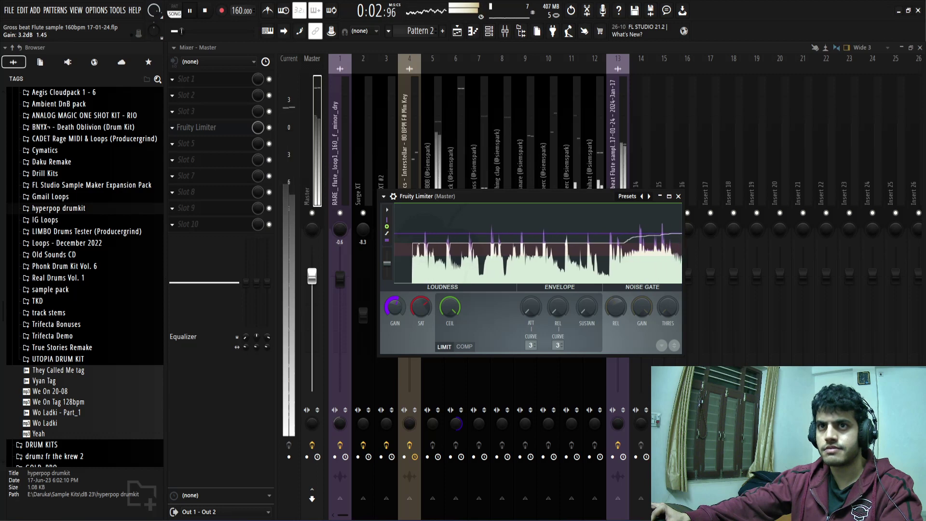
pyautogui.click(678, 196)
# Delete both Pattern 2 clips from playlist Track 5 and split Pattern 2 into one pattern per channel
pyautogui.click(457, 30)
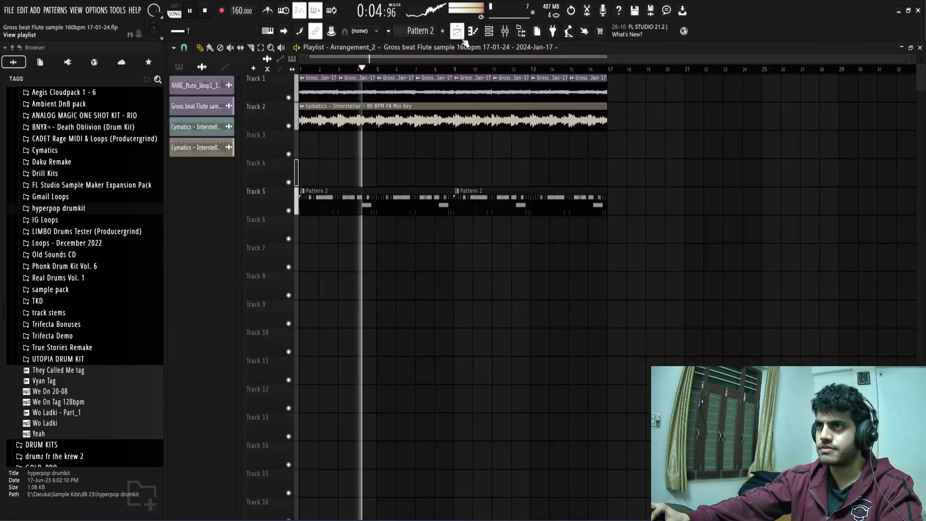
pyautogui.rightClick(429, 202)
pyautogui.rightClick(526, 204)
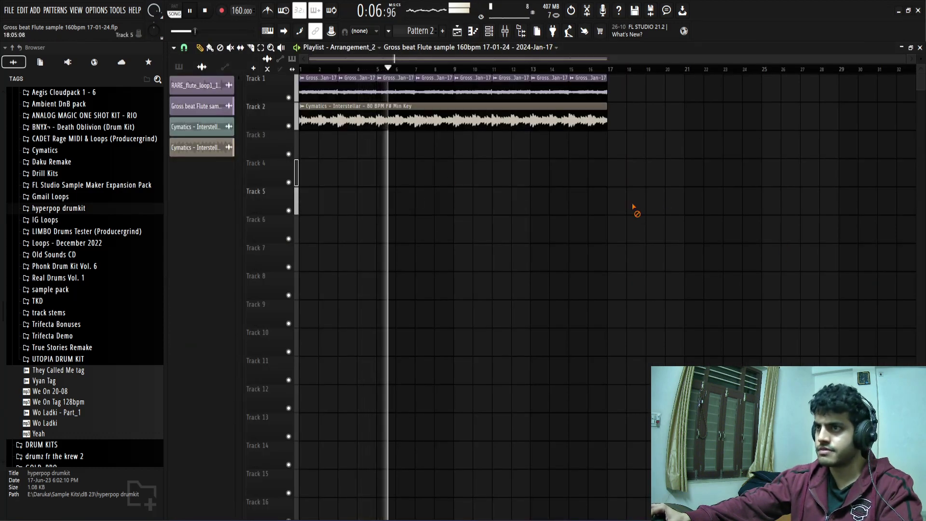
pyautogui.click(178, 66)
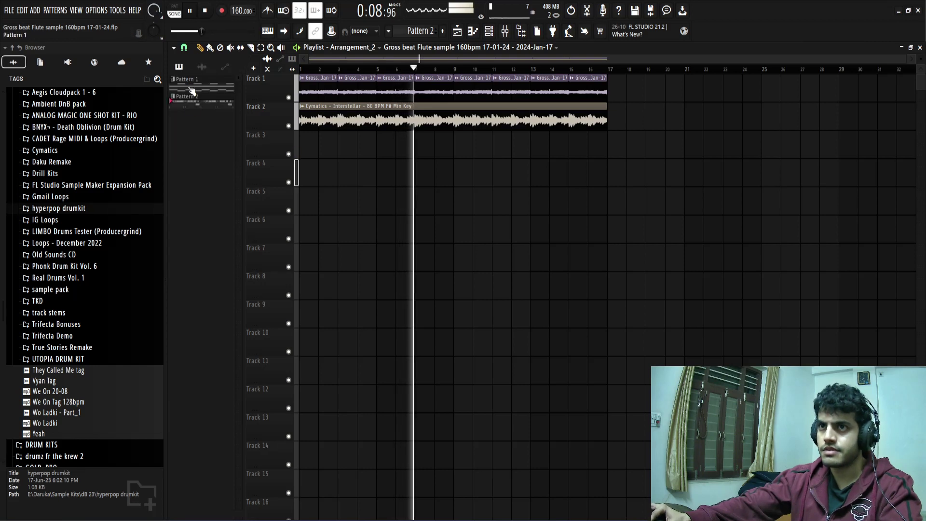
pyautogui.rightClick(187, 101)
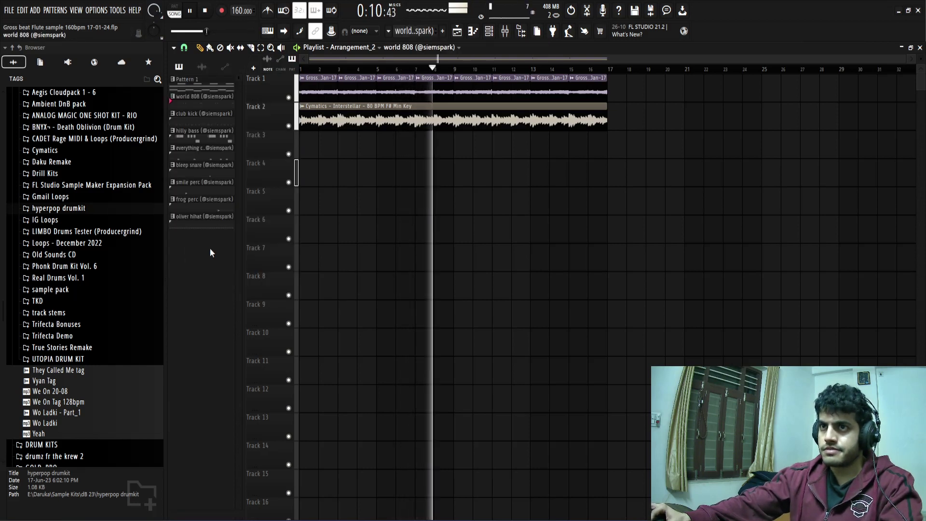
# Place the world 808 through oliver hihat patterns on Tracks 5 to 12 from bar 9, extending the smile perc and frog perc clips to bar 17
pyautogui.click(197, 104)
pyautogui.keyDown('shift'); pyautogui.click(201, 220); pyautogui.keyUp('shift')
pyautogui.press('space')
pyautogui.moveTo(193, 103); pyautogui.dragTo(453, 196)
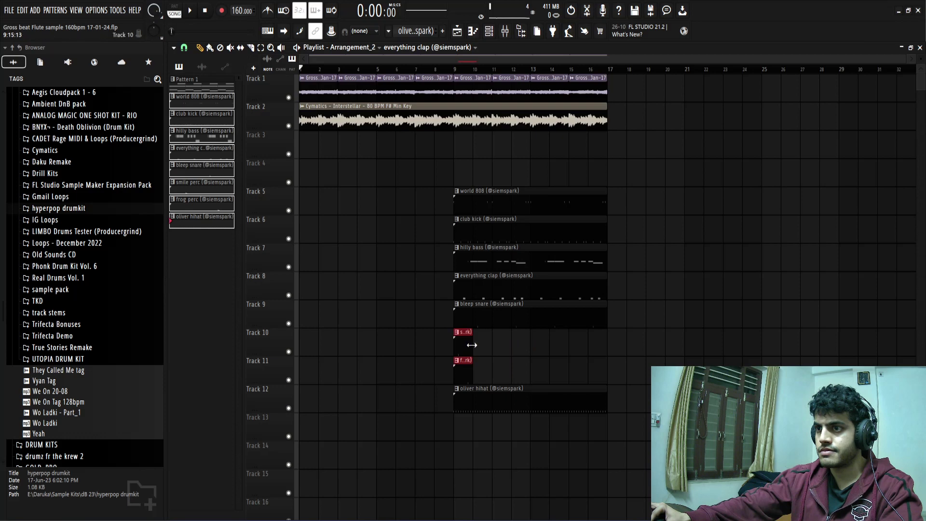
pyautogui.moveTo(472, 345); pyautogui.dragTo(604, 347)
# Select all eight drum clips on Tracks 5 to 12, copy them to bar 1 and clear the selection
pyautogui.moveTo(624, 189); pyautogui.dragTo(470, 486)
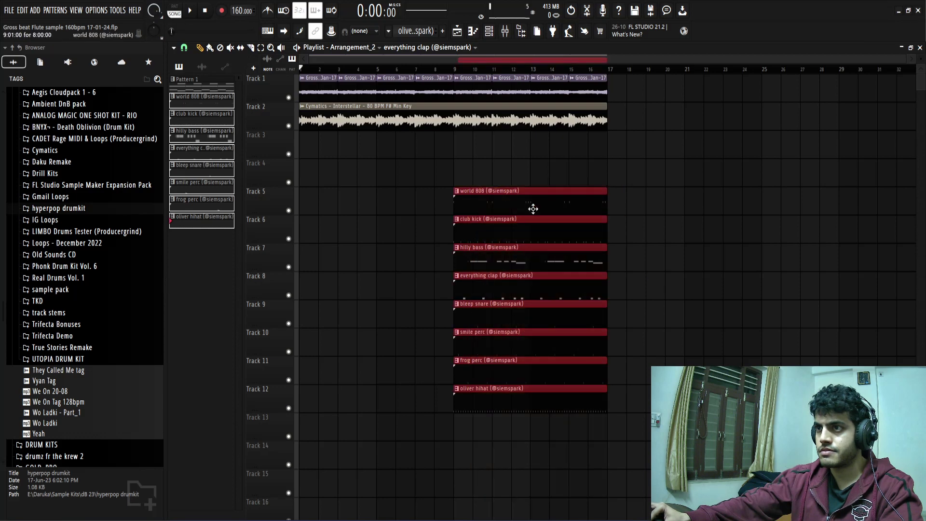
pyautogui.moveTo(546, 205); pyautogui.dragTo(86, 204)
pyautogui.hotkey('ctrl', 'b')
pyautogui.keyDown('ctrl'); pyautogui.click(735, 277); pyautogui.keyUp('ctrl')
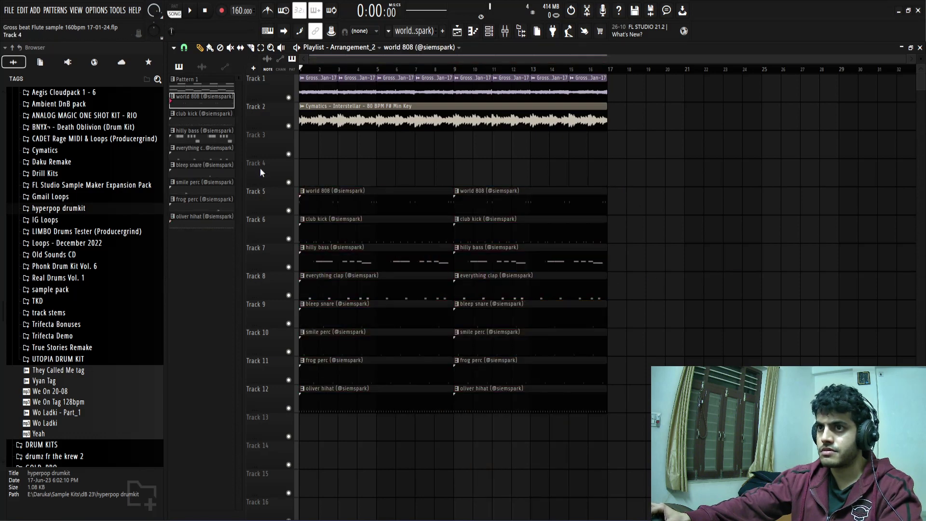
# Delete the world 808 and club kick clips that start at bar 1 and listen to the intro
pyautogui.keyDown('ctrl'); pyautogui.scroll(3, 338, 183); pyautogui.keyUp('ctrl')
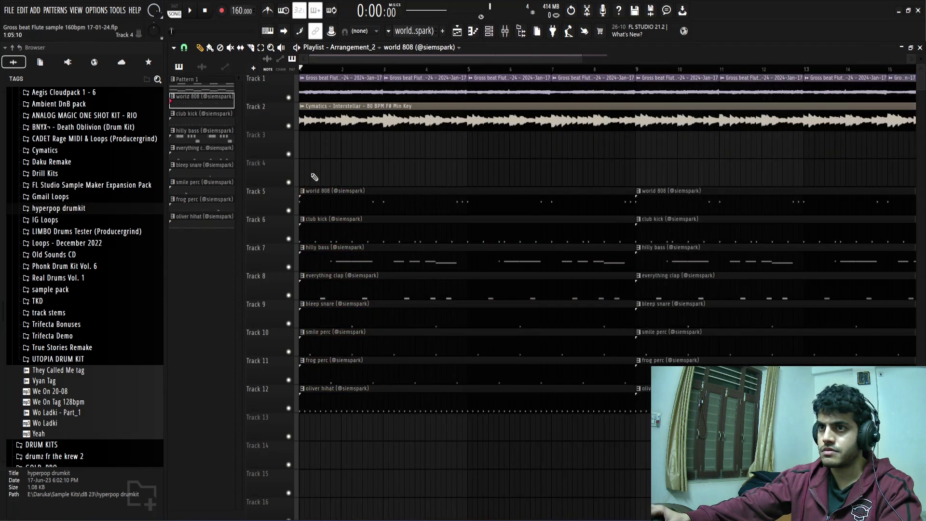
pyautogui.rightClick(329, 201)
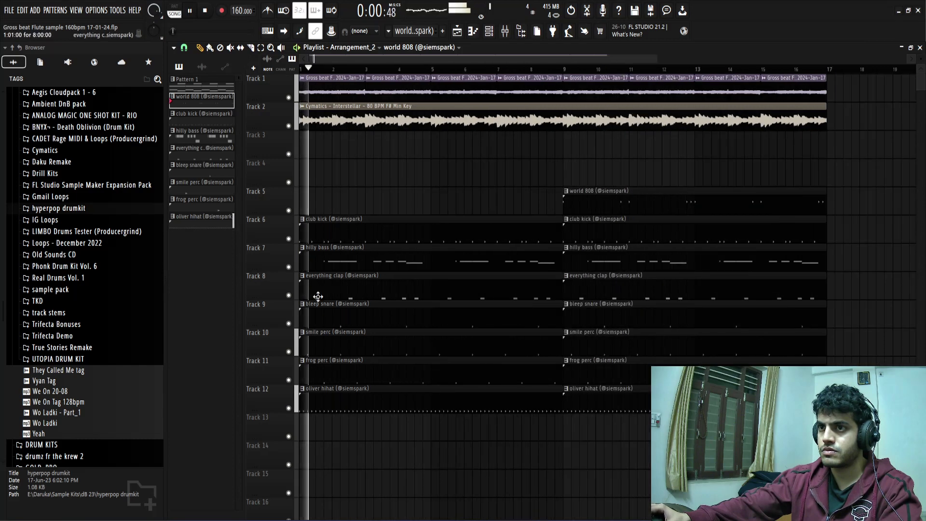
pyautogui.press('space')
pyautogui.rightClick(316, 239)
pyautogui.press('space')
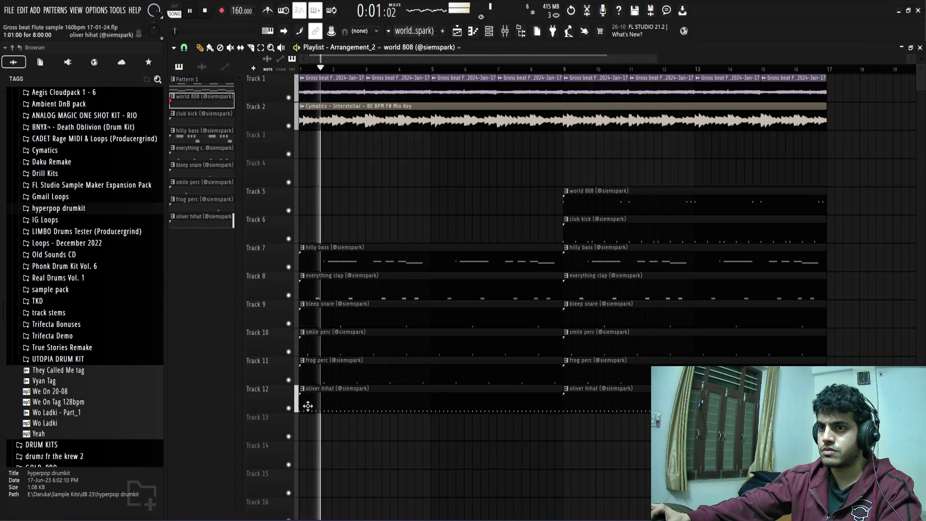
pyautogui.press('space')
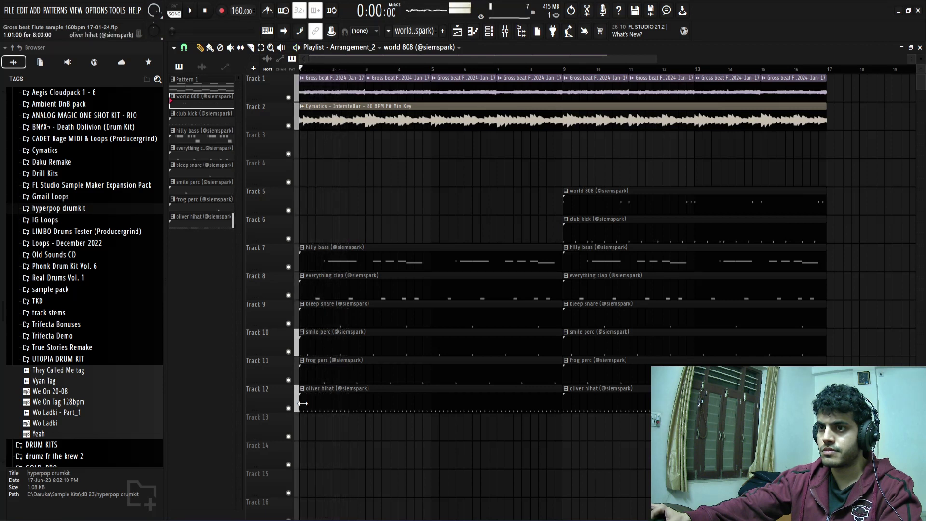
# Trim the start of the first oliver hihat clip on Track 12 to 2:09:00 while playing the intro
pyautogui.moveTo(344, 409); pyautogui.dragTo(366, 410)
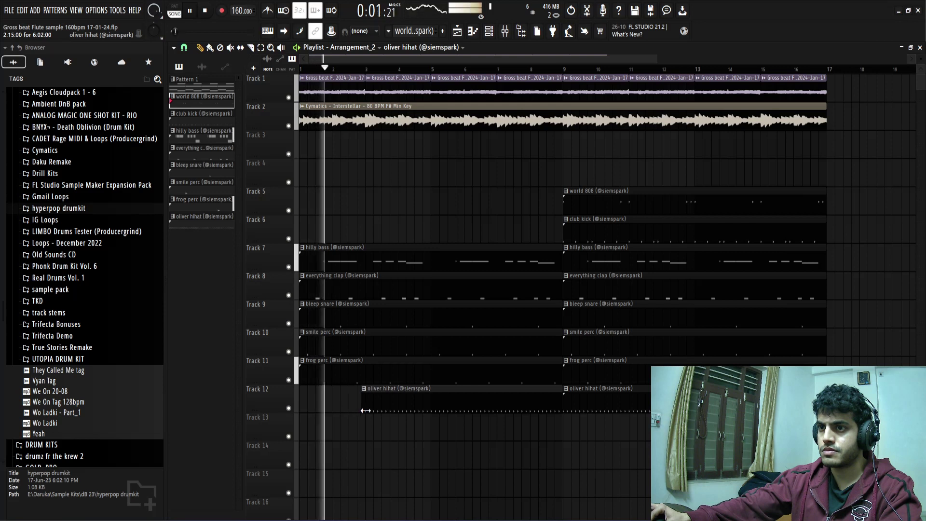
pyautogui.press('space')
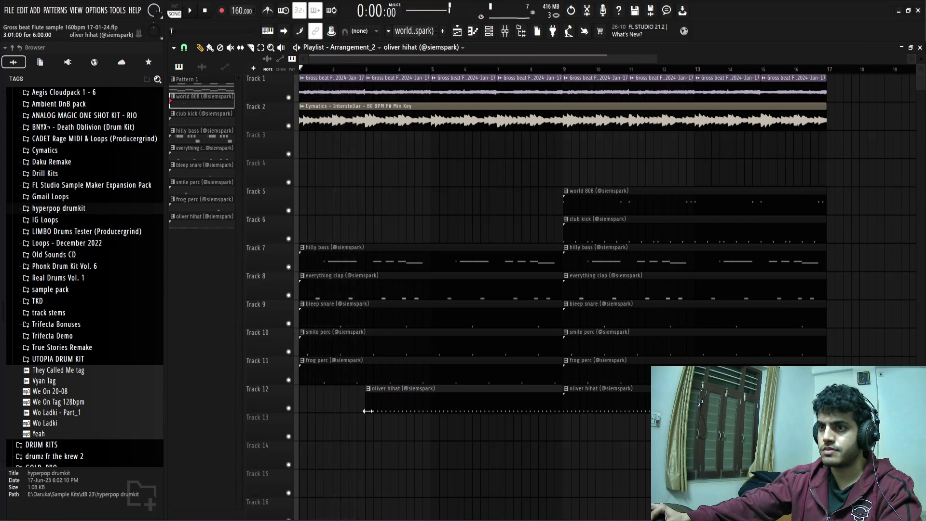
pyautogui.press('space')
pyautogui.moveTo(365, 411); pyautogui.dragTo(352, 413)
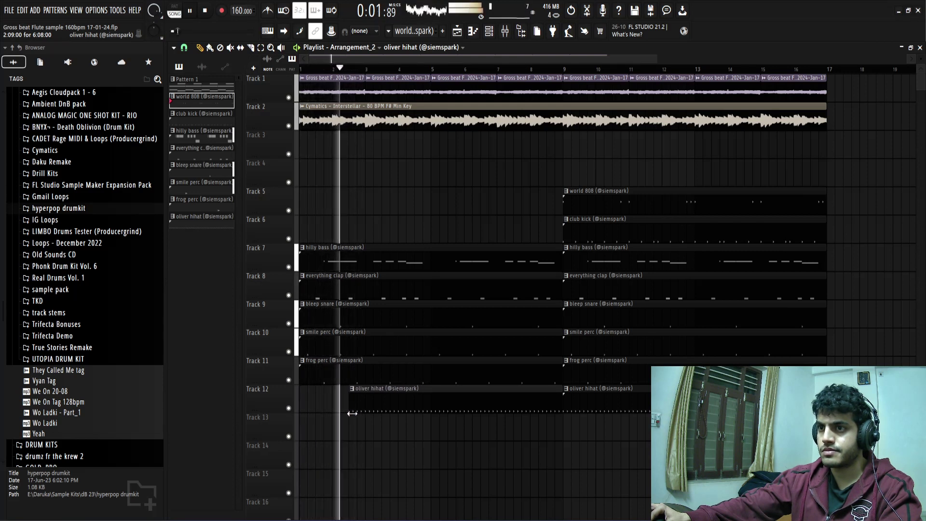
pyautogui.keyDown('ctrl'); pyautogui.scroll(2, 380, 416); pyautogui.keyUp('ctrl')
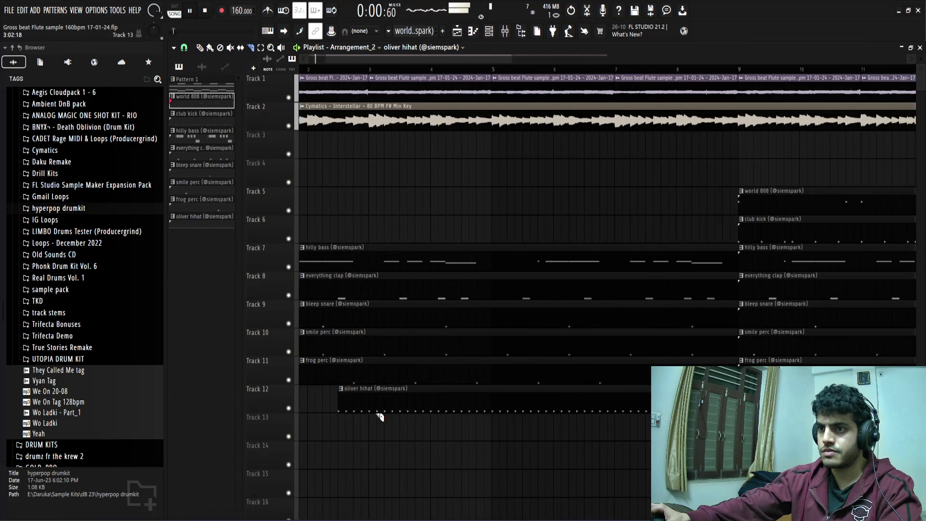
pyautogui.keyDown('ctrl'); pyautogui.scroll(-3, 408, 442); pyautogui.keyUp('ctrl')
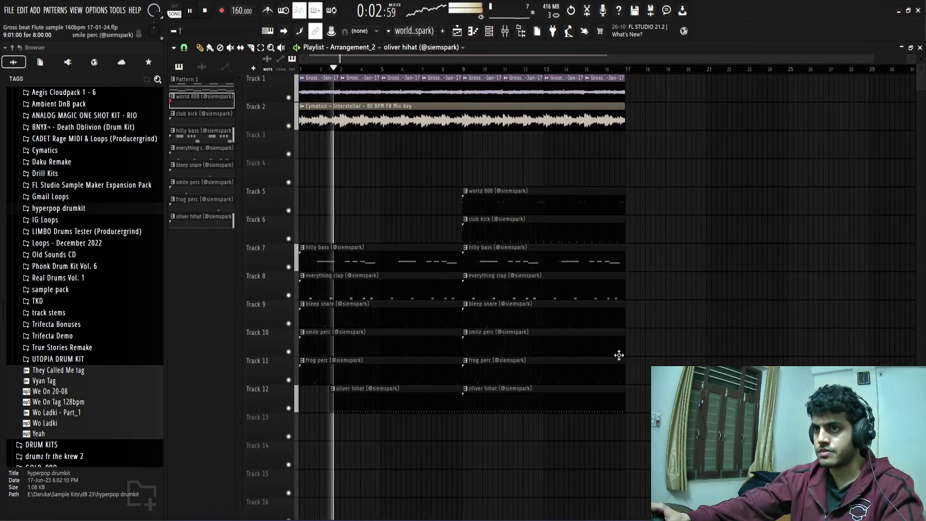
# Stop playback and copy the world 808 and club kick clips from bar 9 back to bar 1
pyautogui.press('space')
pyautogui.keyDown('ctrl'); pyautogui.moveTo(439, 195); pyautogui.dragTo(241, 204); pyautogui.keyUp('ctrl')
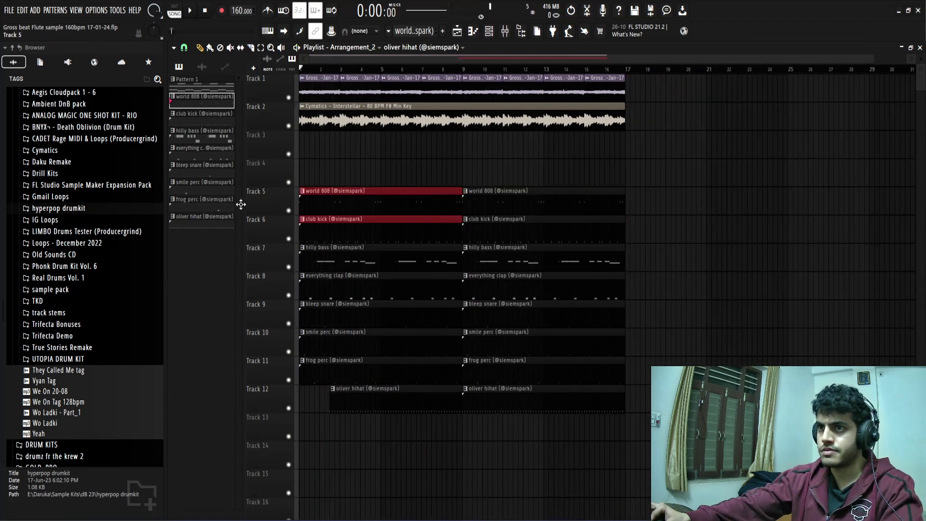
# Slice the world 808, club kick and Cymatics Interstellar clips at bar 3 and delete the parts before it
pyautogui.keyDown('ctrl'); pyautogui.scroll(4, 327, 201); pyautogui.keyUp('ctrl')
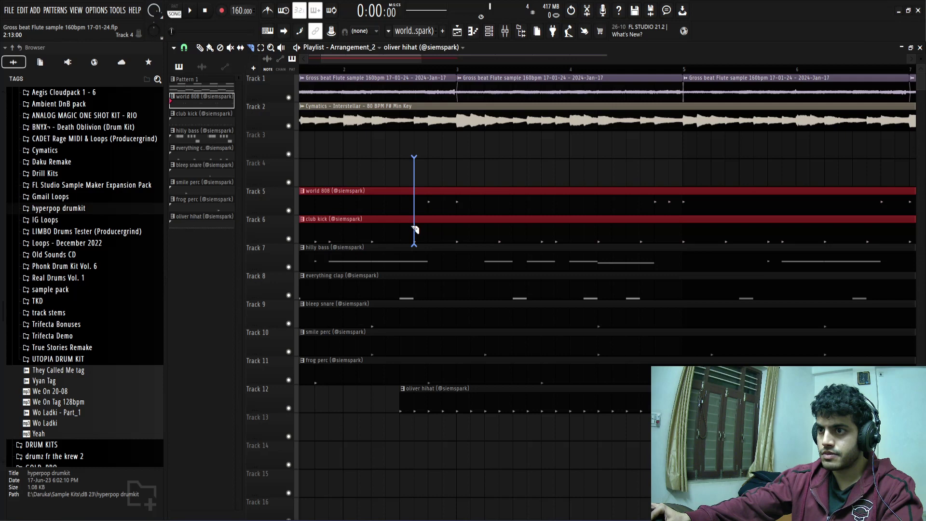
pyautogui.click(457, 230)
pyautogui.keyDown('ctrl'); pyautogui.scroll(-3, 439, 231); pyautogui.keyUp('ctrl')
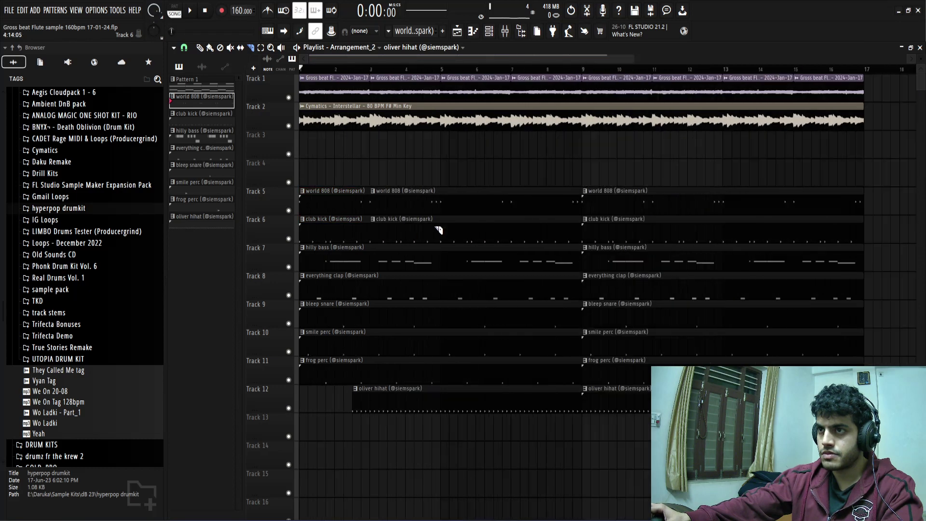
pyautogui.rightClick(352, 207)
pyautogui.rightClick(340, 219)
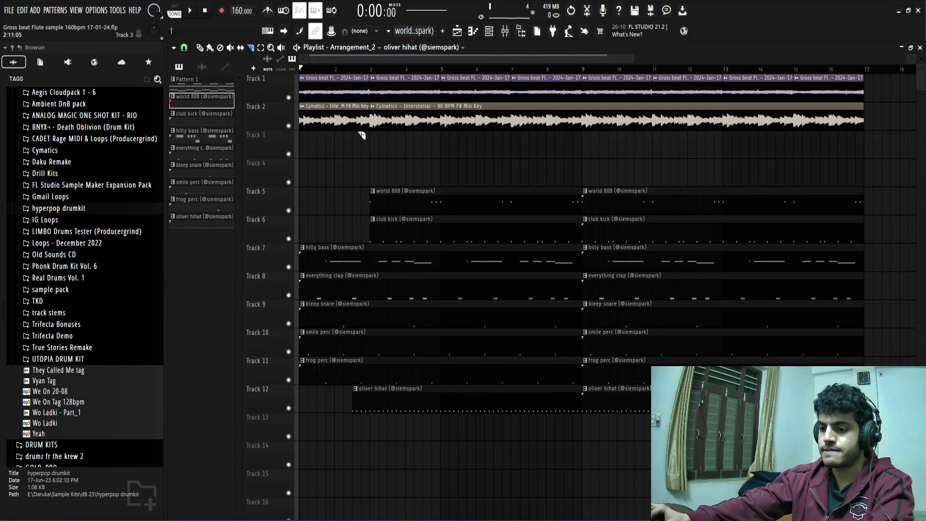
# Play the opening bars of the arrangement to check the intro and save the project
pyautogui.press('space')
pyautogui.keyDown('ctrl'); pyautogui.scroll(3, 333, 164); pyautogui.keyUp('ctrl')
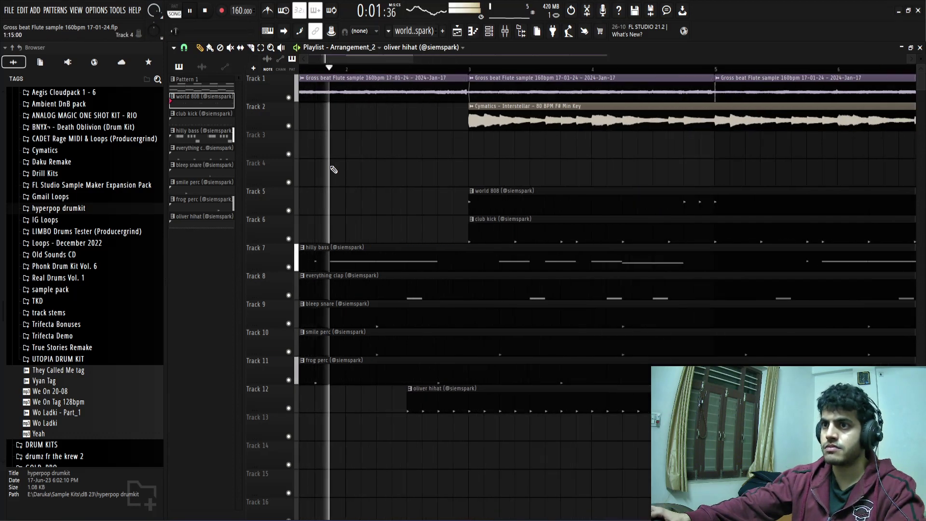
pyautogui.keyDown('ctrl'); pyautogui.scroll(-2, 340, 169); pyautogui.keyUp('ctrl')
pyautogui.keyDown('ctrl'); pyautogui.scroll(3, 337, 172); pyautogui.keyUp('ctrl')
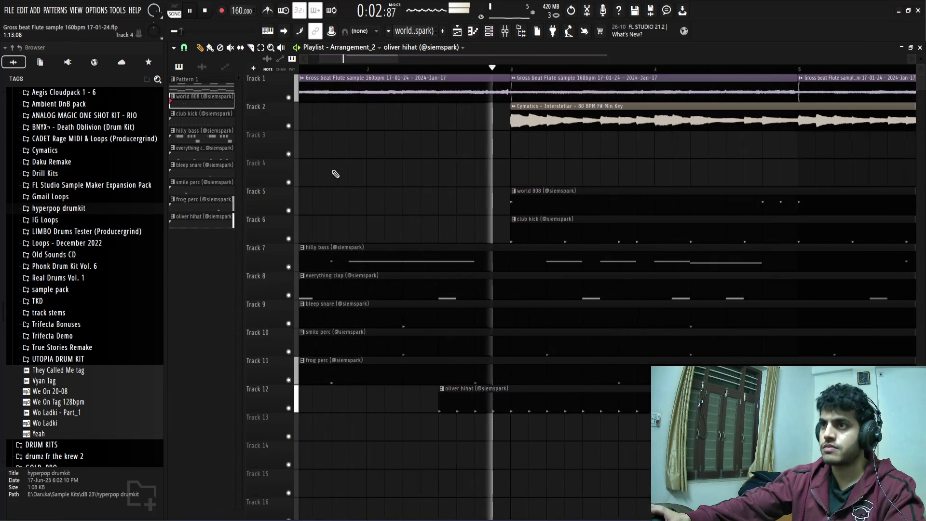
pyautogui.press('space')
pyautogui.press('space')
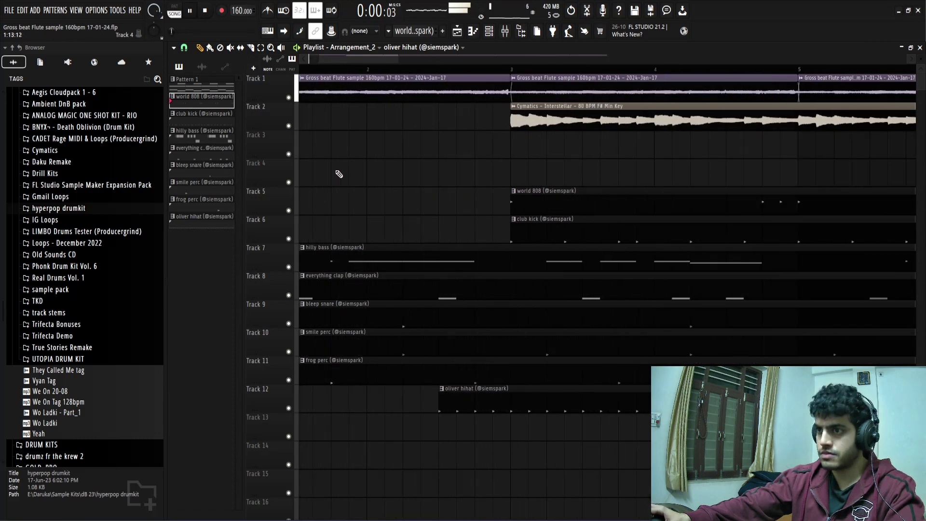
pyautogui.press('space')
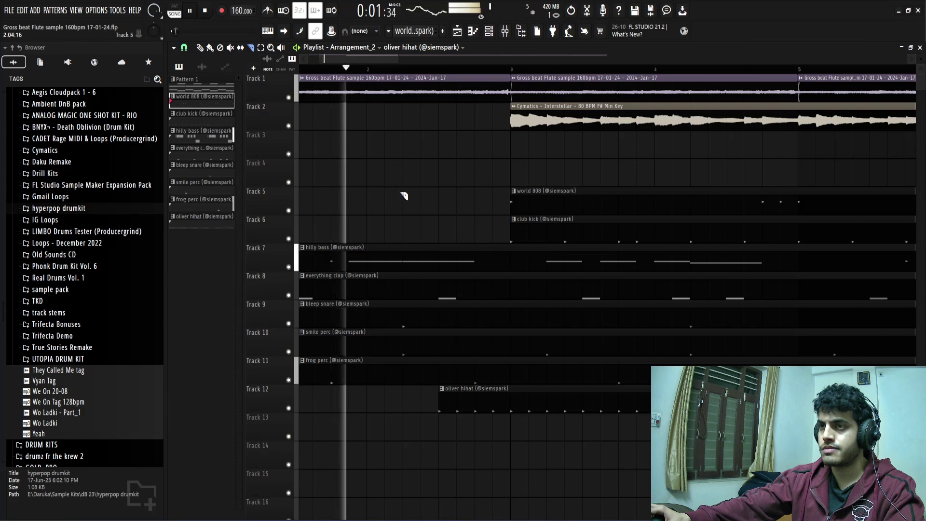
pyautogui.keyDown('ctrl'); pyautogui.scroll(2, 367, 193); pyautogui.keyUp('ctrl')
pyautogui.keyDown('ctrl'); pyautogui.scroll(-4, 367, 201); pyautogui.keyUp('ctrl')
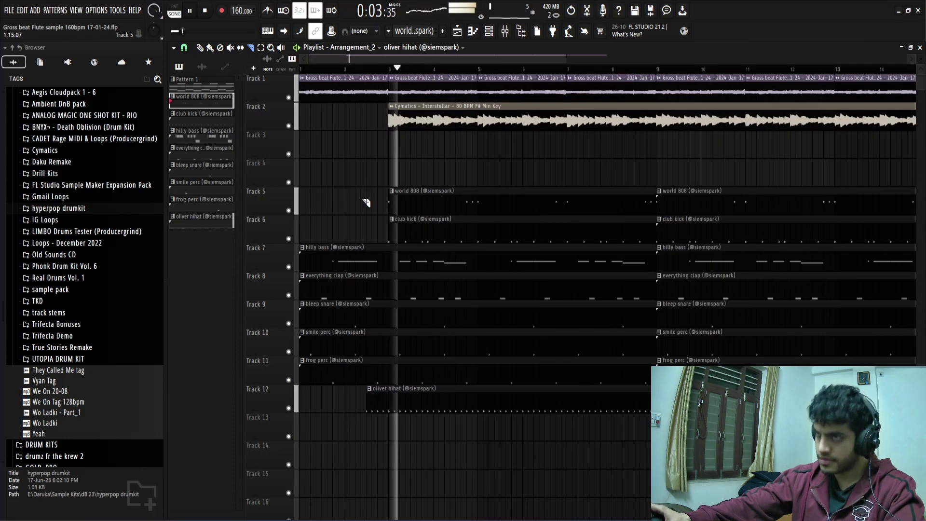
pyautogui.hotkey('ctrl', 's')
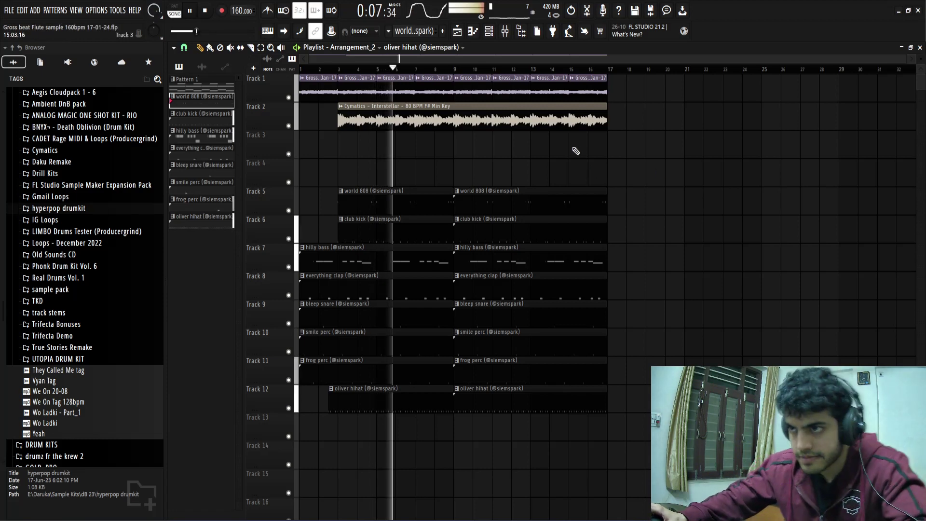
# Open the Fills folder of the hyperpop drumkit and preview the 2 Fill 132BPM sample against the beat
pyautogui.click(50, 208)
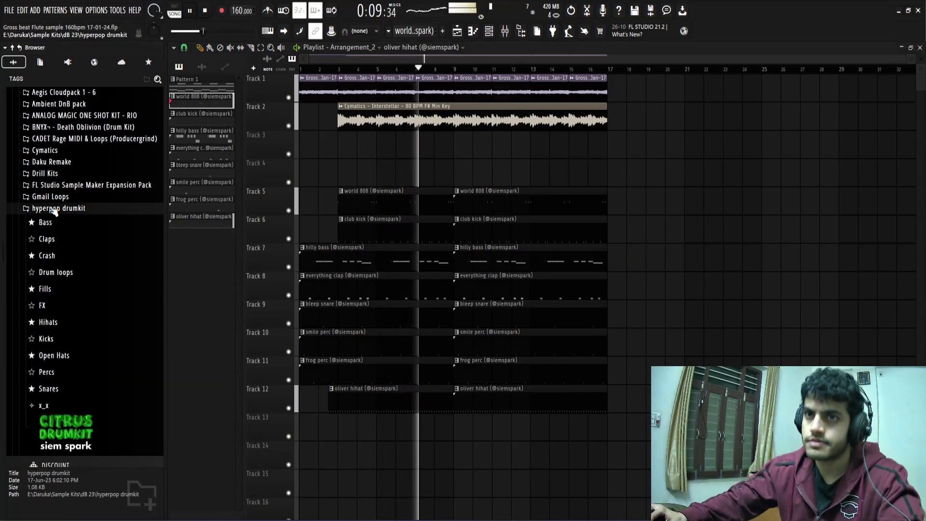
pyautogui.click(44, 288)
pyautogui.press('space')
pyautogui.click(62, 321)
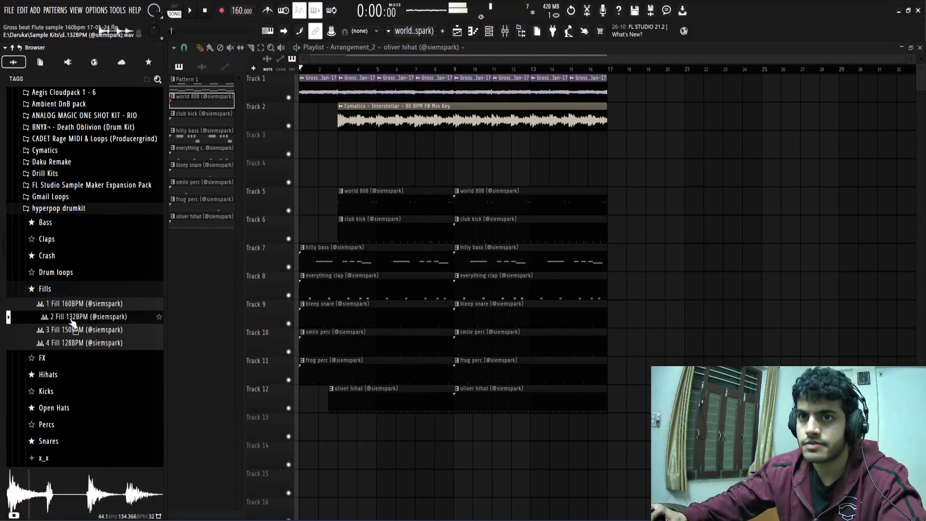
pyautogui.scroll(-3, 82, 316)
pyautogui.press('space')
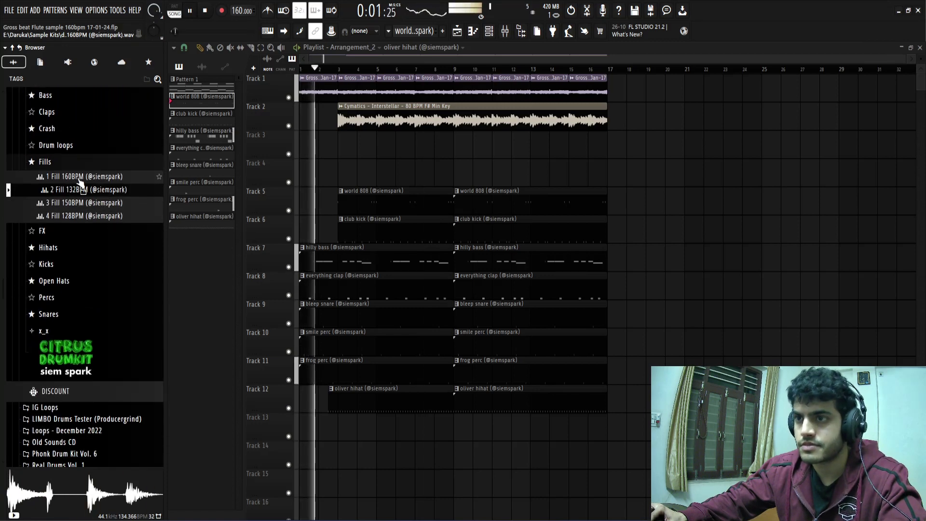
# Add the 1 Fill 160BPM sample to Track 14, keep only its second half at bar 2, and check its channel settings
pyautogui.moveTo(81, 178); pyautogui.dragTo(305, 463)
pyautogui.press('space')
pyautogui.scroll(2, 305, 463)
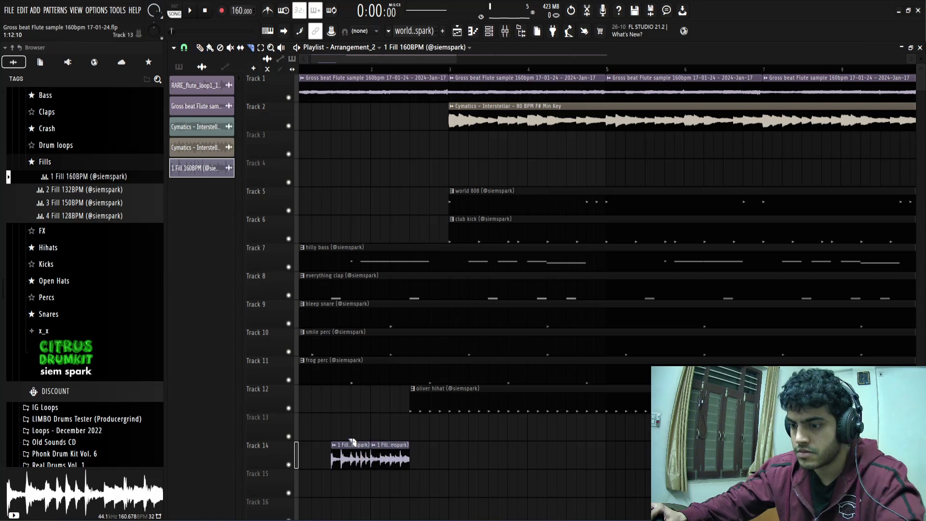
pyautogui.doubleClick(398, 455)
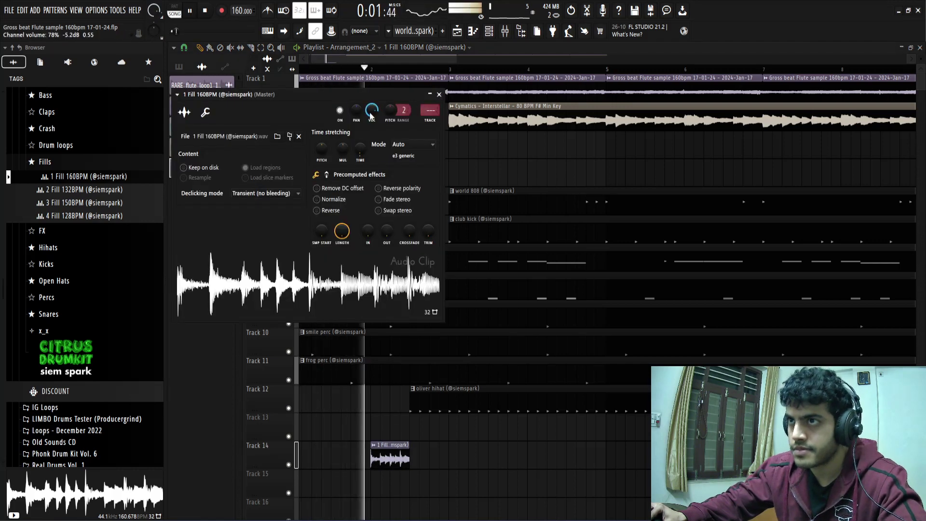
pyautogui.click(439, 95)
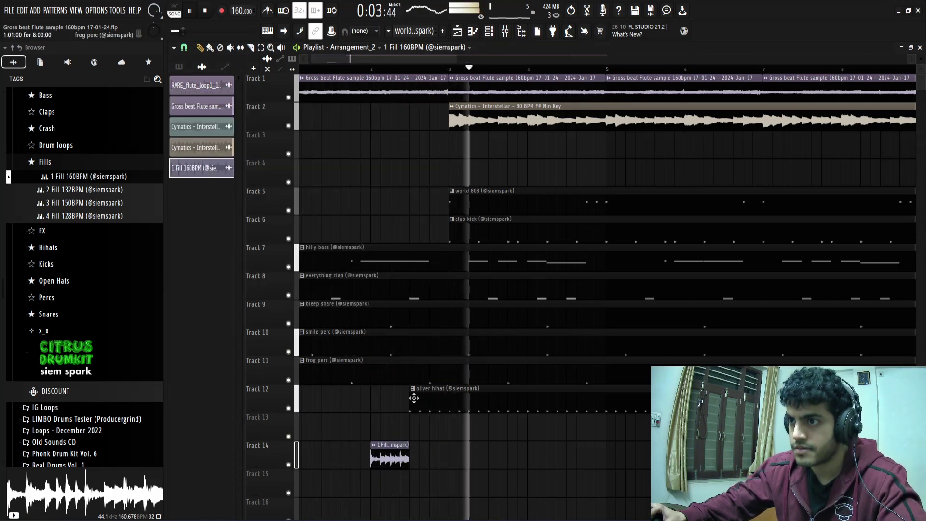
# Audition the 1 Fill 160BPM clip at full length across bar 2 and delete it from Track 14
pyautogui.press('space')
pyautogui.press('space')
pyautogui.press('space')
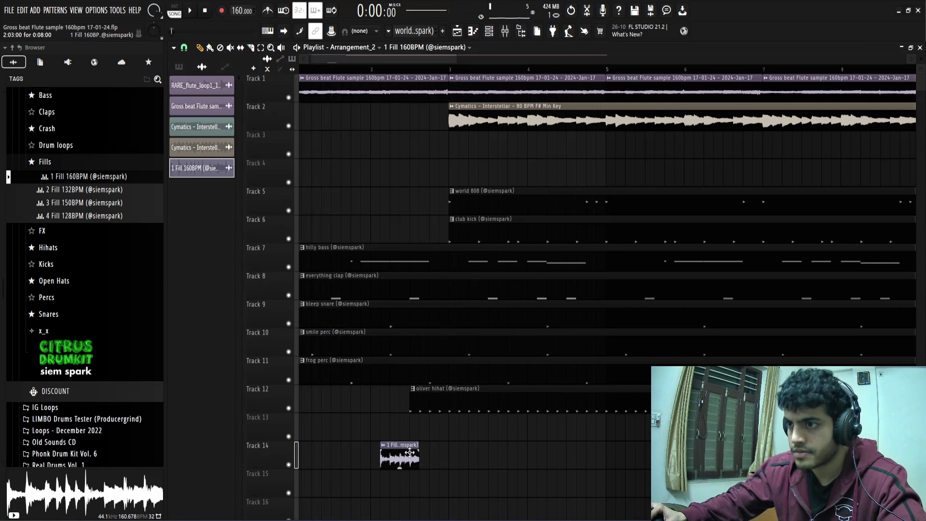
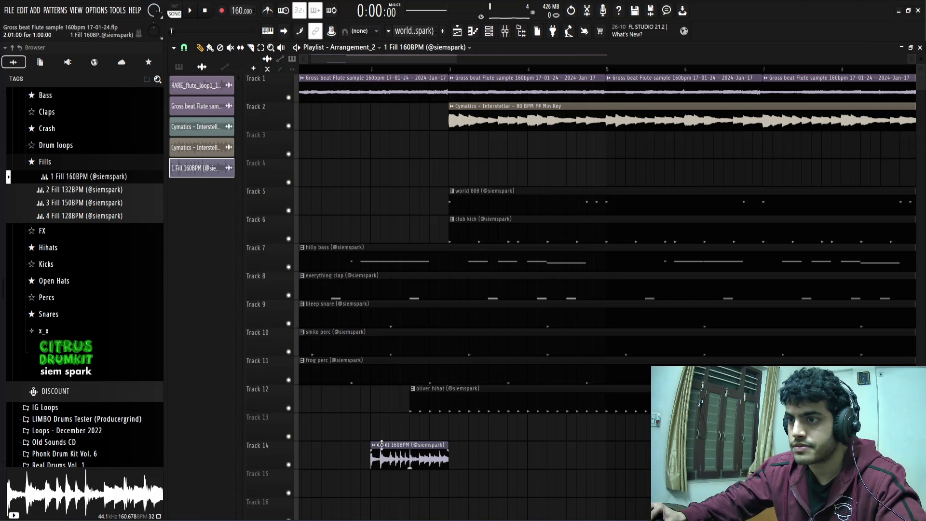
pyautogui.doubleClick(408, 454)
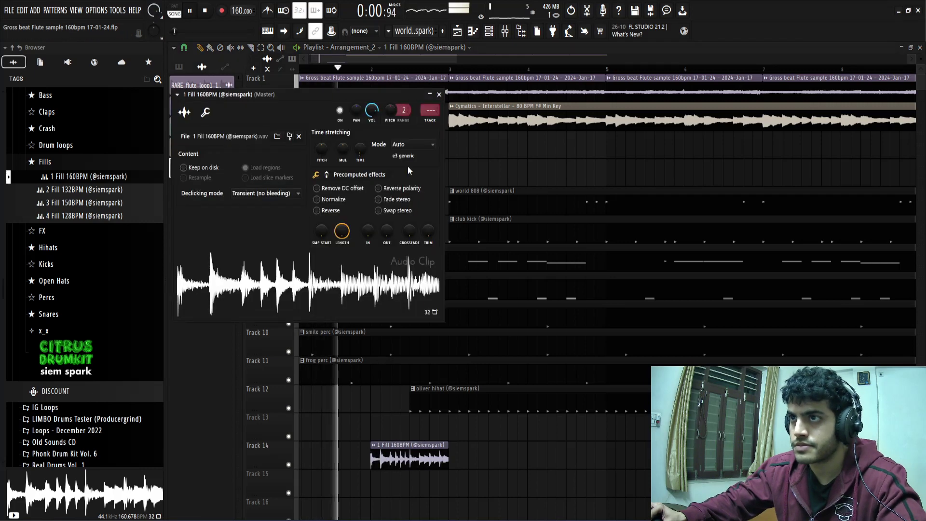
pyautogui.click(439, 95)
pyautogui.press('space')
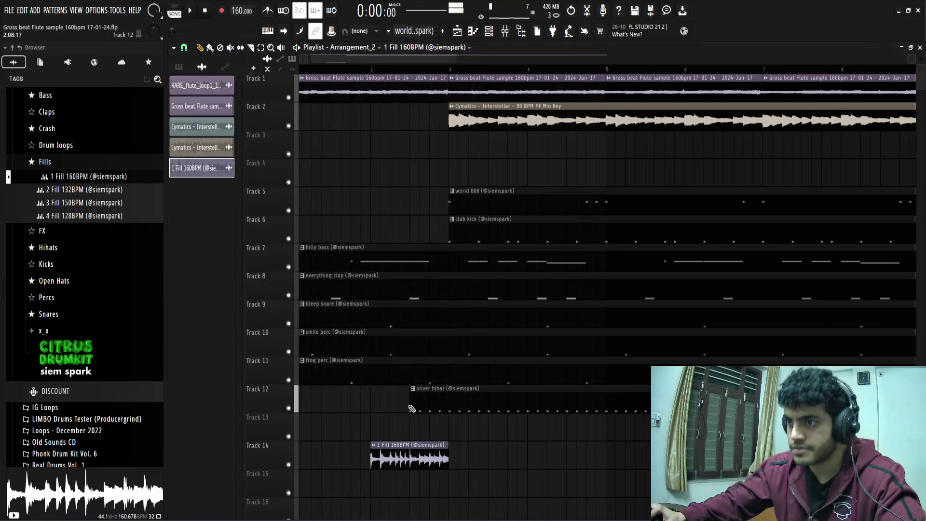
pyautogui.rightClick(429, 440)
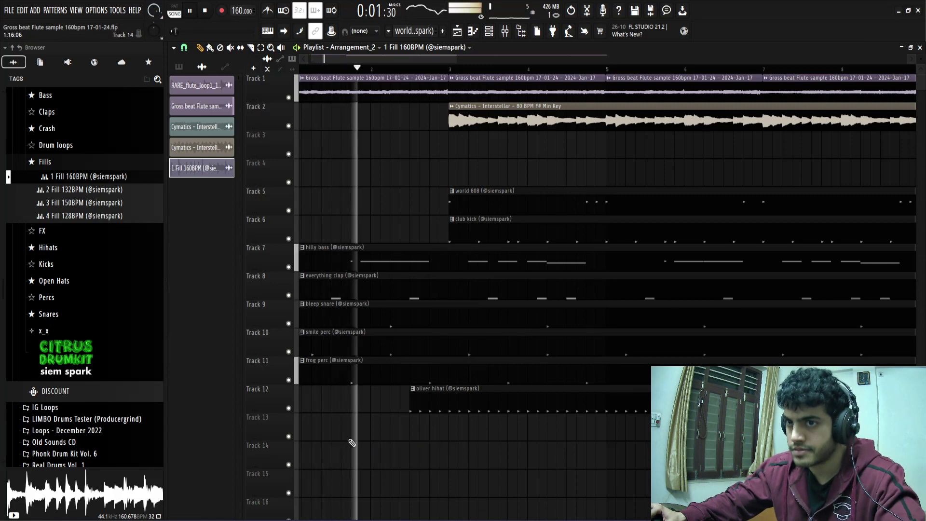
pyautogui.press('space')
# Switch from the Fills folder to the drumkit's FX folder and preview the starry ambience 2 sample
pyautogui.click(85, 217)
pyautogui.click(71, 161)
pyautogui.press('space')
pyautogui.scroll(3, 64, 186)
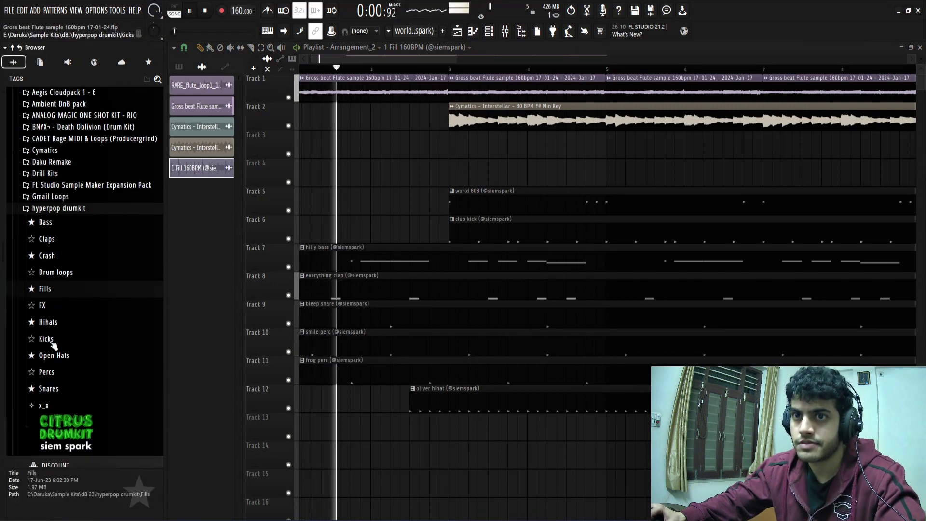
pyautogui.click(44, 306)
pyautogui.scroll(-2, 72, 305)
pyautogui.press('space')
pyautogui.click(95, 298)
pyautogui.scroll(-4, 81, 328)
pyautogui.press('space')
pyautogui.click(86, 302)
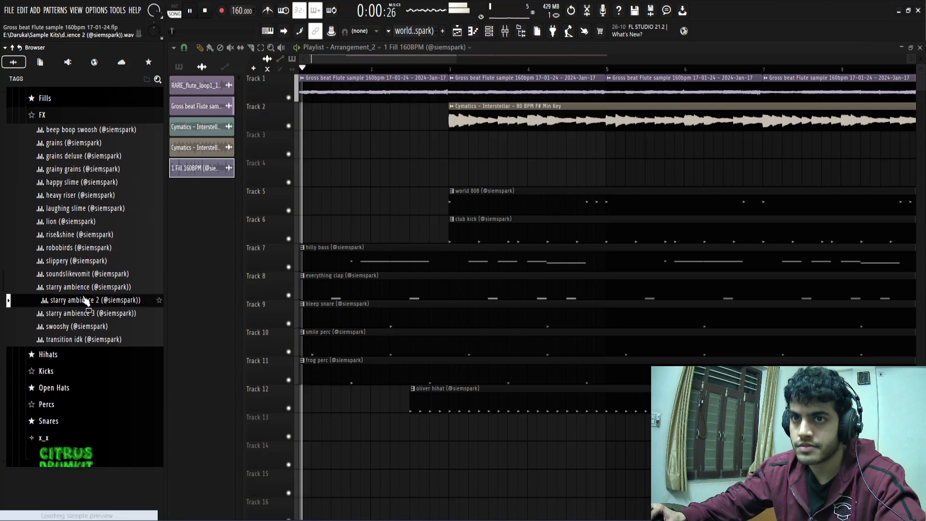
pyautogui.press('space')
# Audition the starry ambience 3, swooshy, robobirds, rise&shine, heavy riser and happy slime FX samples
pyautogui.click(78, 316)
pyautogui.click(78, 328)
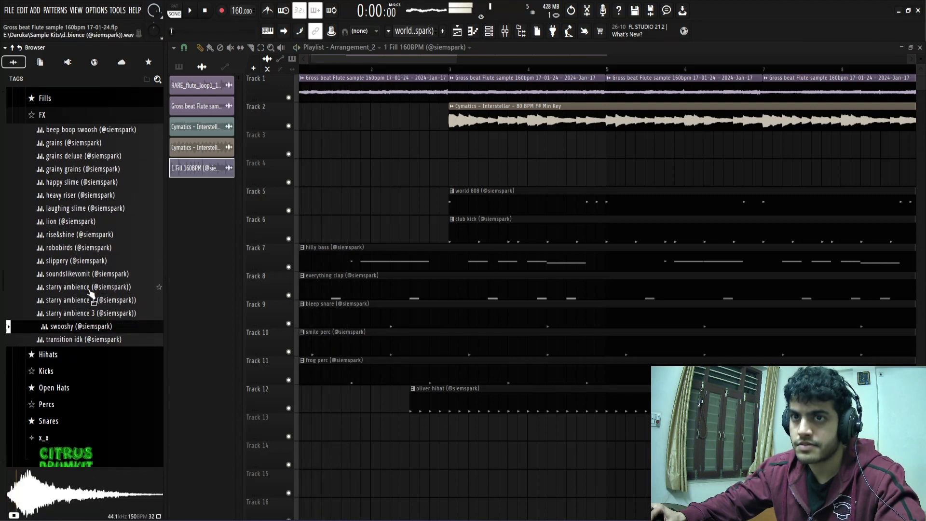
pyautogui.click(87, 249)
pyautogui.click(82, 234)
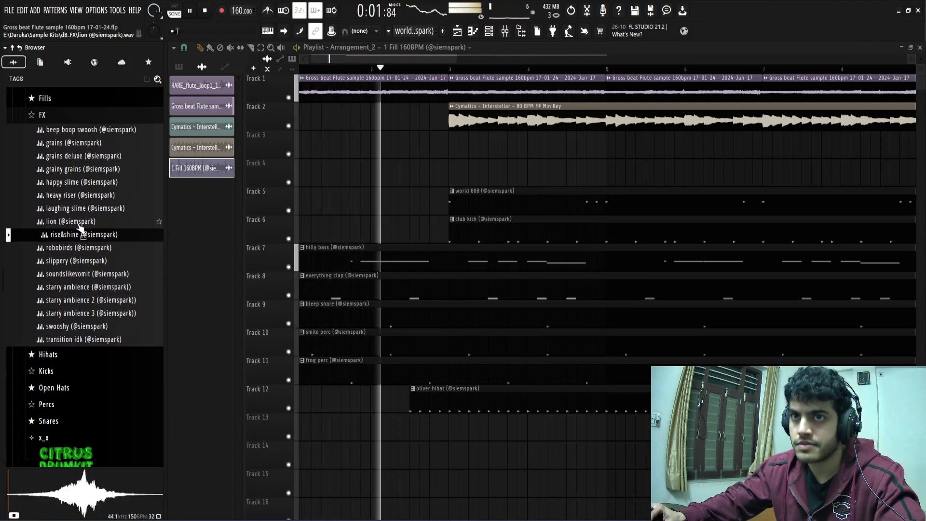
pyautogui.press('space')
pyautogui.click(78, 195)
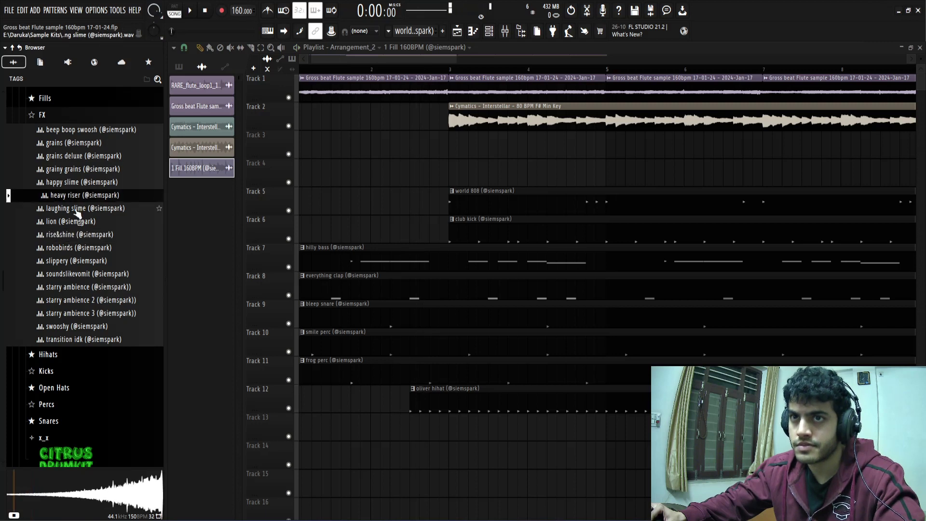
pyautogui.click(80, 186)
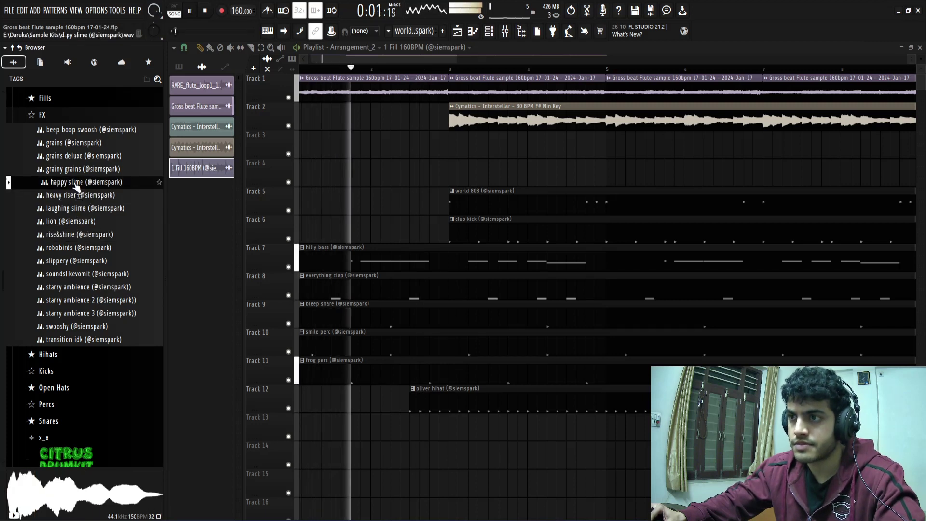
# Place the happy slime sample on Track 14 at the fourth beat of bar 2
pyautogui.press('space')
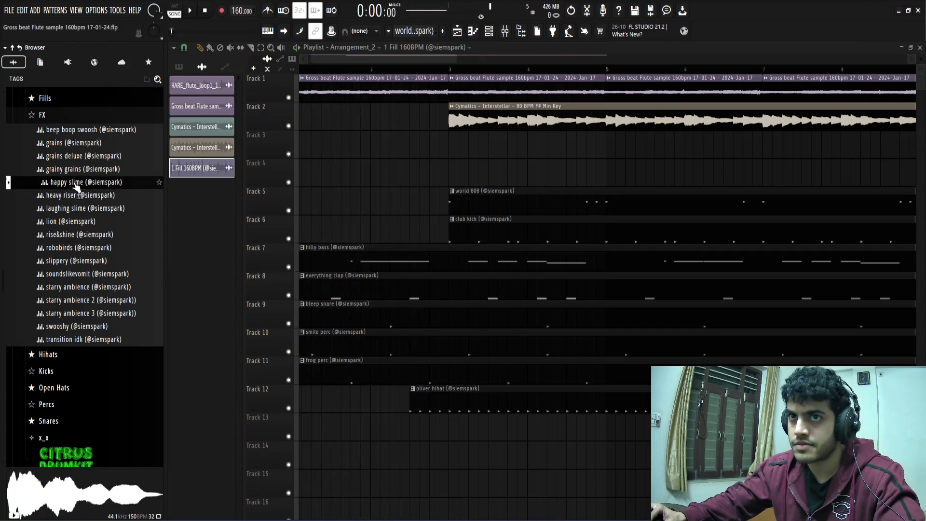
pyautogui.moveTo(75, 185); pyautogui.dragTo(216, 368)
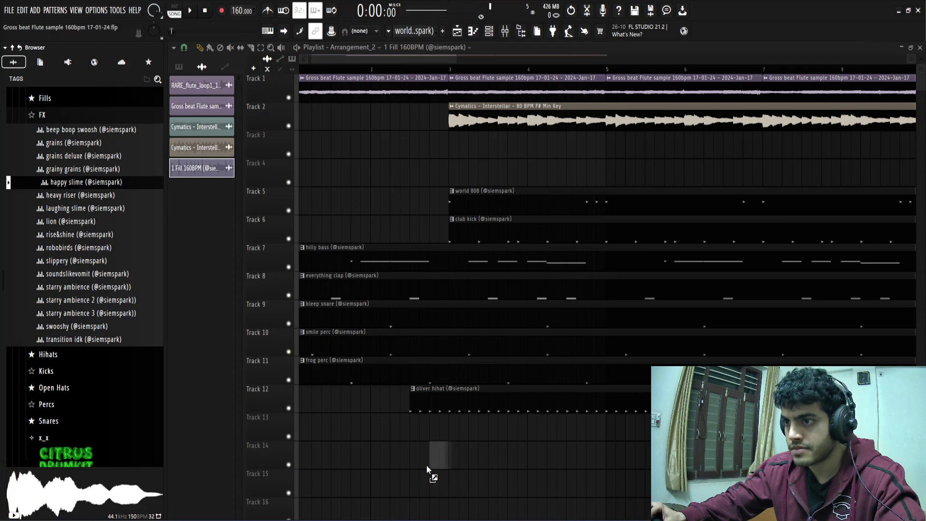
pyautogui.moveTo(427, 464); pyautogui.dragTo(426, 464)
# Add the rise&shine sample to Track 16, stretched to two bars from bar 2 to bar 4 so its peak meets bar 3
pyautogui.scroll(-3, 154, 273)
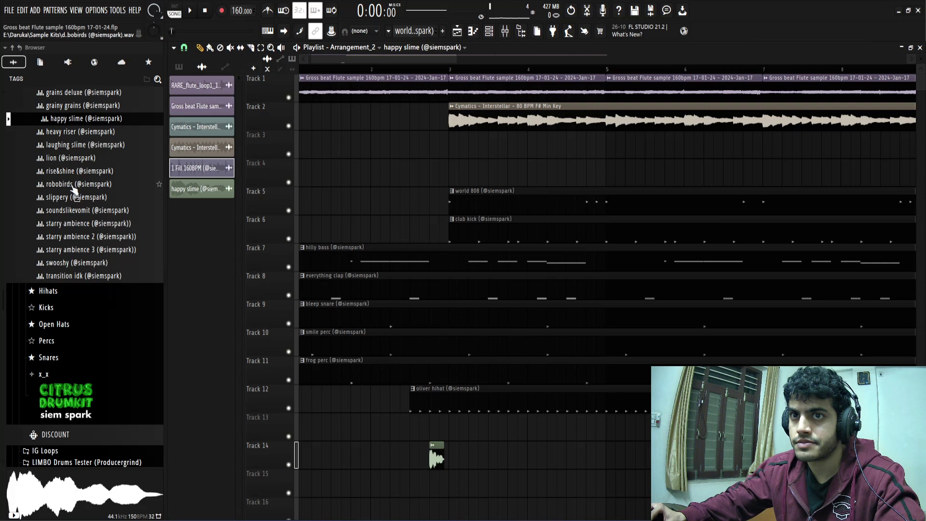
pyautogui.click(75, 174)
pyautogui.moveTo(75, 173); pyautogui.dragTo(427, 494)
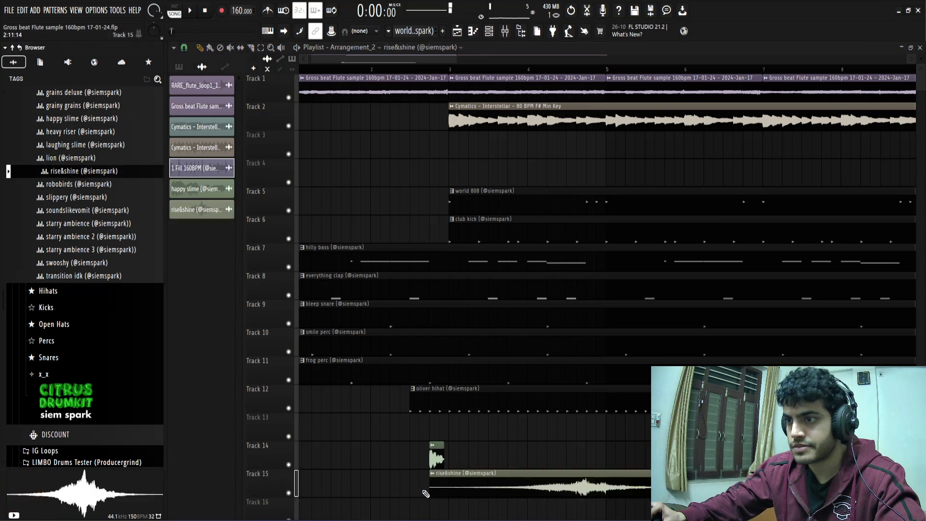
pyautogui.scroll(-4, 426, 494)
pyautogui.moveTo(555, 375); pyautogui.dragTo(417, 423)
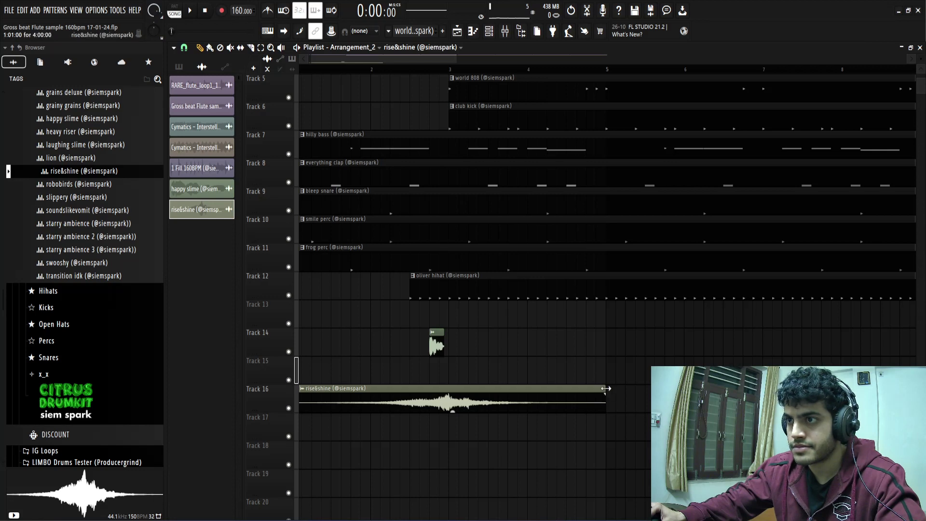
pyautogui.moveTo(452, 388); pyautogui.dragTo(487, 392)
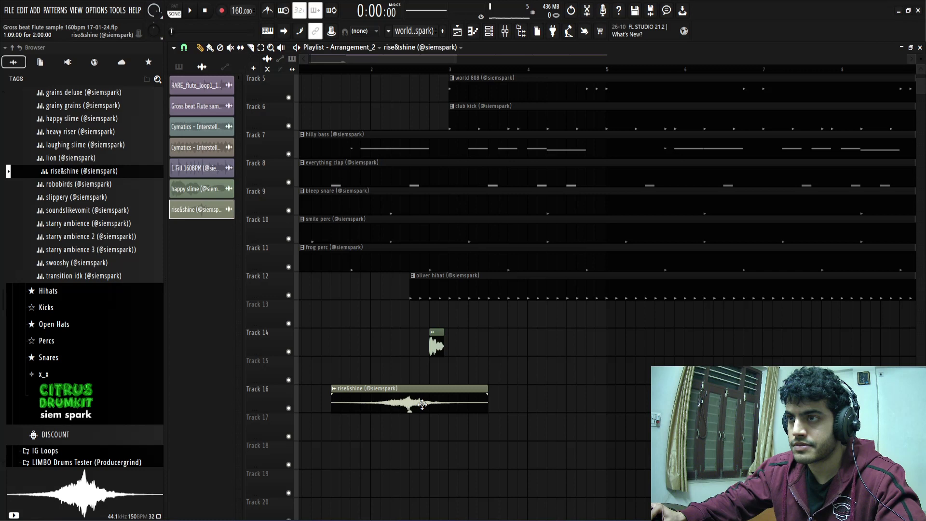
# Check the channel settings of the rise&shine and happy slime clips while playing the transition into bar 3
pyautogui.doubleClick(457, 388)
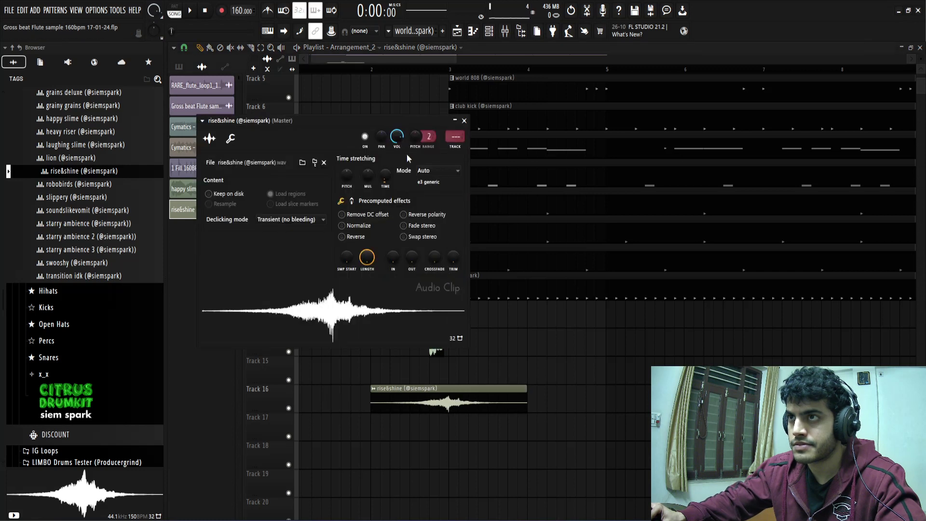
pyautogui.click(464, 121)
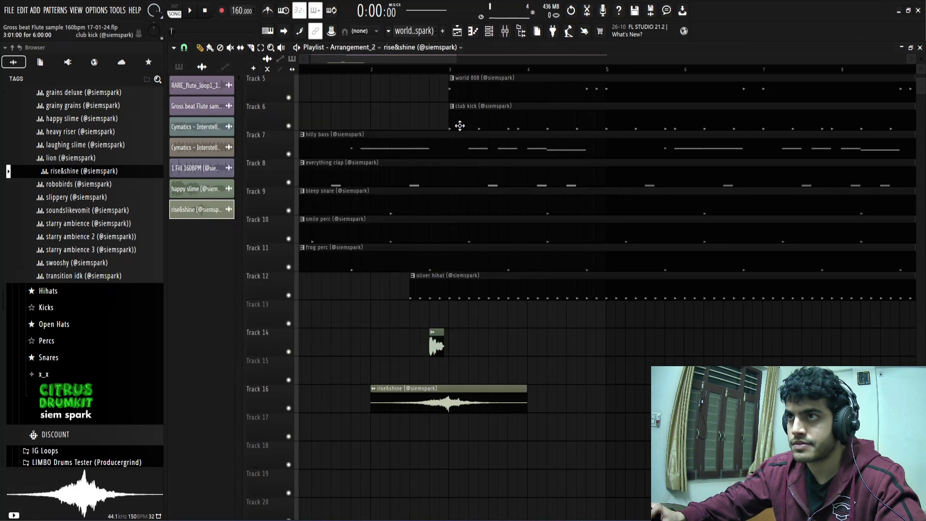
pyautogui.scroll(3, 434, 360)
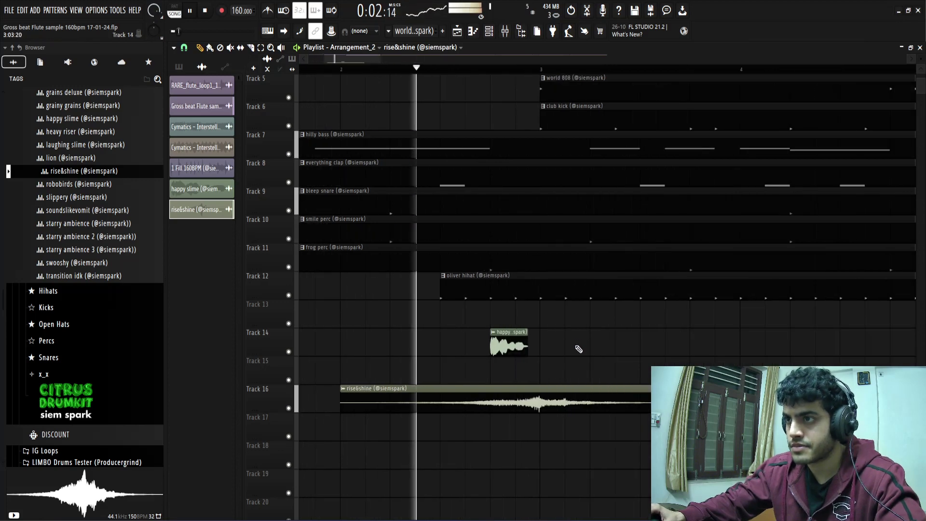
pyautogui.doubleClick(507, 338)
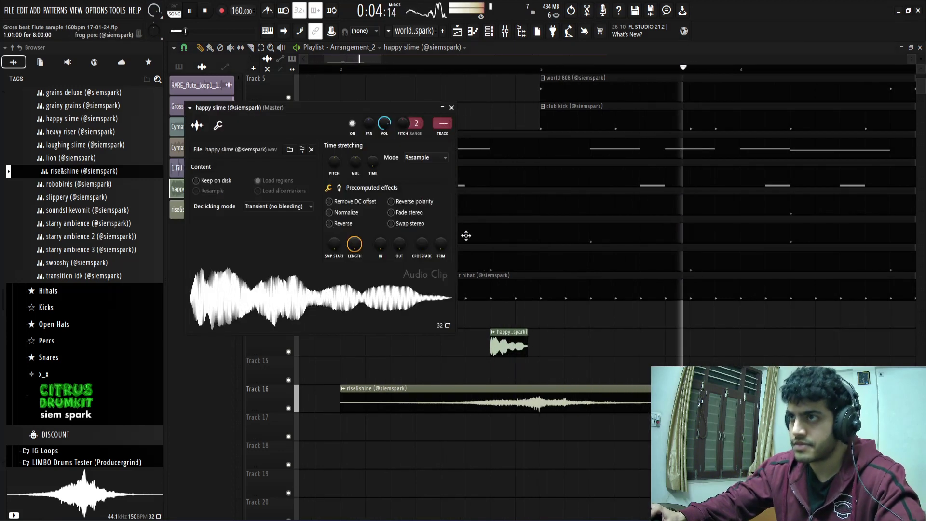
pyautogui.click(444, 108)
pyautogui.click(444, 108)
pyautogui.click(451, 108)
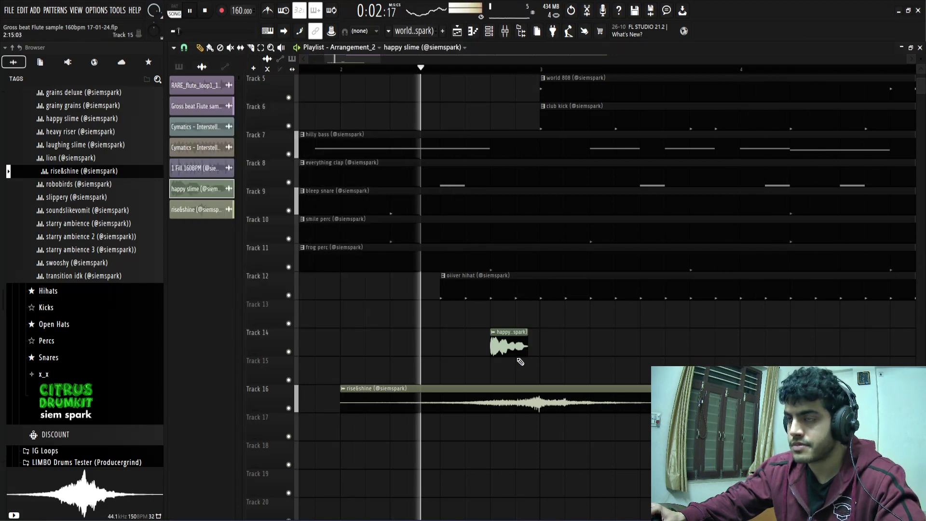
# Slice the Cymatics Interstellar clip on Track 2 at bar 9
pyautogui.scroll(-8, 565, 372)
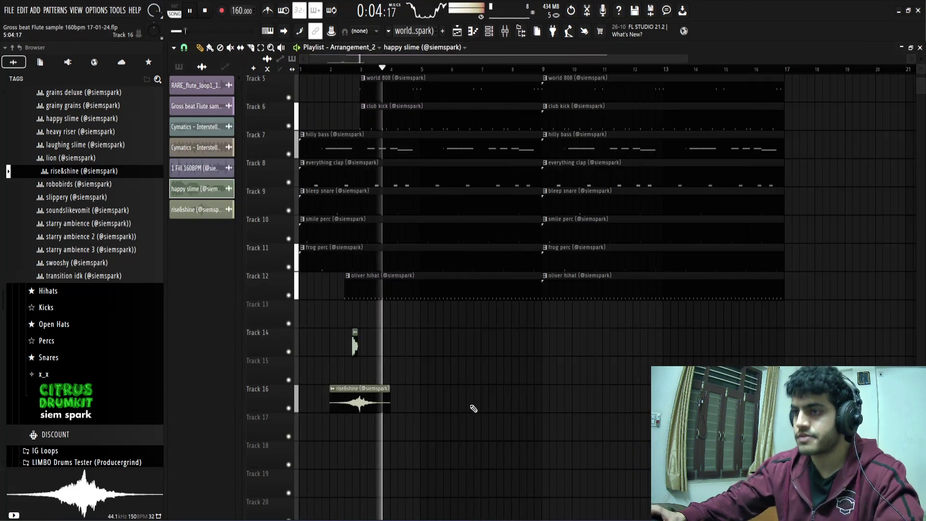
pyautogui.scroll(-3, 498, 397)
pyautogui.scroll(4, 692, 347)
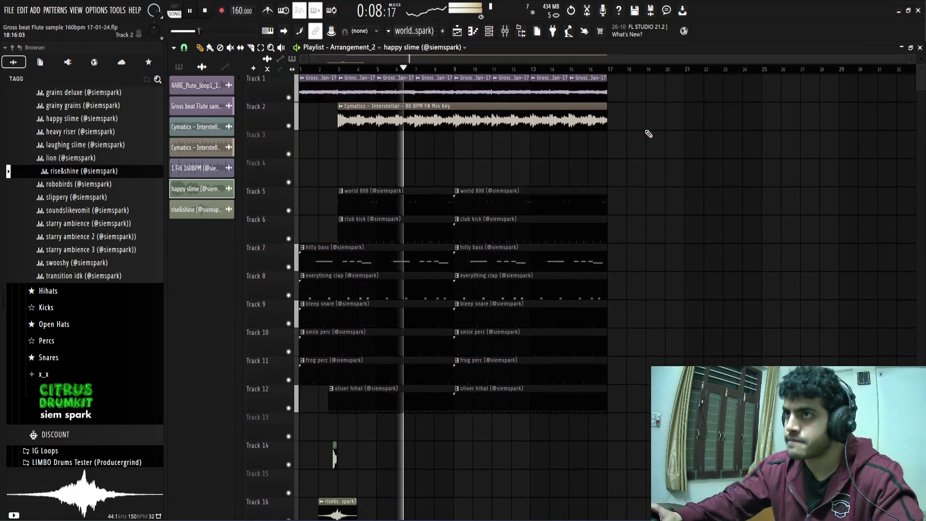
pyautogui.scroll(3, 446, 145)
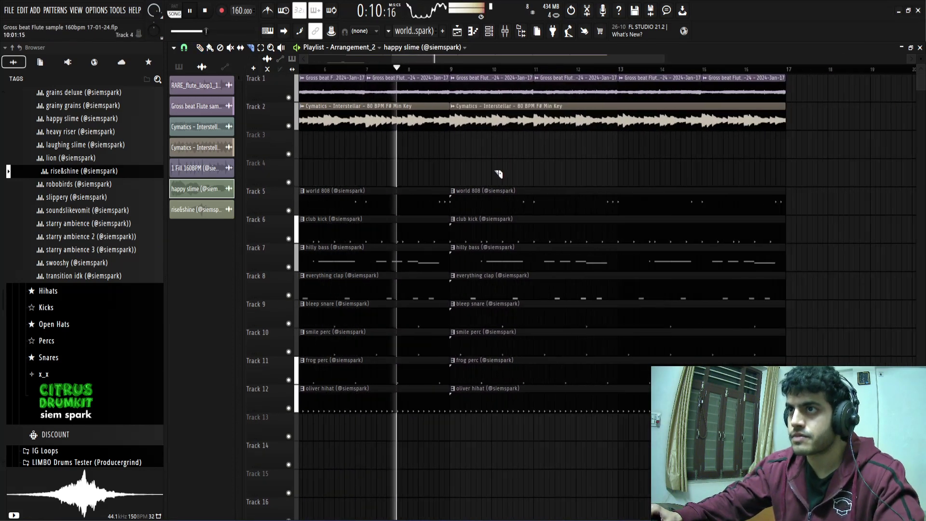
pyautogui.scroll(-3, 498, 174)
pyautogui.press('p')
# Duplicate the Cymatics Interstellar and world 808 clips starting at bar 9 so copies begin at bar 17
pyautogui.moveTo(628, 111); pyautogui.dragTo(513, 141)
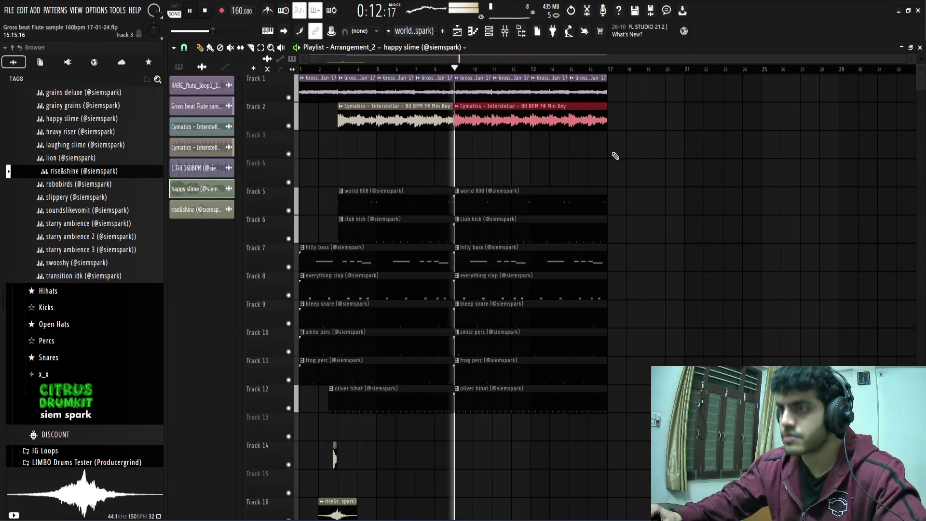
pyautogui.hotkey('ctrl', 'b')
pyautogui.keyDown('ctrl'); pyautogui.click(697, 201); pyautogui.keyUp('ctrl')
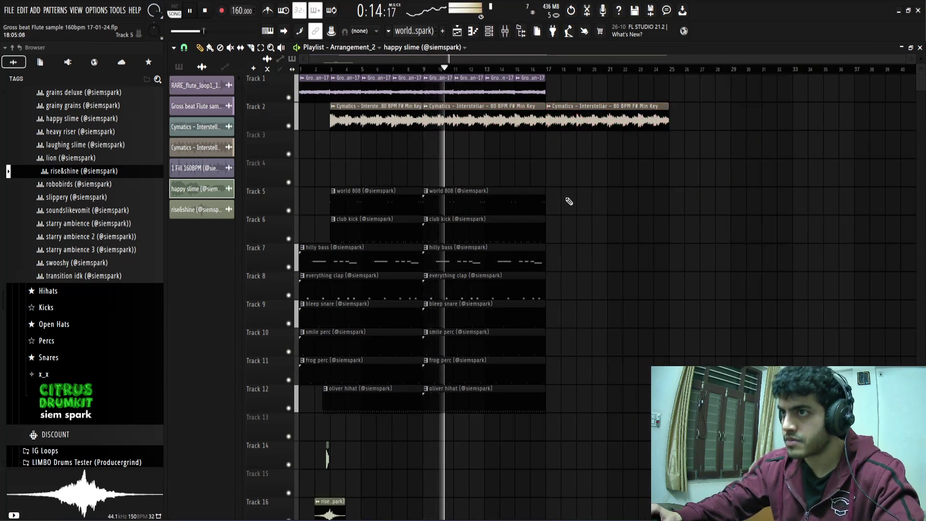
pyautogui.moveTo(584, 194); pyautogui.dragTo(518, 207)
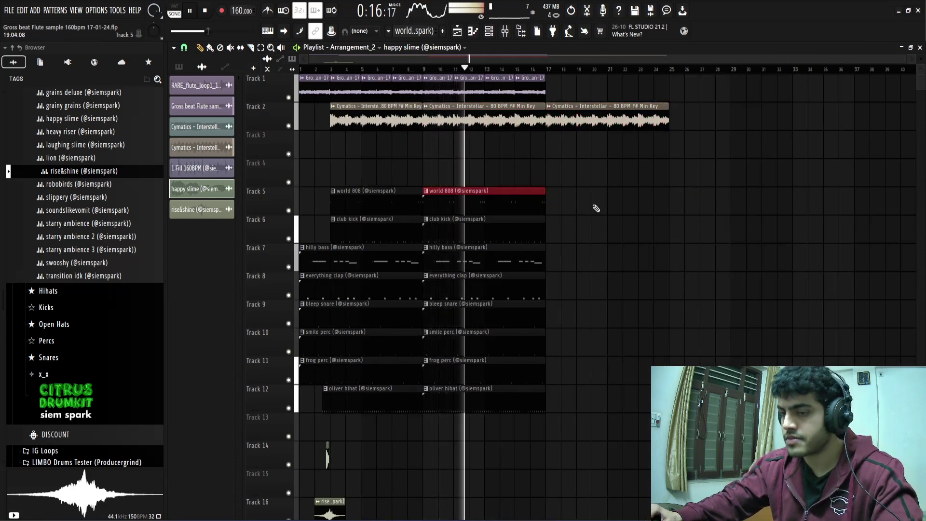
pyautogui.hotkey('ctrl', 'b')
# Duplicate the bar 9 clap, snare, smile perc, frog perc and hihat clips on Tracks 8 to 12 to bar 17
pyautogui.moveTo(574, 215); pyautogui.dragTo(631, 260)
pyautogui.moveTo(563, 254); pyautogui.dragTo(500, 409)
pyautogui.keyDown('ctrl'); pyautogui.click(691, 298); pyautogui.keyUp('ctrl')
pyautogui.hotkey('ctrl', 'b')
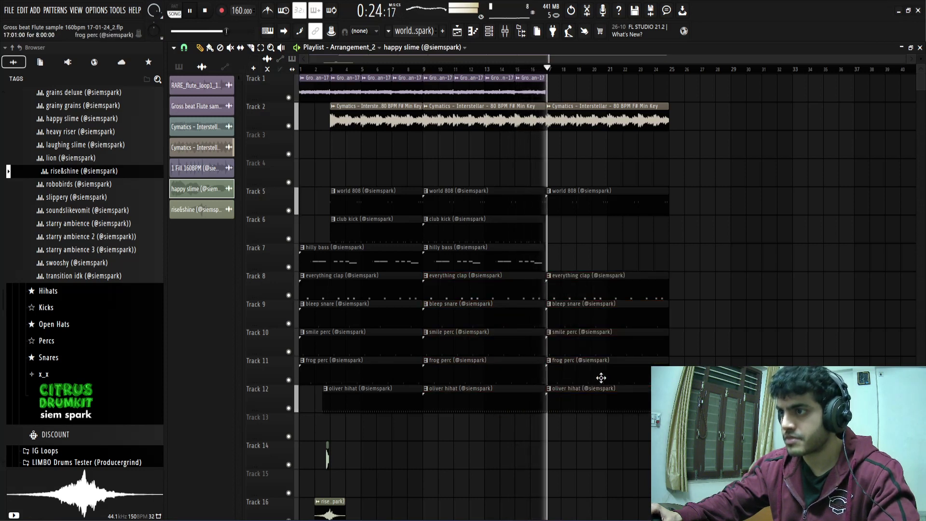
# Delete the frog perc and bleep snare clips at bar 17, and duplicate the remaining bar 17 clips on Tracks 5 to 12 to bar 25
pyautogui.rightClick(616, 374)
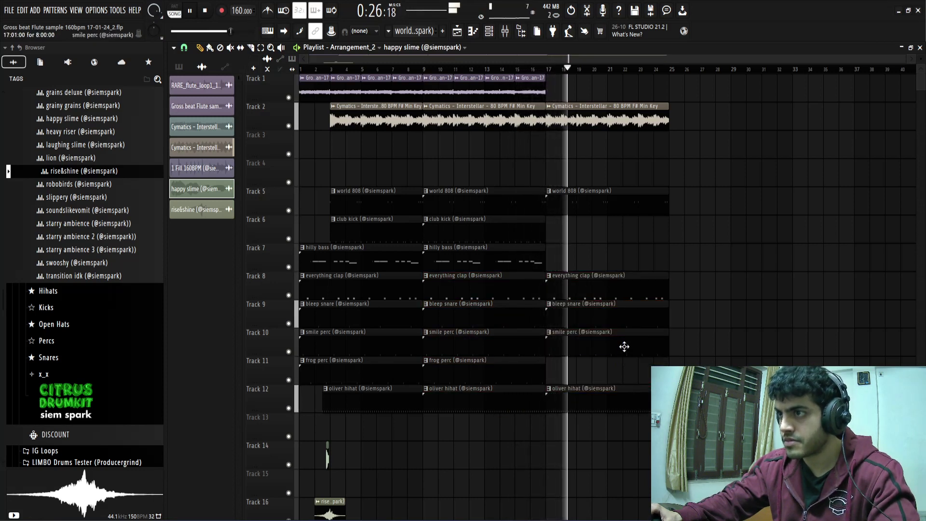
pyautogui.rightClick(621, 323)
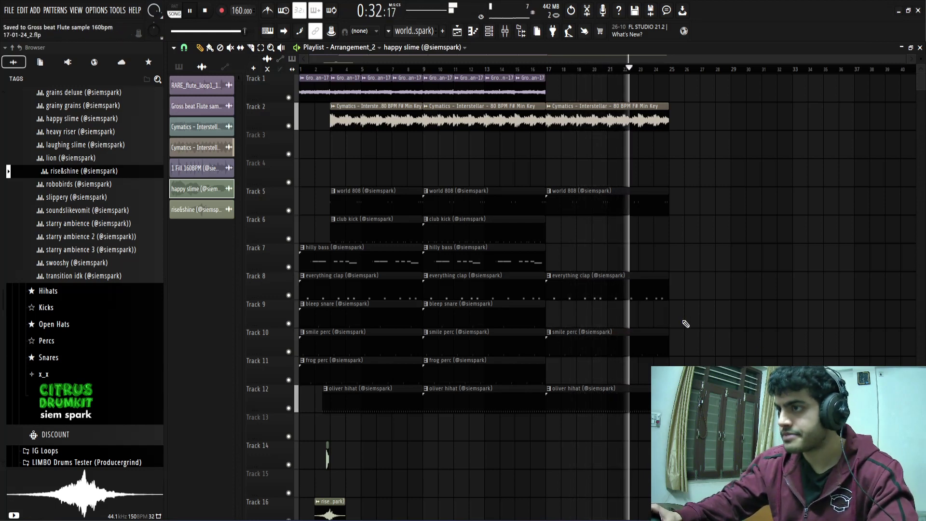
pyautogui.scroll(1, 696, 238)
pyautogui.scroll(-1, 696, 239)
pyautogui.moveTo(698, 199); pyautogui.dragTo(590, 395)
pyautogui.hotkey('ctrl', 'b')
pyautogui.press('space')
# Duplicate the Gross beat flute clips at the end of Track 1 until they reach bar 33, and play from bar 17
pyautogui.moveTo(615, 77); pyautogui.dragTo(510, 95)
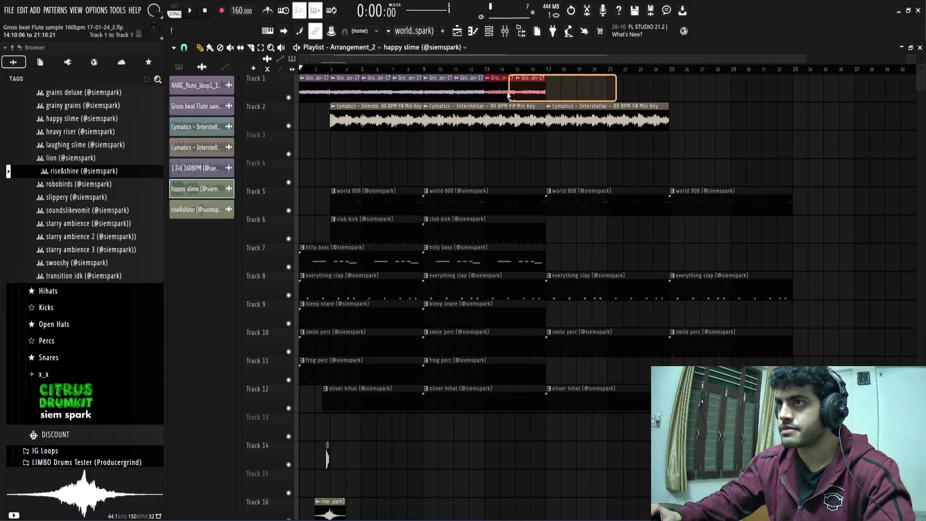
pyautogui.hotkey('ctrl', 'b')
pyautogui.hotkey('ctrl', 'b')
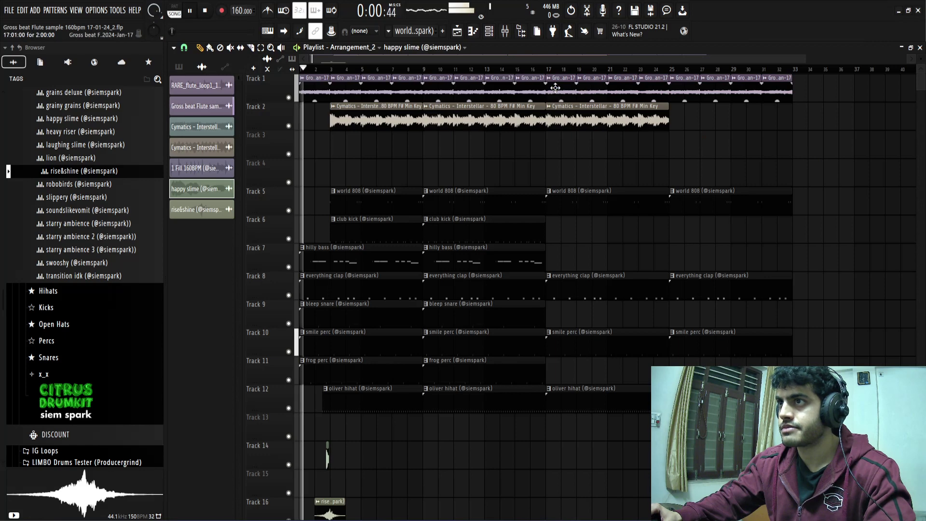
pyautogui.scroll(-1, 585, 178)
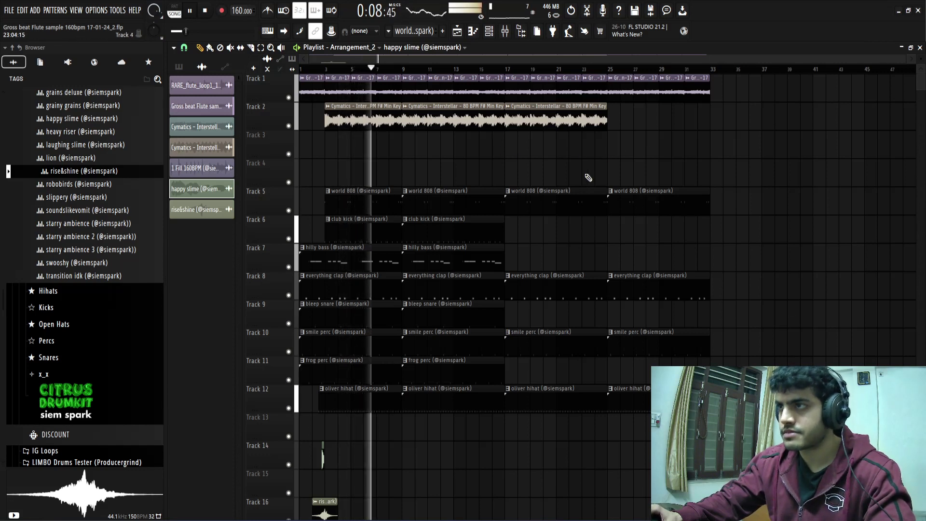
pyautogui.click(507, 71)
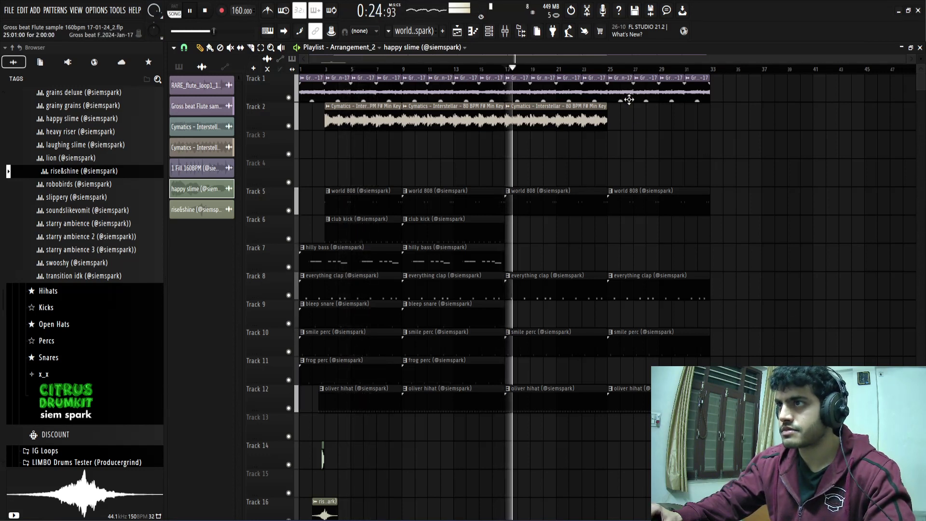
# Shift all clips located before bar 25 forward by 32 bars so they start at bar 33
pyautogui.moveTo(745, 77); pyautogui.dragTo(624, 410)
pyautogui.keyDown('ctrl'); pyautogui.click(597, 441); pyautogui.keyUp('ctrl')
pyautogui.press('space')
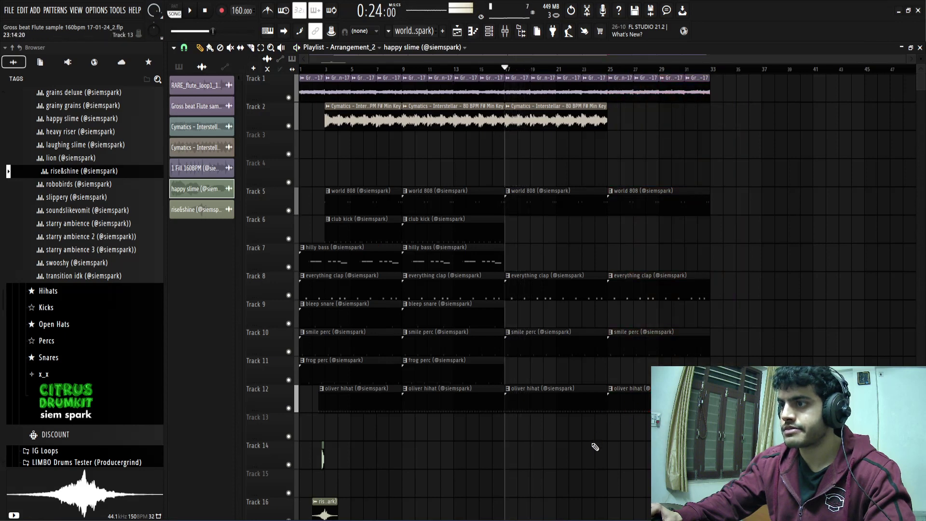
pyautogui.scroll(-3, 595, 453)
pyautogui.moveTo(602, 464); pyautogui.dragTo(312, 79)
pyautogui.moveTo(567, 96); pyautogui.dragTo(723, 102)
pyautogui.keyDown('ctrl'); pyautogui.click(686, 153); pyautogui.keyUp('ctrl')
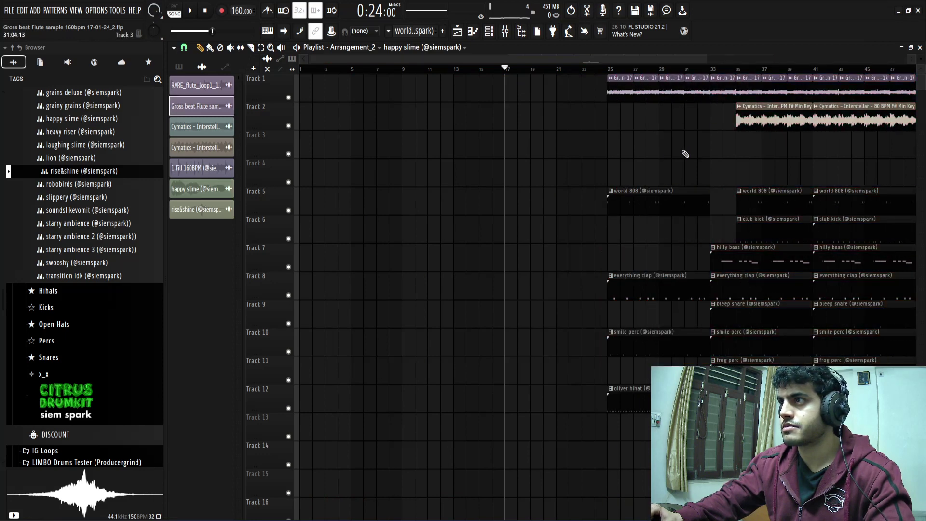
# Move the entire arrangement back 24 bars so the section at bar 25 starts at bar 1
pyautogui.scroll(-2, 633, 251)
pyautogui.scroll(-3, 801, 427)
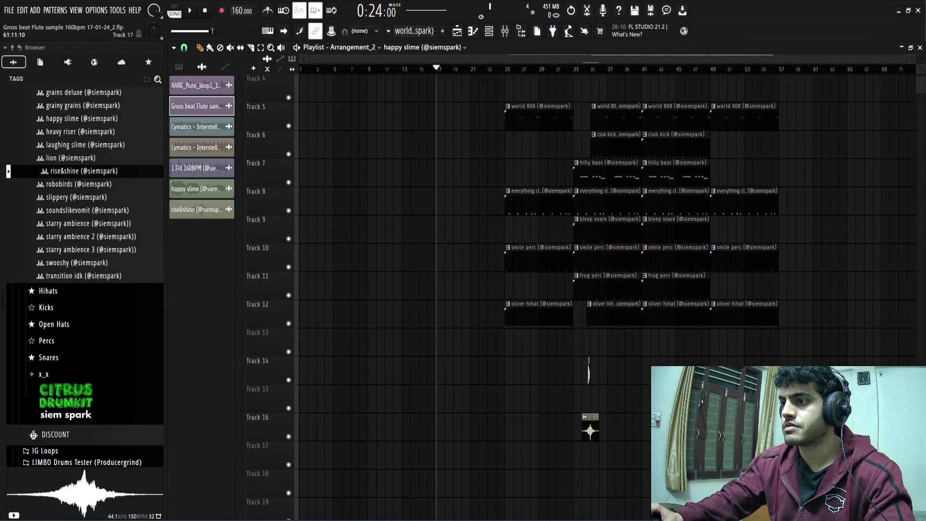
pyautogui.moveTo(818, 470); pyautogui.dragTo(336, 74)
pyautogui.moveTo(508, 92); pyautogui.dragTo(236, 96)
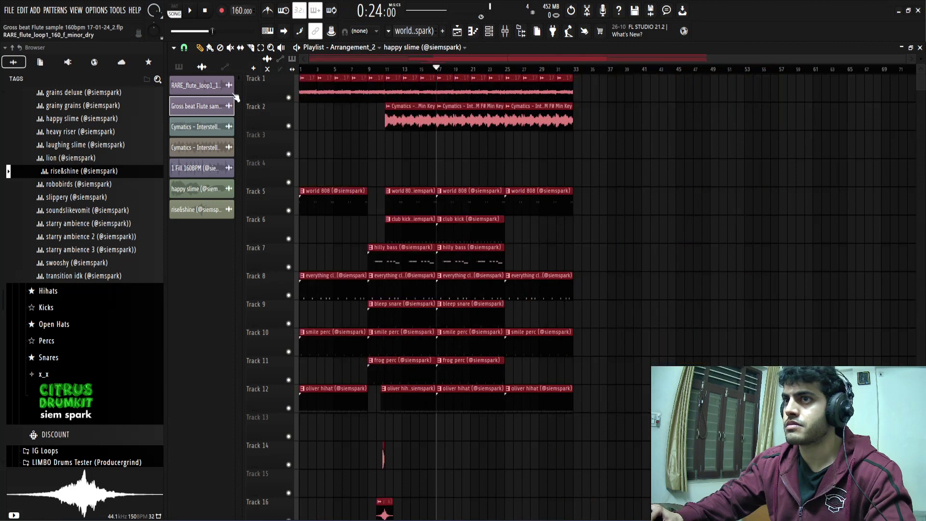
pyautogui.keyDown('ctrl'); pyautogui.click(651, 181); pyautogui.keyUp('ctrl')
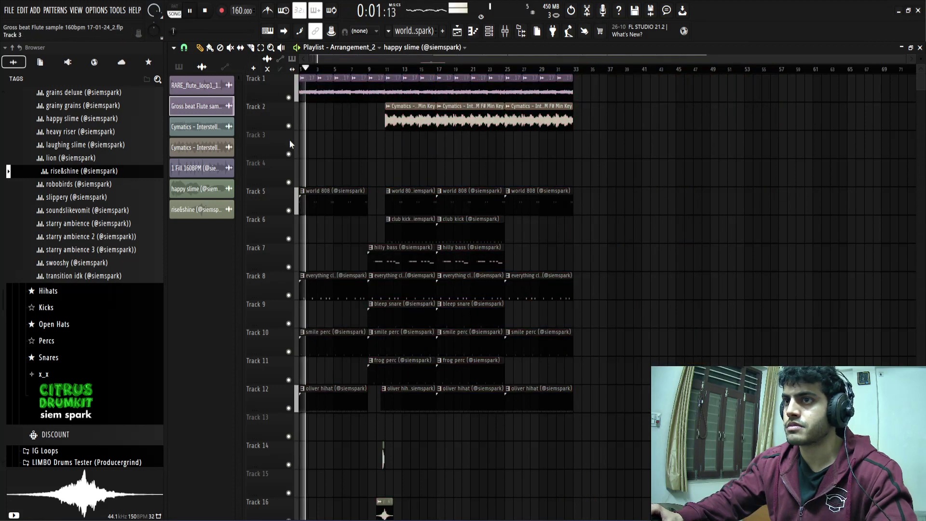
# Remove the Gross beat flute clips from bars 1 to 9 on Track 1 and copy the Cymatics Interstellar clip to bar 1 on Track 2
pyautogui.scroll(3, 280, 139)
pyautogui.scroll(-2, 279, 138)
pyautogui.press('space')
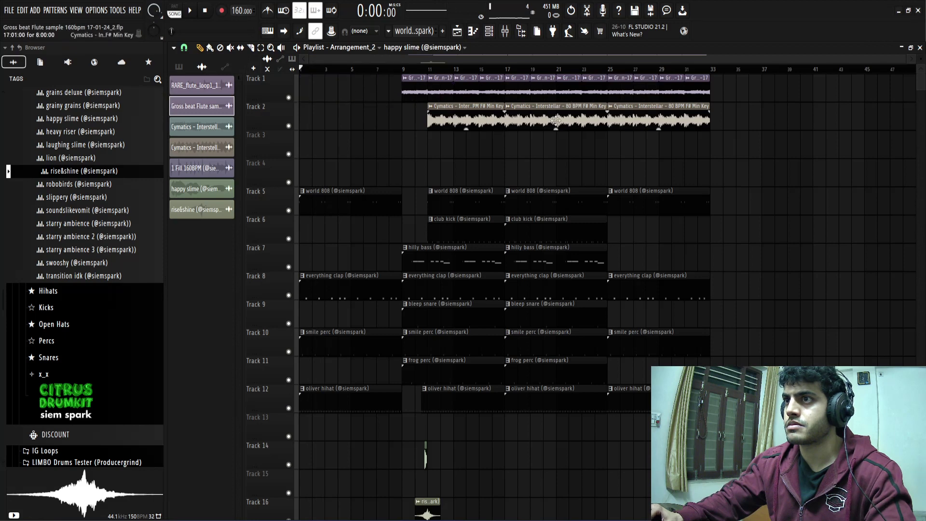
pyautogui.moveTo(679, 120); pyautogui.dragTo(275, 118)
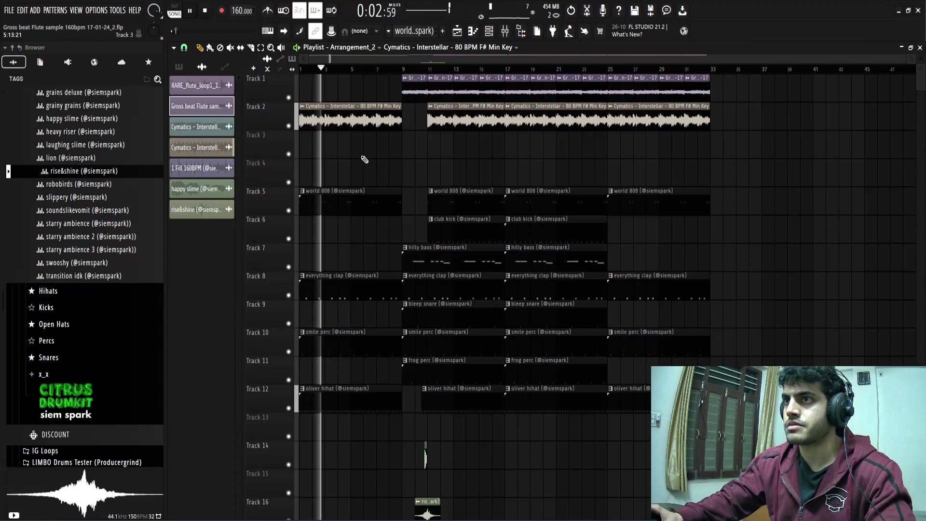
# Play the new intro section from bar 1 and examine how it leads into bar 9
pyautogui.scroll(4, 363, 158)
pyautogui.scroll(-4, 560, 164)
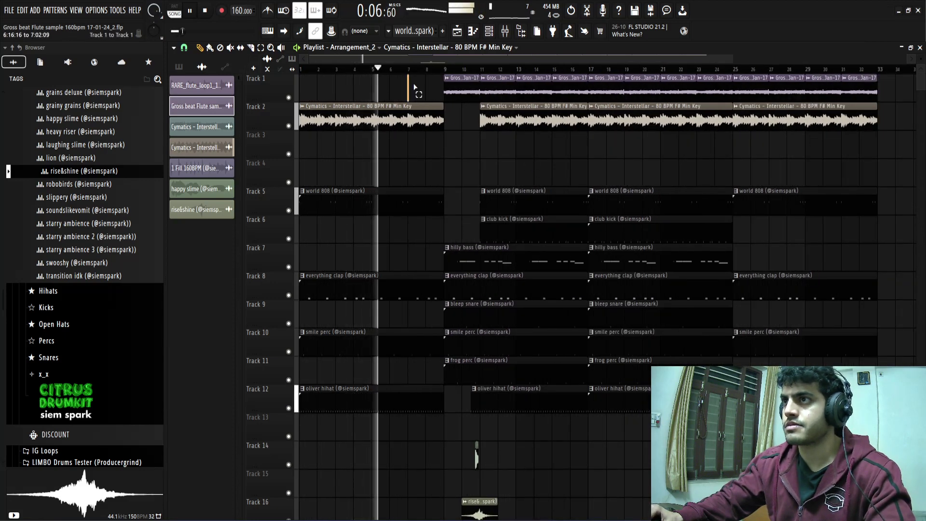
pyautogui.moveTo(408, 75); pyautogui.dragTo(583, 95)
pyautogui.keyDown('ctrl'); pyautogui.click(454, 167); pyautogui.keyUp('ctrl')
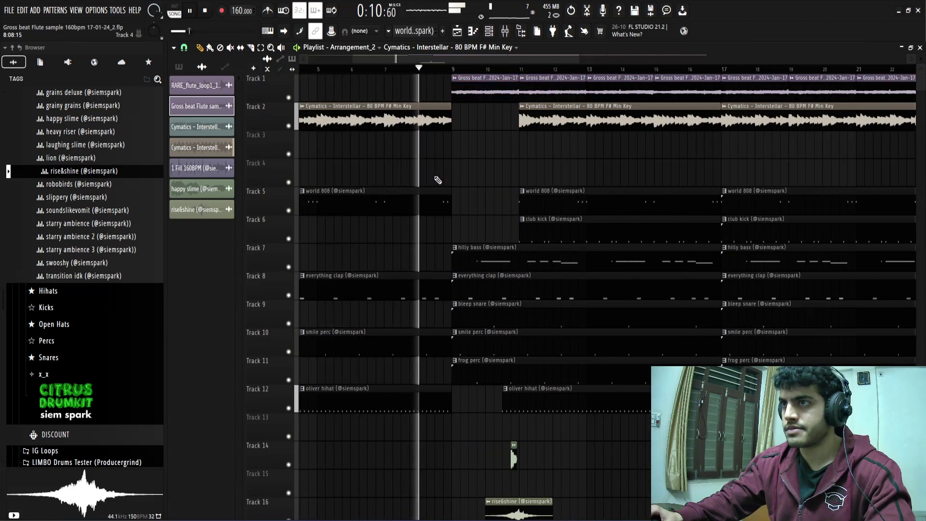
pyautogui.scroll(-2, 490, 165)
pyautogui.scroll(-1, 490, 166)
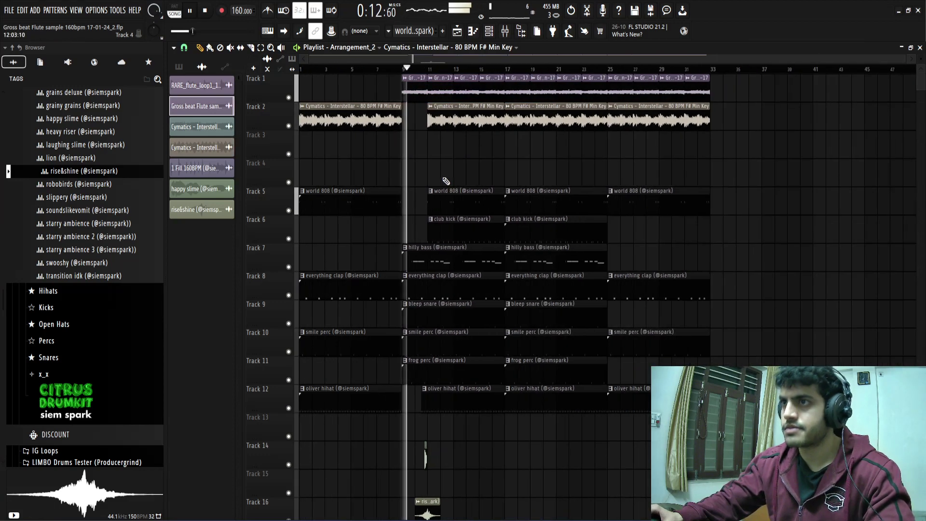
pyautogui.press('space')
pyautogui.press('space')
# Shorten the intro's world 808, clap, smile perc and hihat clips on Tracks 5, 8, 10 and 12 to end about a quarter into bar 8
pyautogui.scroll(4, 375, 168)
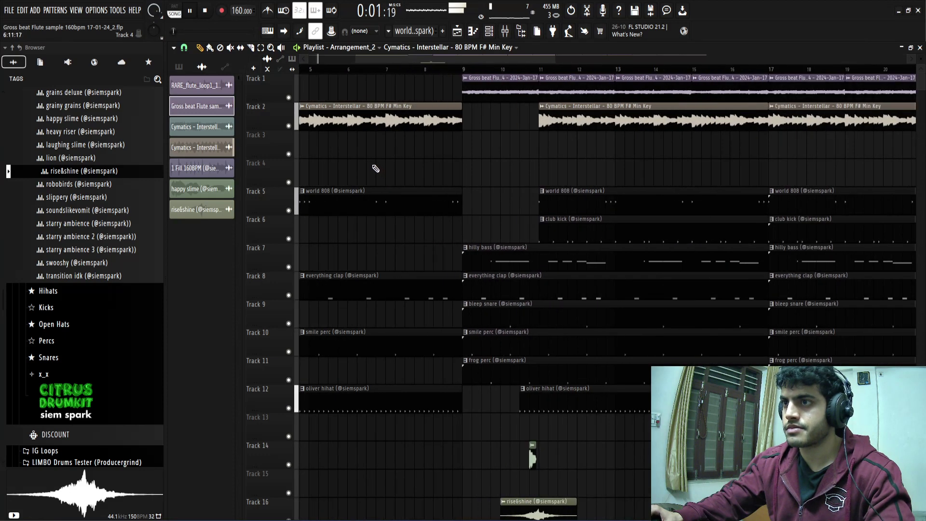
pyautogui.scroll(3, 460, 402)
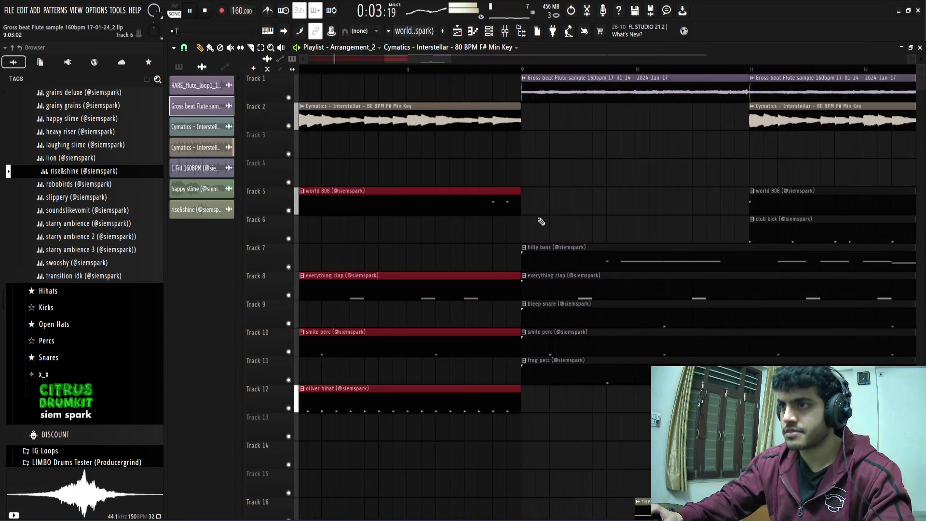
pyautogui.moveTo(485, 194); pyautogui.dragTo(436, 194)
pyautogui.scroll(-7, 497, 195)
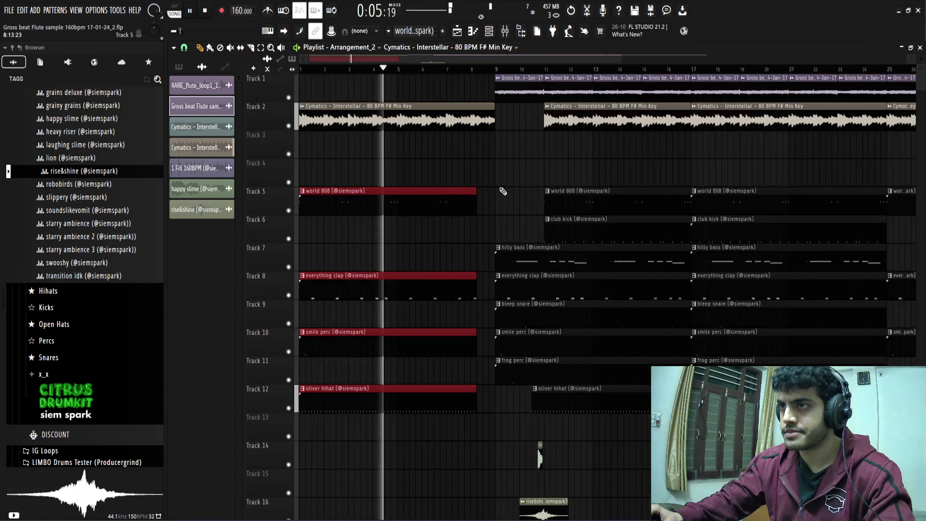
pyautogui.click(393, 174)
# Listen to the gap before bar 9 and the transition into bar 11 while examining the clips there
pyautogui.scroll(4, 352, 178)
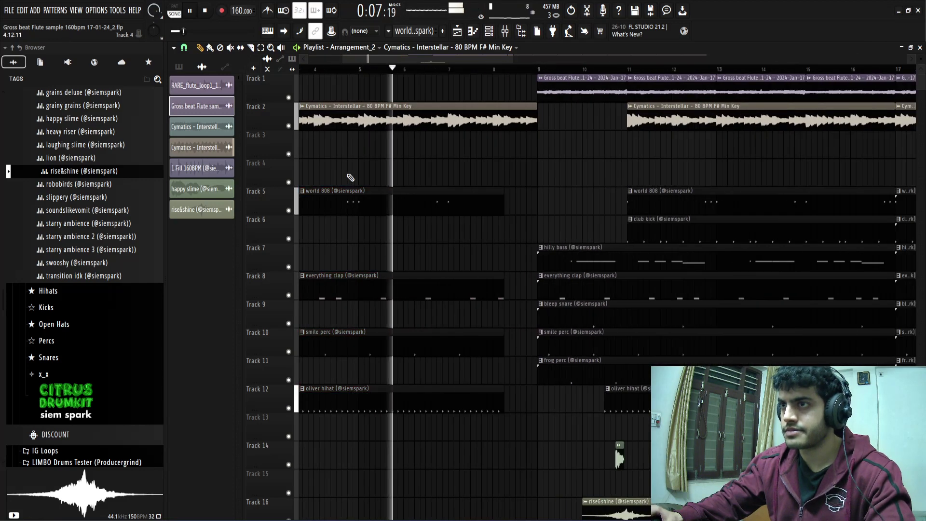
pyautogui.scroll(2, 517, 207)
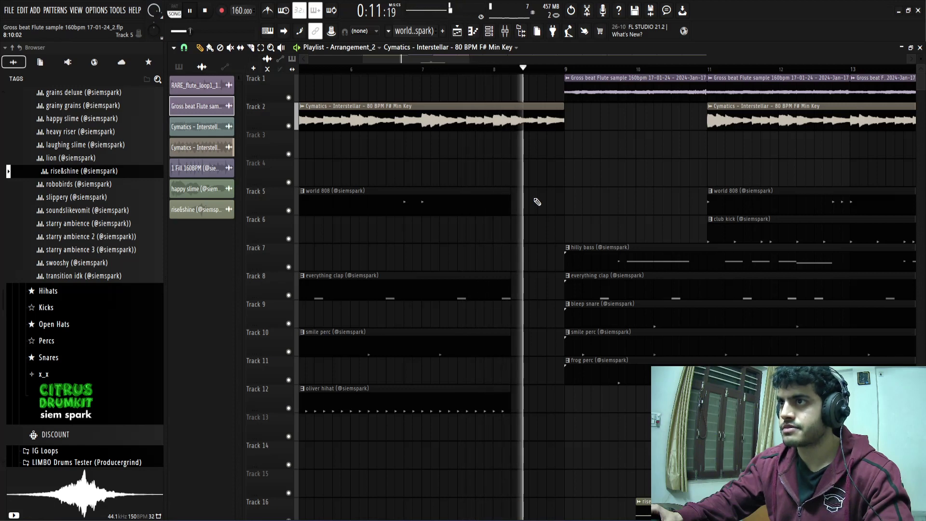
pyautogui.scroll(2, 521, 198)
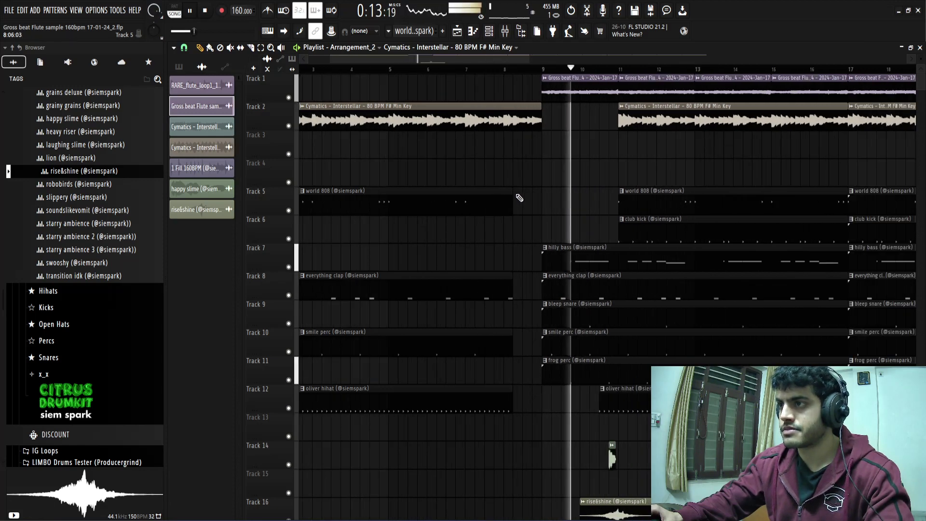
pyautogui.scroll(-6, 531, 189)
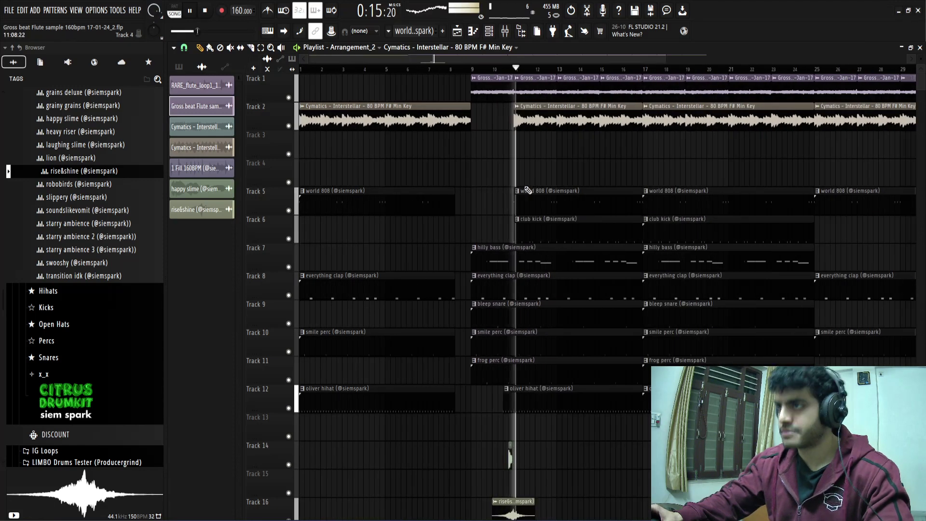
pyautogui.scroll(4, 492, 188)
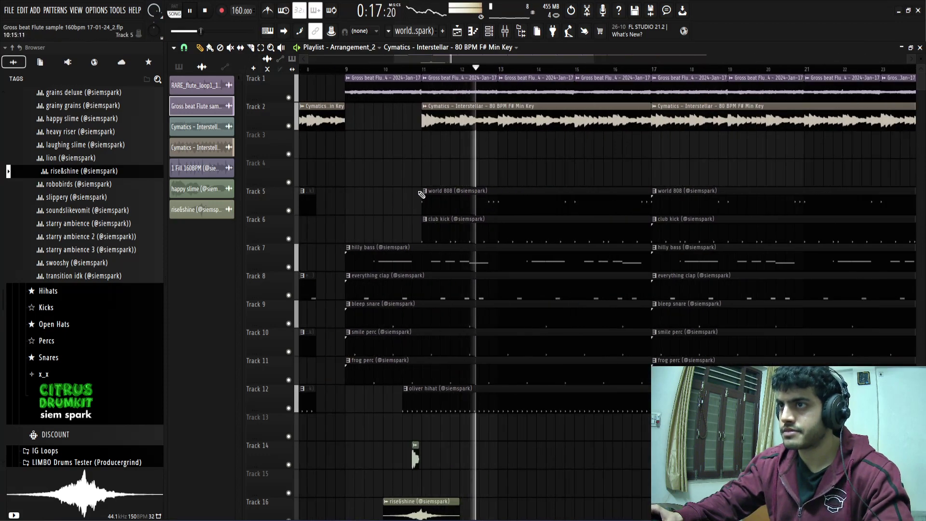
pyautogui.scroll(-4, 538, 190)
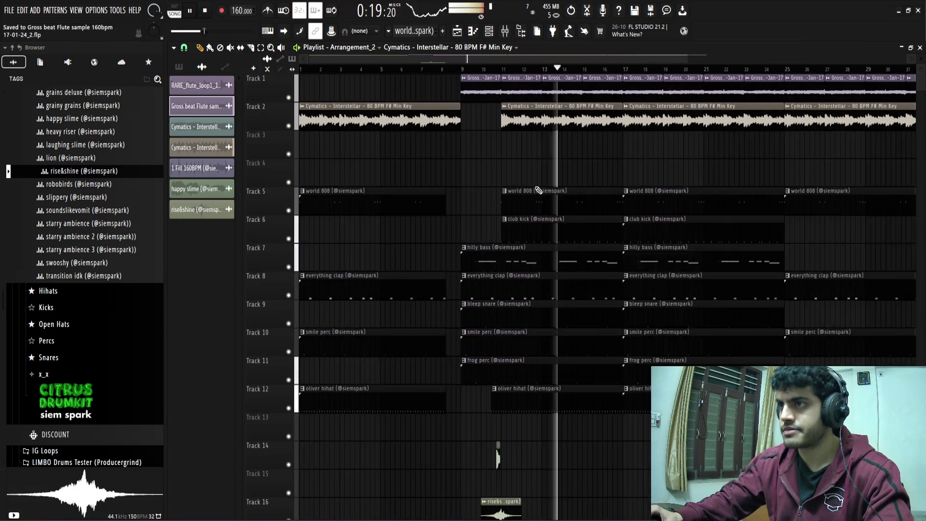
pyautogui.scroll(1, 459, 192)
pyautogui.scroll(-2, 436, 190)
pyautogui.scroll(4, 426, 189)
pyautogui.press('space')
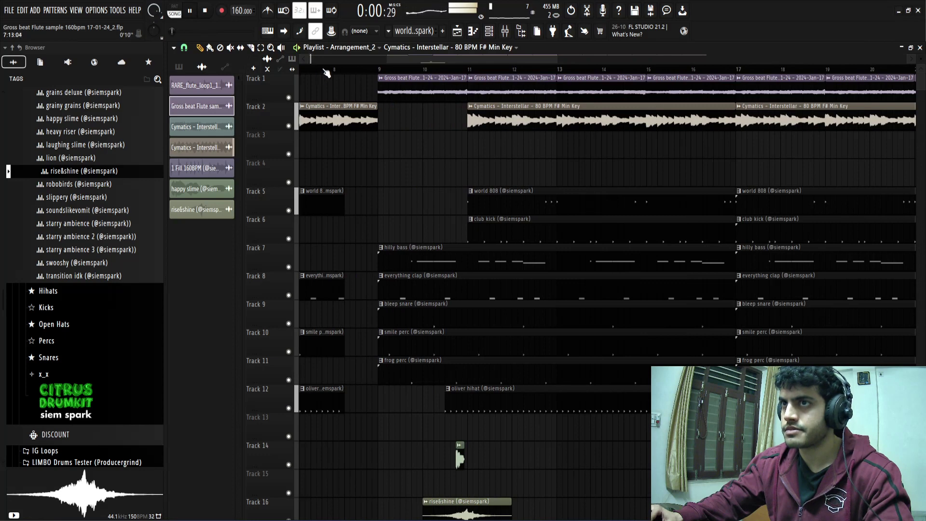
# Slice off and mute the last half bar of the flute clip before bar 11 on Track 1, and save the project
pyautogui.scroll(4, 374, 175)
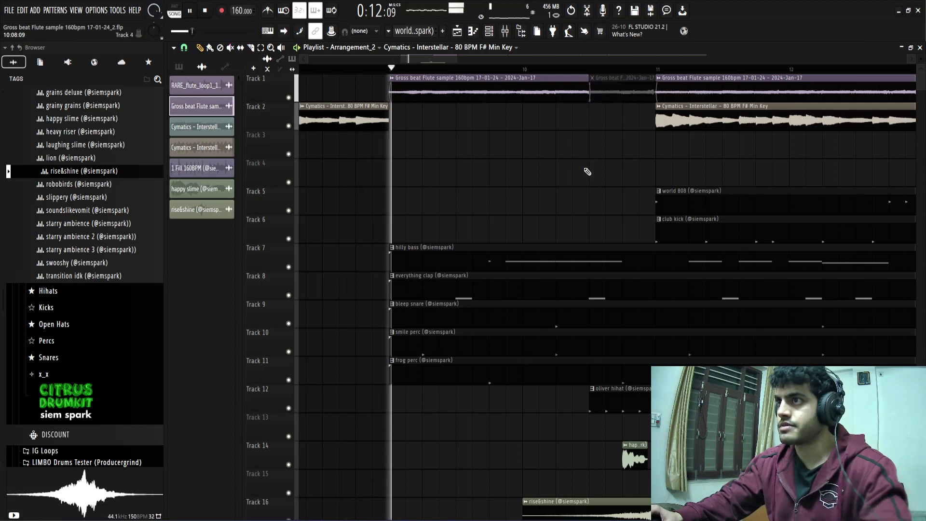
pyautogui.scroll(-3, 586, 170)
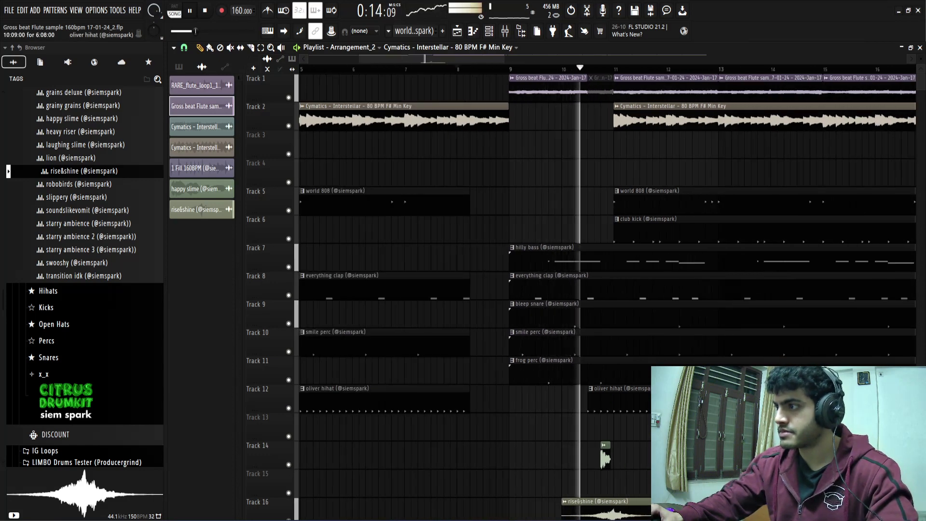
pyautogui.scroll(3, 560, 202)
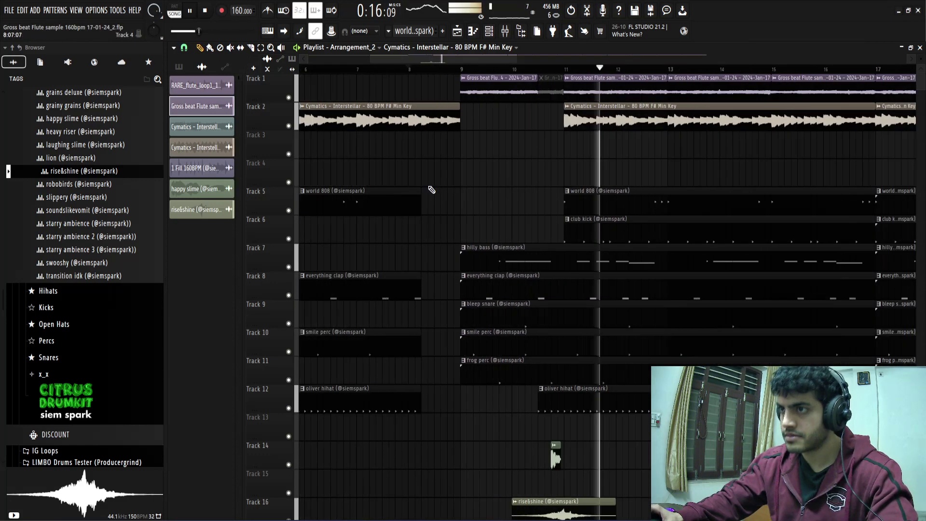
pyautogui.hotkey('ctrl', 's')
pyautogui.scroll(-4, 527, 169)
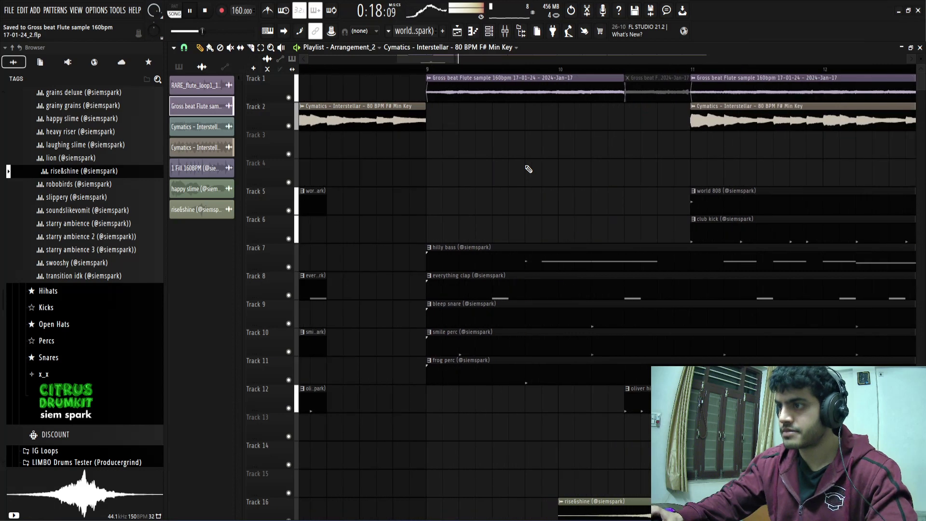
pyautogui.scroll(-4, 577, 446)
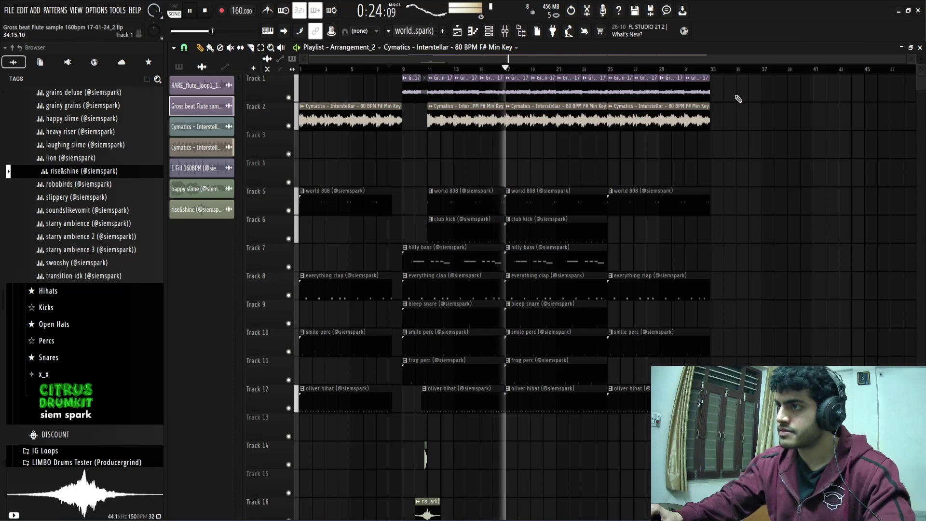
# Duplicate all clips in bars 25 to 33 so the copies begin at bar 33
pyautogui.moveTo(734, 76); pyautogui.dragTo(619, 438)
pyautogui.hotkey('ctrl', 'b')
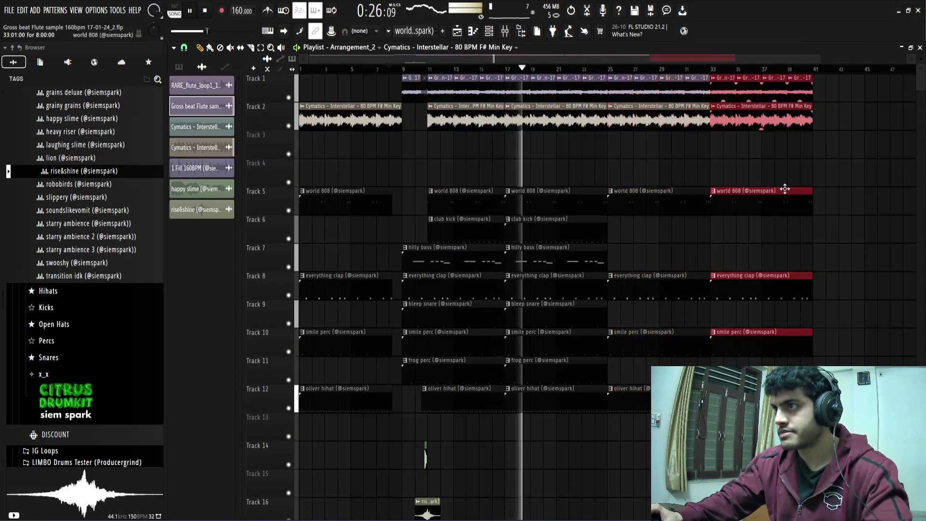
pyautogui.hotkey('ctrl', 'd')
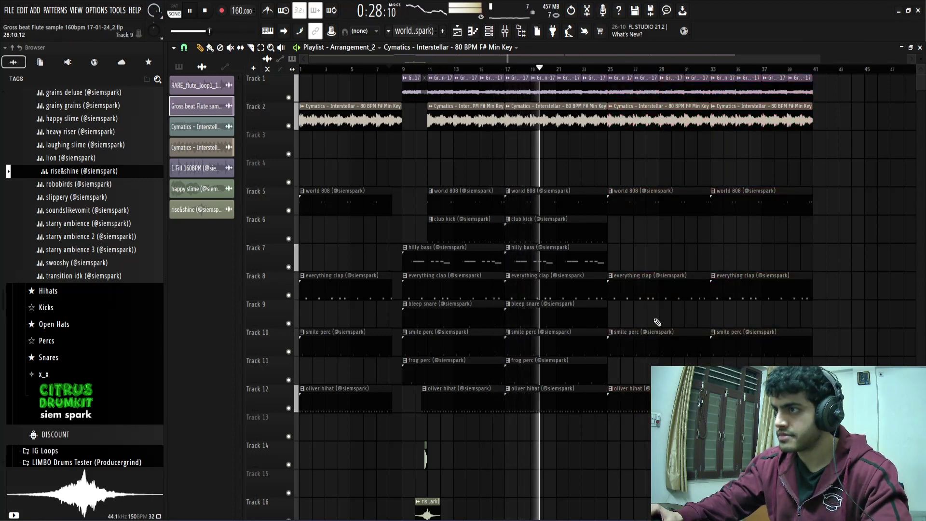
# Duplicate the bar 17 bleep snare clip on Track 9 to bar 33, removing the intermediate copy at bar 25
pyautogui.moveTo(652, 328); pyautogui.dragTo(597, 302)
pyautogui.hotkey('ctrl', 'b')
pyautogui.hotkey('ctrl', 'b')
pyautogui.rightClick(691, 317)
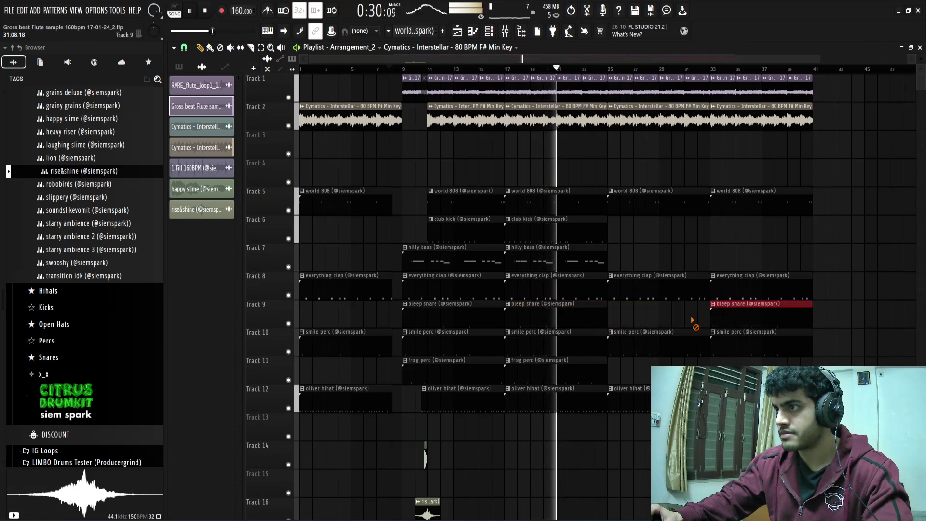
pyautogui.keyDown('ctrl'); pyautogui.click(841, 237); pyautogui.keyUp('ctrl')
pyautogui.scroll(-1, 840, 249)
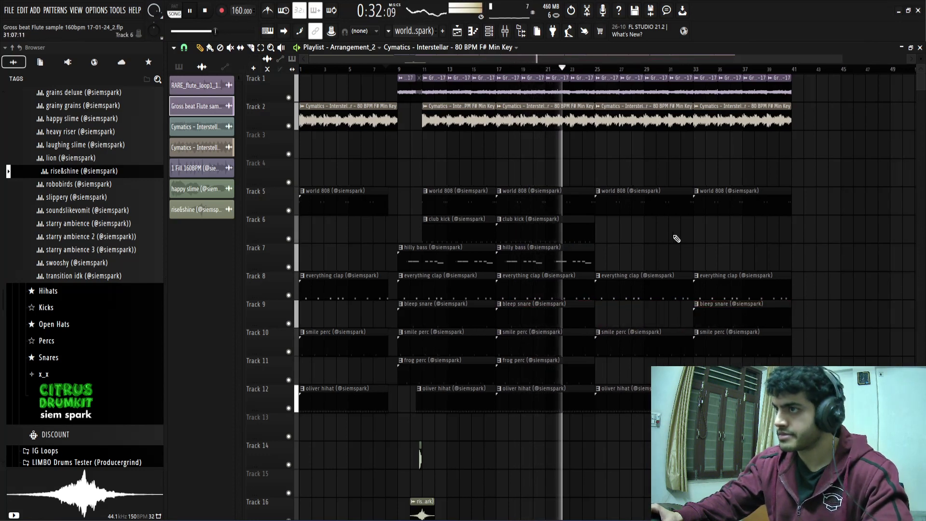
# Duplicate the hilly bass clip on Track 7 to bars 25 and 33, and save the project
pyautogui.moveTo(559, 259)
pyautogui.mouseDown()
pyautogui.moveTo(781, 262)
pyautogui.moveTo(660, 269)
pyautogui.mouseUp()
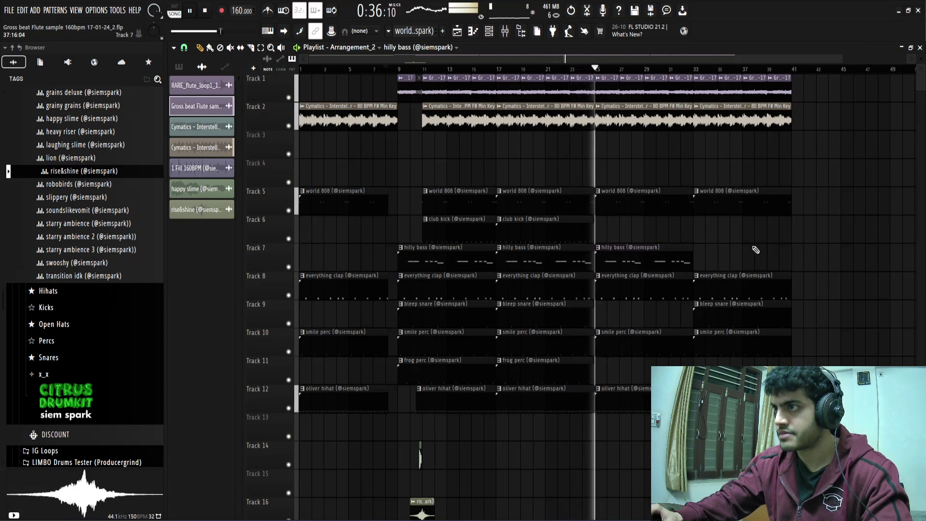
pyautogui.moveTo(677, 262); pyautogui.dragTo(777, 245)
pyautogui.scroll(-1, 800, 244)
pyautogui.hotkey('ctrl', 's')
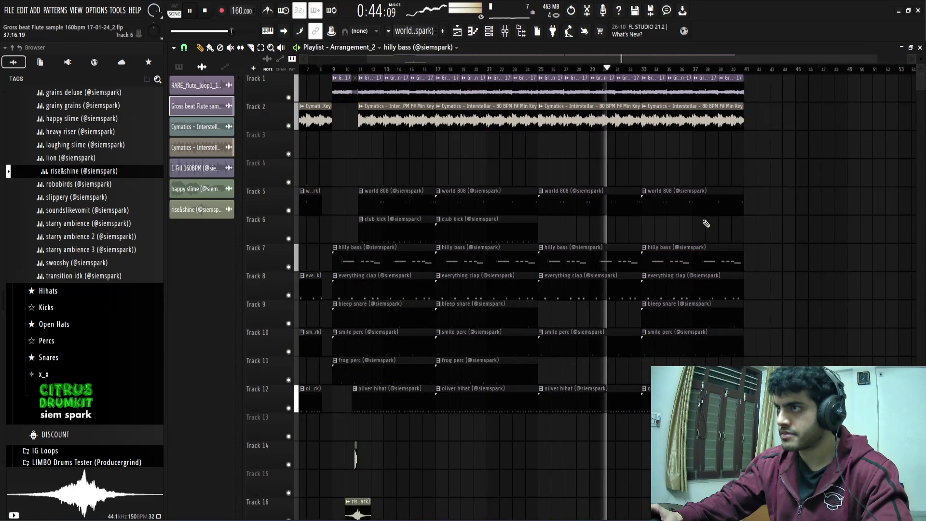
# Delete the Cymatics Interstellar clips at bars 25 and 33 on Track 2, and resume playback from about bar 23
pyautogui.scroll(3, 670, 148)
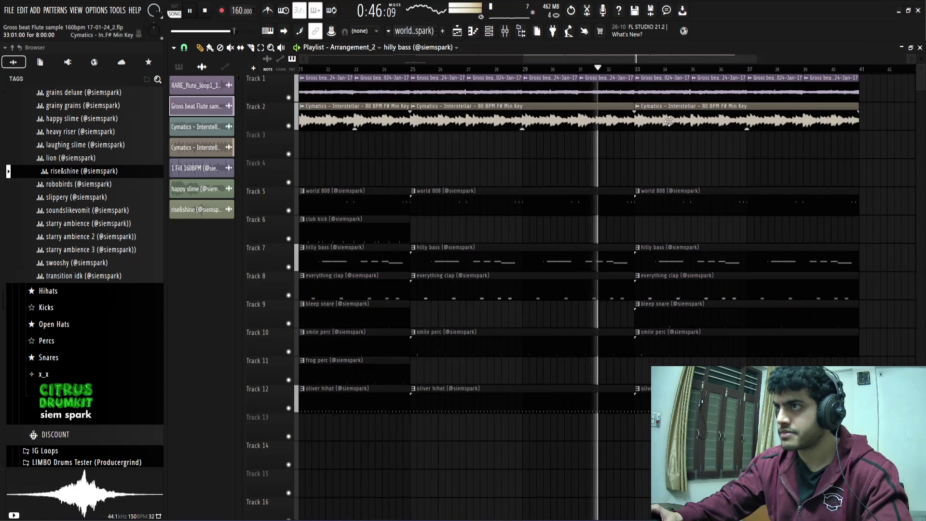
pyautogui.scroll(-3, 700, 161)
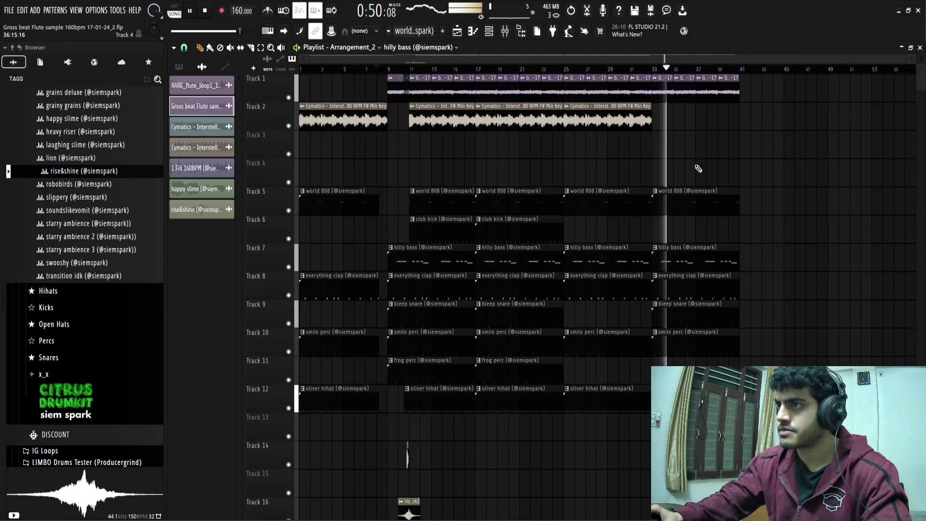
pyautogui.rightClick(631, 123)
pyautogui.click(545, 72)
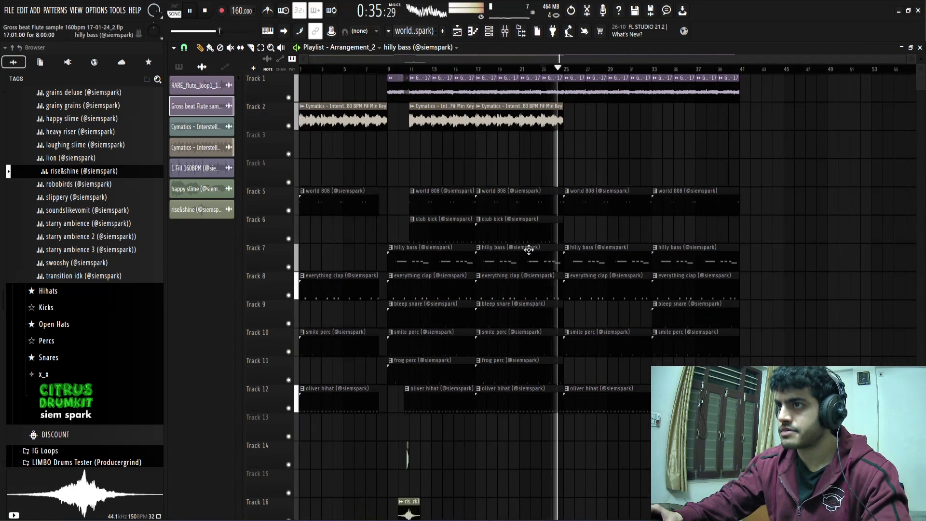
# Duplicate the club kick clip on Track 6 to bar 33 and mute a slice in the second half of that bar
pyautogui.moveTo(531, 235); pyautogui.dragTo(617, 236)
pyautogui.scroll(5, 732, 233)
pyautogui.click(566, 239)
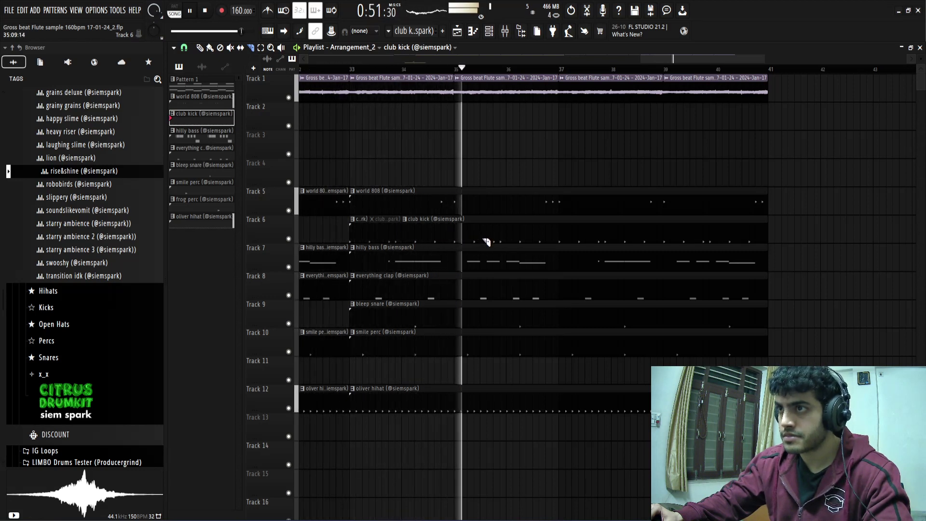
# Remove the club kick after bar 35 and repeat its two-bar sliced section on Track 6 up to bar 41
pyautogui.press('space')
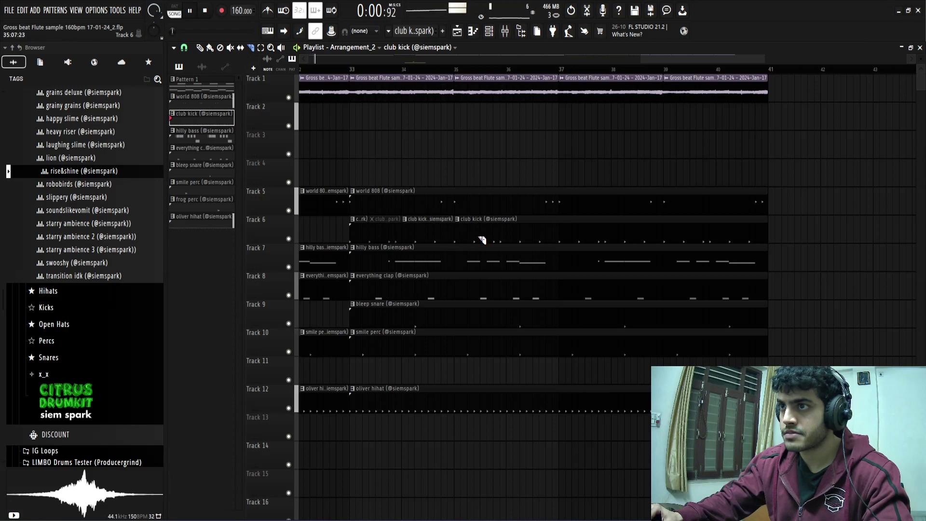
pyautogui.rightClick(495, 237)
pyautogui.moveTo(504, 238); pyautogui.dragTo(365, 238)
pyautogui.moveTo(365, 239); pyautogui.dragTo(590, 234)
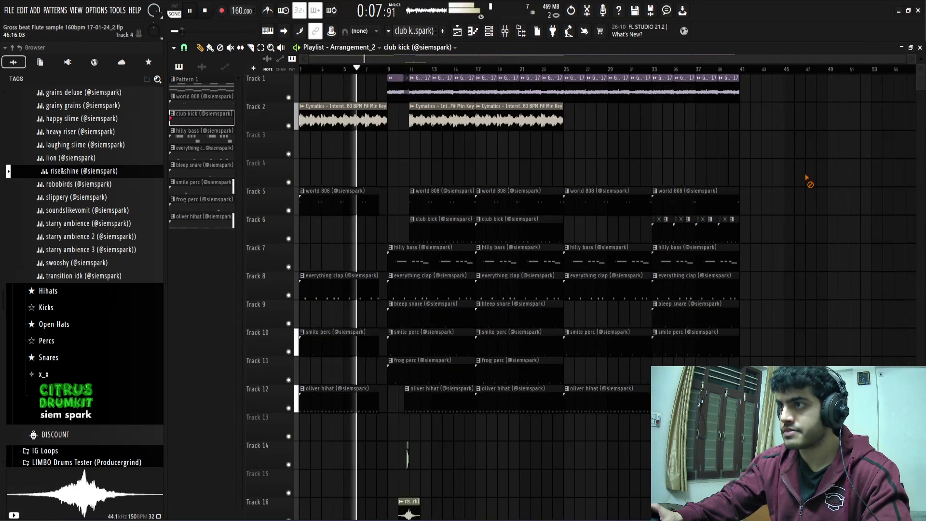
# Trim the bar 17 drum and bass clips on Tracks 5 to 12 to end one beat into bar 24
pyautogui.press('space')
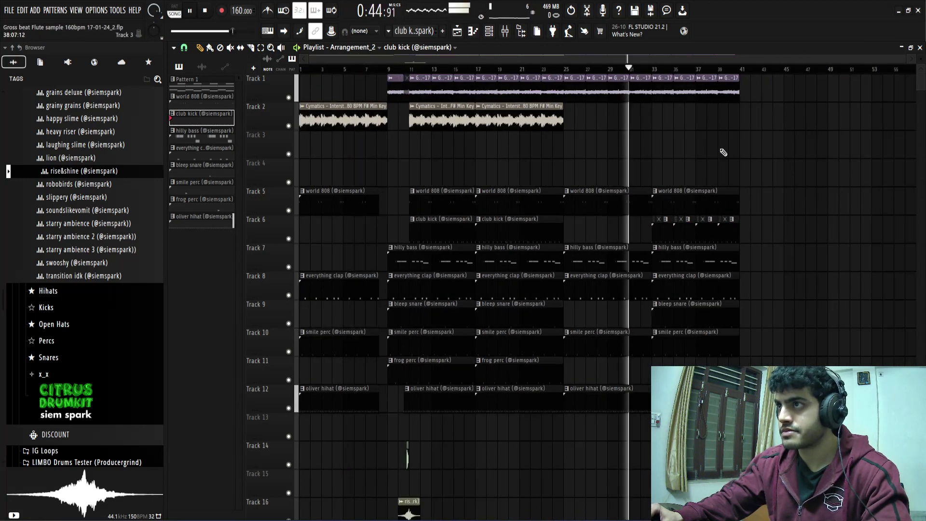
pyautogui.scroll(3, 733, 161)
pyautogui.scroll(-1, 715, 155)
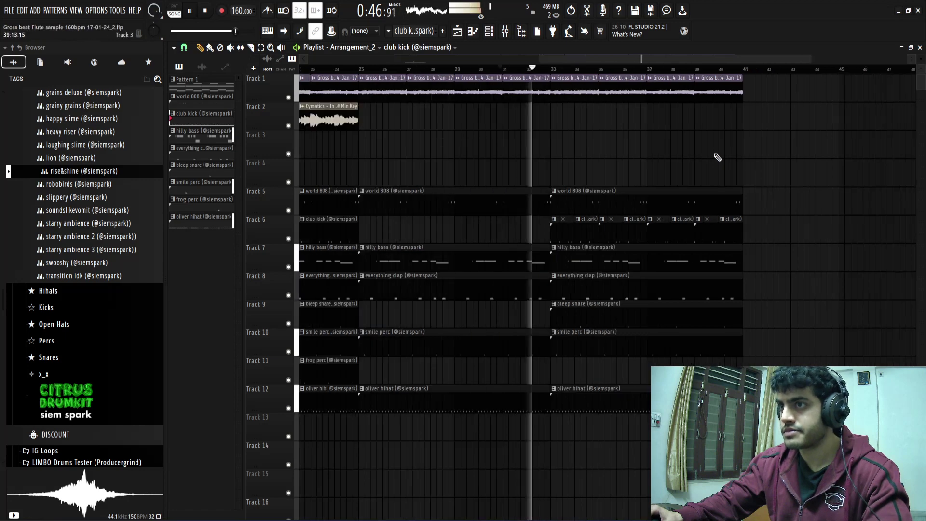
pyautogui.scroll(-3, 721, 157)
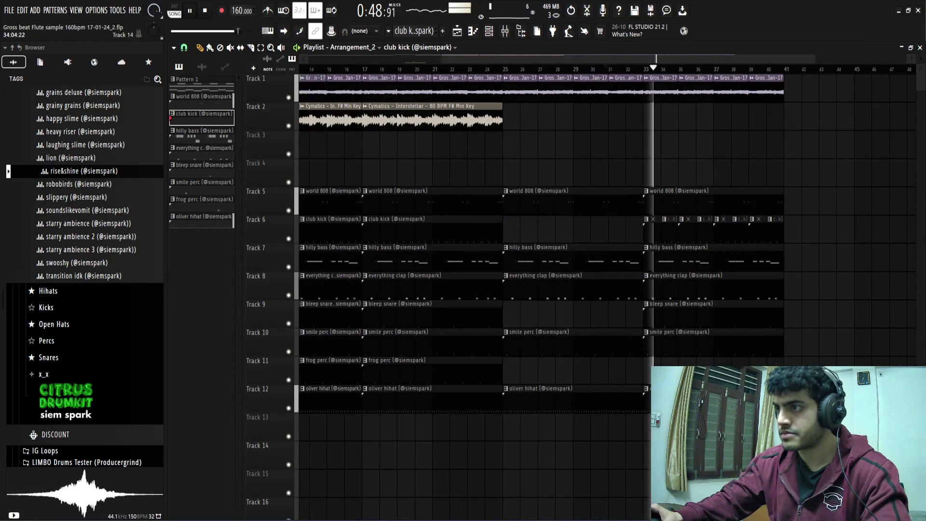
pyautogui.scroll(4, 552, 349)
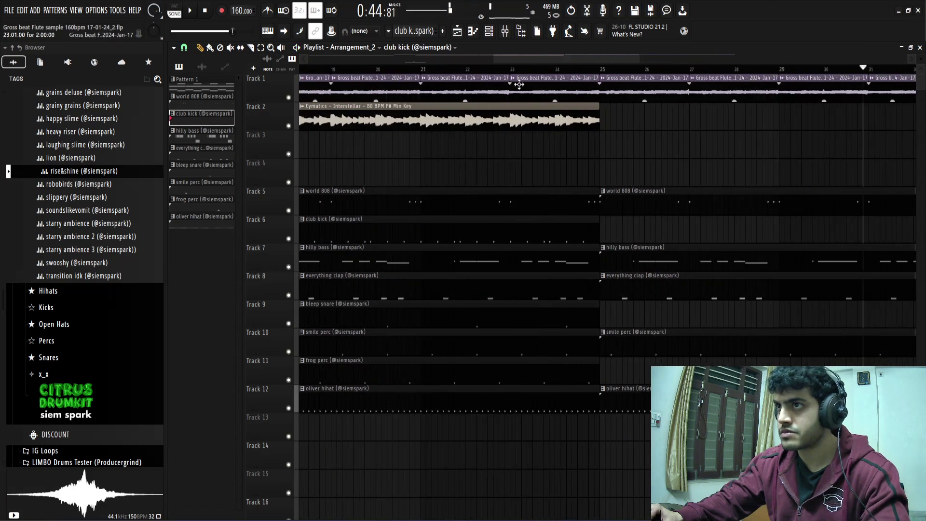
pyautogui.click(467, 73)
pyautogui.scroll(3, 626, 190)
pyautogui.moveTo(635, 160); pyautogui.dragTo(656, 440)
pyautogui.moveTo(711, 312); pyautogui.dragTo(595, 316)
pyautogui.press('space')
pyautogui.click(634, 290)
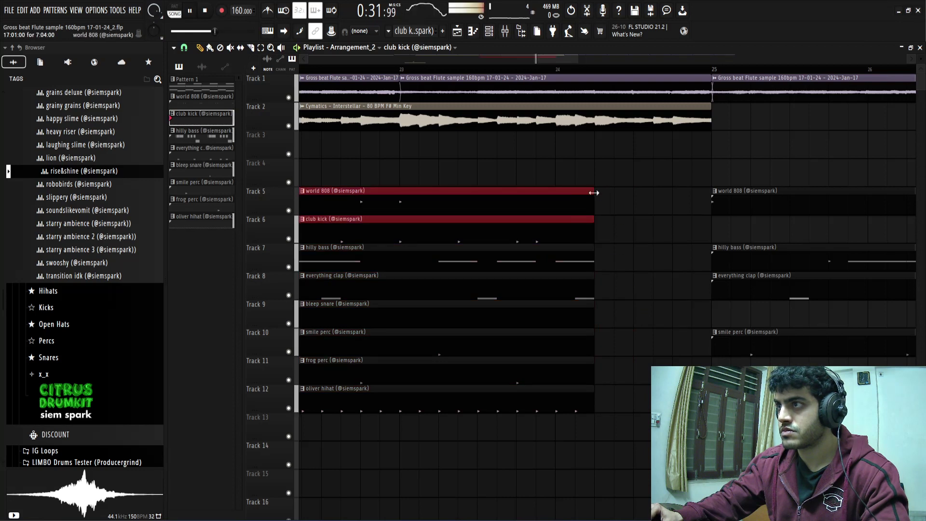
# Extend the world 808 clip back to bar 25, end the club kick one beat into bar 24, and save the project
pyautogui.moveTo(593, 192); pyautogui.dragTo(712, 192)
pyautogui.click(724, 234)
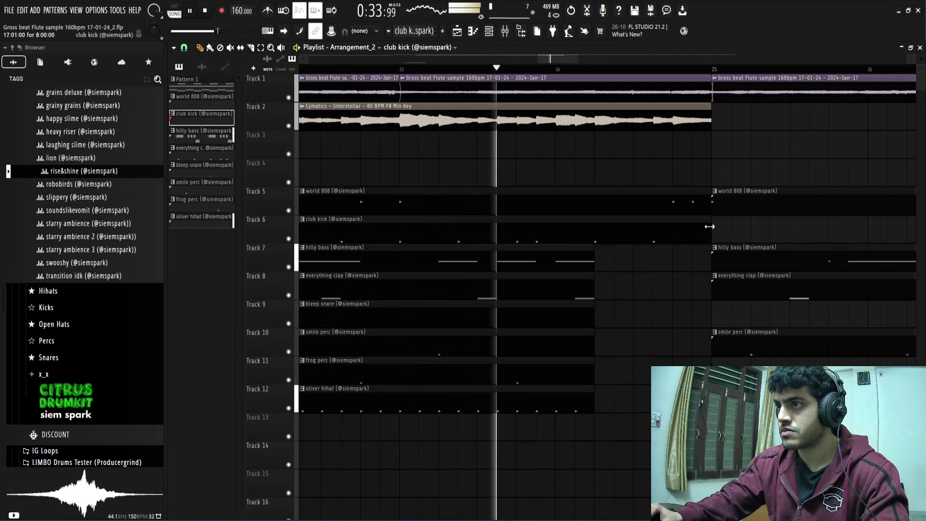
pyautogui.moveTo(710, 227); pyautogui.dragTo(639, 231)
pyautogui.press('space')
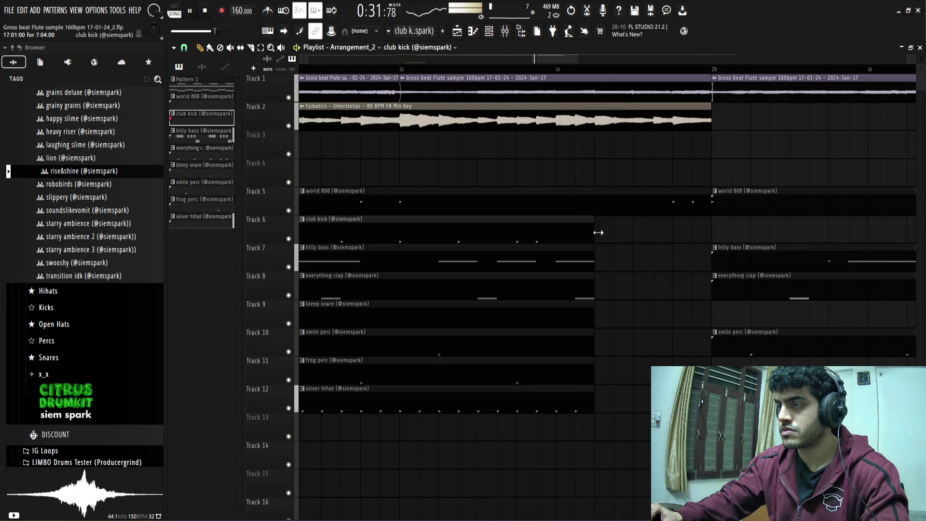
pyautogui.scroll(-4, 641, 279)
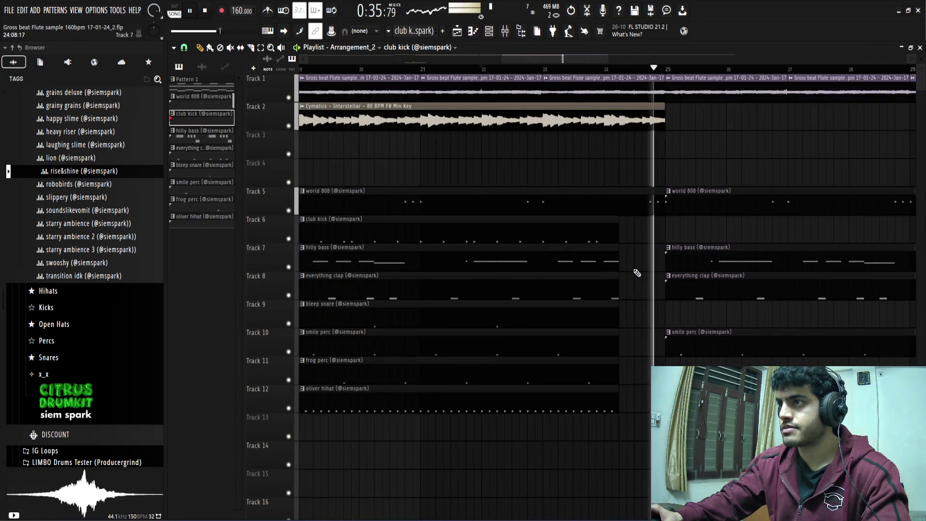
pyautogui.scroll(-6, 636, 273)
pyautogui.hotkey('ctrl', 's')
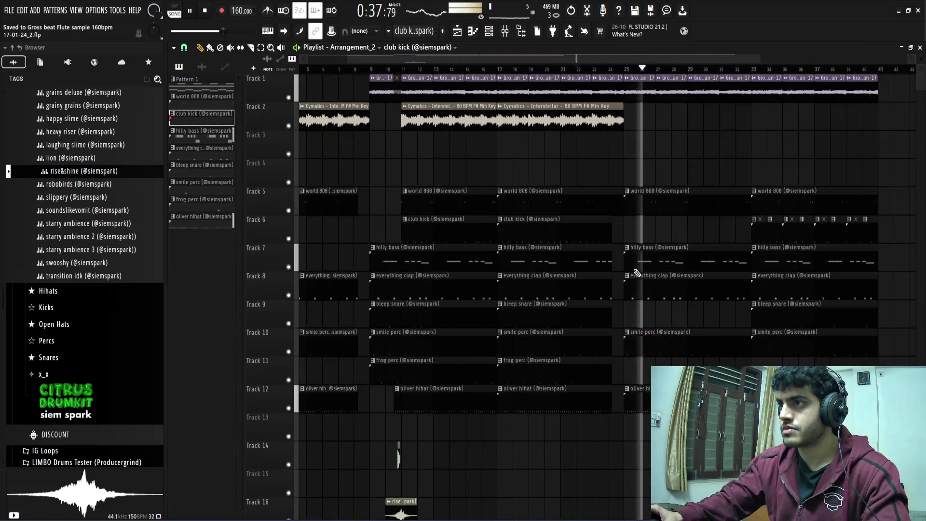
# Place the heavy riser sample on Track 16 so it ends at bar 25, and check its channel settings
pyautogui.scroll(-1, 637, 273)
pyautogui.scroll(-3, 856, 258)
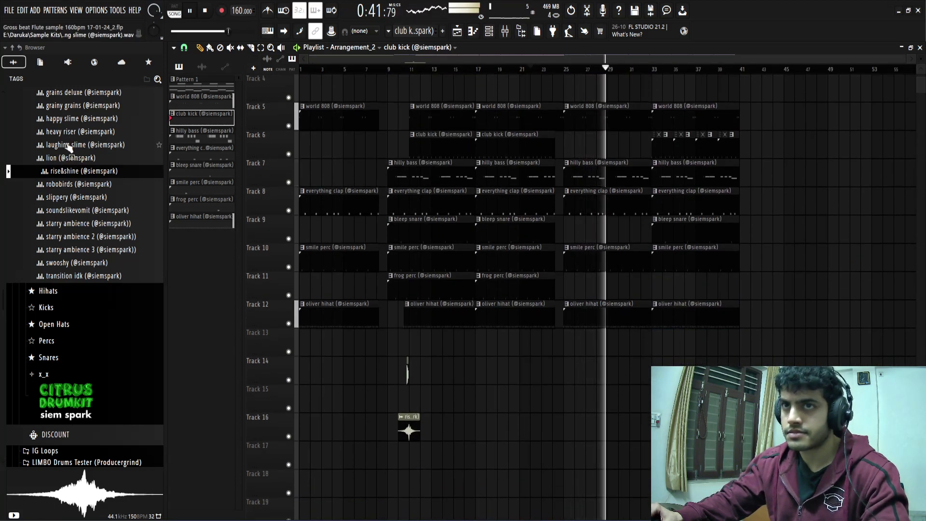
pyautogui.moveTo(70, 134); pyautogui.dragTo(524, 422)
pyautogui.scroll(5, 553, 440)
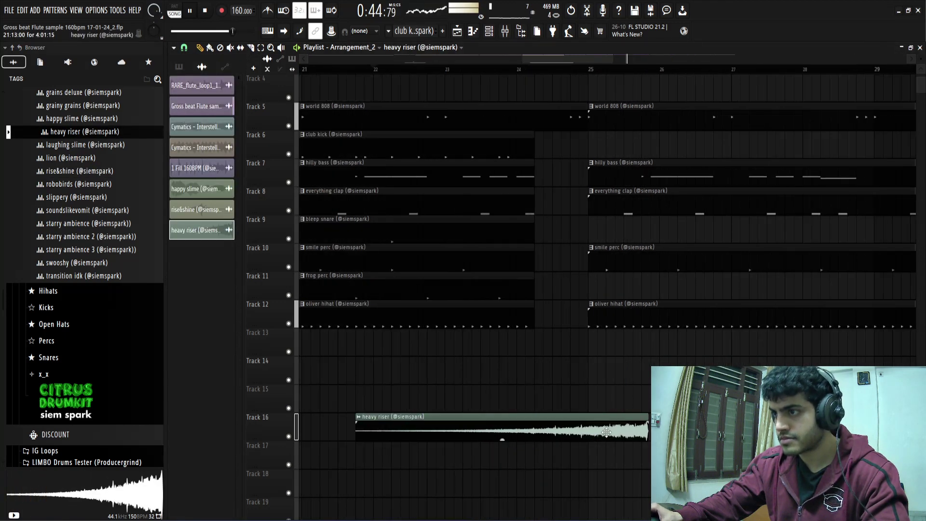
pyautogui.doubleClick(549, 434)
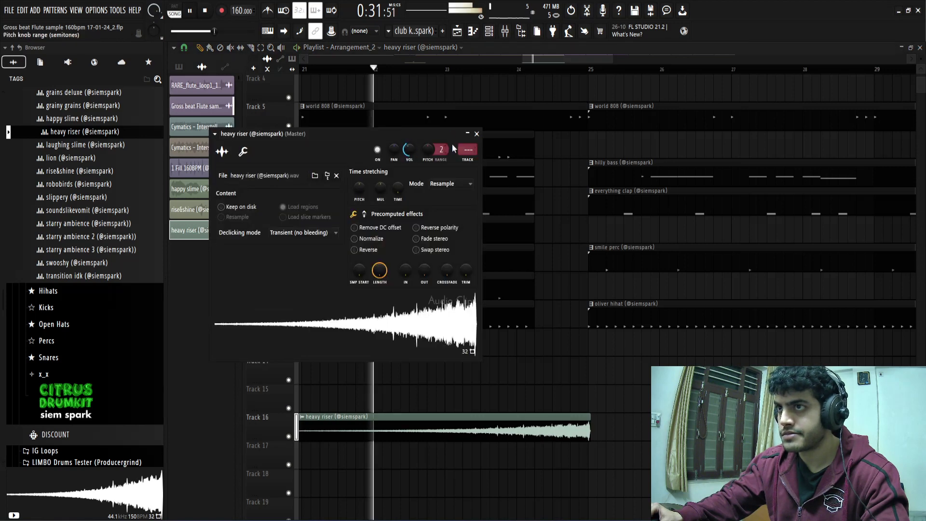
pyautogui.click(476, 135)
# Listen to the heavy riser transition into bar 25 and the section following it, and save the project
pyautogui.scroll(-3, 525, 371)
pyautogui.scroll(3, 525, 371)
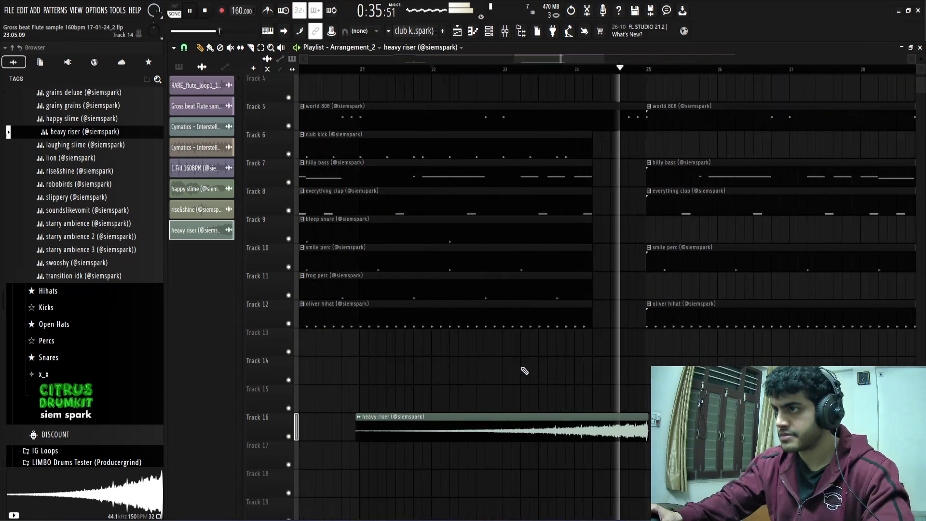
pyautogui.scroll(-5, 524, 370)
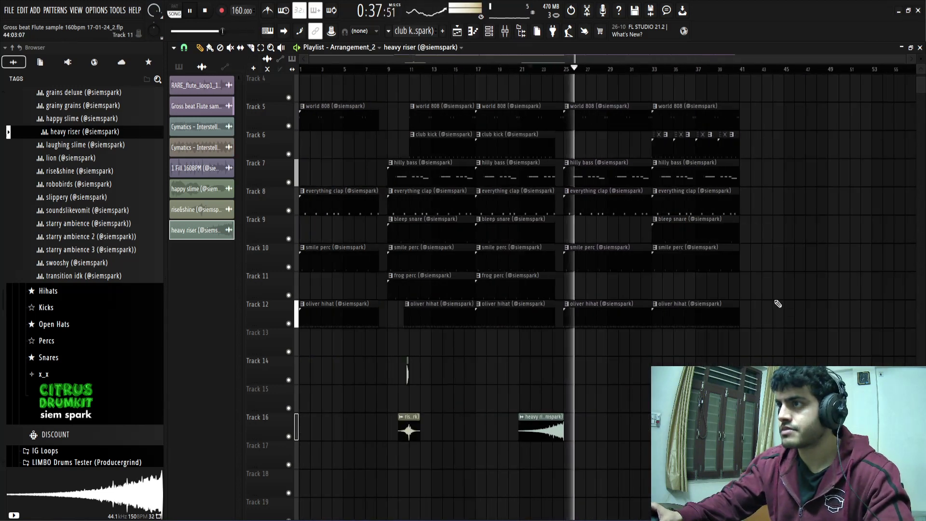
pyautogui.scroll(3, 785, 255)
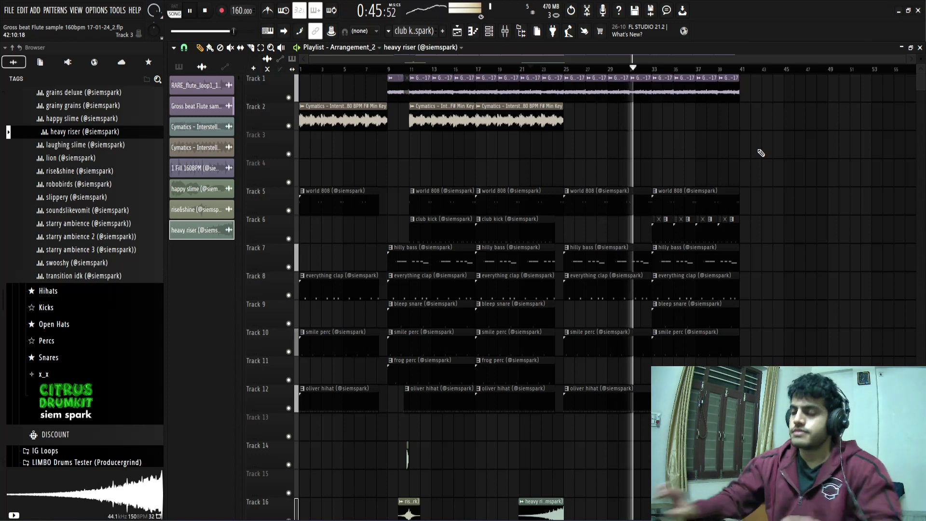
pyautogui.hotkey('ctrl', 's')
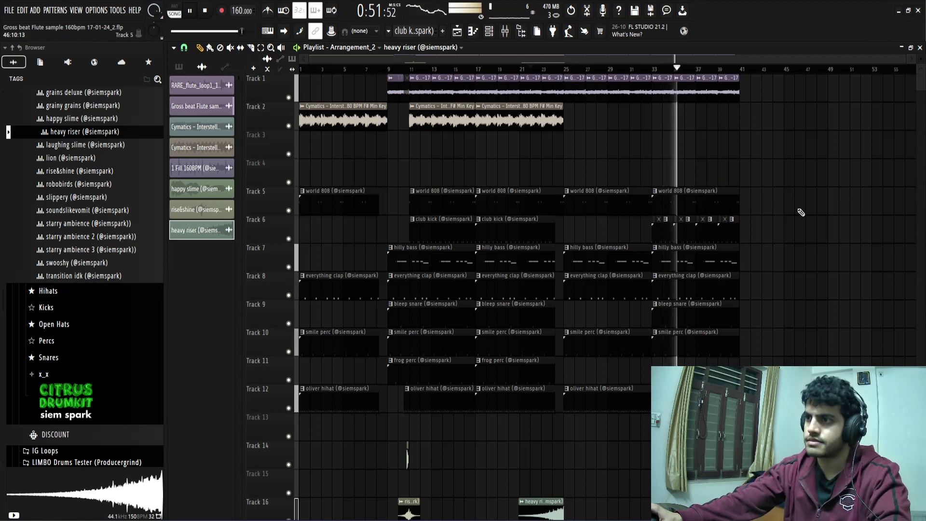
# Trim the start of the first oliver hihat clip on Track 12 so it begins at bar 5
pyautogui.scroll(3, 715, 160)
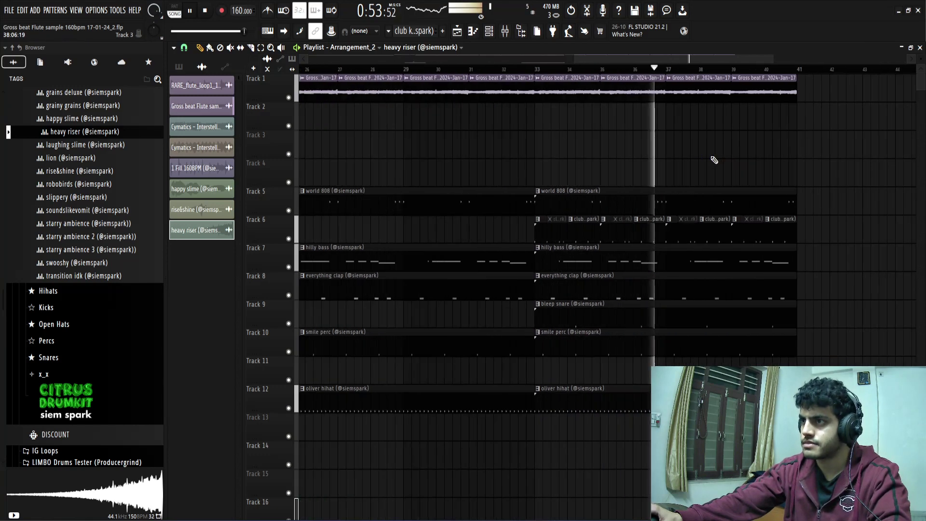
pyautogui.scroll(-3, 714, 162)
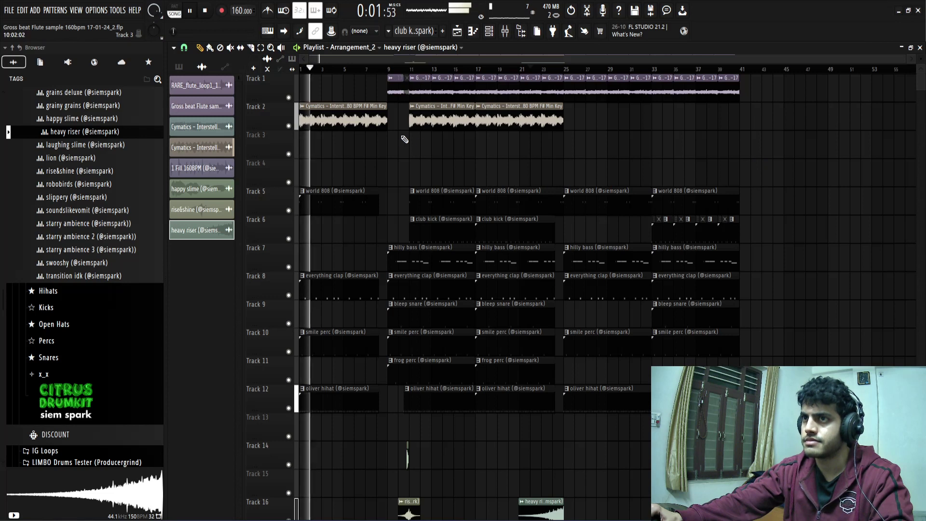
pyautogui.press('space')
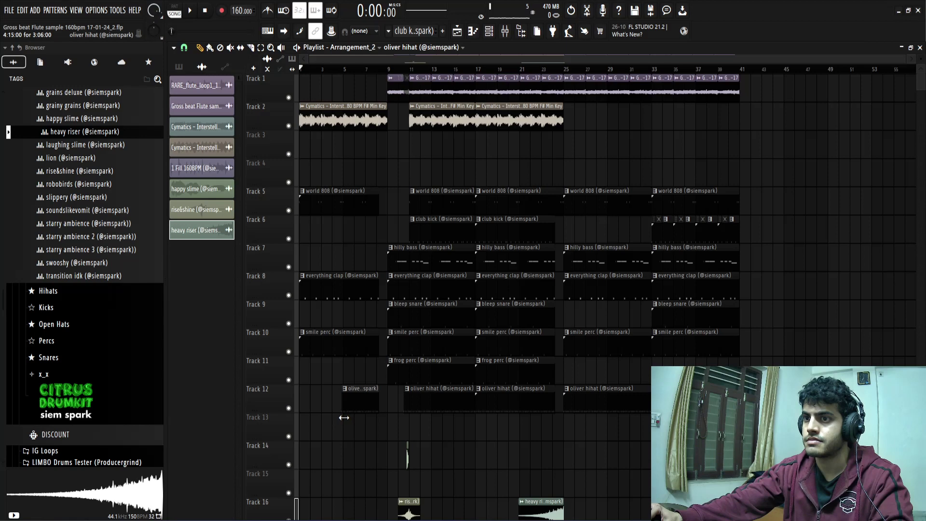
pyautogui.scroll(5, 314, 423)
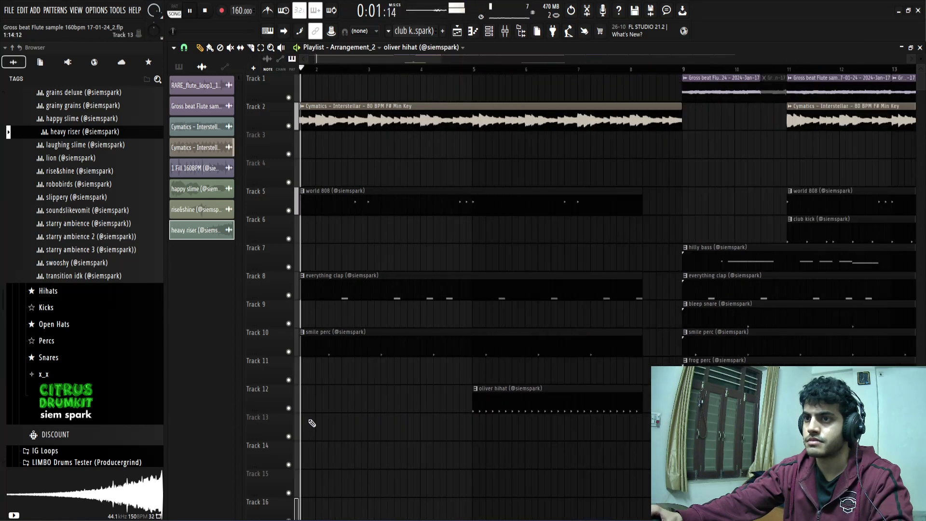
# Listen through the intro up to bar 11 while checking the hi-hat entry and the arrangement of its clips
pyautogui.scroll(-5, 430, 421)
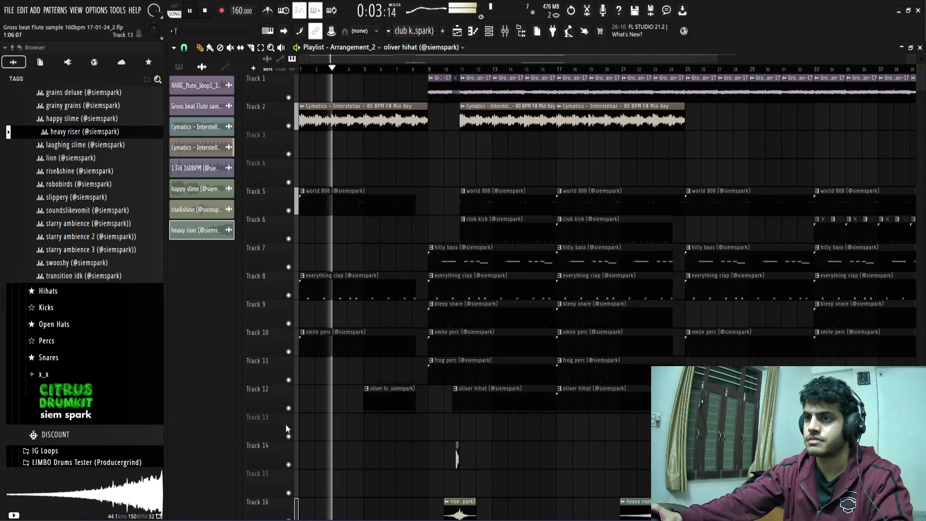
pyautogui.scroll(4, 325, 432)
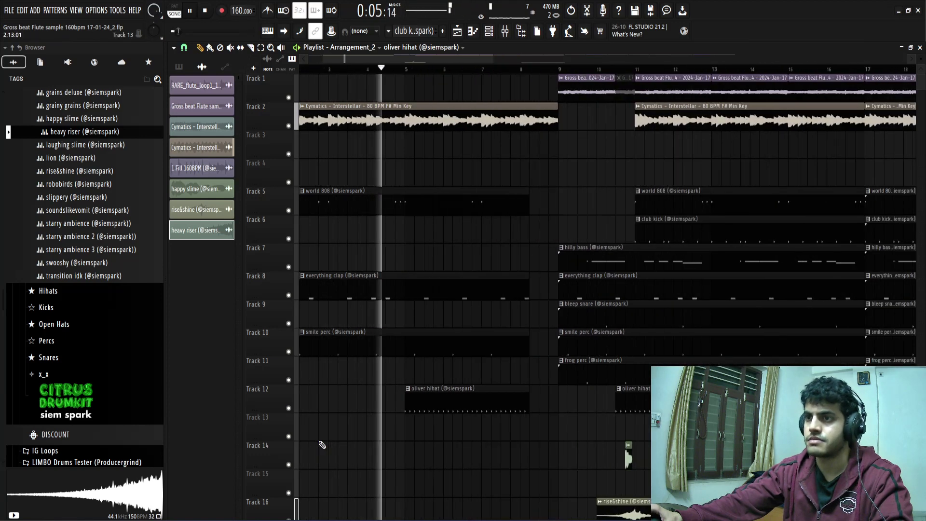
pyautogui.scroll(-2, 323, 448)
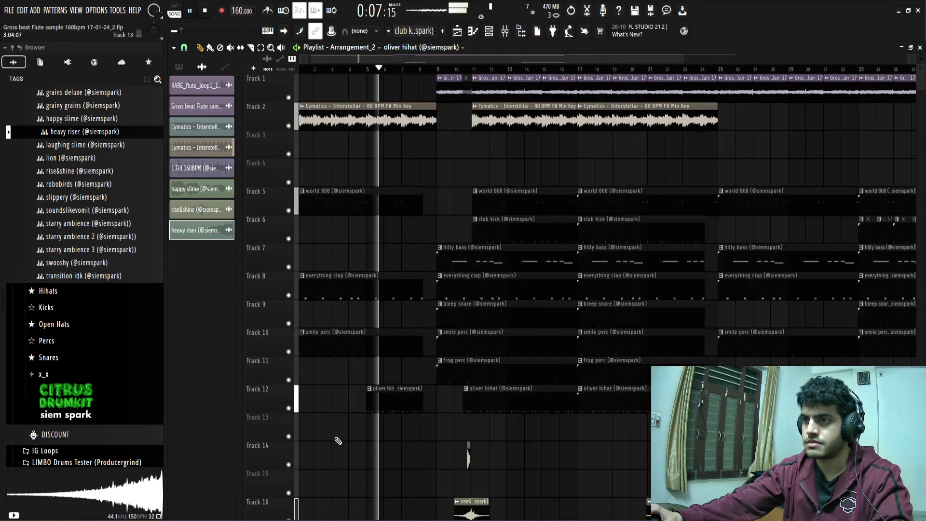
pyautogui.scroll(4, 326, 455)
pyautogui.scroll(-2, 325, 456)
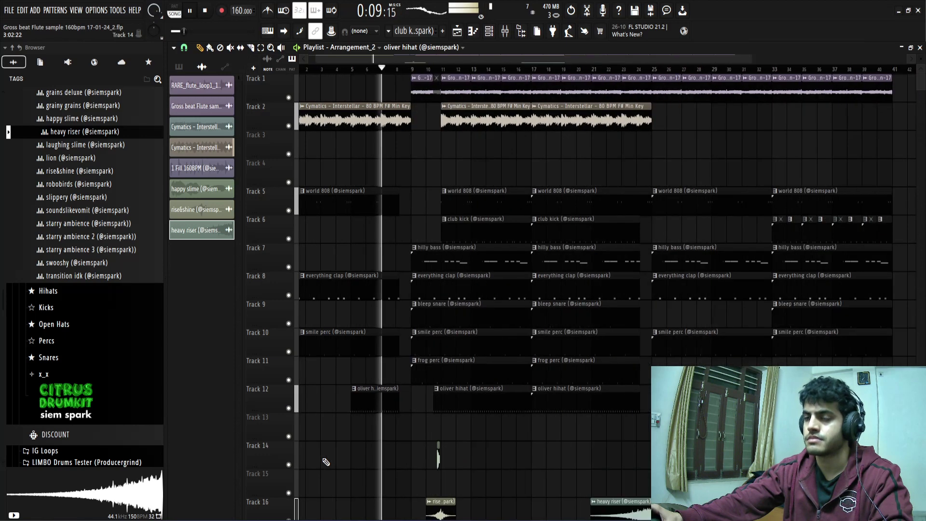
pyautogui.scroll(1, 326, 461)
pyautogui.scroll(-3, 325, 462)
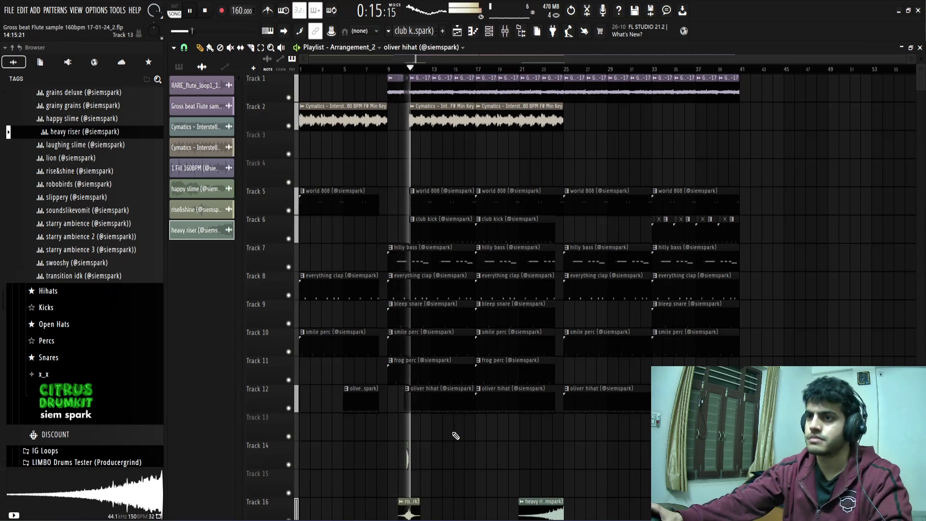
# Trim the start of the first frog perc clip on Track 11 so it begins at bar 11
pyautogui.scroll(4, 381, 435)
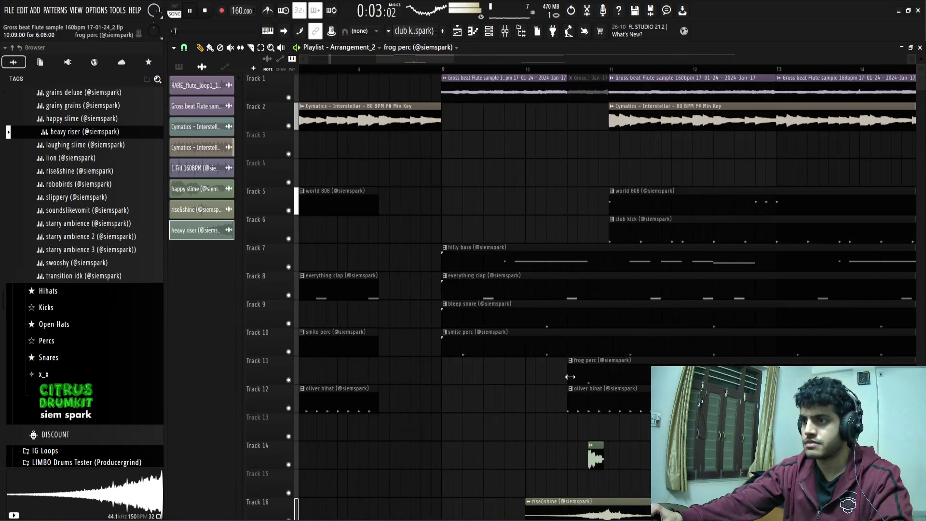
pyautogui.scroll(-3, 450, 371)
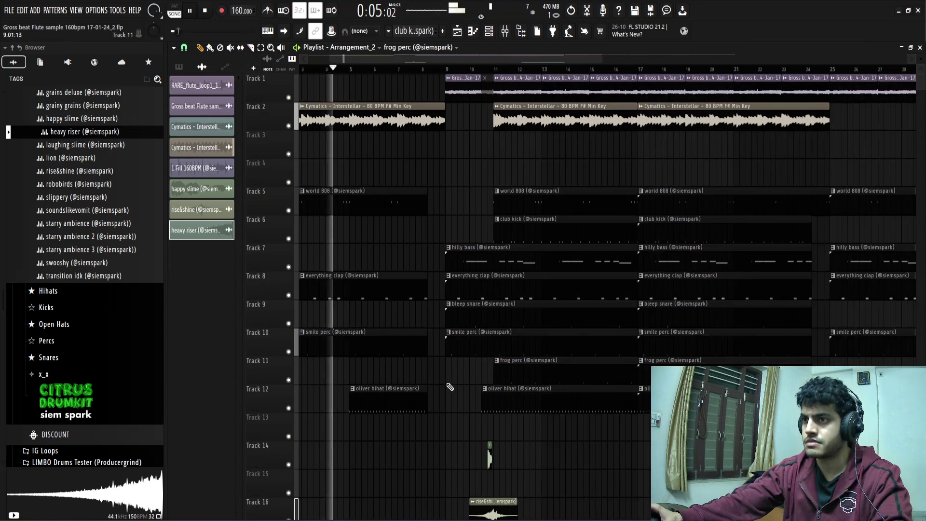
# Trim the start of the second oliver hihat clip on Track 12 to bar 11, and re-place the happy slime hit on Track 14
pyautogui.scroll(3, 448, 385)
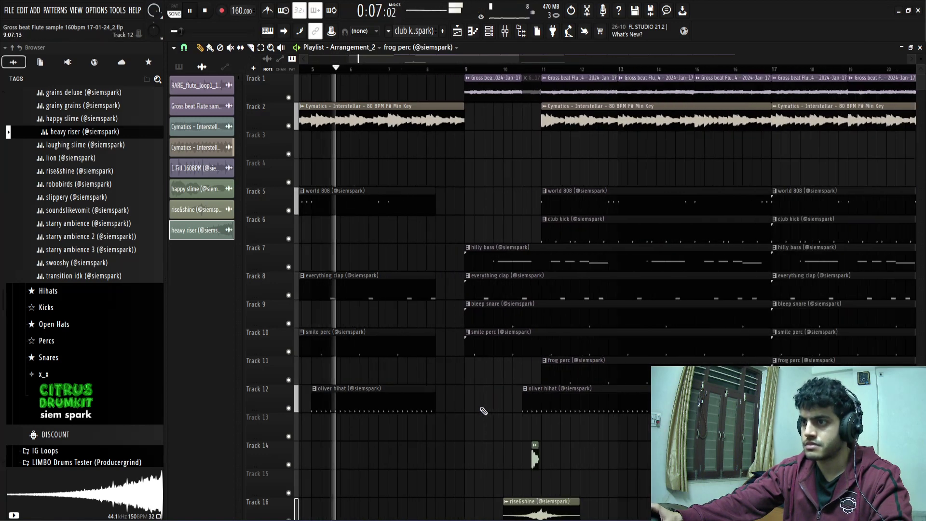
pyautogui.scroll(1, 482, 408)
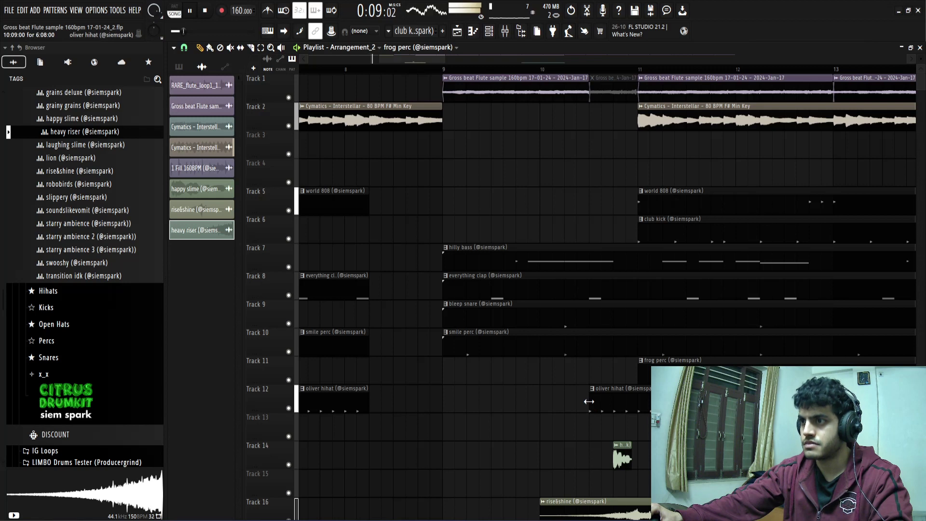
pyautogui.rightClick(621, 455)
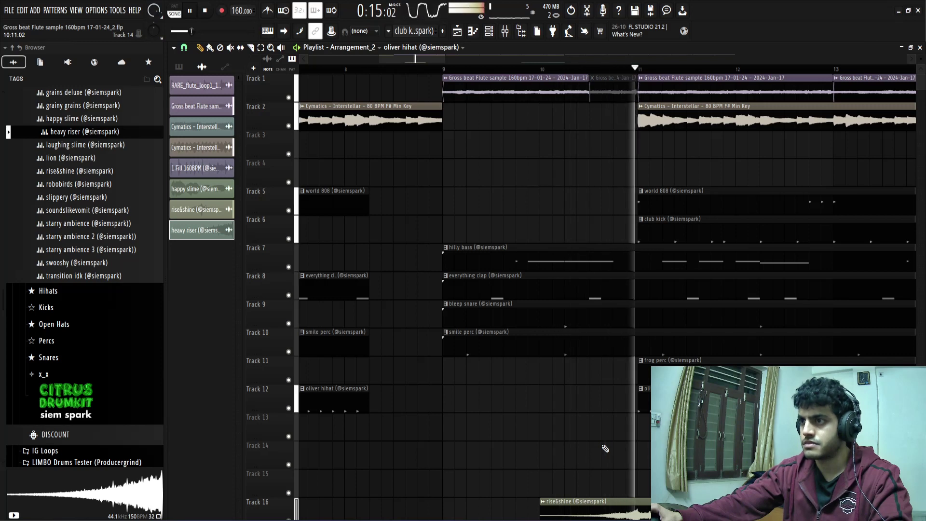
pyautogui.click(614, 448)
pyautogui.scroll(2, 628, 442)
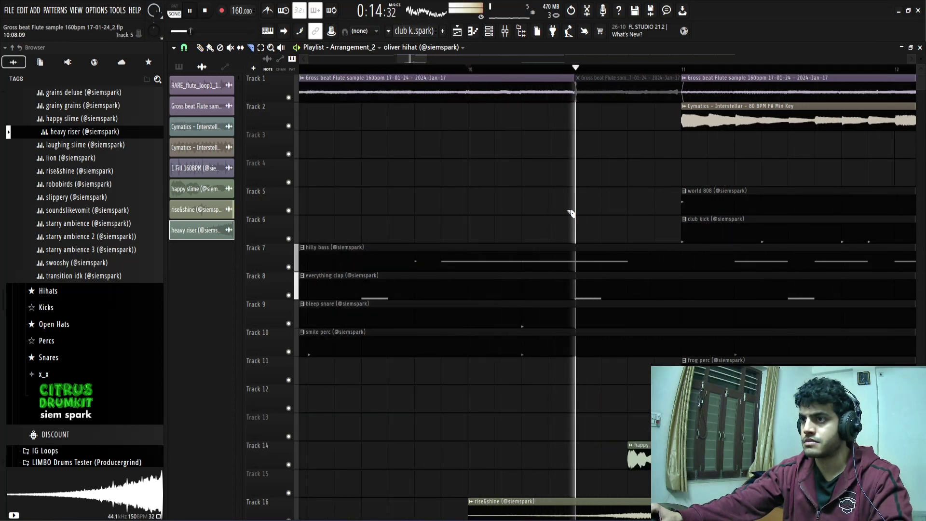
# Slice the hilly bass clip on Track 7 shortly after bar 10 and at bar 11, mute everything between the cuts, and save the project
pyautogui.press('space')
pyautogui.scroll(-3, 570, 214)
pyautogui.scroll(-2, 564, 216)
pyautogui.press('space')
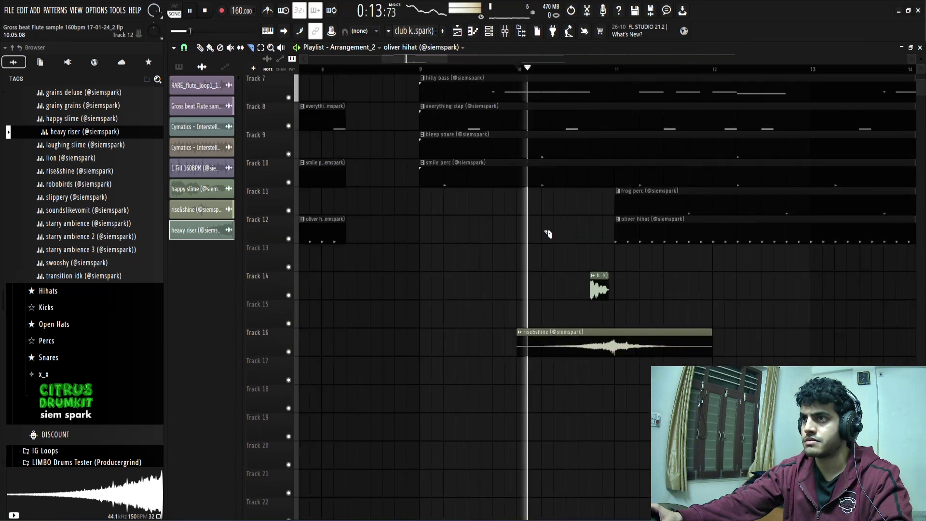
pyautogui.scroll(3, 547, 233)
pyautogui.press('space')
pyautogui.scroll(3, 617, 262)
pyautogui.scroll(-3, 492, 186)
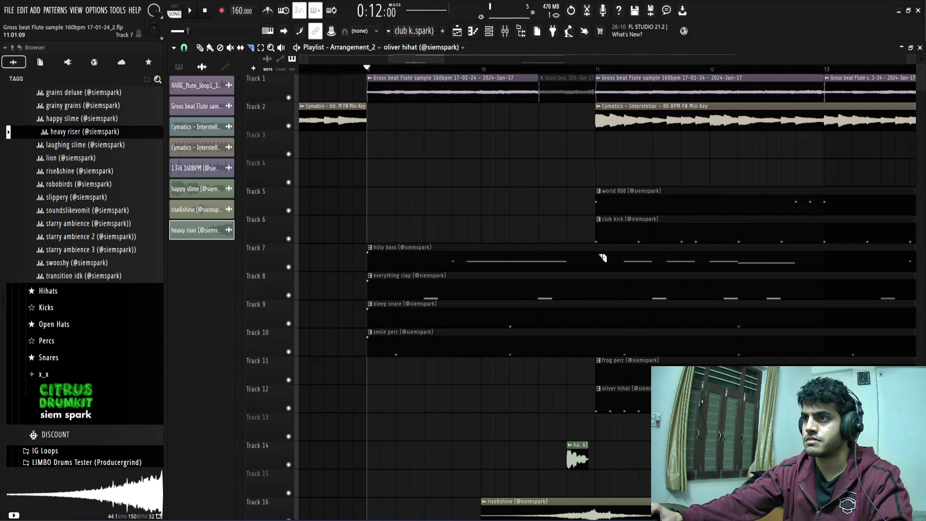
pyautogui.click(518, 261)
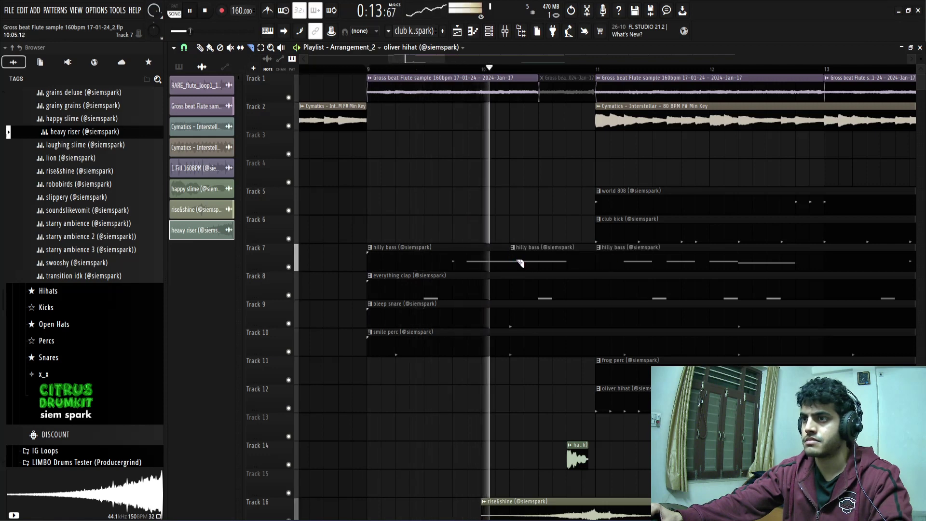
pyautogui.press('space')
pyautogui.scroll(-3, 526, 222)
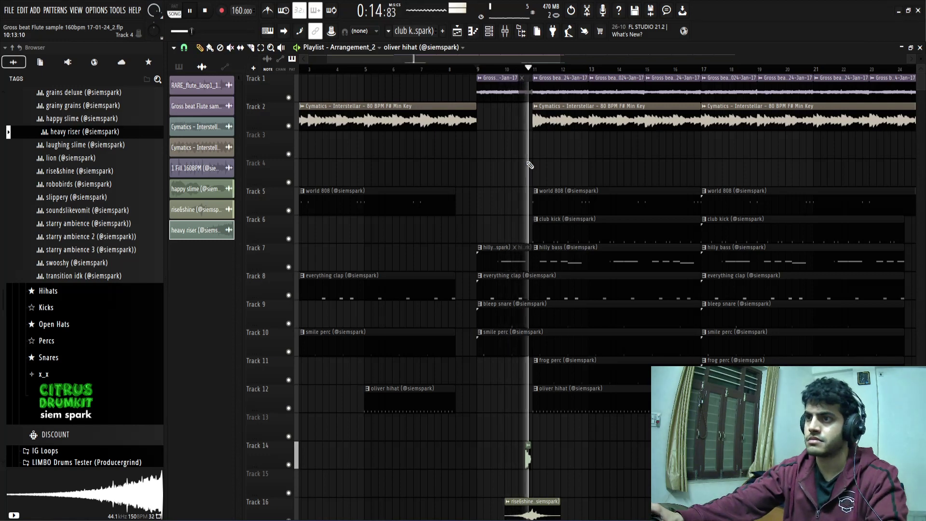
pyautogui.hotkey('ctrl', 's')
# Copy the bar 17 to 25 section with its flute, melody, 808, bass and drum clips to bar 41
pyautogui.scroll(3, 526, 169)
pyautogui.scroll(-4, 524, 172)
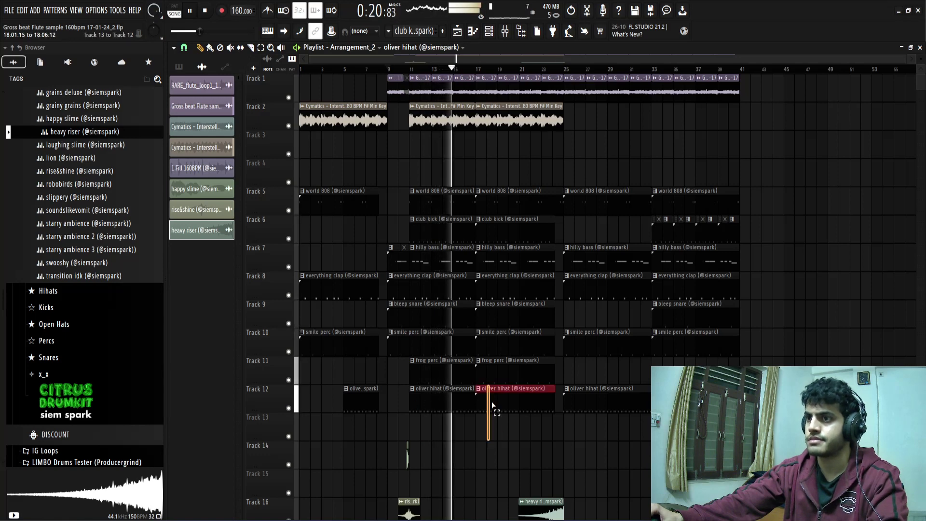
pyautogui.moveTo(492, 405); pyautogui.dragTo(519, 199)
pyautogui.moveTo(481, 147); pyautogui.dragTo(558, 90)
pyautogui.moveTo(488, 105); pyautogui.dragTo(585, 105)
pyautogui.scroll(3, 817, 105)
pyautogui.scroll(-3, 725, 187)
pyautogui.keyDown('ctrl'); pyautogui.click(785, 252); pyautogui.keyUp('ctrl')
pyautogui.scroll(3, 786, 254)
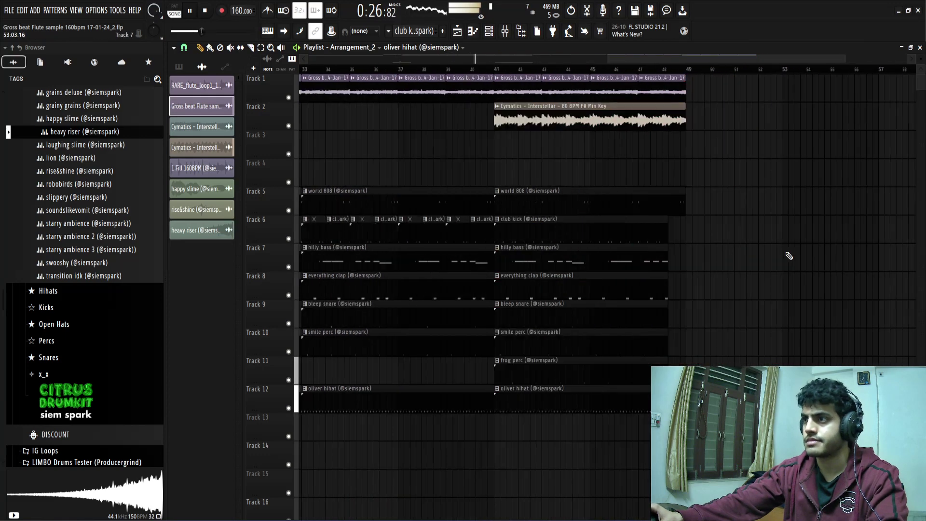
# Extend the copied kick, bass, clap, snare, perc and hi-hat clips on Tracks 6 to 12 so they end at bar 49
pyautogui.moveTo(663, 275); pyautogui.dragTo(649, 353)
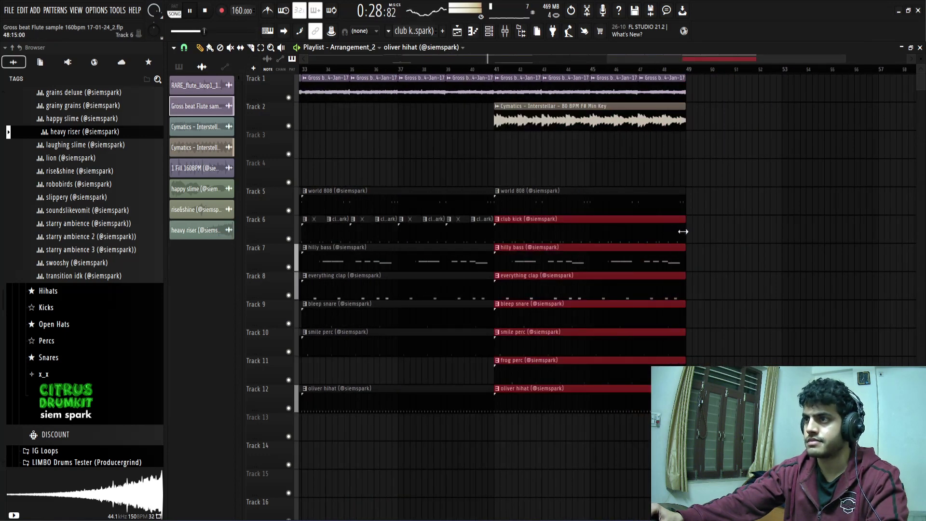
pyautogui.keyDown('ctrl'); pyautogui.click(821, 209); pyautogui.keyUp('ctrl')
pyautogui.scroll(-3, 816, 207)
# Place a rise&shine riser on Track 16 starting at bar 40 and listen to the transition into bar 41
pyautogui.click(618, 72)
pyautogui.scroll(3, 658, 155)
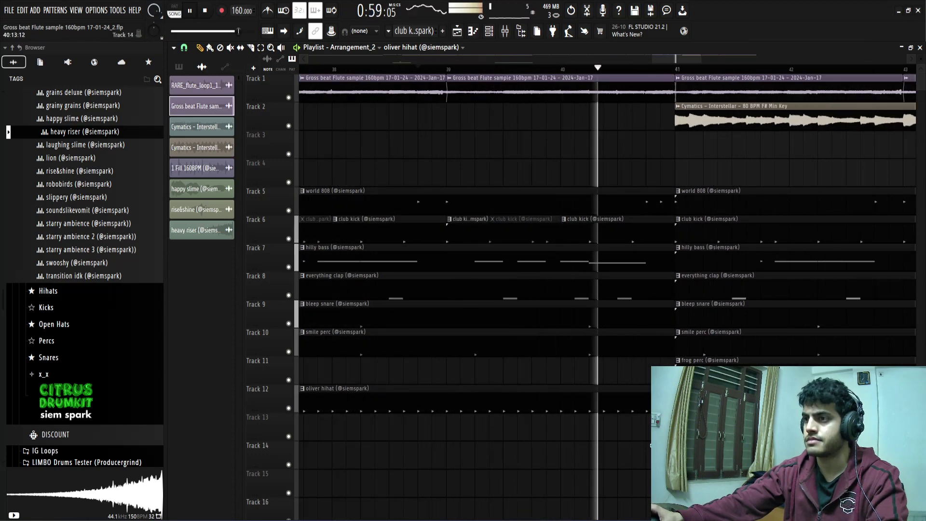
pyautogui.scroll(-3, 554, 435)
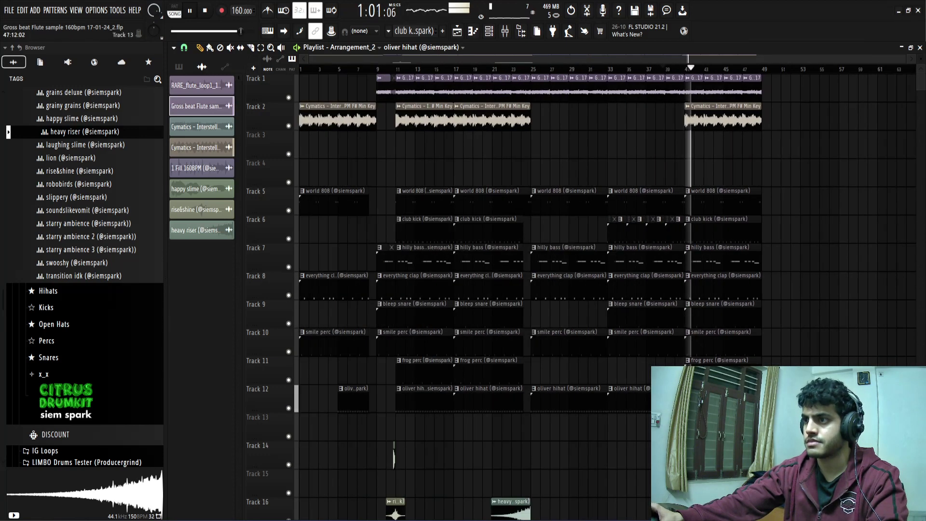
pyautogui.scroll(-3, 555, 435)
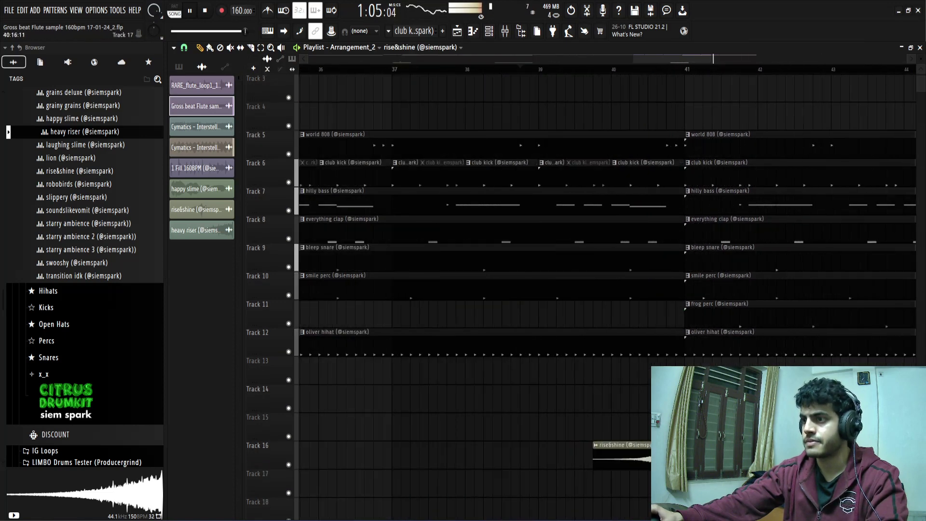
pyautogui.scroll(2, 531, 241)
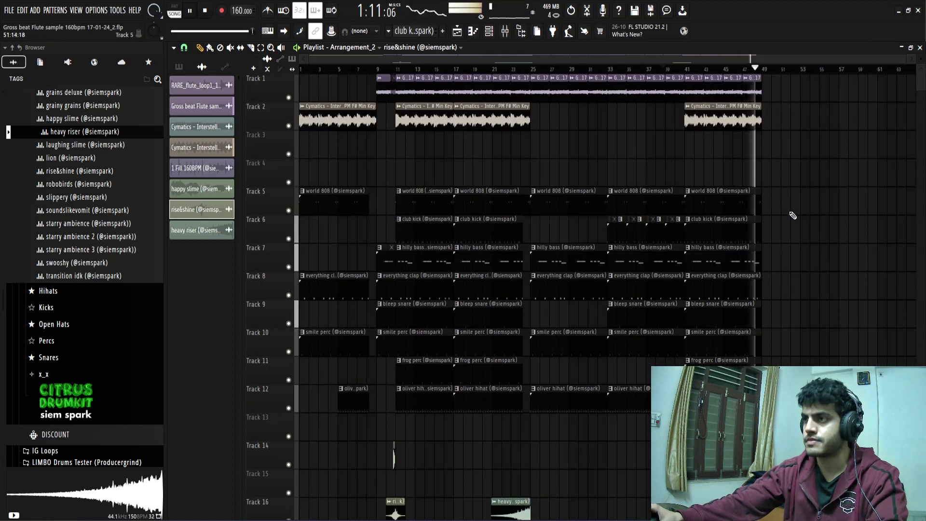
pyautogui.scroll(3, 704, 178)
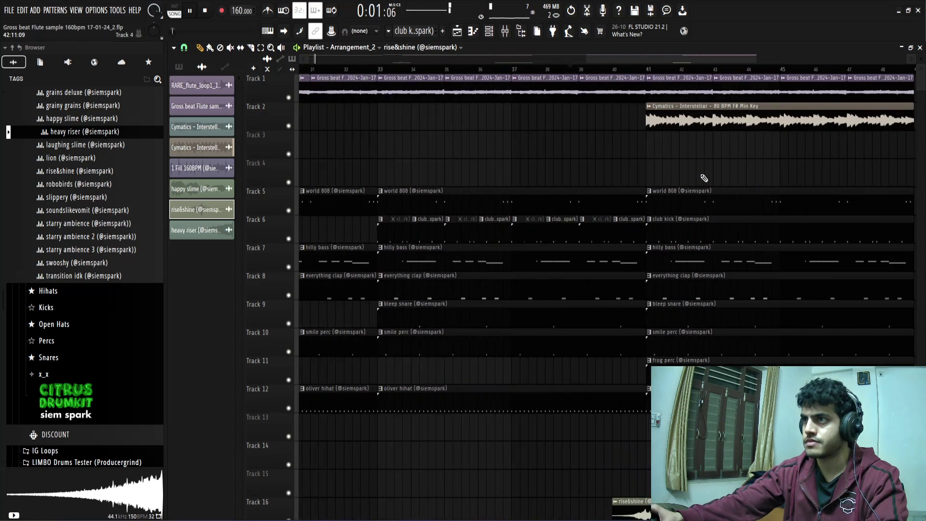
pyautogui.scroll(4, 607, 140)
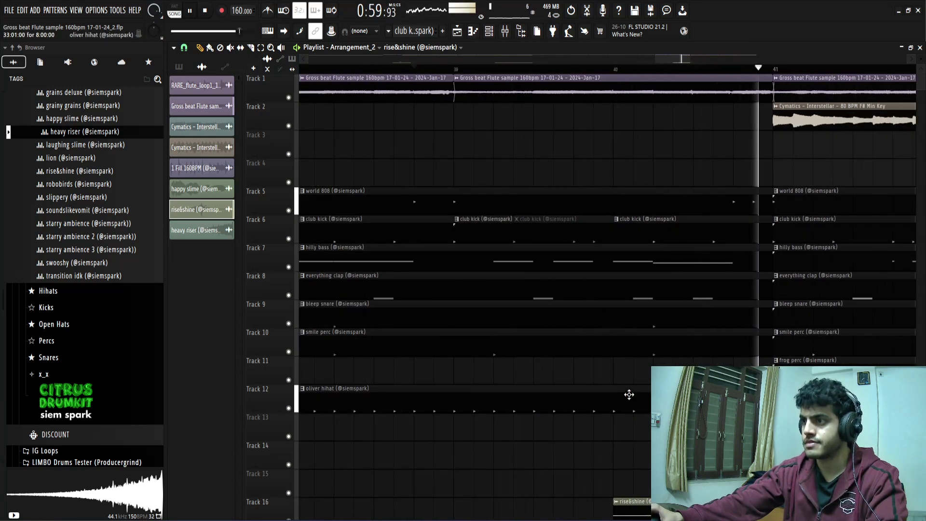
pyautogui.scroll(-5, 627, 414)
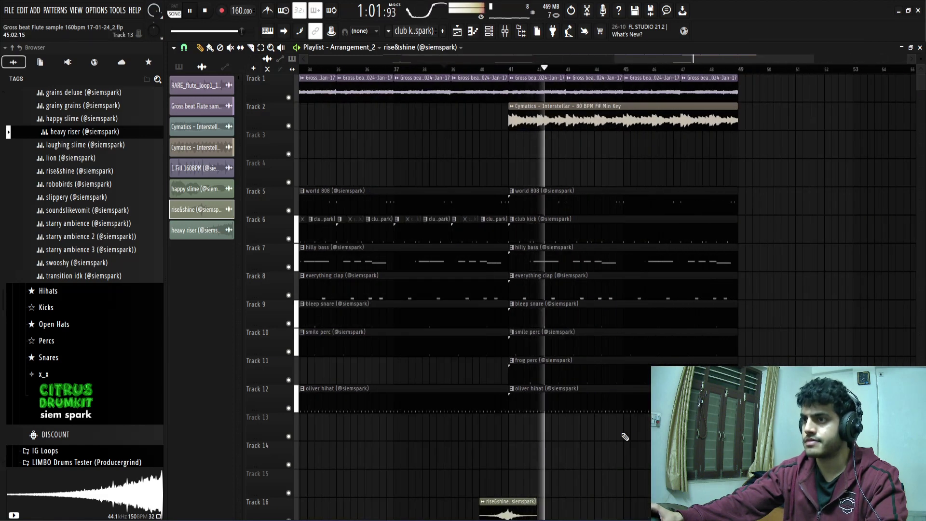
# Shorten the oliver hihat clip before bar 41 on Track 12 to end halfway through bar 40, and delete the hihat clip starting at bar 41
pyautogui.scroll(5, 484, 424)
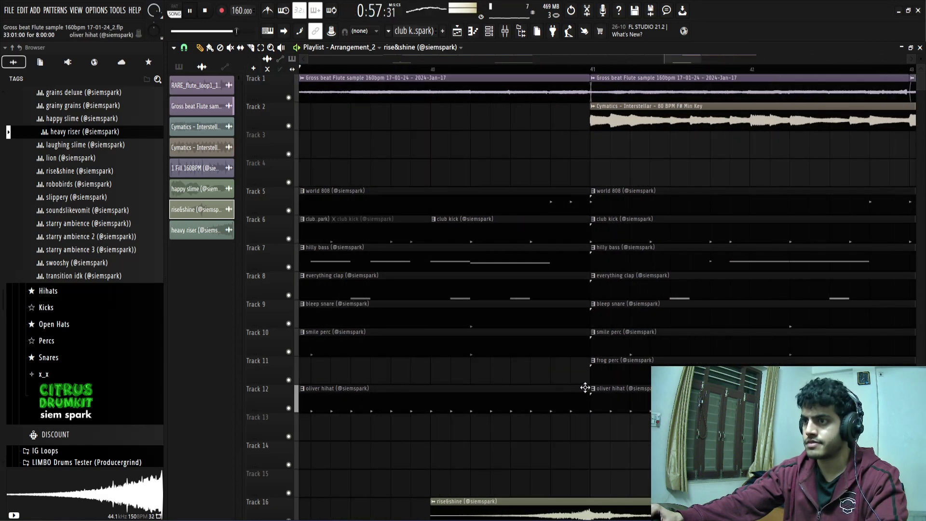
pyautogui.moveTo(587, 388); pyautogui.dragTo(516, 387)
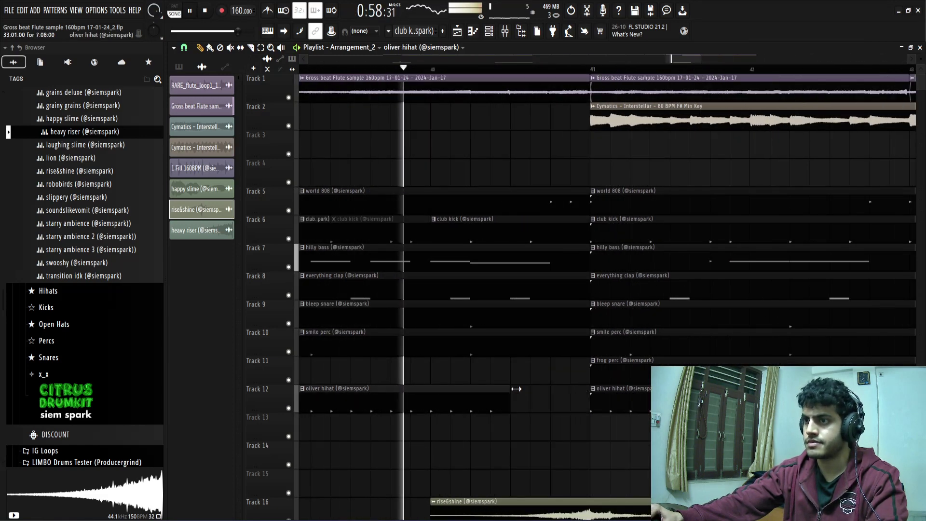
pyautogui.rightClick(595, 412)
pyautogui.scroll(-2, 600, 419)
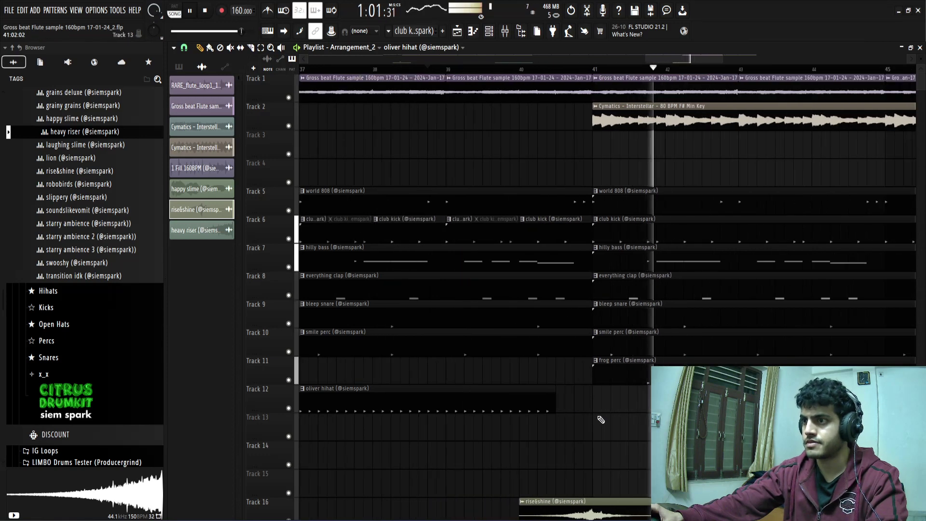
# Try the section with the oliver hihat clip put back at bar 41 on Track 12
pyautogui.scroll(3, 601, 420)
pyautogui.scroll(-6, 600, 419)
pyautogui.click(601, 409)
pyautogui.scroll(3, 627, 423)
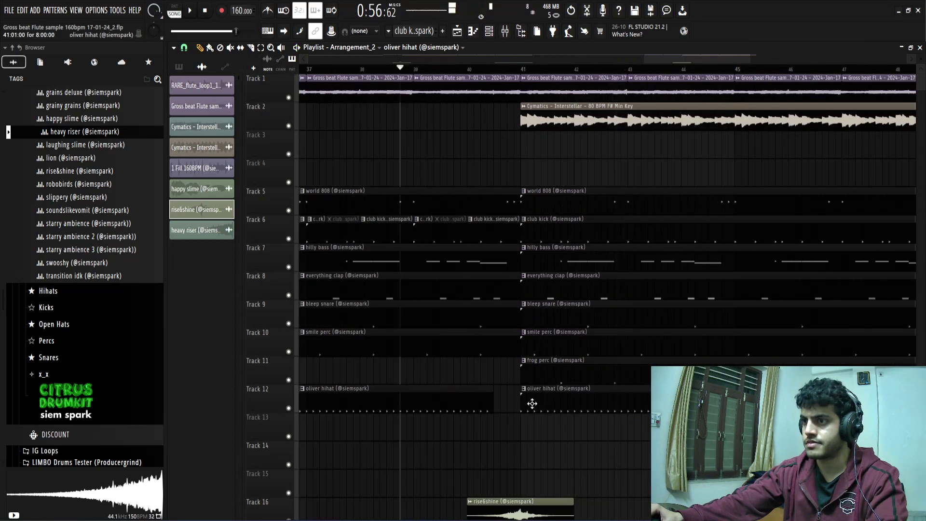
pyautogui.press('space')
pyautogui.rightClick(547, 406)
# Listen to the section after bar 41, then slice the first flute clip there on Track 1 at bar 42 and mute its second half
pyautogui.scroll(-3, 613, 418)
pyautogui.scroll(3, 583, 428)
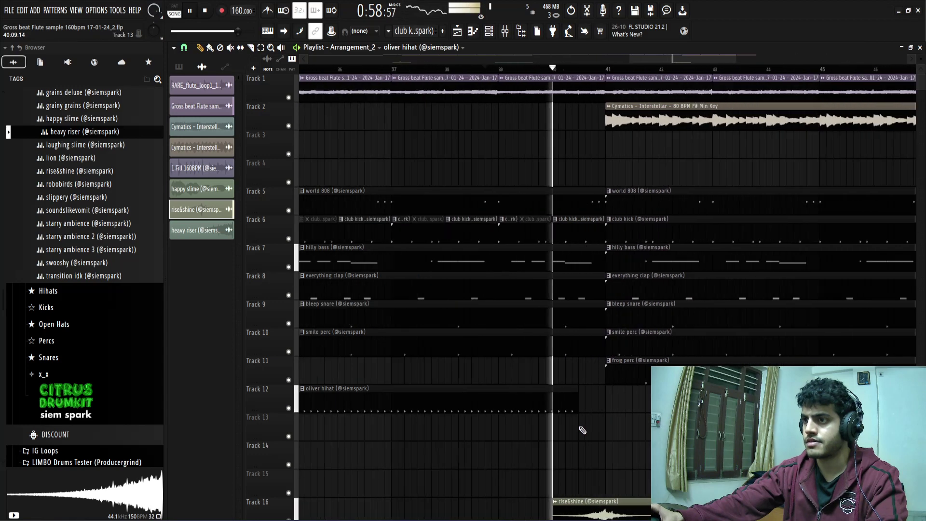
pyautogui.scroll(3, 584, 430)
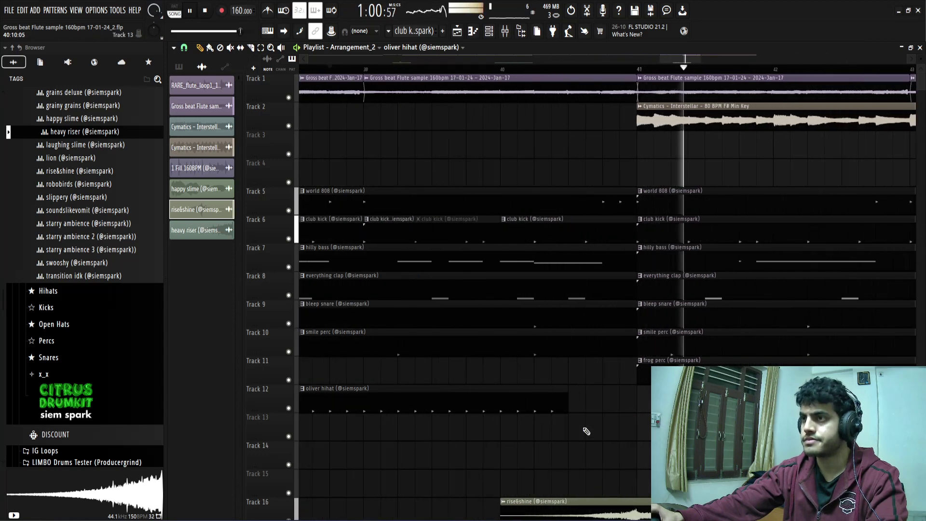
pyautogui.scroll(-6, 586, 431)
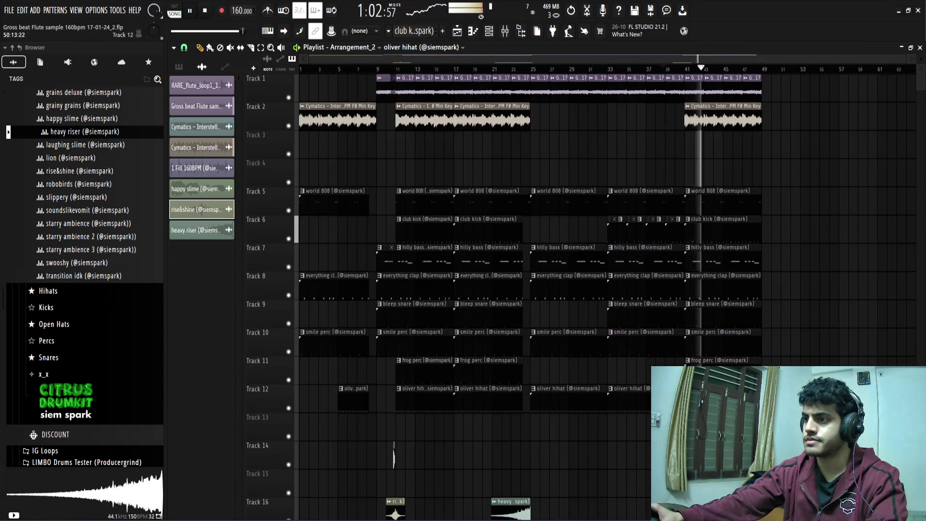
pyautogui.scroll(3, 799, 327)
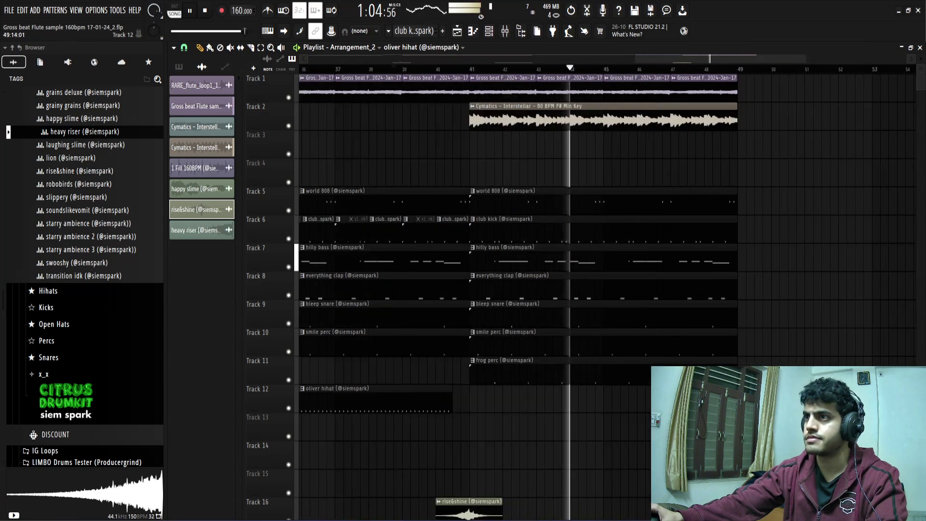
pyautogui.scroll(4, 729, 207)
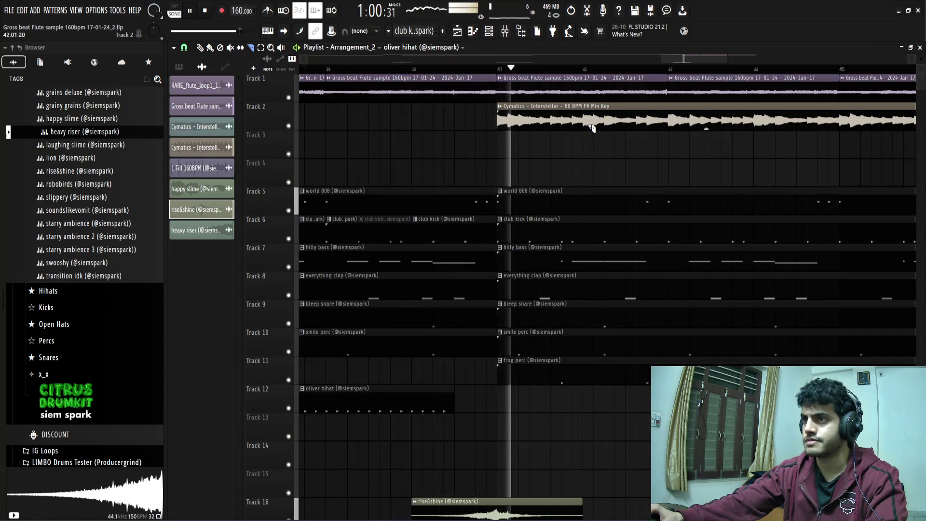
pyautogui.press('space')
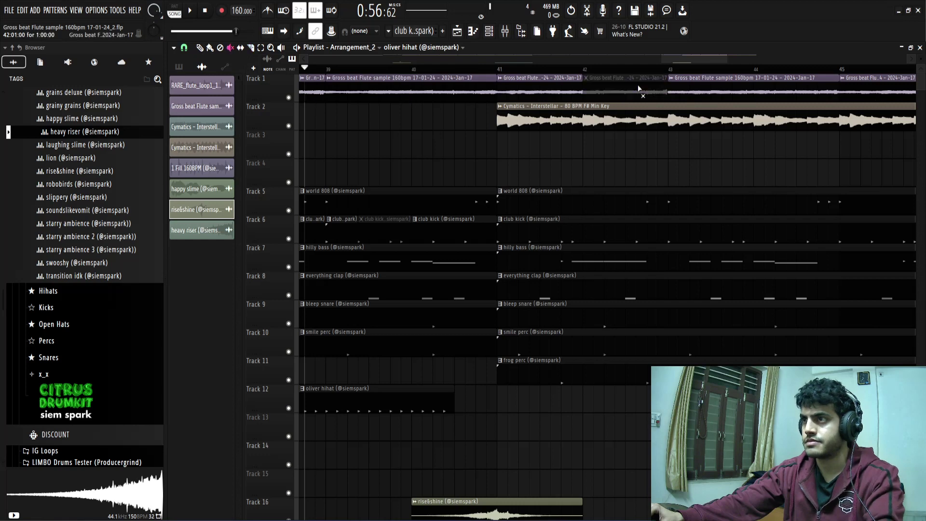
pyautogui.press('space')
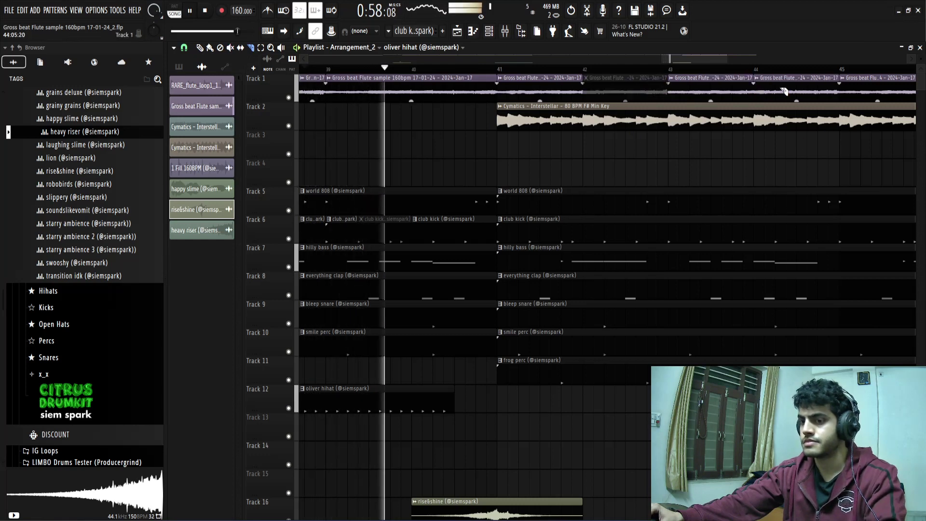
# Slice the remaining flute clips on Track 1 at bars 44, 46 and 48, and mute the second half of each
pyautogui.scroll(-4, 776, 155)
pyautogui.scroll(4, 778, 158)
pyautogui.press('c')
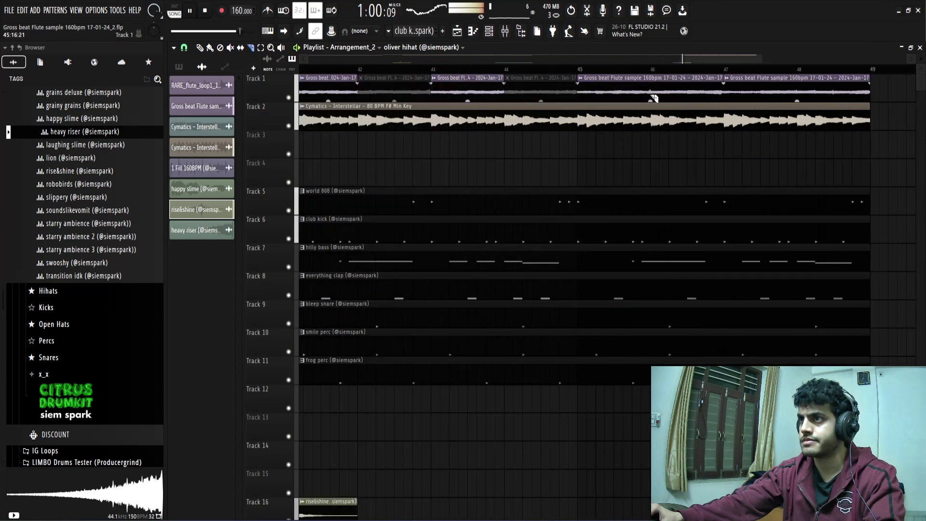
pyautogui.press('t')
pyautogui.click(686, 96)
pyautogui.scroll(-4, 674, 158)
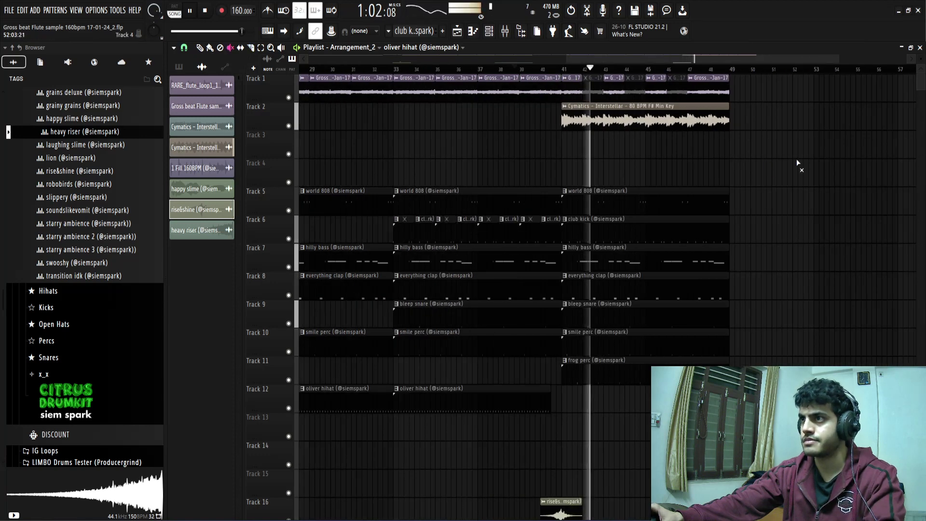
pyautogui.scroll(4, 797, 161)
pyautogui.scroll(2, 659, 155)
pyautogui.press('c')
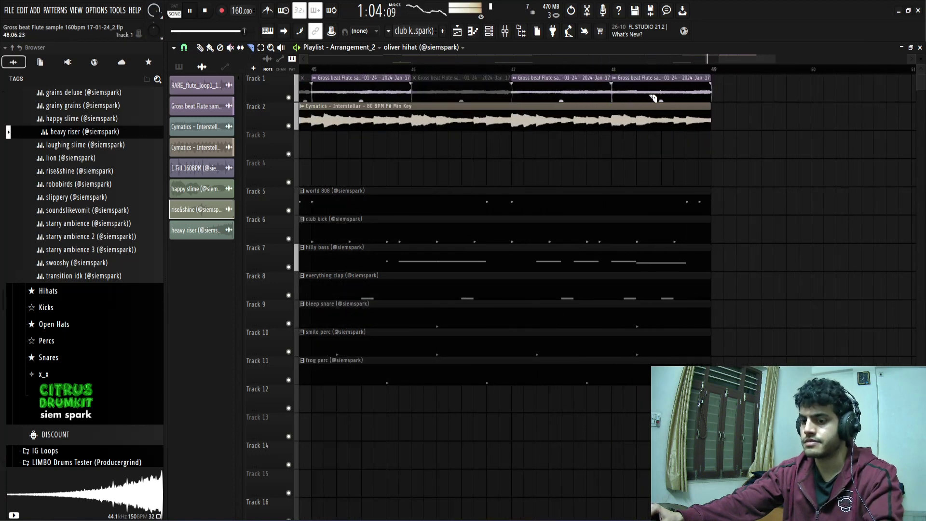
# Listen to the section from bar 41 to bar 49 with the alternating flute dropouts and review the whole arrangement
pyautogui.scroll(-4, 710, 167)
pyautogui.scroll(-4, 752, 289)
pyautogui.scroll(4, 781, 324)
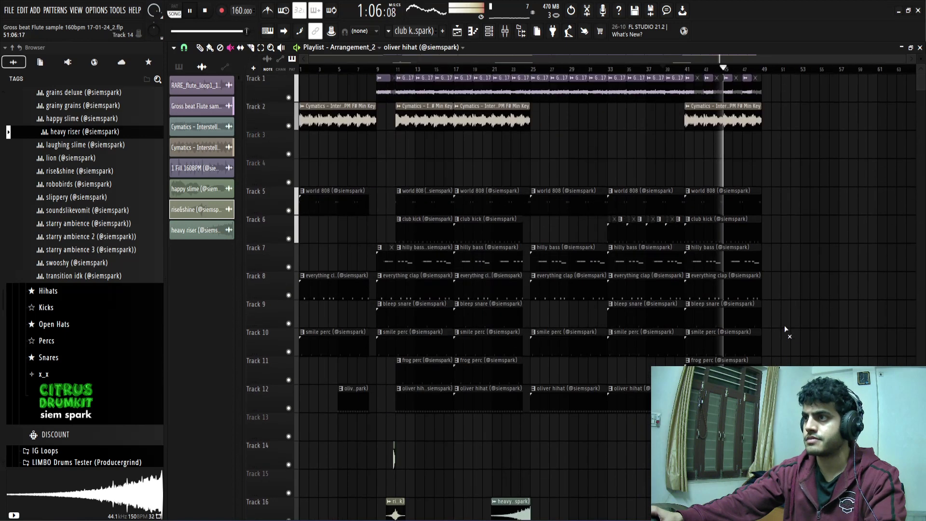
pyautogui.rightClick(830, 239)
pyautogui.scroll(4, 781, 242)
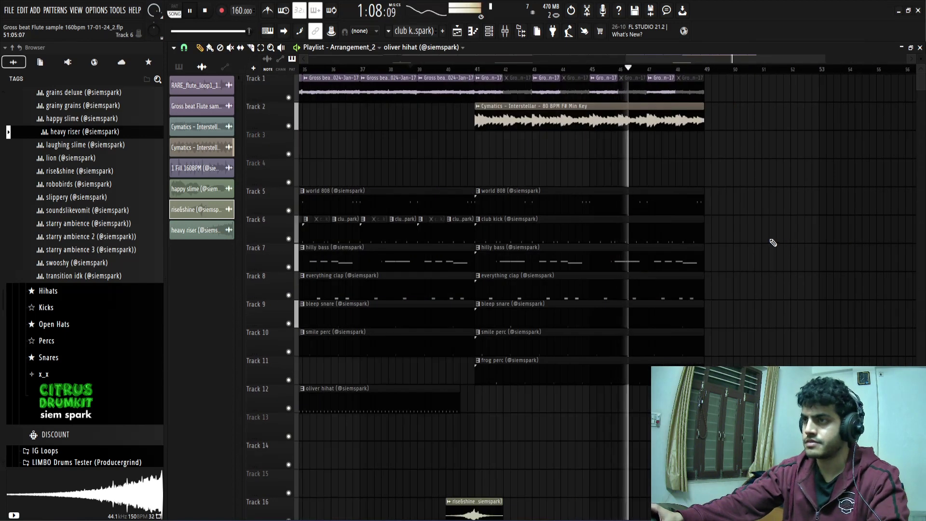
pyautogui.scroll(-4, 771, 242)
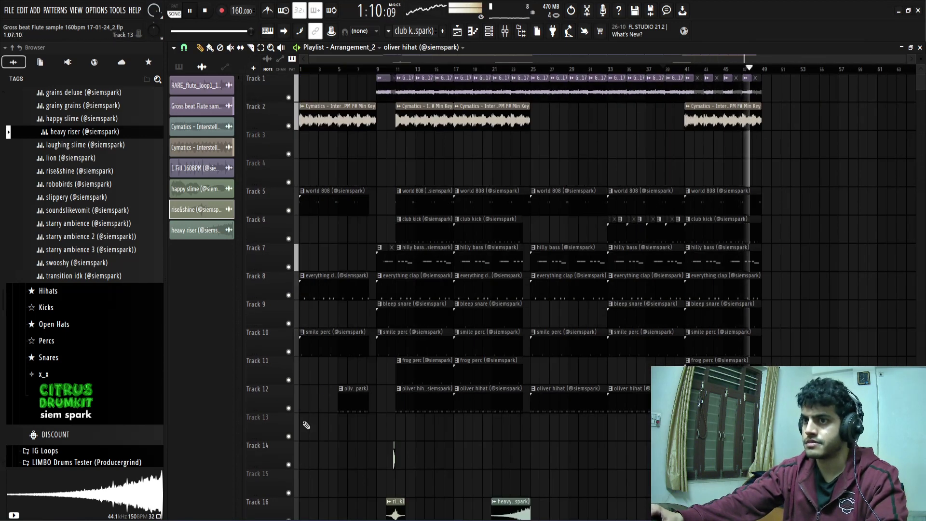
# Duplicate the entire arrangement so the copy starts at bar 49
pyautogui.hotkey('ctrl', 'a')
pyautogui.hotkey('ctrl', 'b')
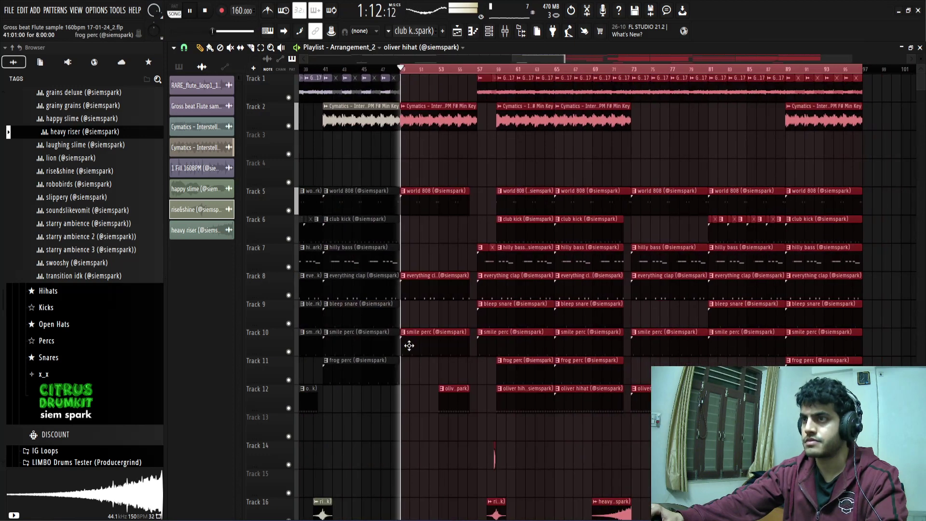
pyautogui.hotkey('ctrl', 'd')
pyautogui.scroll(6, 396, 181)
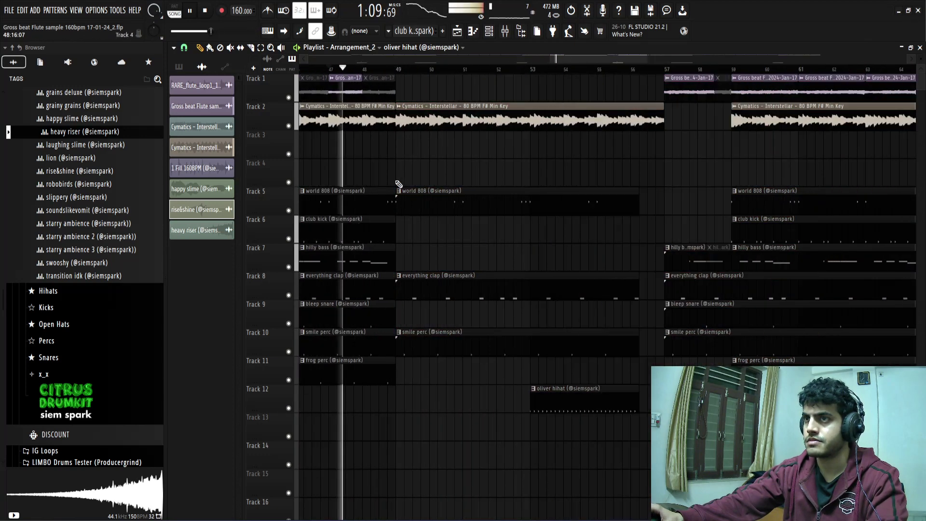
# Shorten the kick, bass, clap, snare and perc clips on Tracks 6 to 11 so they end just before bar 49
pyautogui.moveTo(419, 418); pyautogui.dragTo(423, 172)
pyautogui.press('space')
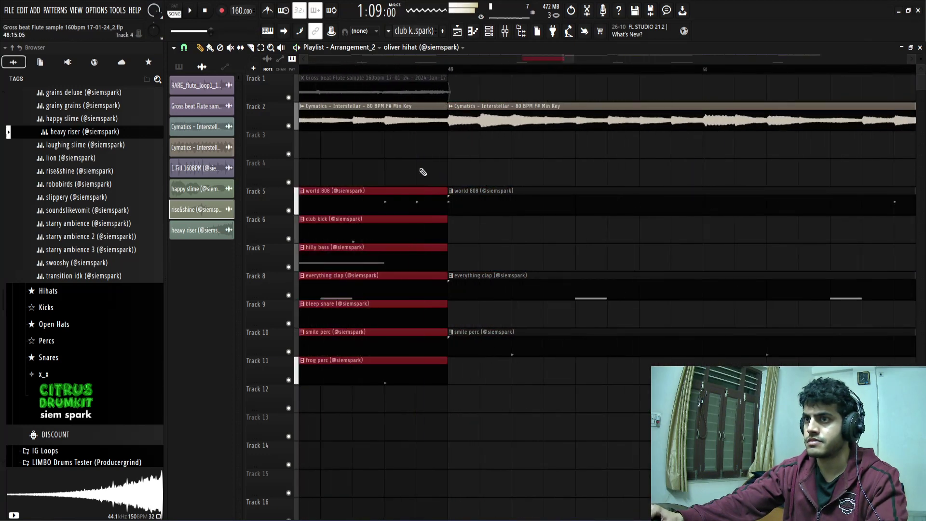
pyautogui.moveTo(445, 221); pyautogui.dragTo(415, 232)
pyautogui.press('space')
pyautogui.click(448, 241)
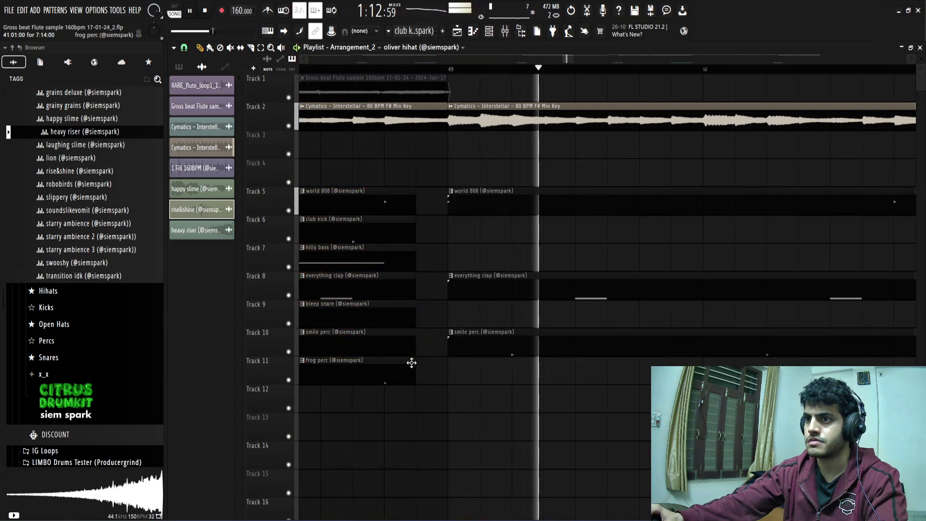
pyautogui.moveTo(399, 405); pyautogui.dragTo(361, 238)
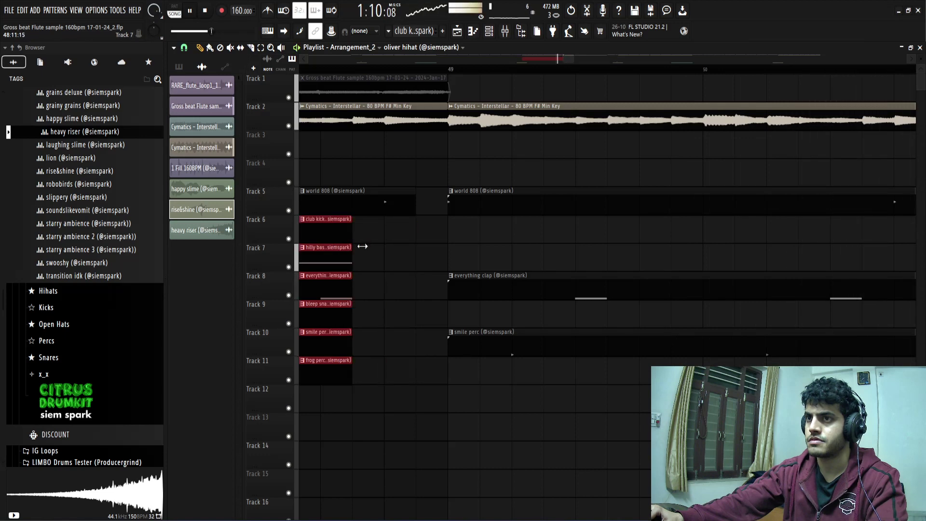
pyautogui.scroll(-3, 432, 369)
pyautogui.keyDown('ctrl'); pyautogui.click(468, 402); pyautogui.keyUp('ctrl')
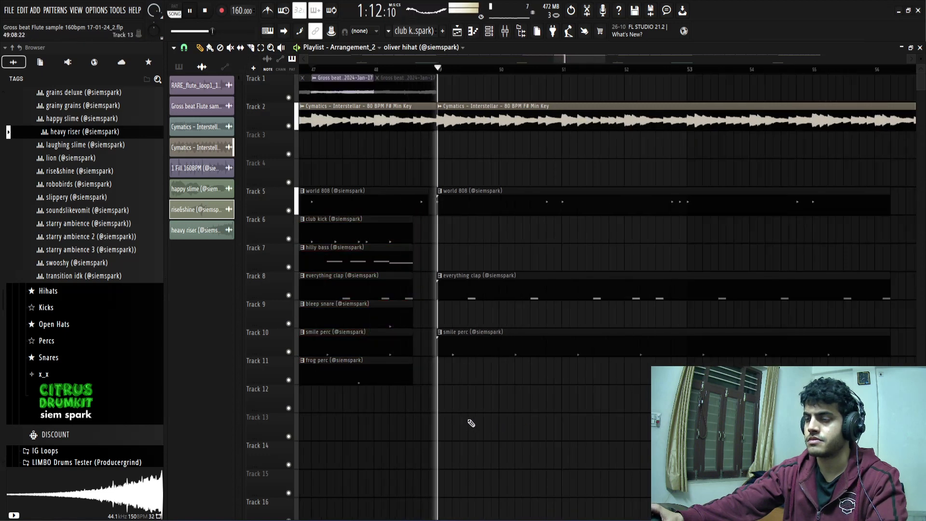
# Place a copy of the heavy riser on Track 16 from bar 45 to bar 49
pyautogui.scroll(-3, 546, 431)
pyautogui.scroll(-3, 553, 434)
pyautogui.scroll(-3, 554, 429)
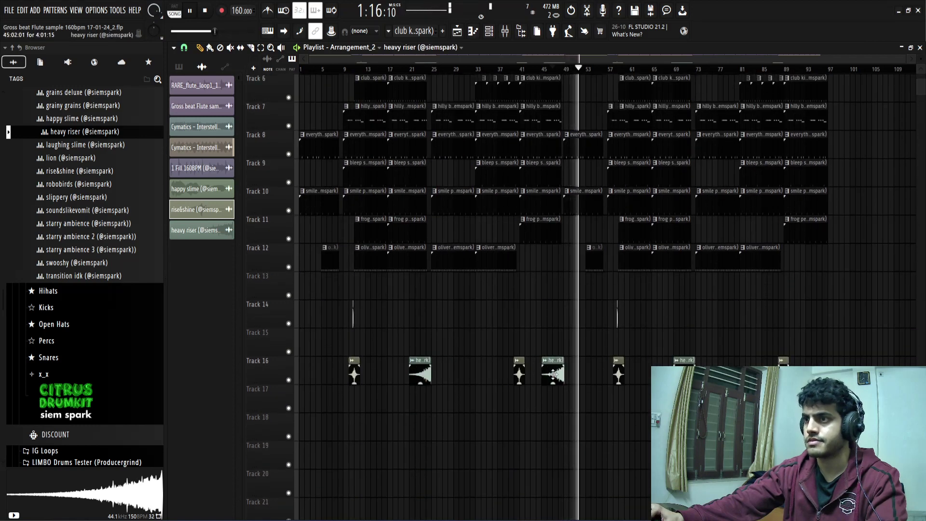
pyautogui.scroll(5, 553, 375)
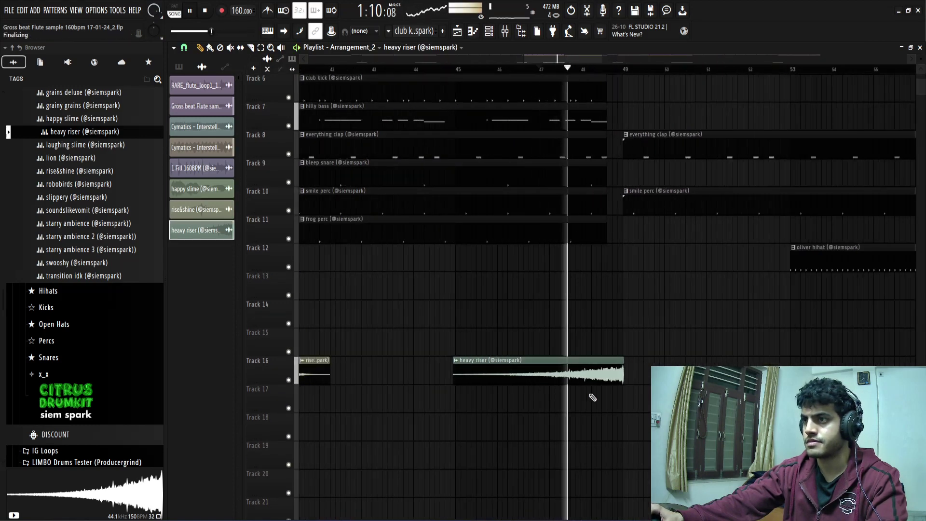
pyautogui.scroll(-4, 554, 393)
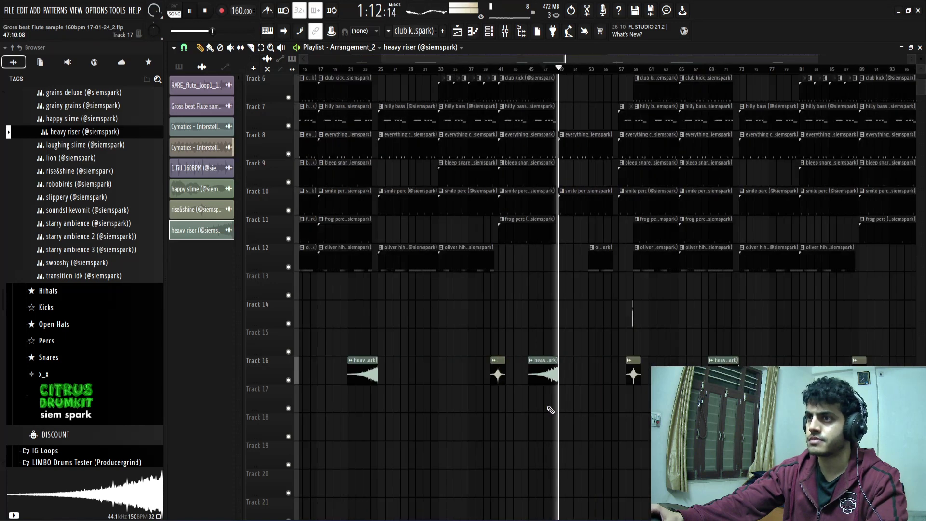
# Listen to the transition into the duplicated section at bar 49 and save the project
pyautogui.scroll(-3, 551, 411)
pyautogui.scroll(3, 560, 414)
pyautogui.scroll(-3, 569, 417)
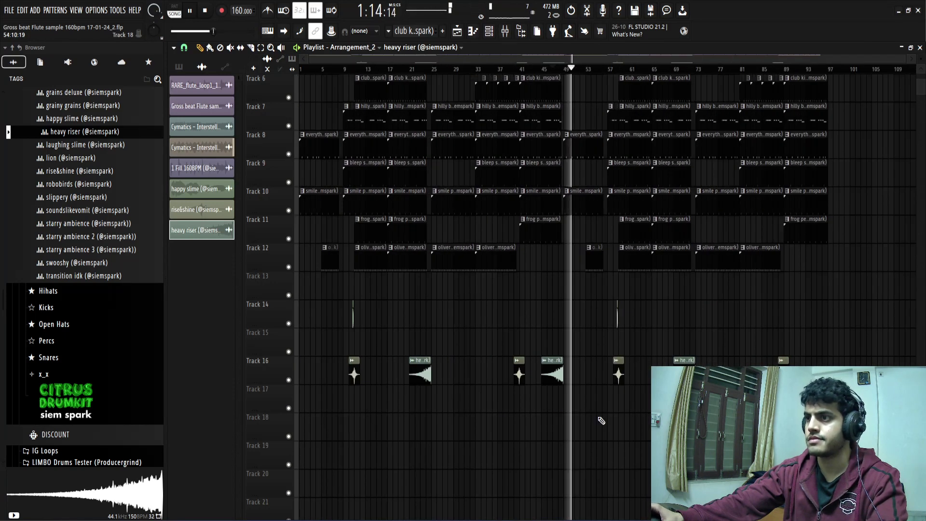
pyautogui.scroll(3, 603, 415)
pyautogui.scroll(-3, 609, 416)
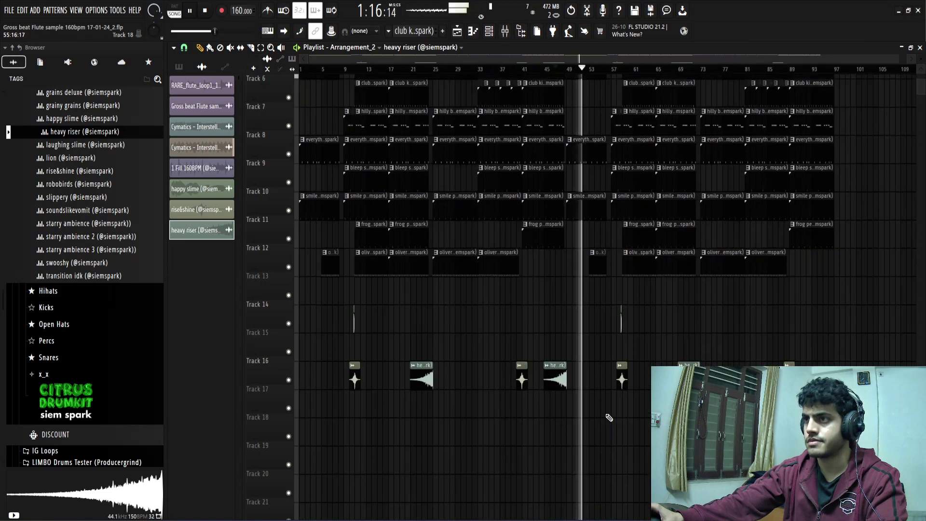
pyautogui.scroll(5, 609, 417)
pyautogui.scroll(6, 618, 412)
pyautogui.hotkey('ctrl', 's')
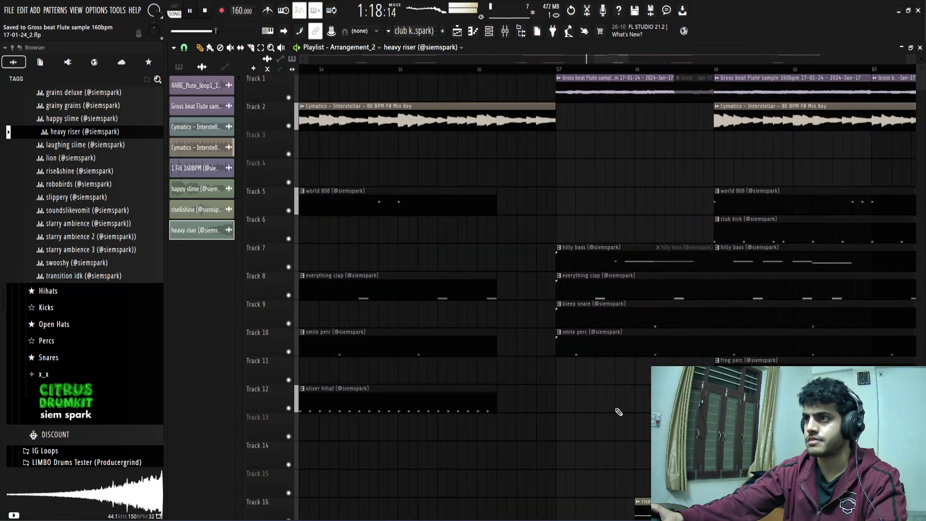
# Extend the world 808 and club kick clips on Tracks 5 and 6 back to start at bar 57
pyautogui.scroll(1, 618, 412)
pyautogui.moveTo(669, 173); pyautogui.dragTo(531, 207)
pyautogui.keyDown('ctrl'); pyautogui.click(580, 140); pyautogui.keyUp('ctrl')
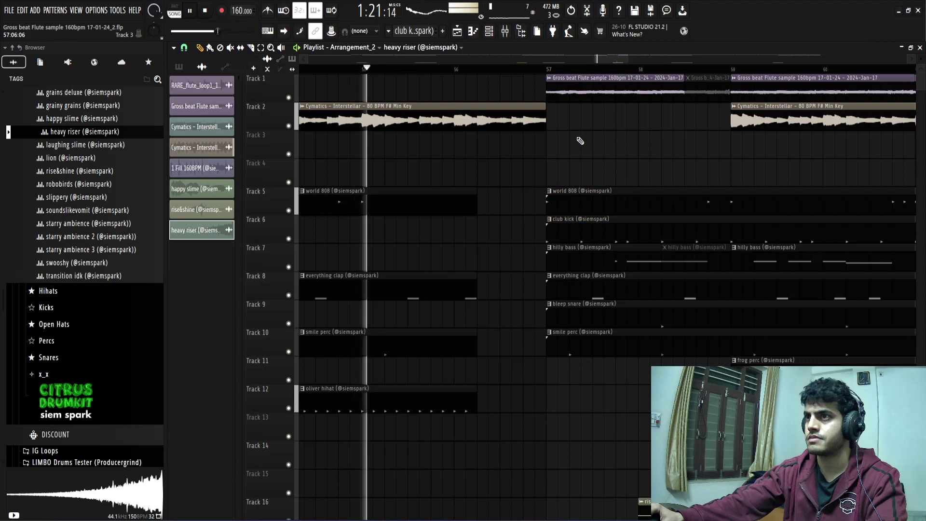
# Delete the first flute clip at bar 57 on Track 1 and extend the Cymatics clip on Track 2 back to bar 57
pyautogui.rightClick(575, 91)
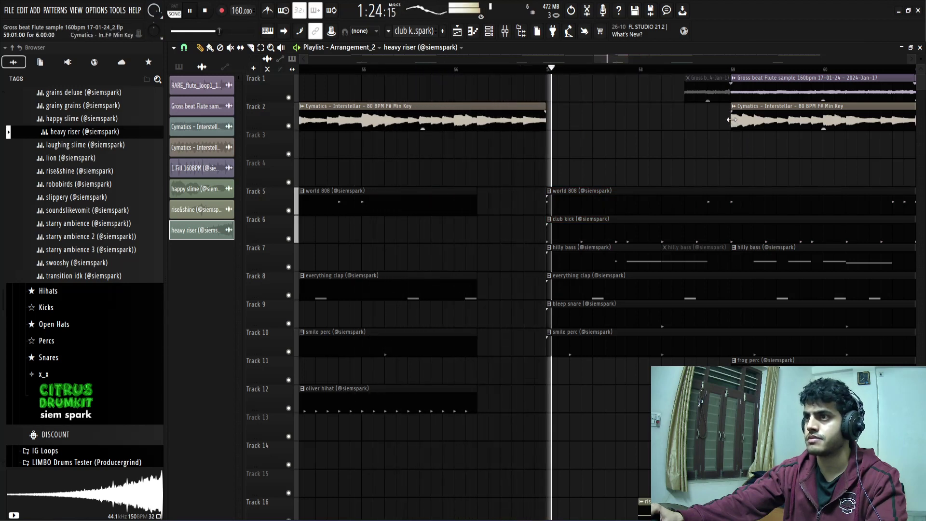
pyautogui.moveTo(734, 121); pyautogui.dragTo(548, 120)
pyautogui.hotkey('ctrl', 'z')
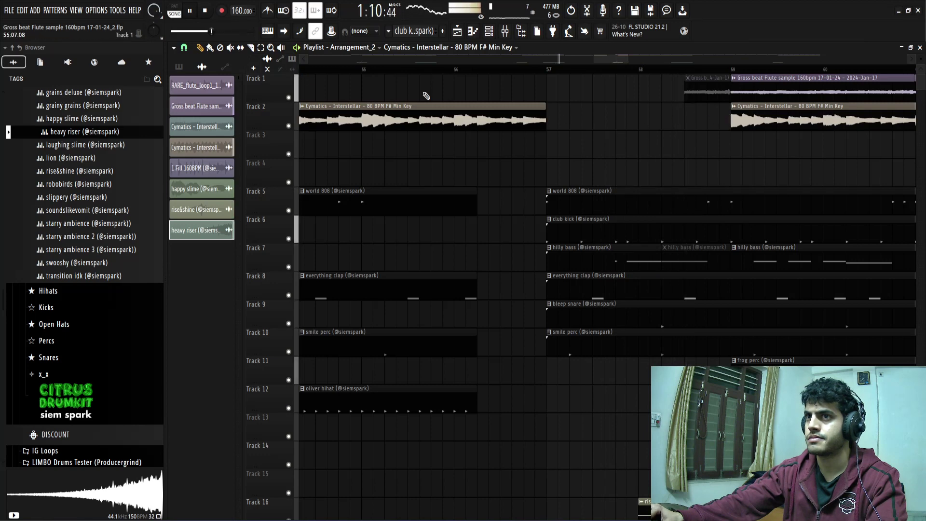
pyautogui.moveTo(729, 119); pyautogui.dragTo(573, 126)
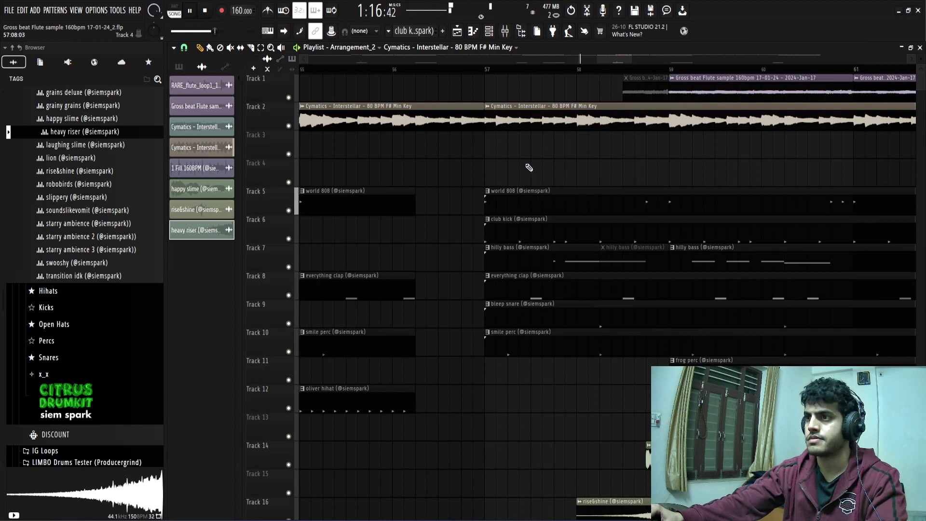
# Try starting the world 808 and club kick clips just before bar 58, then restore their start to bar 57
pyautogui.moveTo(495, 196); pyautogui.dragTo(570, 208)
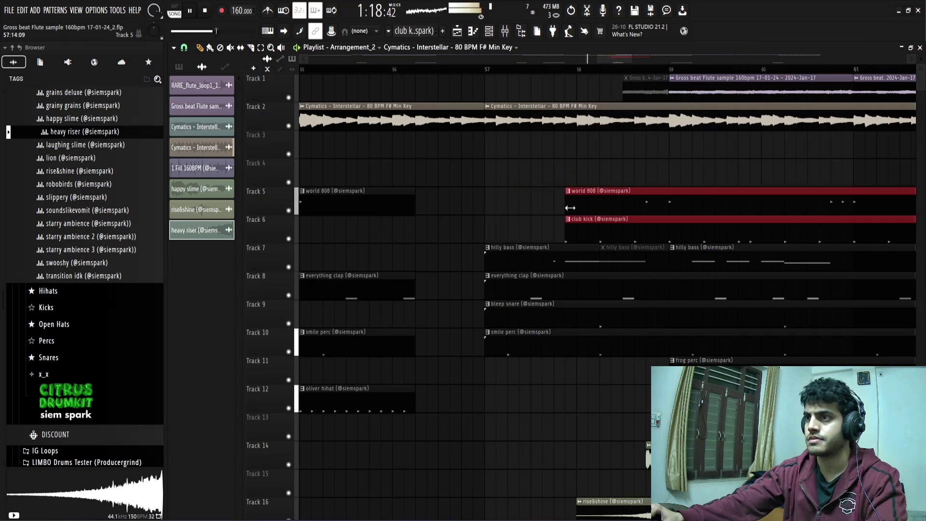
pyautogui.moveTo(653, 210); pyautogui.dragTo(503, 215)
pyautogui.click(597, 202)
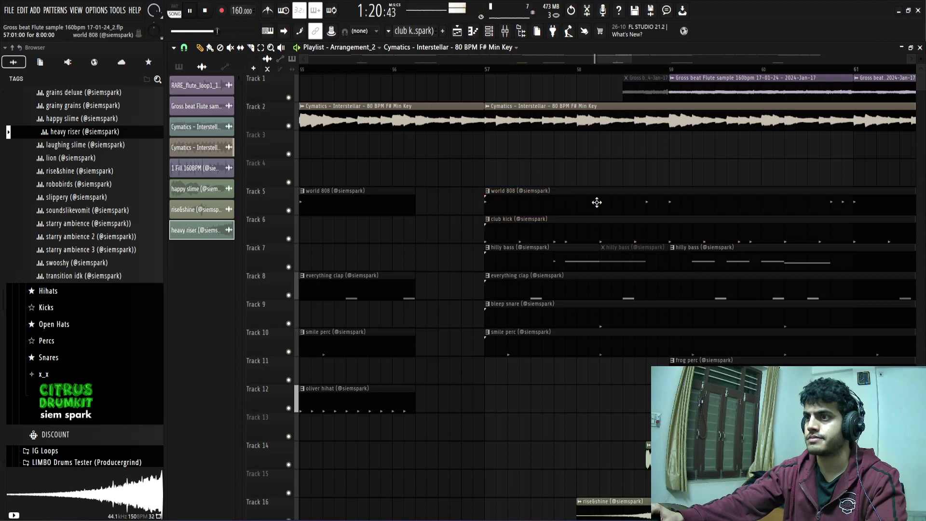
# Delete the muted hilly bass piece on Track 7 and extend the bar 57 hilly bass clip to bar 59
pyautogui.rightClick(628, 266)
pyautogui.moveTo(599, 254); pyautogui.dragTo(667, 259)
pyautogui.press('space')
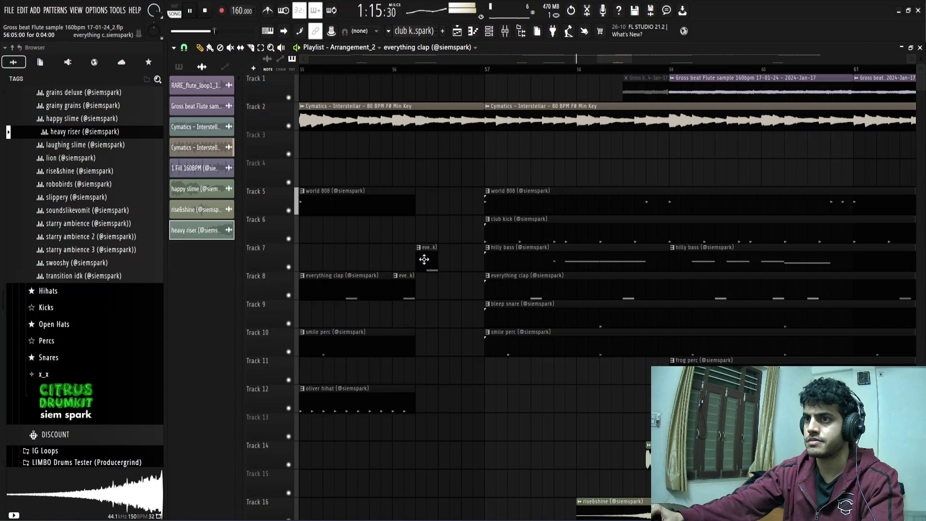
# Place an extra short everything clap slice on Track 8 at 56:05 and listen to the lead-in to bar 57
pyautogui.click(417, 292)
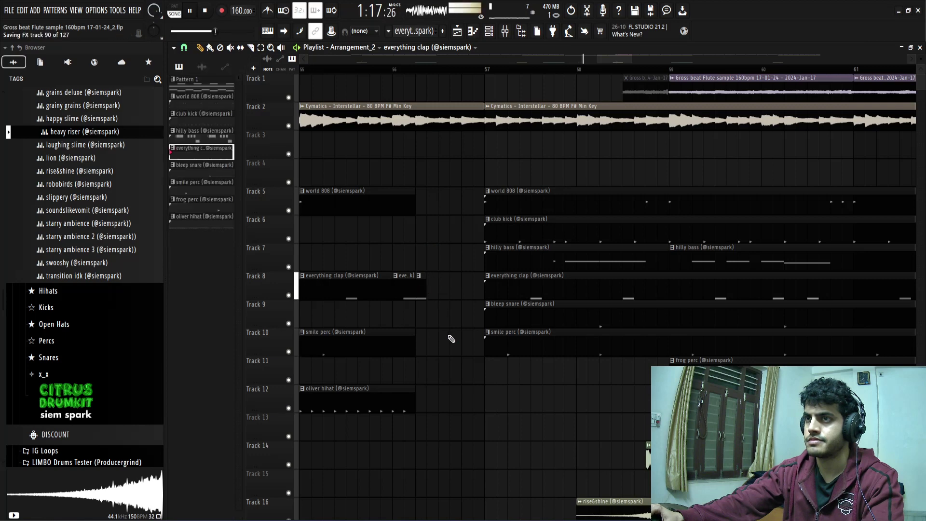
pyautogui.scroll(-3, 433, 352)
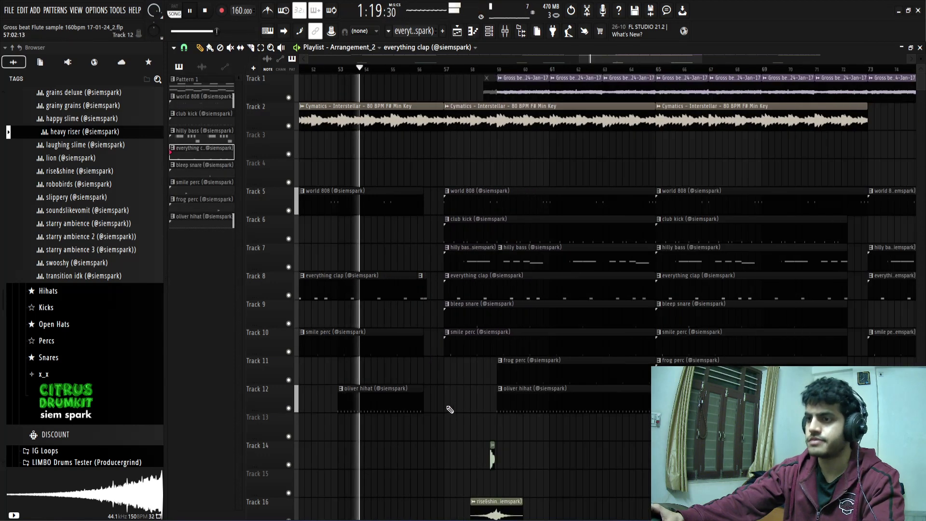
pyautogui.scroll(3, 415, 429)
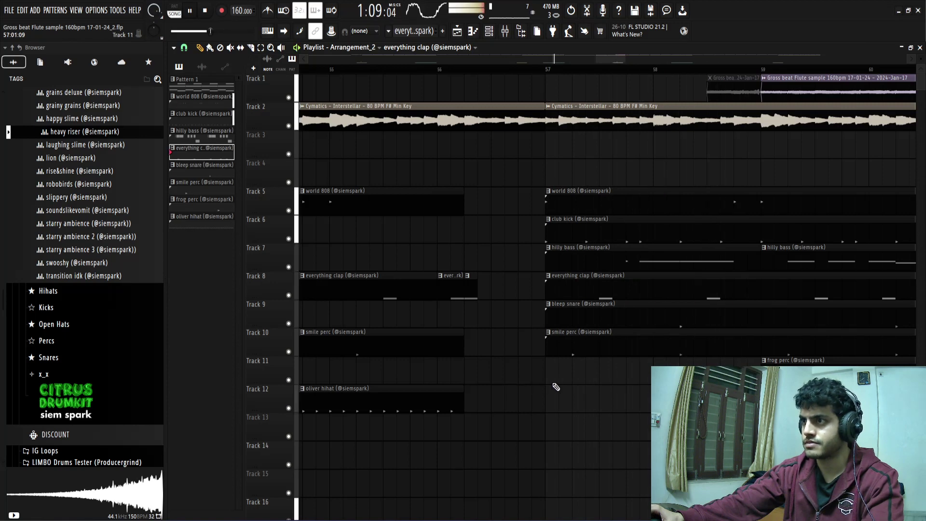
pyautogui.scroll(2, 627, 380)
pyautogui.scroll(-3, 569, 380)
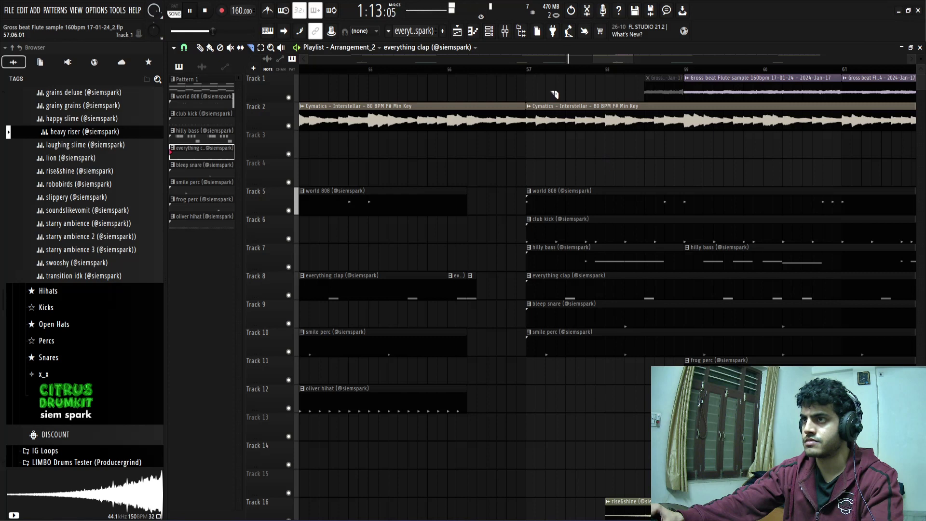
# Listen from bar 57 and slice the Cymatics clip on Track 2 at 57:13 and at bar 59
pyautogui.click(529, 73)
pyautogui.scroll(3, 614, 159)
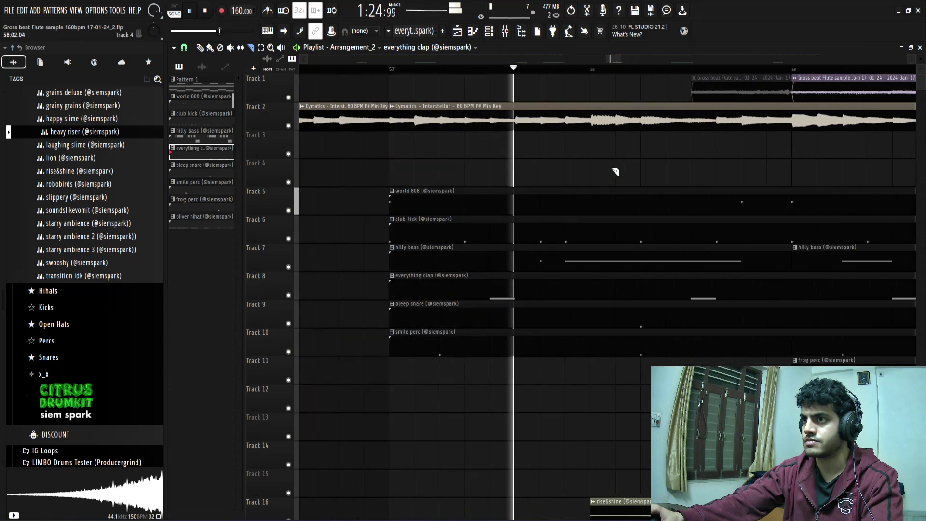
pyautogui.press('space')
pyautogui.press('space')
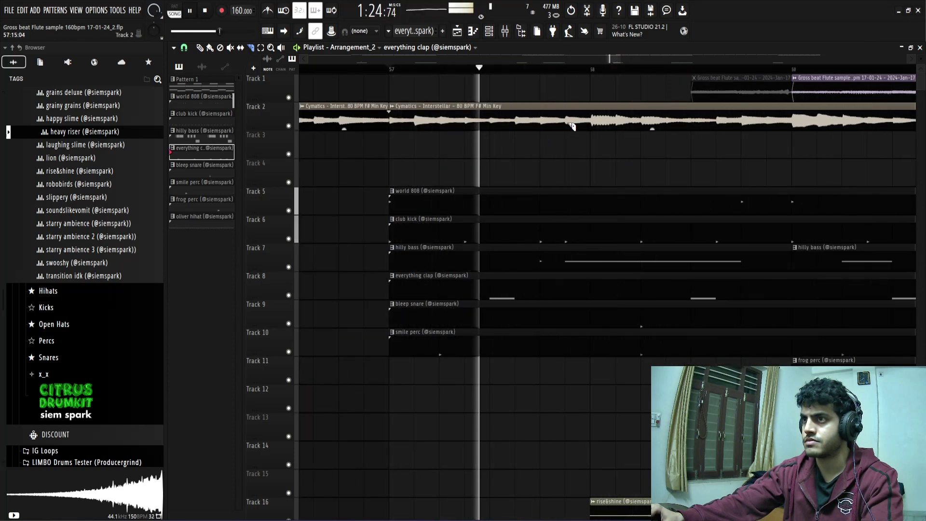
pyautogui.press('space')
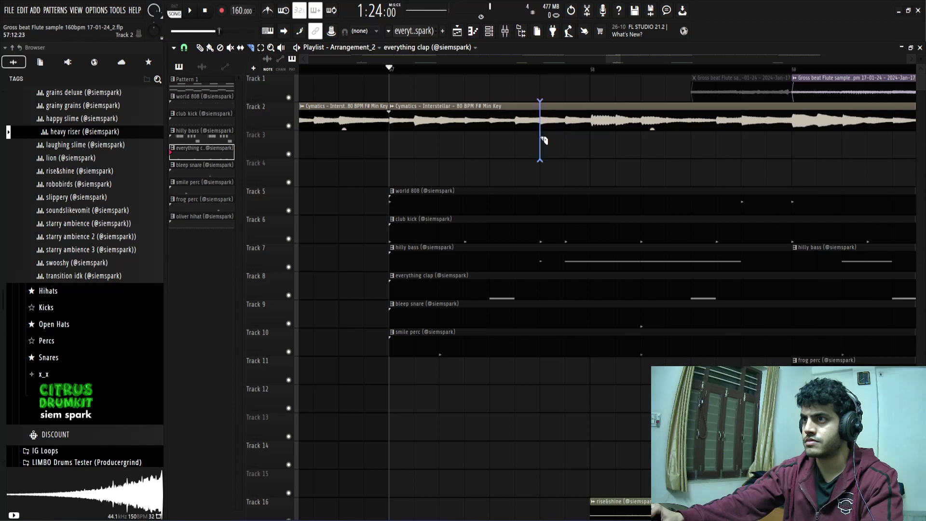
# Mute the Cymatics slice between 57:13 and bar 59 on Track 2 and listen to the dropout
pyautogui.press('t')
pyautogui.click(708, 121)
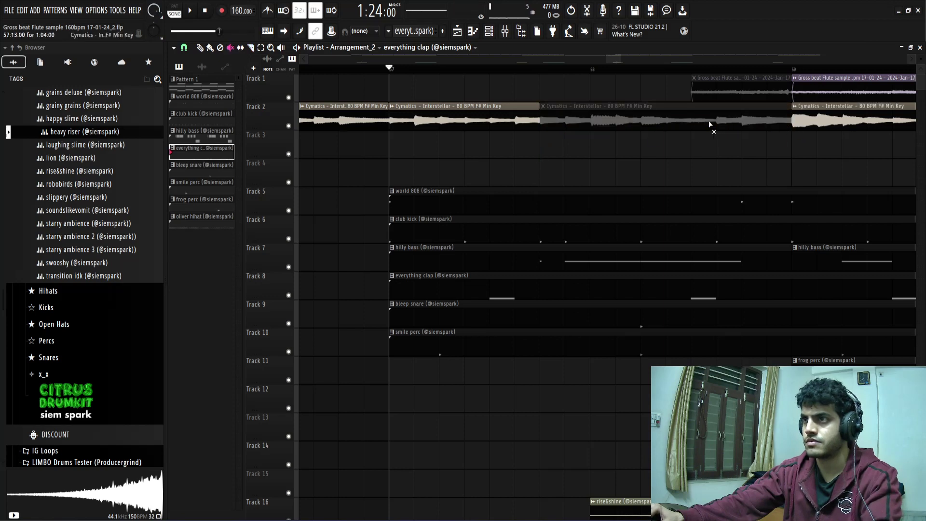
pyautogui.press('space')
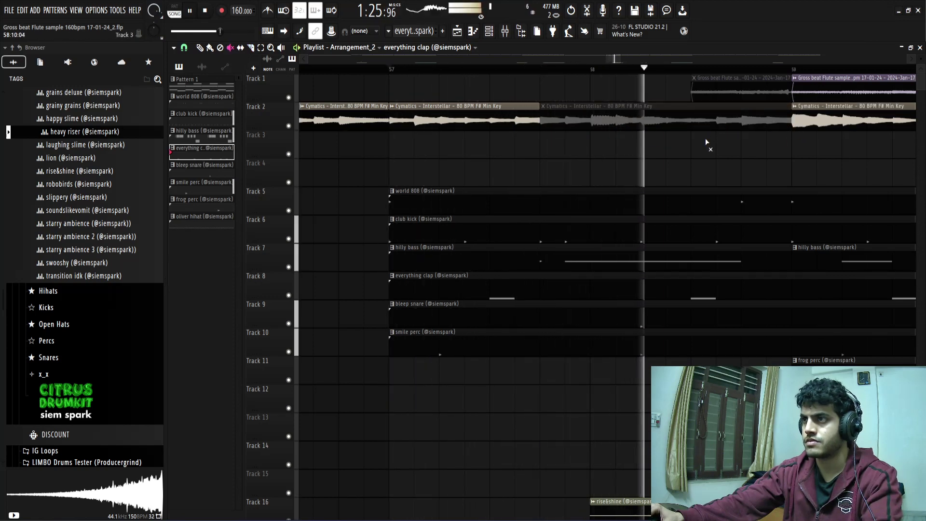
pyautogui.scroll(-3, 635, 161)
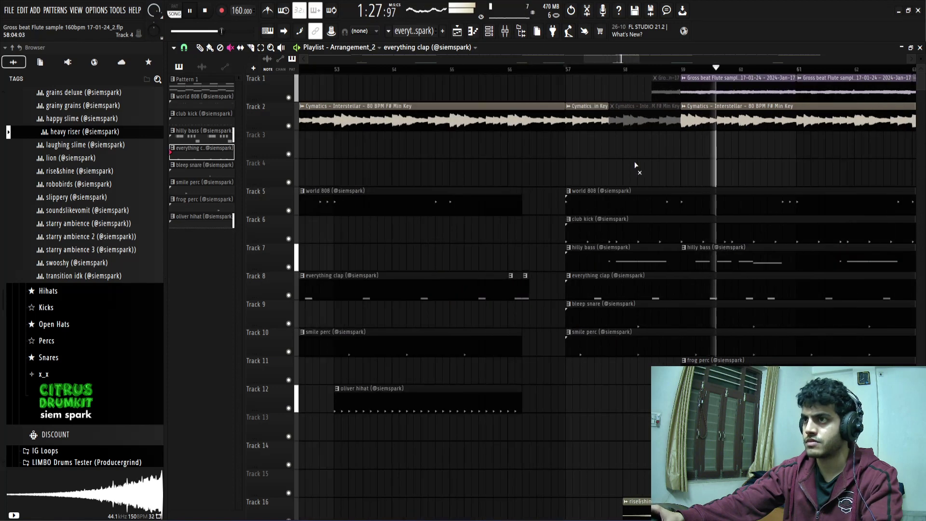
pyautogui.press('space')
pyautogui.press('space')
pyautogui.press('space')
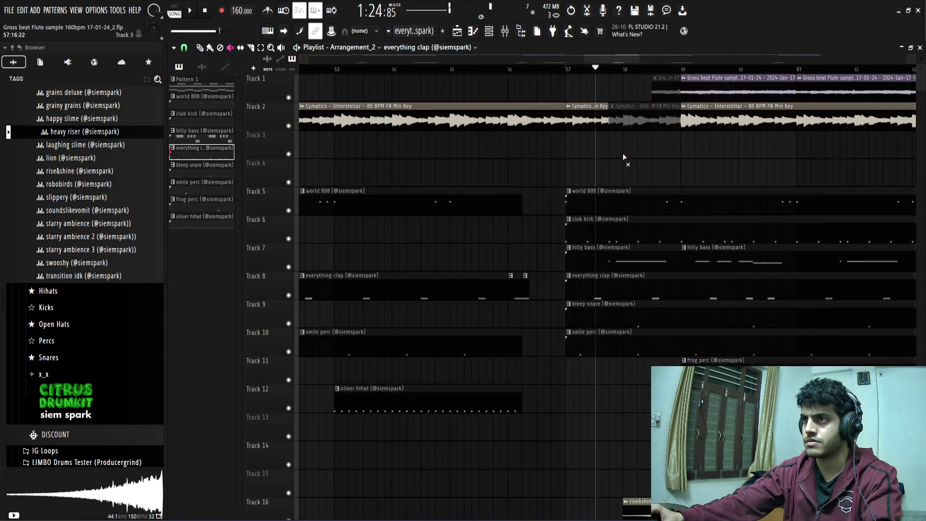
# Undo the Cymatics mute and the slice at bar 59 on Track 2, and listen to the section again
pyautogui.hotkey('ctrl', 'z')
pyautogui.hotkey('ctrl', 'z')
pyautogui.press('space')
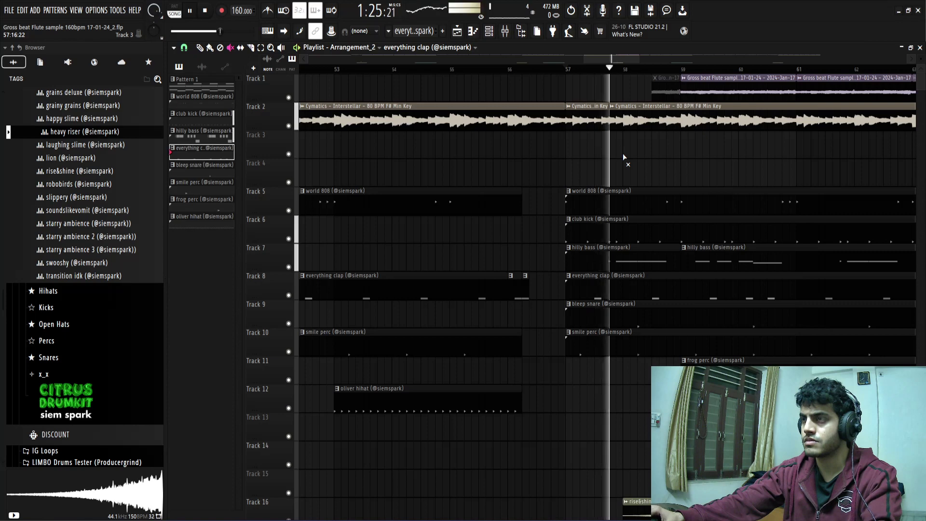
# Delete the flute clips on Track 1 up to bar 65 and play the section from bar 57
pyautogui.scroll(-4, 627, 154)
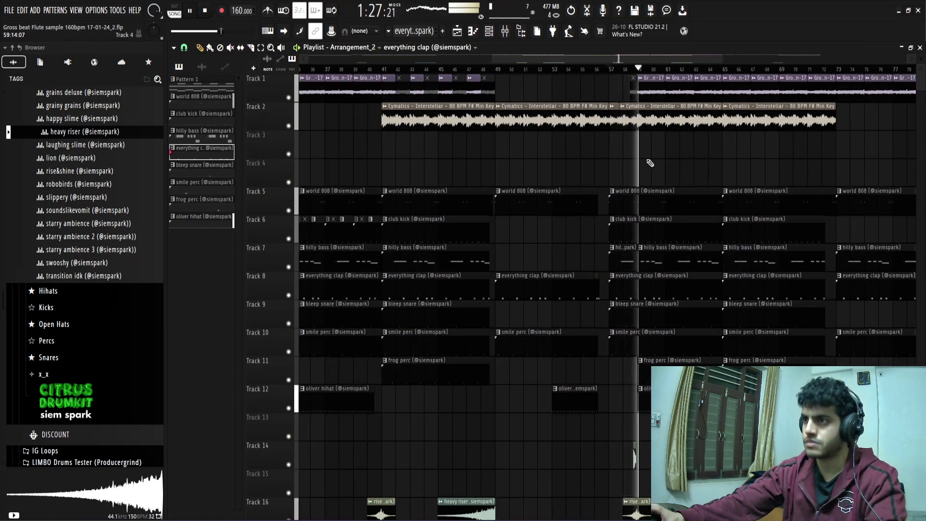
pyautogui.scroll(-3, 720, 164)
pyautogui.scroll(6, 652, 176)
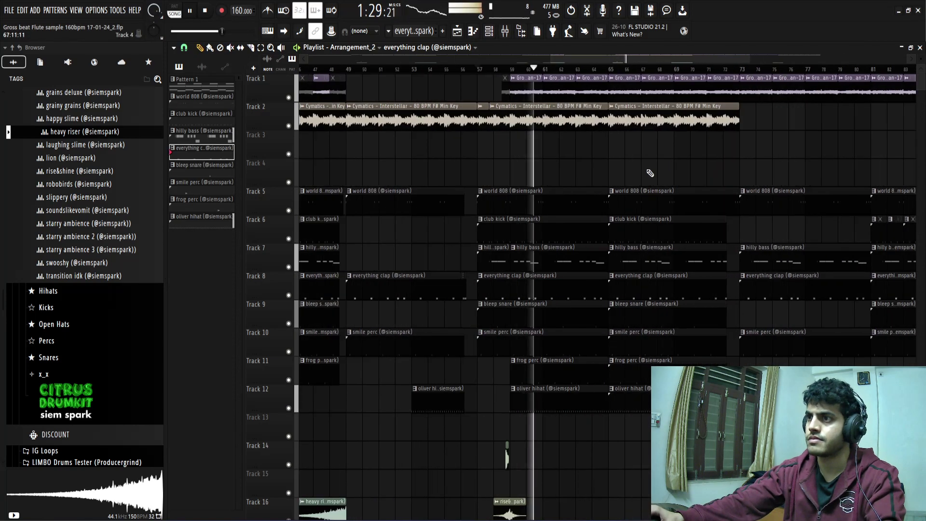
pyautogui.scroll(-2, 578, 163)
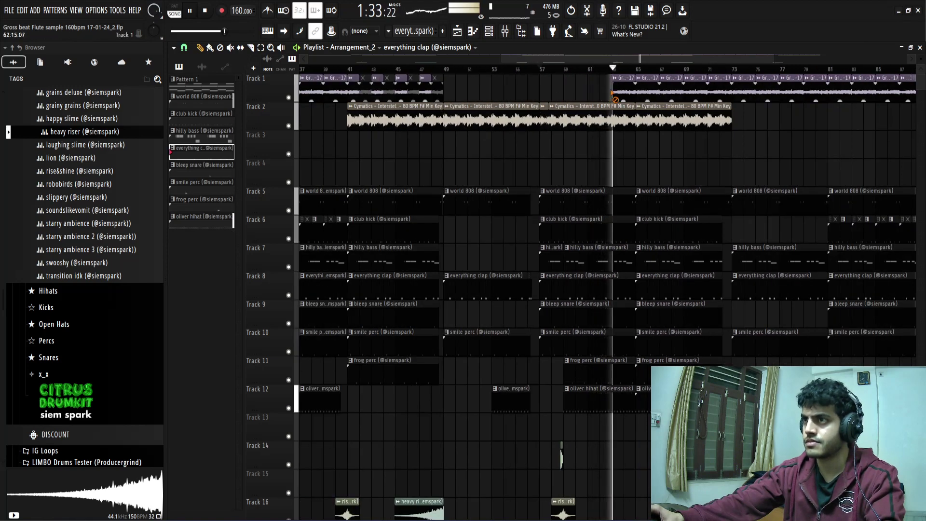
pyautogui.scroll(2, 537, 96)
pyautogui.click(429, 69)
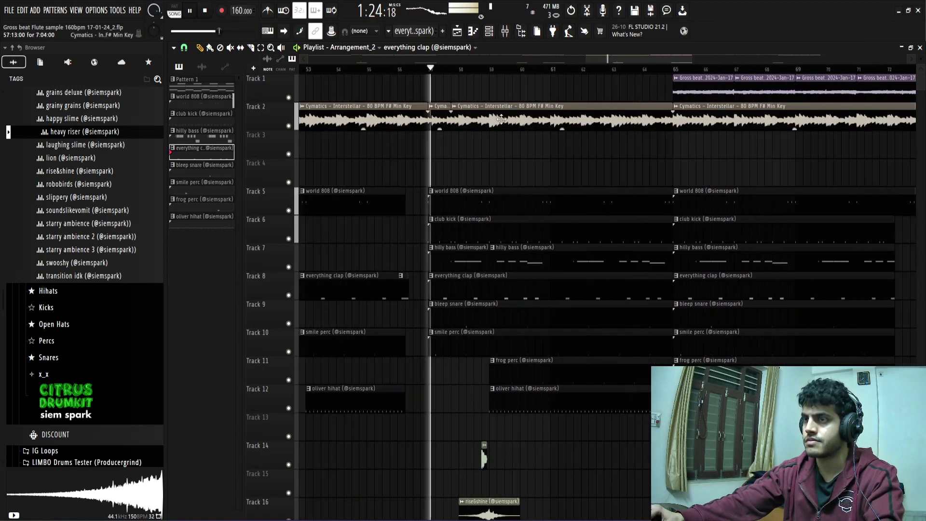
# Slice the clips on Tracks 2 and 5–12 at 64:05 and mute the drum and bass slices up to bar 65
pyautogui.hotkey('ctrl', 's')
pyautogui.scroll(-2, 514, 170)
pyautogui.scroll(3, 514, 171)
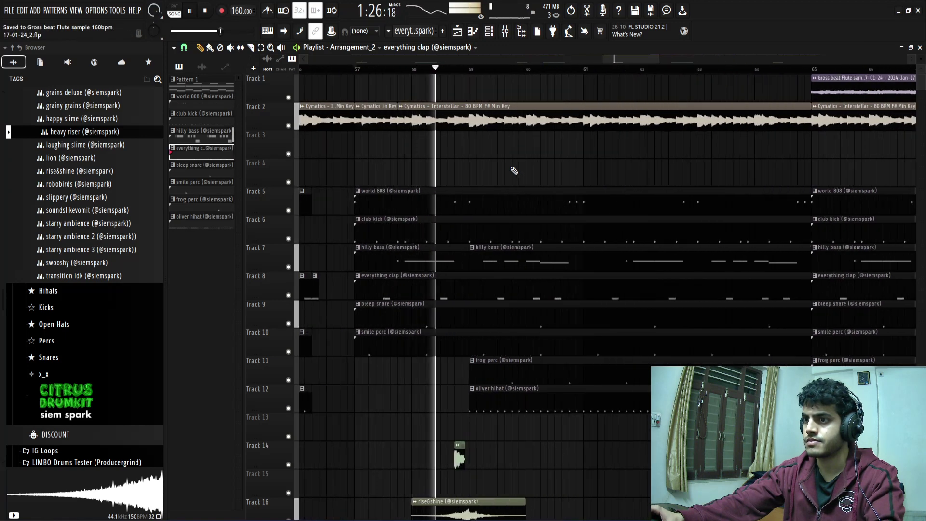
pyautogui.scroll(-2, 524, 172)
pyautogui.scroll(-2, 543, 174)
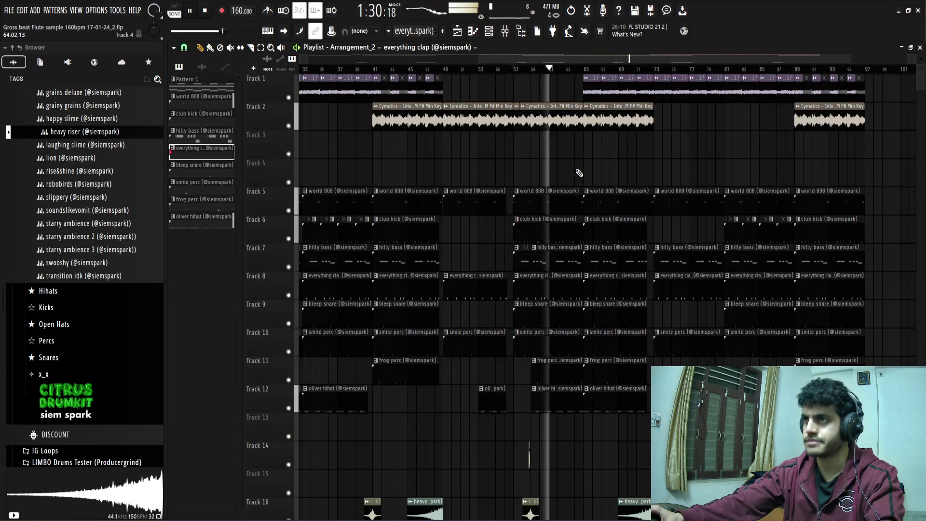
pyautogui.scroll(4, 574, 173)
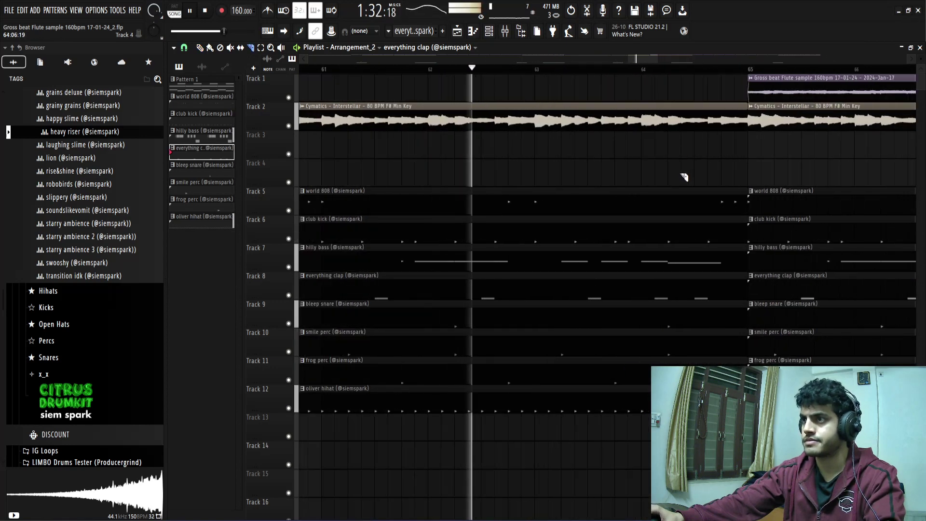
pyautogui.moveTo(668, 118); pyautogui.dragTo(668, 376)
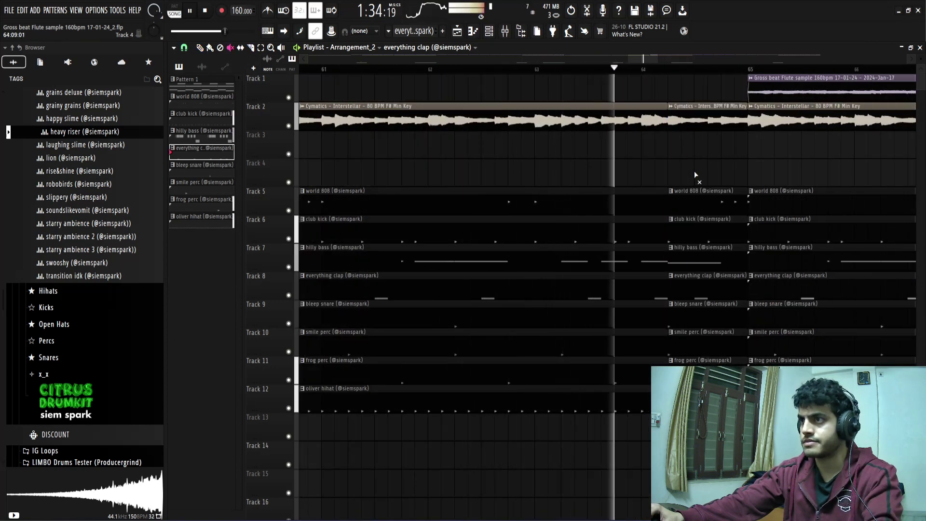
pyautogui.moveTo(695, 176); pyautogui.dragTo(697, 451)
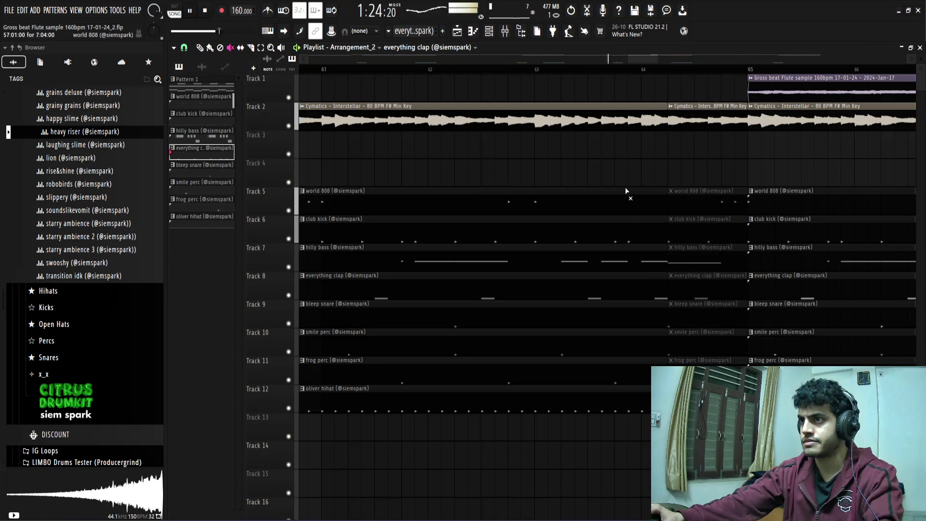
pyautogui.hotkey('ctrl', 's')
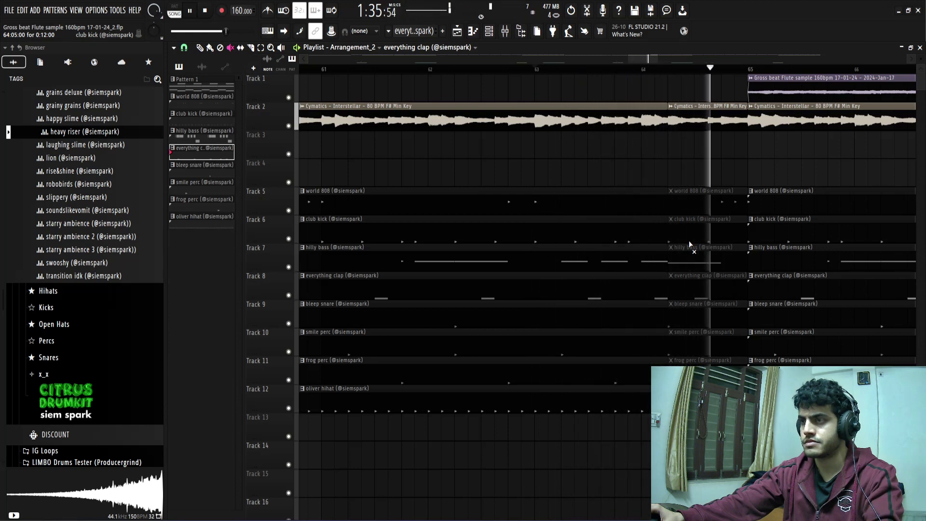
# Undo the 64:05 cut, slice the drum and bass clips on Tracks 5–12 at 64:09, mute those slices up to bar 65, and save
pyautogui.hotkey('ctrl', 'z')
pyautogui.press('space')
pyautogui.press('Delete')
pyautogui.press('space')
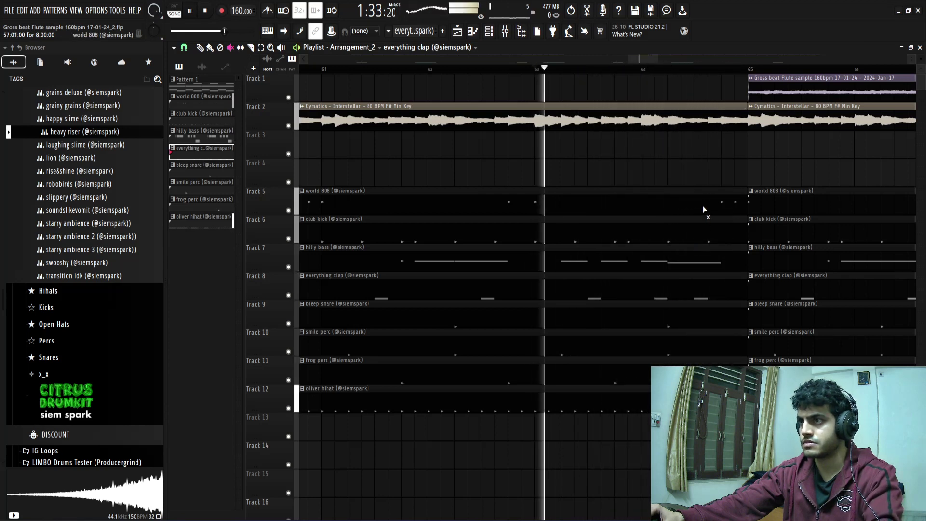
pyautogui.hotkey('ctrl', 'z')
pyautogui.press('space')
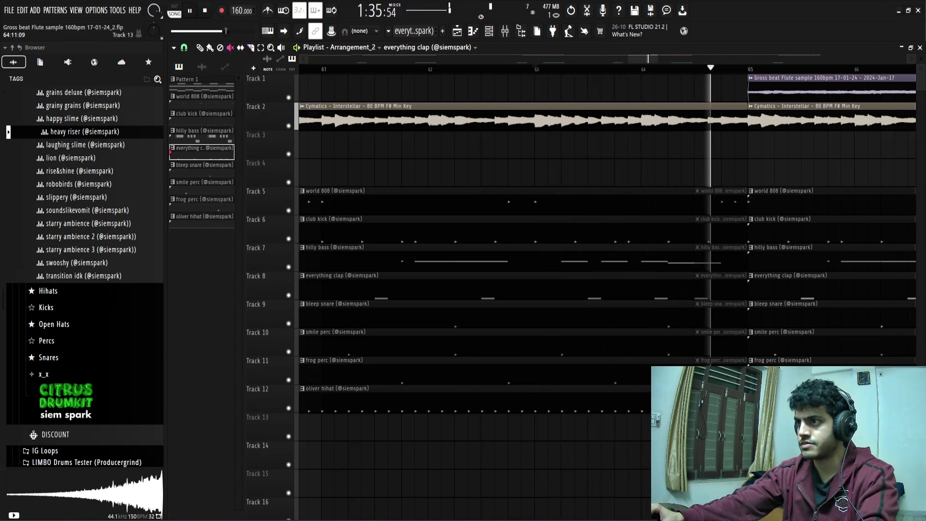
pyautogui.scroll(-5, 641, 441)
pyautogui.hotkey('ctrl', 's')
pyautogui.scroll(3, 641, 441)
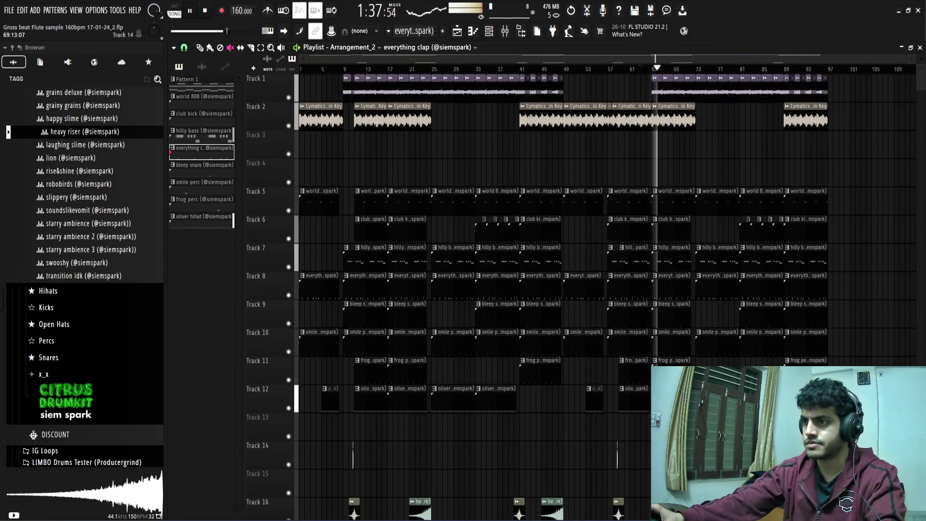
# Duplicate the Cymatics clip that starts at bar 65 on Track 2 to bar 73
pyautogui.scroll(-4, 640, 441)
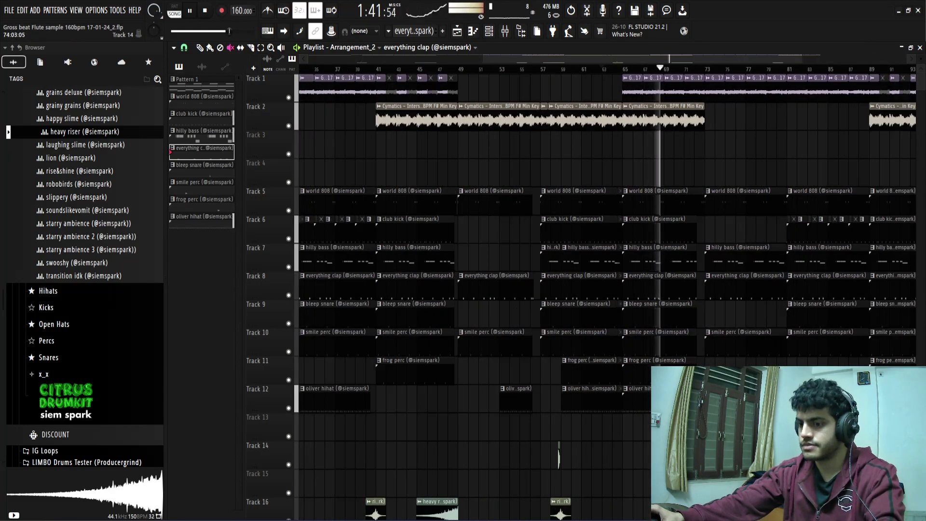
pyautogui.scroll(-3, 640, 441)
pyautogui.scroll(3, 641, 208)
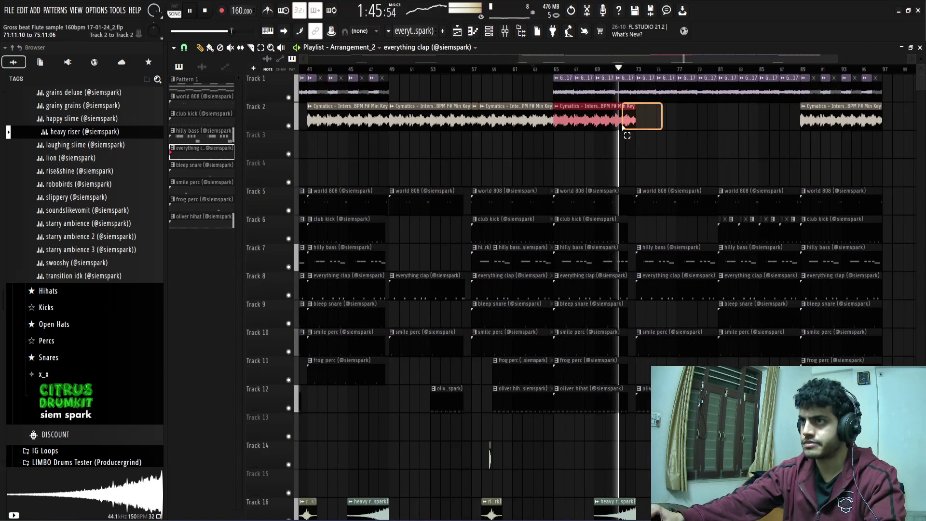
pyautogui.scroll(3, 612, 425)
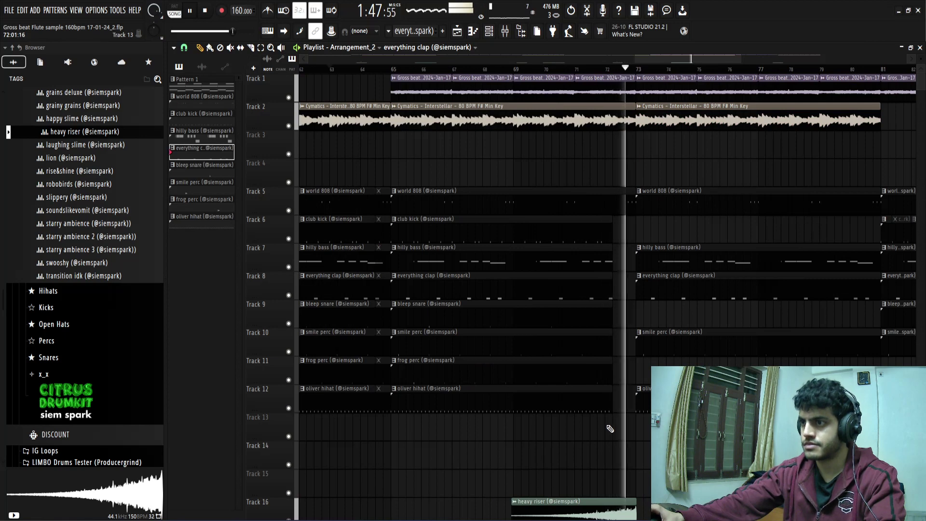
# Extend the clips starting at bar 65 on Tracks 6–12 to bar 73 and delete the duplicated Cymatics clip at bar 73
pyautogui.moveTo(612, 429); pyautogui.dragTo(635, 221)
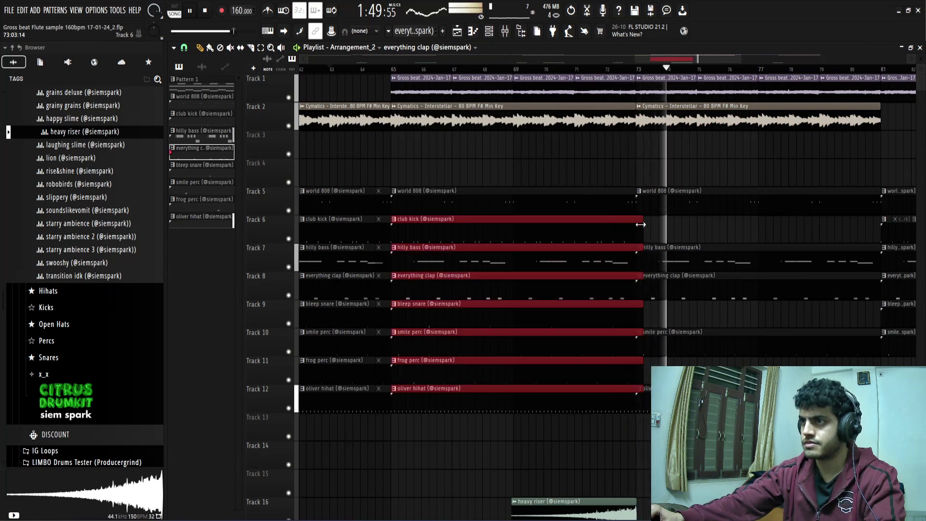
pyautogui.scroll(-5, 635, 270)
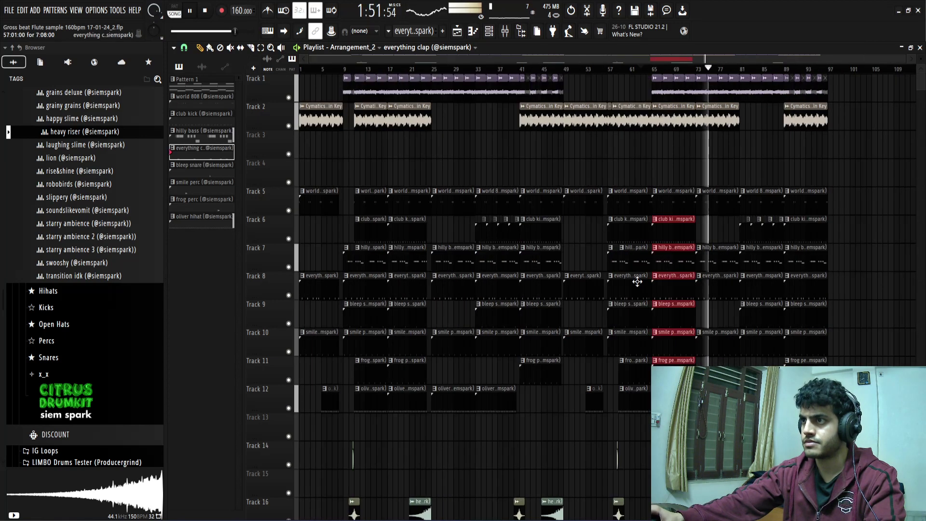
pyautogui.rightClick(724, 121)
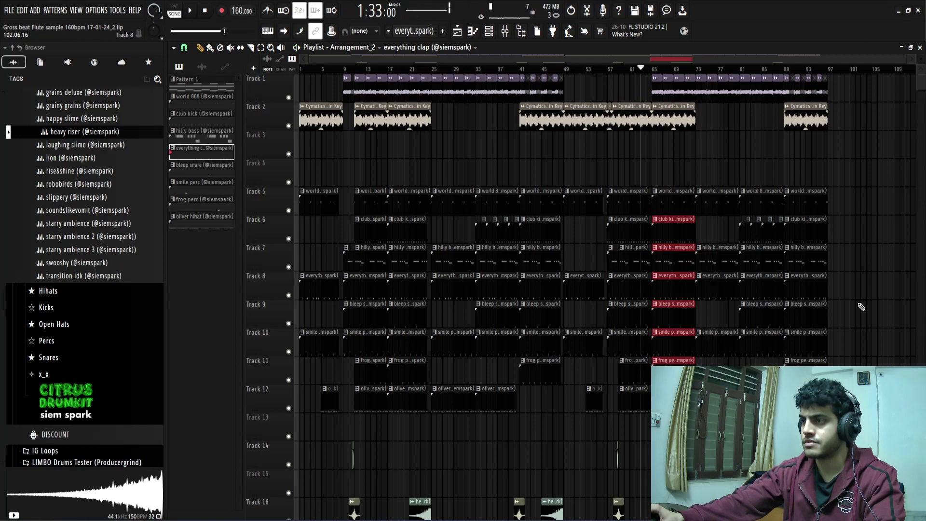
# Delete the clips of the final section from bar 89 to bar 97
pyautogui.scroll(3, 851, 504)
pyautogui.scroll(-5, 851, 504)
pyautogui.scroll(3, 852, 504)
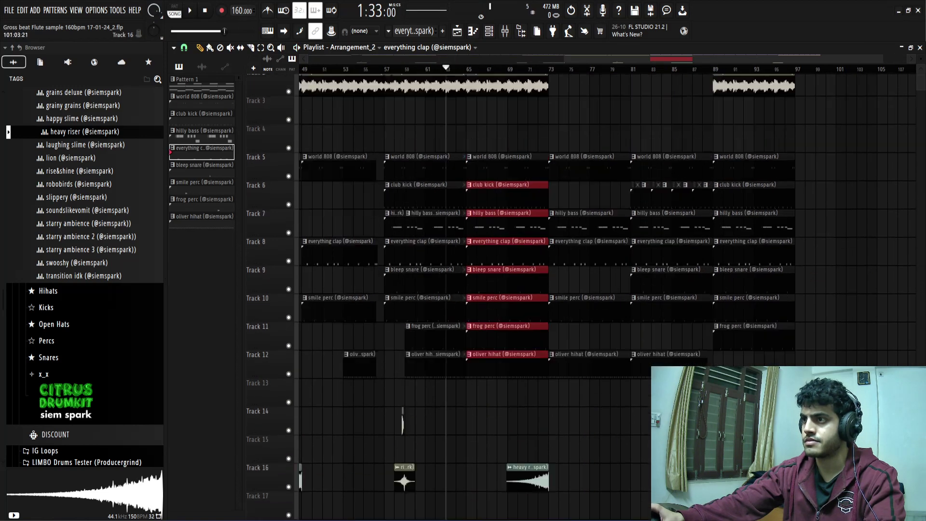
pyautogui.scroll(1, 840, 459)
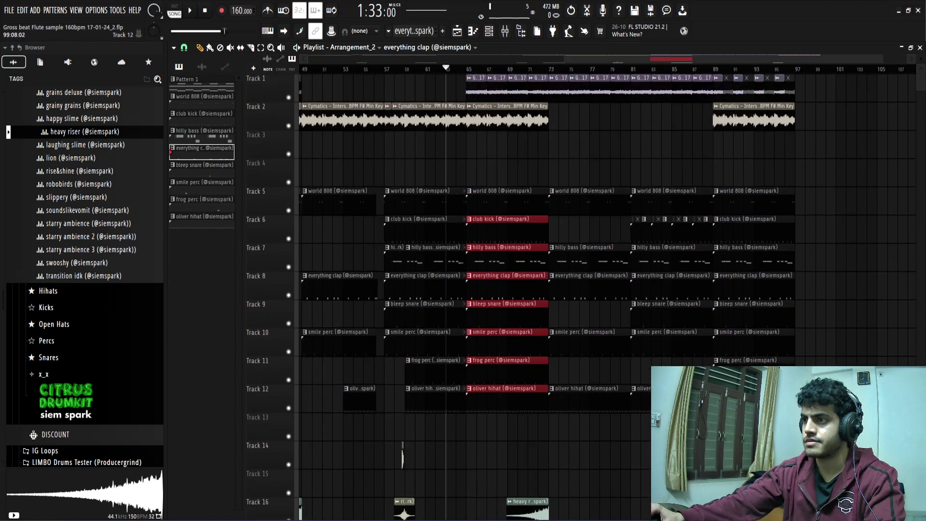
pyautogui.moveTo(820, 381); pyautogui.dragTo(717, 91)
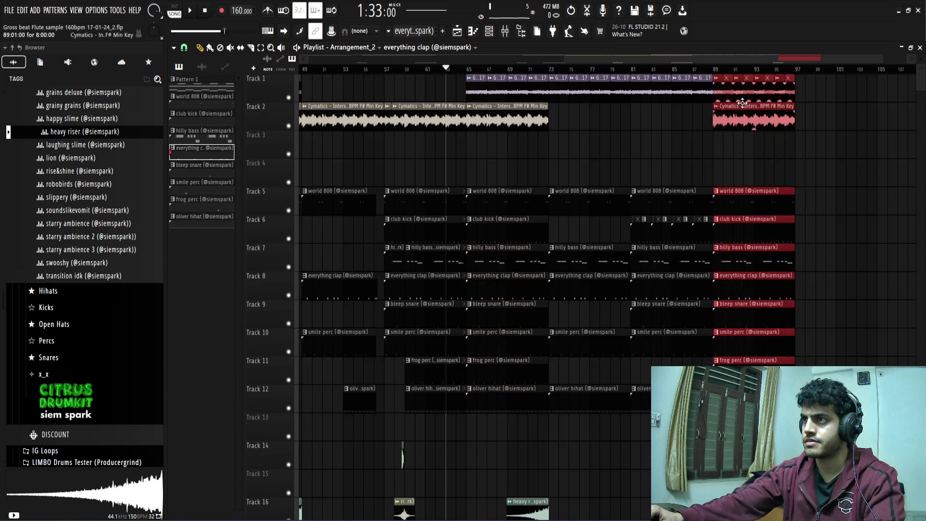
pyautogui.press('Delete')
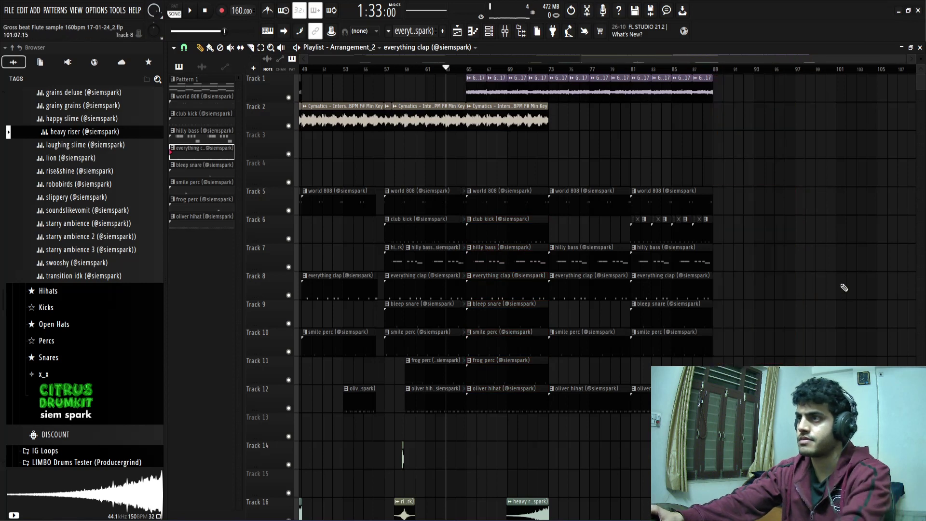
# Delete the clips from bar 73 to bar 89 and duplicate the section from bars 65–73 to bar 73
pyautogui.moveTo(774, 442); pyautogui.dragTo(473, 412)
pyautogui.press('Delete')
pyautogui.hotkey('ctrl', 'b')
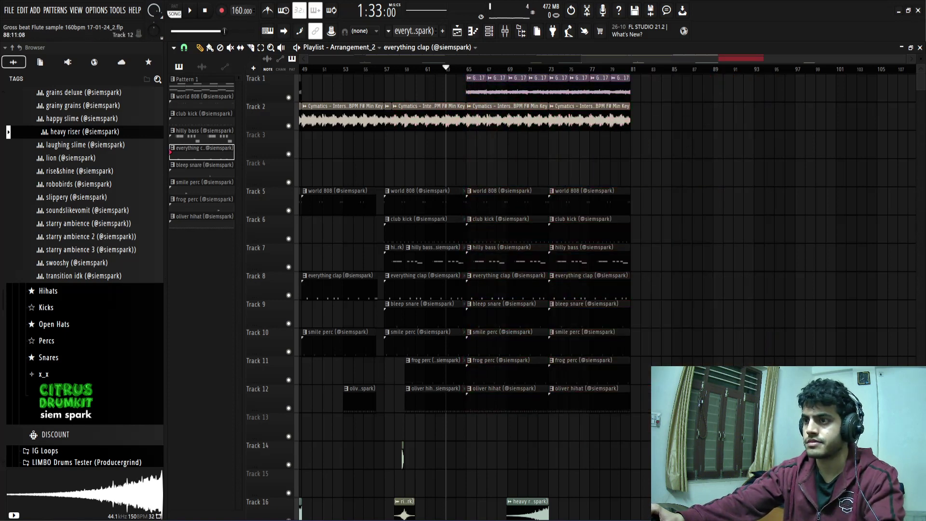
# Play from bar 63, delete the heavy riser clip ending at bar 73 on Track 16, and save the project
pyautogui.press('space')
pyautogui.rightClick(540, 503)
pyautogui.hotkey('ctrl', 's')
pyautogui.scroll(2, 542, 460)
pyautogui.scroll(-3, 544, 460)
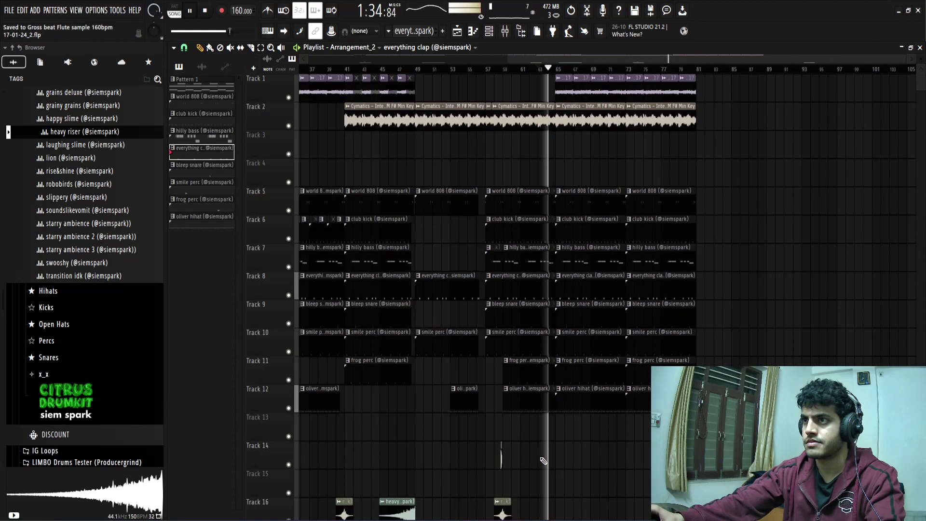
# Move the last rise&shine clip on Track 16 back to about bar 80, leading into bar 81, and save the project
pyautogui.scroll(2, 544, 461)
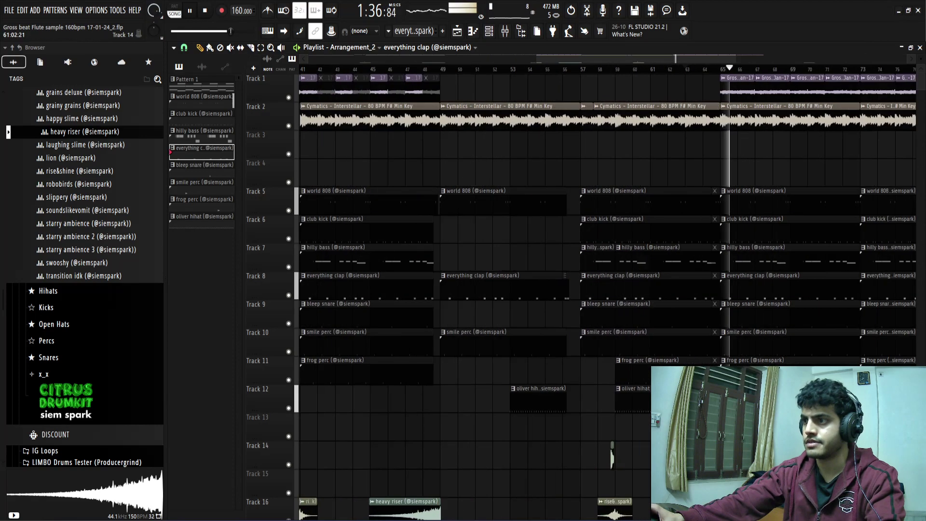
pyautogui.scroll(-3, 544, 460)
pyautogui.scroll(2, 544, 461)
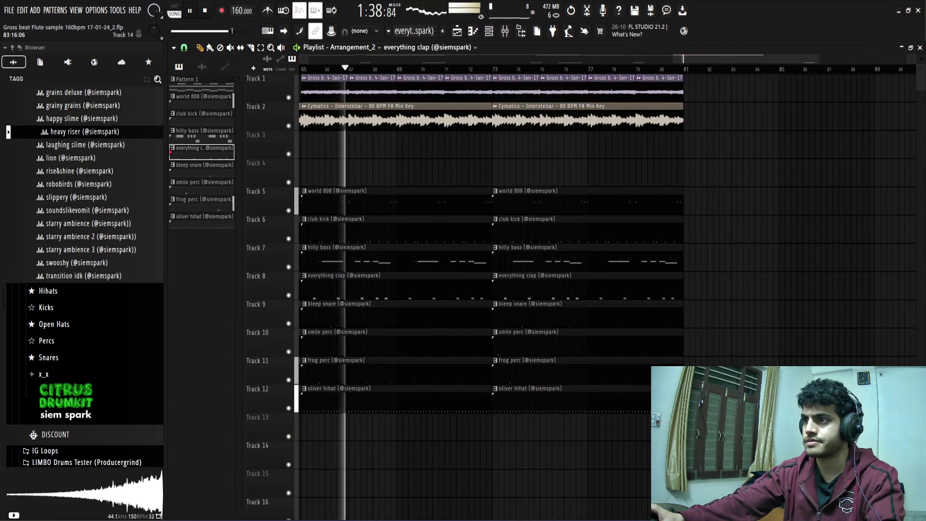
pyautogui.scroll(-3, 543, 461)
pyautogui.scroll(-5, 543, 461)
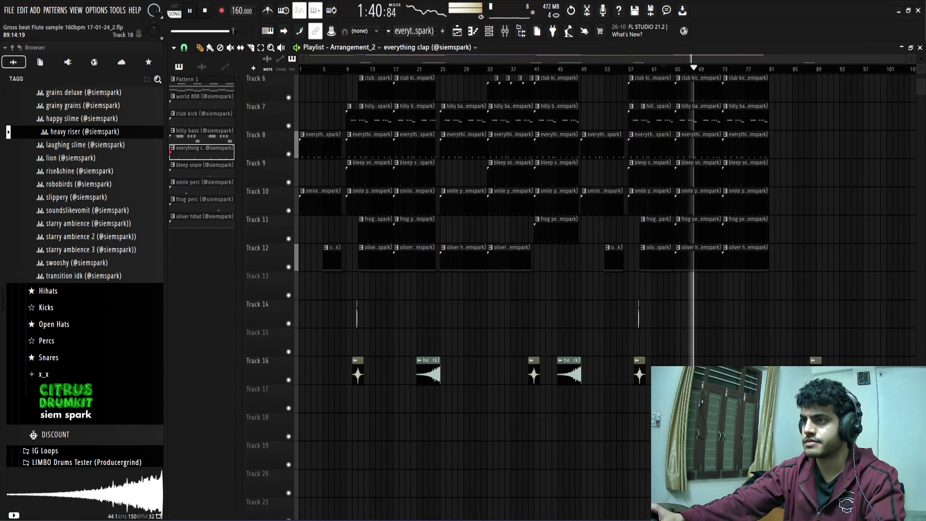
pyautogui.moveTo(776, 374); pyautogui.dragTo(768, 374)
pyautogui.scroll(4, 770, 386)
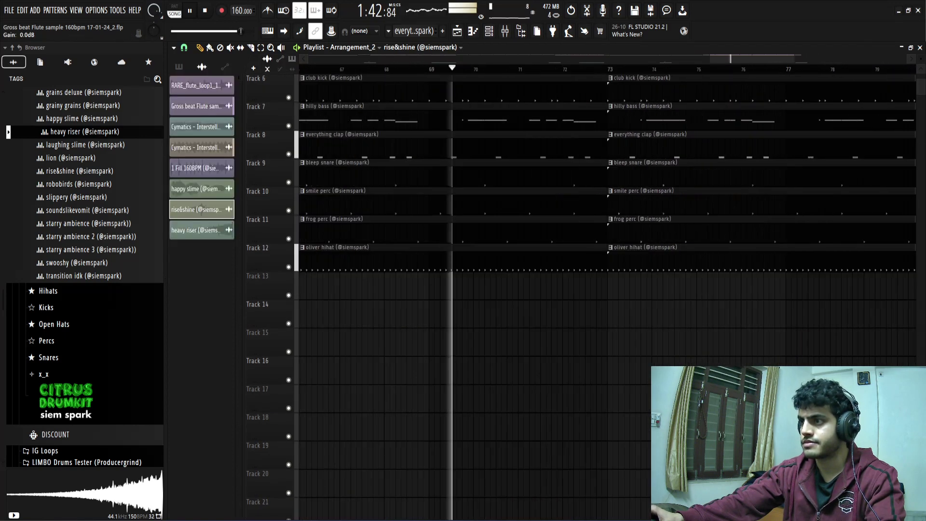
pyautogui.scroll(-2, 791, 394)
pyautogui.scroll(3, 811, 396)
pyautogui.scroll(-5, 810, 397)
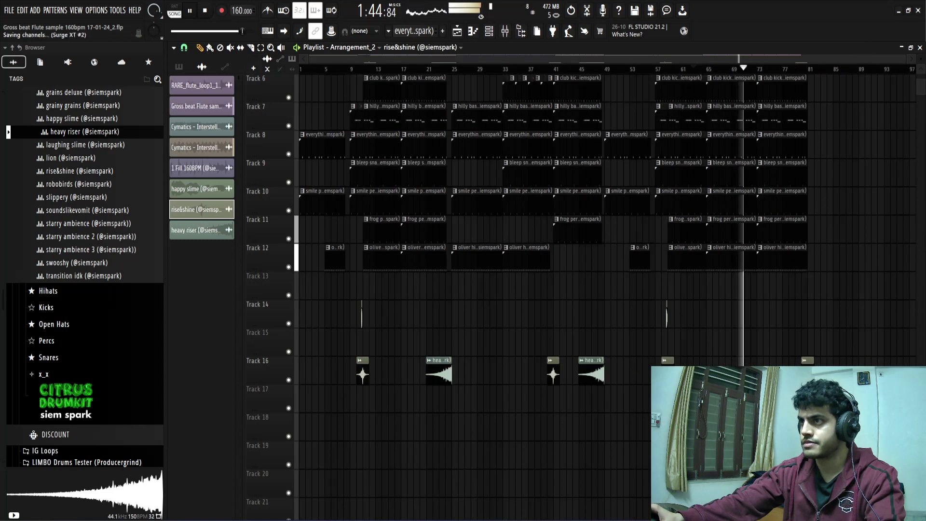
# Delete the frog perc clips on Track 11 from bar 59 up to bar 73, keeping the short muted slice, and listen on toward bar 81
pyautogui.scroll(5, 832, 349)
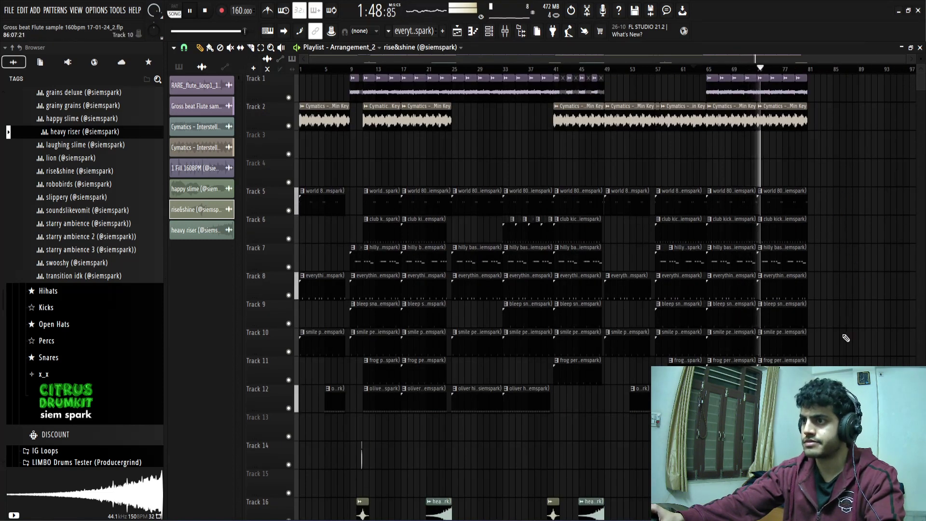
pyautogui.scroll(-3, 841, 350)
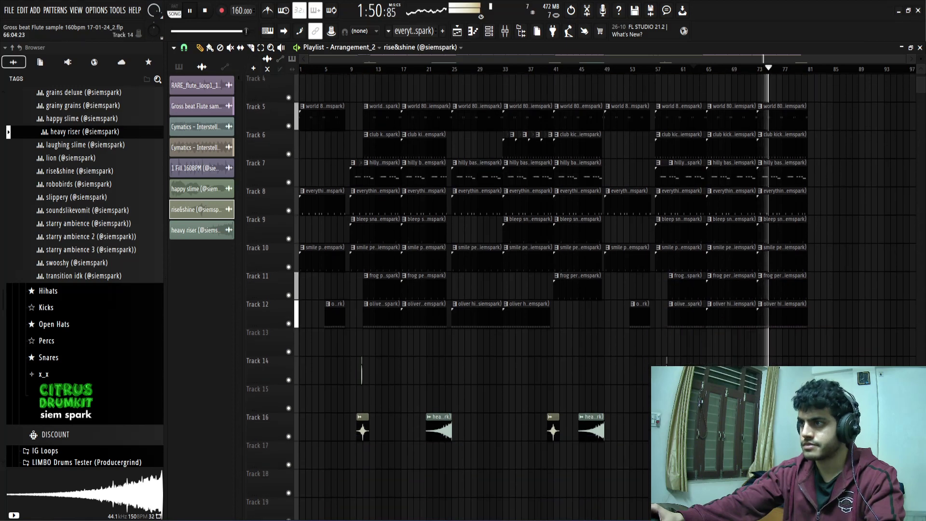
pyautogui.scroll(2, 746, 341)
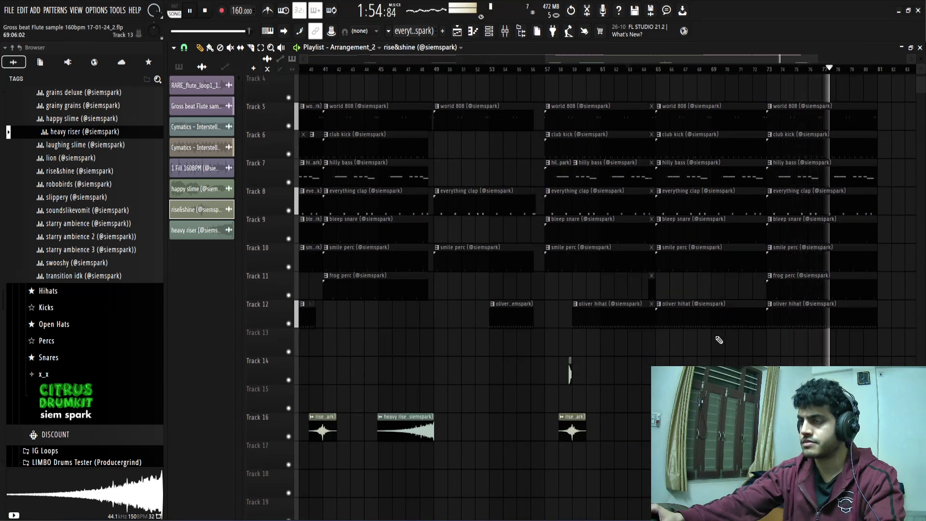
pyautogui.scroll(-2, 719, 340)
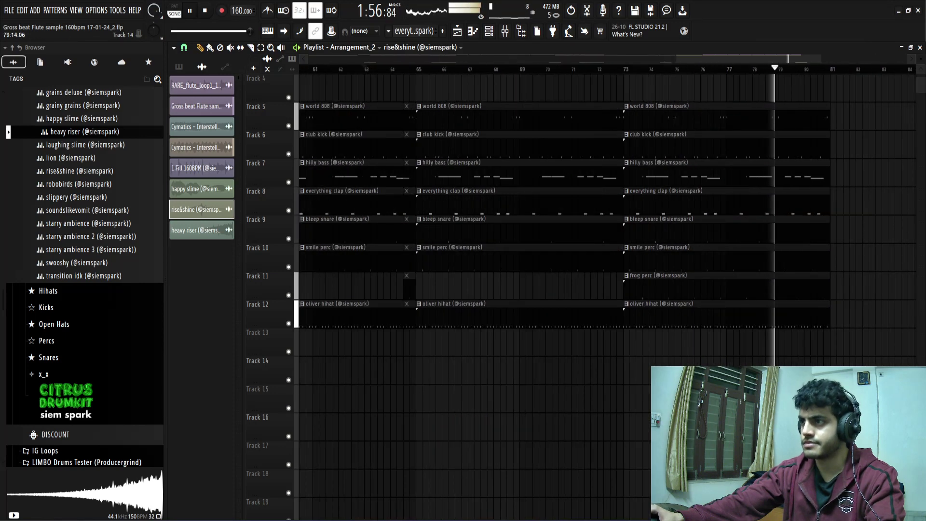
pyautogui.scroll(2, 829, 340)
pyautogui.scroll(-2, 830, 340)
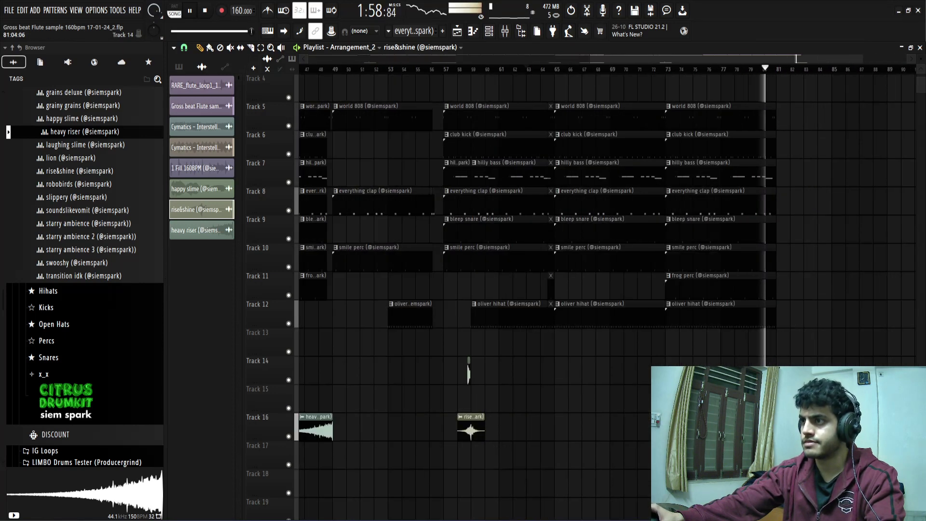
# Duplicate the section from bars 73–81 on Tracks 1–12 to bar 81 and clear the selection
pyautogui.scroll(2, 827, 398)
pyautogui.scroll(3, 797, 398)
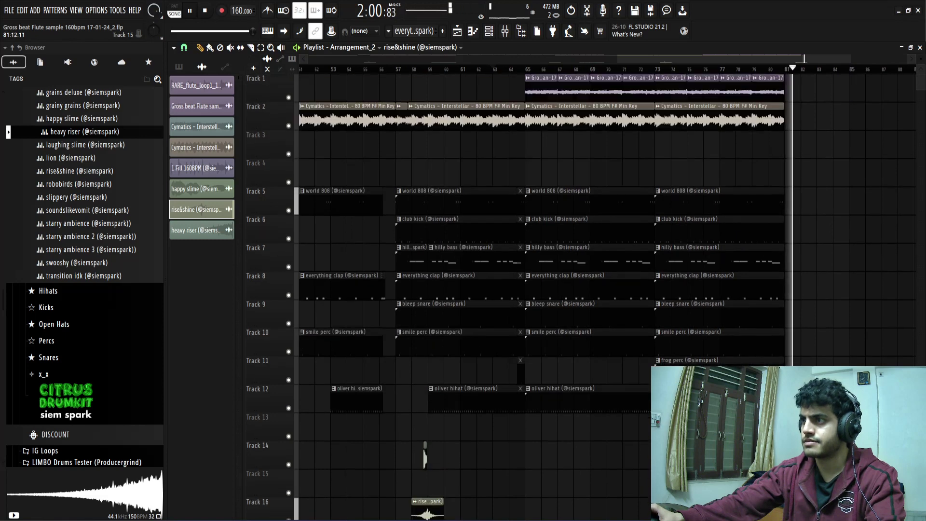
pyautogui.scroll(2, 790, 398)
pyautogui.scroll(-3, 789, 398)
pyautogui.moveTo(802, 400); pyautogui.dragTo(714, 88)
pyautogui.hotkey('ctrl', 'b')
pyautogui.scroll(2, 820, 171)
pyautogui.hotkey('ctrl', 'd')
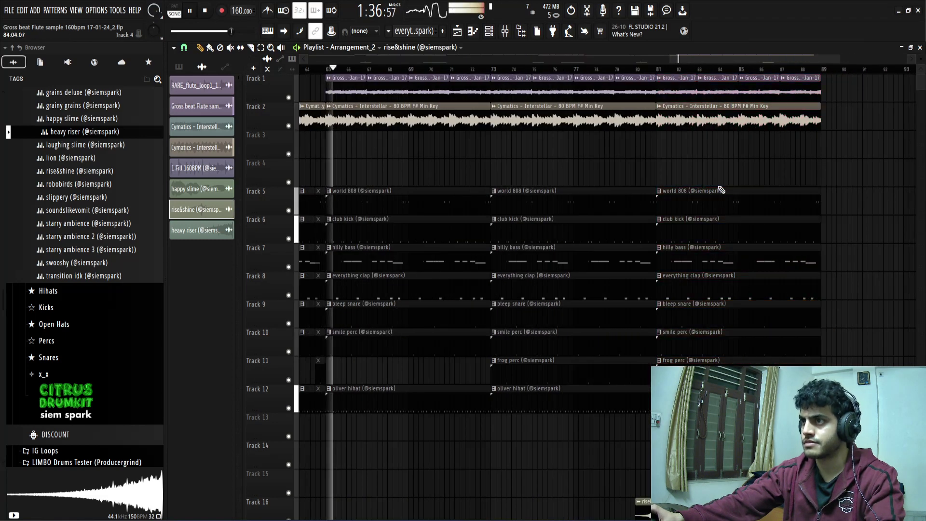
# Slice the clips on Tracks 6–12 at about 80:11, mute the slices up to bar 81, delete Track 7's hilly bass slice, and listen through
pyautogui.click(575, 70)
pyautogui.scroll(4, 613, 140)
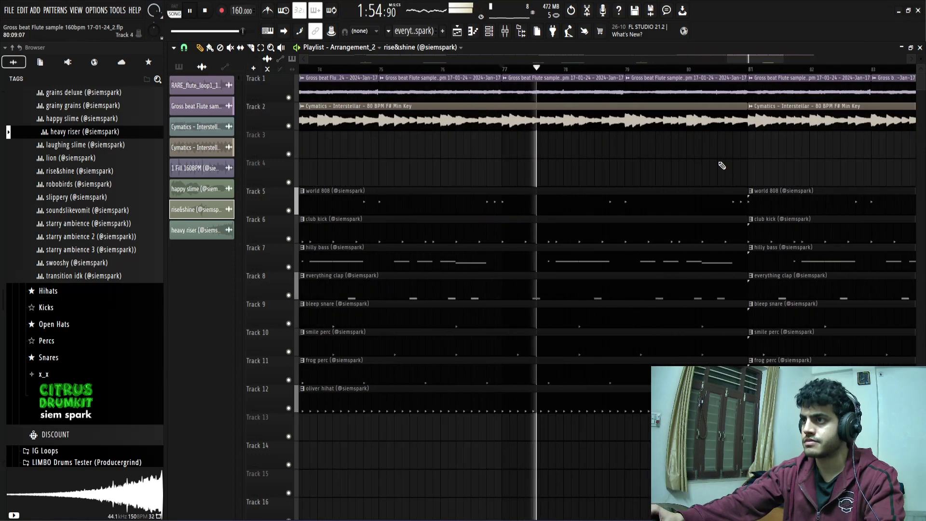
pyautogui.moveTo(724, 166); pyautogui.dragTo(734, 193)
pyautogui.scroll(2, 731, 475)
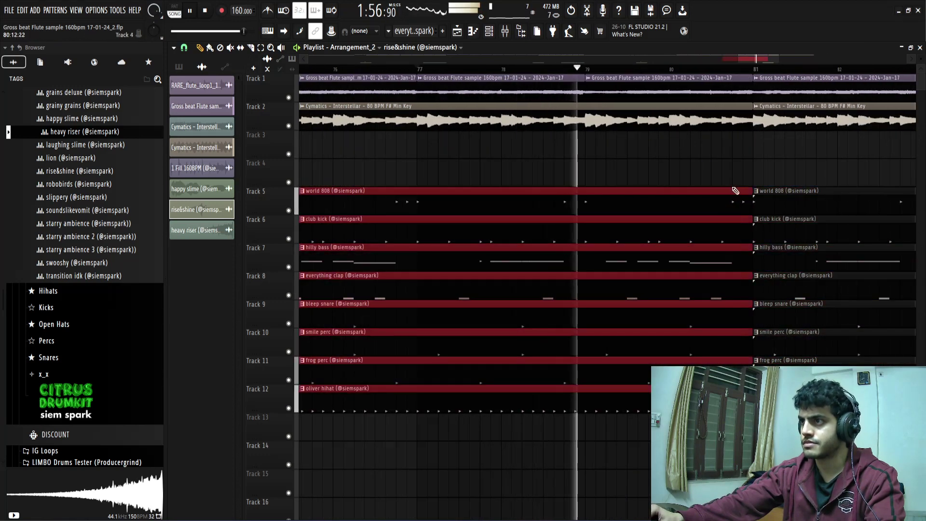
pyautogui.scroll(2, 734, 194)
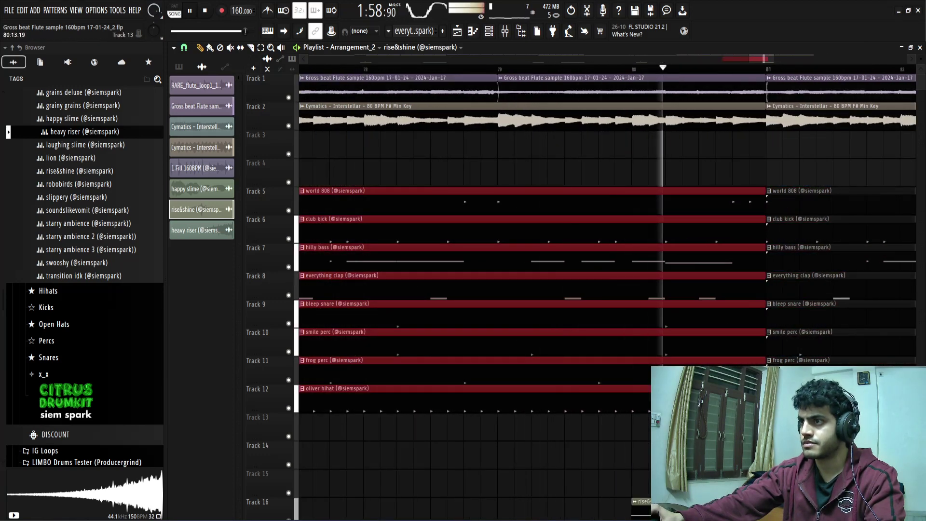
pyautogui.press('space')
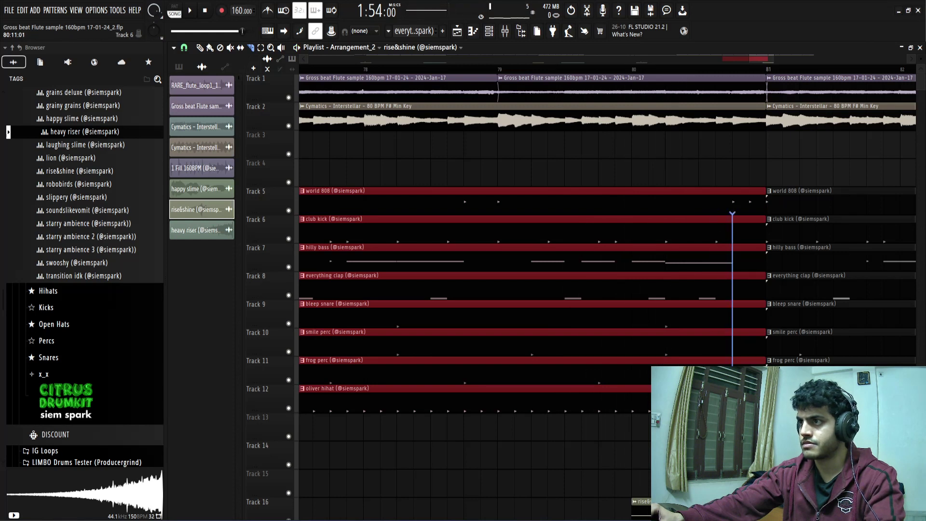
pyautogui.moveTo(716, 214); pyautogui.dragTo(715, 365)
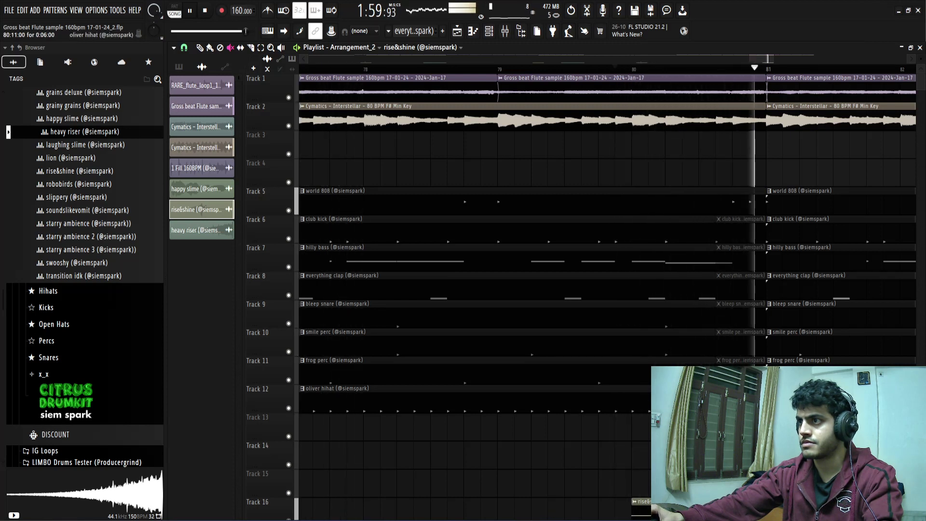
pyautogui.press('space')
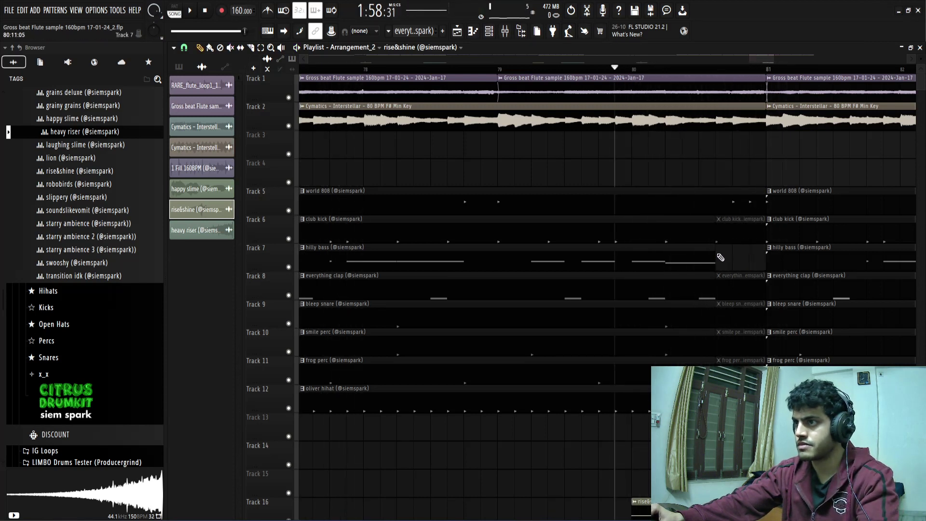
pyautogui.scroll(-5, 757, 253)
pyautogui.press('space')
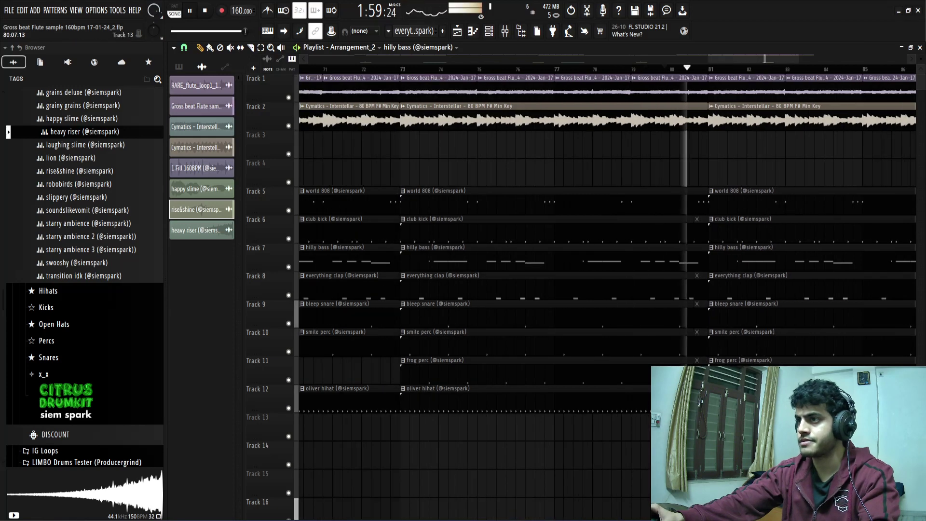
pyautogui.scroll(-3, 872, 291)
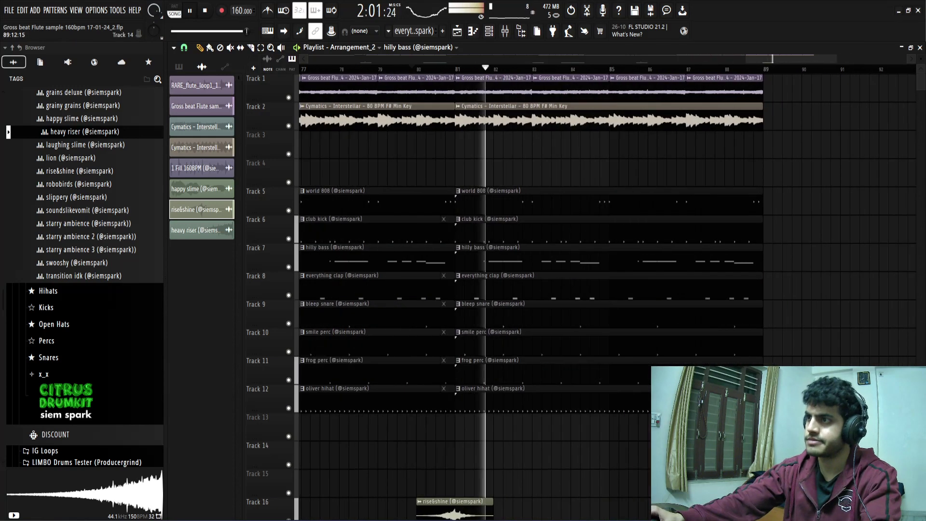
# Create an automation clip for the Master track's volume, covering the ending up to bar 89
pyautogui.press('F9')
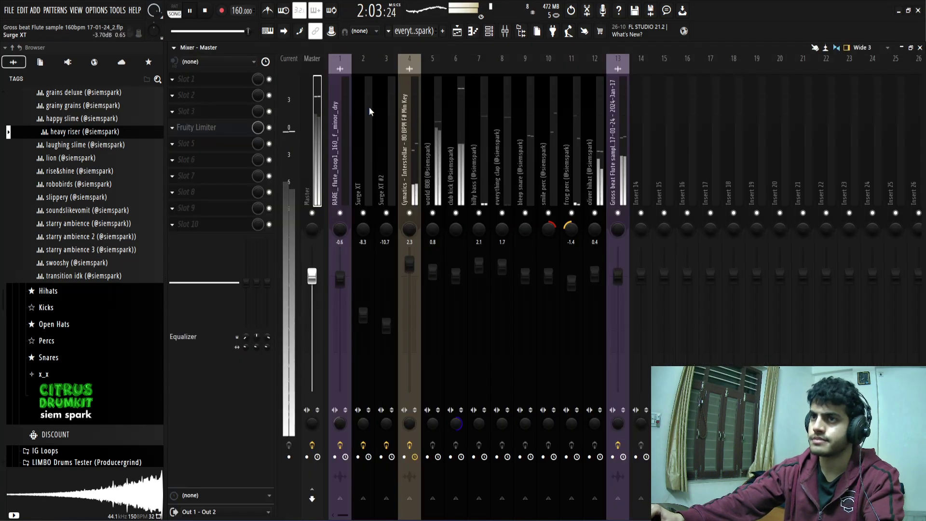
pyautogui.rightClick(309, 294)
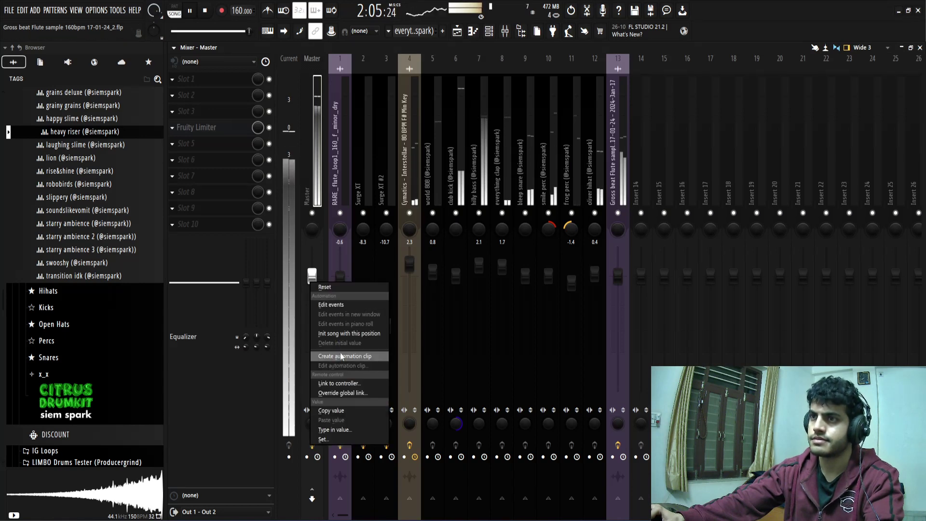
pyautogui.scroll(5, 809, 177)
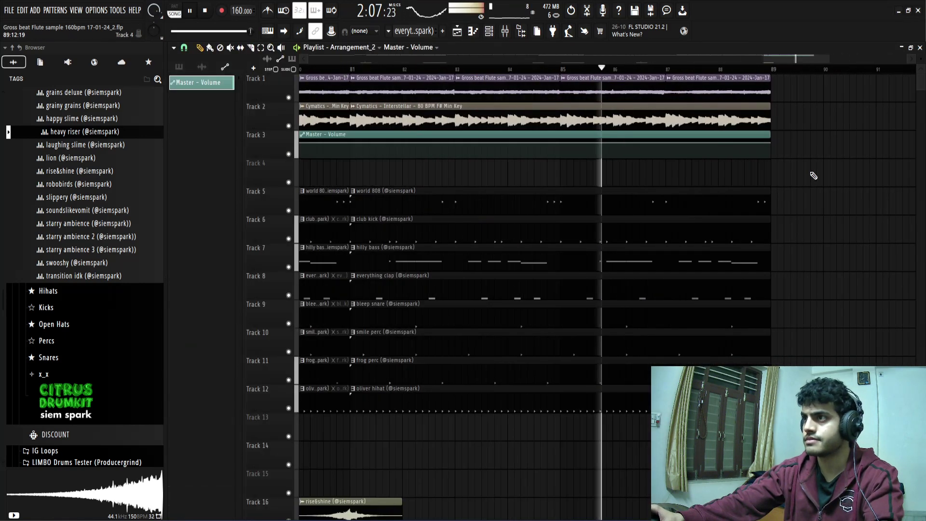
# Add a point at bar 81 in the Master – Volume clip and give it the value copied from the clip's end point
pyautogui.rightClick(773, 149)
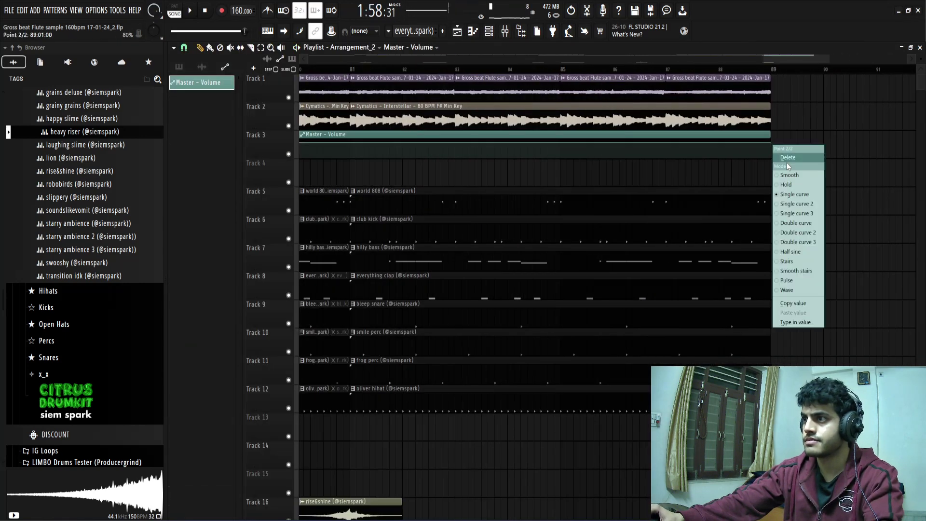
pyautogui.click(791, 304)
pyautogui.scroll(-2, 814, 204)
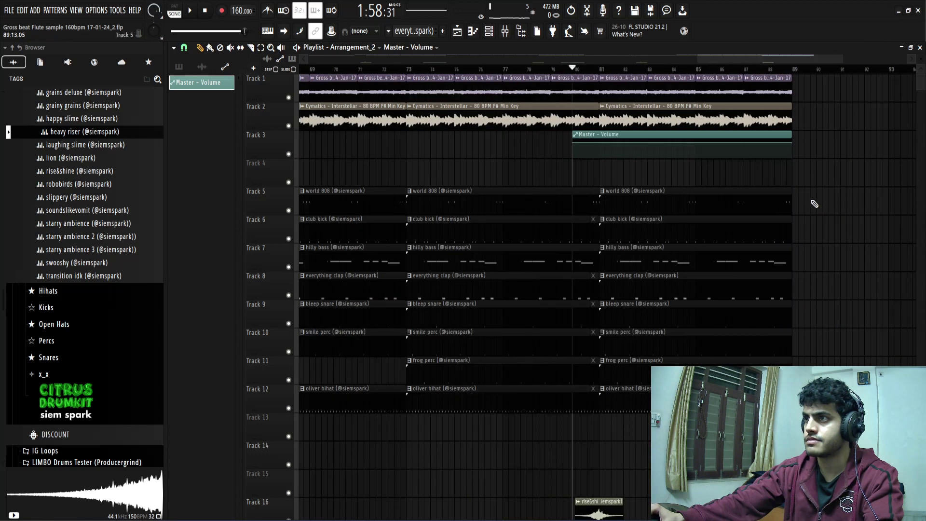
pyautogui.click(600, 144)
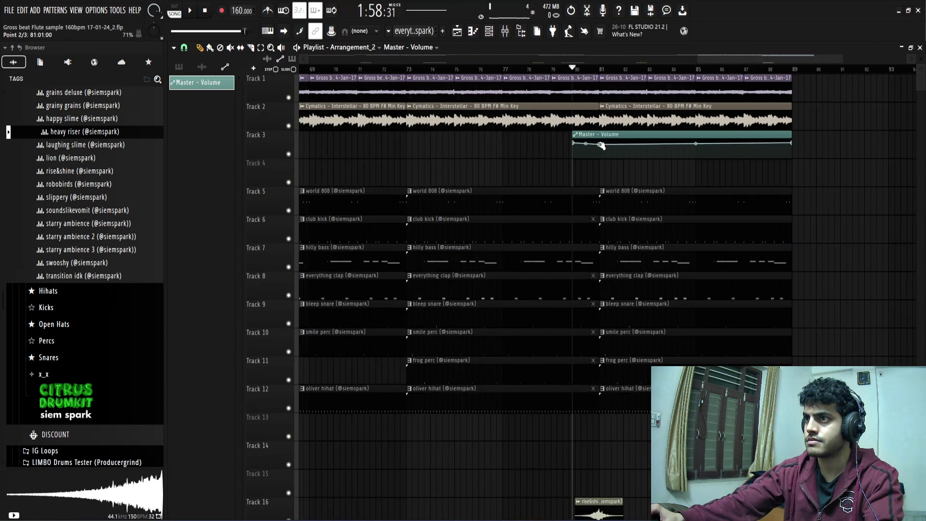
pyautogui.rightClick(600, 145)
pyautogui.click(625, 316)
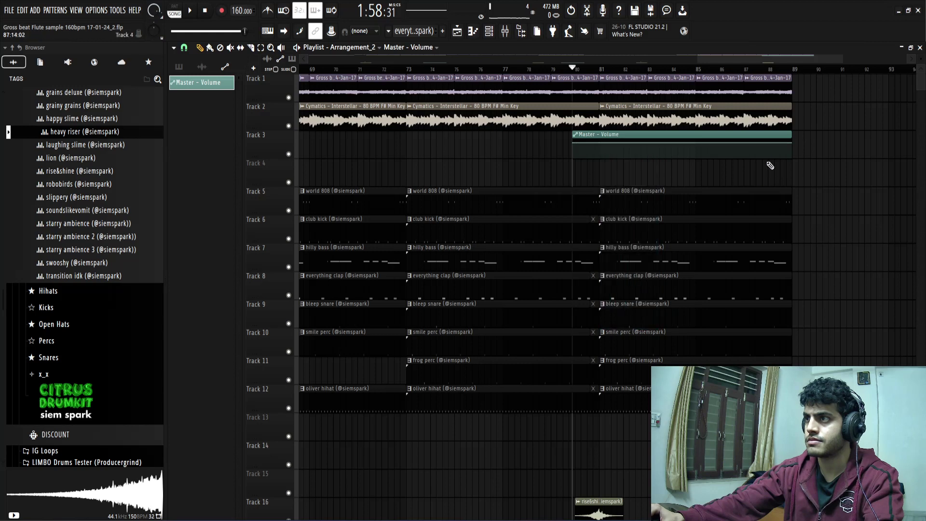
# Lower the Master – Volume end point at bar 89 to the minimum and bend the fade-out from bar 81 slightly upward during playback
pyautogui.press('space')
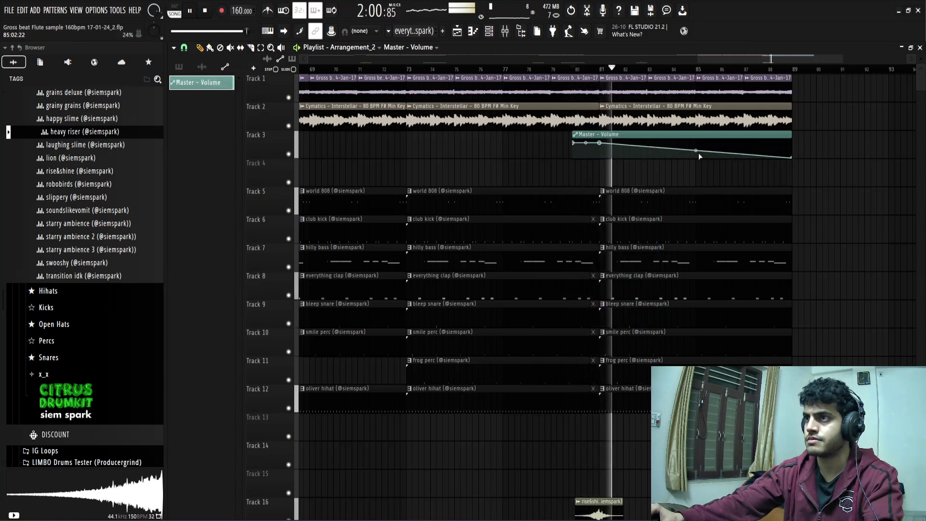
pyautogui.moveTo(696, 151); pyautogui.dragTo(696, 148)
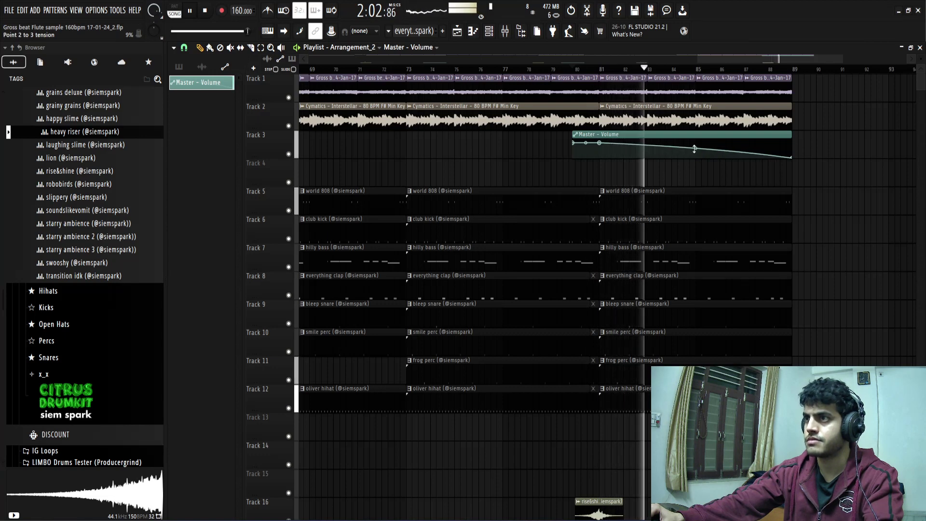
# Collapse the browser to show the whole arrangement, listen to the fade-out, and save the project
pyautogui.scroll(-5, 681, 169)
pyautogui.scroll(2, 878, 264)
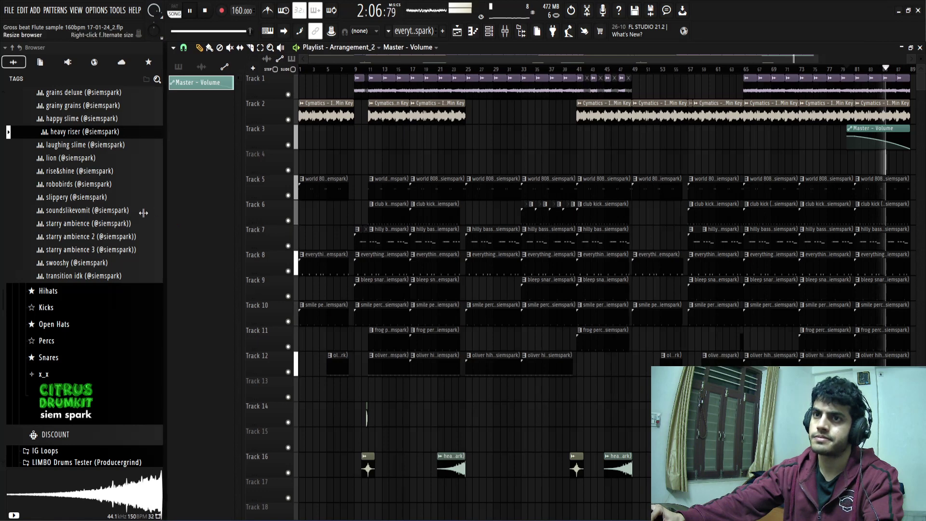
pyautogui.moveTo(166, 211); pyautogui.dragTo(2, 226)
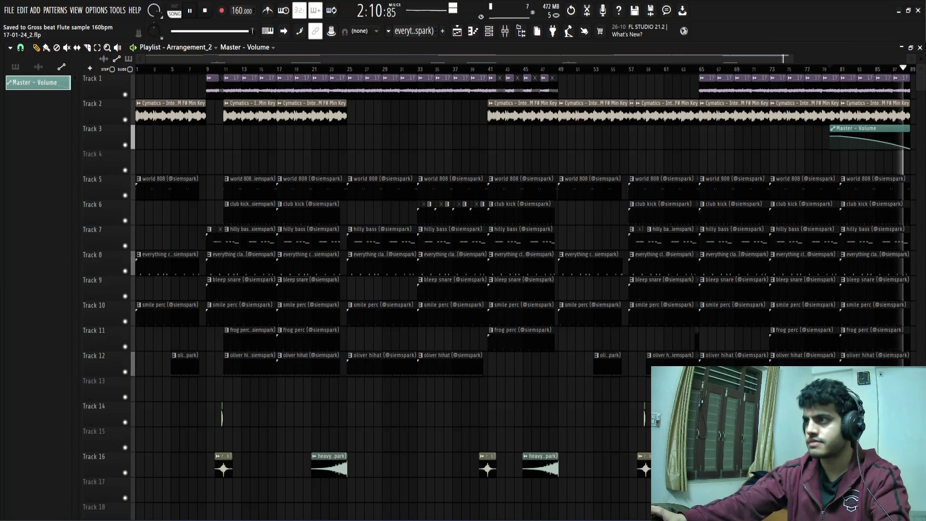
pyautogui.press('space')
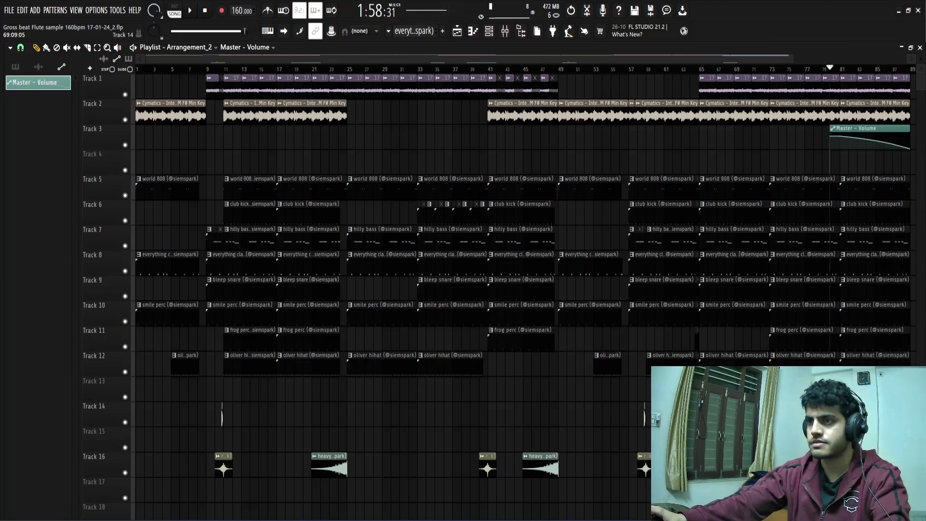
pyautogui.hotkey('alt', 'Tab')
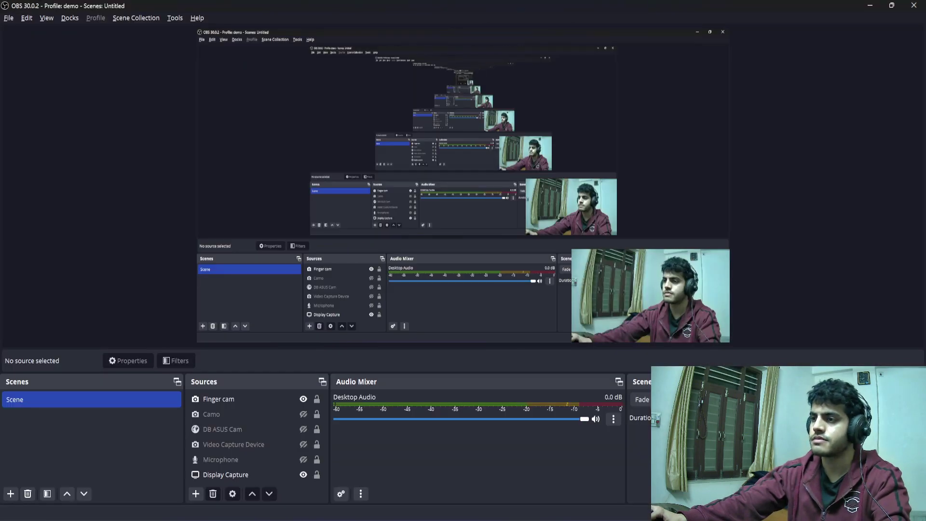